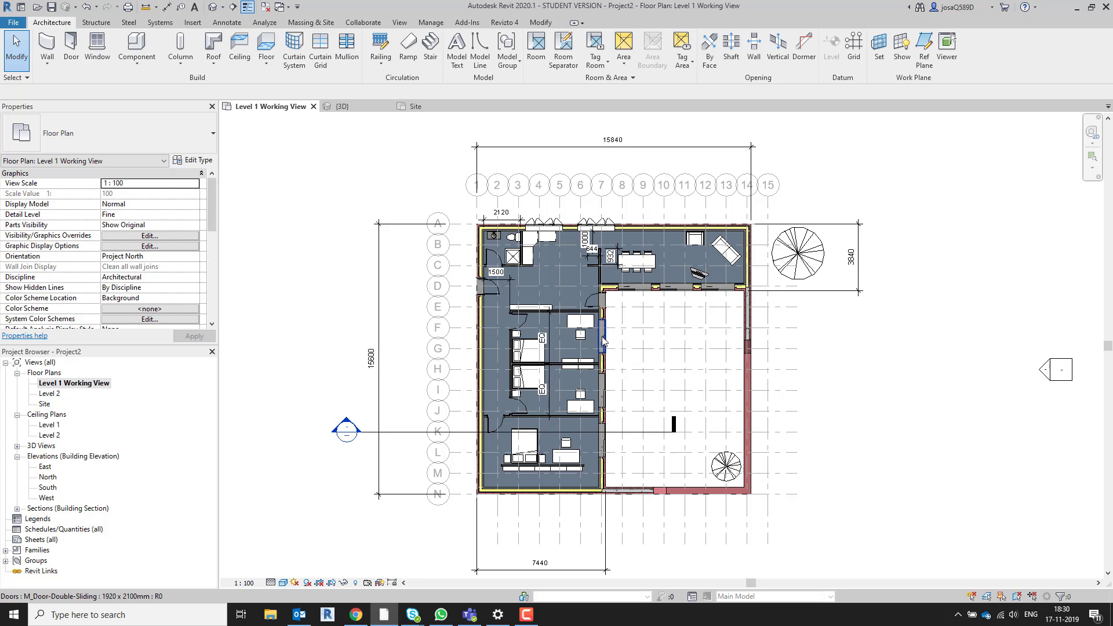
- Examine the finished courtyard house in the Level 1 floor plan and from several angles in the 3D view
mouse_move(725, 410)
middle_down()
mouse_move(671, 357)
mouse_move(745, 400)
mouse_move(735, 411)
middle_up()
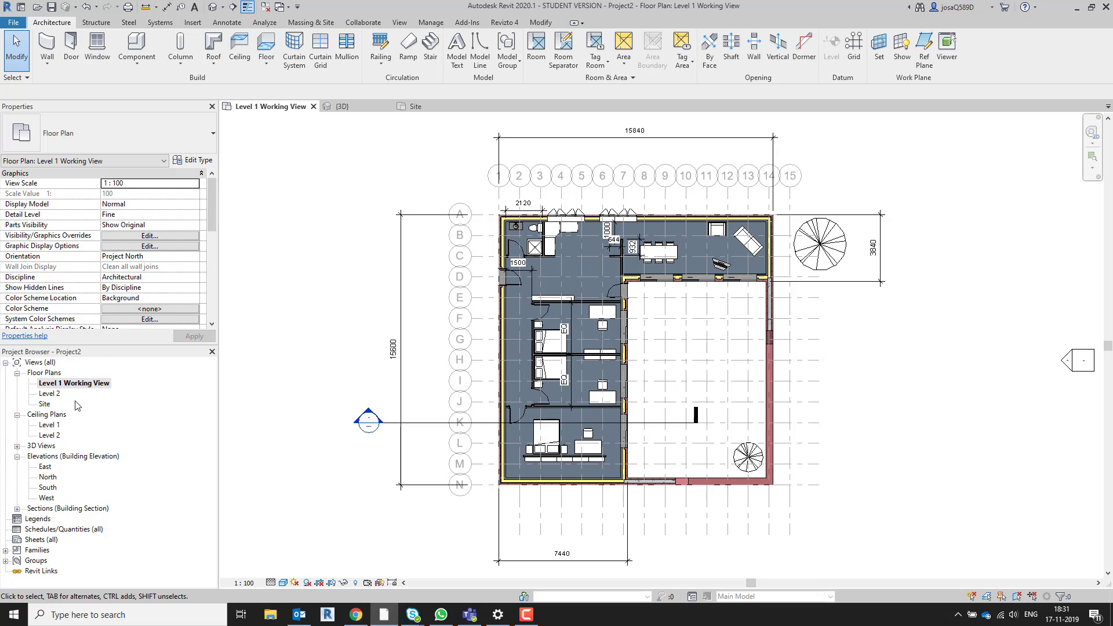
click(213, 7)
shift+middle_drag(709, 488, 649, 448)
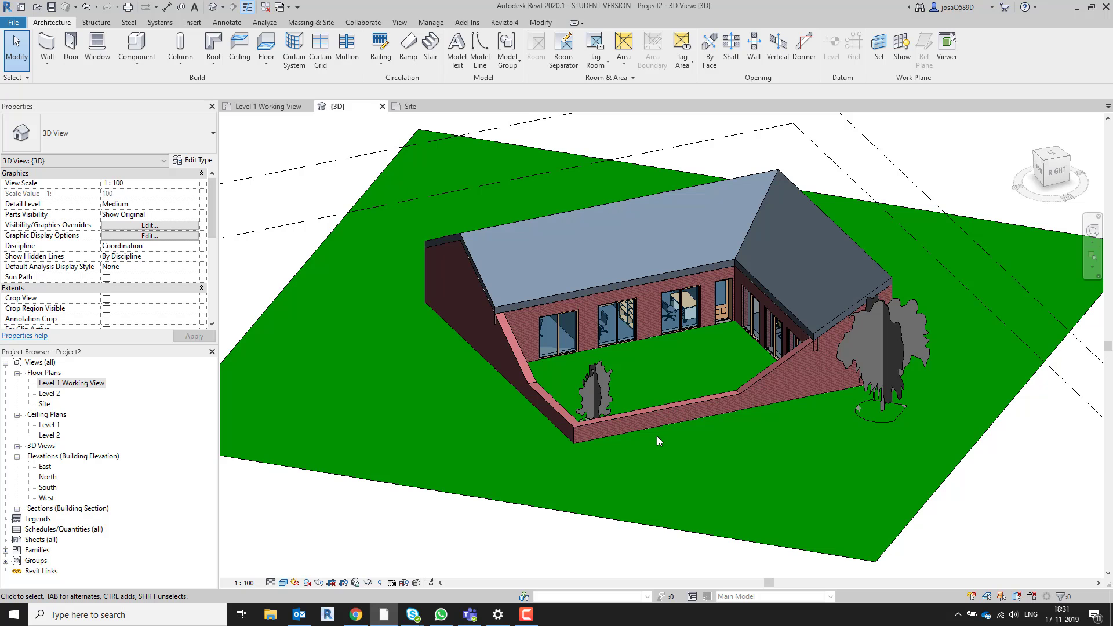
shift+middle_drag(659, 440, 687, 435)
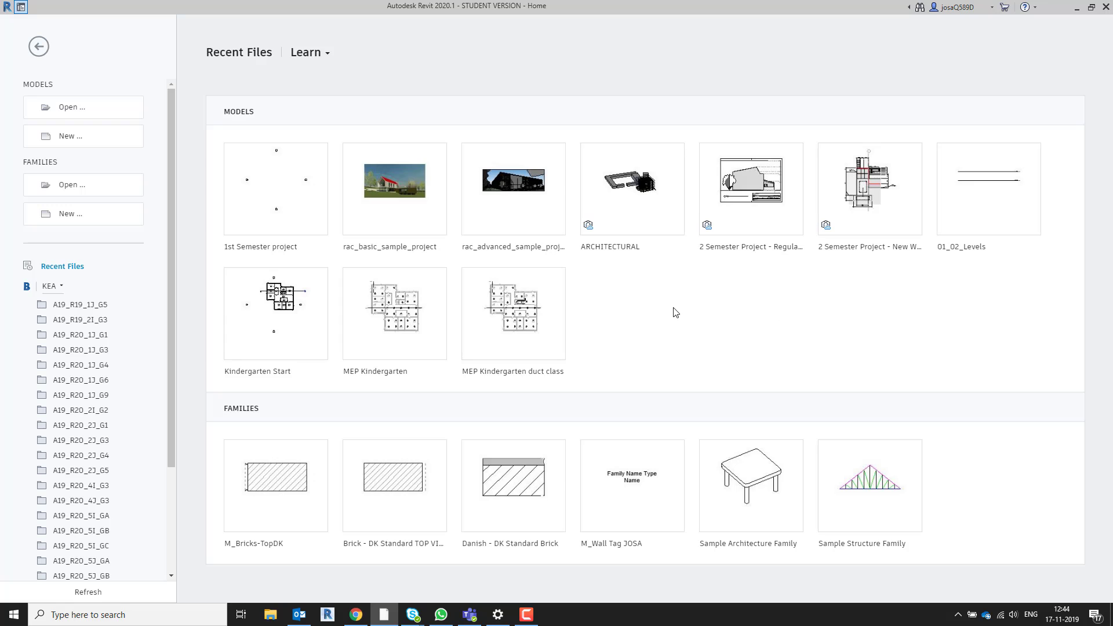
- Create a new project based on the Architectural Template
click(107, 138)
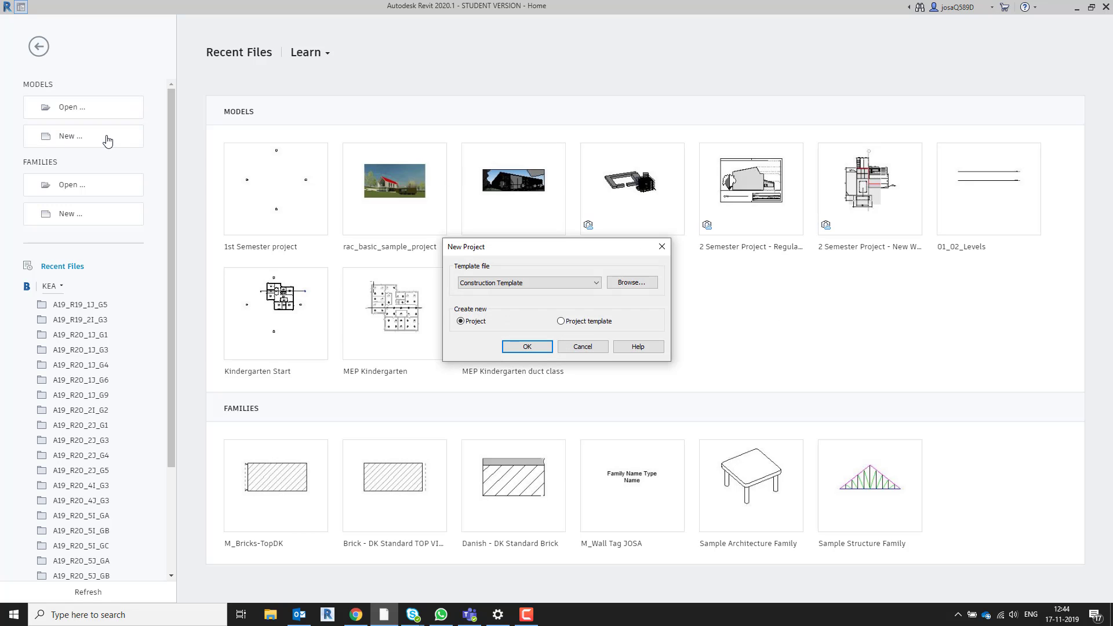
click(571, 281)
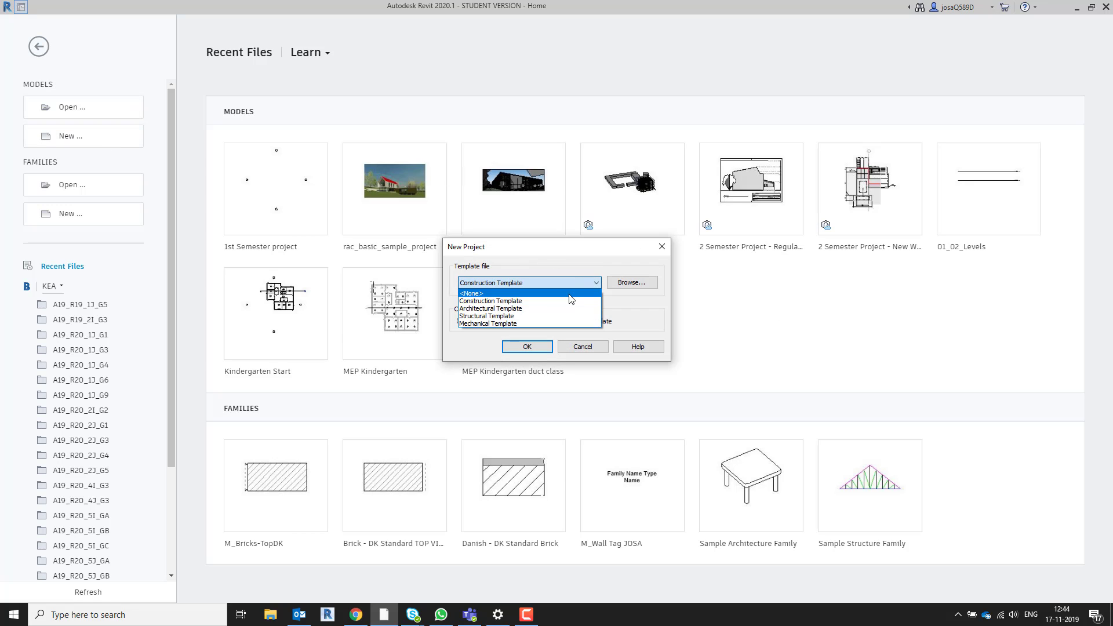
click(562, 308)
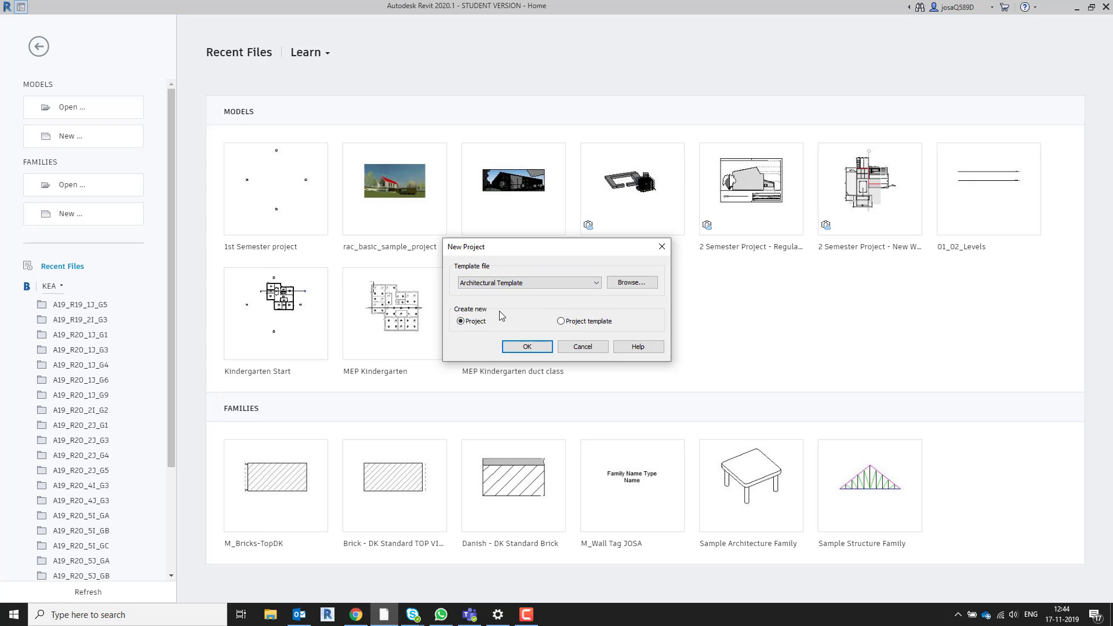
click(532, 348)
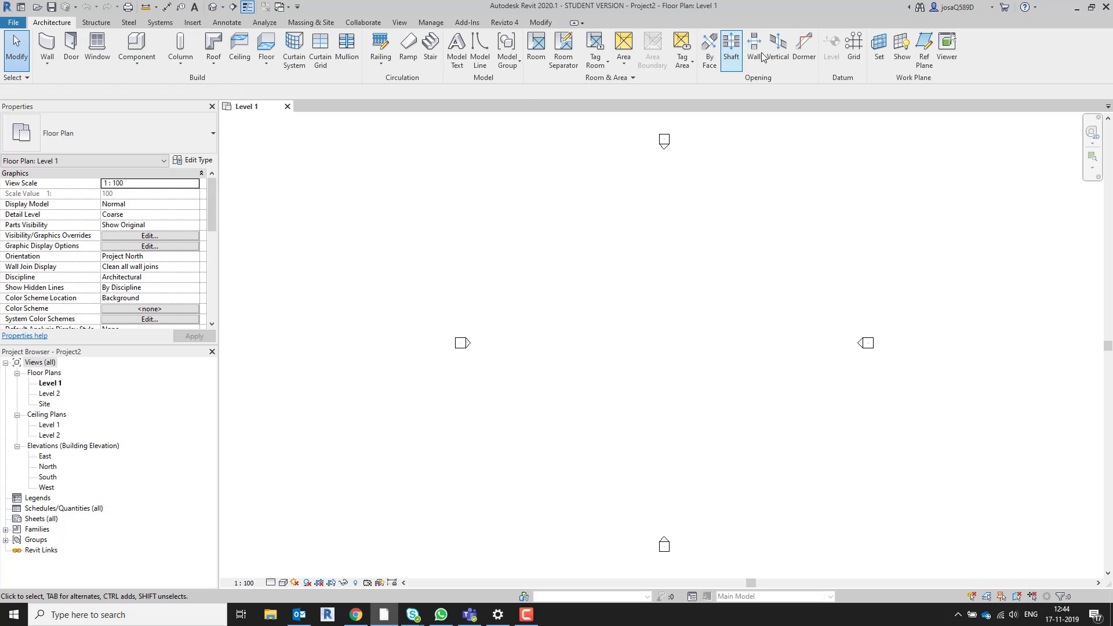
- Draw one vertical grid line in the Level 1 plan, between the west elevation marker and the plan's centre
click(858, 47)
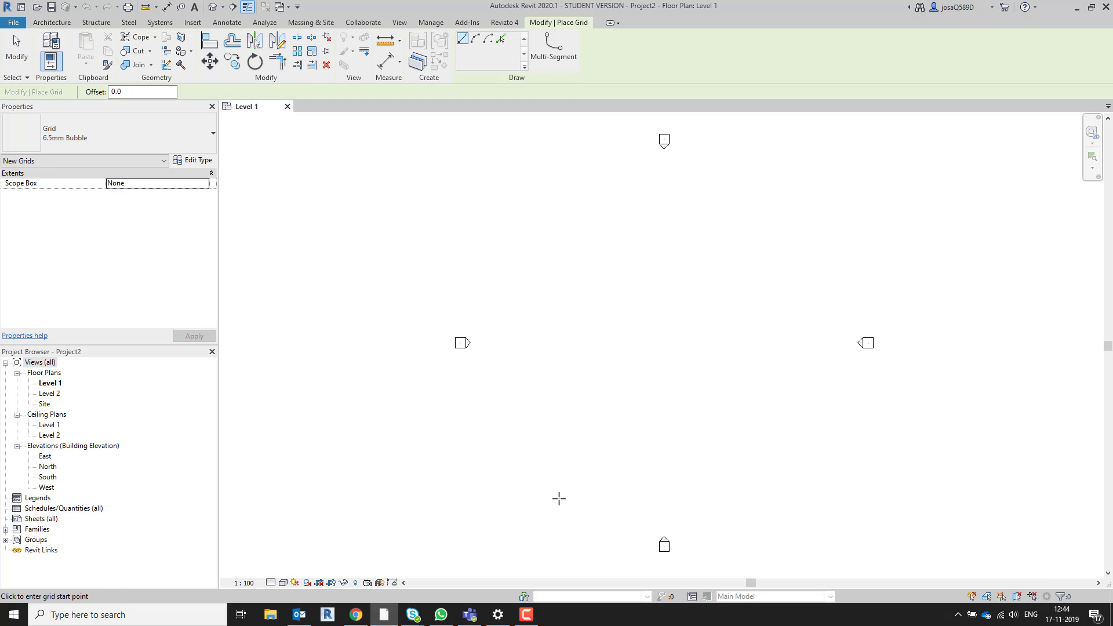
click(559, 498)
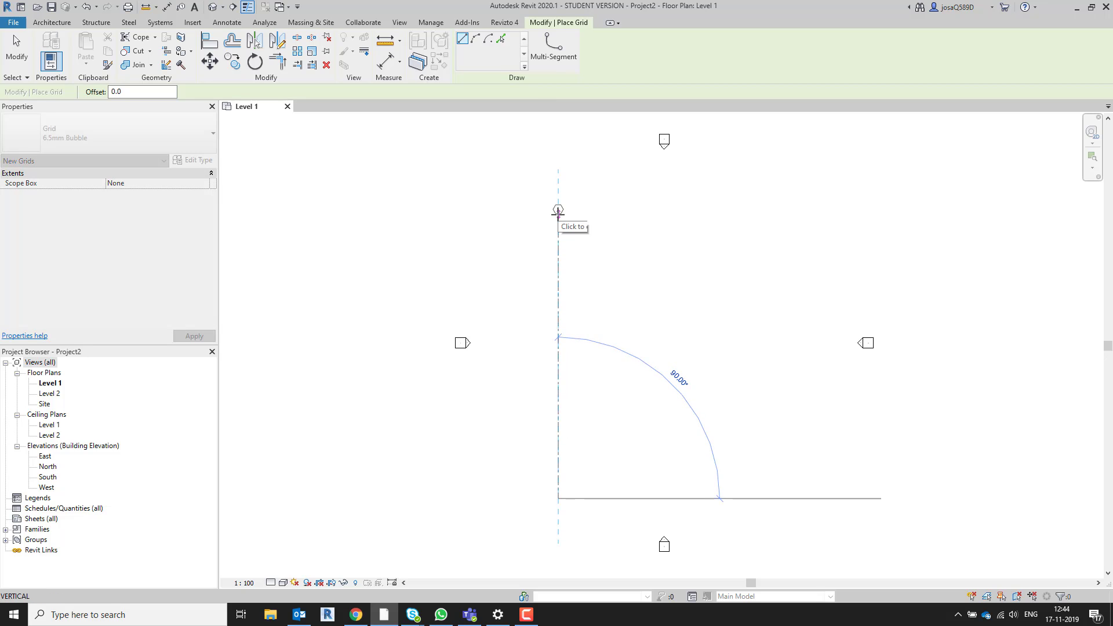
click(557, 215)
key(Escape)
key(Escape)
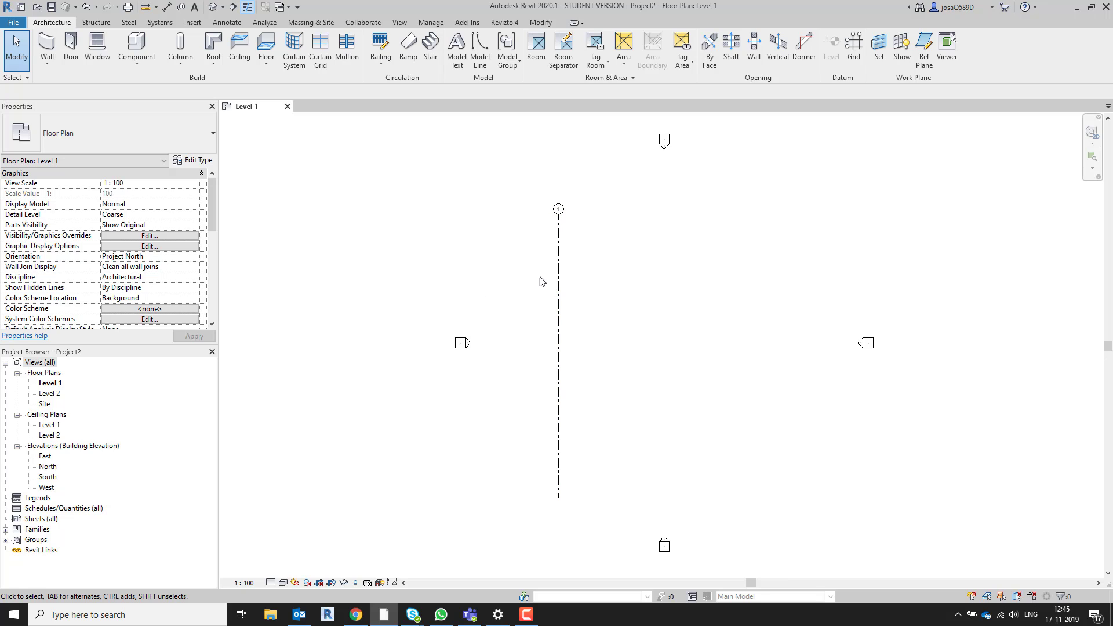
- Add thirteen more vertical grid lines to the right of grid 1 with Pick Lines, each offset 1200 mm from the previous one
click(558, 271)
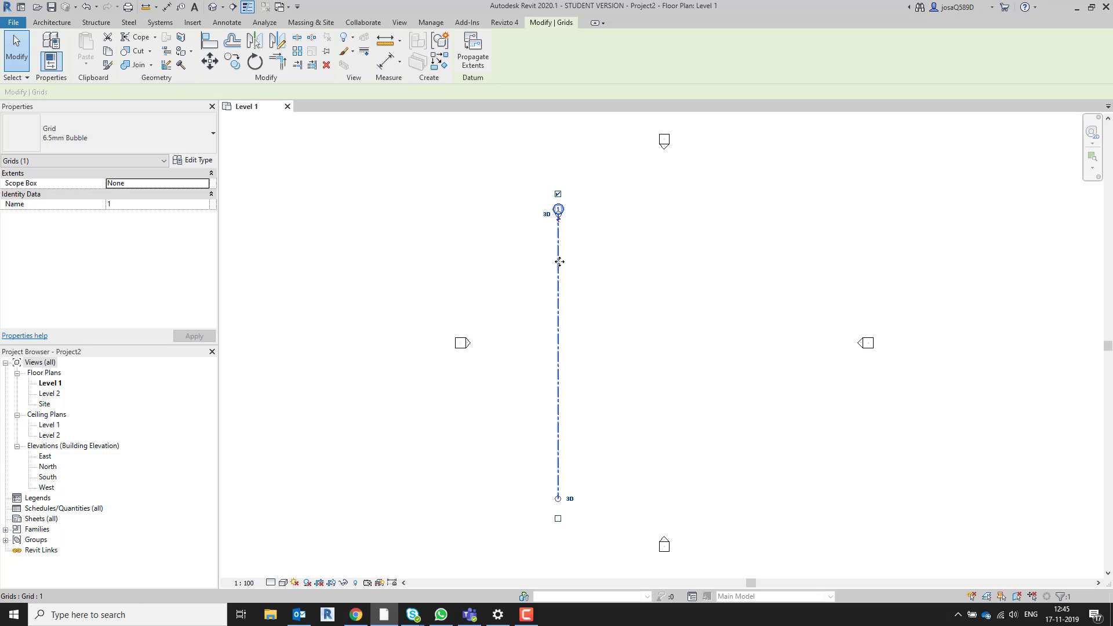
right_click(559, 261)
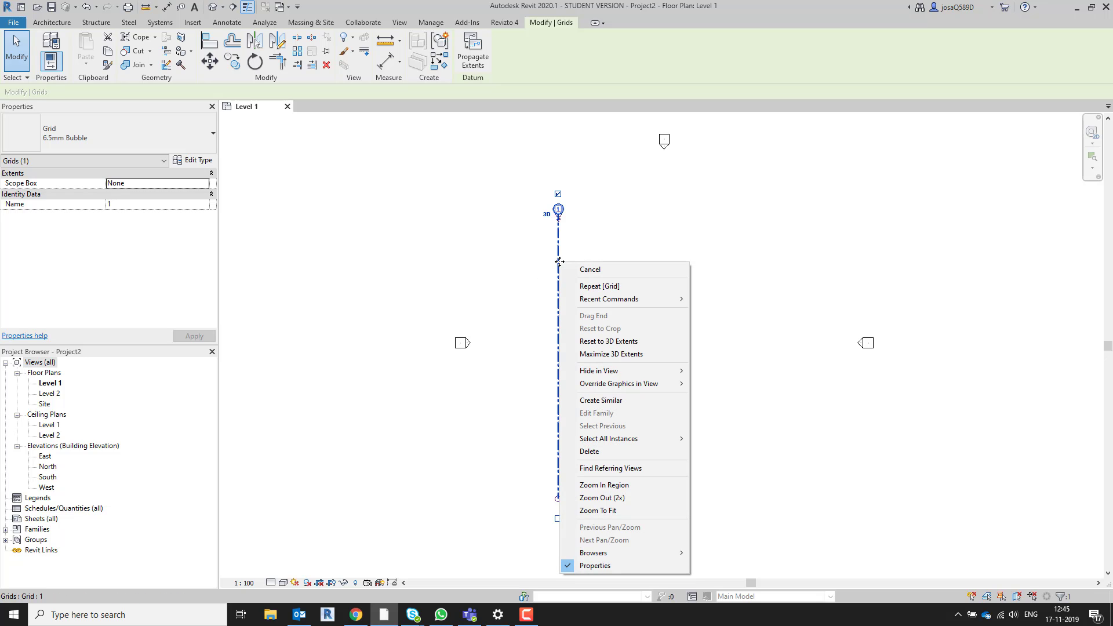
click(616, 400)
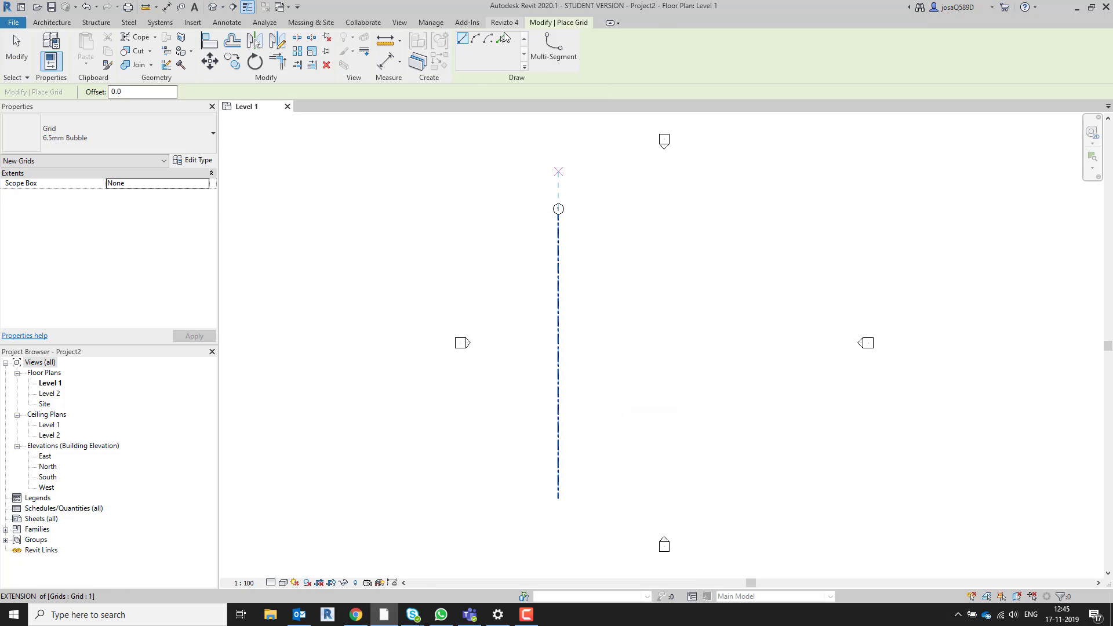
click(501, 39)
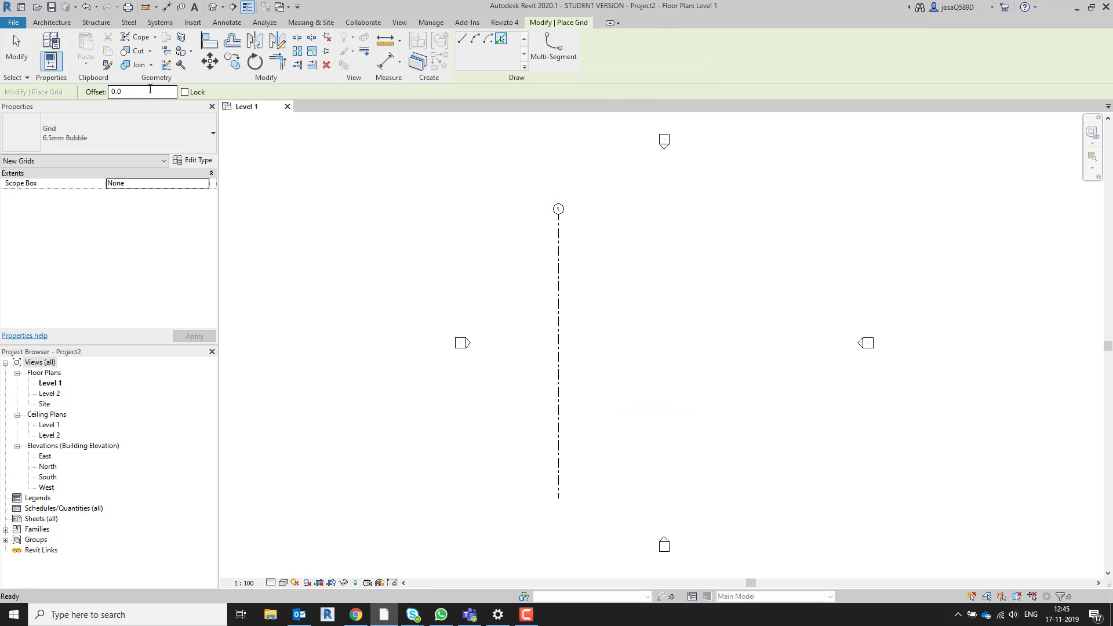
drag(151, 89, 99, 95)
text(120)
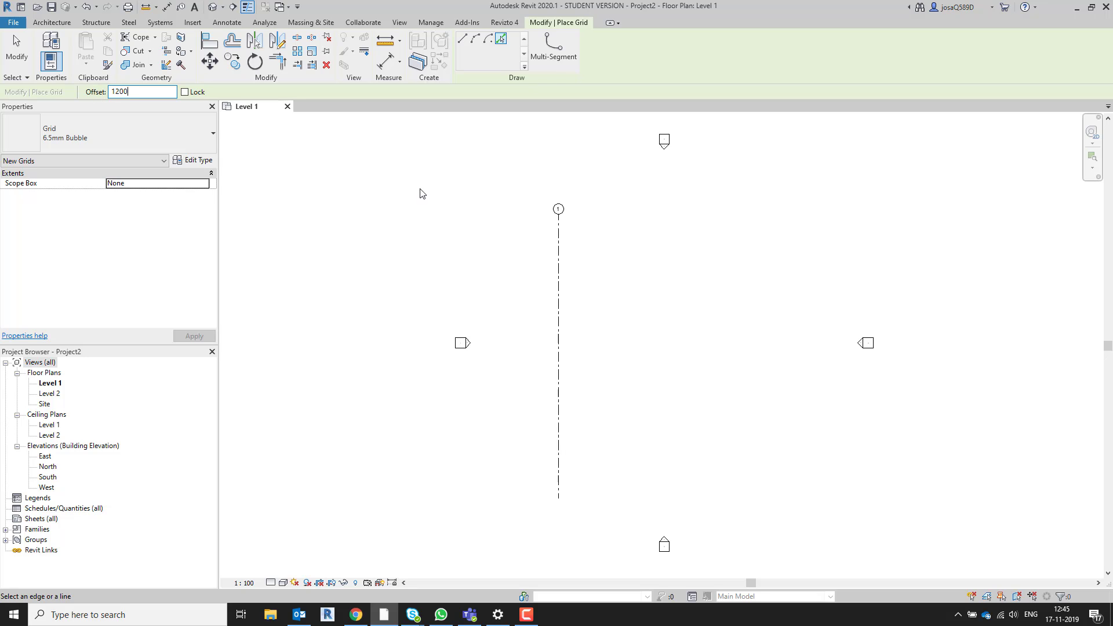
click(566, 305)
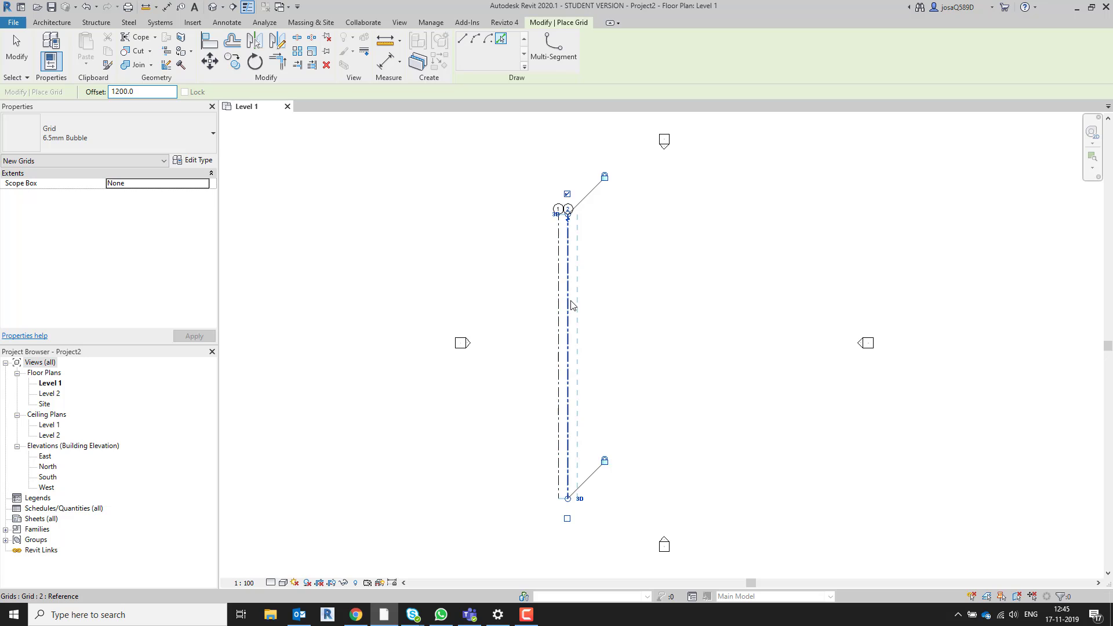
click(571, 305)
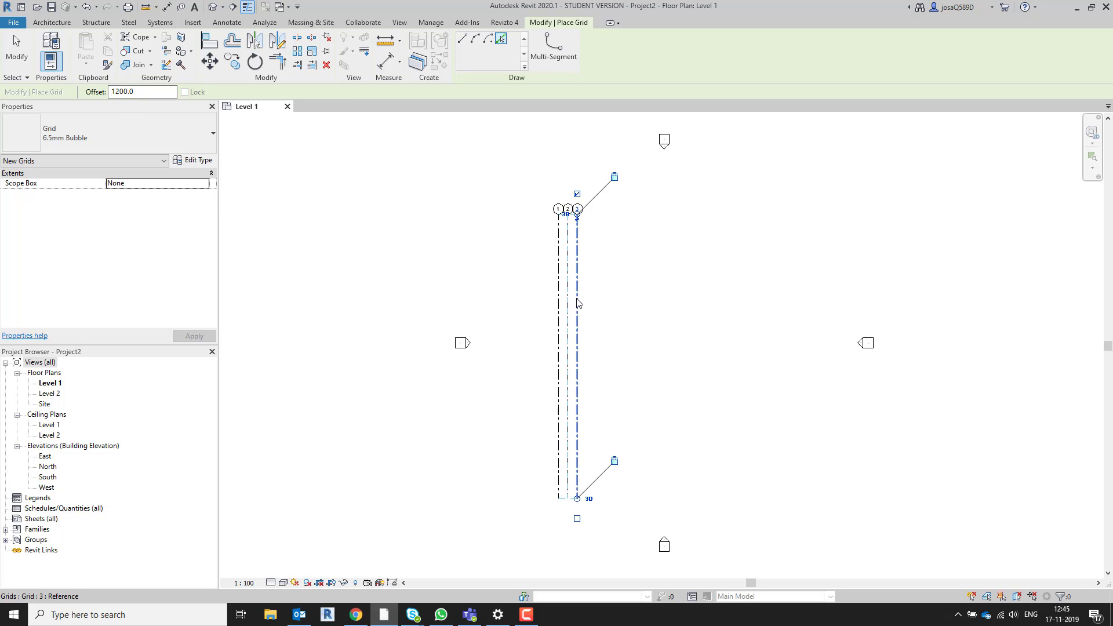
click(580, 303)
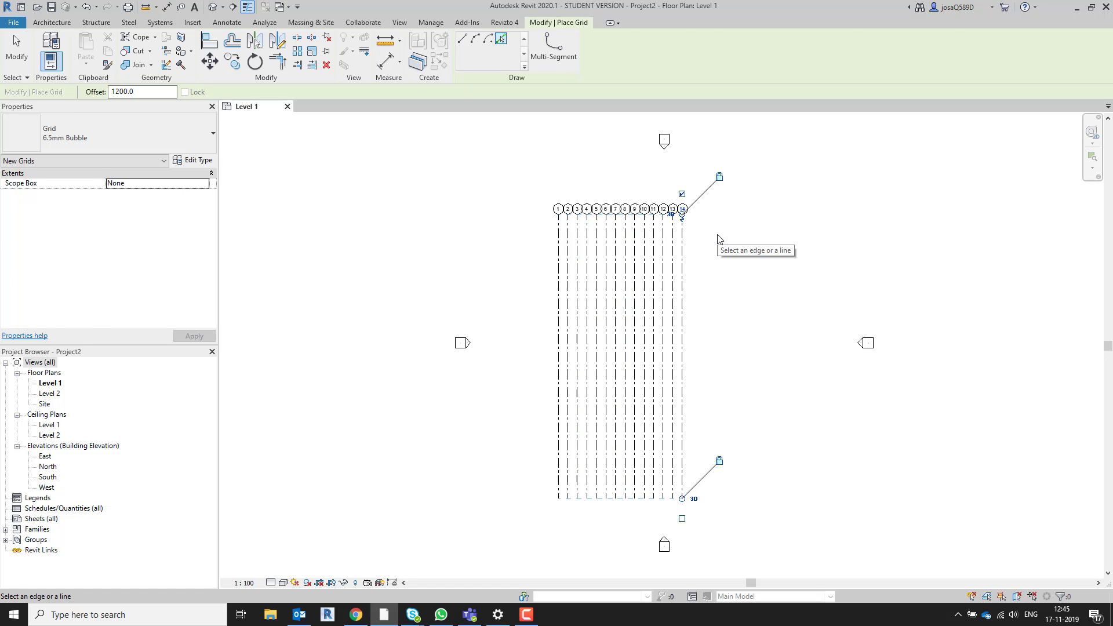
key(Escape)
key(Escape)
- Move all fourteen vertical grid lines to the right so they sit centred between the elevation markers
drag(534, 175, 712, 510)
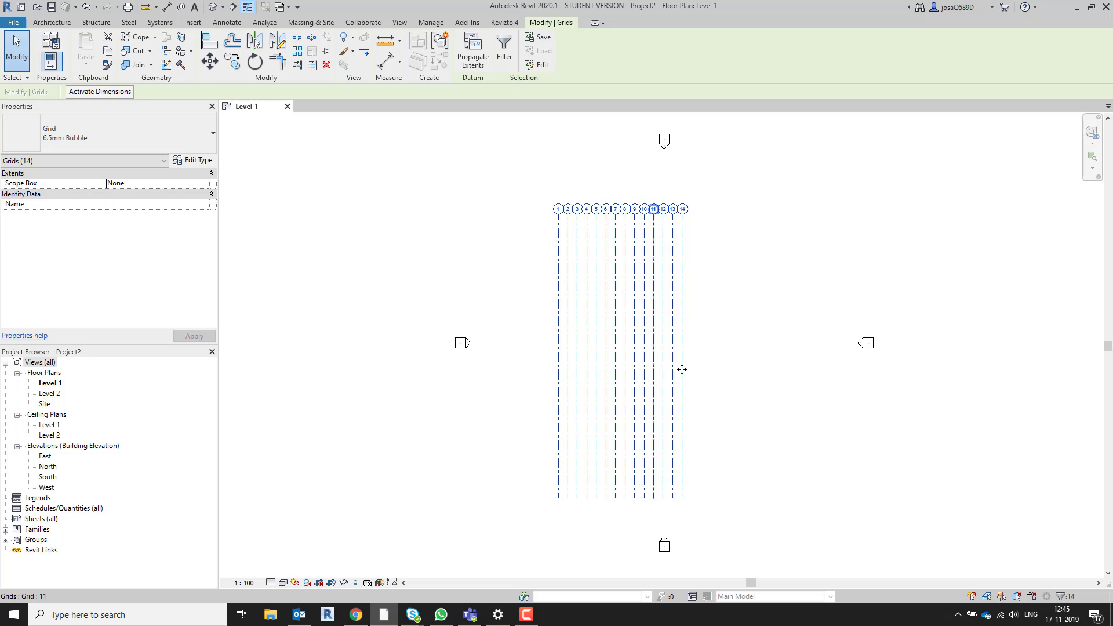
drag(682, 367, 698, 370)
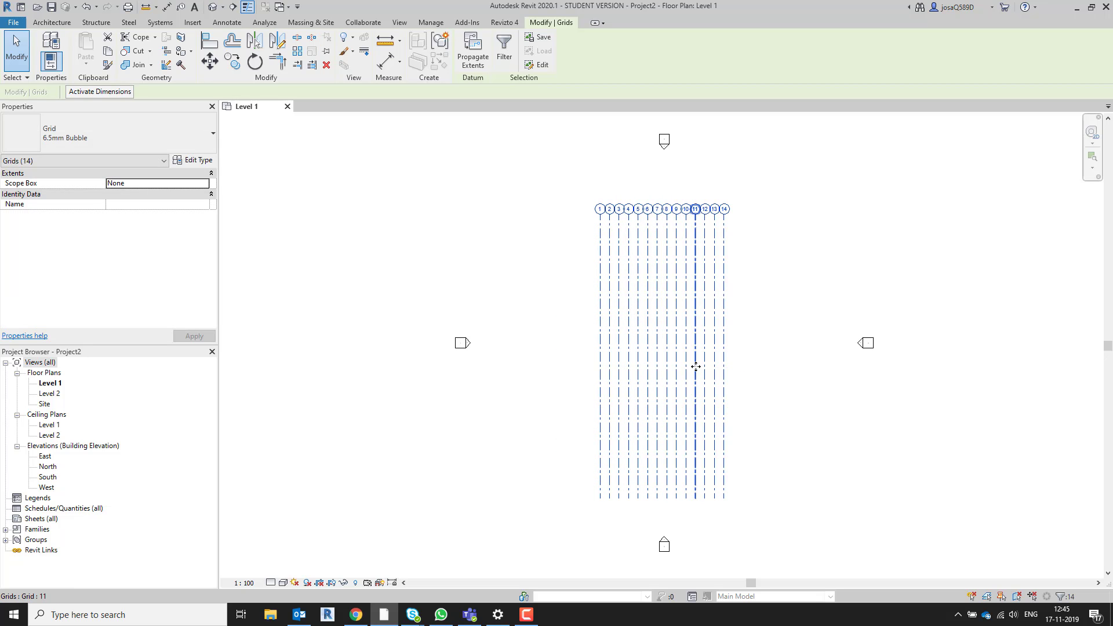
scroll(694, 320, up, 1)
scroll(708, 320, down, 1)
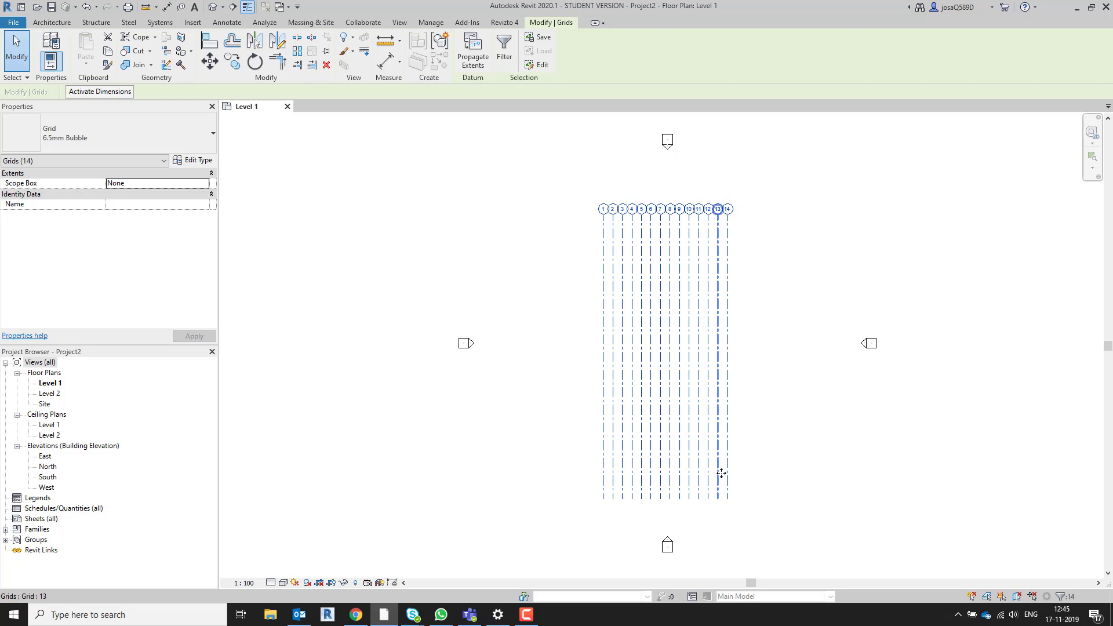
click(730, 455)
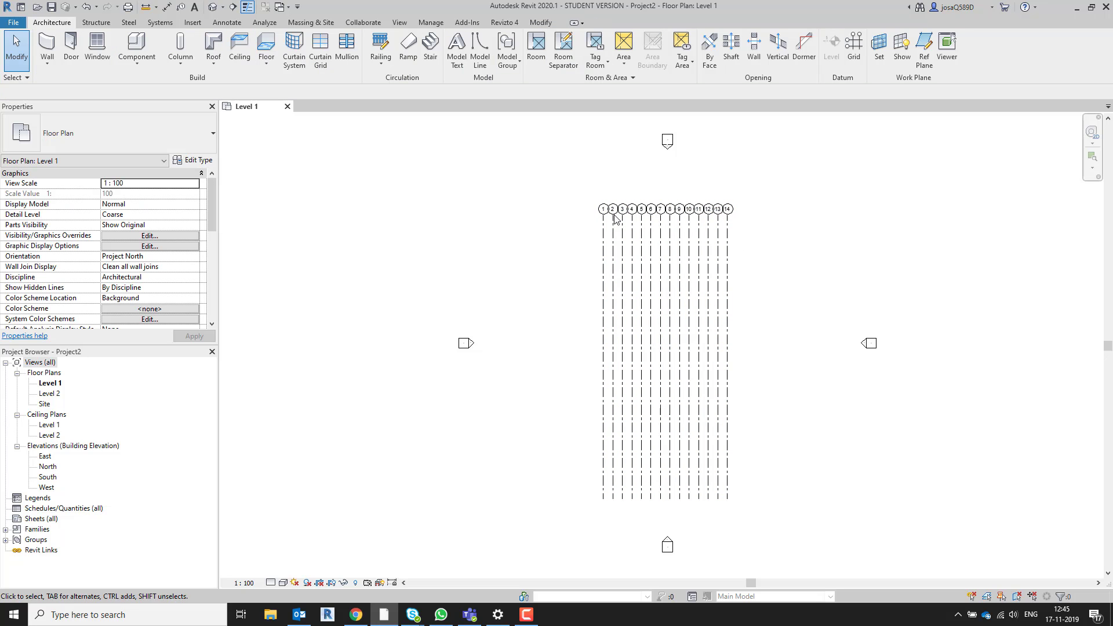
- Shorten the vertical grid lines together at both their lower and upper ends
click(728, 385)
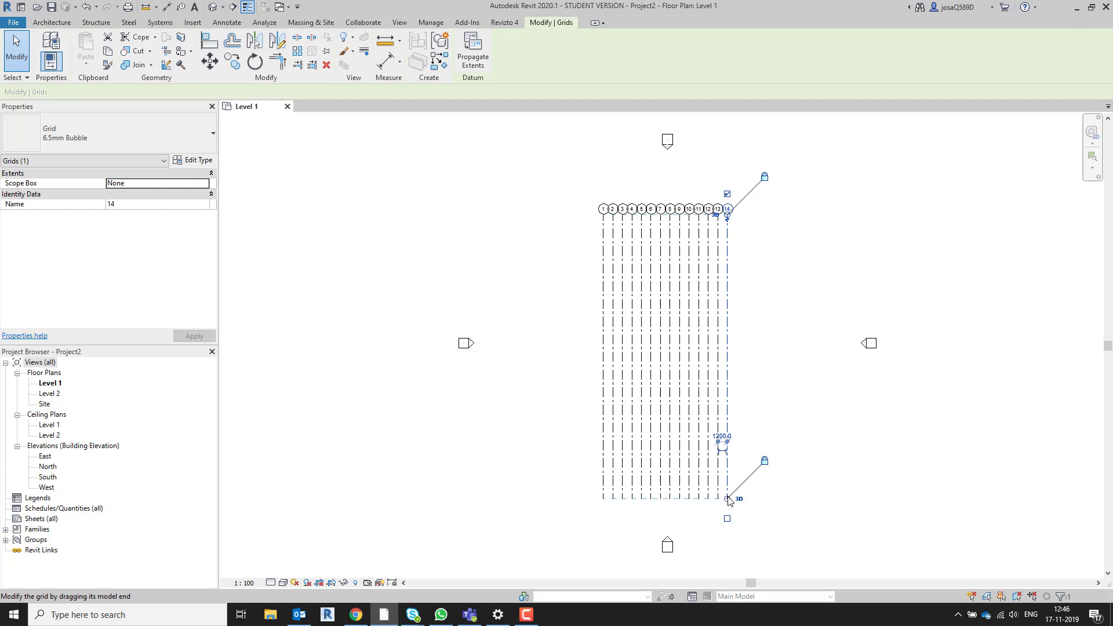
drag(728, 501, 729, 424)
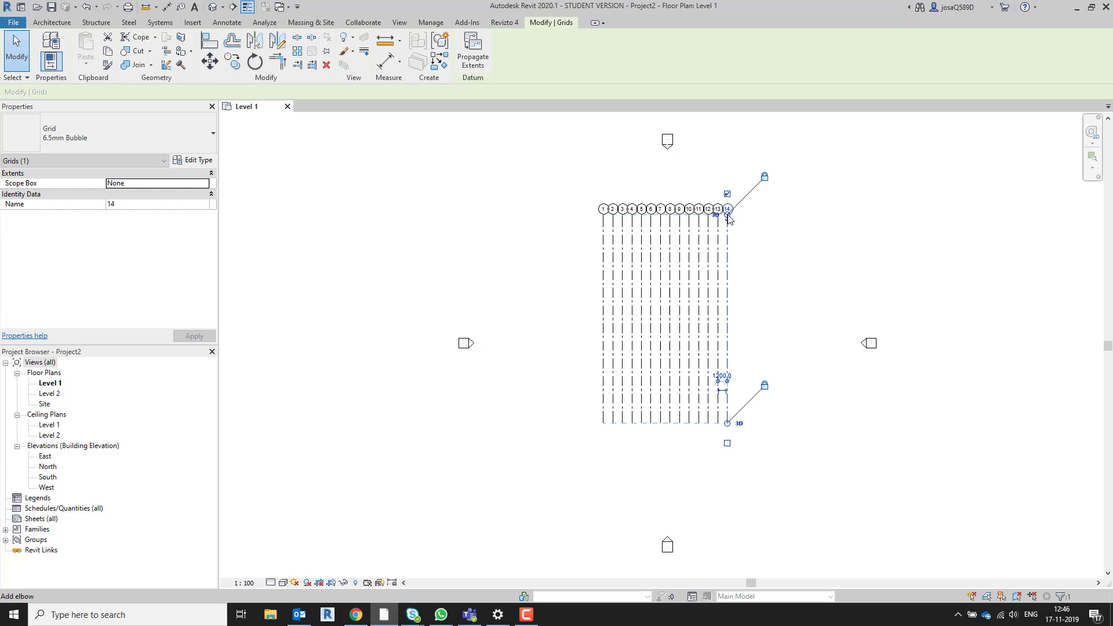
drag(728, 216, 727, 262)
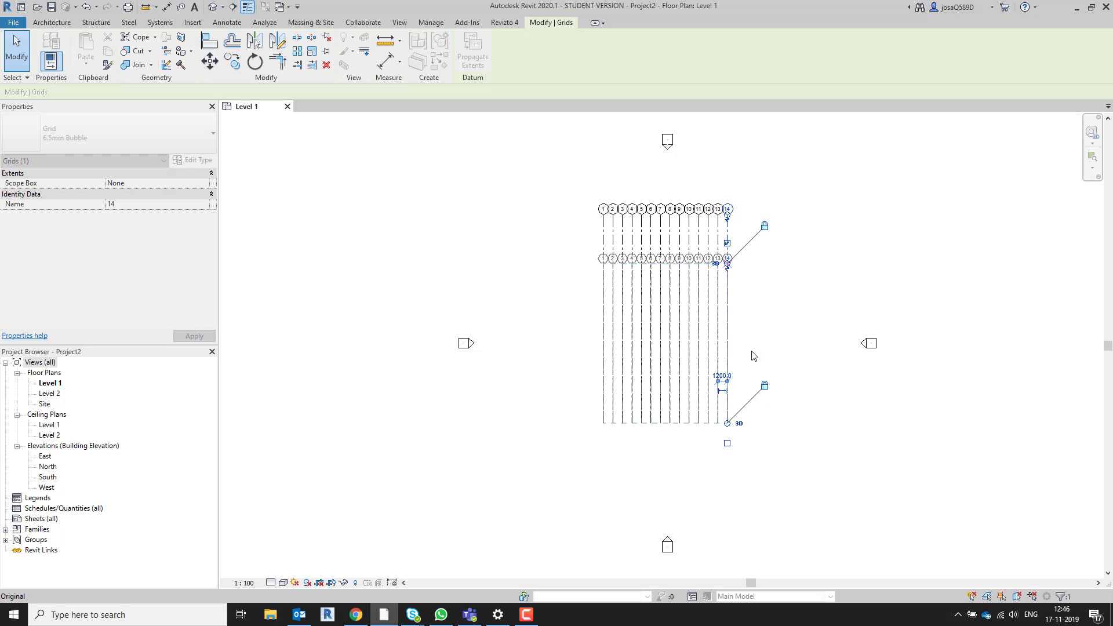
click(778, 377)
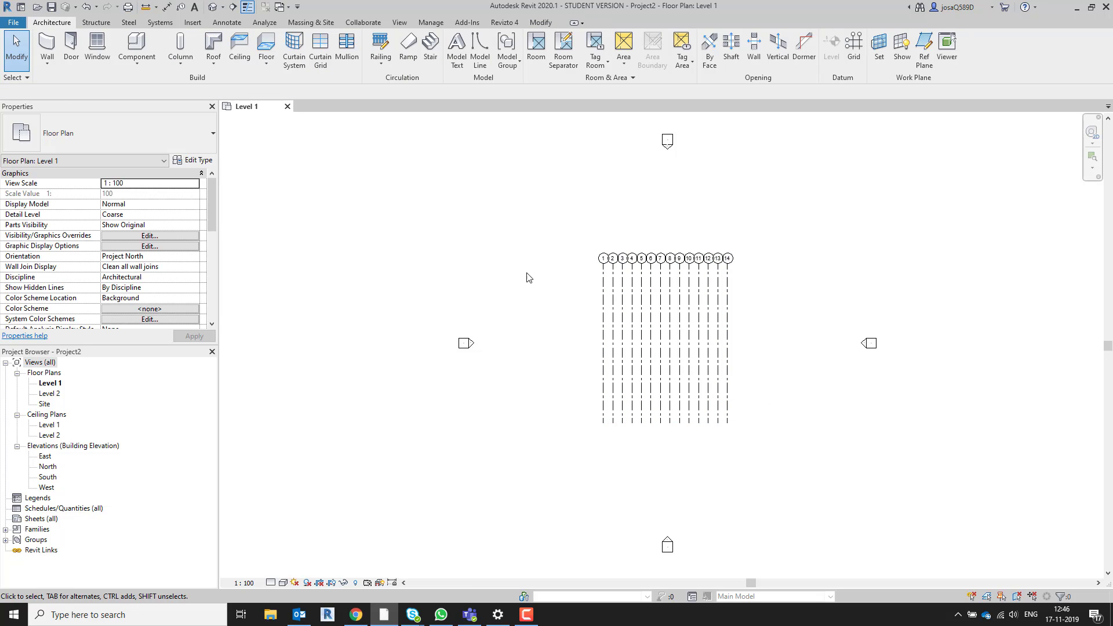
- Rotate a copy of all fourteen vertical grid lines by 90 degrees about their centre to make the horizontal grid lines
drag(556, 204, 781, 460)
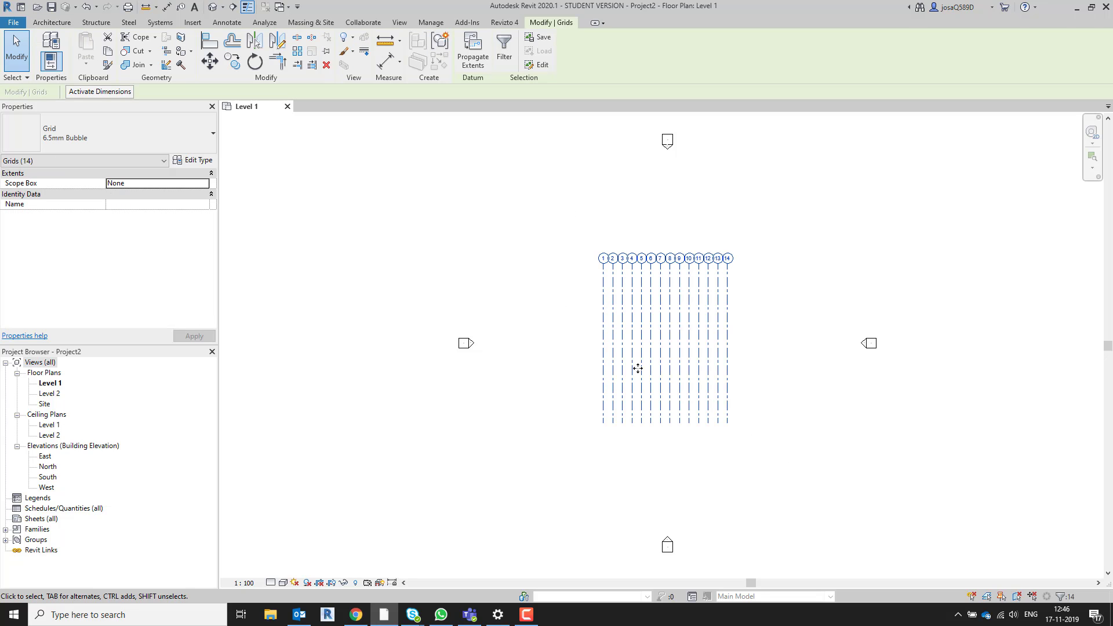
click(264, 66)
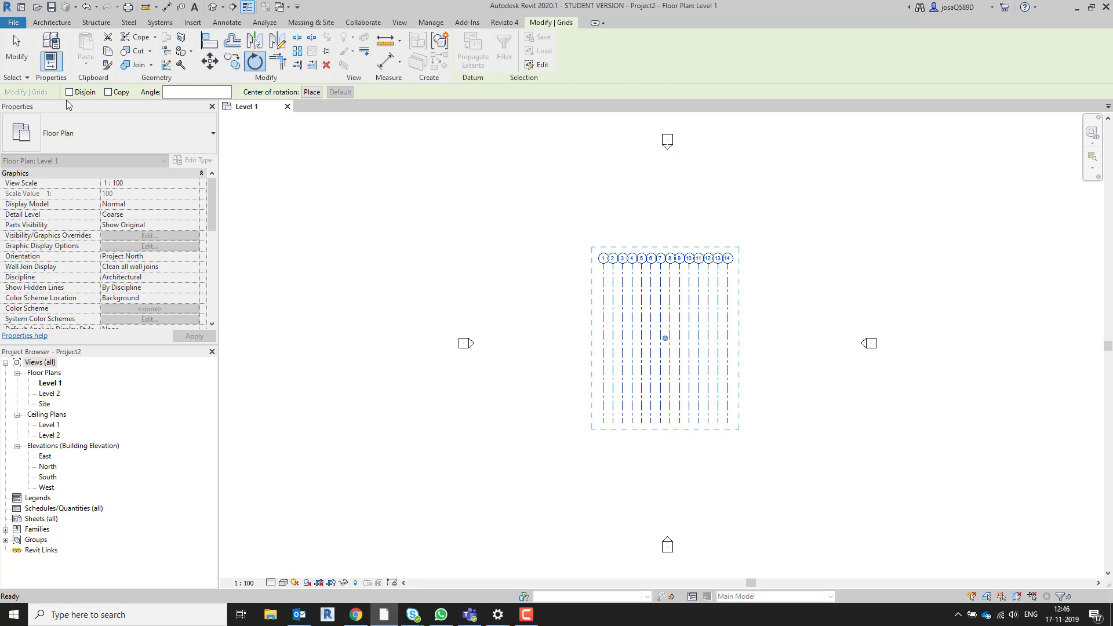
click(108, 92)
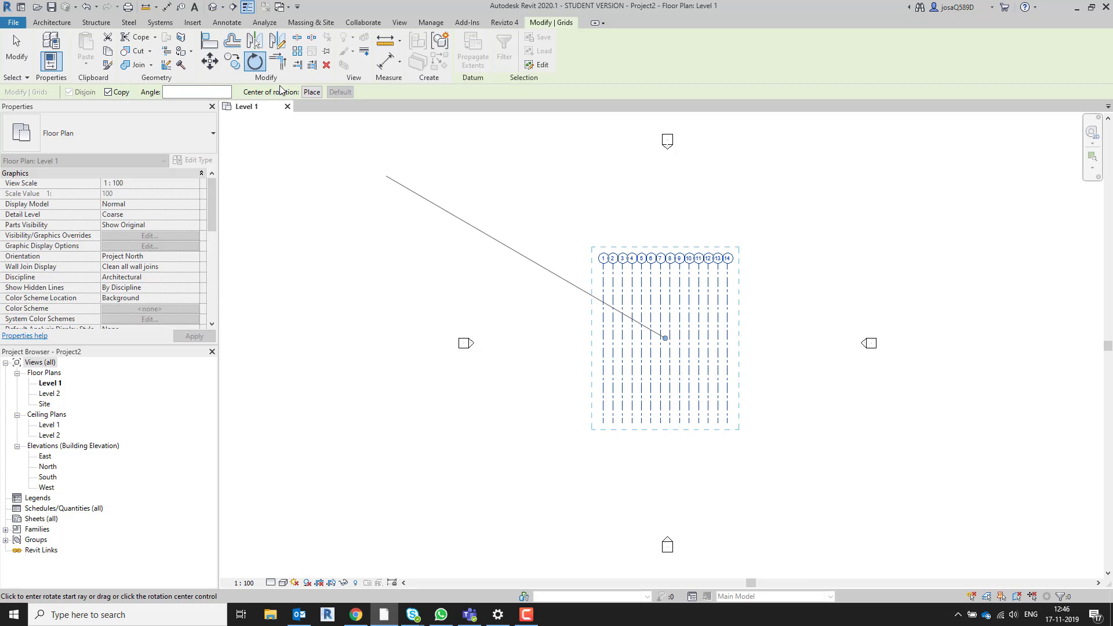
click(312, 93)
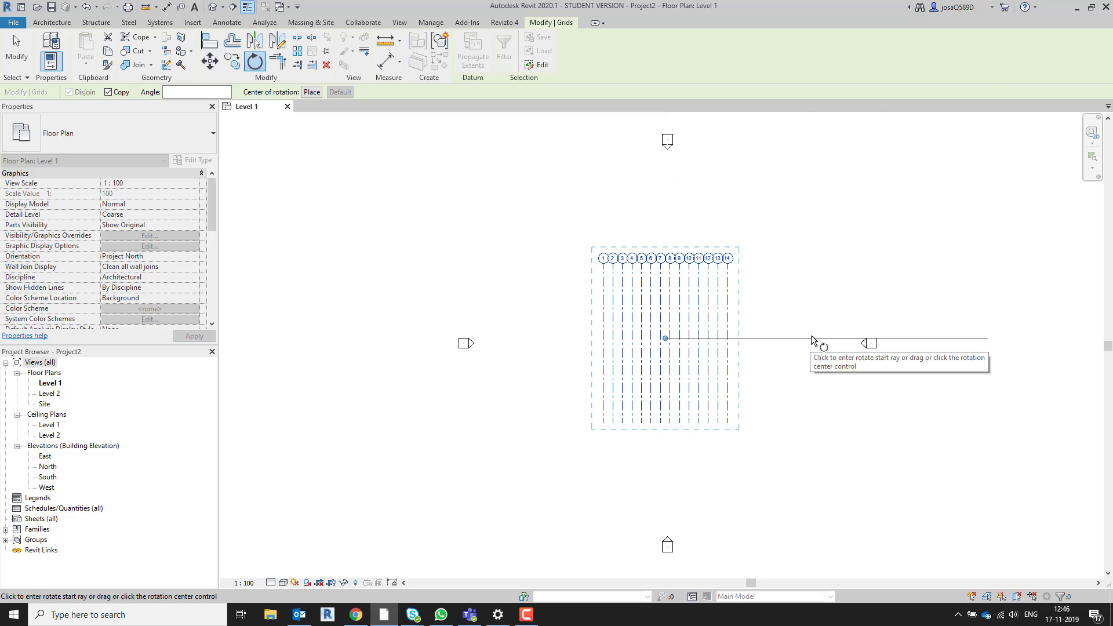
click(816, 337)
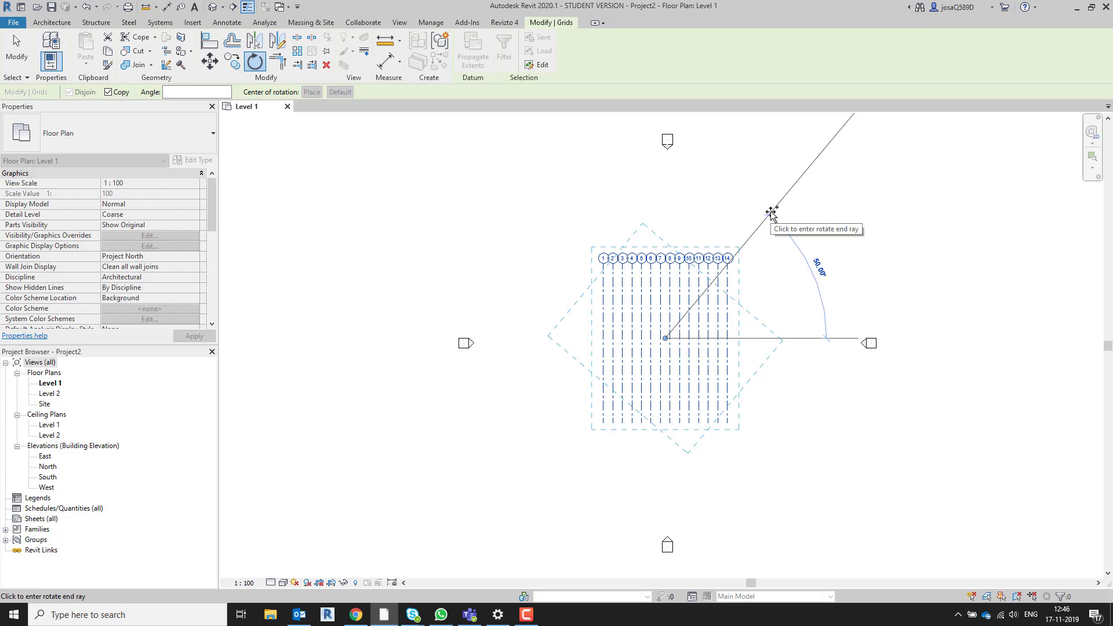
text(90)
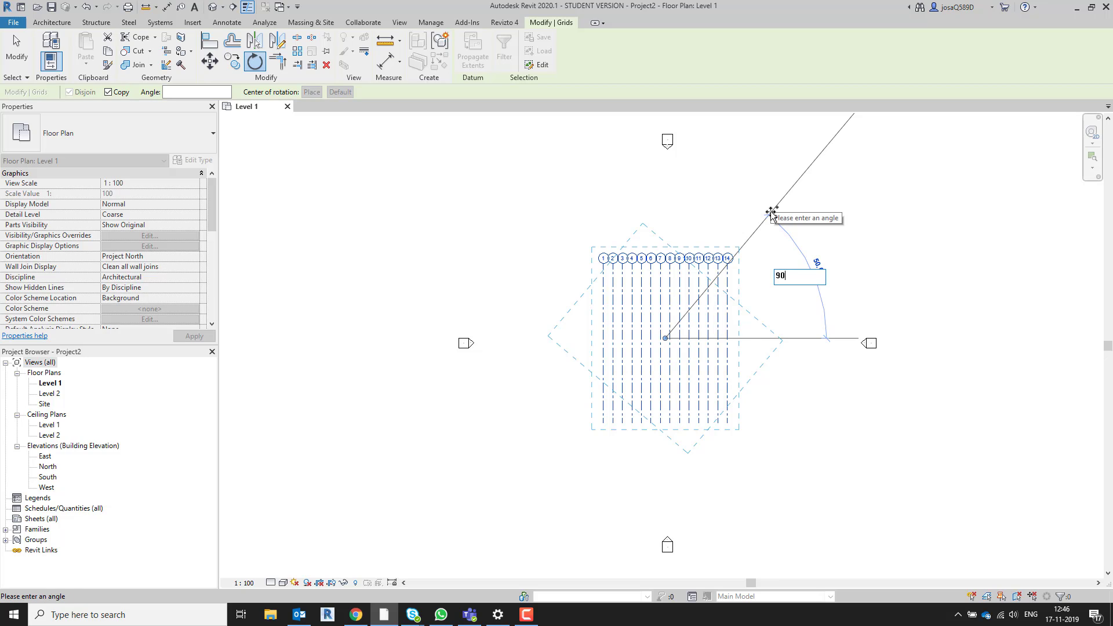
key(Return)
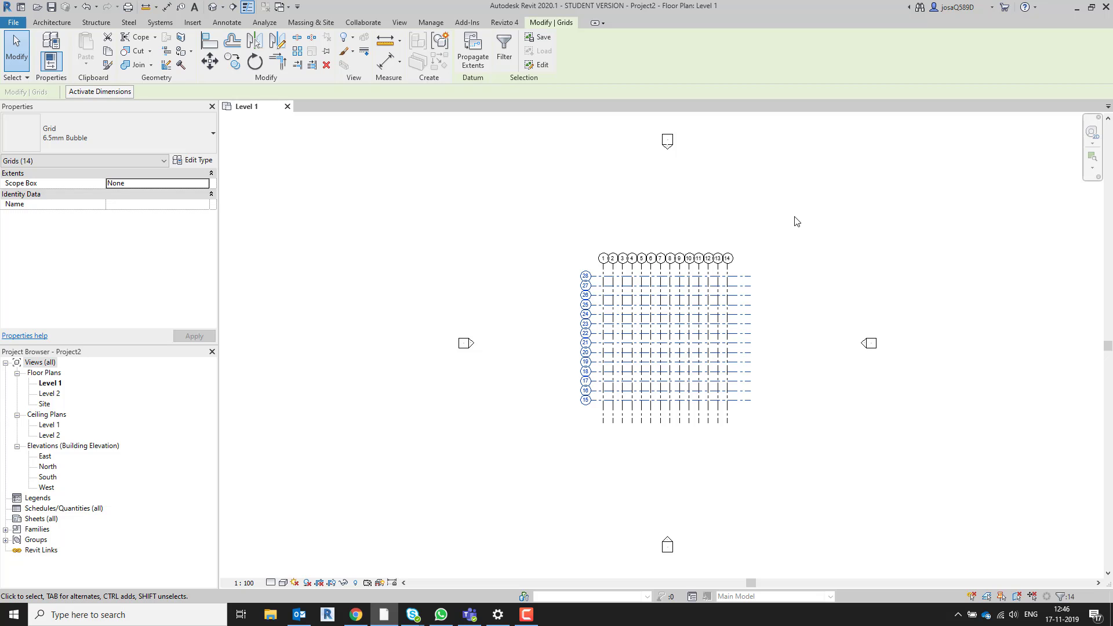
key(Escape)
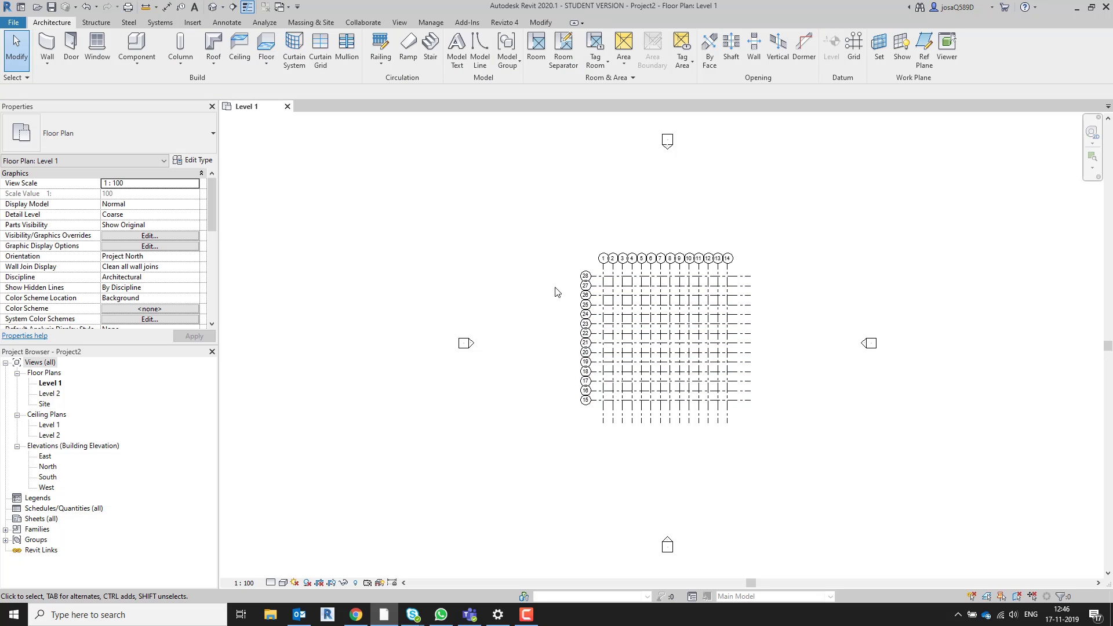
scroll(586, 284, up, 4)
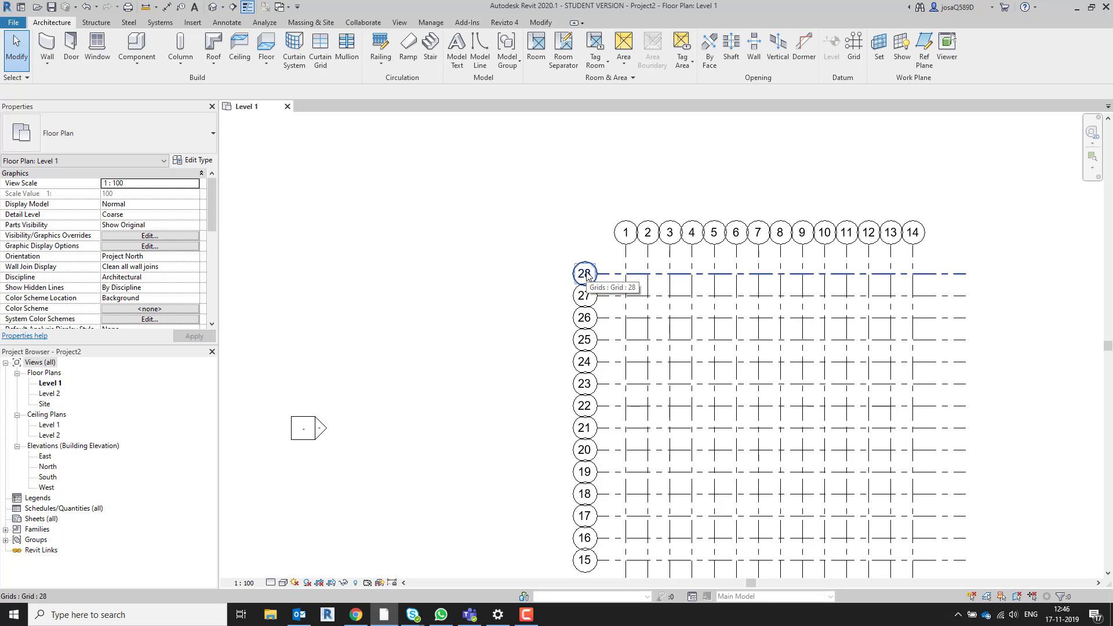
- Rename the uppermost horizontal grid line, grid 28, as A
click(585, 275)
click(585, 275)
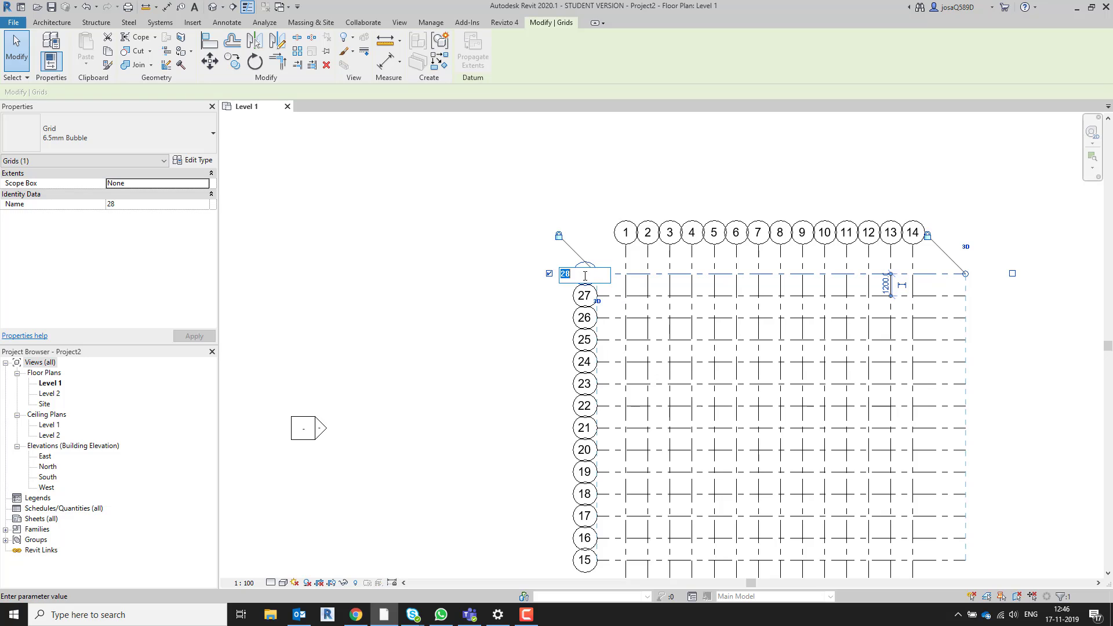
text(A)
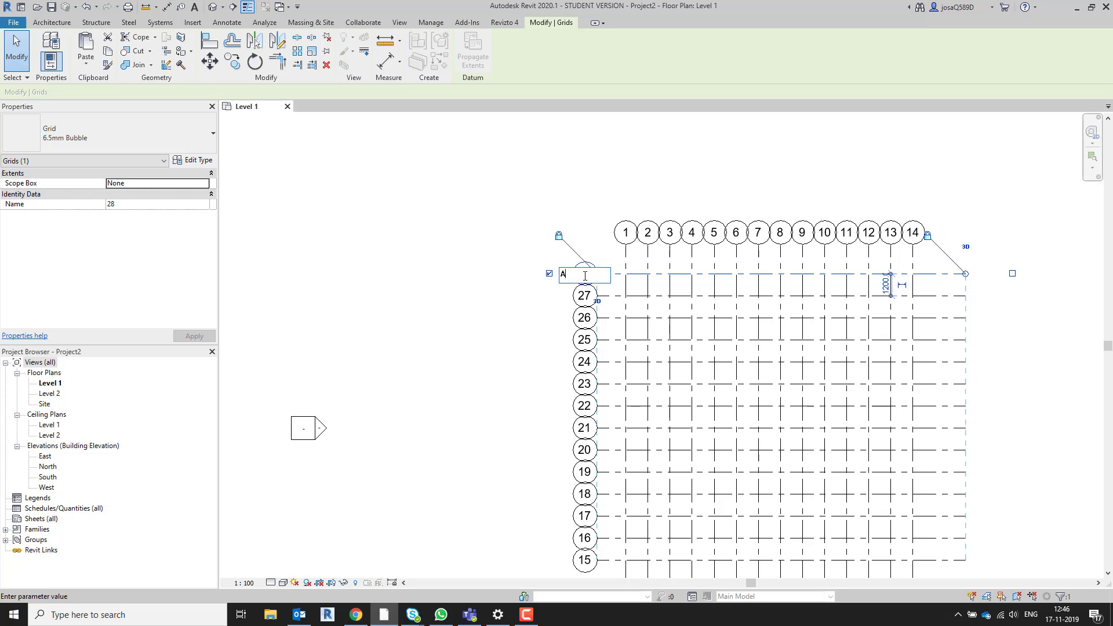
click(446, 269)
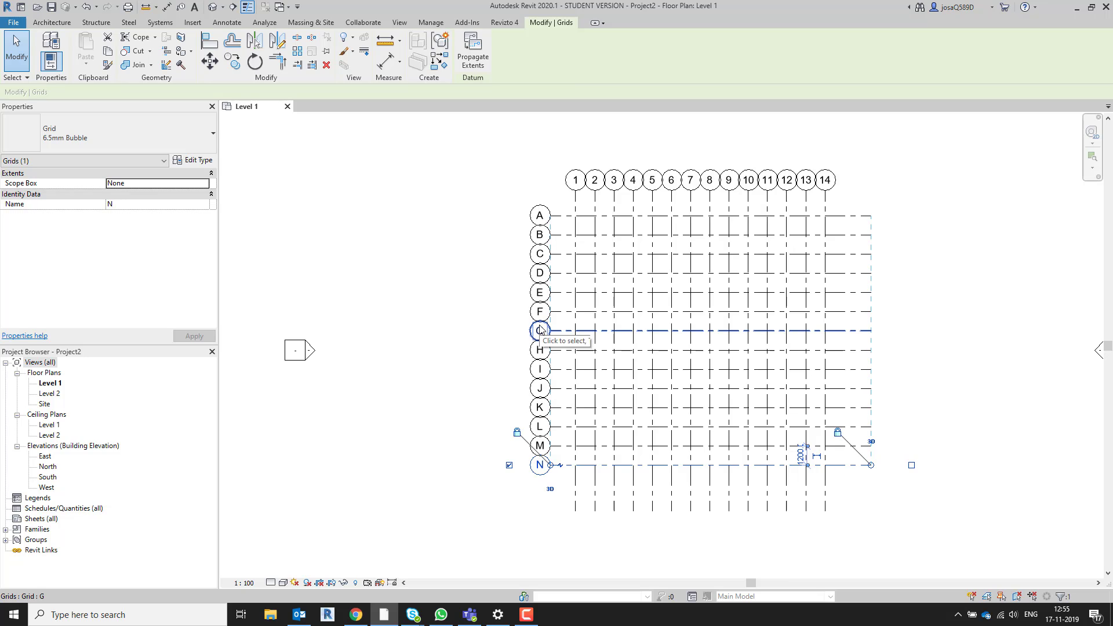
- Add an aligned dimension from grid 1 to grid 14, placed above the vertical grid bubbles
key(d)
key(i)
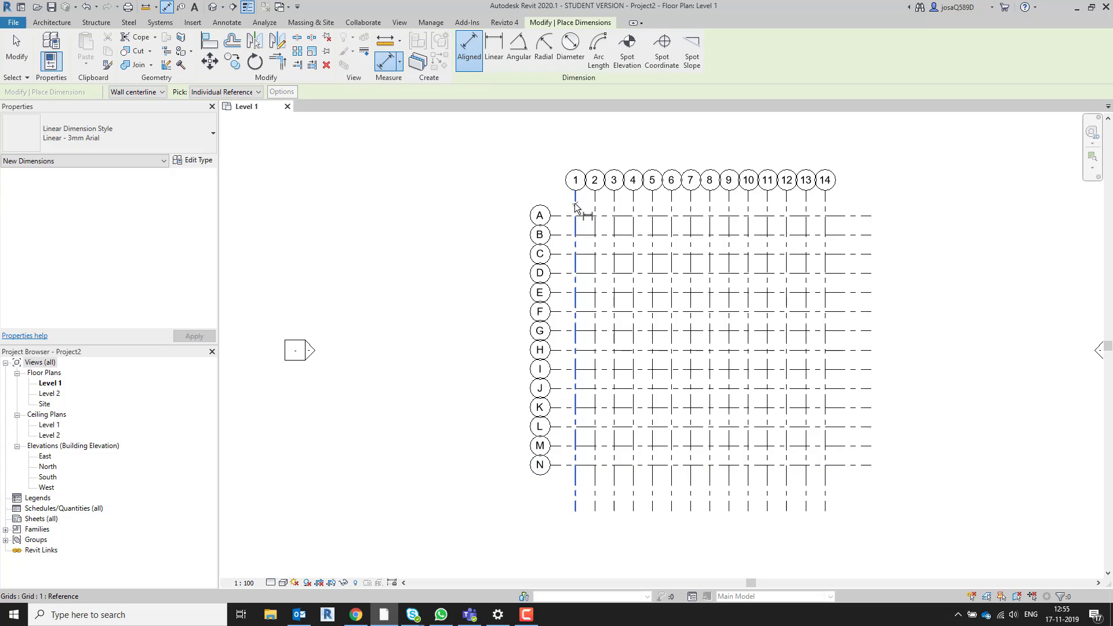
click(574, 211)
click(822, 204)
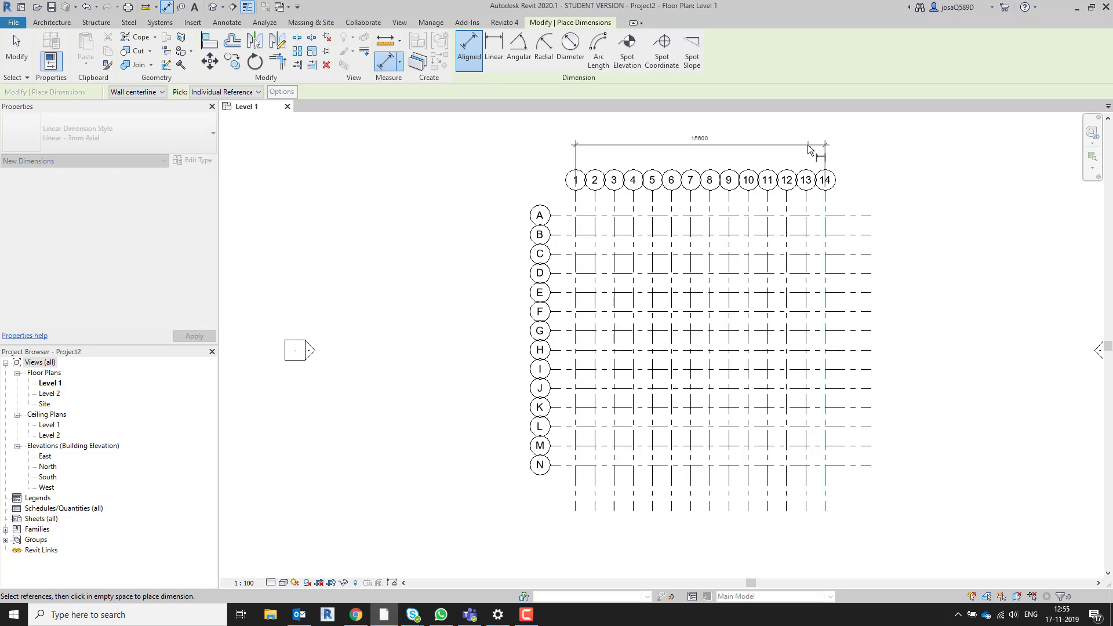
click(808, 148)
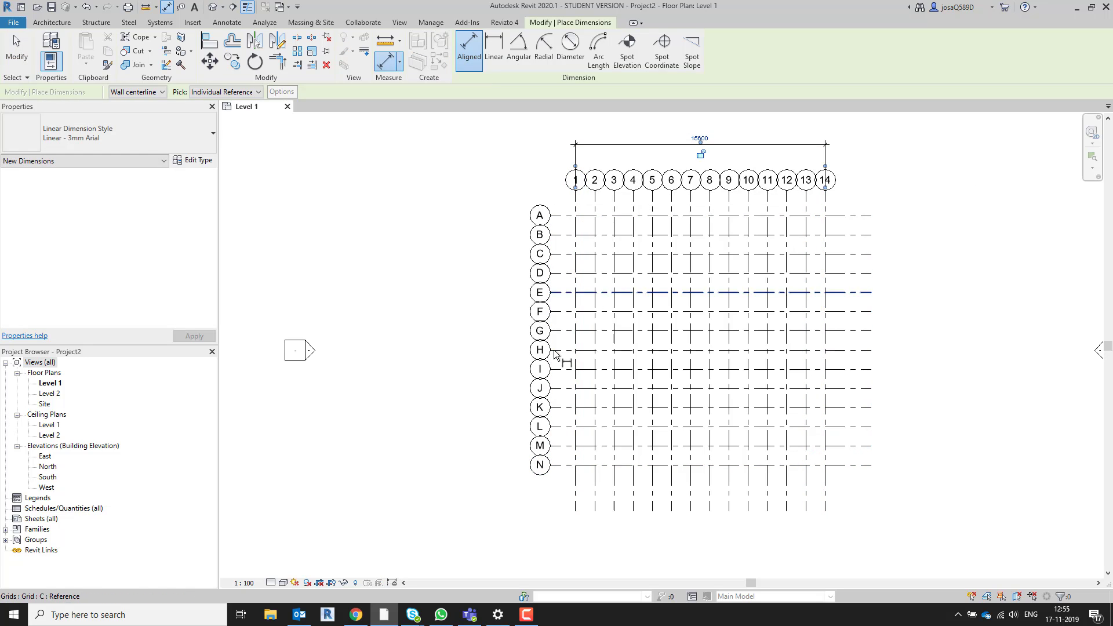
- Add an aligned dimension from grid A to grid N, placed to the left of the horizontal grid bubbles
click(564, 226)
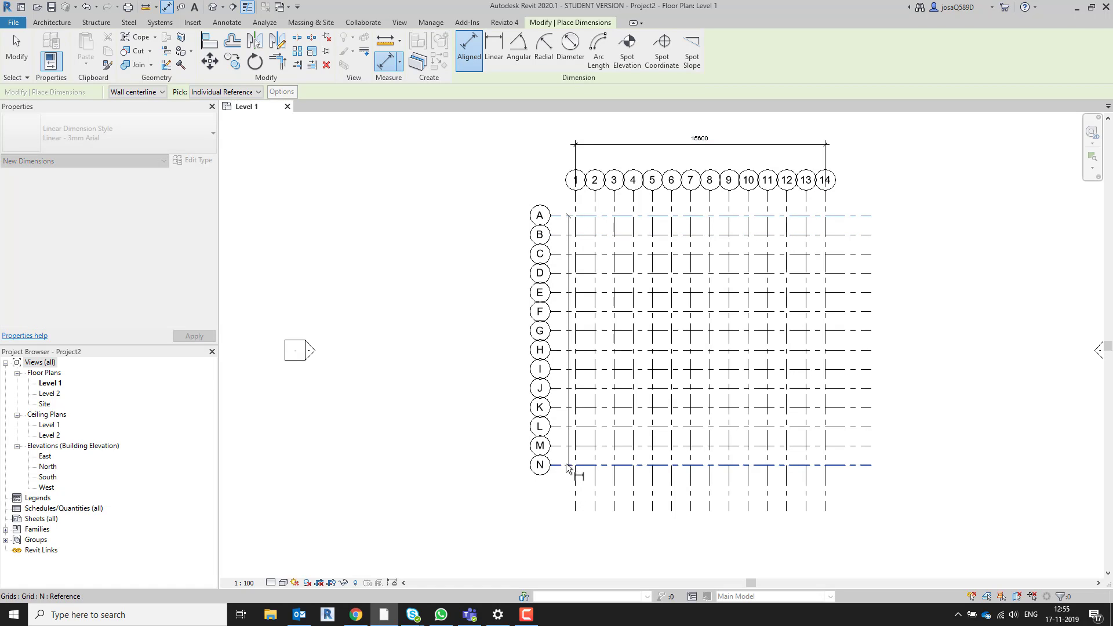
click(566, 465)
click(486, 425)
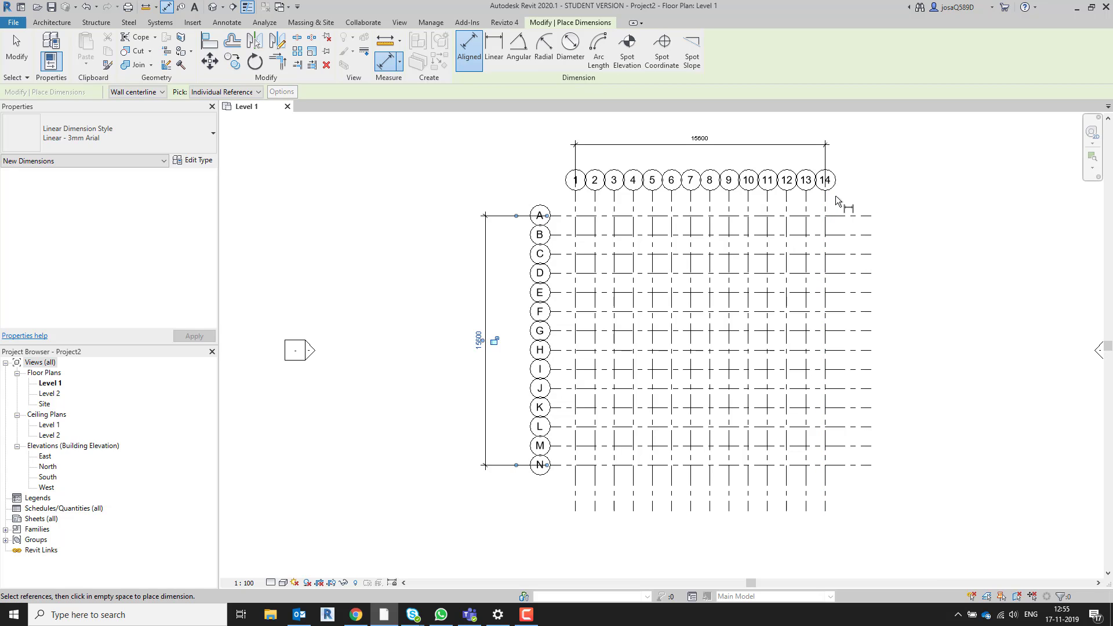
key(Escape)
key(Escape)
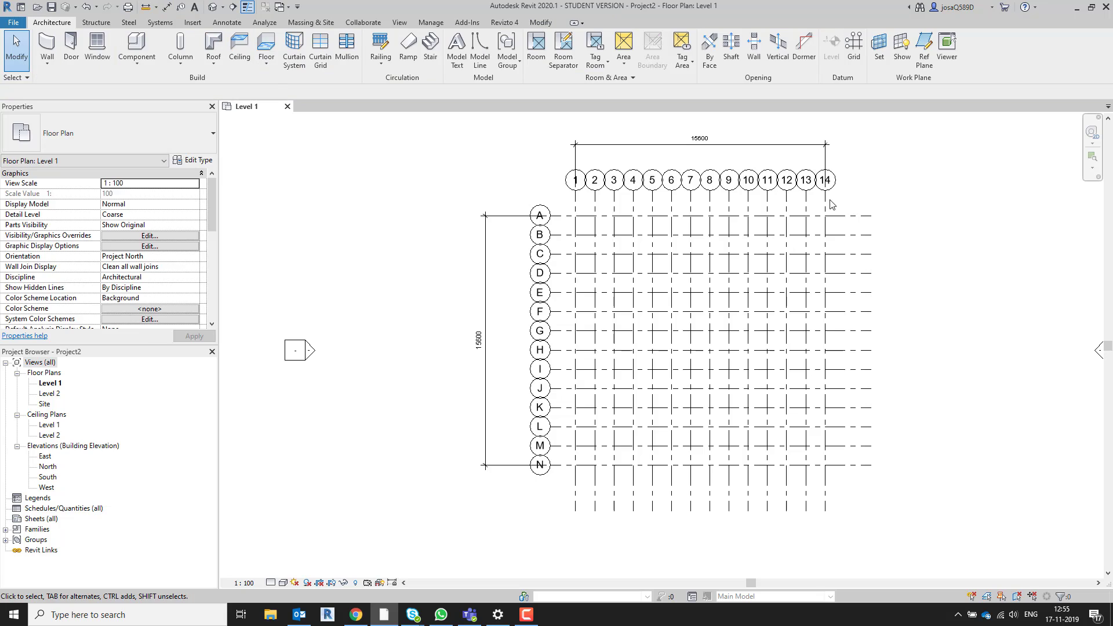
- Add one more vertical grid line with Pick Lines, offset 1200 mm to the right of grid 14
click(827, 203)
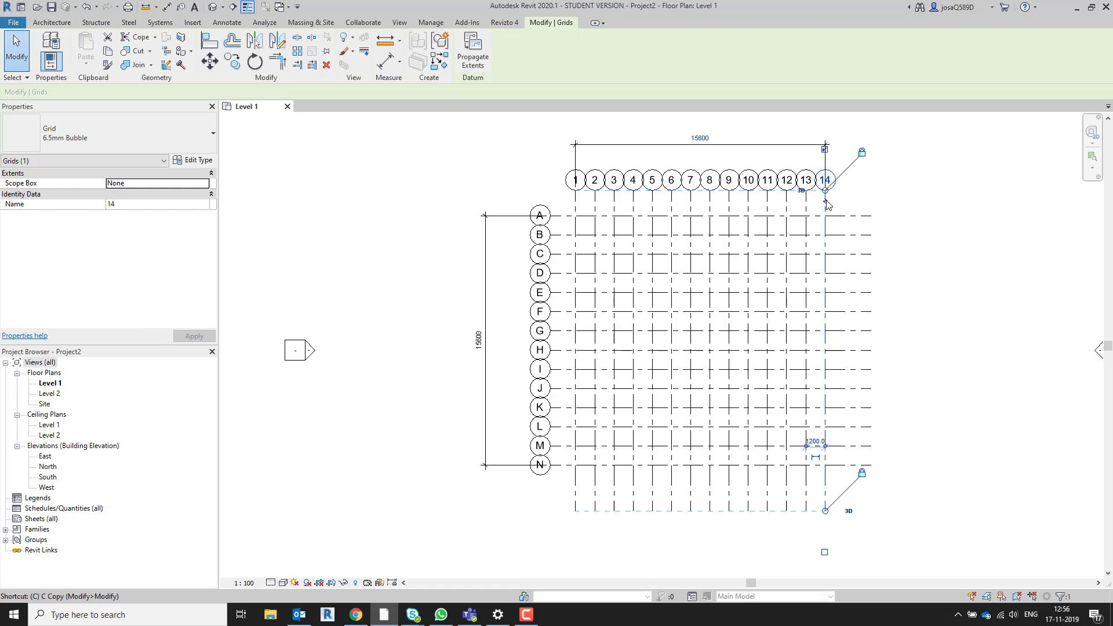
key(g)
key(r)
click(504, 39)
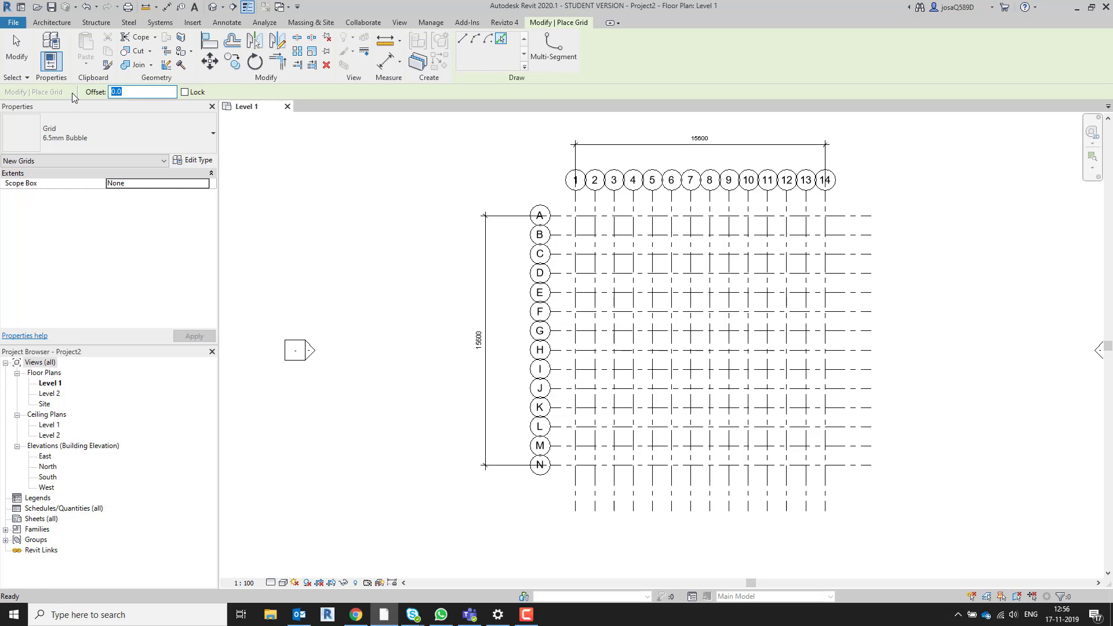
text(1200)
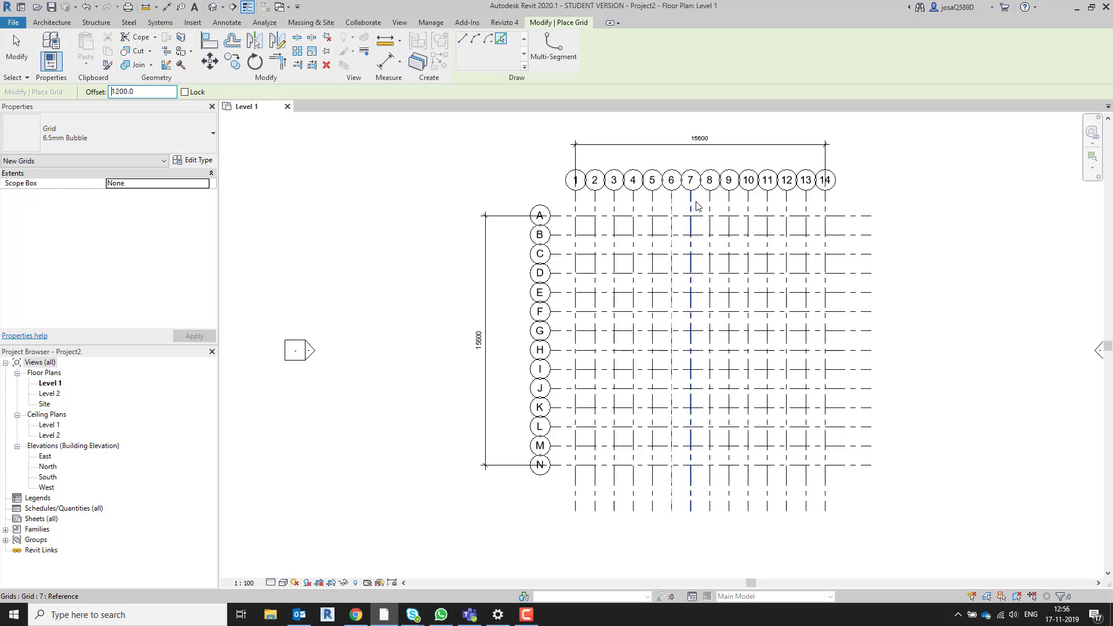
click(828, 204)
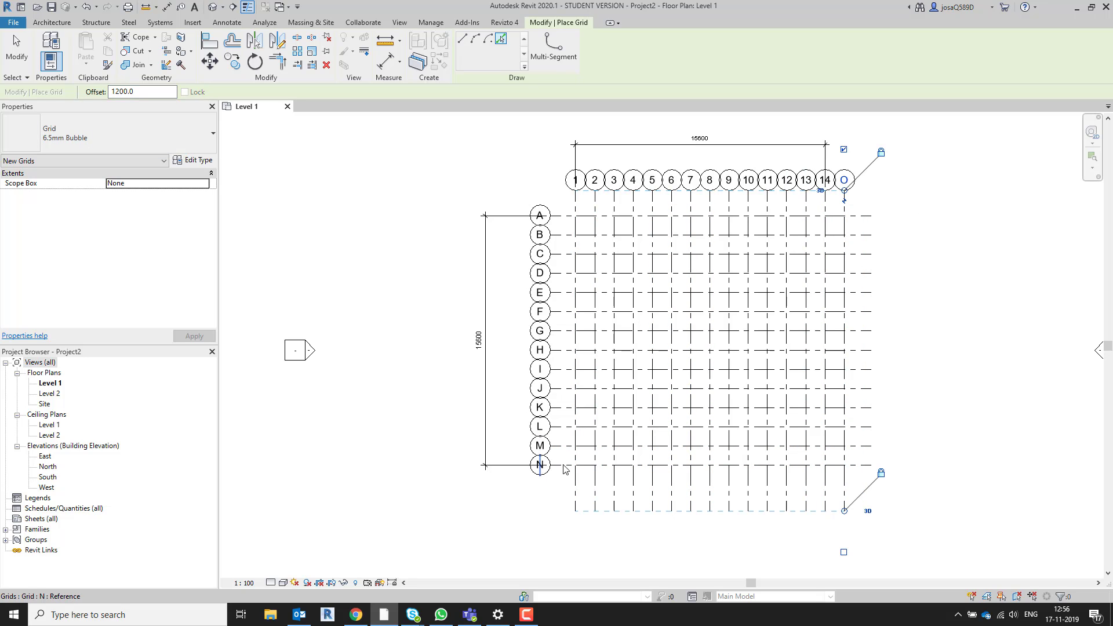
- Rename the new vertical grid line as 15 and finish the Grid command
click(844, 180)
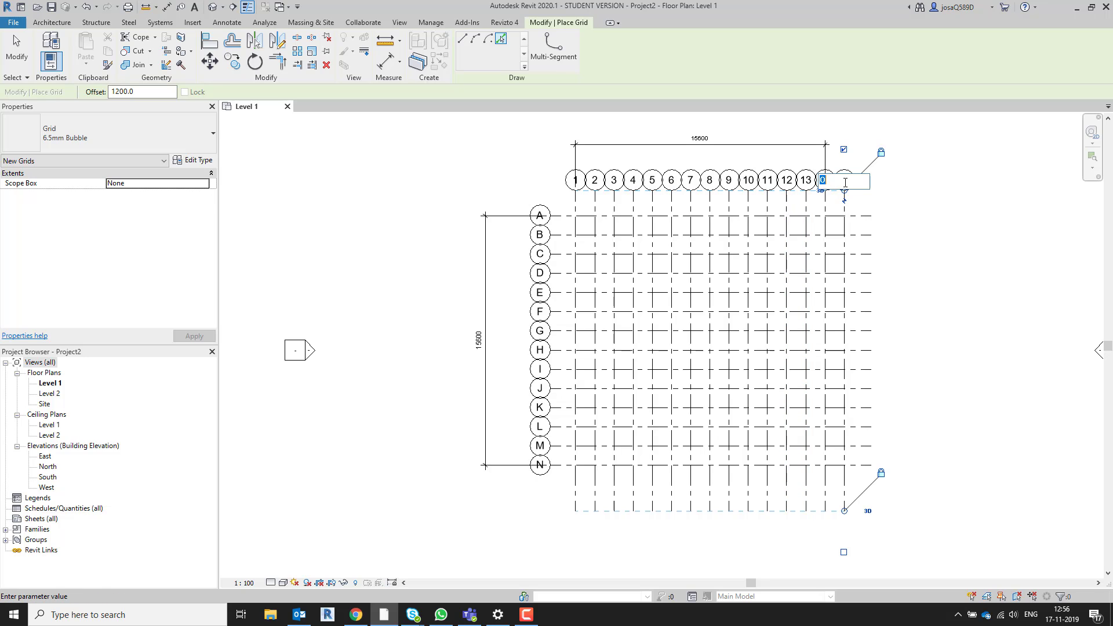
text(15)
key(Return)
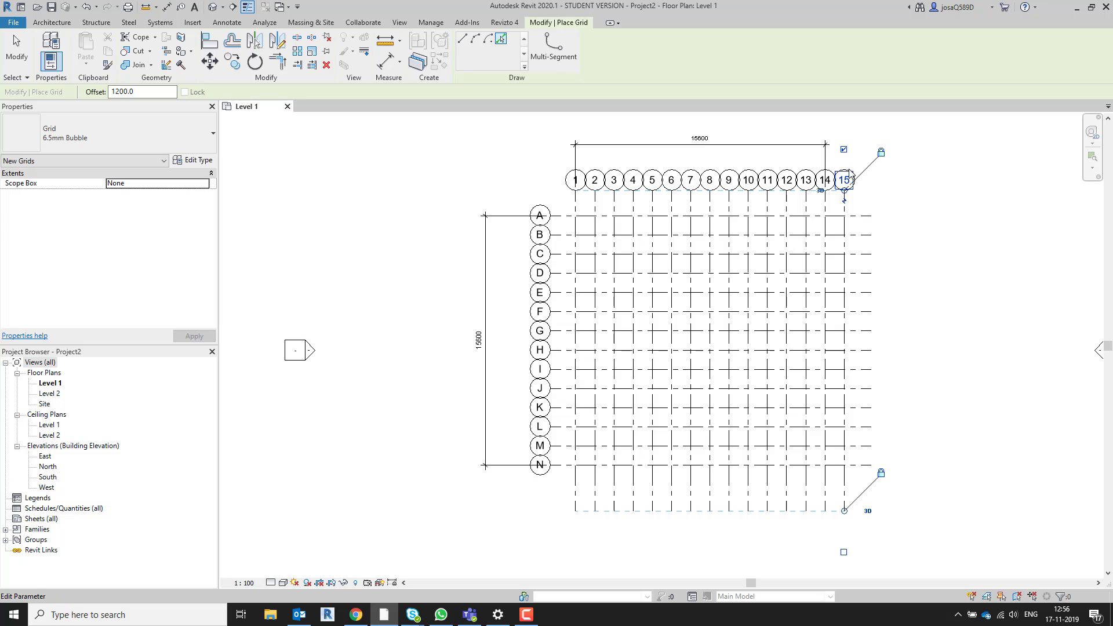
key(Escape)
key(Escape)
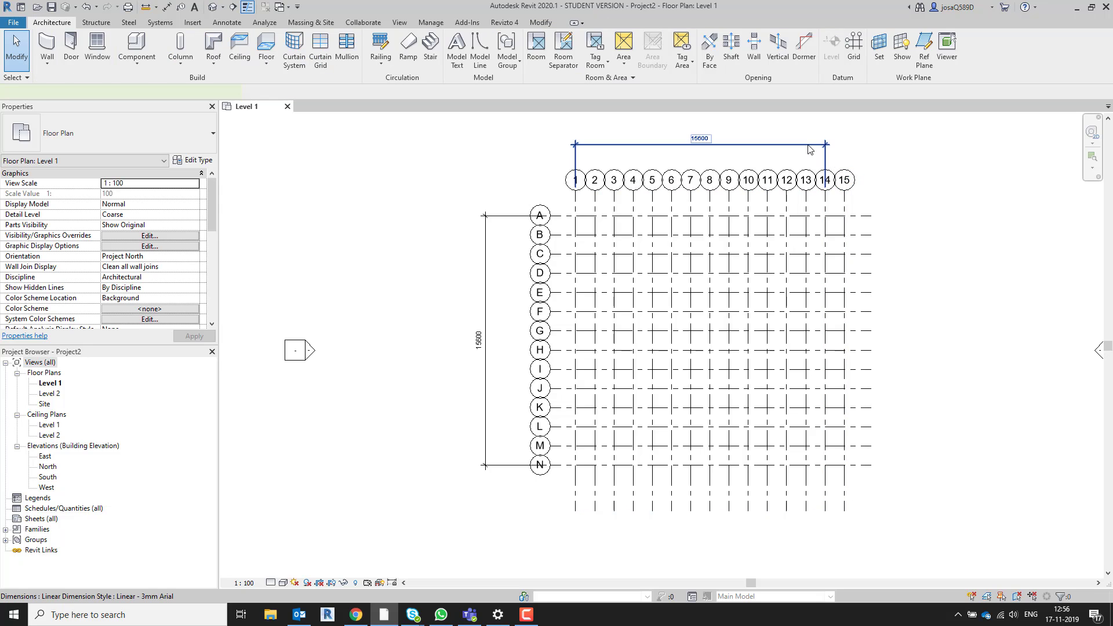
- Edit the witness lines of the overall horizontal dimension, replacing grid 14 with grid 15 as its end reference
click(809, 146)
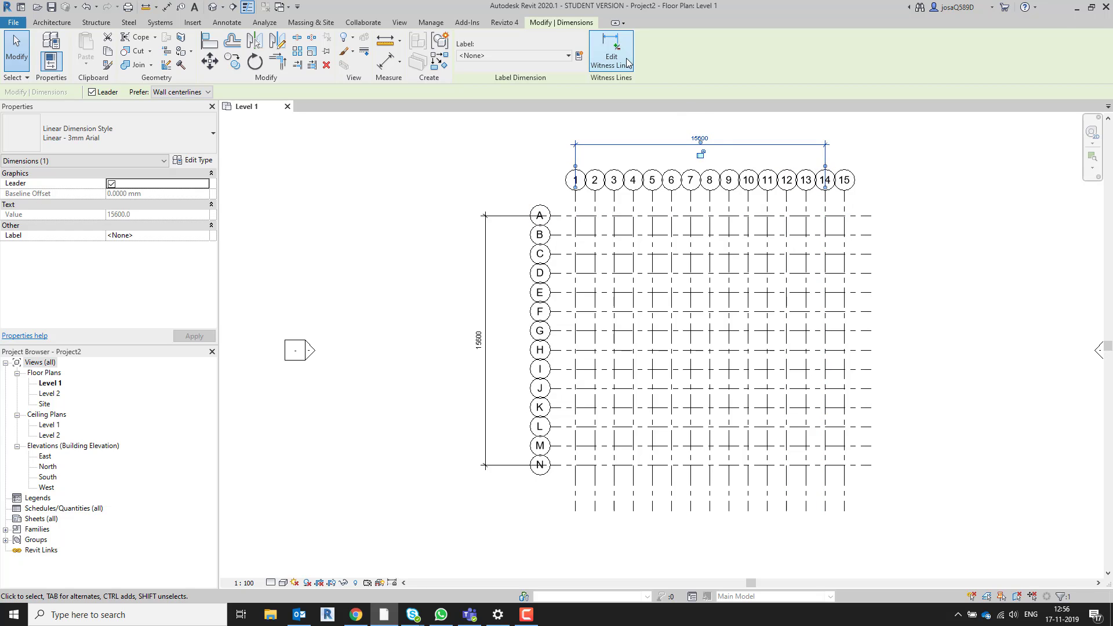
click(612, 49)
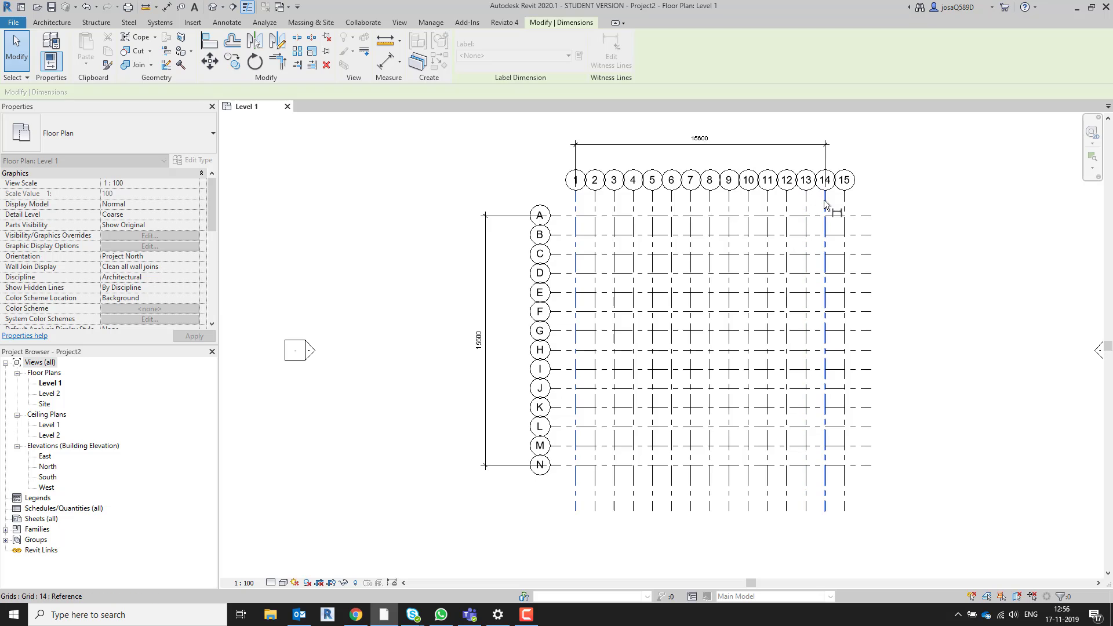
click(825, 206)
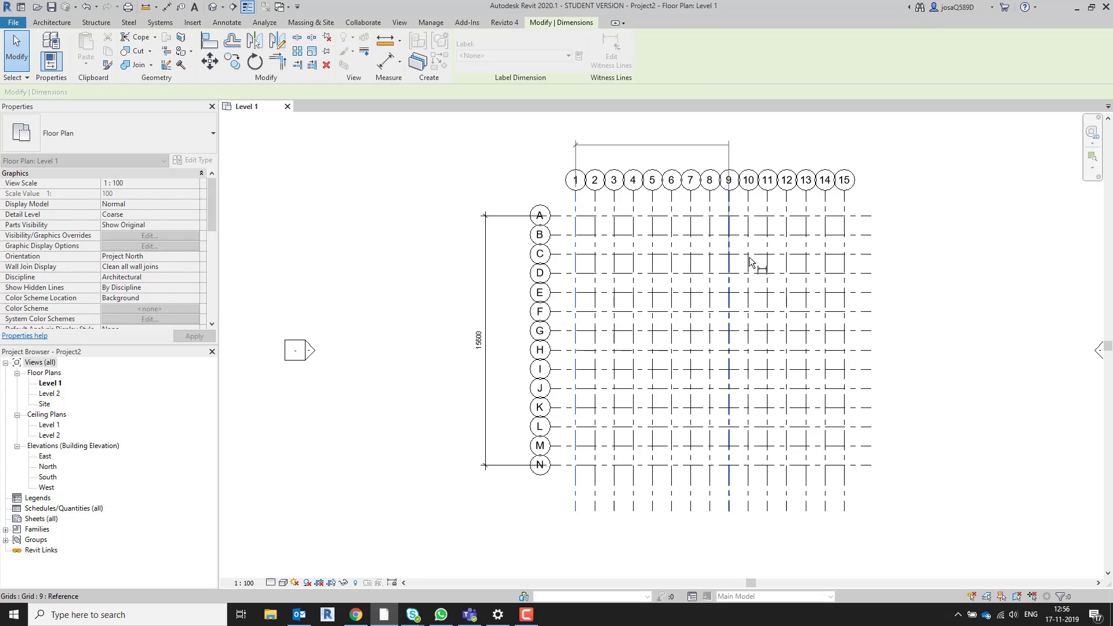
click(847, 211)
click(948, 157)
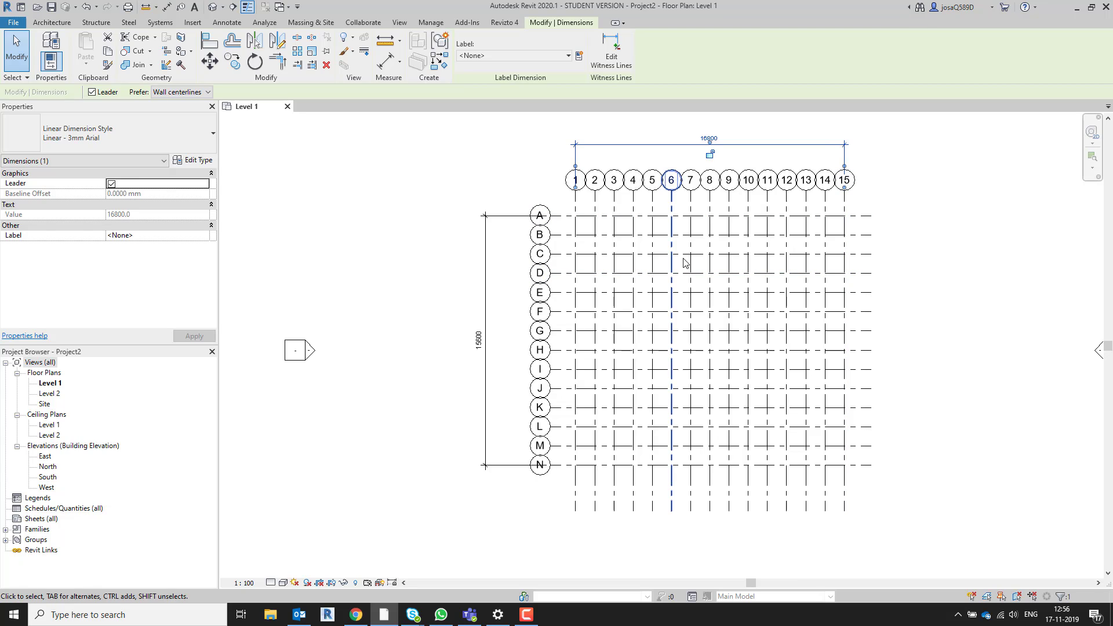
key(Escape)
scroll(690, 246, up, 1)
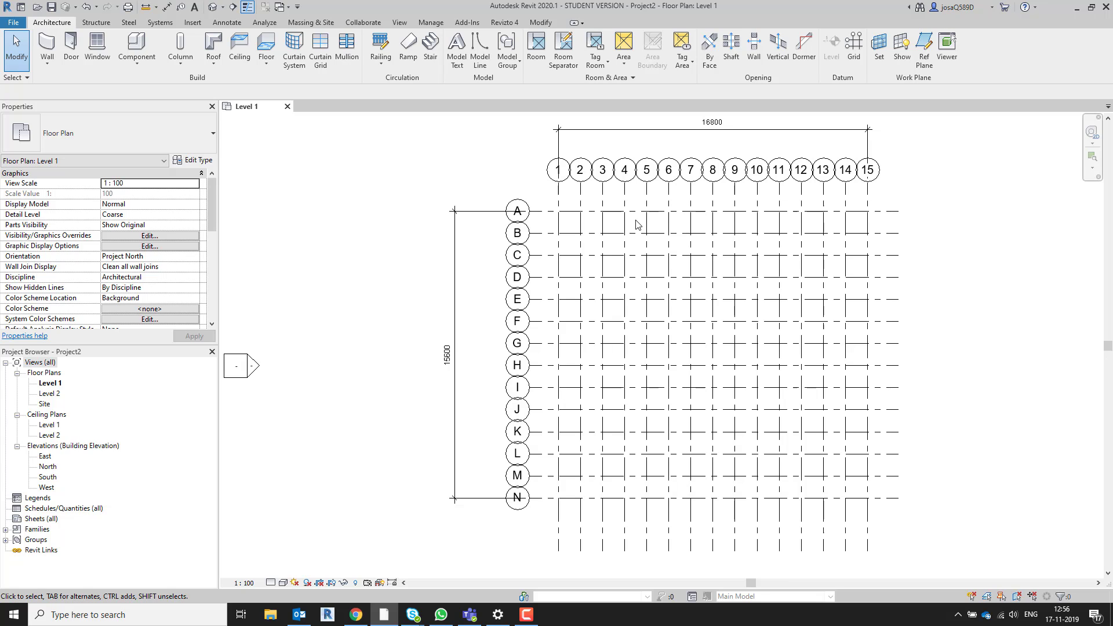
- Start the Wall command with the Basic Wall type Generic - 375mm
click(48, 47)
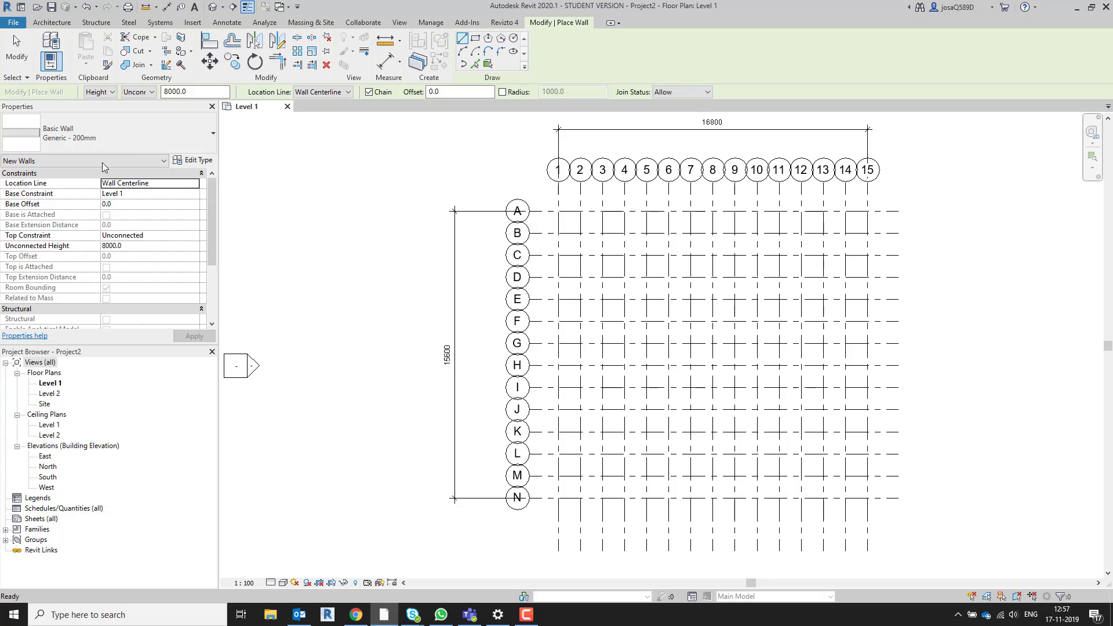
click(136, 138)
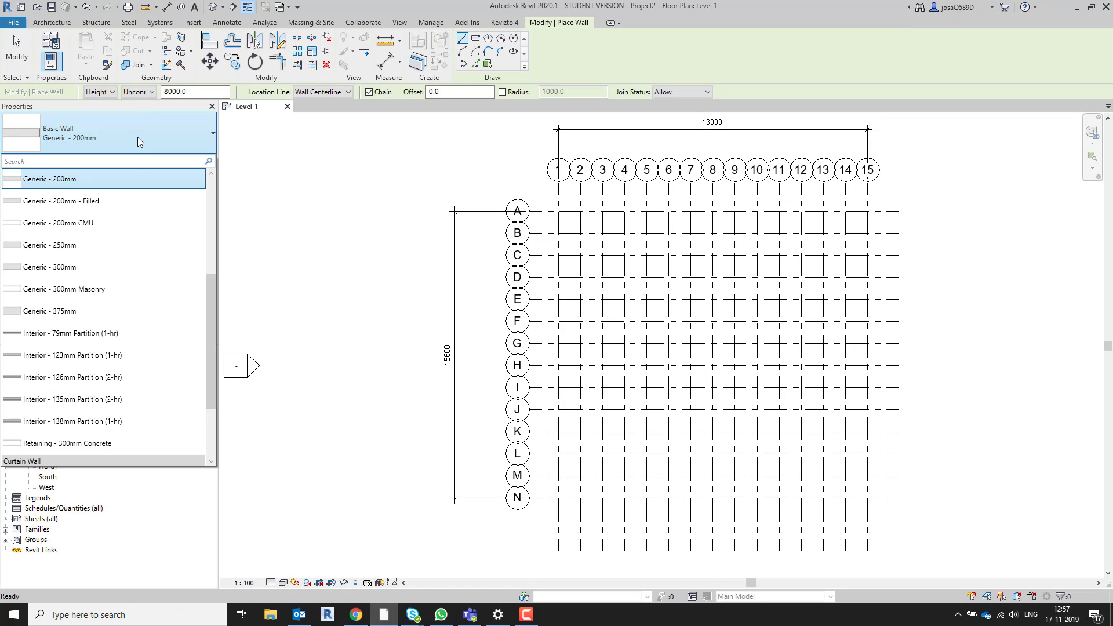
click(97, 315)
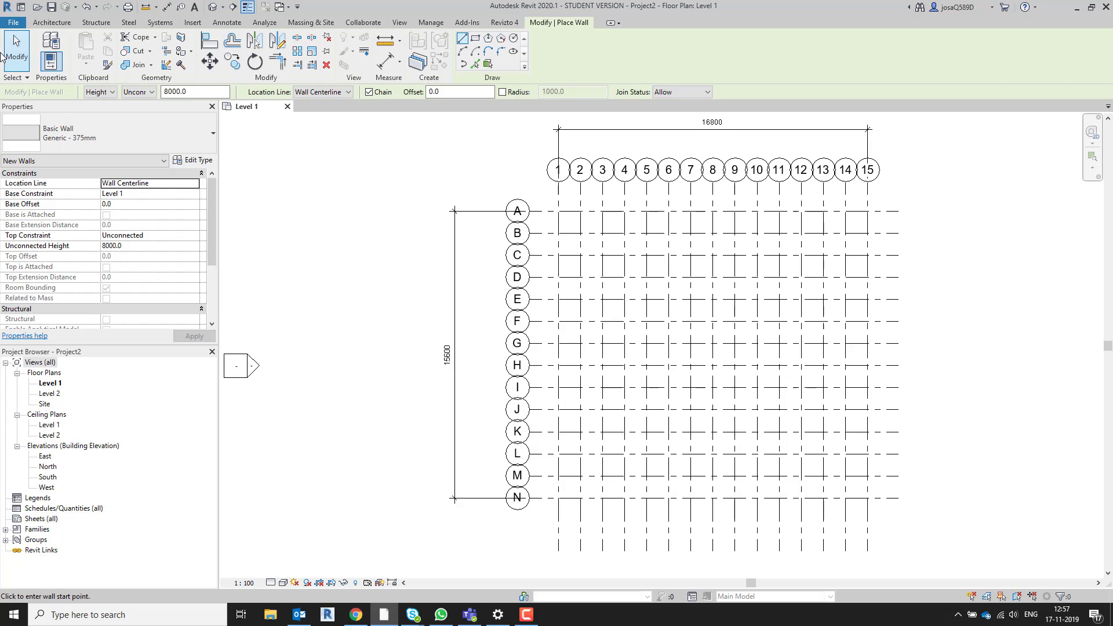
- Set the new wall's height to reach Level 2 and its location line to Finish Face: Exterior
click(108, 93)
click(106, 113)
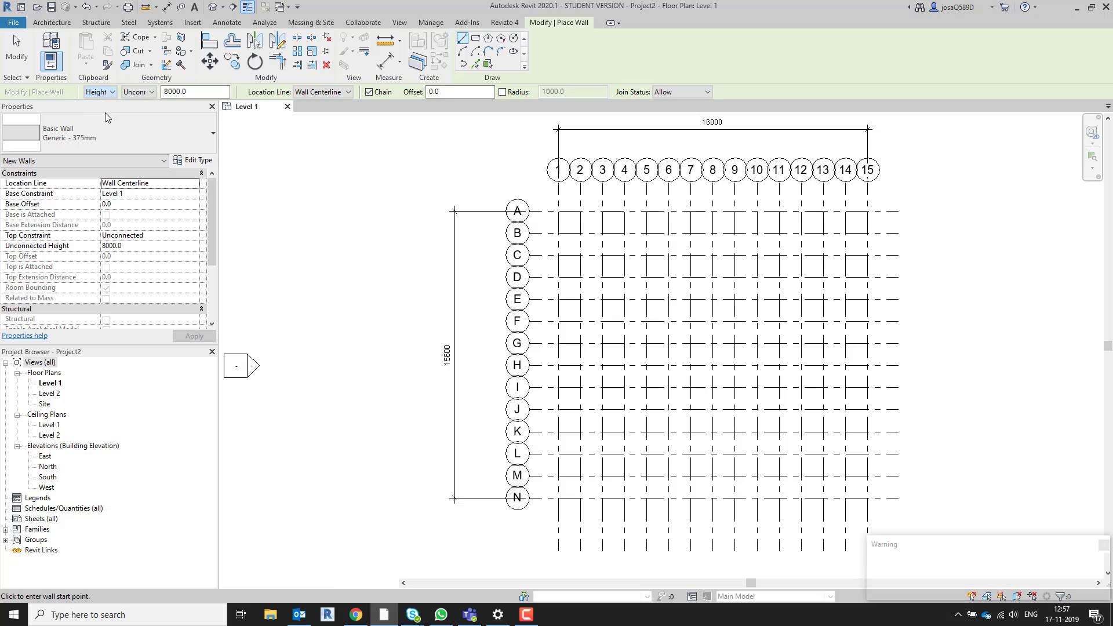
click(143, 93)
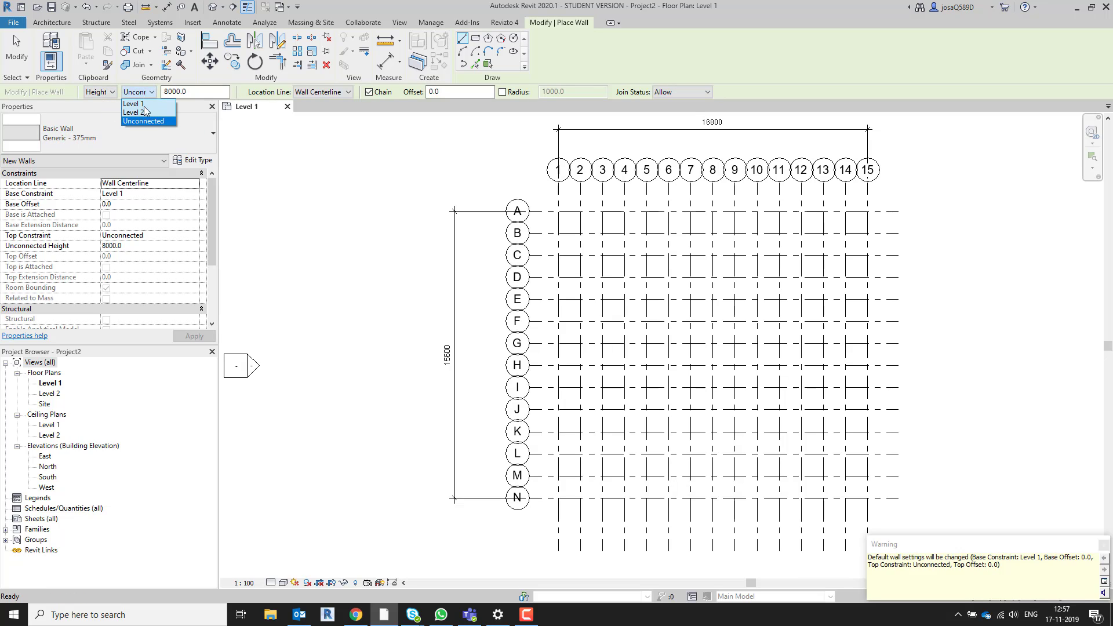
click(145, 113)
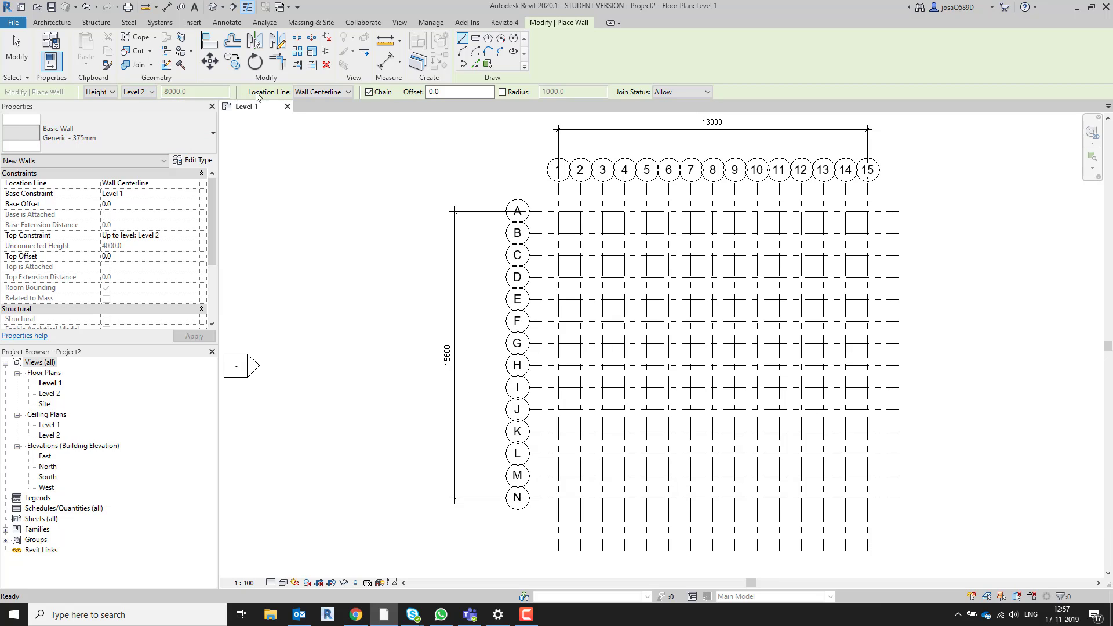
click(326, 94)
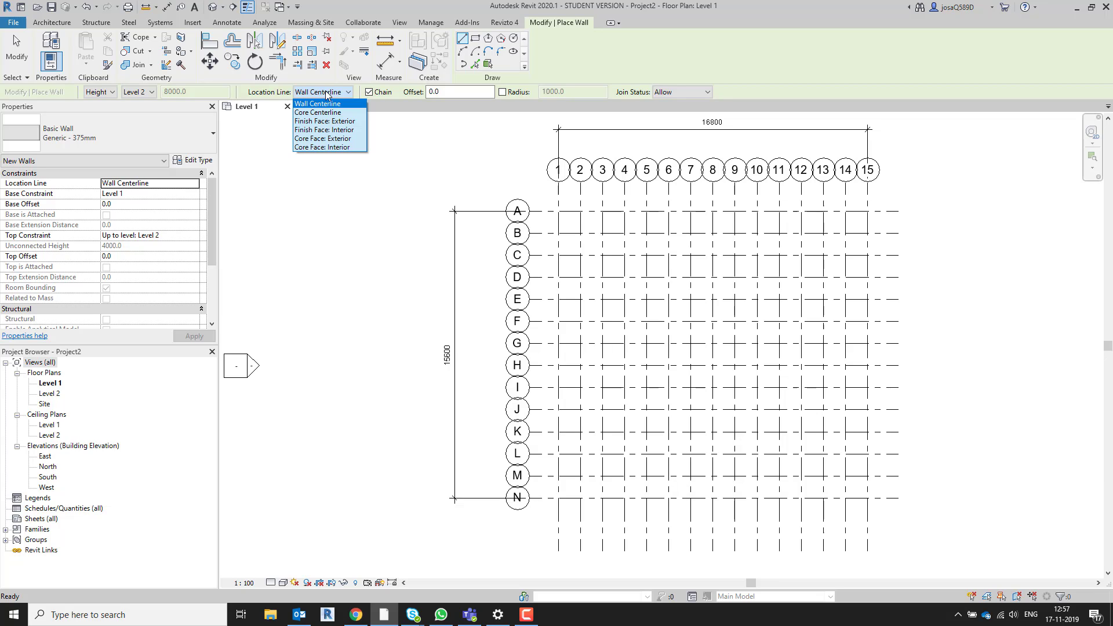
click(339, 121)
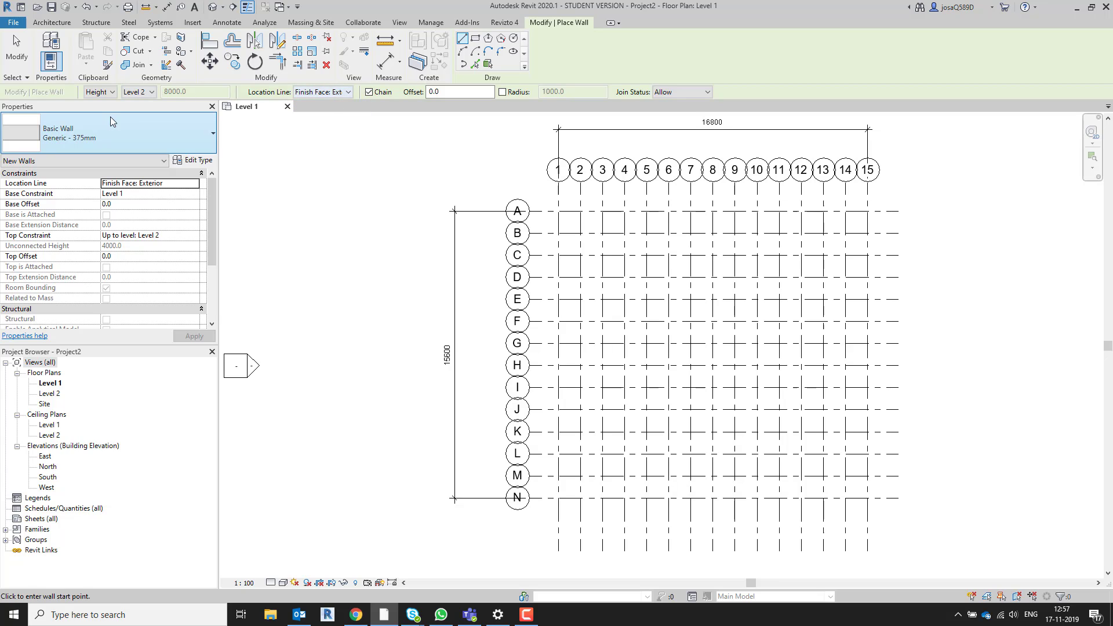
click(194, 135)
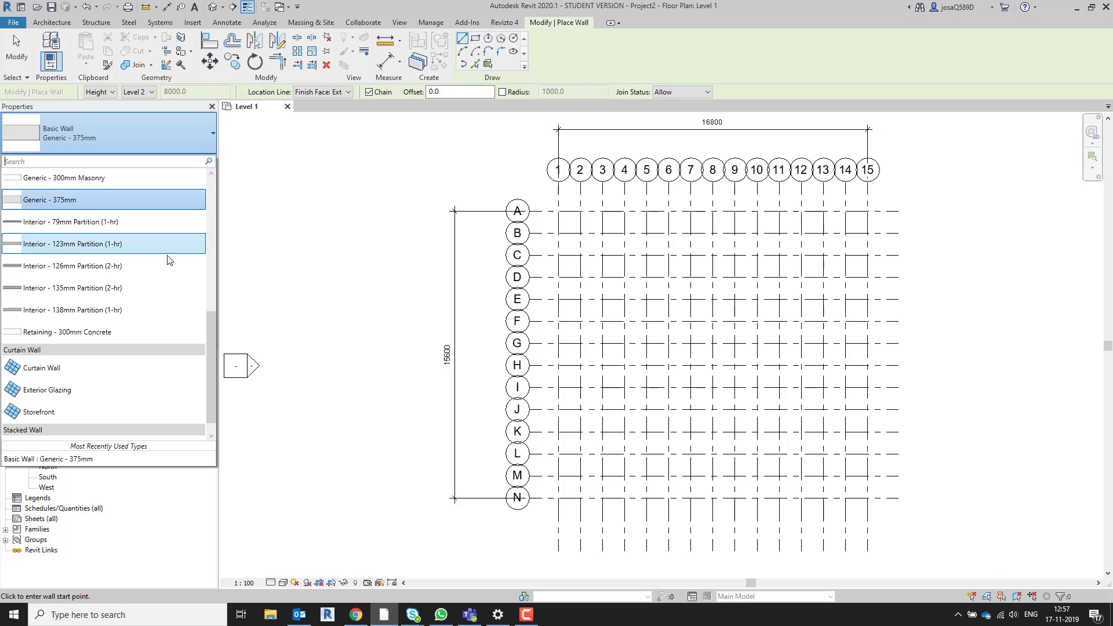
scroll(167, 255, up, 5)
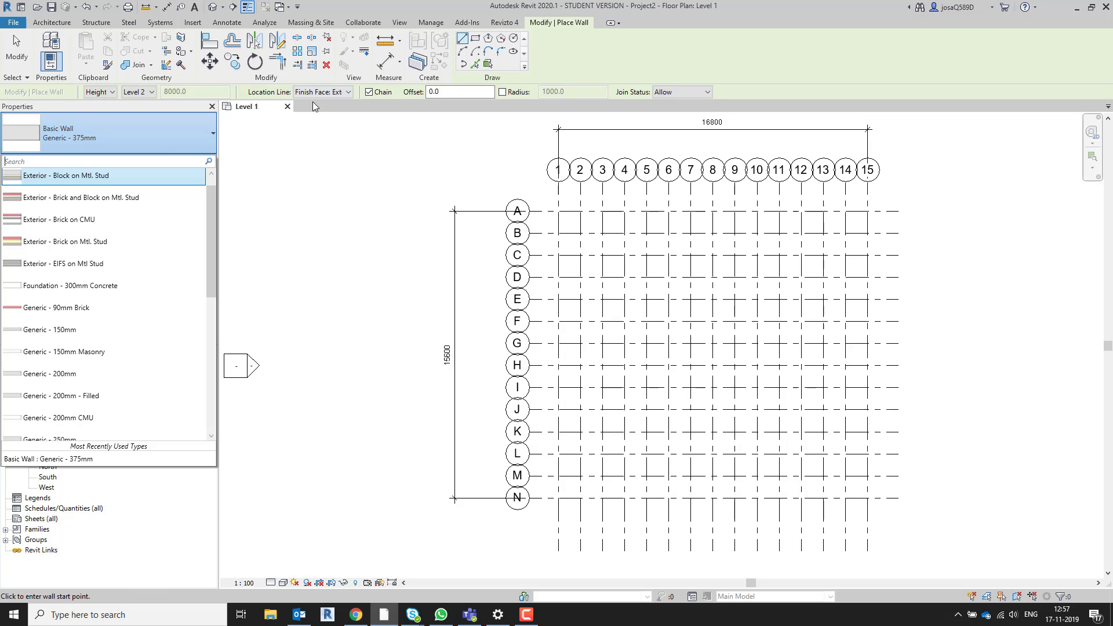
click(181, 129)
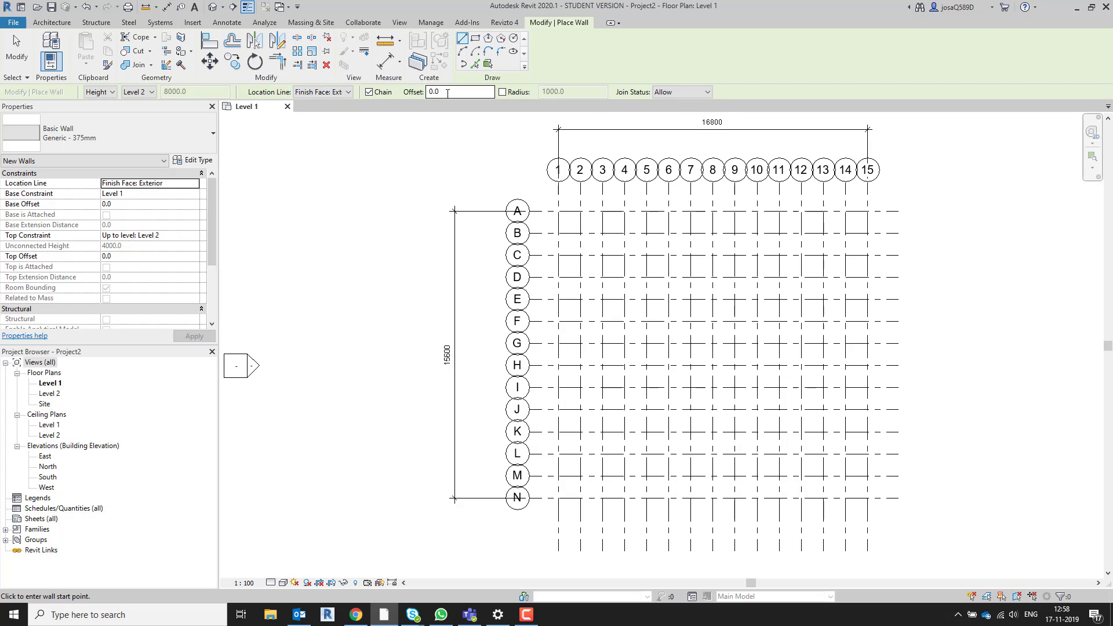
- Draw exterior walls along grid A from grid 1 to grid 15 and down grid 15 to grid E, ending the Wall command
click(558, 211)
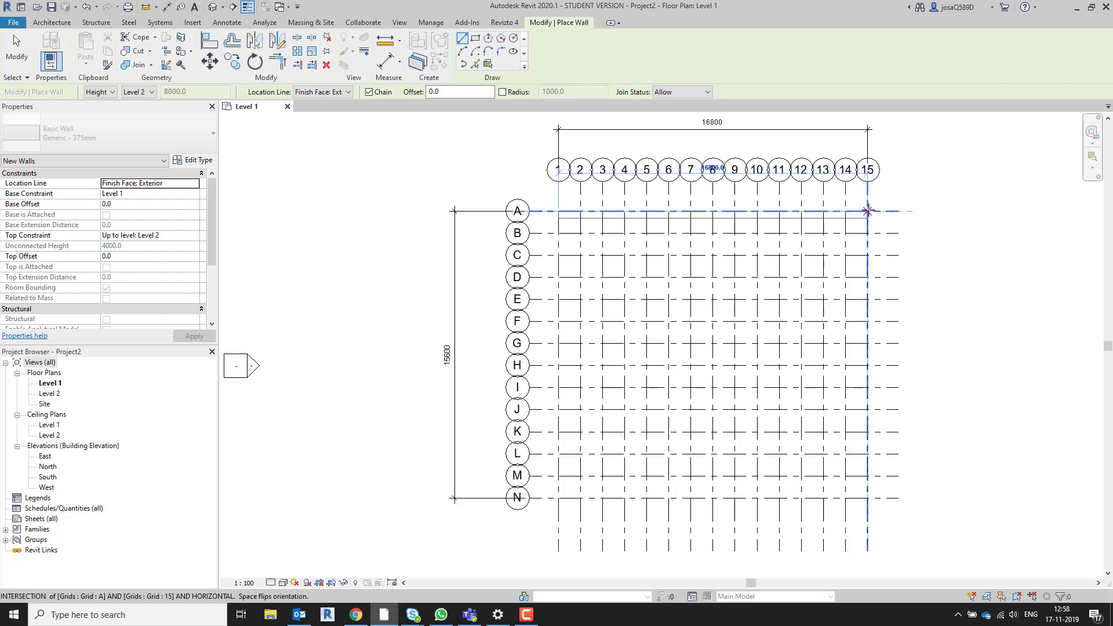
click(868, 211)
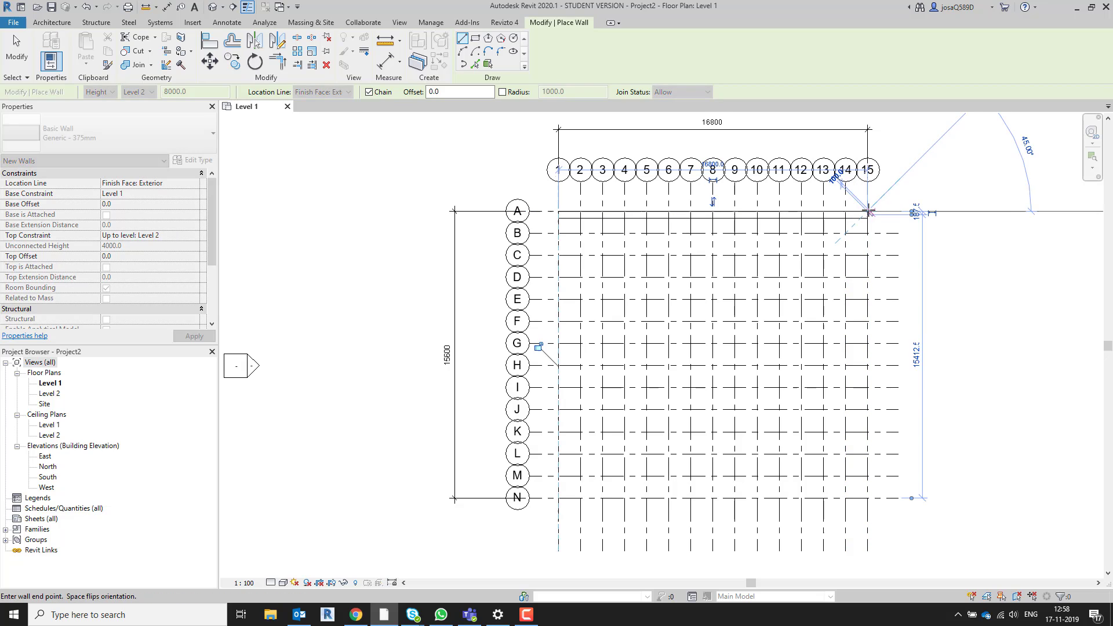
click(867, 299)
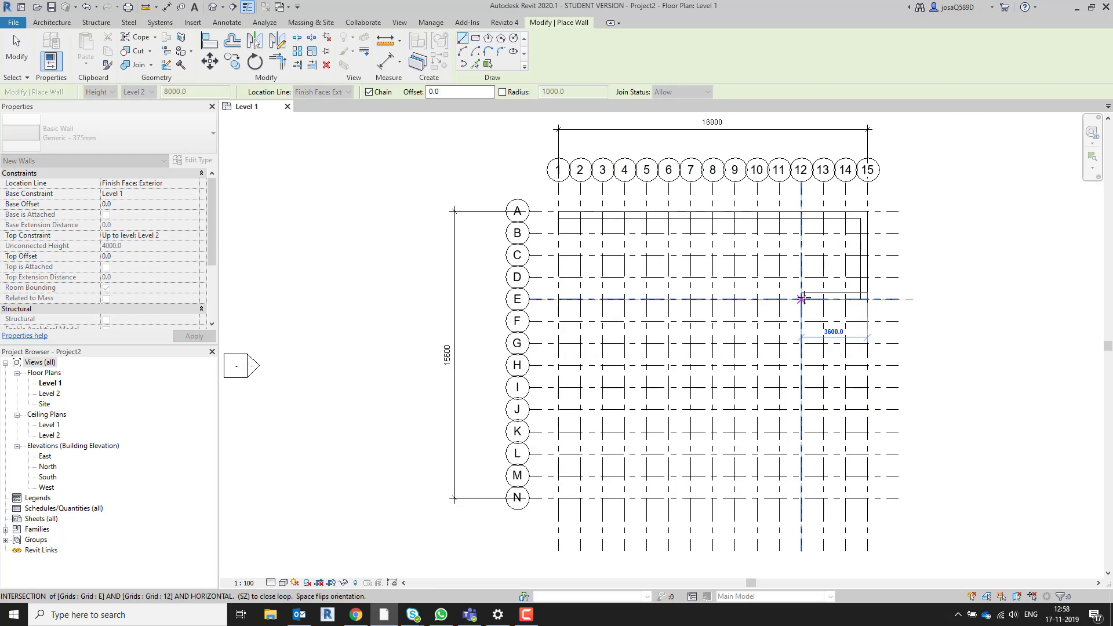
key(Escape)
key(Escape)
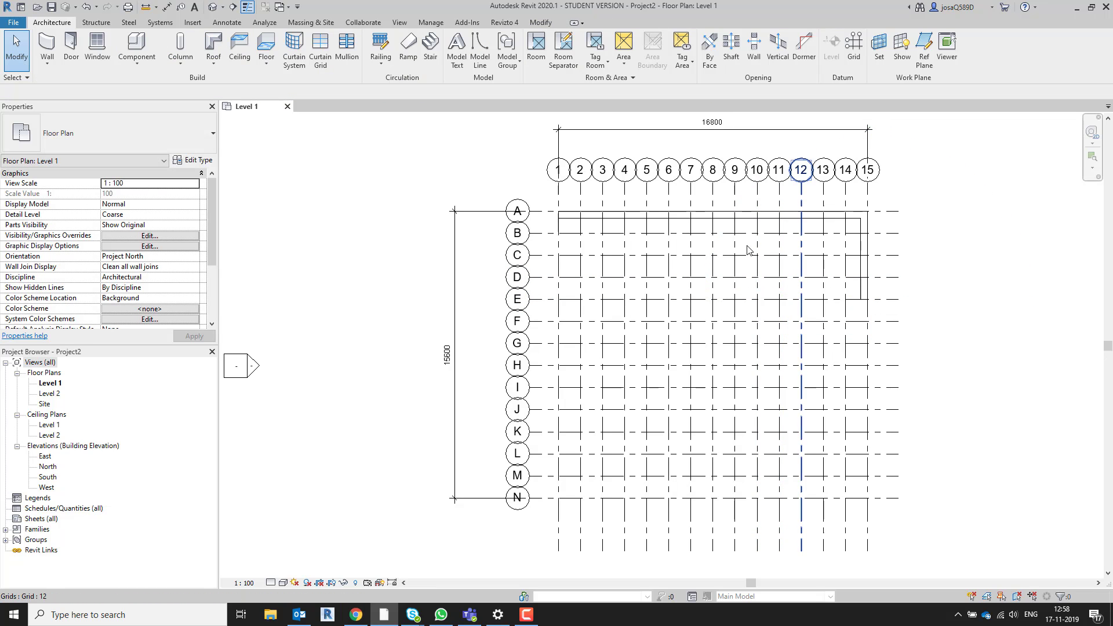
- Switch the Level 1 plan to a shaded visual style so the walls have a solid fill
click(284, 583)
click(303, 535)
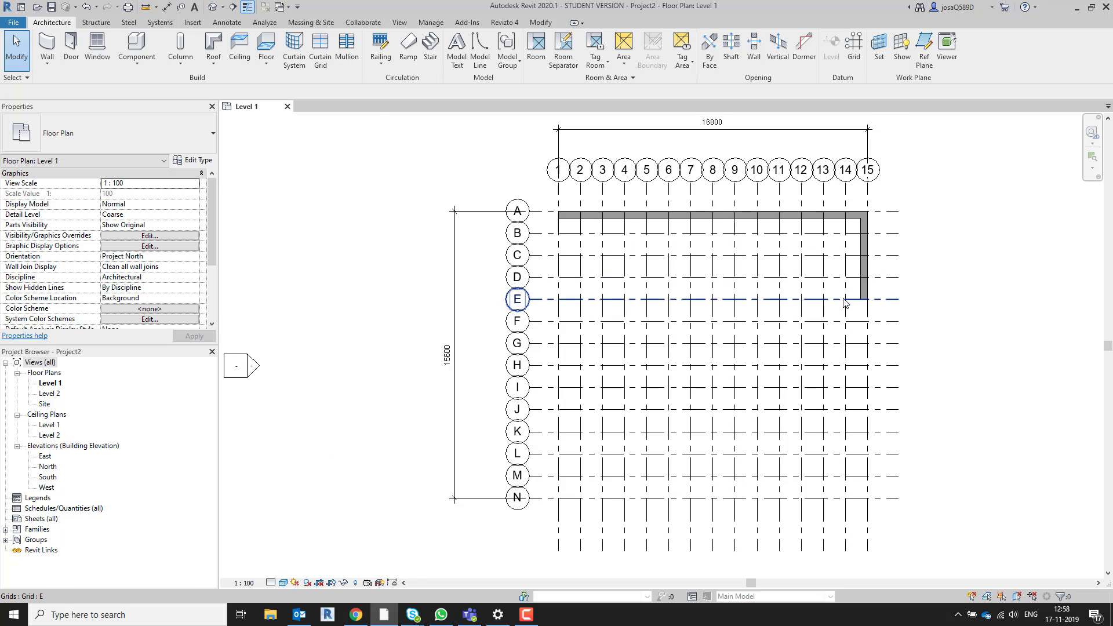
scroll(845, 300, up, 3)
scroll(845, 301, down, 1)
middle_drag(782, 326, 742, 305)
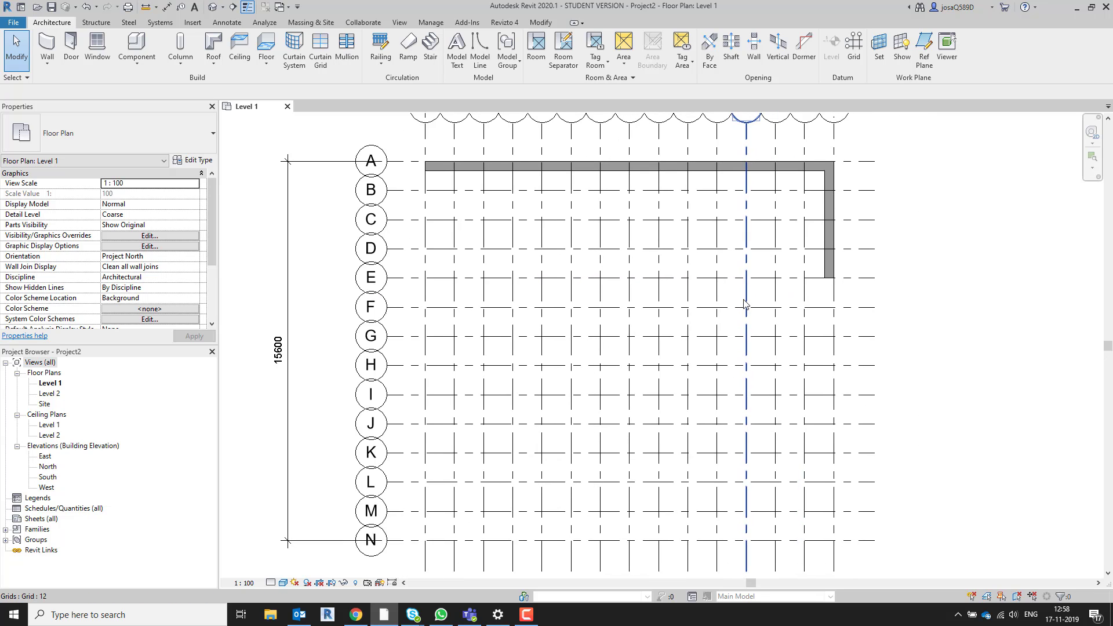
scroll(741, 304, down, 1)
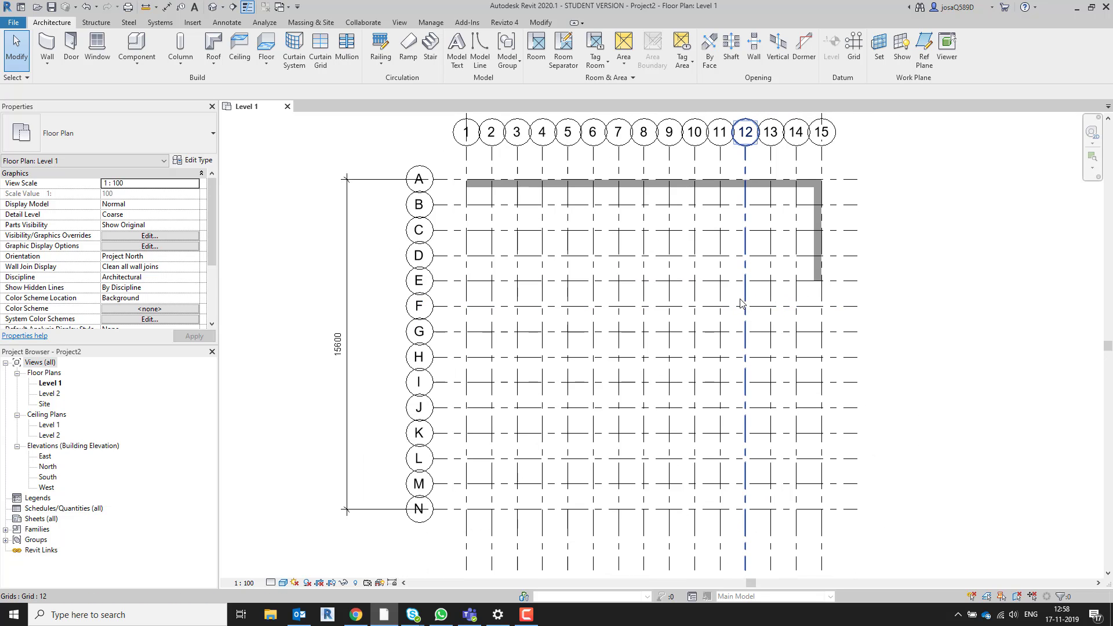
- Draw a 375 mm wall along grid E from grid 5 to grid 15, flipped so its thickness lies toward grid D
click(50, 47)
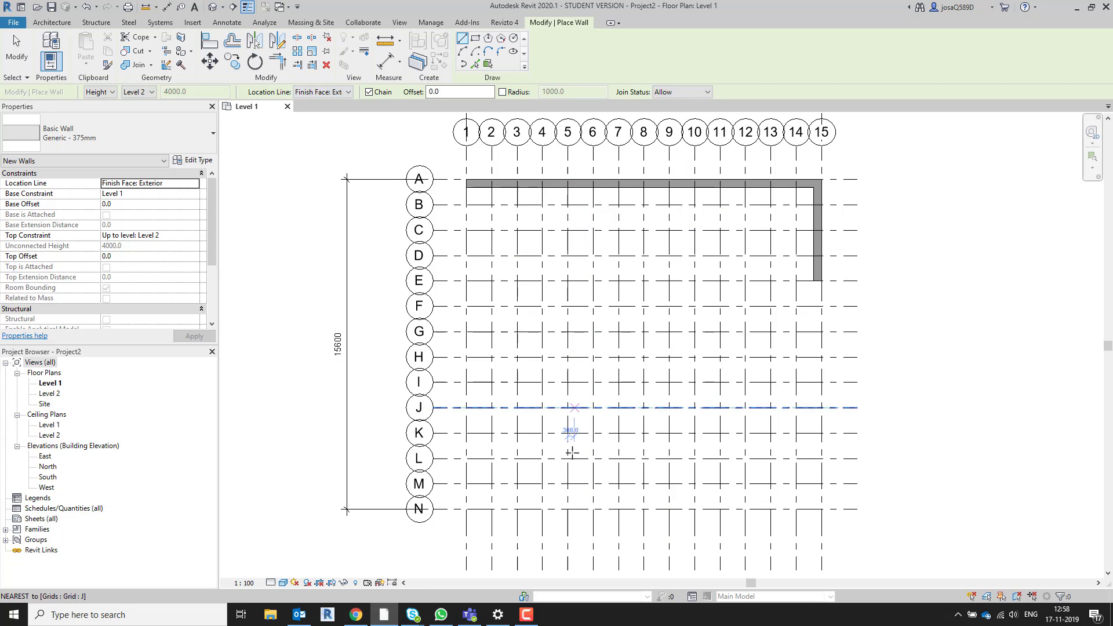
click(568, 281)
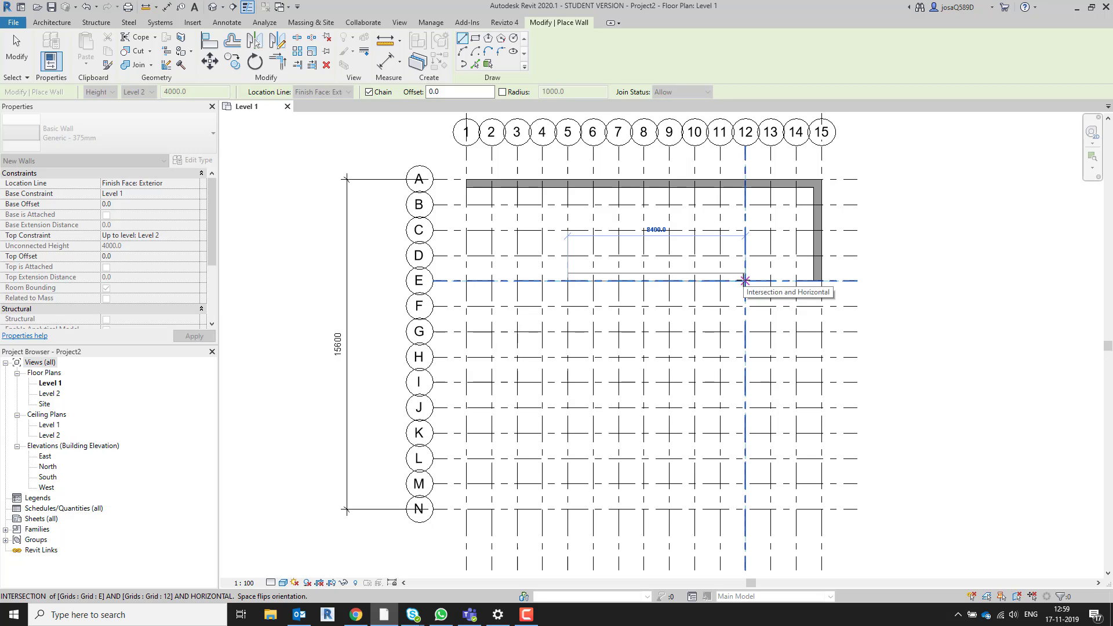
key(space)
key(space)
key(space)
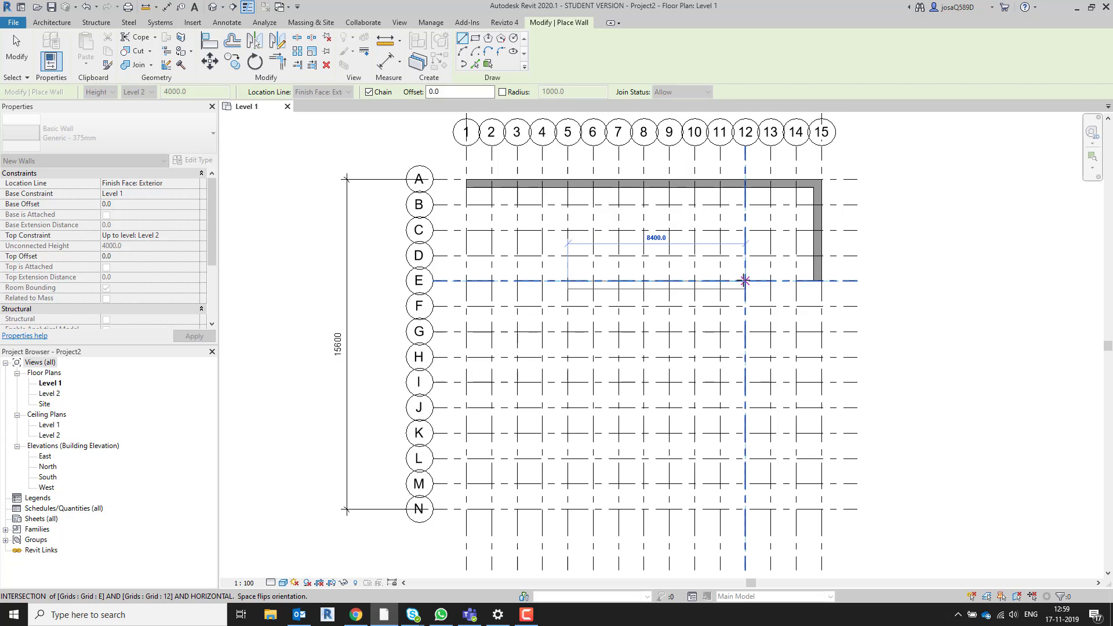
key(space)
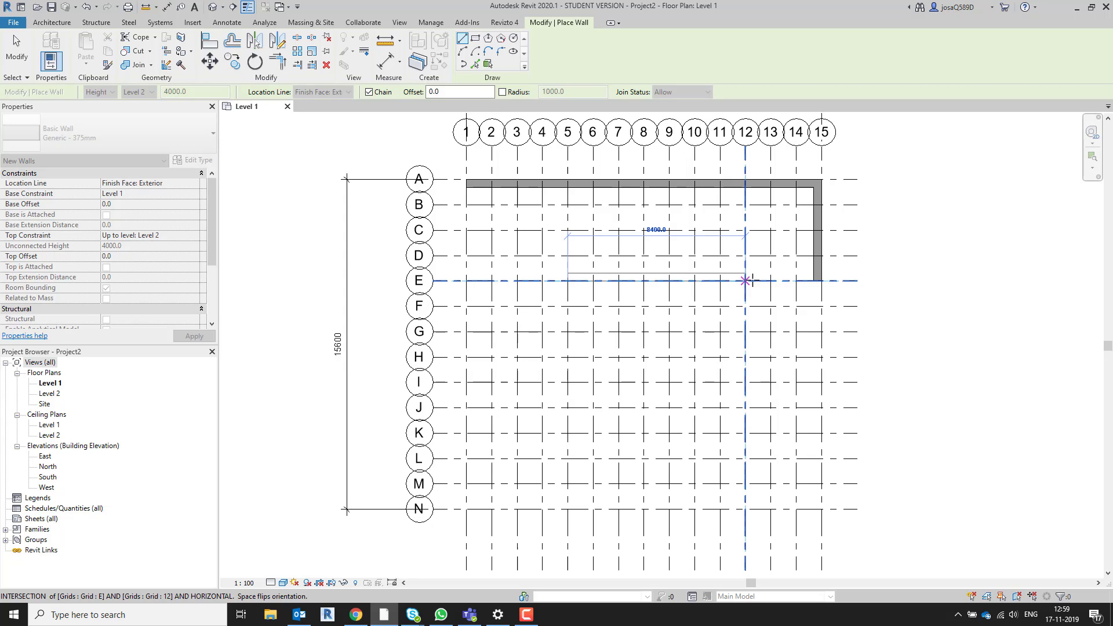
click(822, 281)
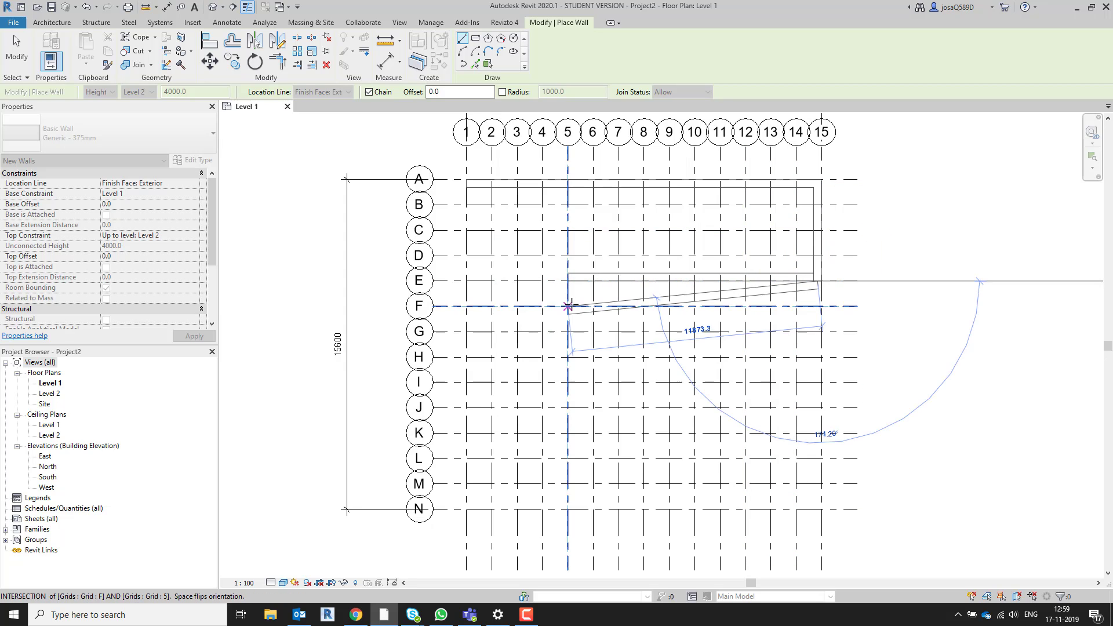
key(Escape)
key(Escape)
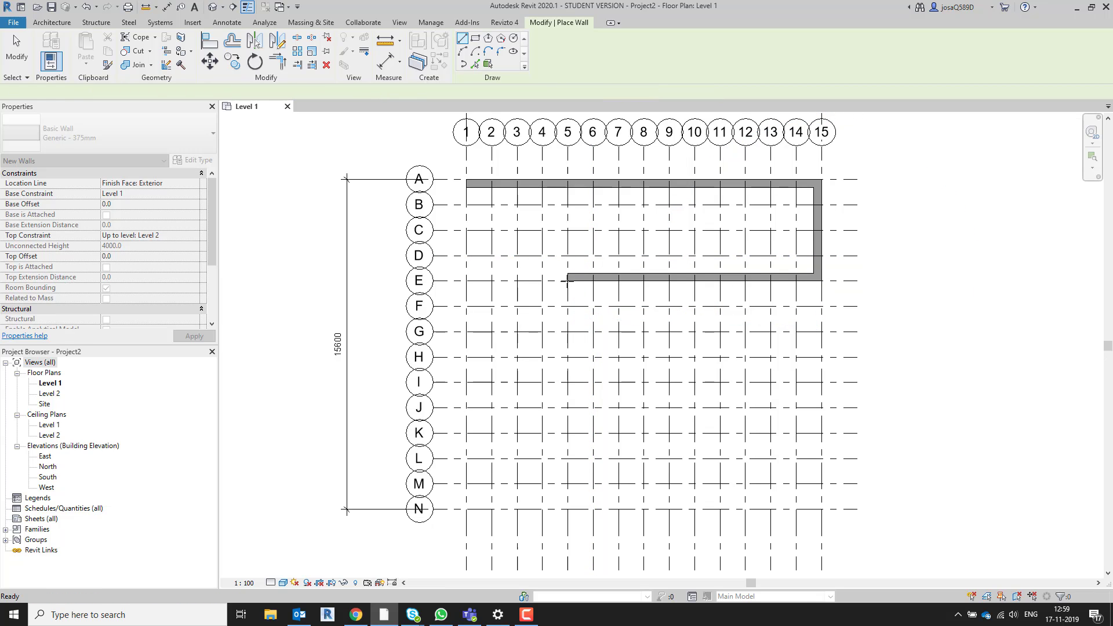
- Close the outline with walls from grid intersection 5/E down to grid N, across to grid 1 and up to grid A
click(568, 281)
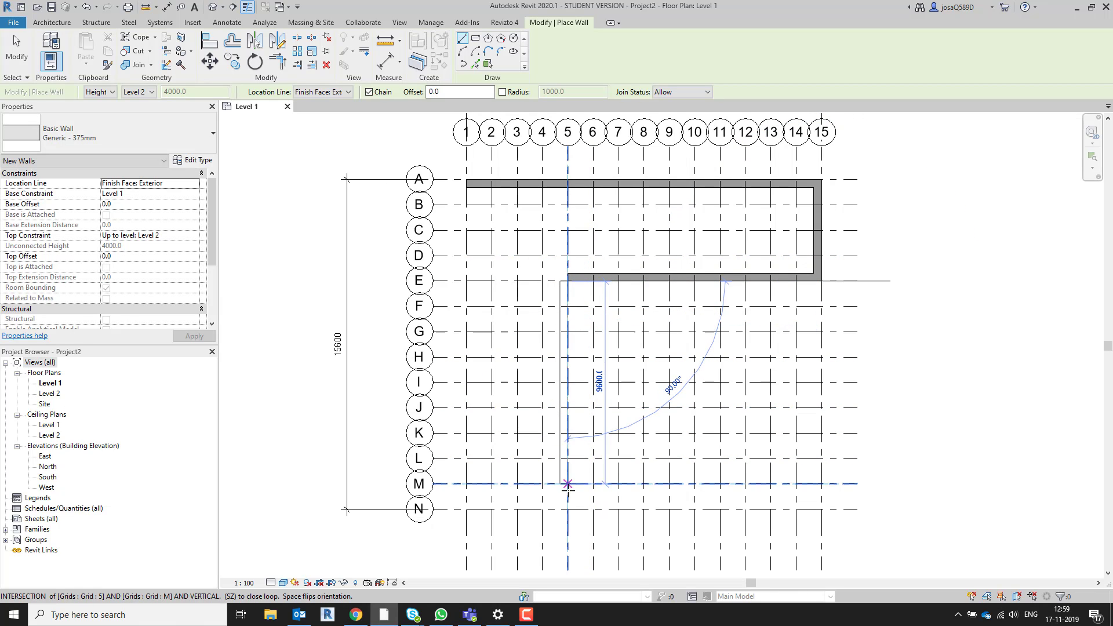
click(567, 509)
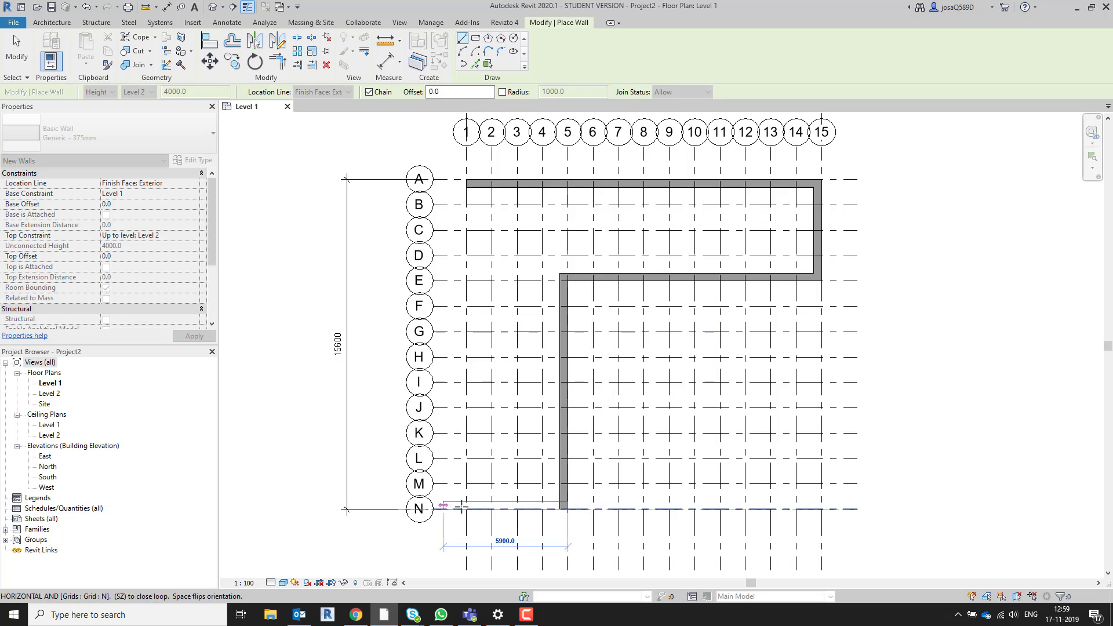
click(466, 508)
click(466, 188)
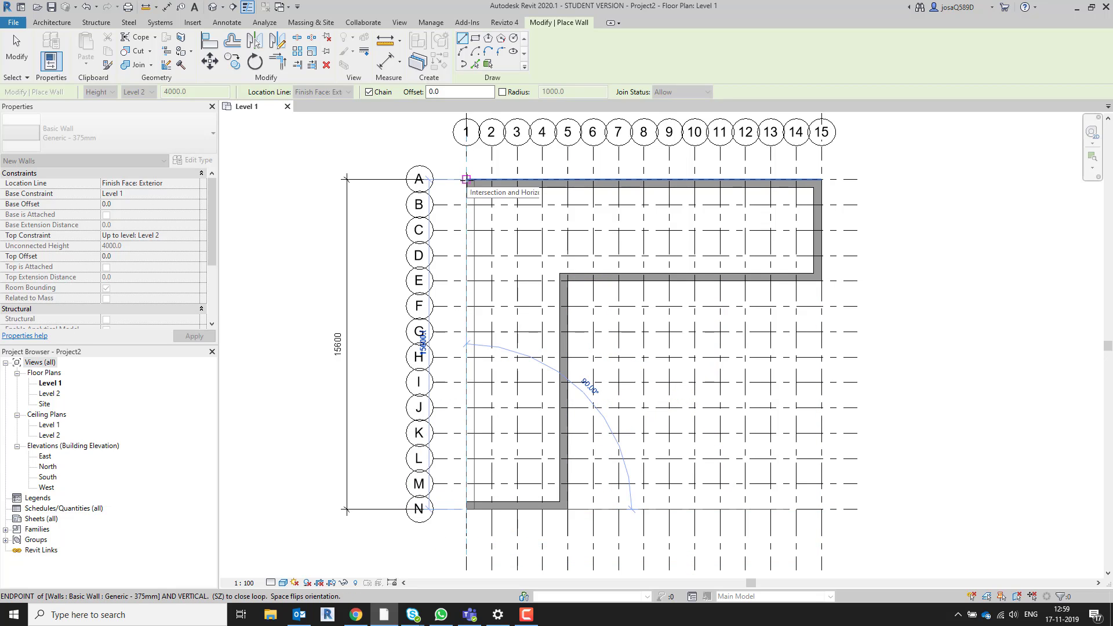
key(Escape)
key(Escape)
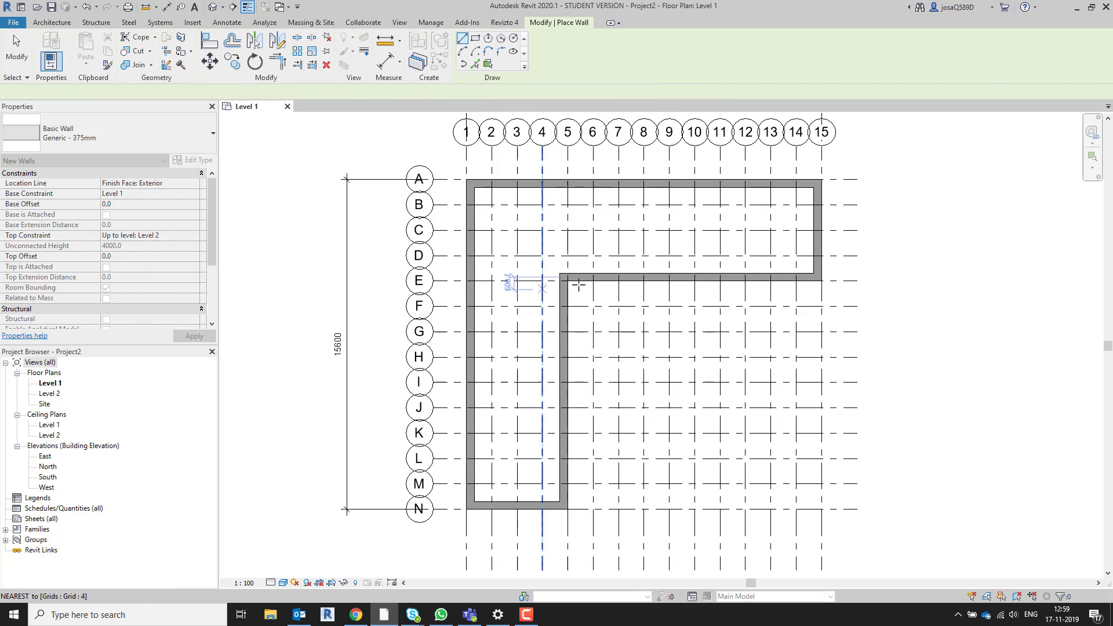
key(Escape)
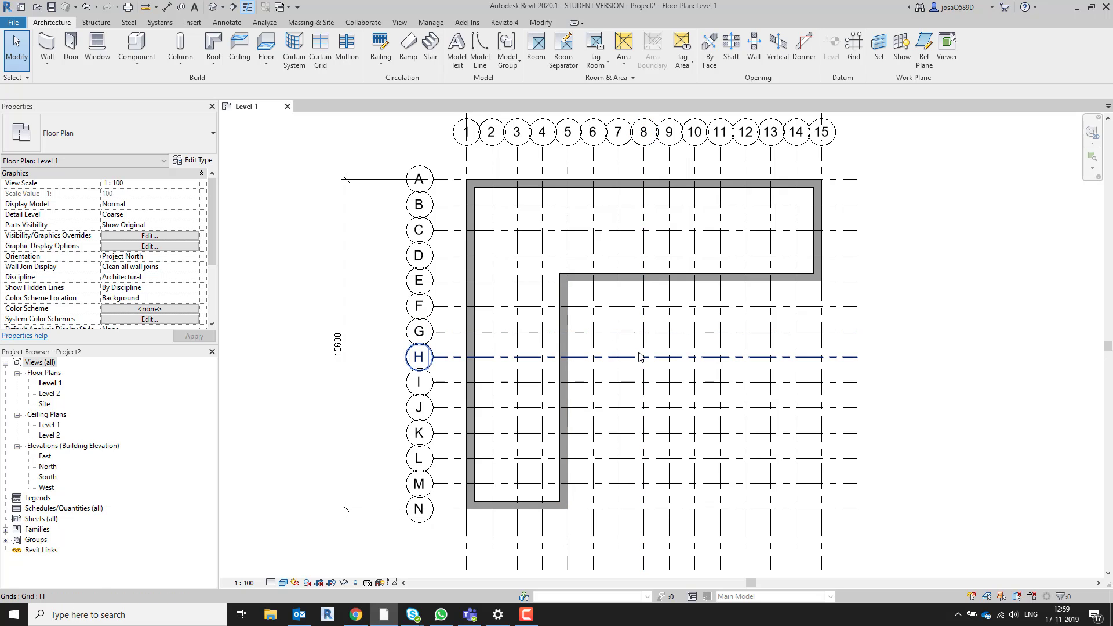
- Try moving the vertical wall on grid 5 freely to grid 8, and undo the move
click(563, 318)
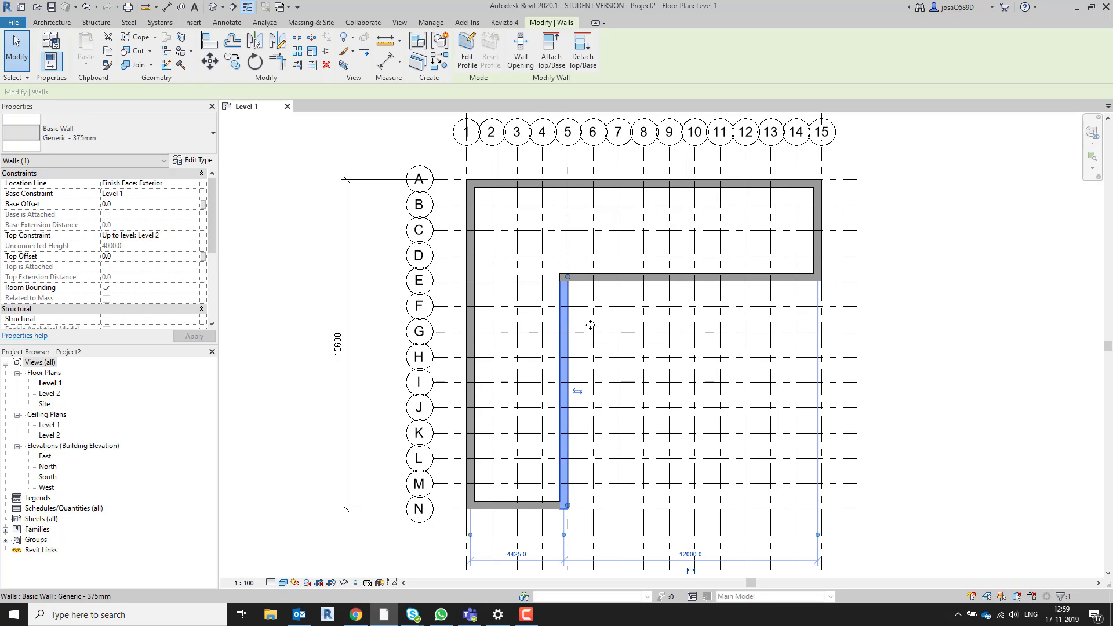
drag(590, 326, 644, 332)
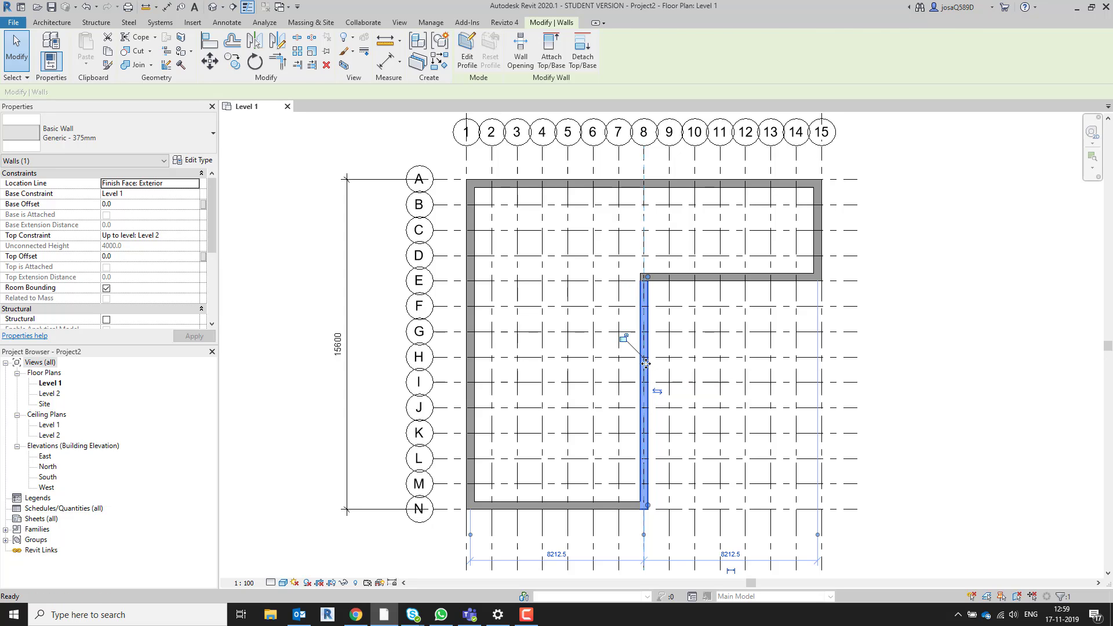
key(ctrl+z)
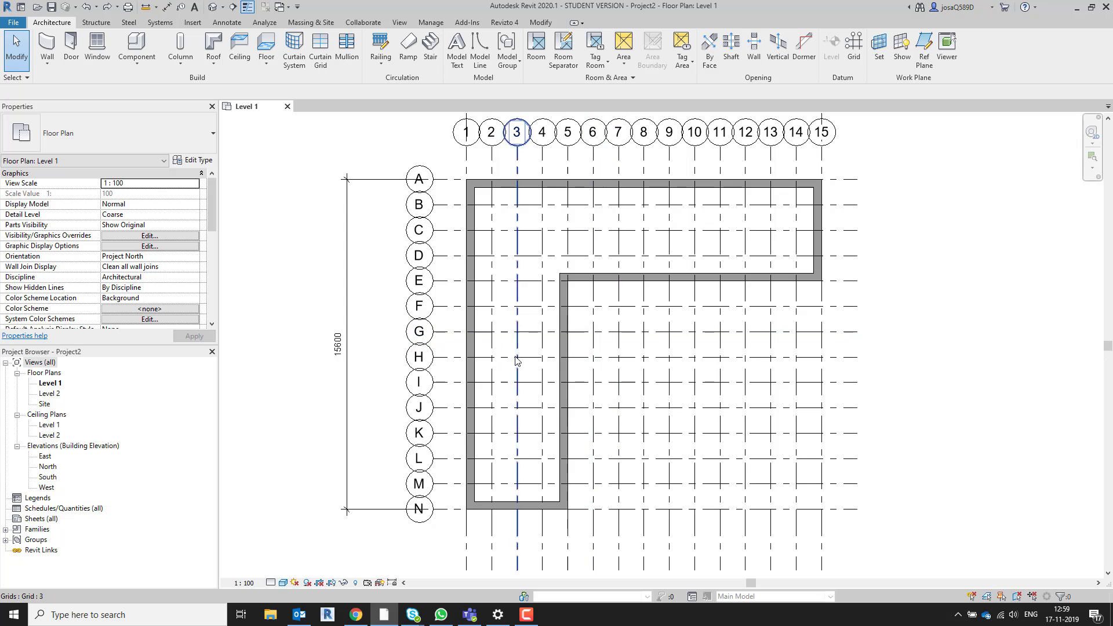
- Align the exterior face of the vertical wall on grid 5 with grid 8 and finish the Align command
click(538, 24)
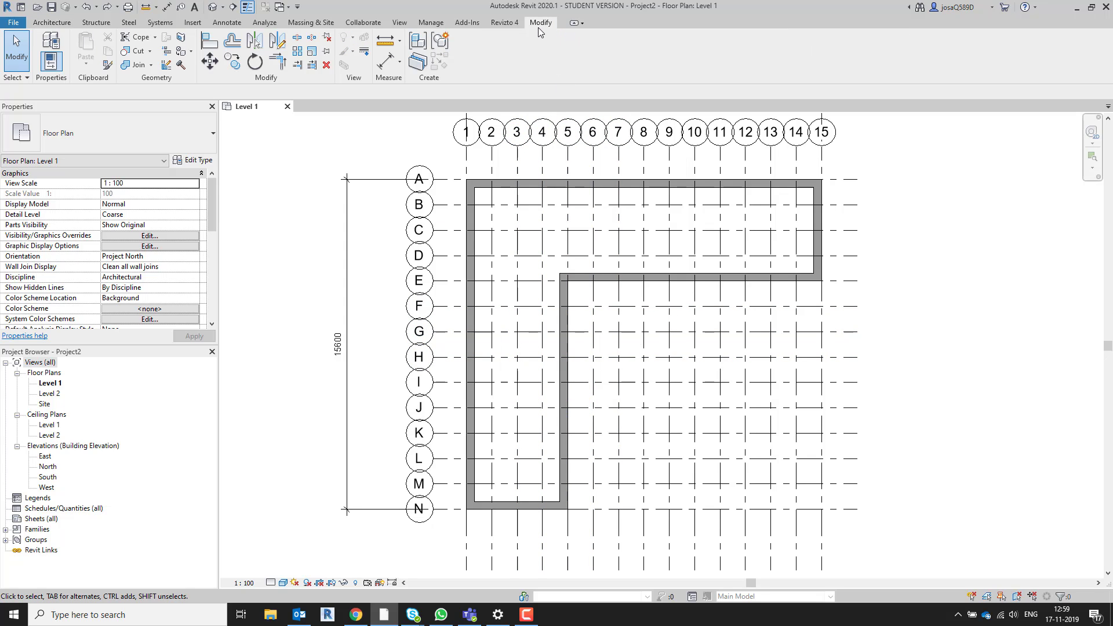
click(210, 43)
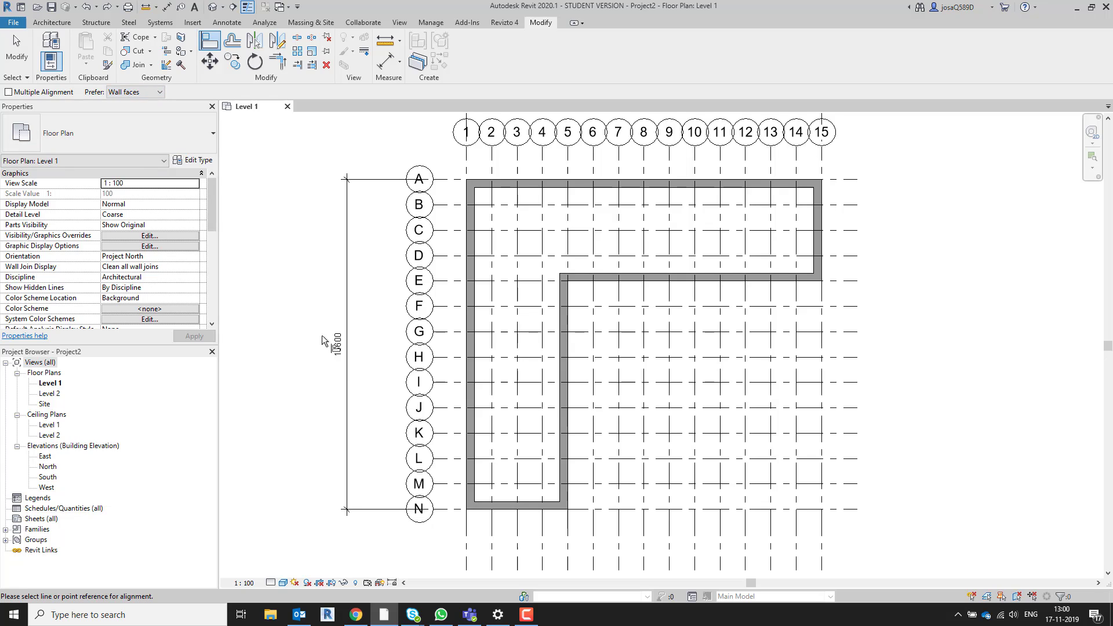
click(644, 319)
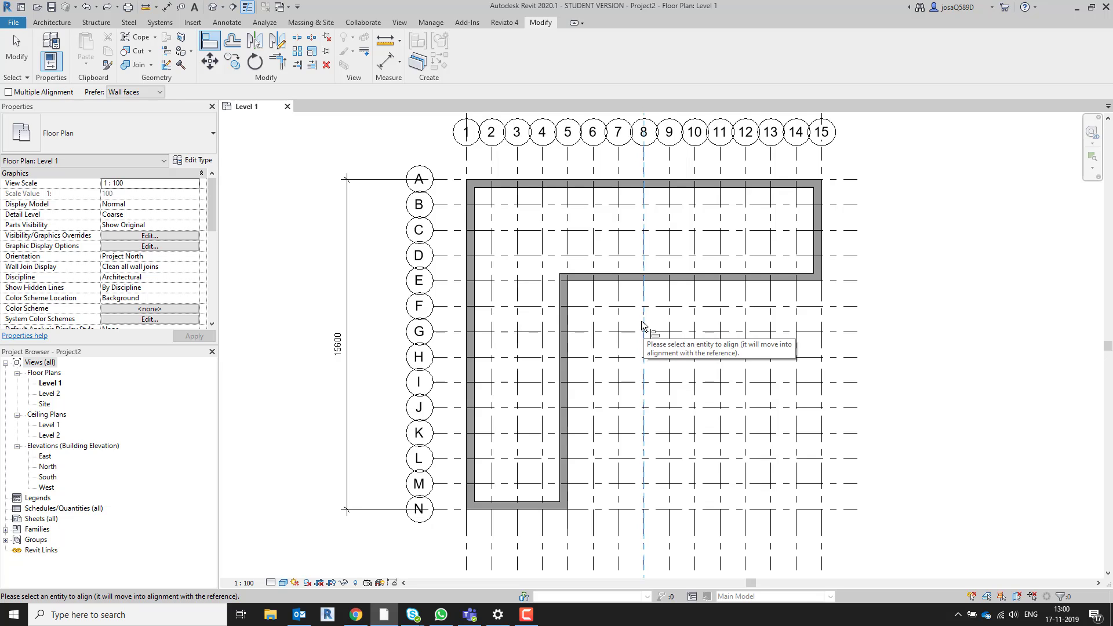
scroll(570, 319, up, 3)
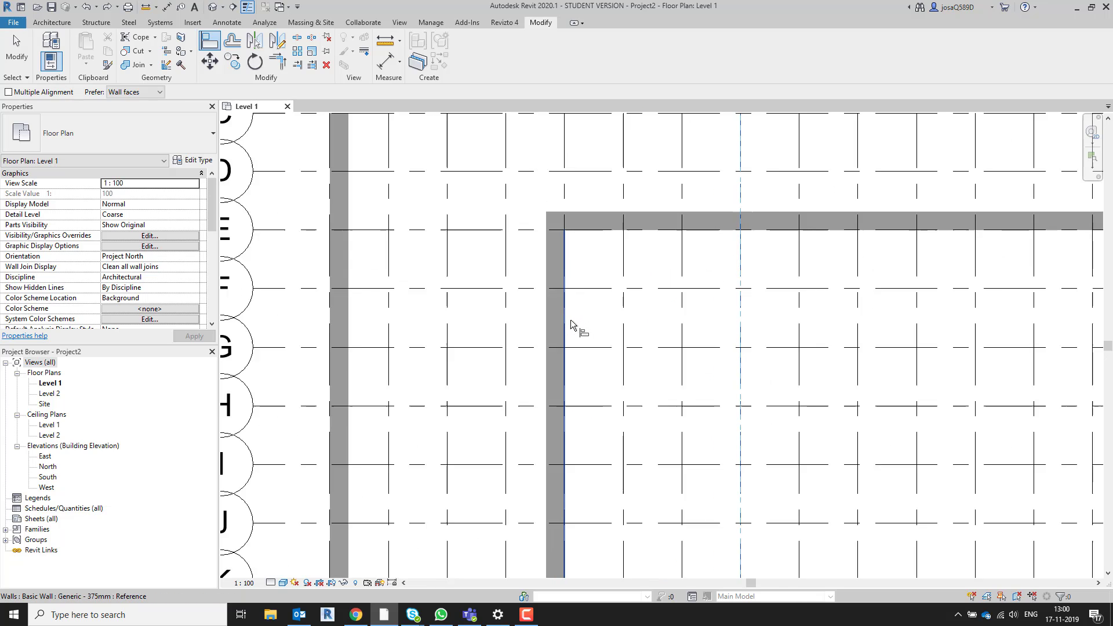
scroll(571, 319, up, 1)
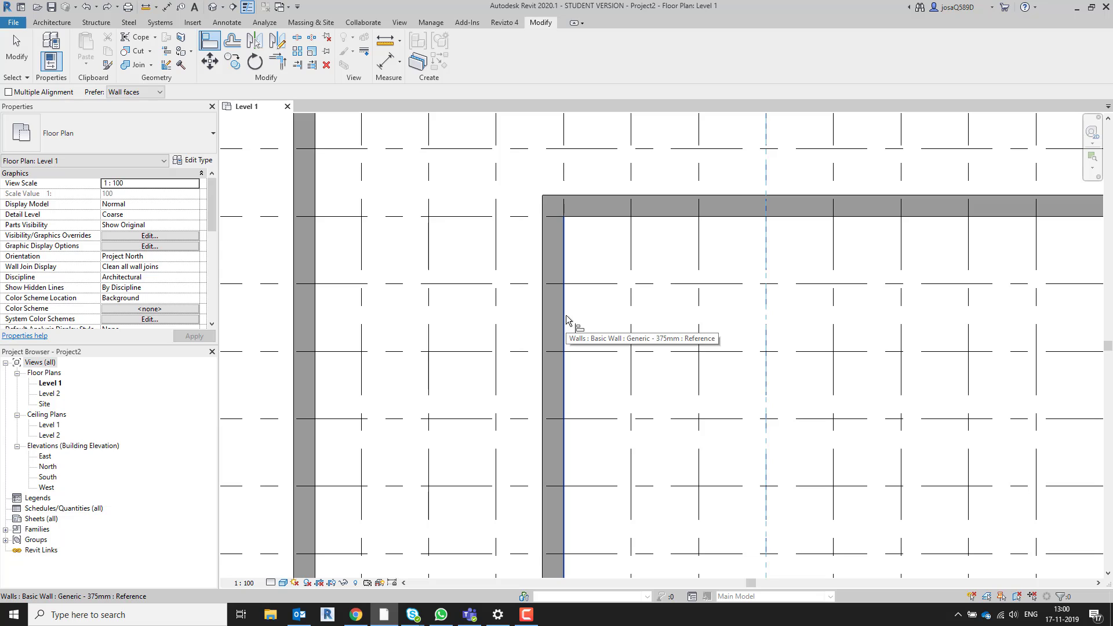
click(566, 316)
scroll(603, 342, down, 4)
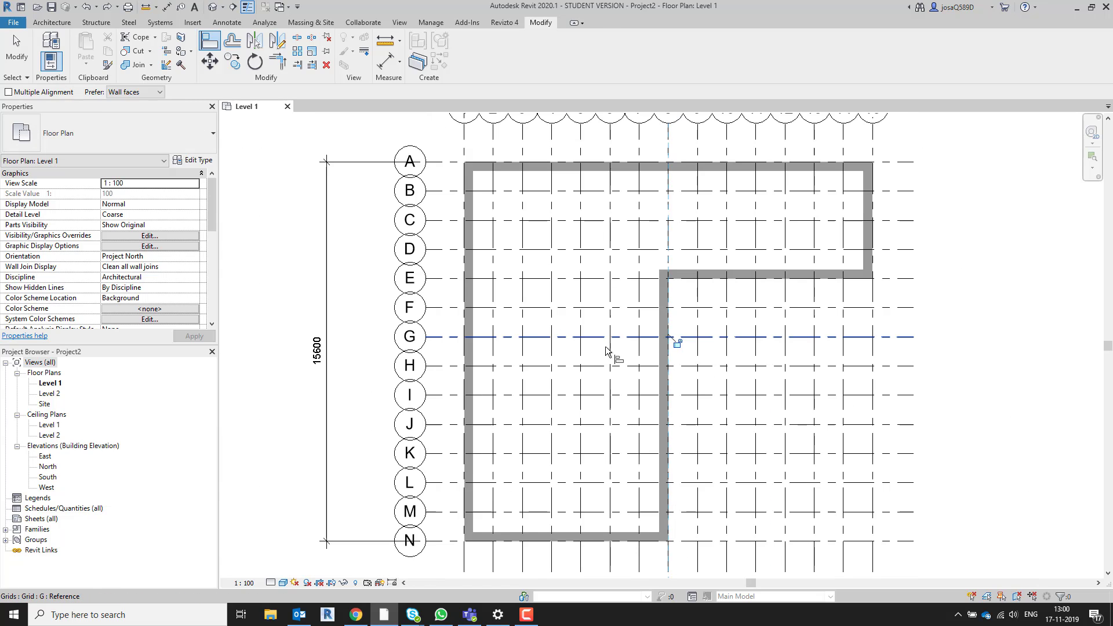
scroll(606, 346, down, 1)
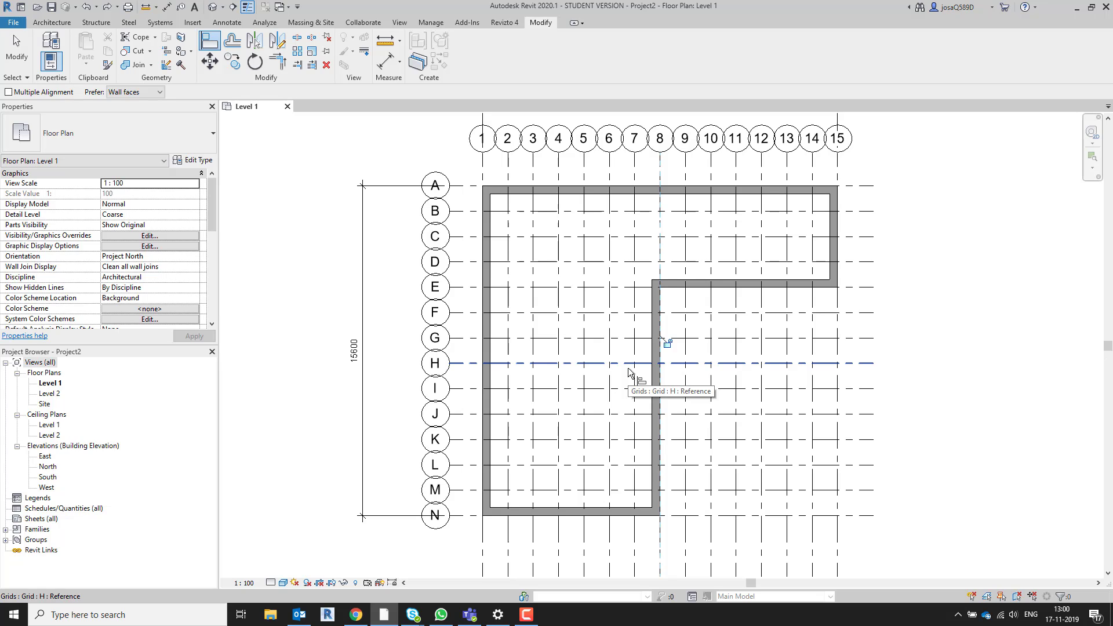
key(Escape)
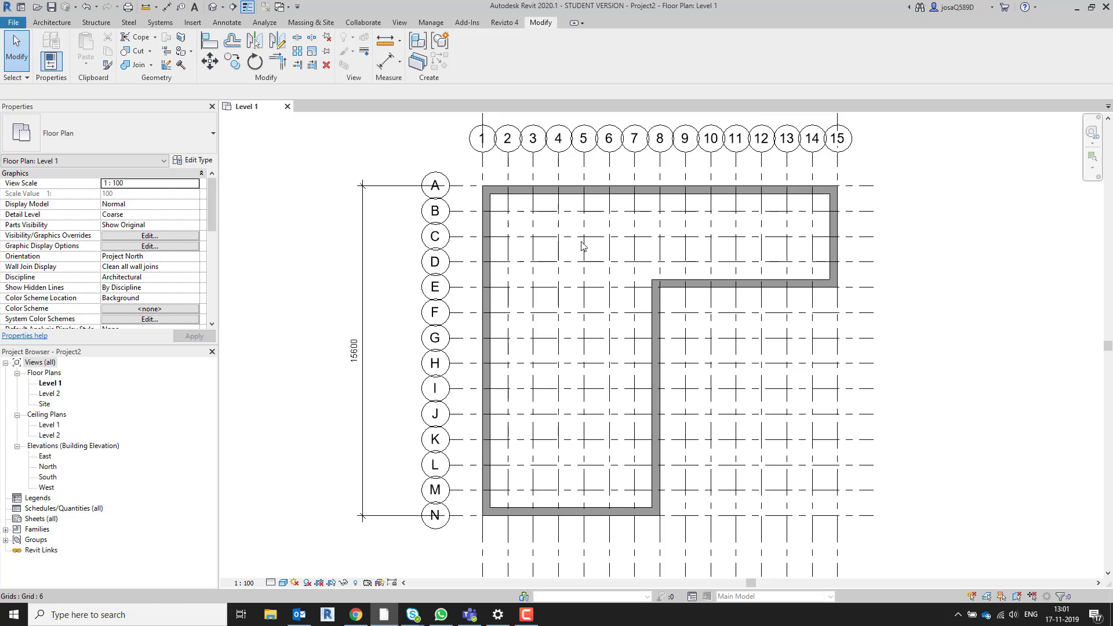
- Draw a vertical reference plane along the inner face of the grid 1 wall, from above grid A to below grid N
scroll(495, 187, up, 5)
middle_drag(544, 266, 567, 427)
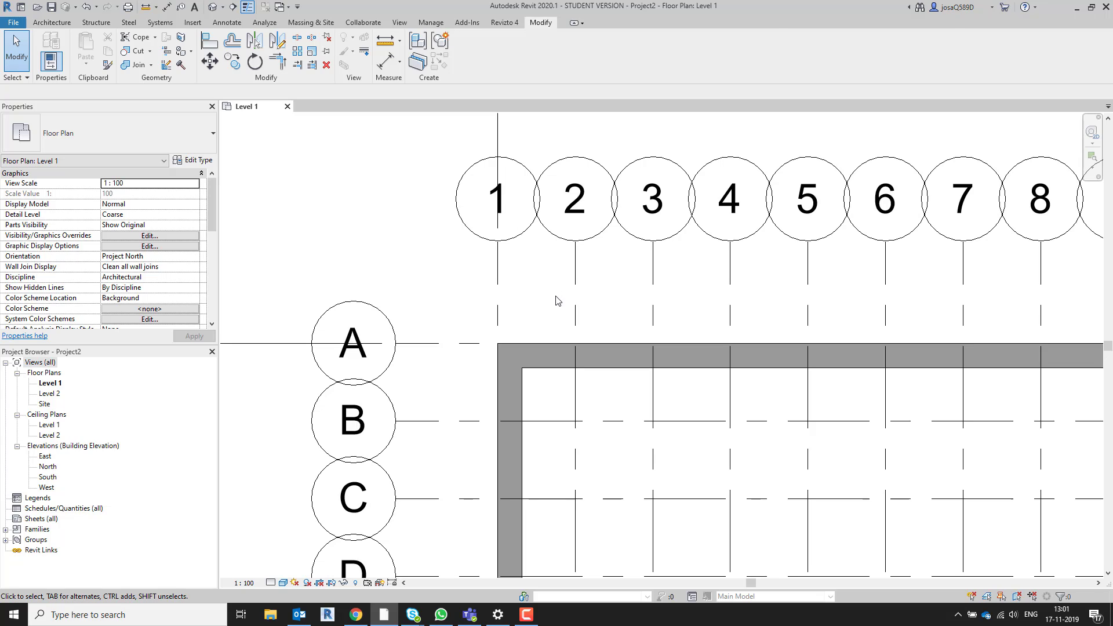
key(Escape)
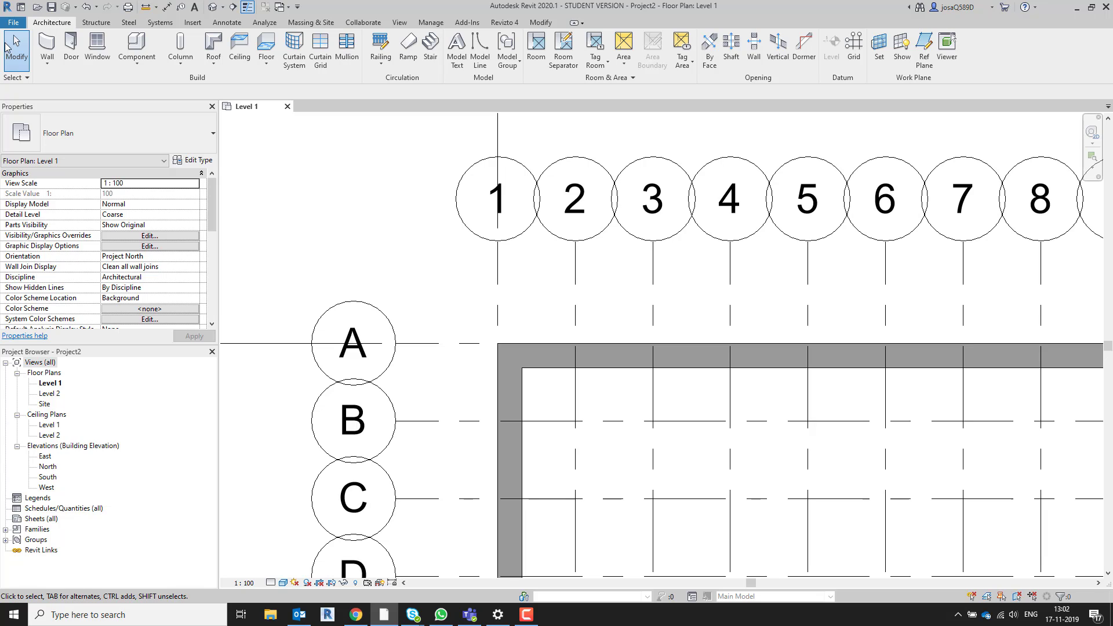
click(925, 46)
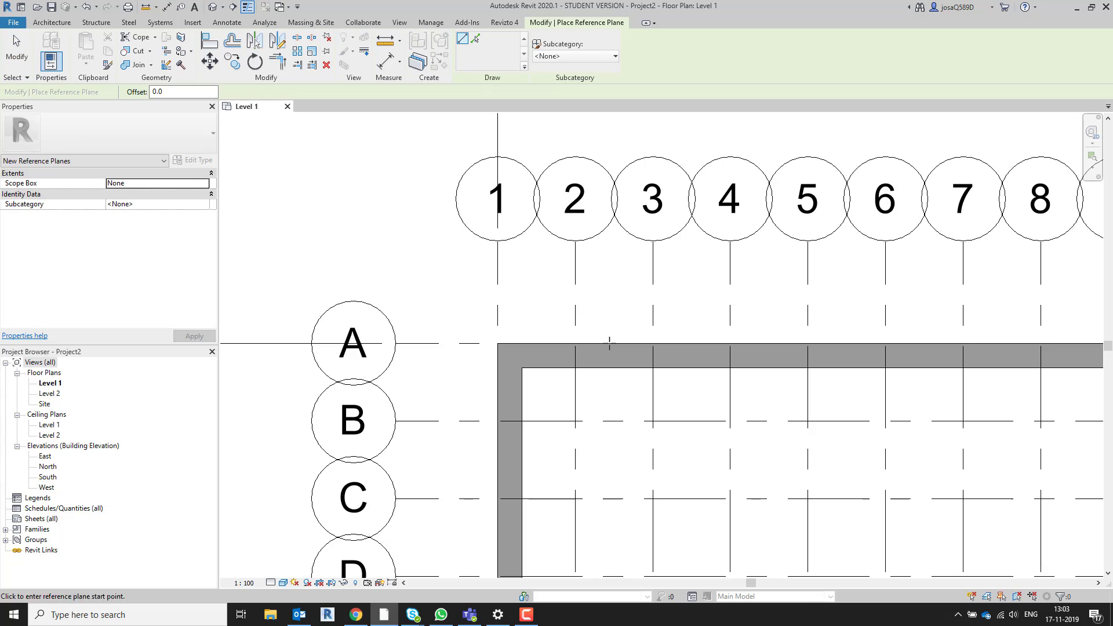
click(524, 284)
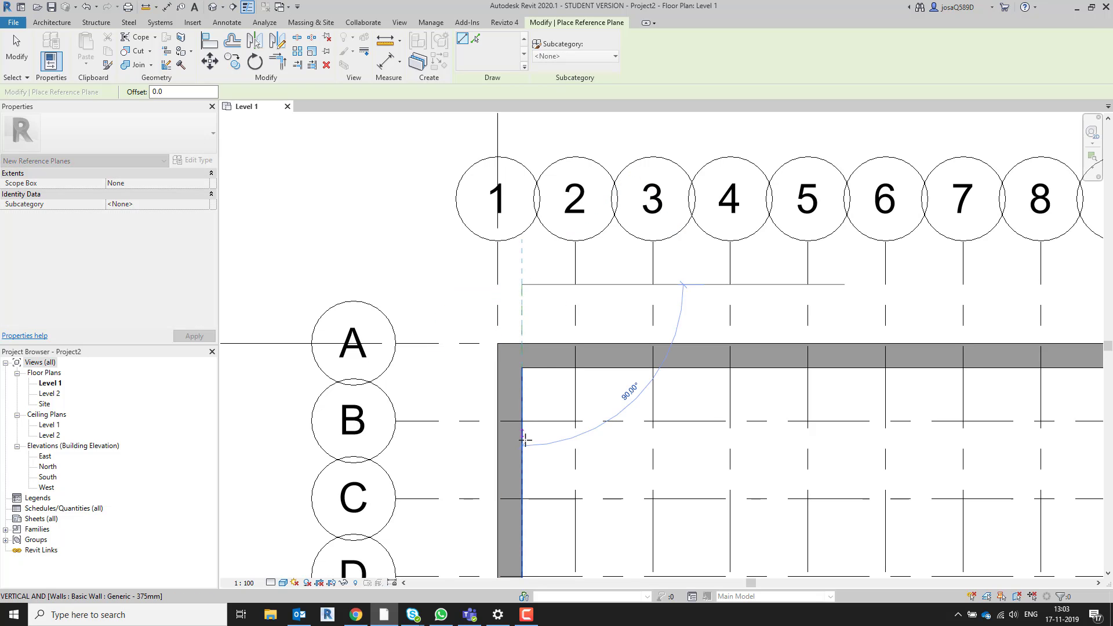
scroll(522, 437, down, 5)
middle_drag(551, 565, 520, 263)
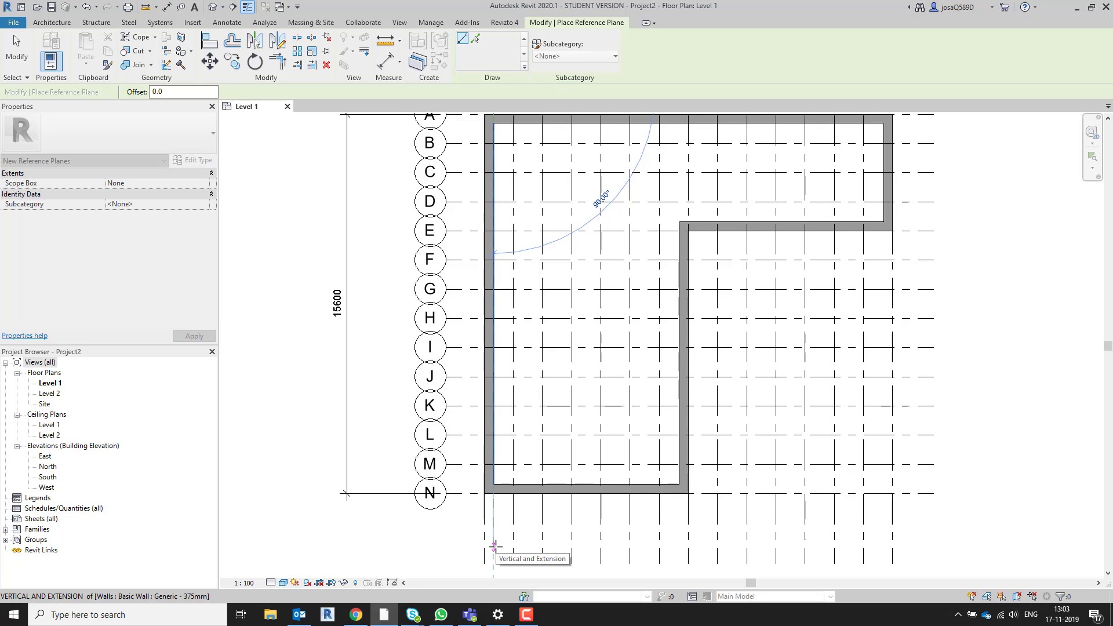
click(493, 545)
scroll(541, 392, down, 2)
scroll(492, 224, up, 3)
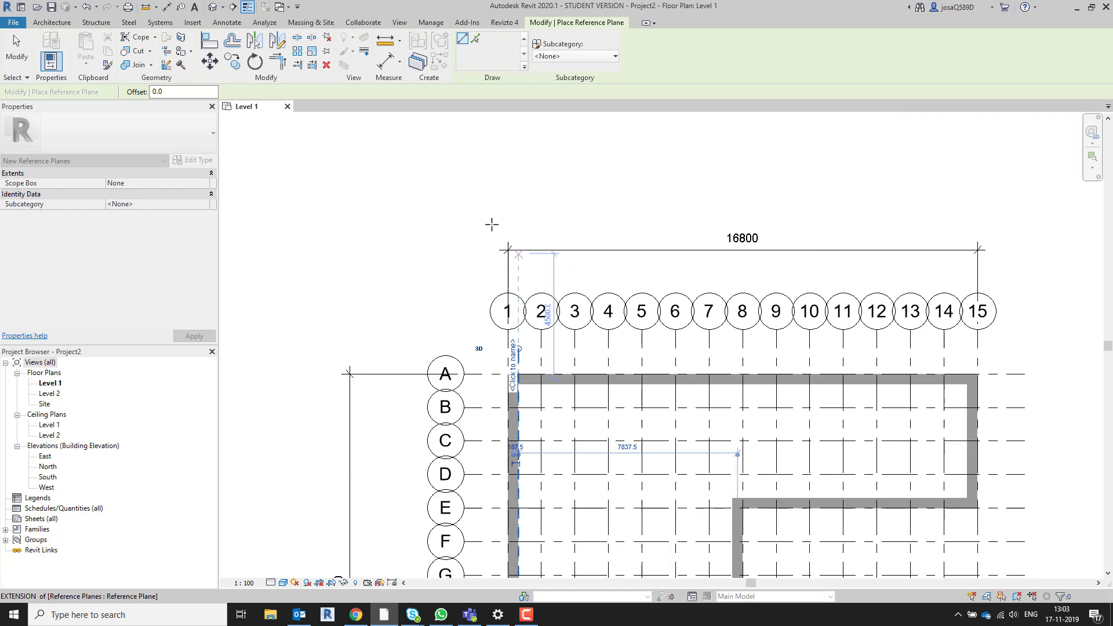
- Finish placing reference planes, select the plane along the grid 1 wall and move its temporary dimension's witness line to grid 1
scroll(491, 225, up, 5)
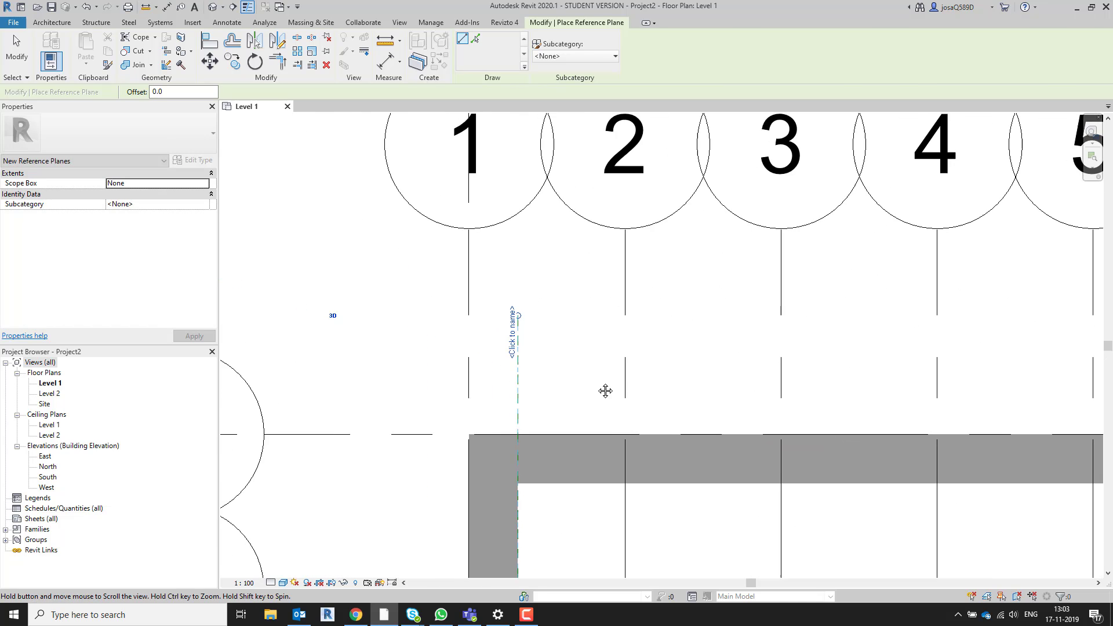
scroll(605, 391, down, 1)
key(Escape)
key(Escape)
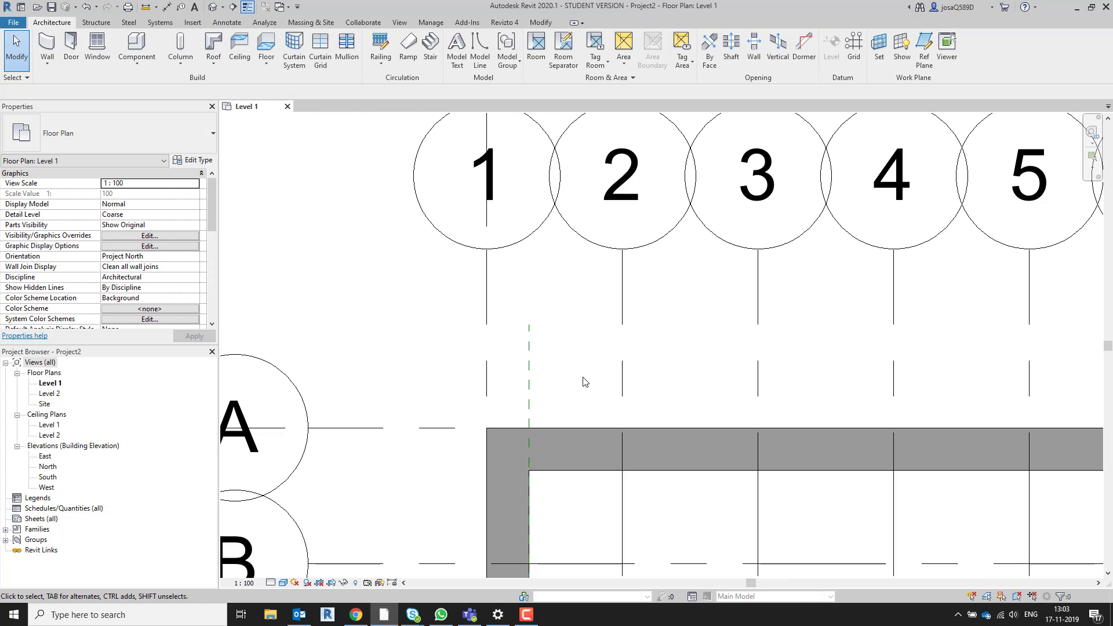
click(532, 393)
scroll(530, 405, down, 3)
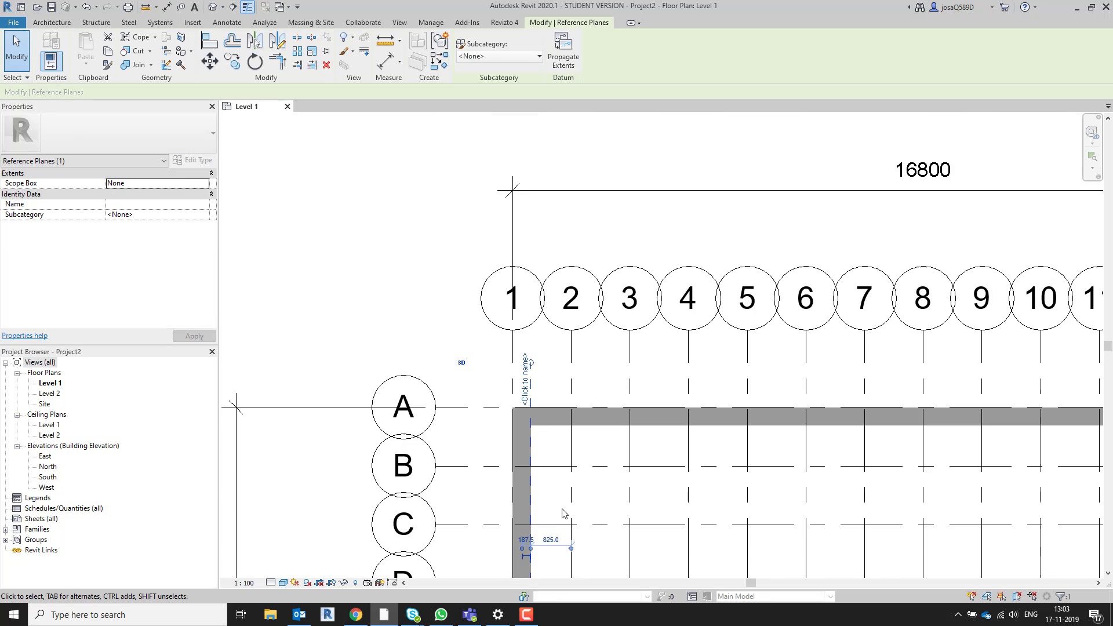
middle_drag(565, 516, 558, 347)
scroll(531, 380, up, 4)
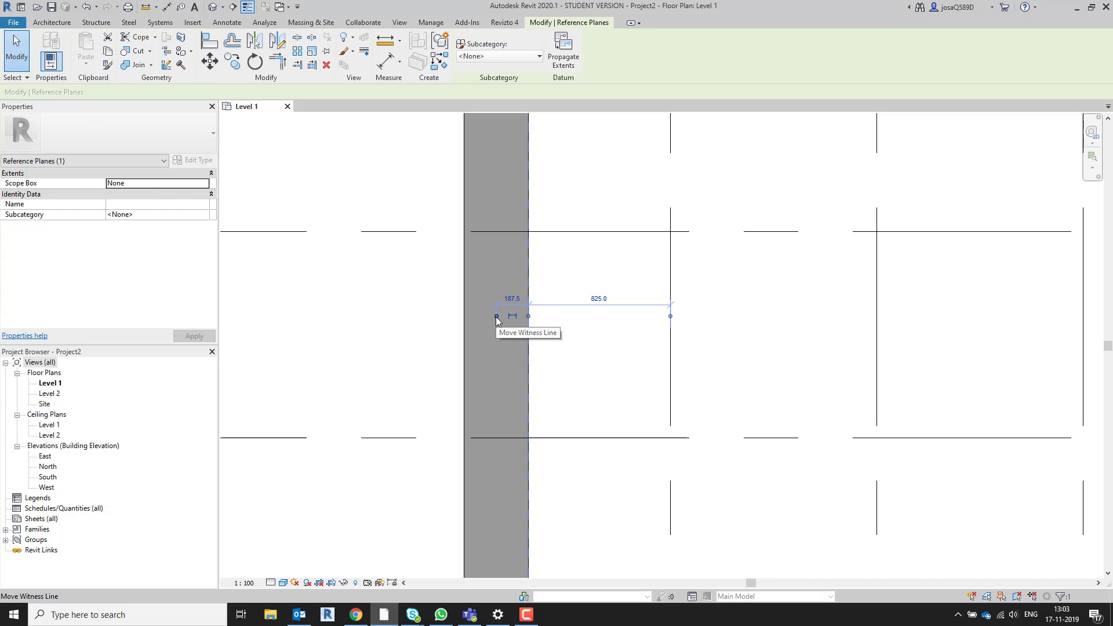
drag(497, 318, 421, 312)
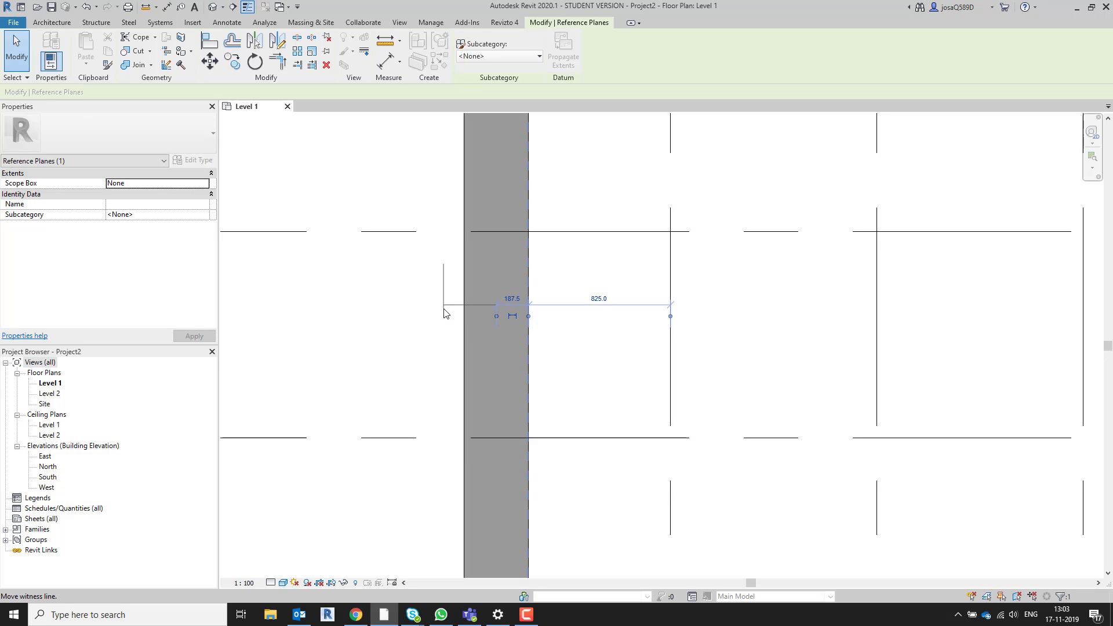
key(Tab)
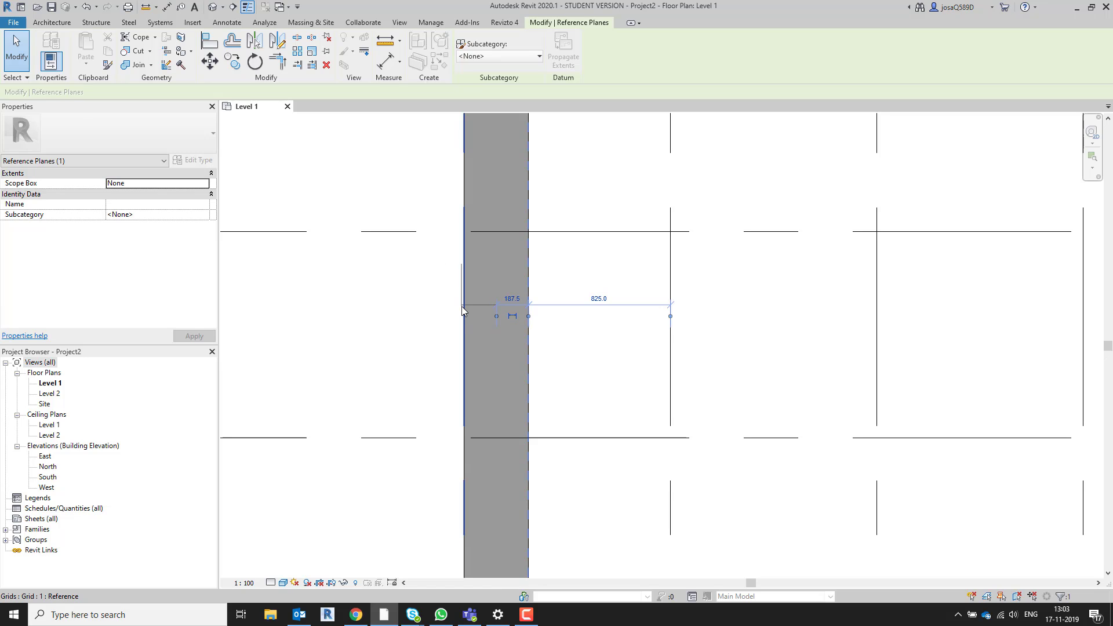
drag(462, 308, 461, 307)
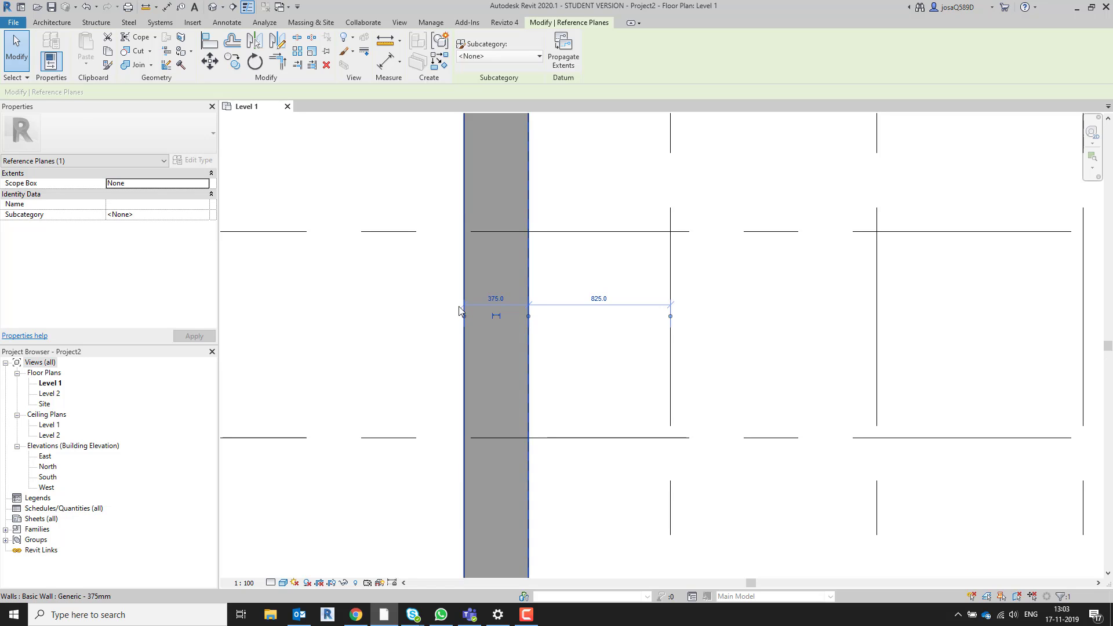
- Set the vertical reference plane's distance from grid 1 to 240 mm and deselect it
click(499, 299)
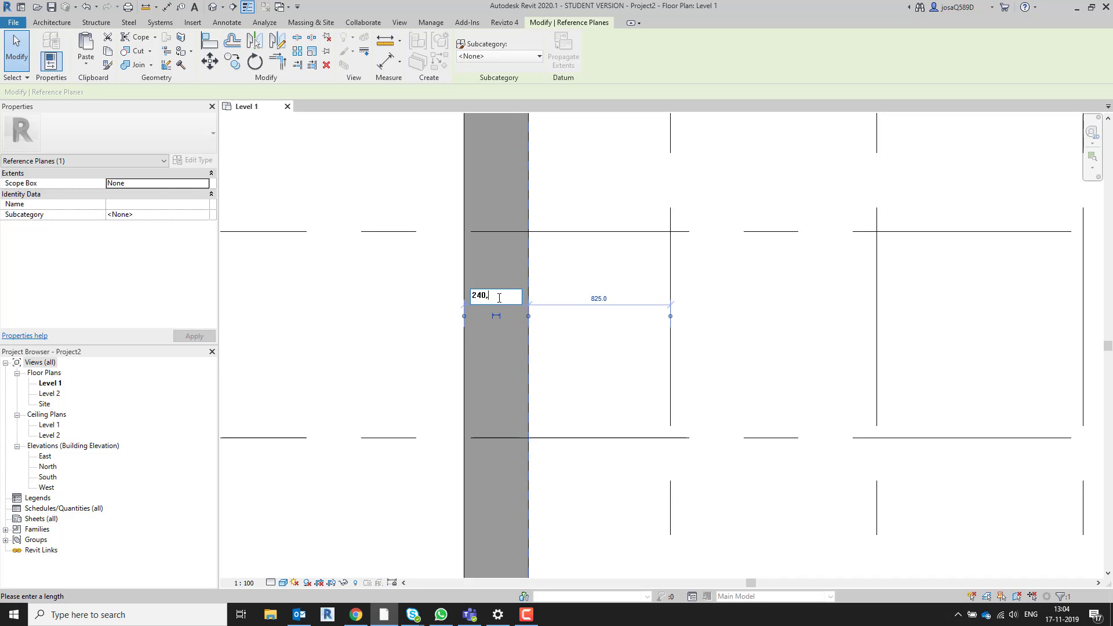
key(Return)
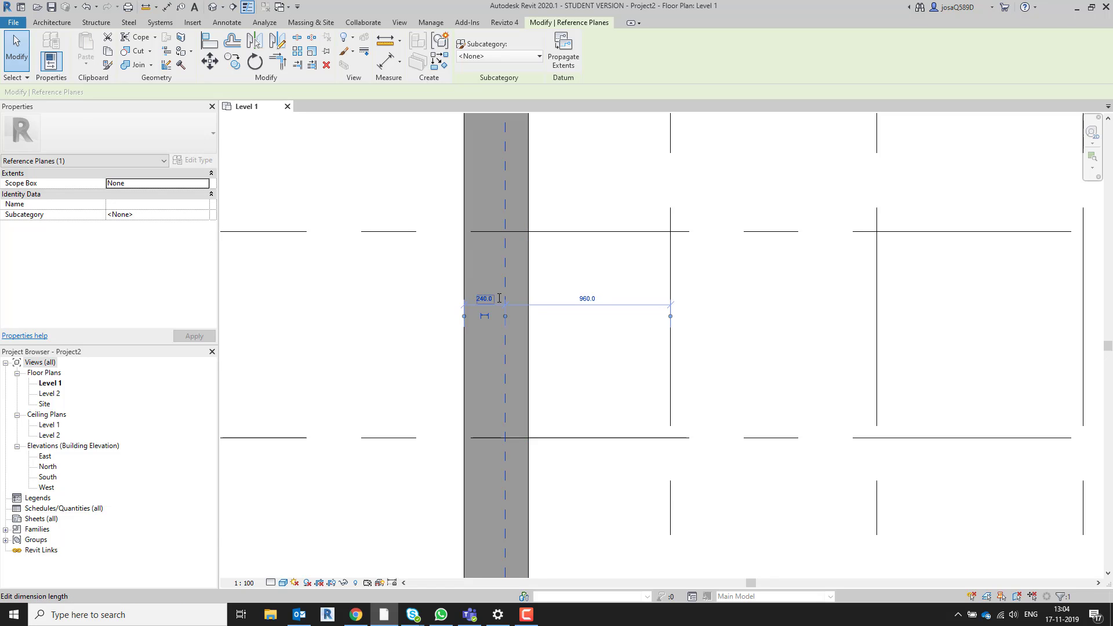
scroll(567, 269, down, 4)
middle_drag(597, 316, 618, 609)
middle_drag(587, 292, 591, 348)
middle_drag(609, 421, 603, 318)
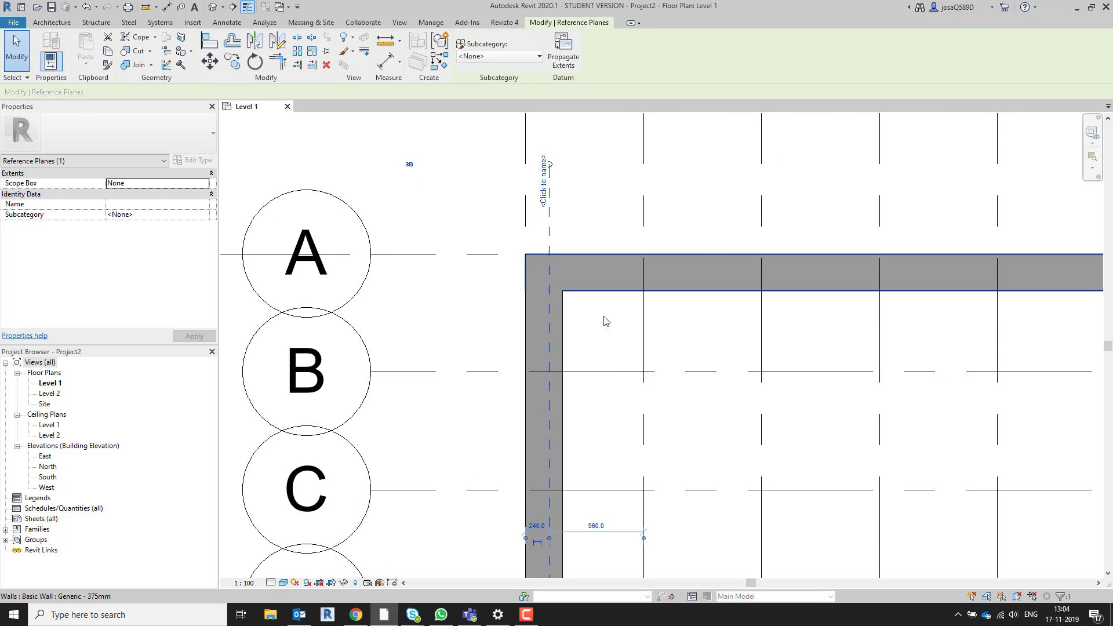
click(609, 385)
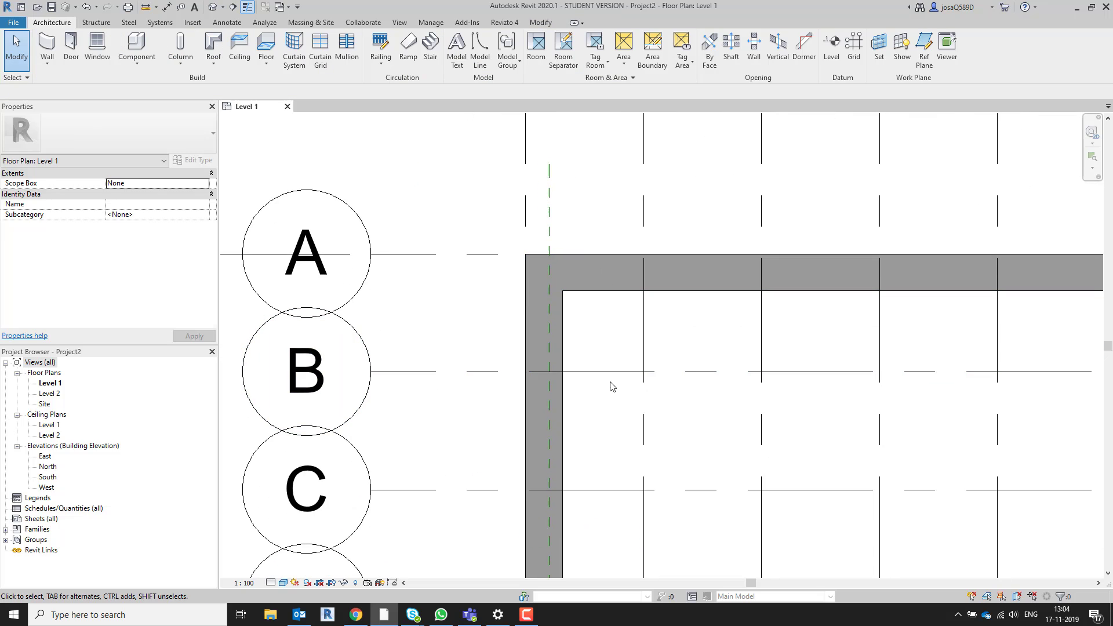
- Place three more vertical reference planes by picking lines at a 240 mm offset, each taken from the previous plane toward grid 2
click(550, 207)
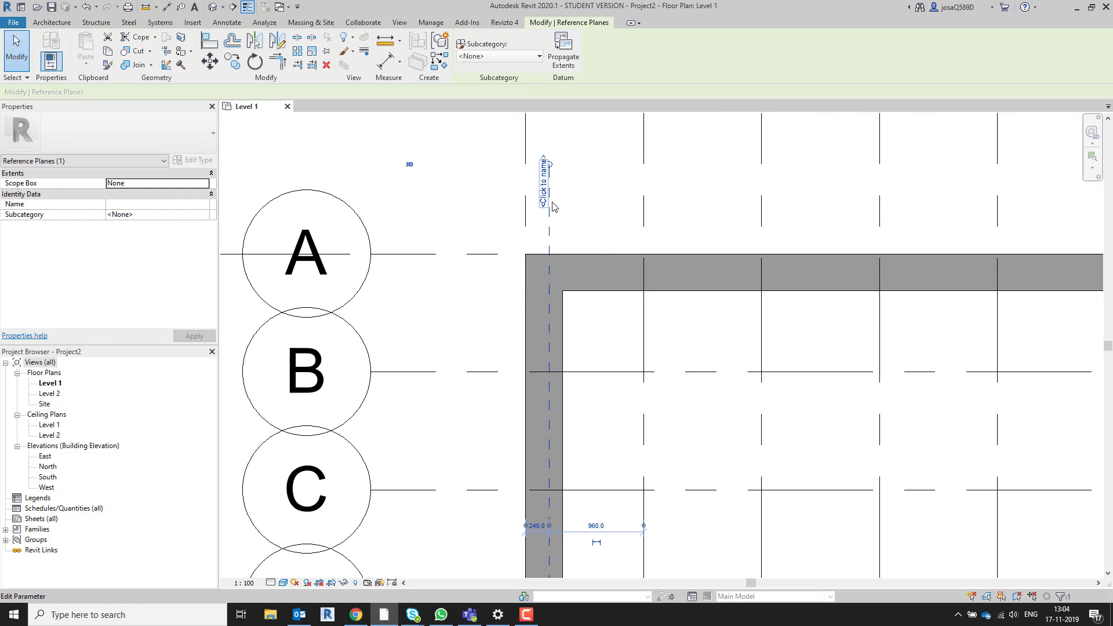
key(r)
key(p)
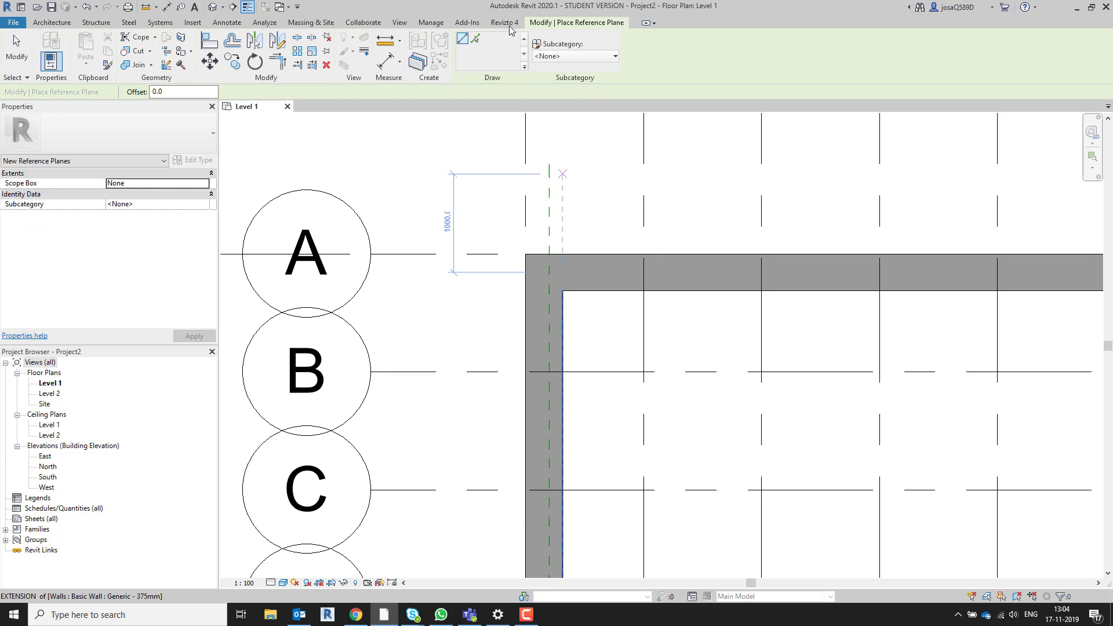
click(474, 41)
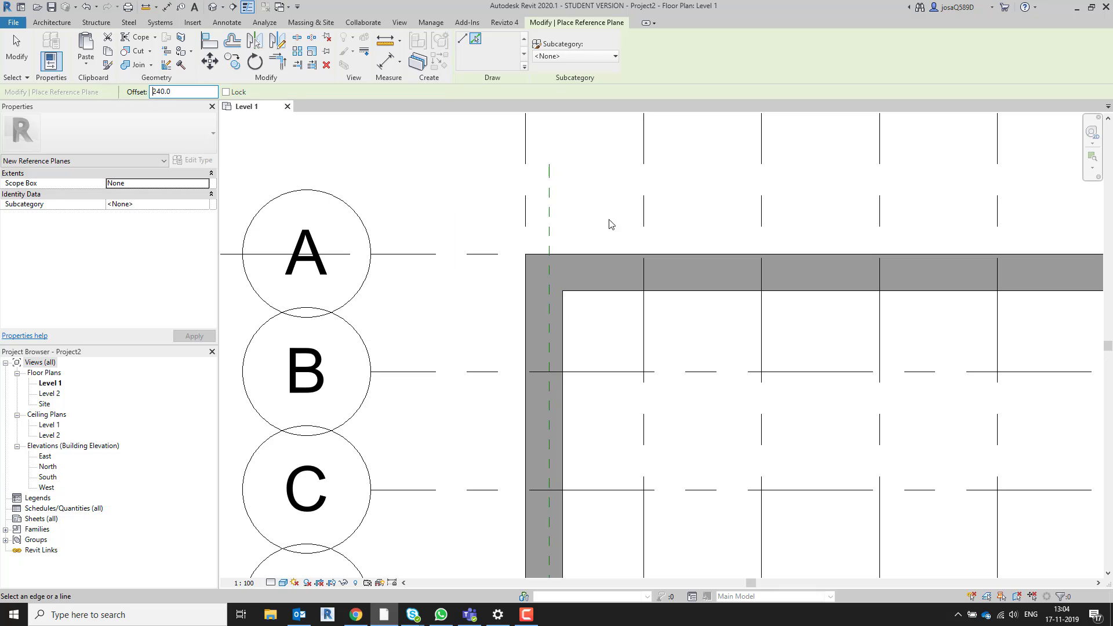
click(551, 219)
click(574, 219)
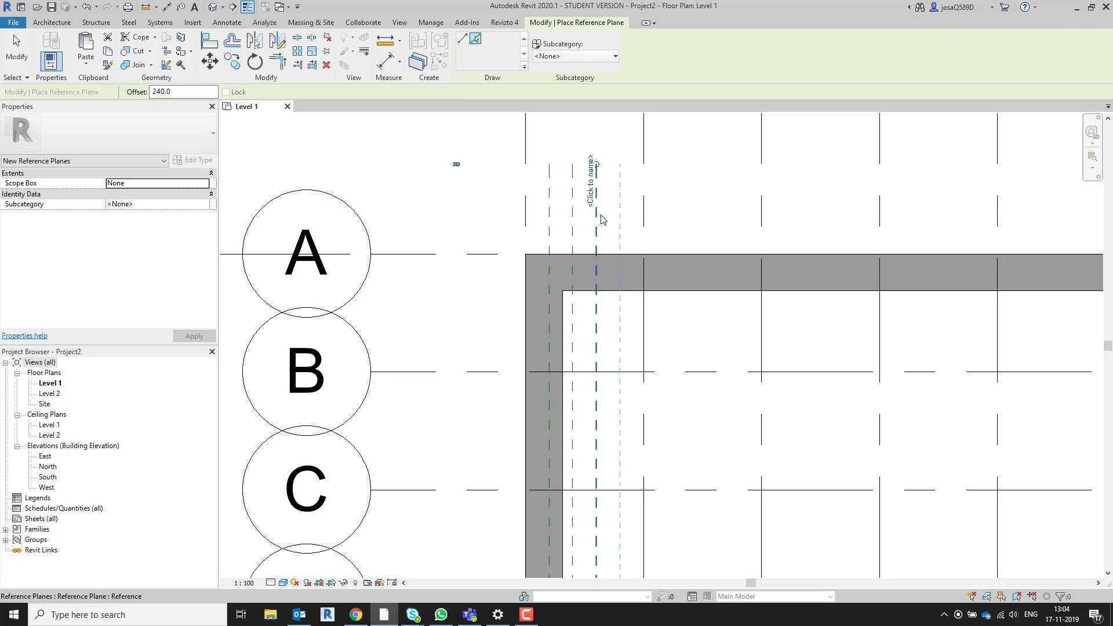
click(602, 220)
key(Escape)
key(Escape)
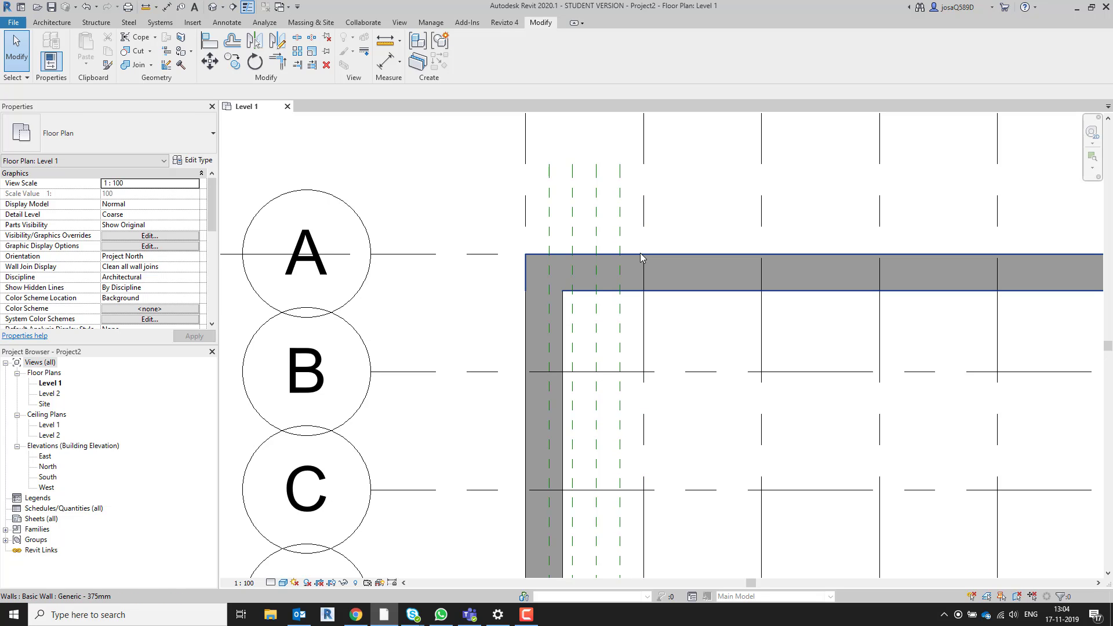
- Select the four vertical reference planes between grids 1 and 2 and make multiple copies from grid 1 to grids 2, 3 and 4
scroll(642, 252, down, 2)
middle_drag(651, 228, 607, 288)
scroll(588, 264, up, 4)
drag(597, 247, 488, 335)
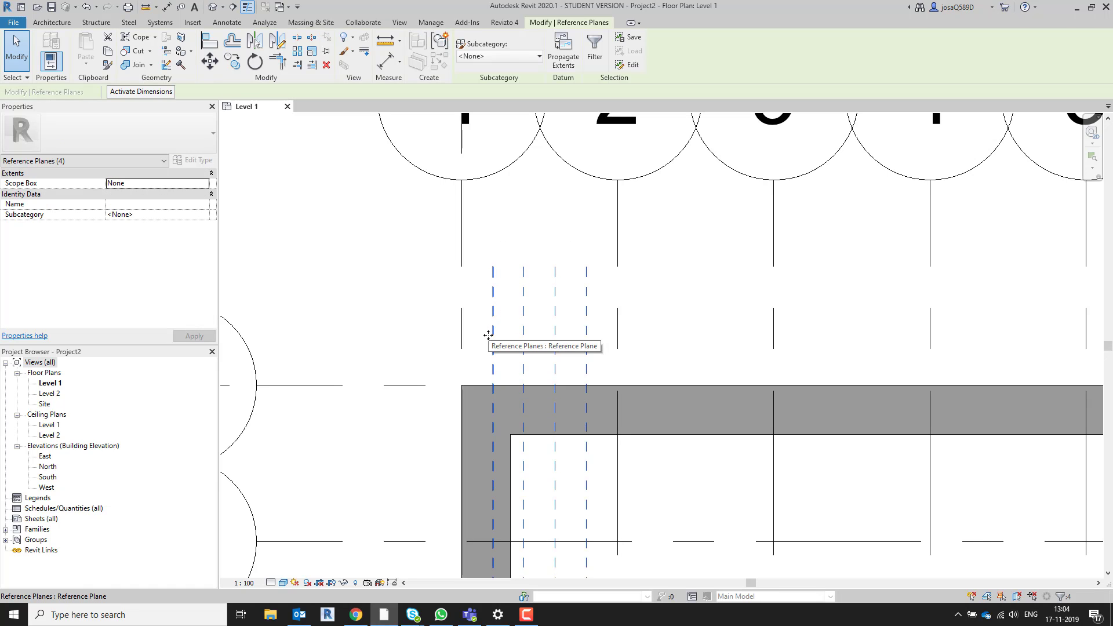
click(233, 61)
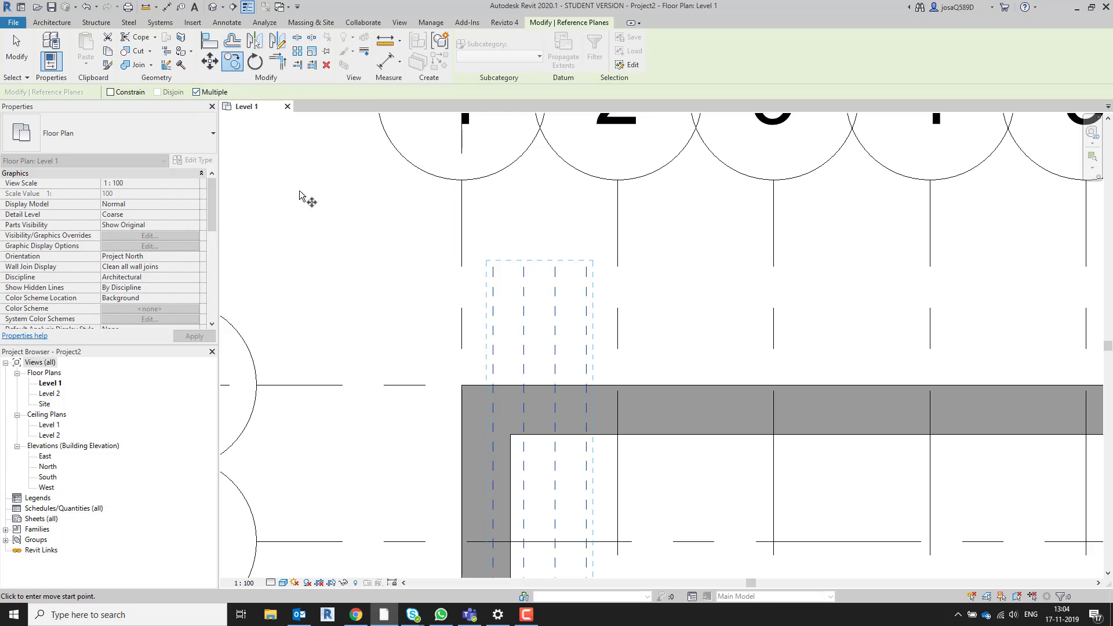
click(462, 239)
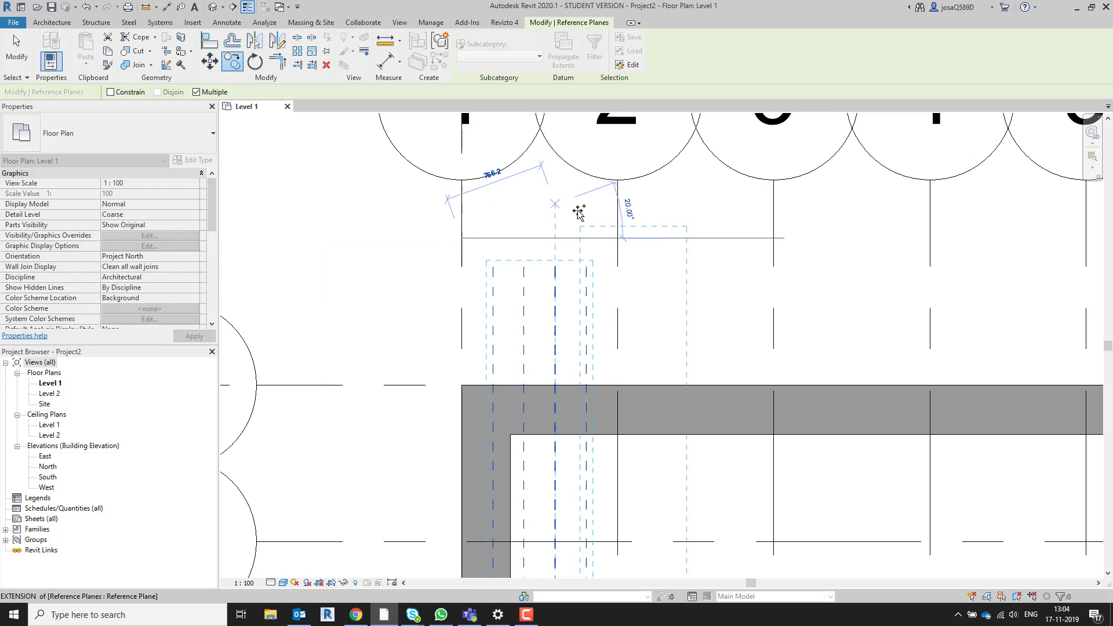
click(617, 238)
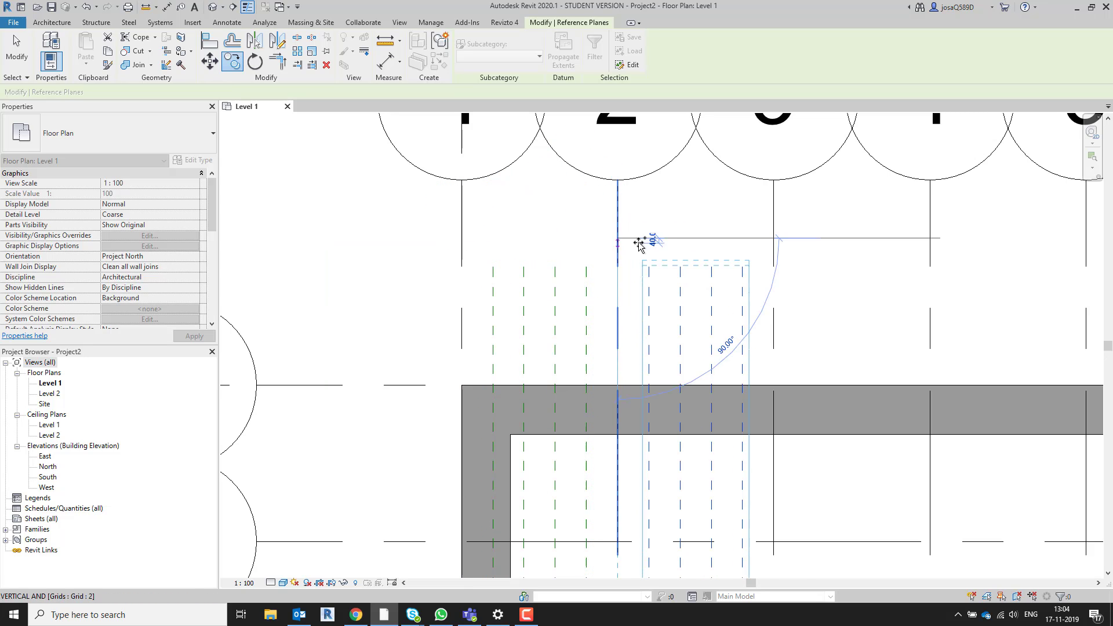
click(778, 235)
click(929, 239)
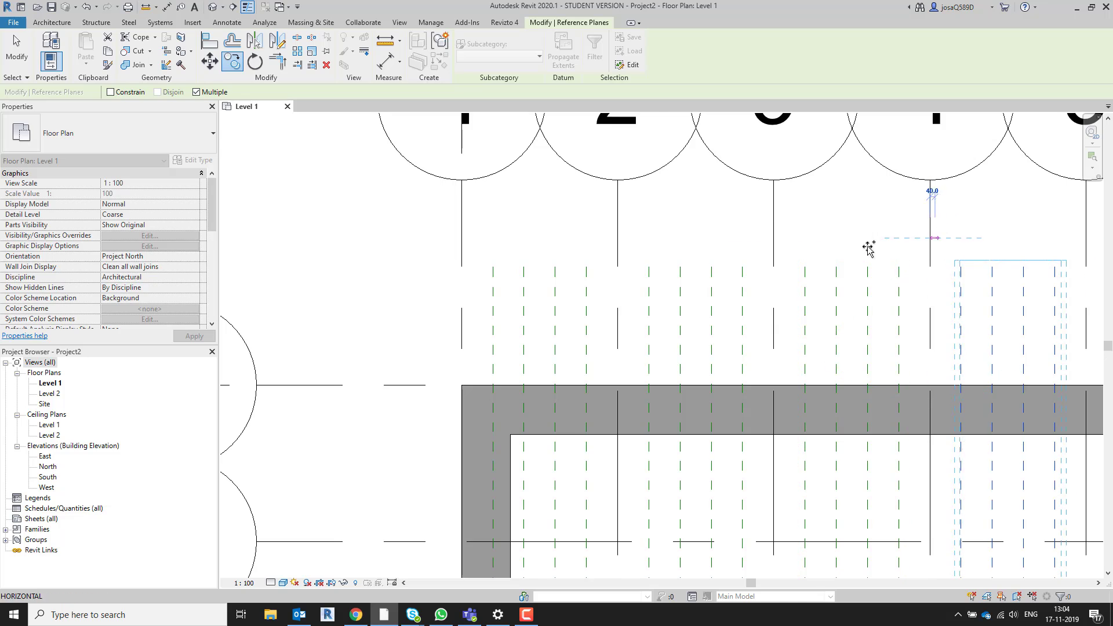
- Continue copying the set of four vertical reference planes to grids 5, 6, 7, 8 and 9
middle_drag(869, 248, 410, 281)
scroll(524, 285, down, 2)
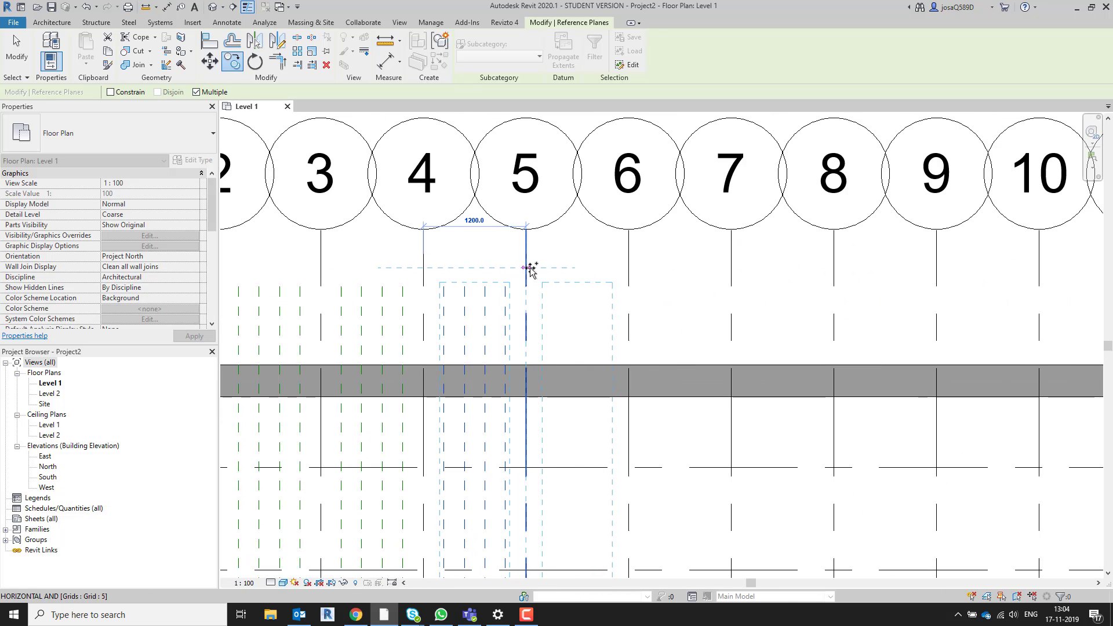
click(529, 267)
click(633, 264)
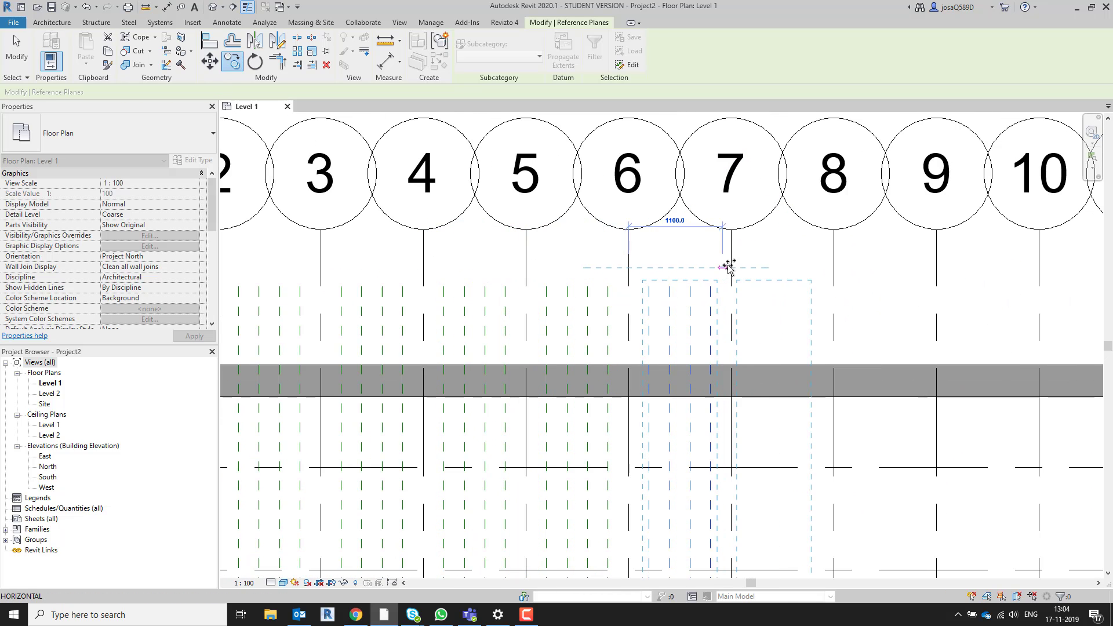
click(731, 264)
click(833, 265)
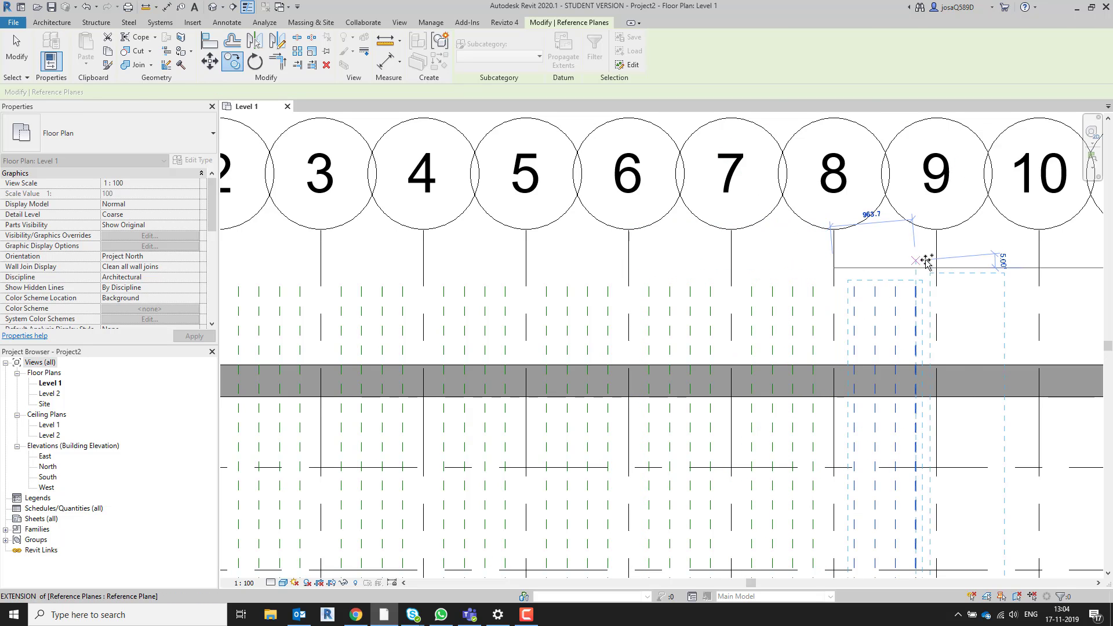
click(936, 258)
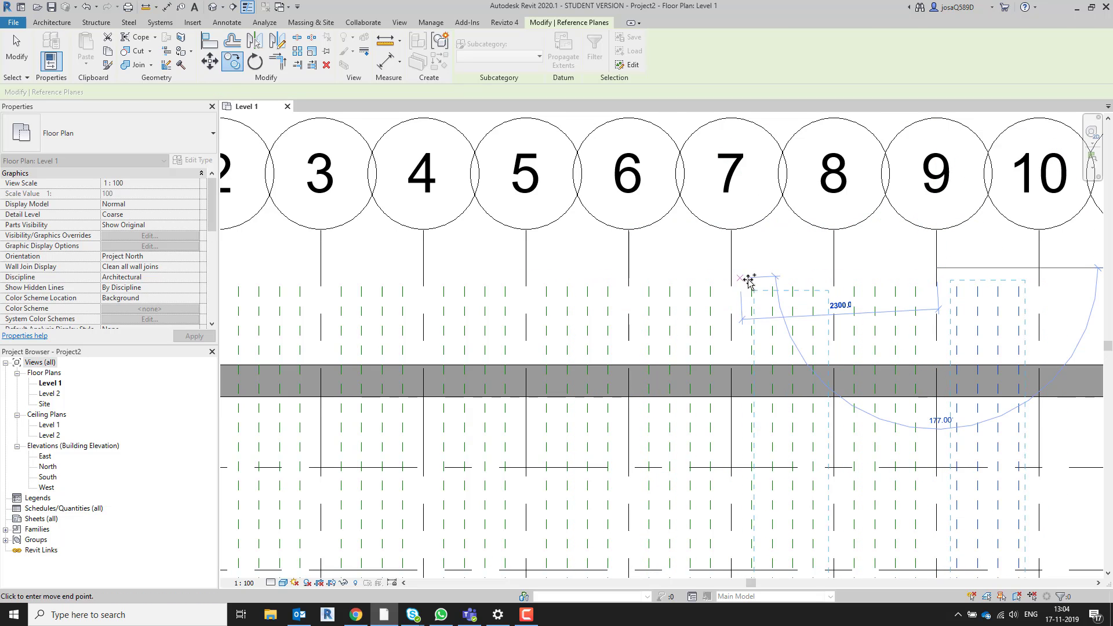
- Place the remaining copies of the four vertical reference planes at grids 10, 11, 12, 13 and 14
middle_drag(663, 289, 282, 310)
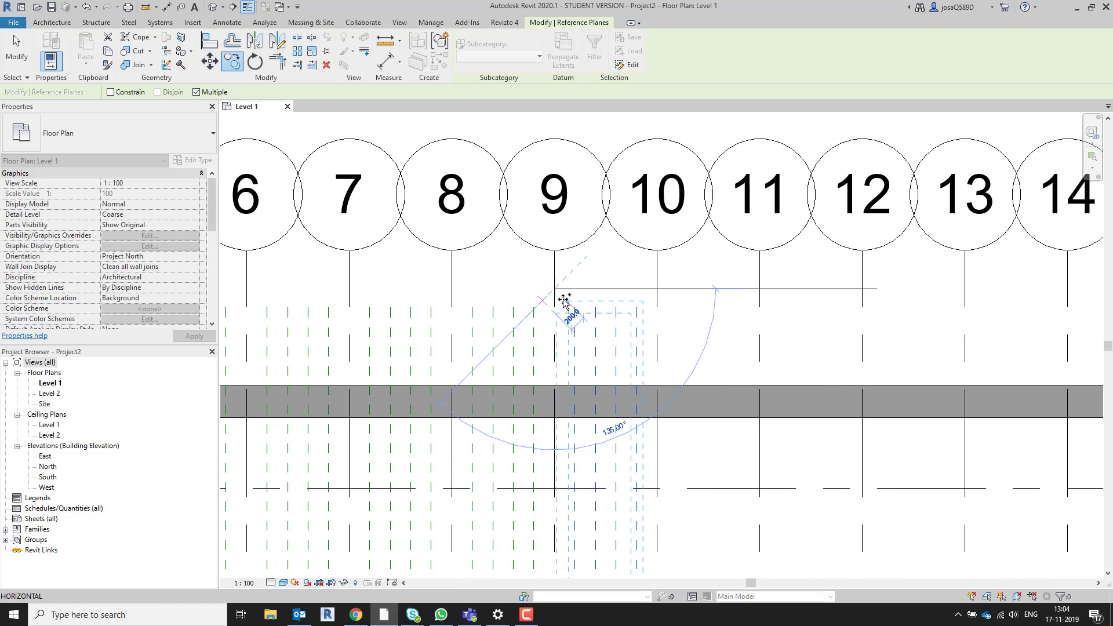
click(658, 289)
click(764, 290)
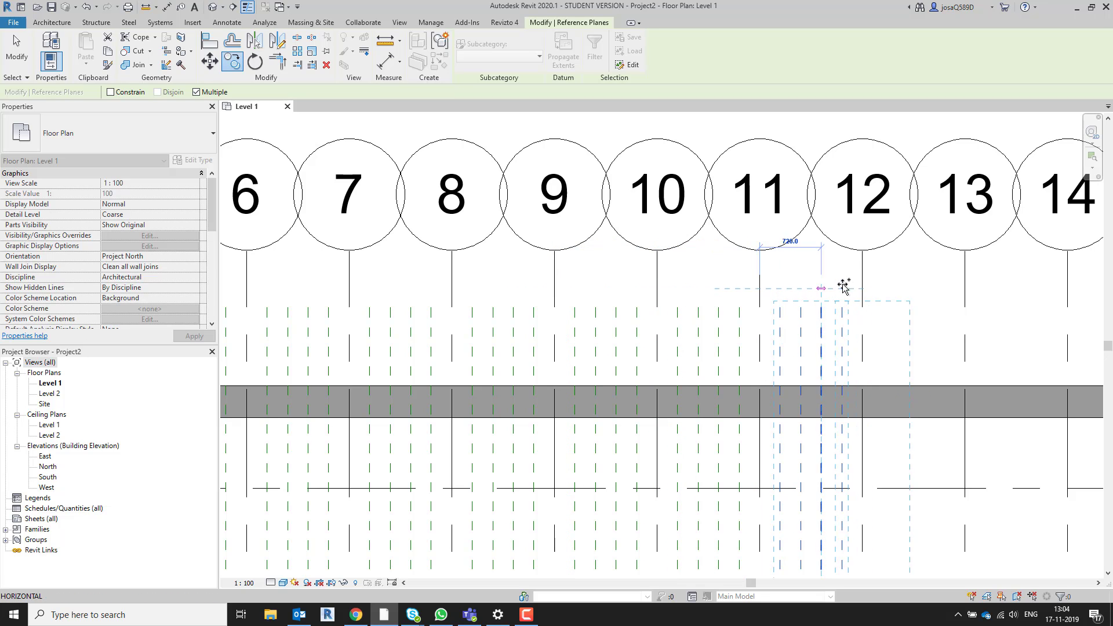
click(867, 287)
click(968, 288)
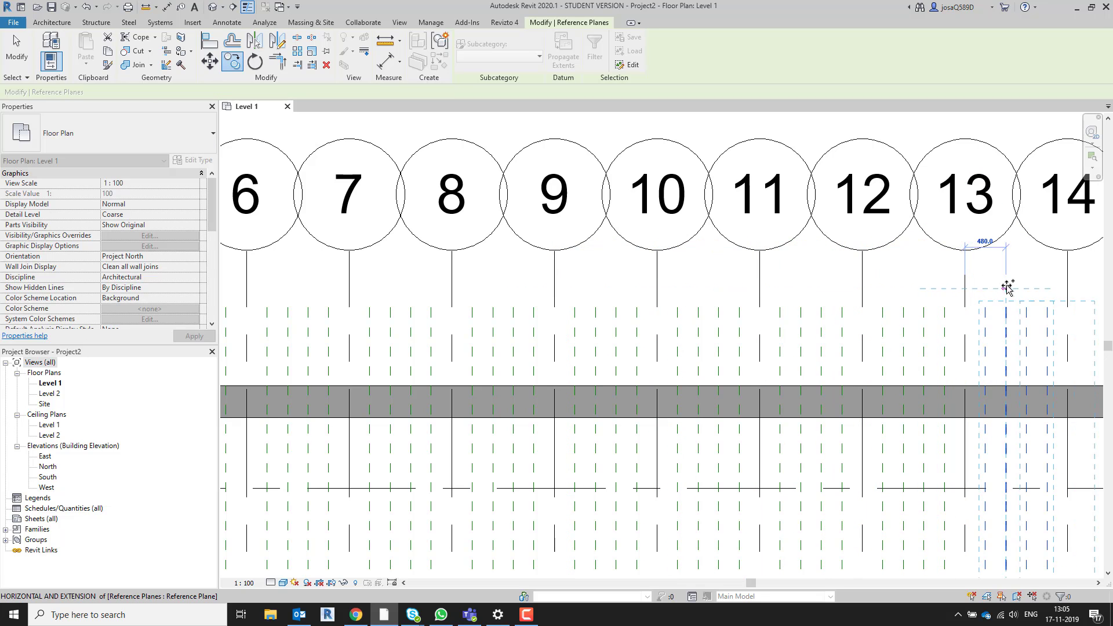
middle_drag(1006, 286, 720, 298)
click(777, 299)
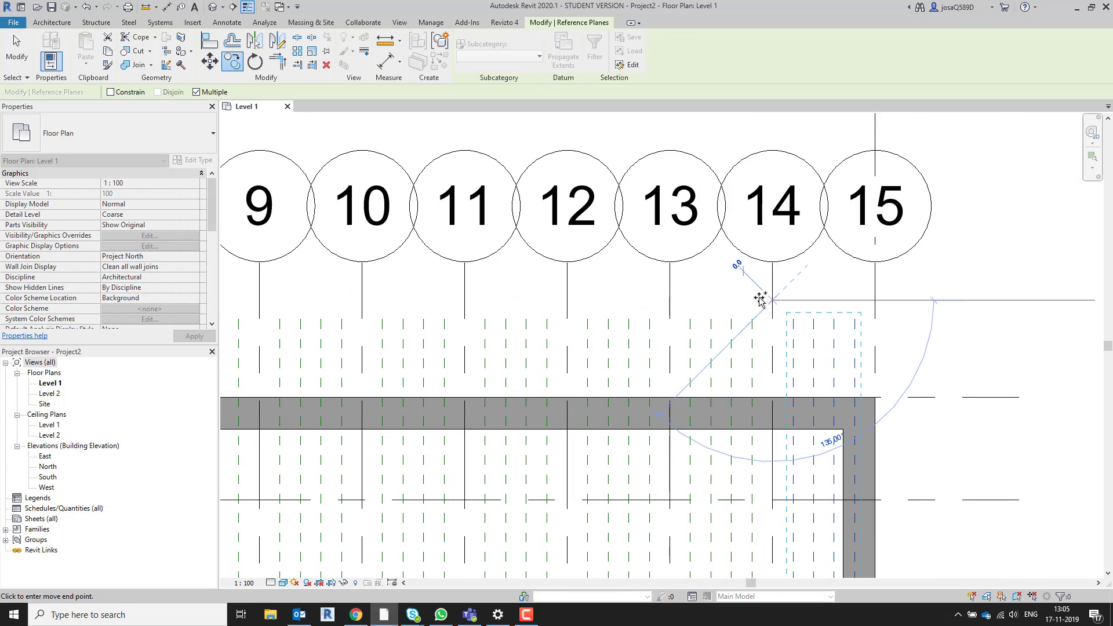
scroll(641, 323, down, 8)
middle_drag(625, 261, 639, 223)
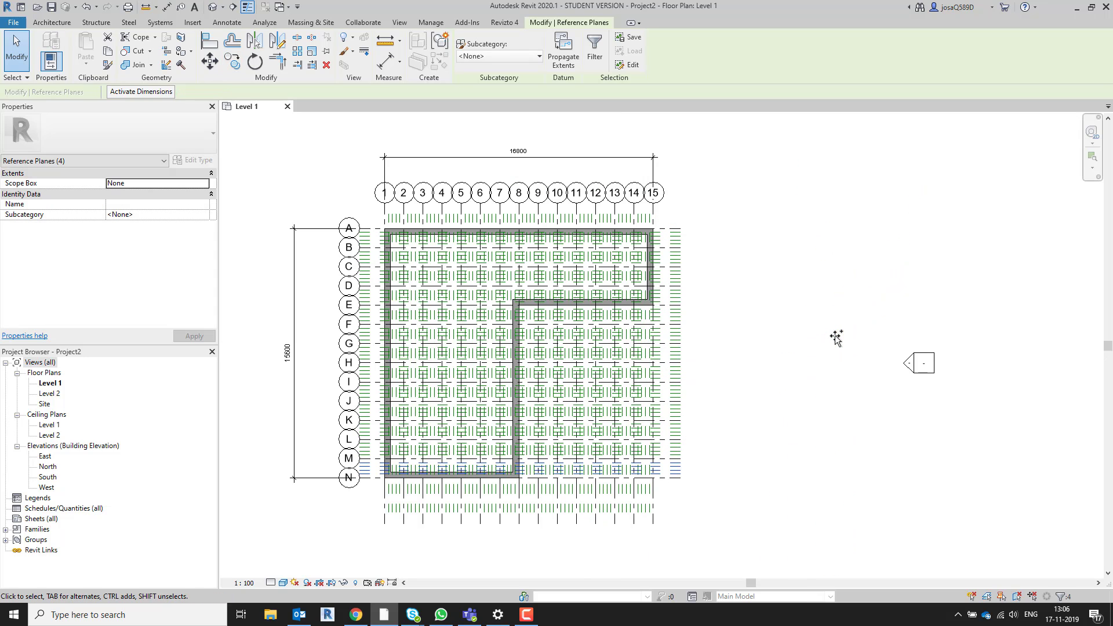
- Align the outer face of the upper wing's east wall with the first reference plane past grid 14
middle_drag(521, 281, 687, 283)
scroll(679, 231, up, 2)
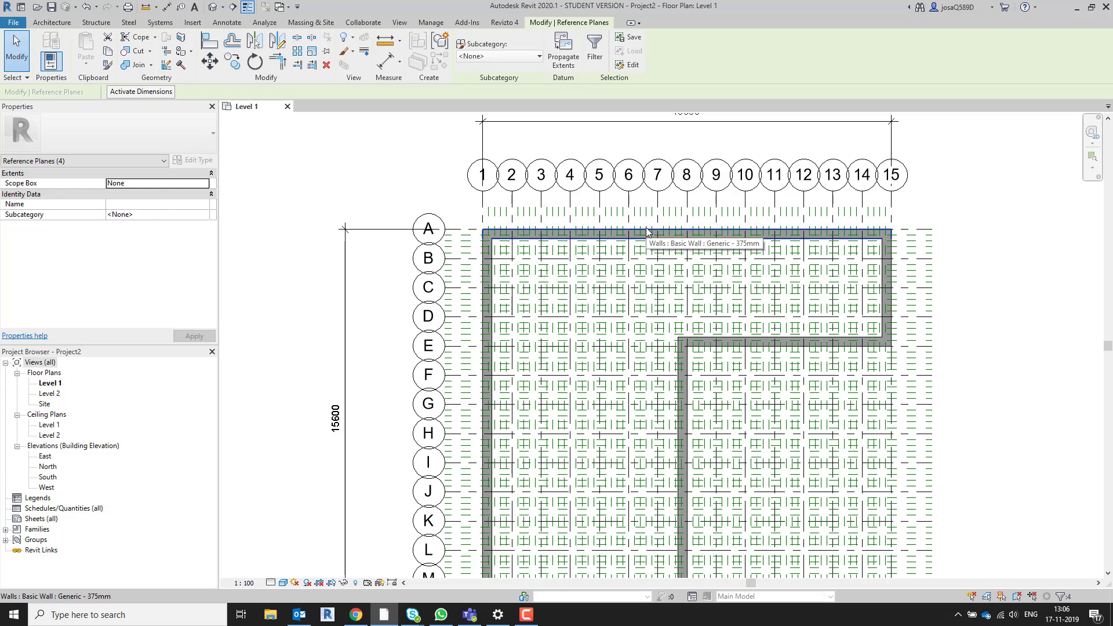
scroll(860, 284, up, 5)
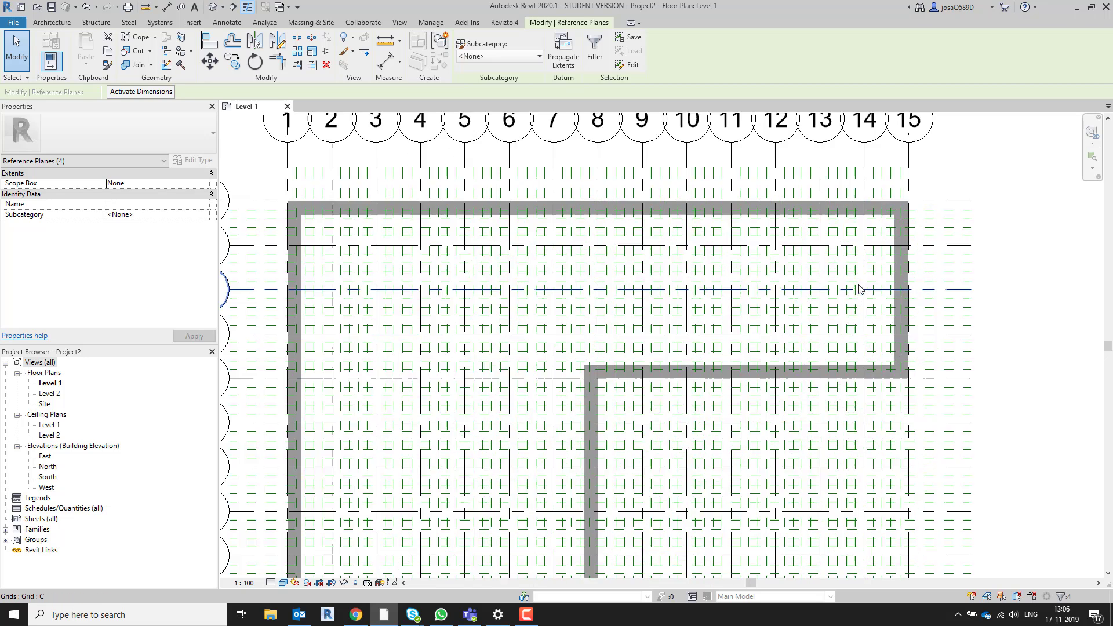
scroll(908, 230, up, 3)
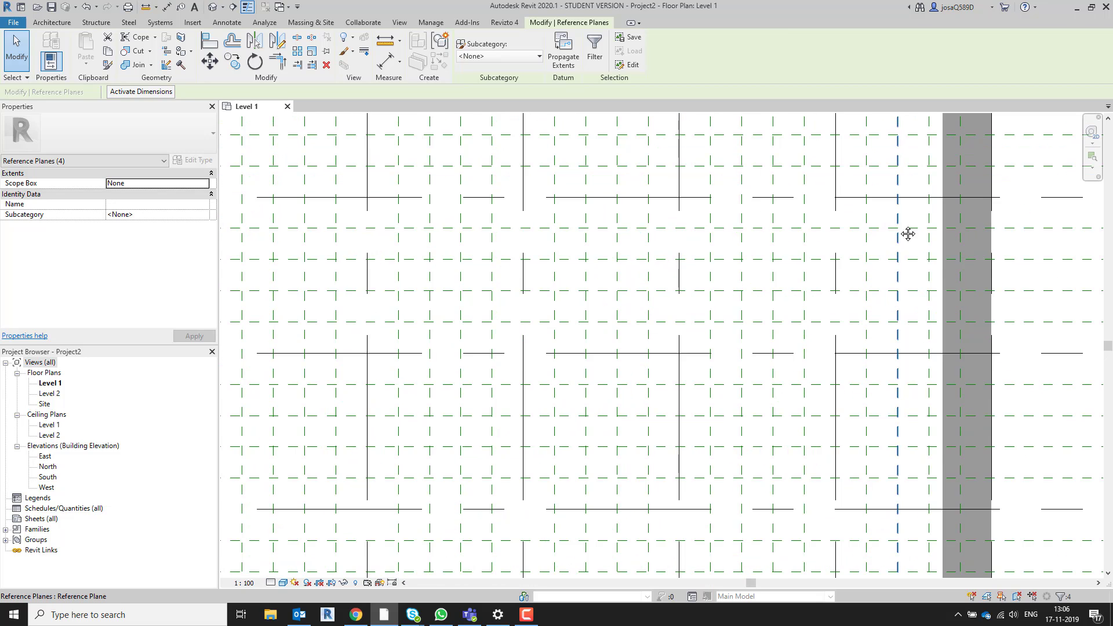
scroll(870, 261, down, 2)
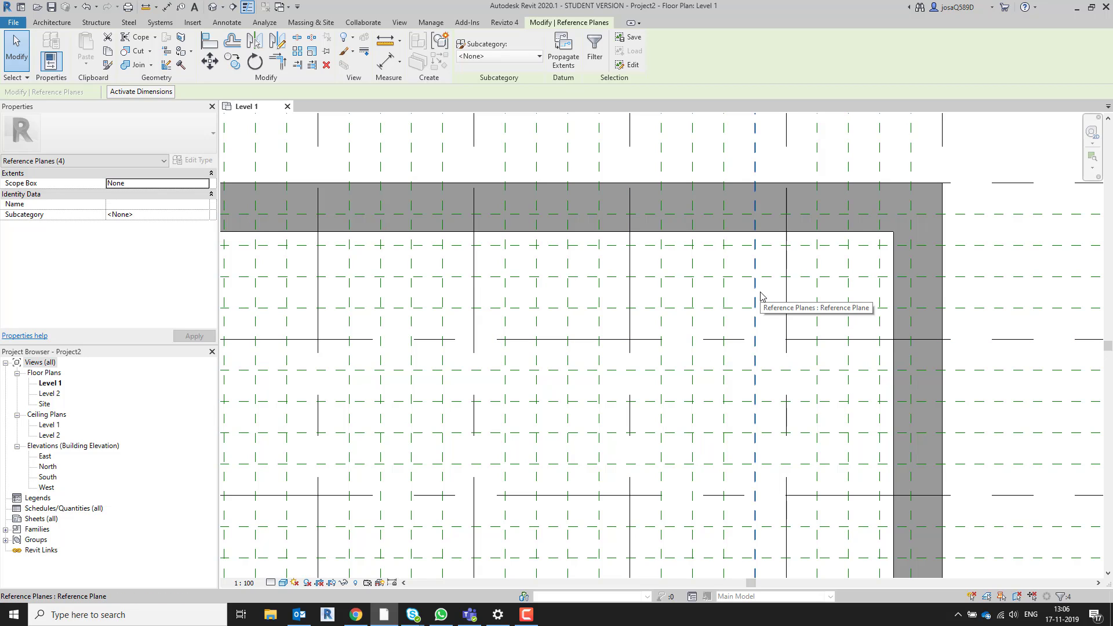
key(a)
key(l)
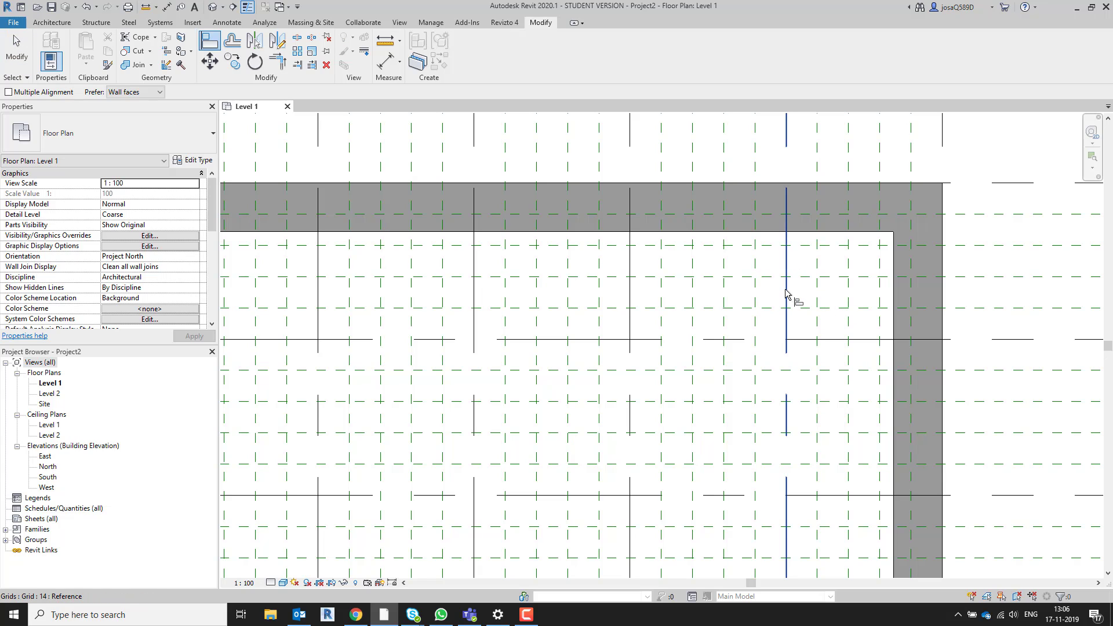
click(817, 295)
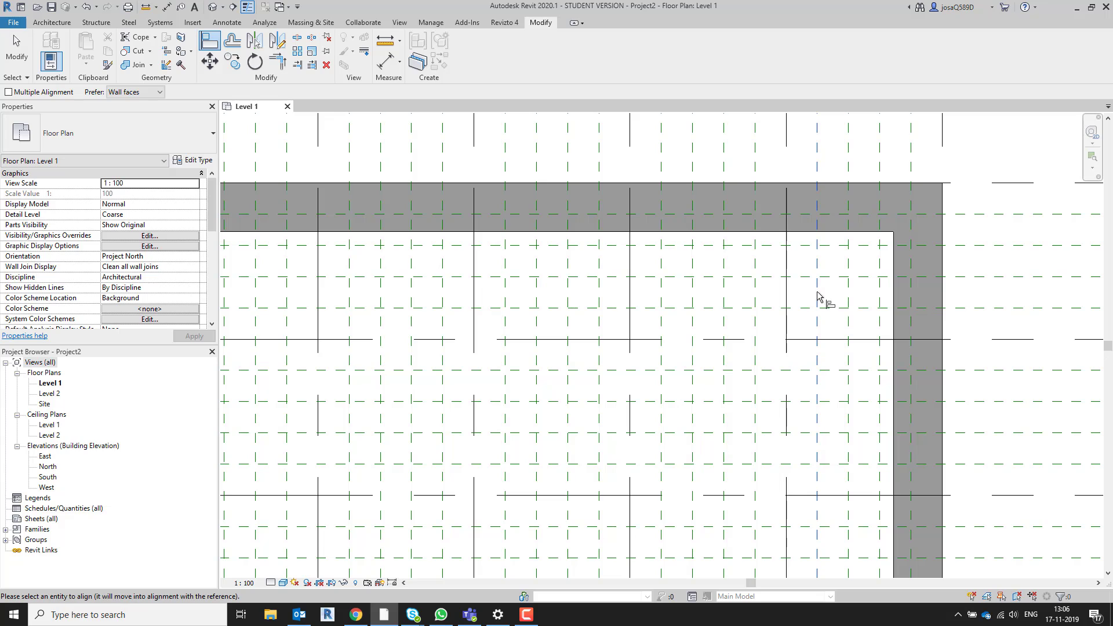
click(941, 294)
- Align the lower face of the upper wing's horizontal wall at grid E with the second reference plane below grid D
scroll(850, 335, down, 4)
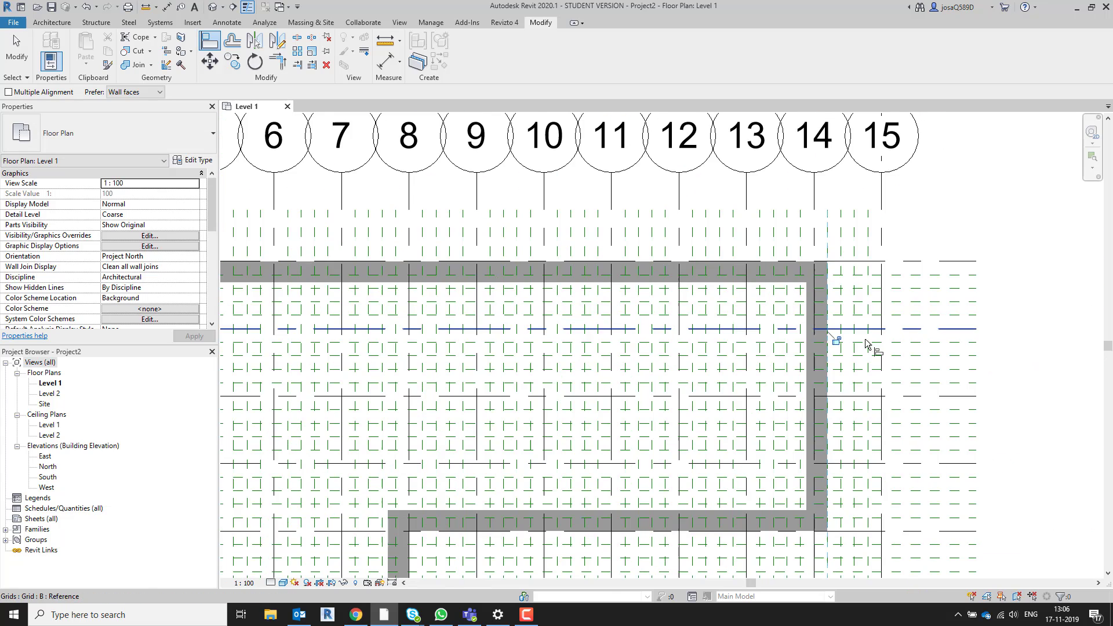
middle_drag(877, 396, 934, 309)
scroll(668, 381, up, 6)
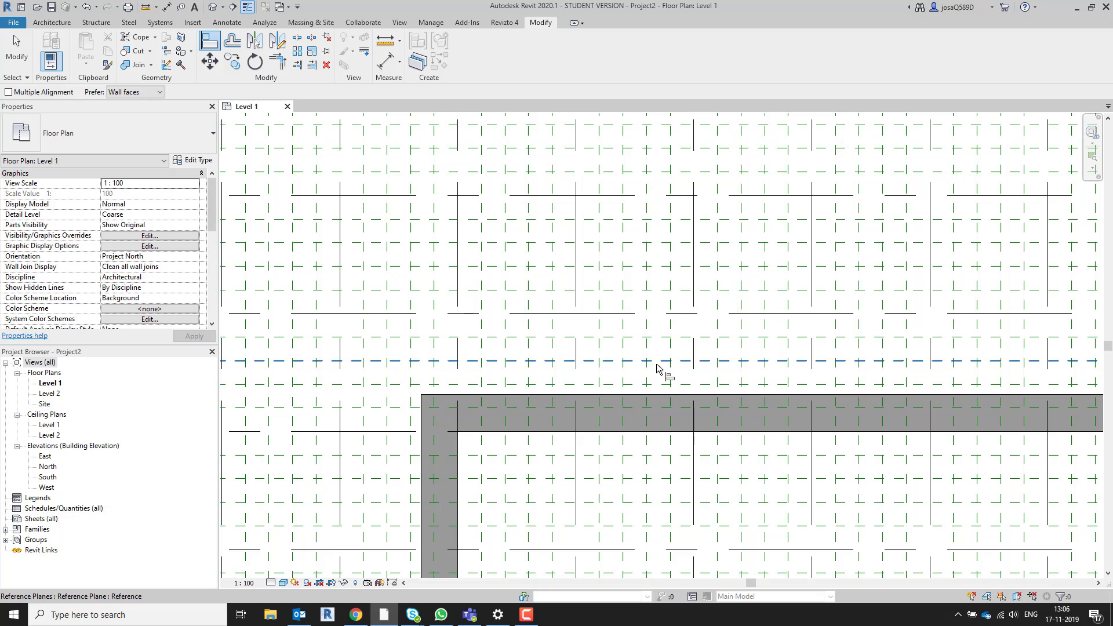
click(658, 365)
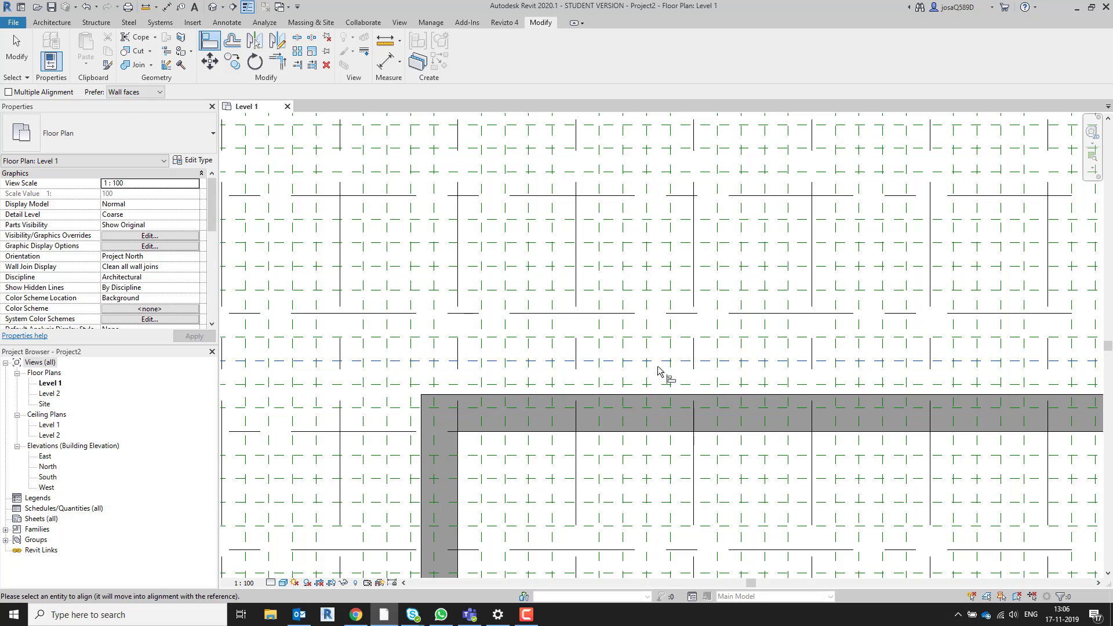
click(656, 433)
- Align the outer face of the long vertical wall at grid 8 with the first reference plane past grid 7
scroll(670, 417, down, 5)
scroll(736, 369, up, 3)
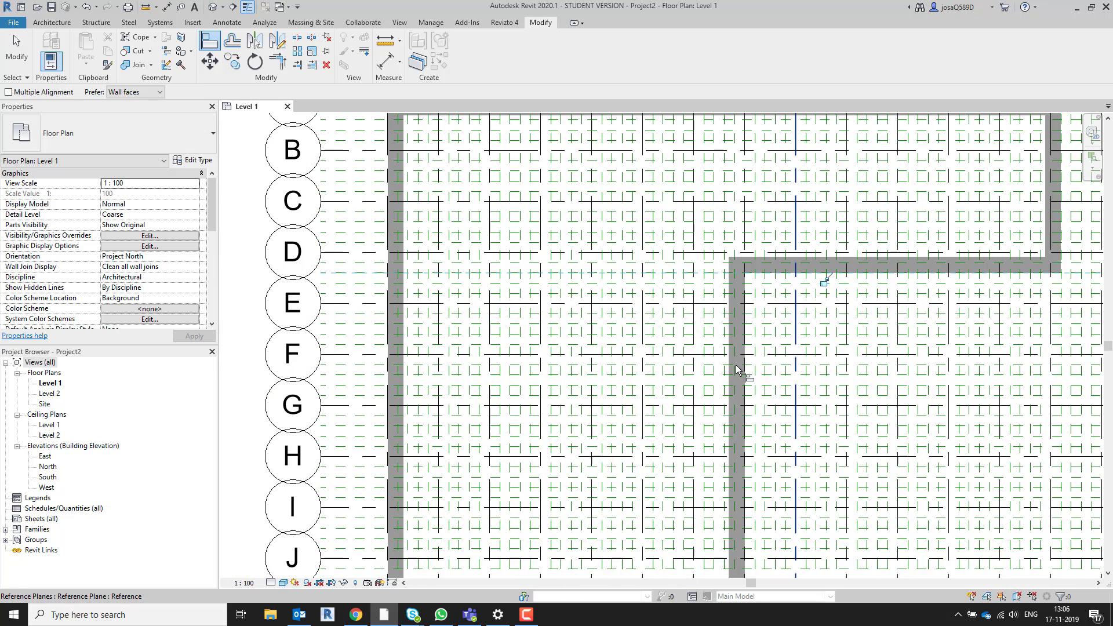
scroll(717, 364, up, 3)
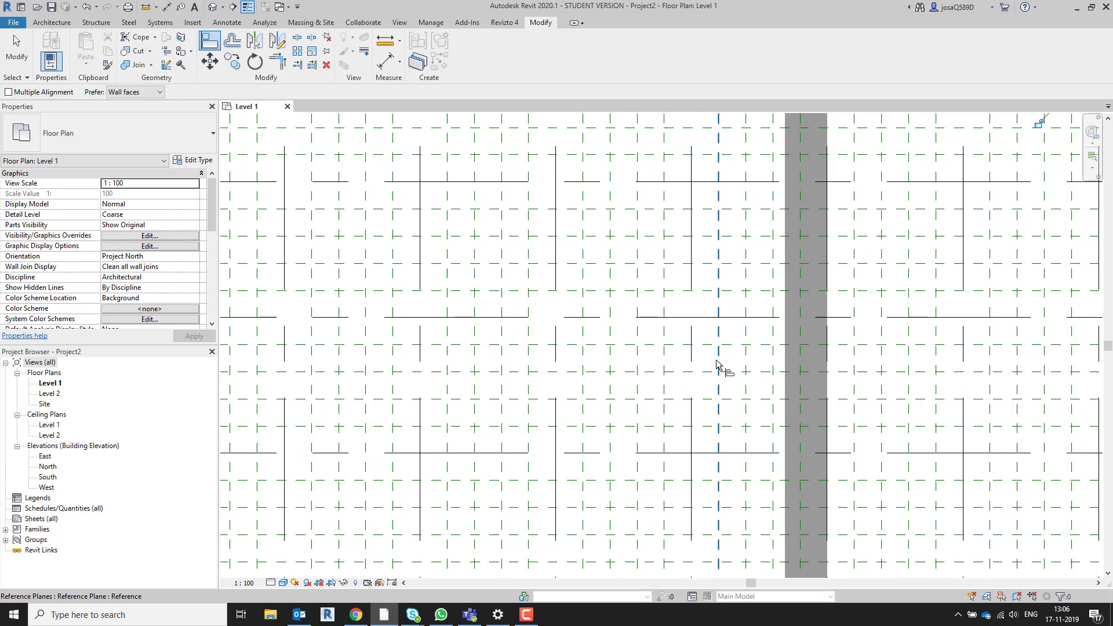
click(826, 369)
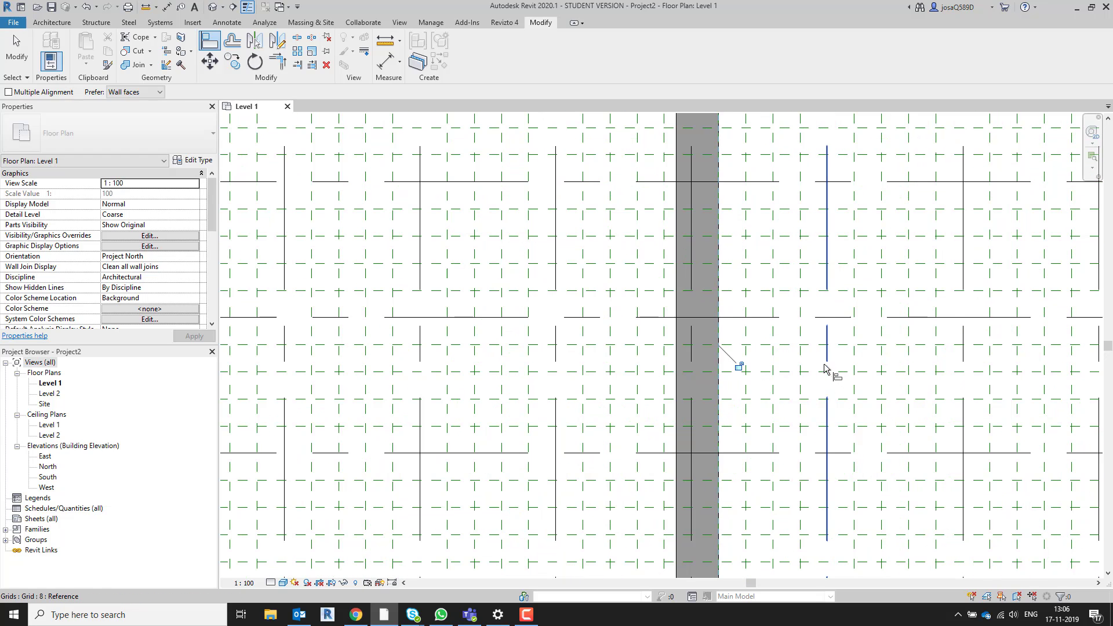
scroll(826, 369, down, 4)
scroll(831, 373, up, 2)
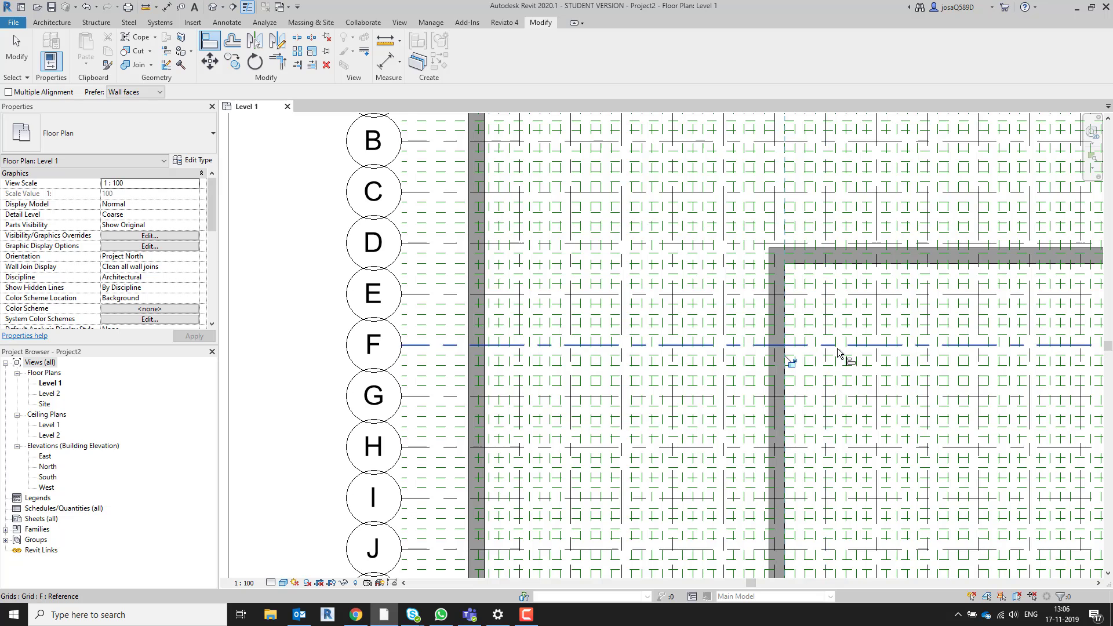
- Review the whole L-shaped wall outline against the grids, reference planes and overall dimensions
scroll(835, 371, down, 3)
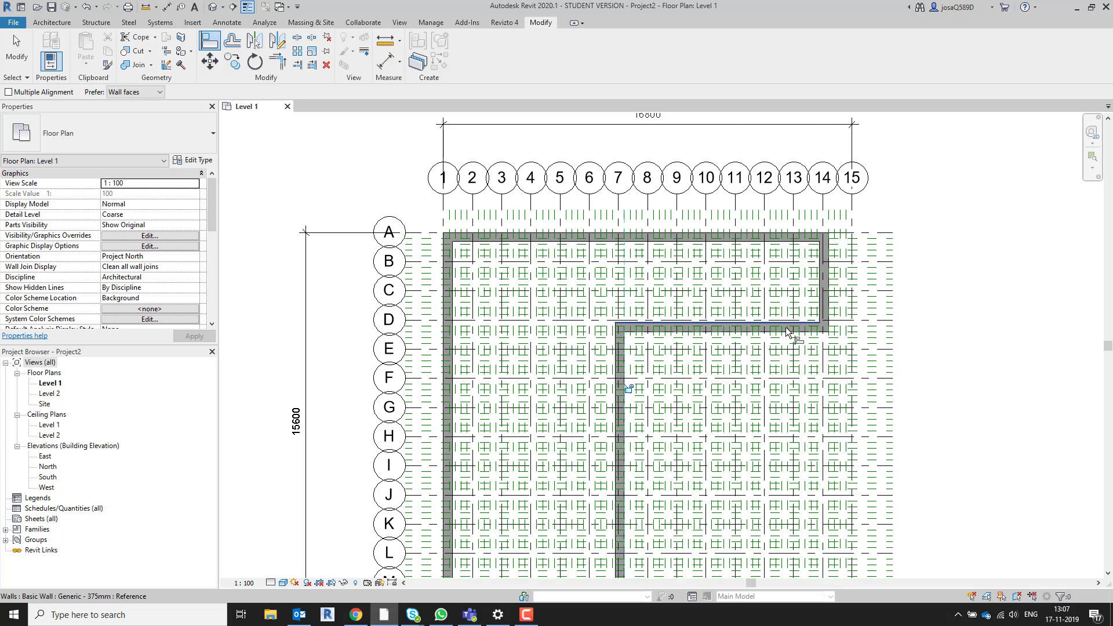
scroll(792, 326, down, 1)
scroll(790, 321, up, 3)
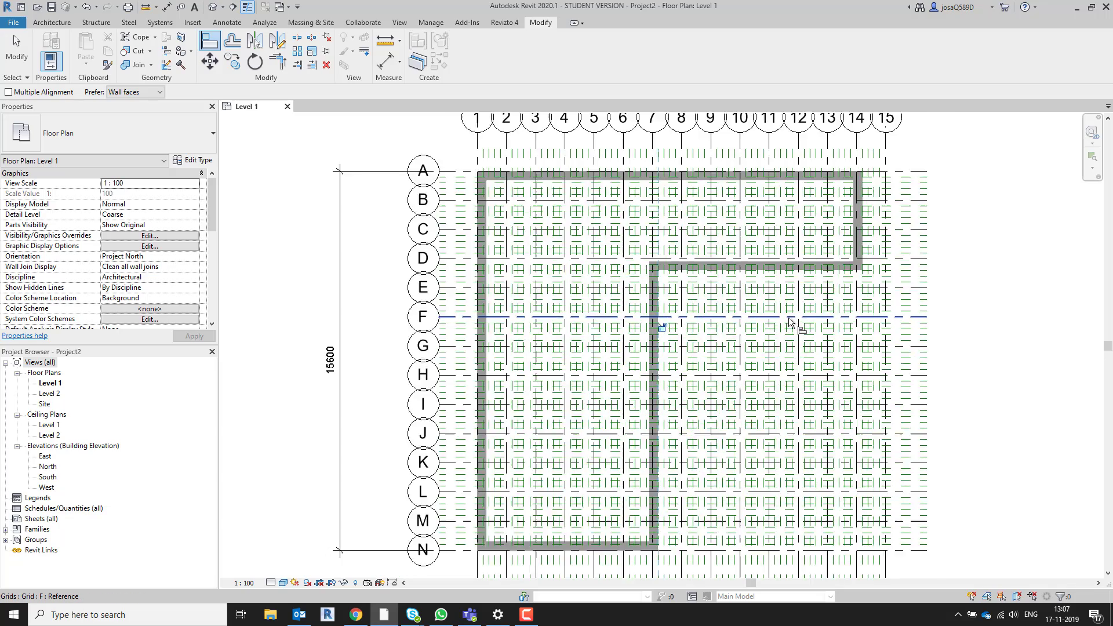
scroll(812, 319, down, 2)
scroll(811, 318, up, 1)
scroll(776, 403, down, 4)
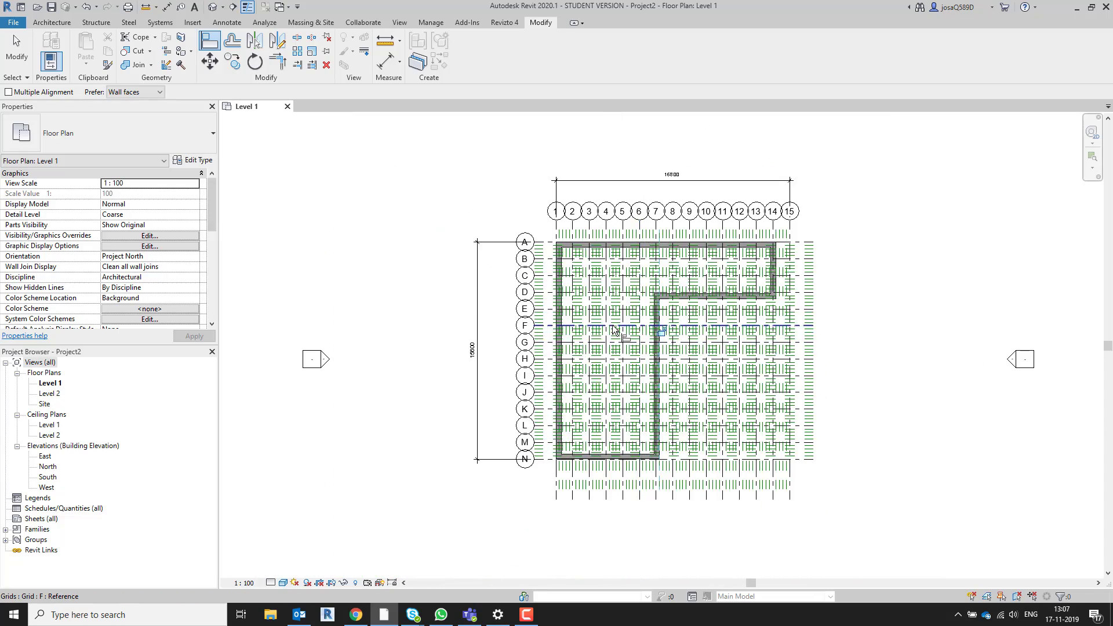
scroll(610, 326, up, 2)
scroll(696, 220, down, 2)
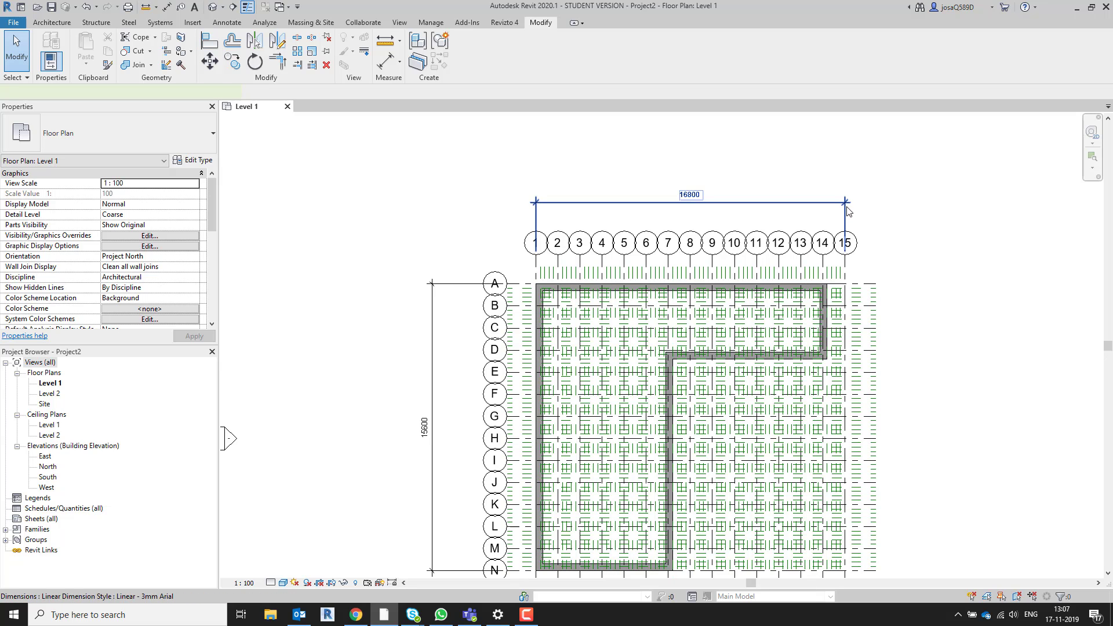
- Edit the witness lines of the overall horizontal dimension to add the east wall's outer face
click(845, 206)
click(614, 52)
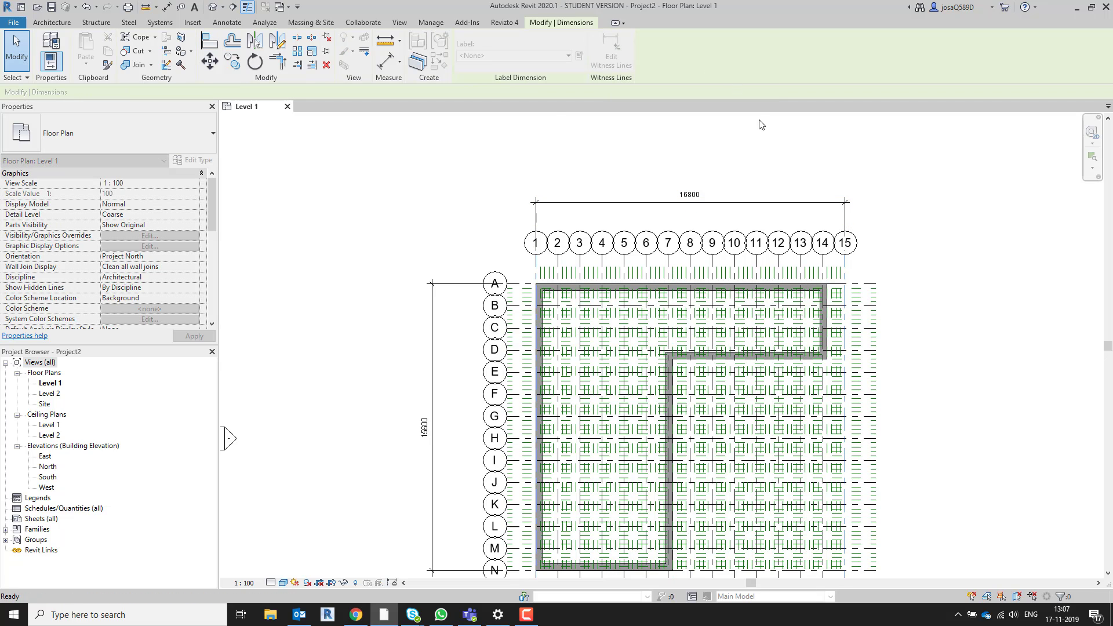
scroll(829, 305, up, 2)
scroll(829, 306, up, 2)
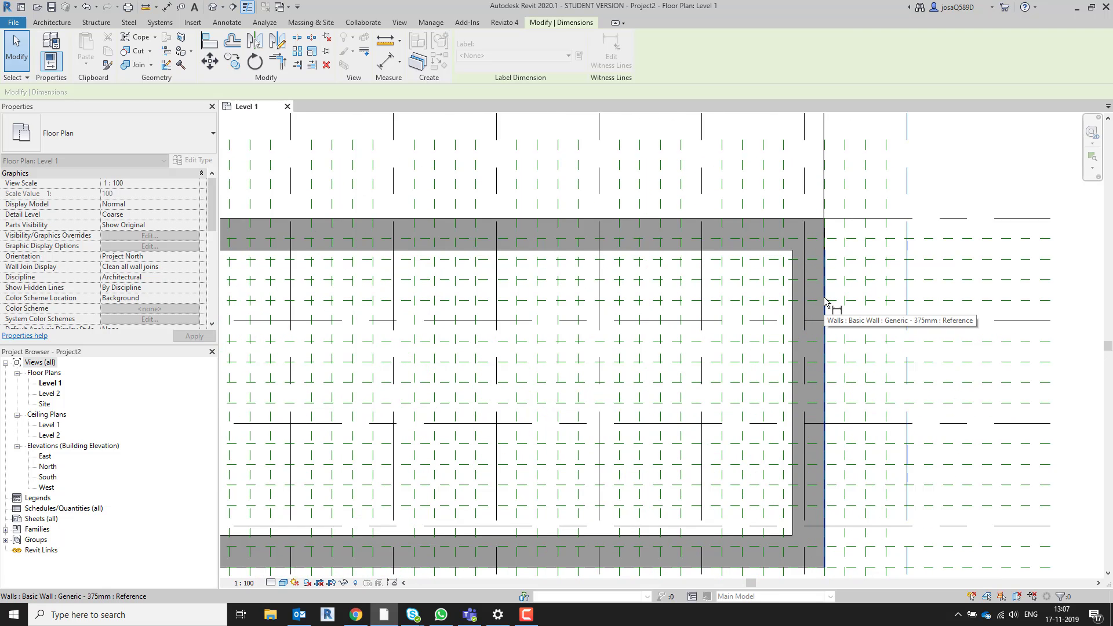
click(827, 239)
scroll(824, 174, down, 3)
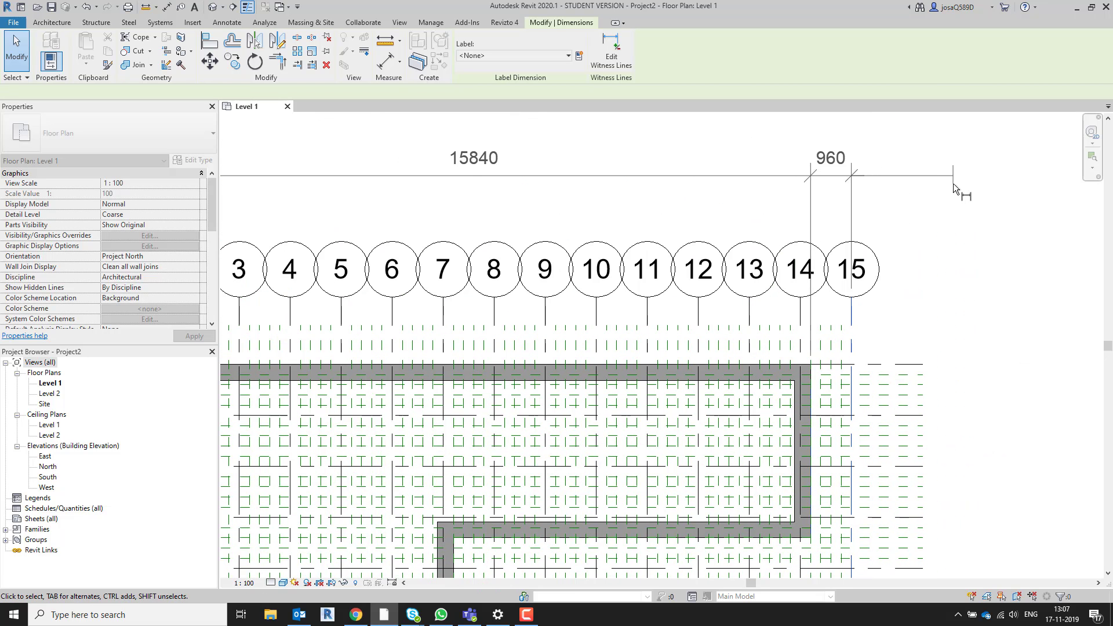
click(953, 183)
- Remove the grid 15 witness line from the overall horizontal dimension so it ends at the east wall's outer face
click(628, 47)
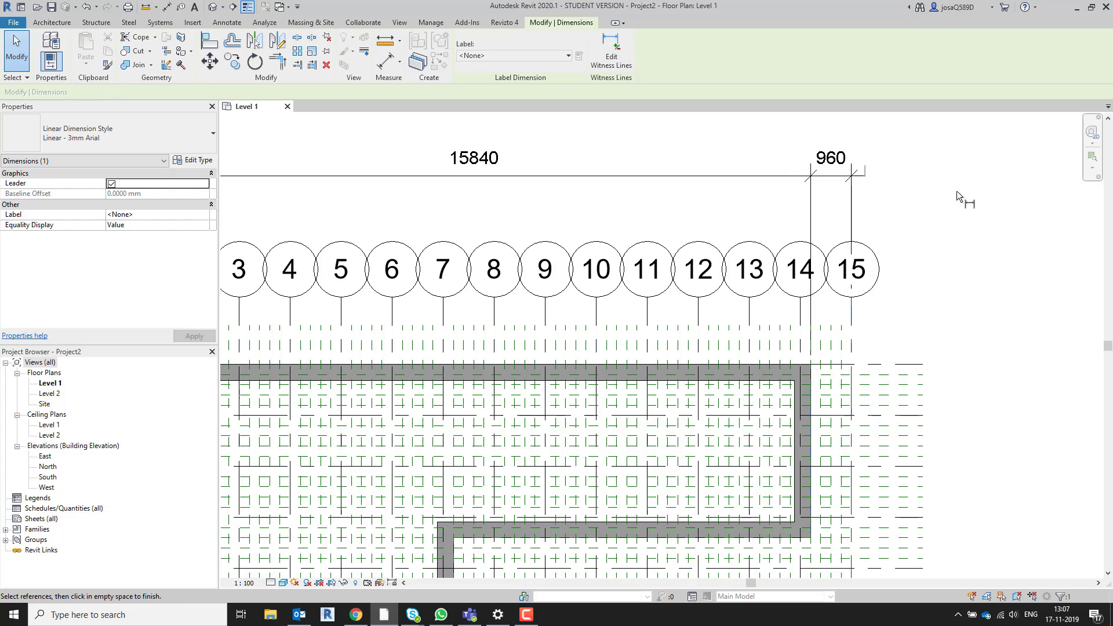
click(851, 333)
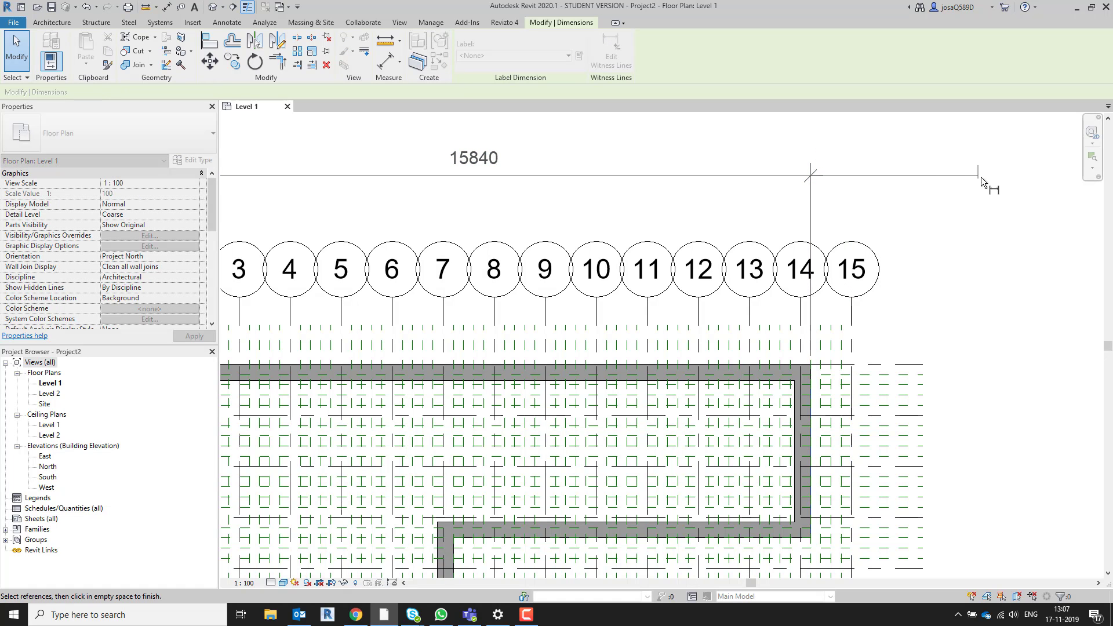
click(934, 236)
scroll(763, 258, down, 4)
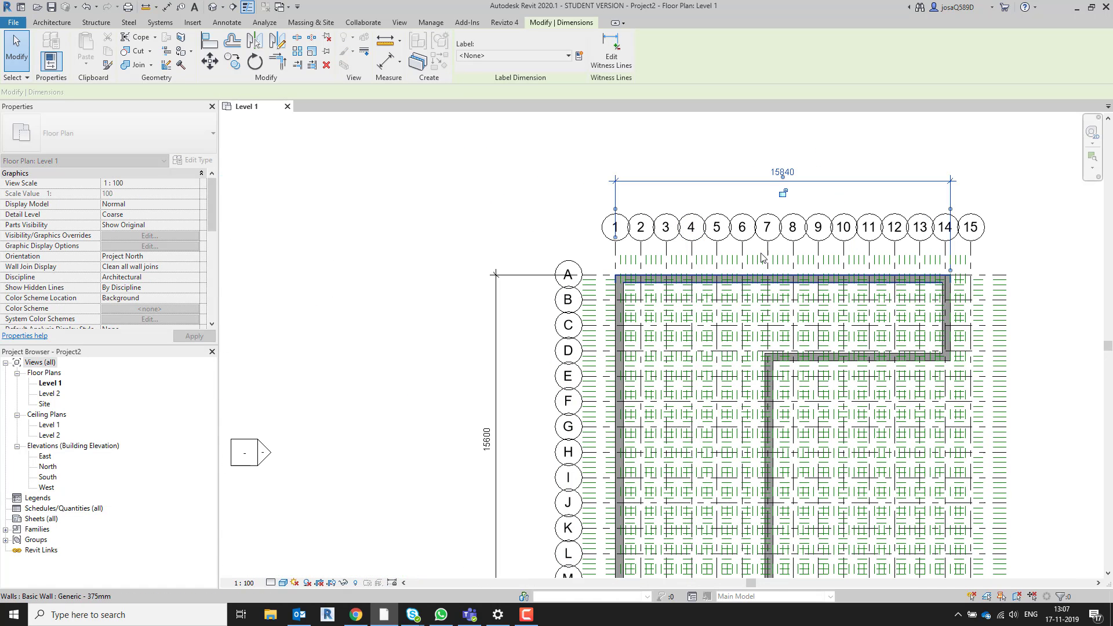
scroll(764, 181, up, 3)
click(790, 182)
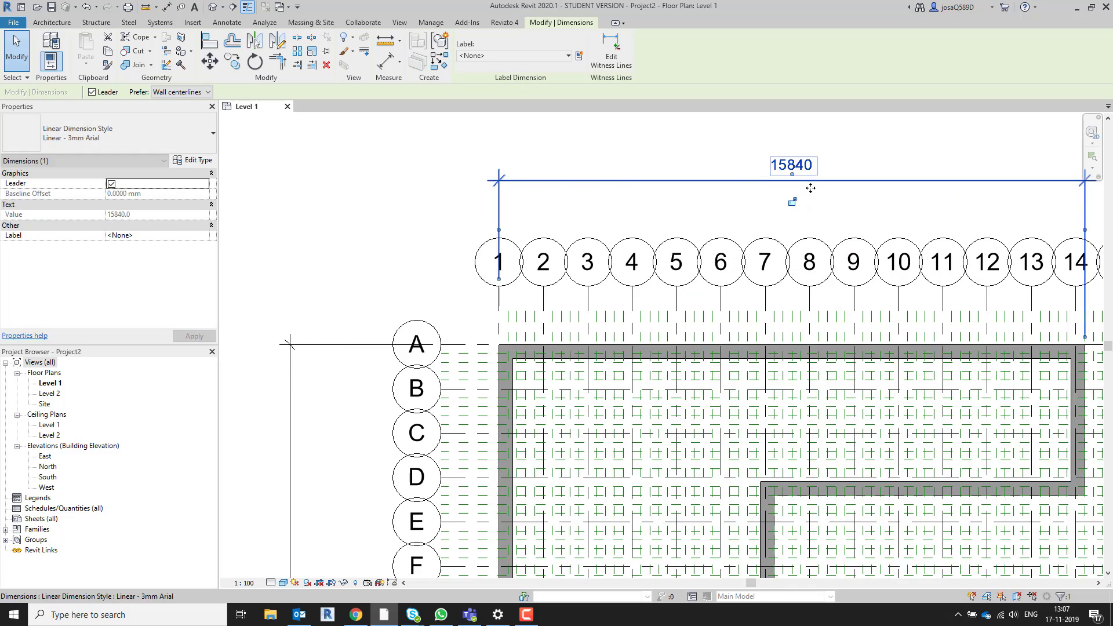
scroll(811, 188, up, 1)
middle_drag(810, 188, 779, 192)
- Place an aligned dimension below the plan between the outer faces of the lower wing's two long vertical walls
scroll(769, 199, down, 5)
middle_drag(640, 409, 634, 256)
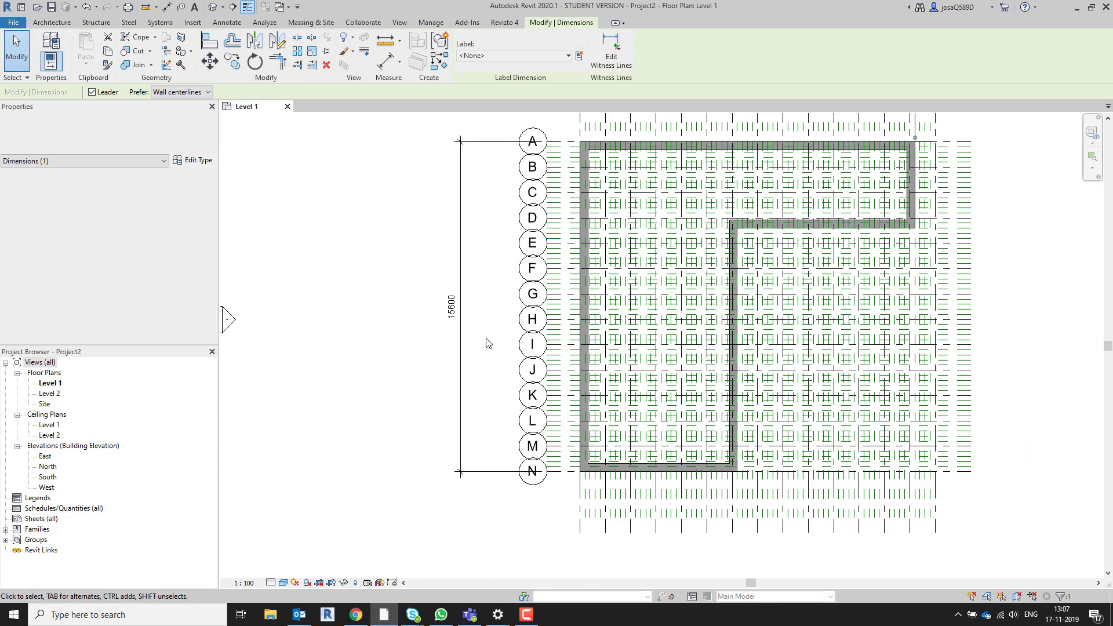
scroll(607, 466, up, 2)
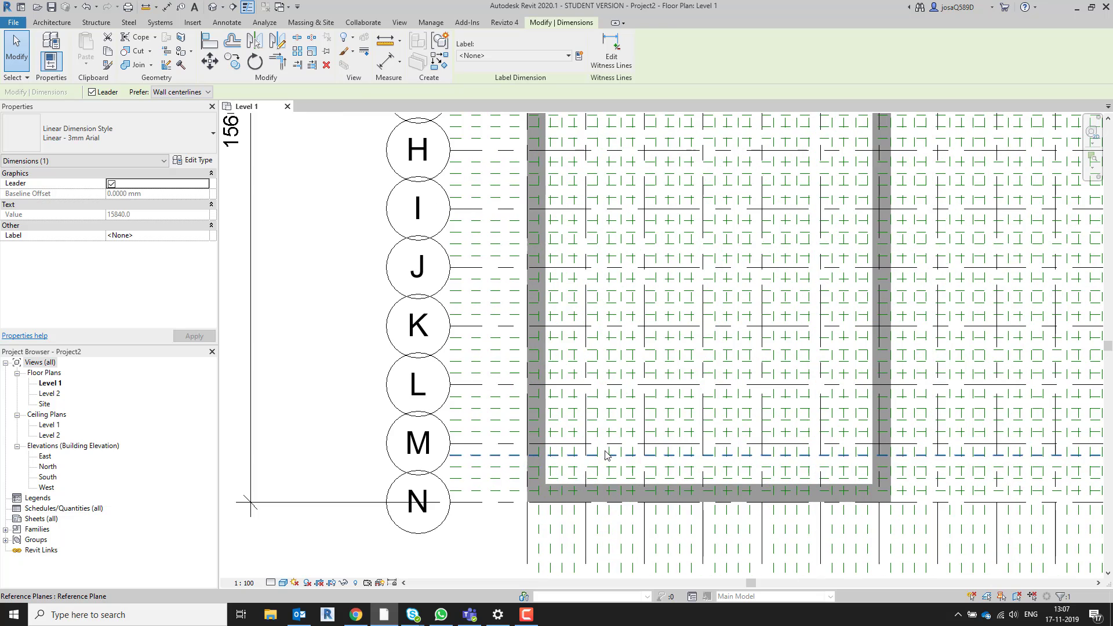
key(d)
key(i)
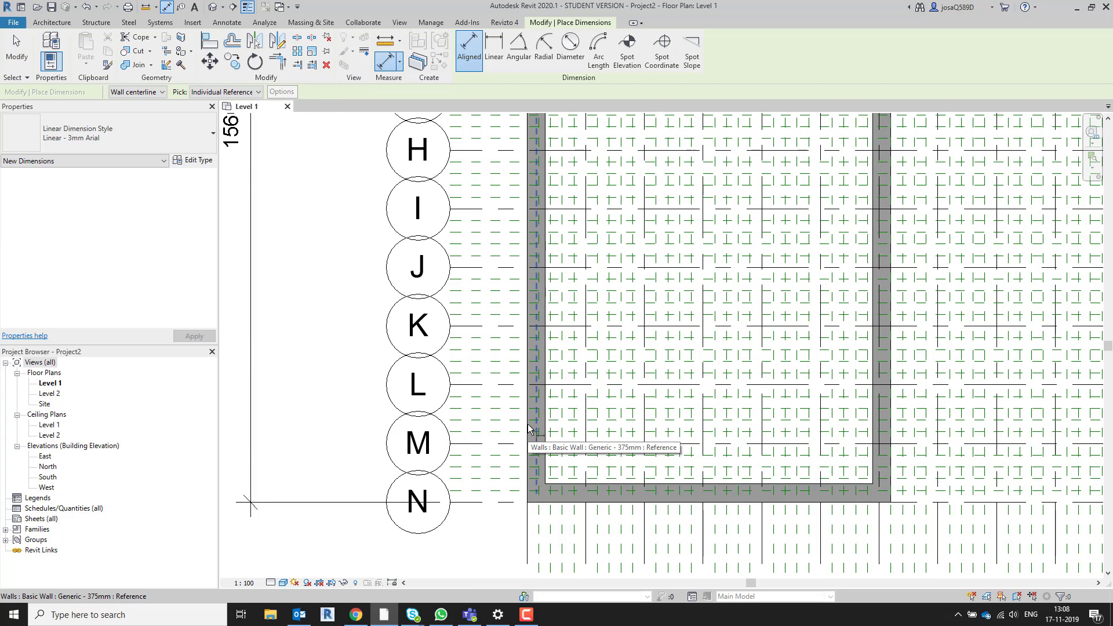
key(Tab)
key(Tab)
key(Tab)
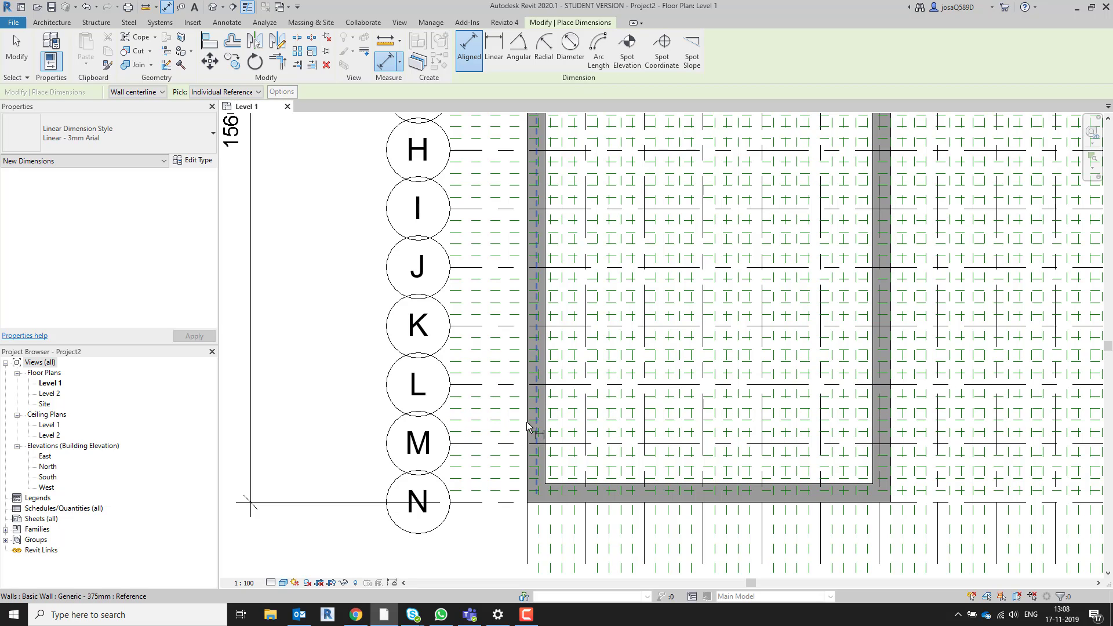
key(Tab)
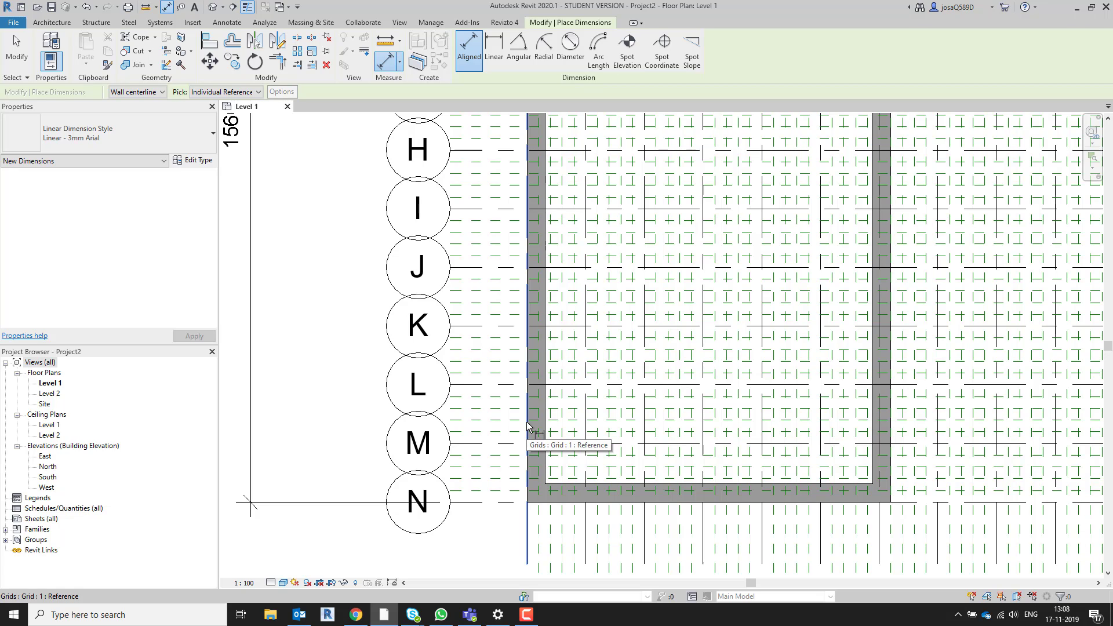
key(Tab)
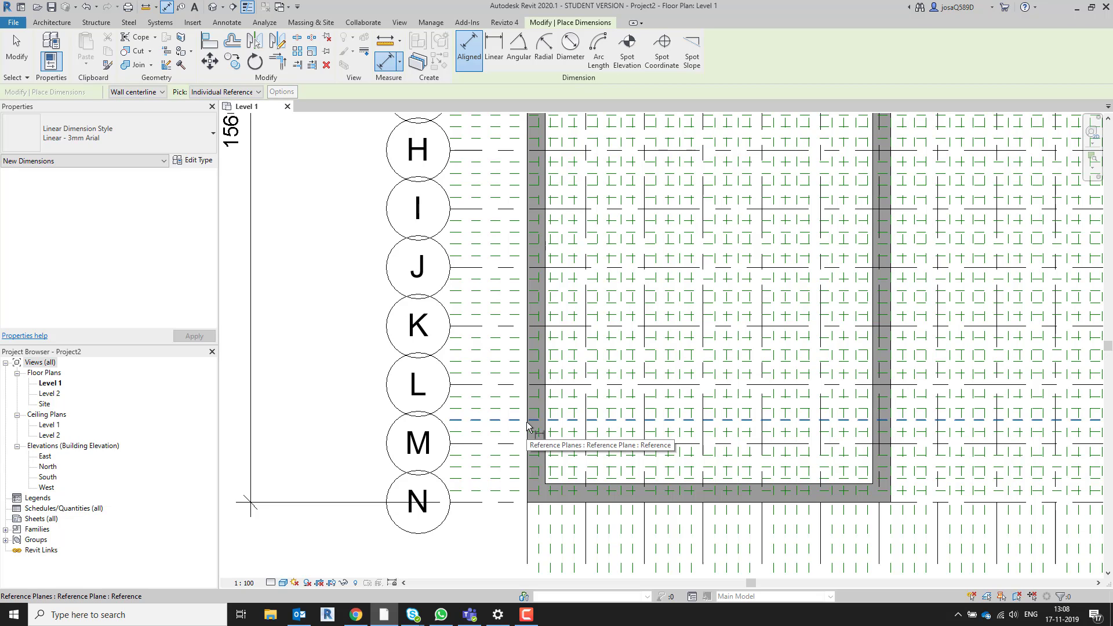
key(Tab)
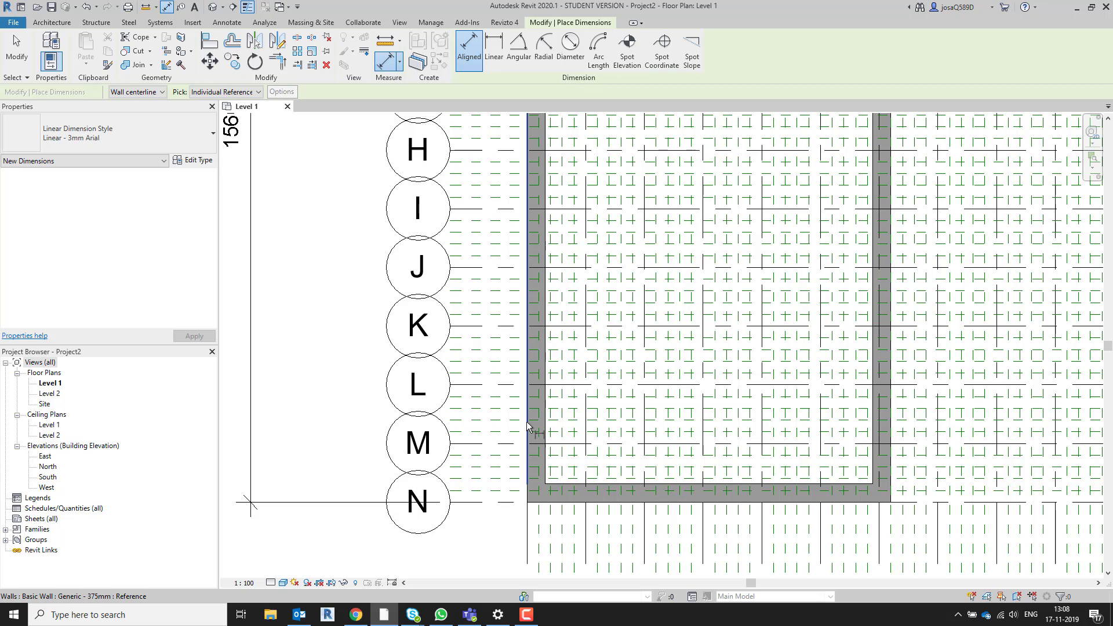
click(529, 427)
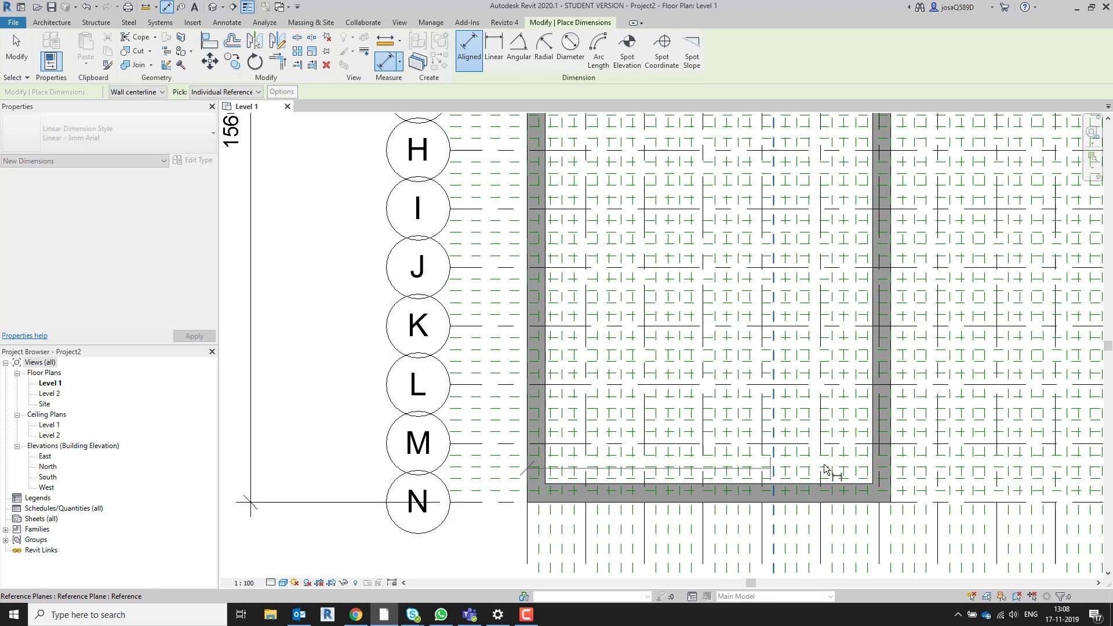
click(892, 425)
scroll(865, 489, down, 3)
middle_drag(826, 484, 823, 351)
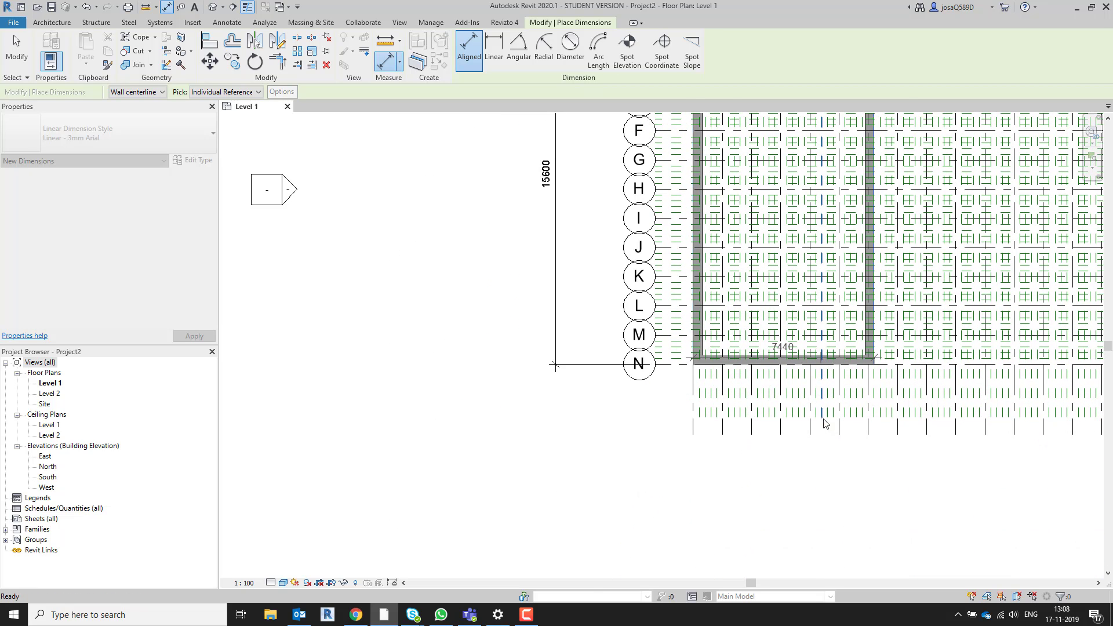
click(850, 473)
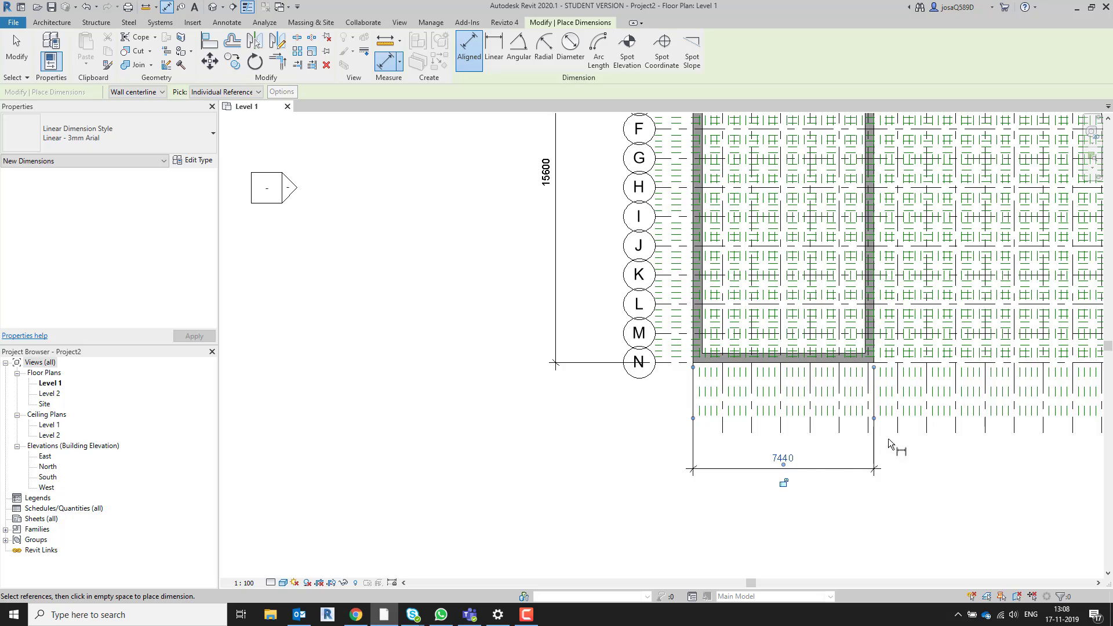
- Place an aligned dimension beside the plan between the outer faces of the upper wing's two long horizontal walls
scroll(901, 429, down, 1)
middle_drag(916, 418, 565, 489)
scroll(661, 244, up, 3)
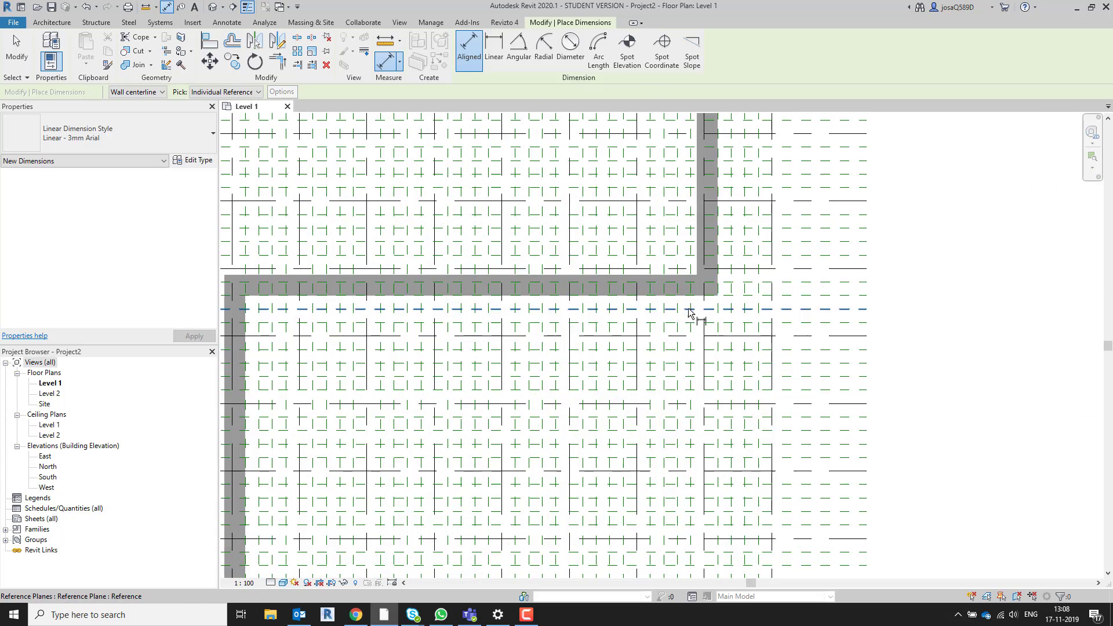
scroll(676, 318, down, 2)
scroll(530, 423, down, 1)
middle_drag(531, 423, 634, 338)
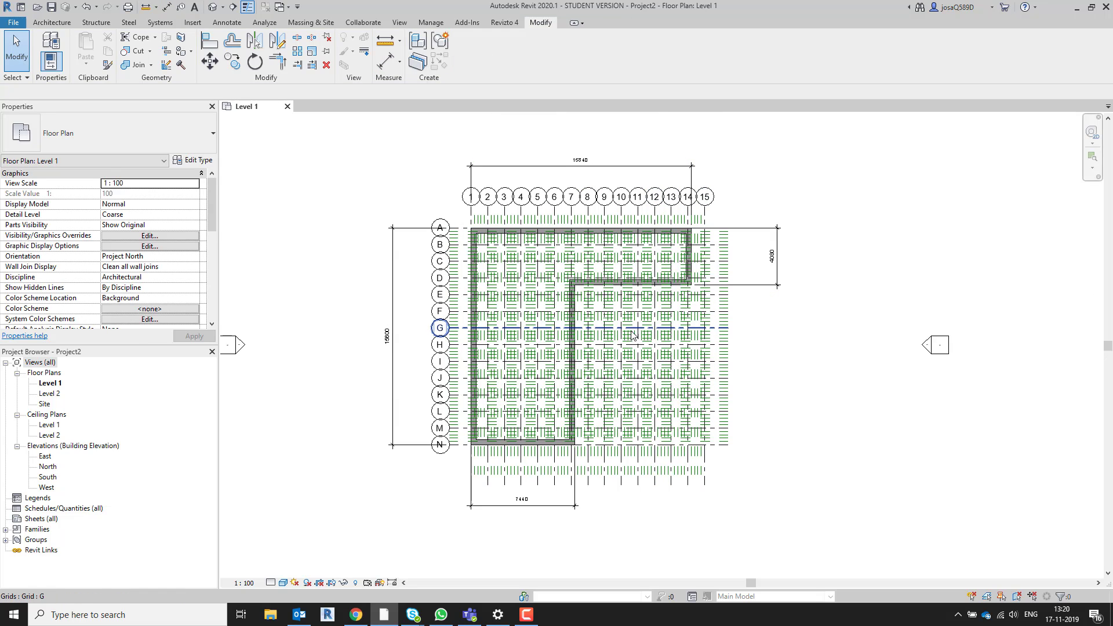
- Override the Reference Planes annotation category to halftone in the Level 1 floor plan
scroll(618, 331, down, 1)
scroll(615, 302, up, 3)
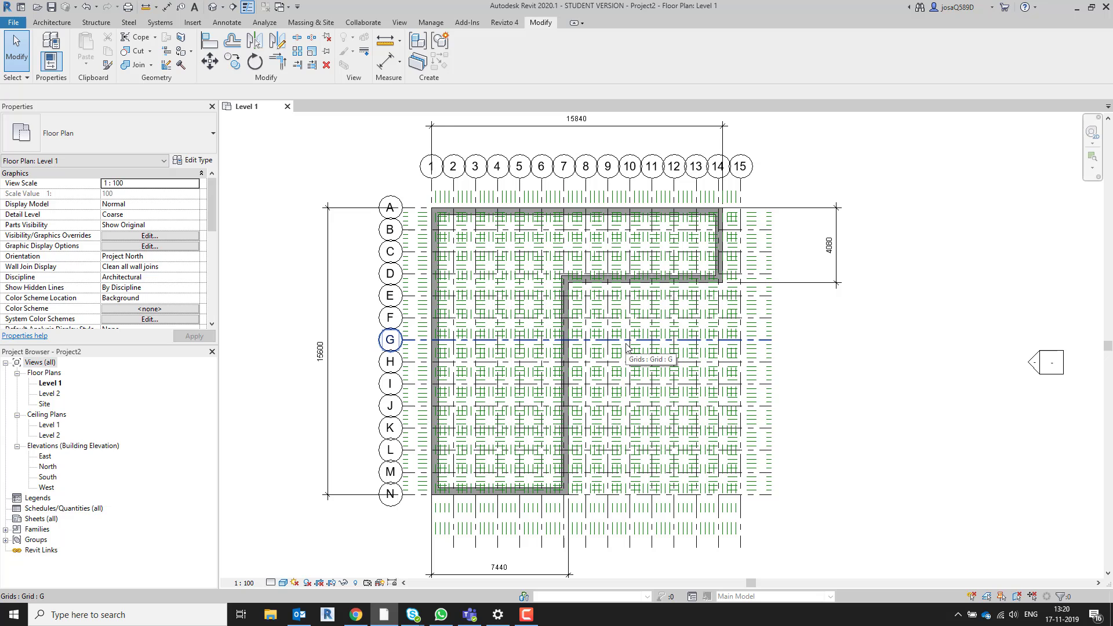
key(v)
key(v)
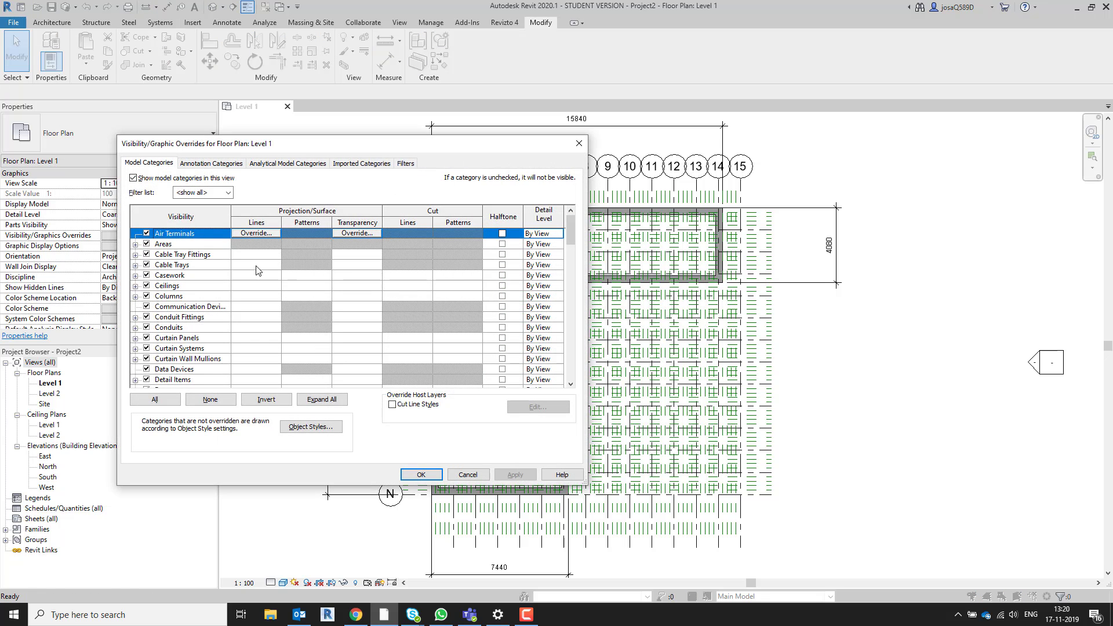
click(213, 164)
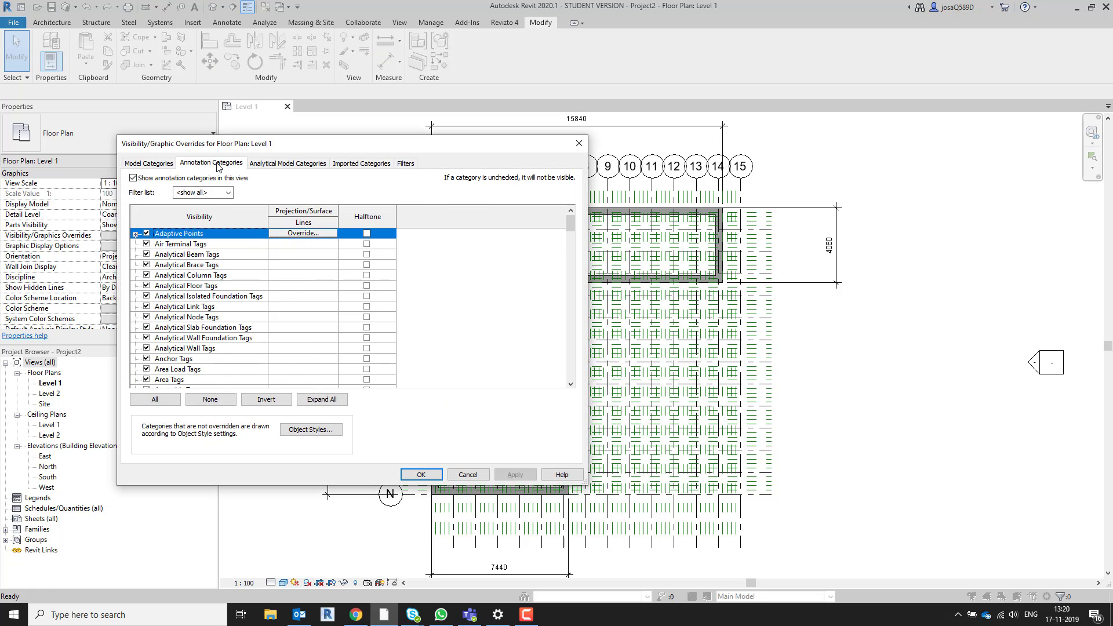
click(196, 287)
key(r)
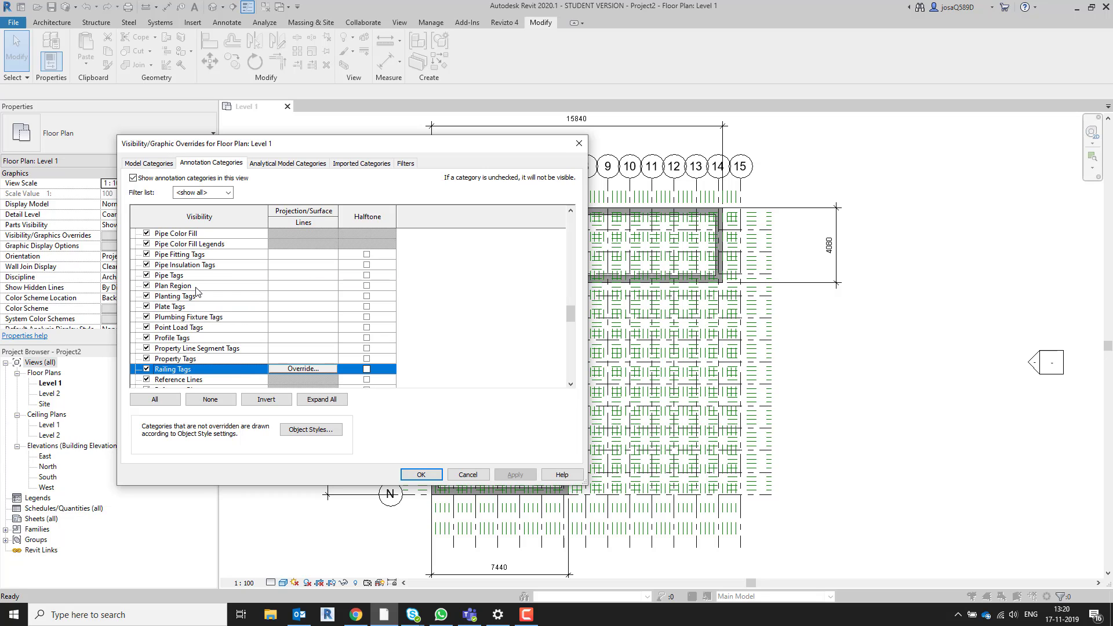
scroll(196, 288, down, 7)
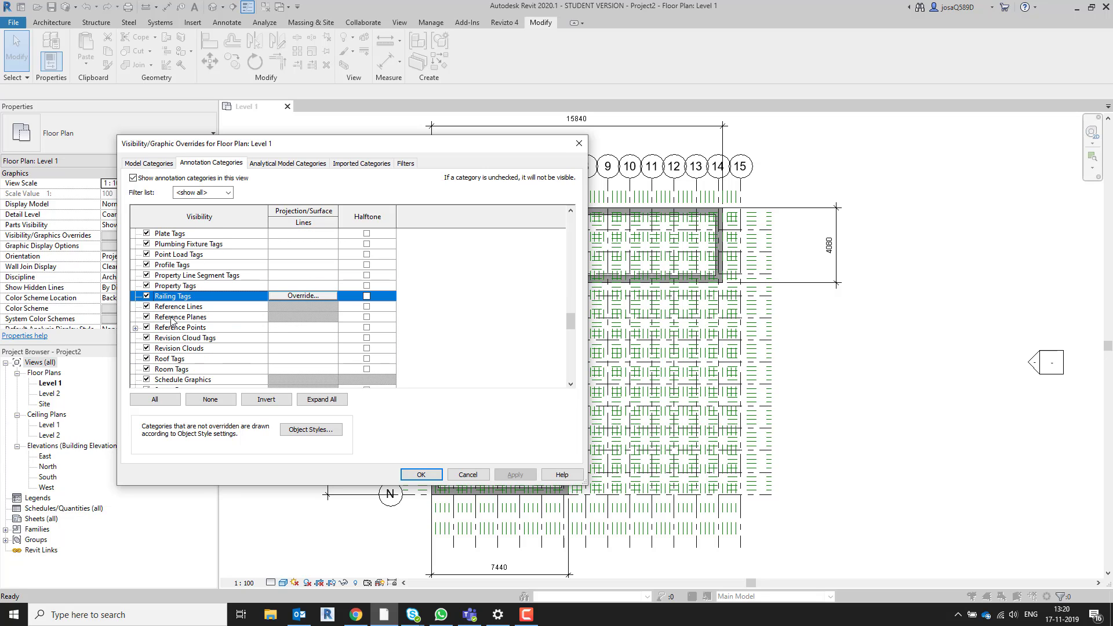
click(171, 319)
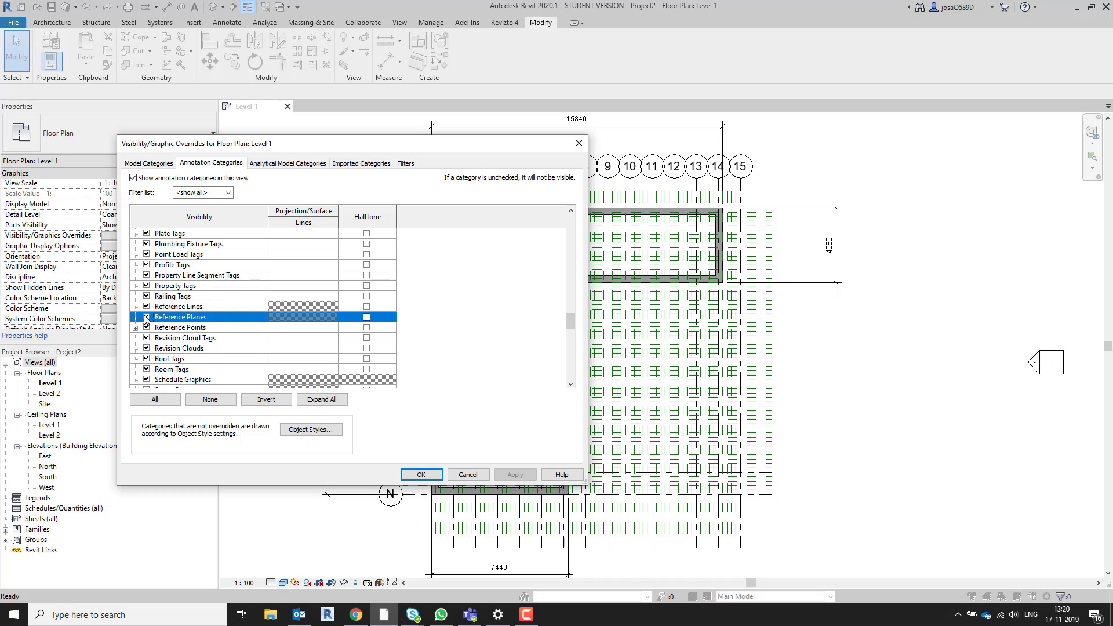
click(370, 321)
click(369, 319)
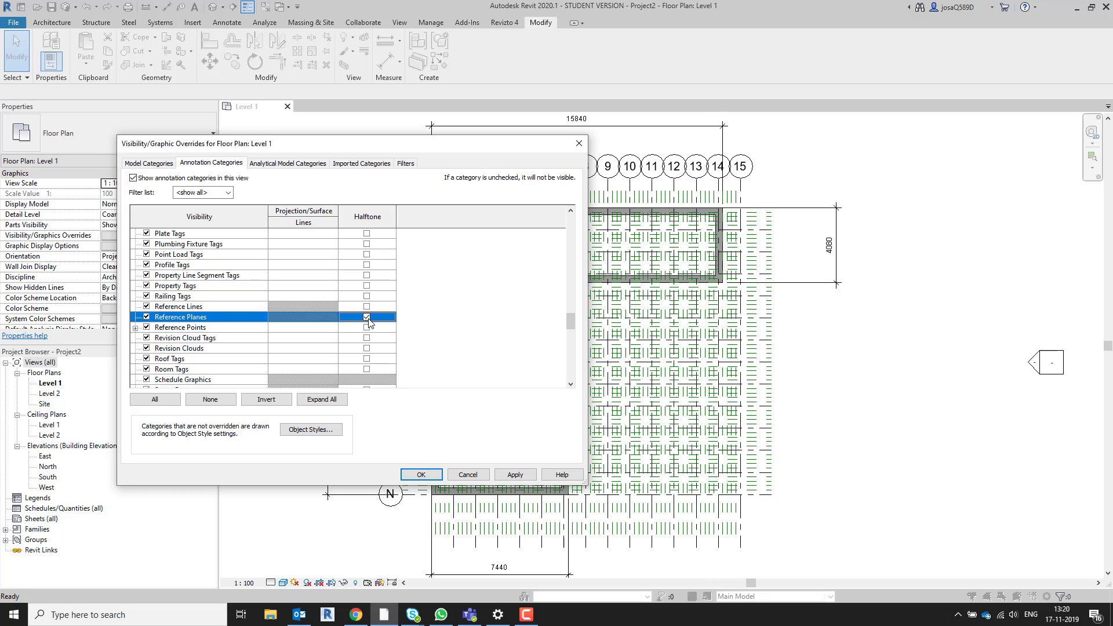
click(515, 474)
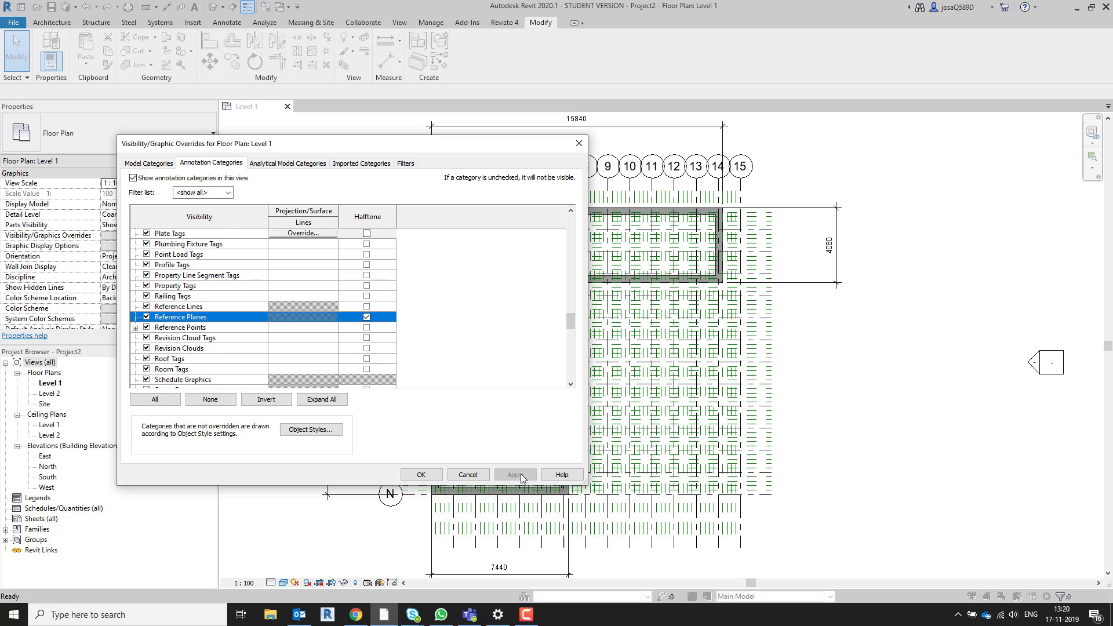
click(425, 476)
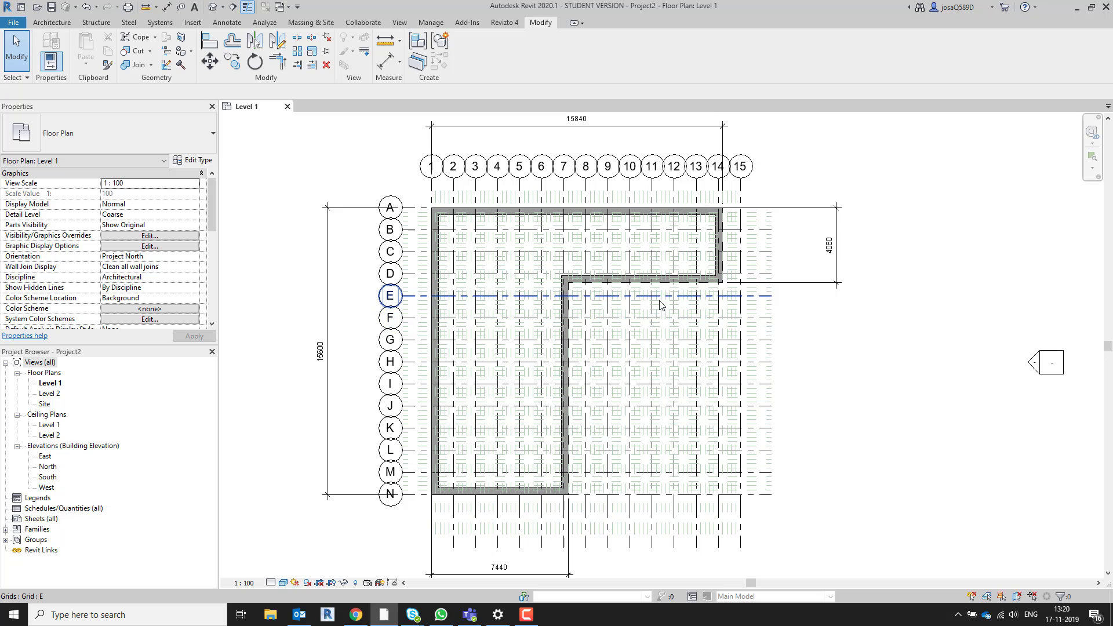
- Start an architectural floor sketch with Pick Walls boundary lines, switching off the extension into the wall core
scroll(580, 322, up, 3)
scroll(580, 322, down, 2)
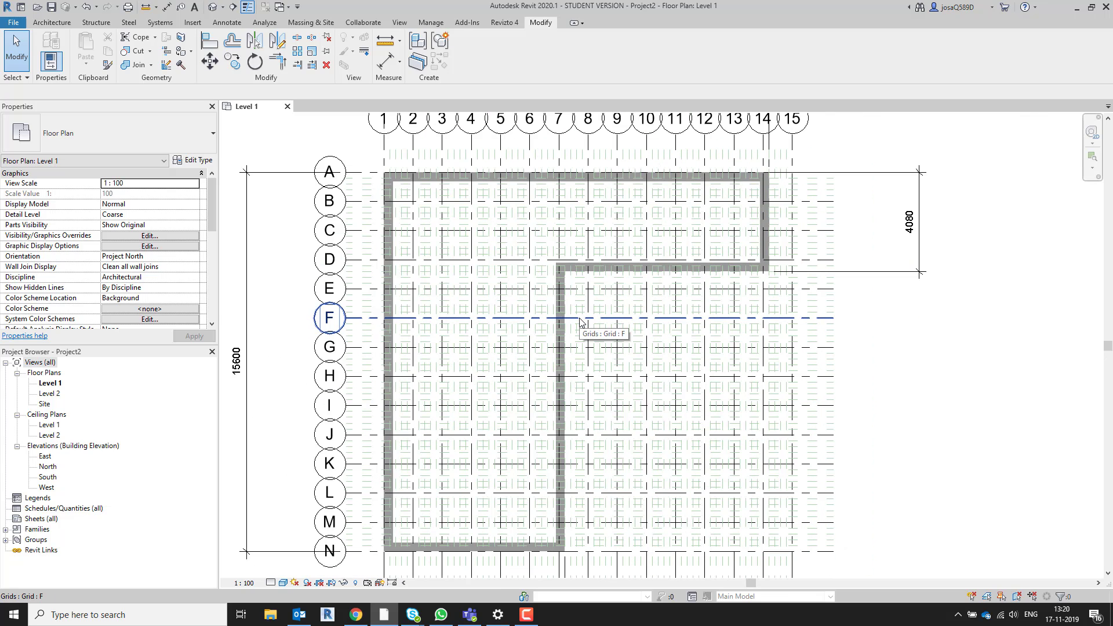
scroll(597, 300, up, 1)
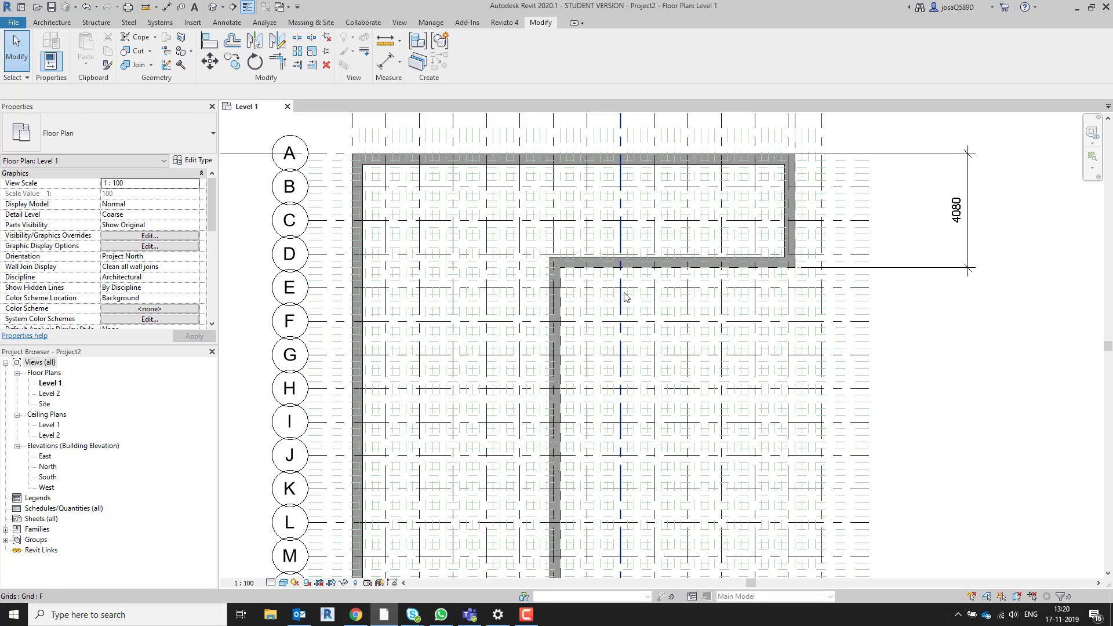
scroll(536, 283, down, 3)
middle_drag(535, 380, 595, 396)
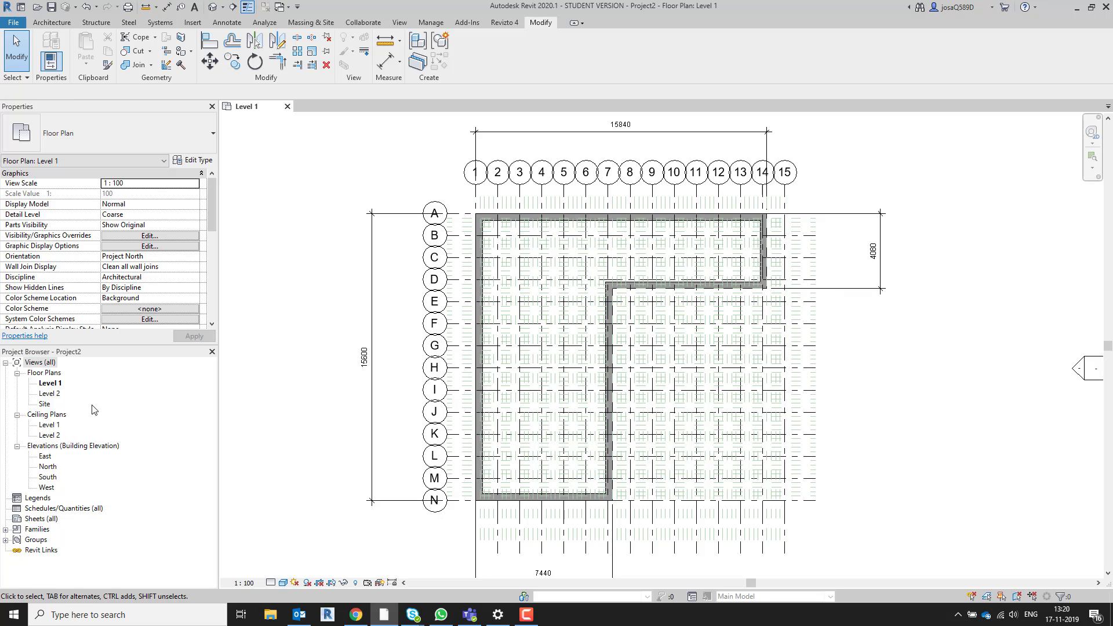
click(61, 26)
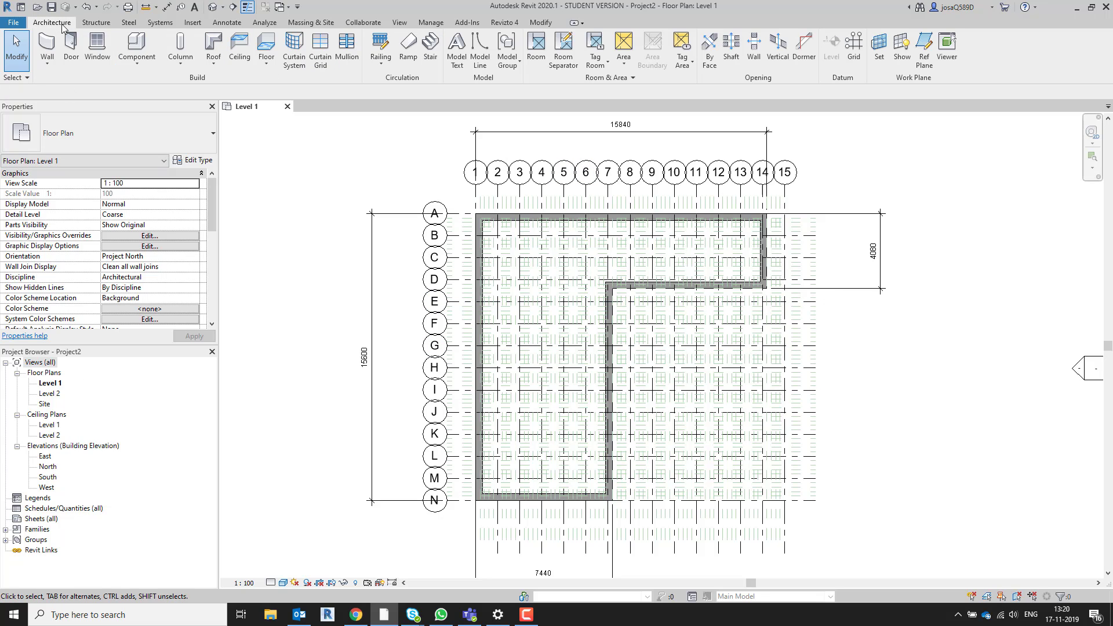
click(266, 62)
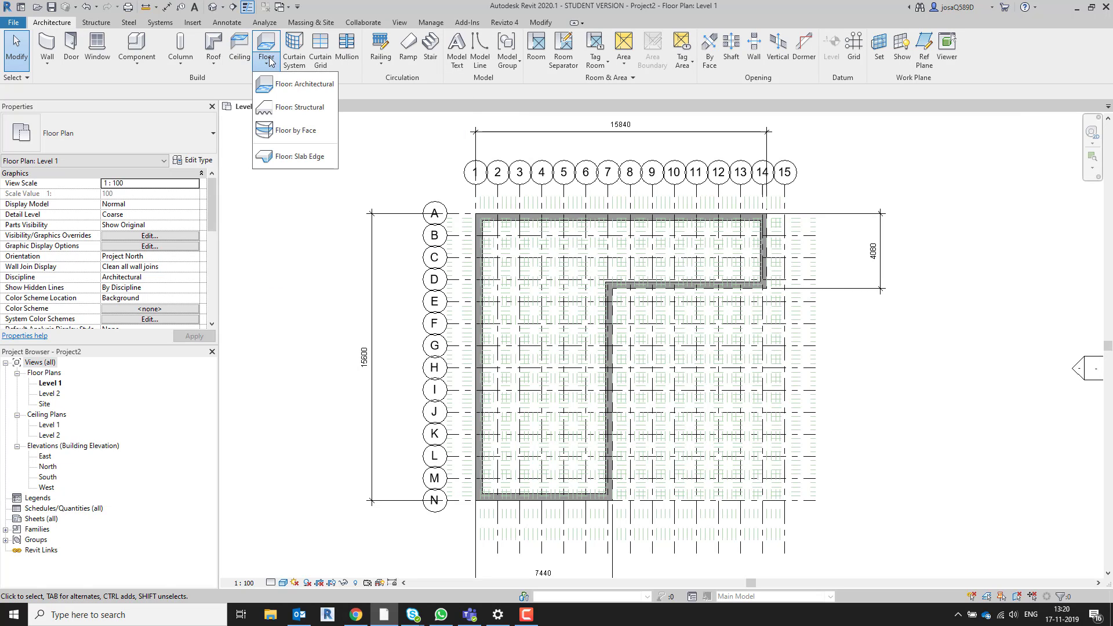
click(309, 86)
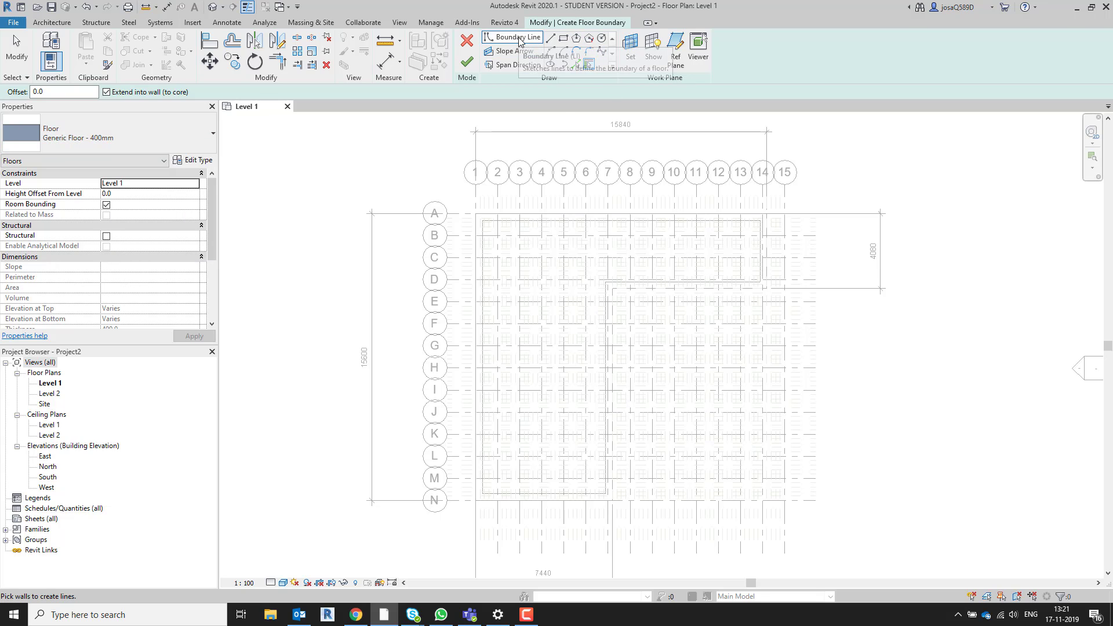
click(590, 64)
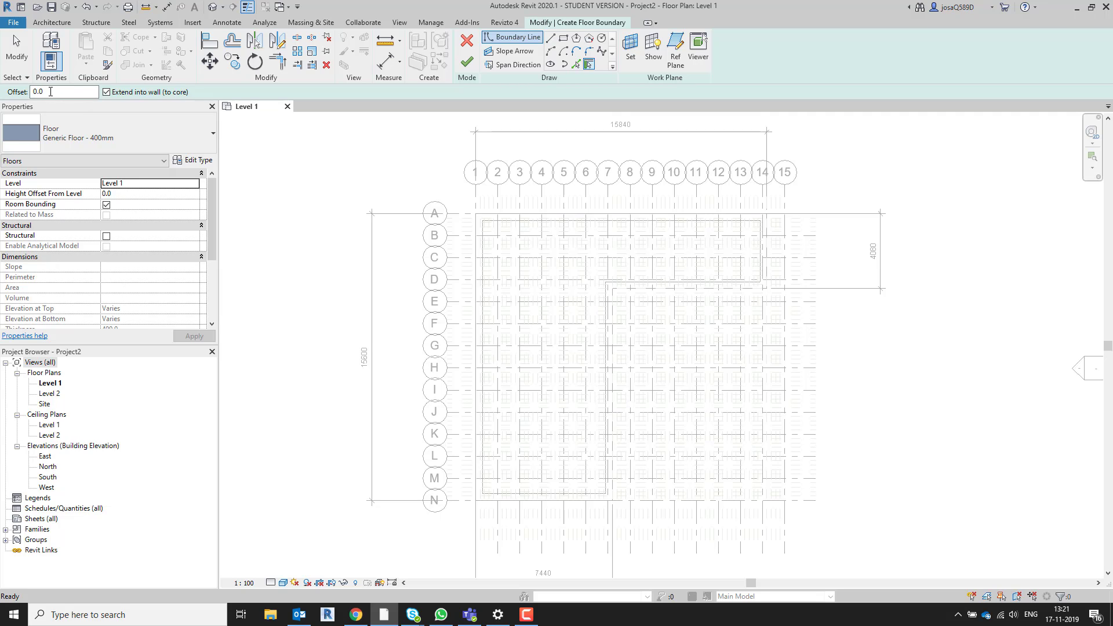
click(106, 92)
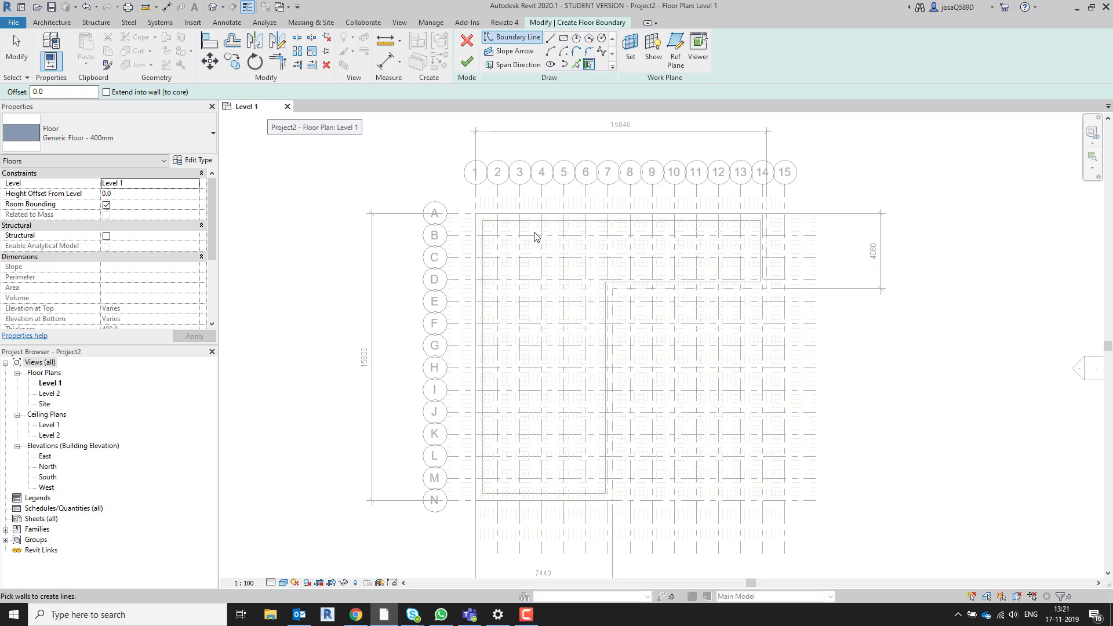
- Pick the long wall along grid A as a floor boundary and flip the line to the wall's inner face
click(587, 218)
scroll(623, 235, up, 3)
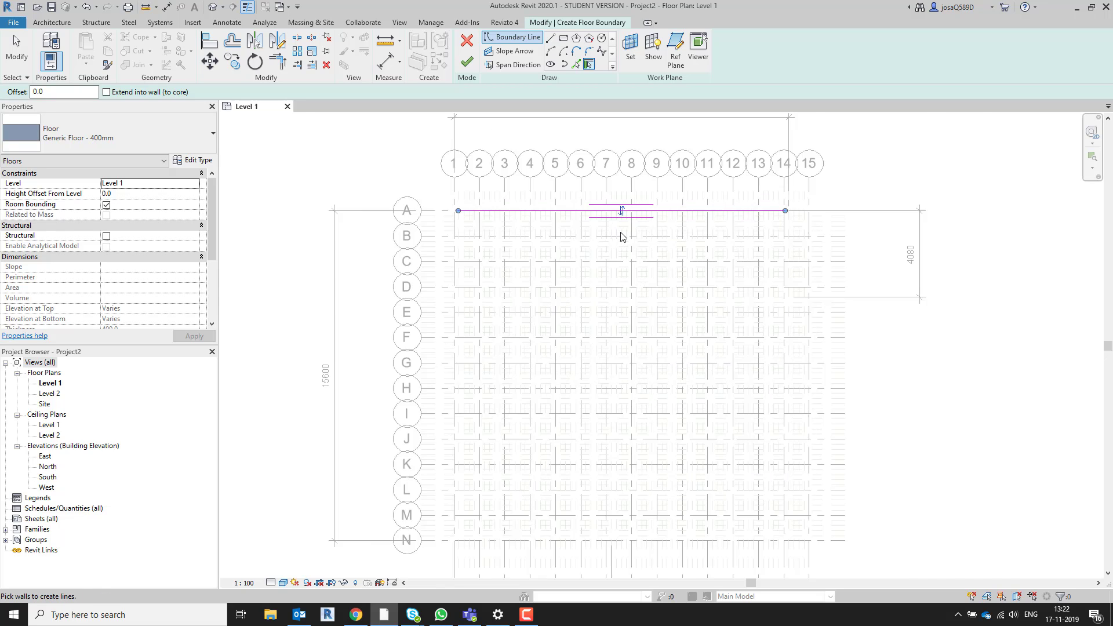
key(Tab)
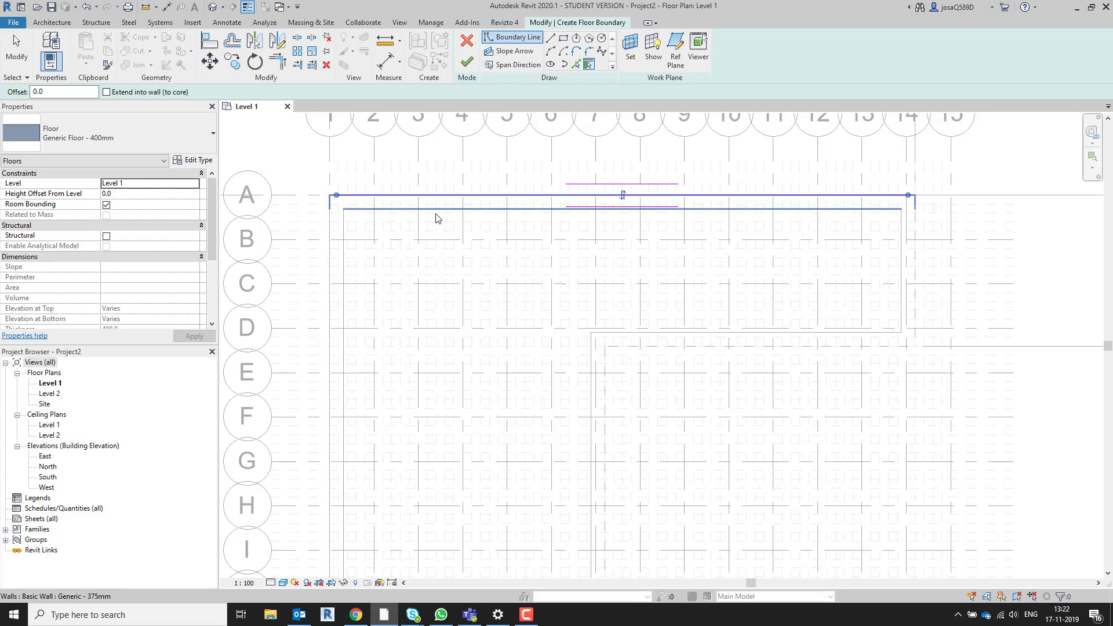
click(623, 196)
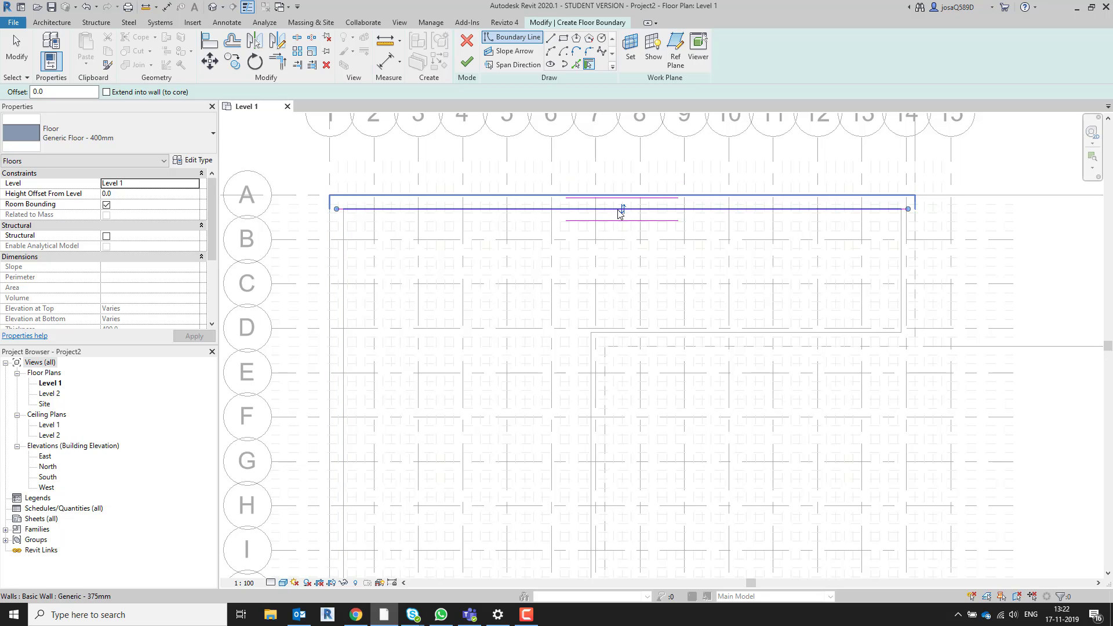
- Pick the inner faces of the remaining five walls to close the L-shaped floor boundary and finish the Generic Floor - 400mm
click(336, 287)
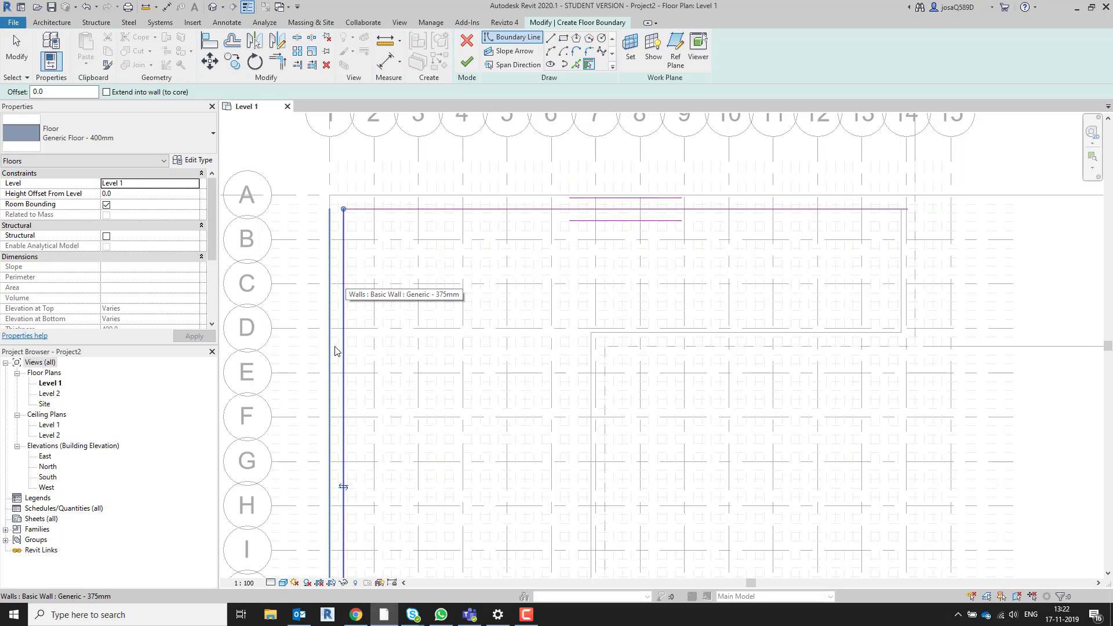
scroll(436, 415, down, 3)
middle_drag(457, 392, 481, 199)
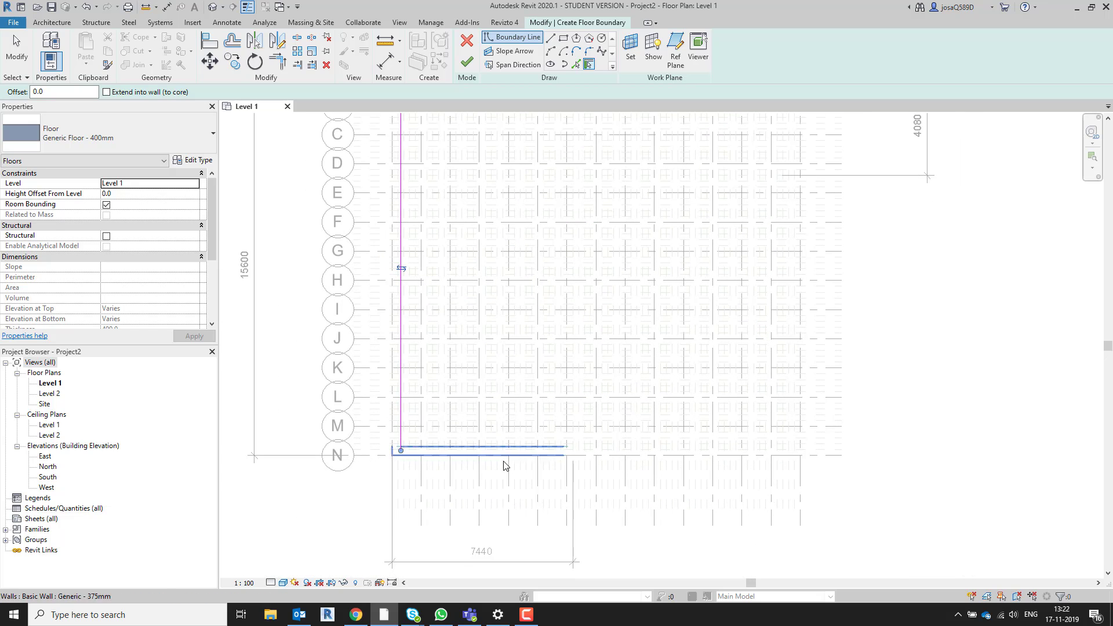
click(499, 444)
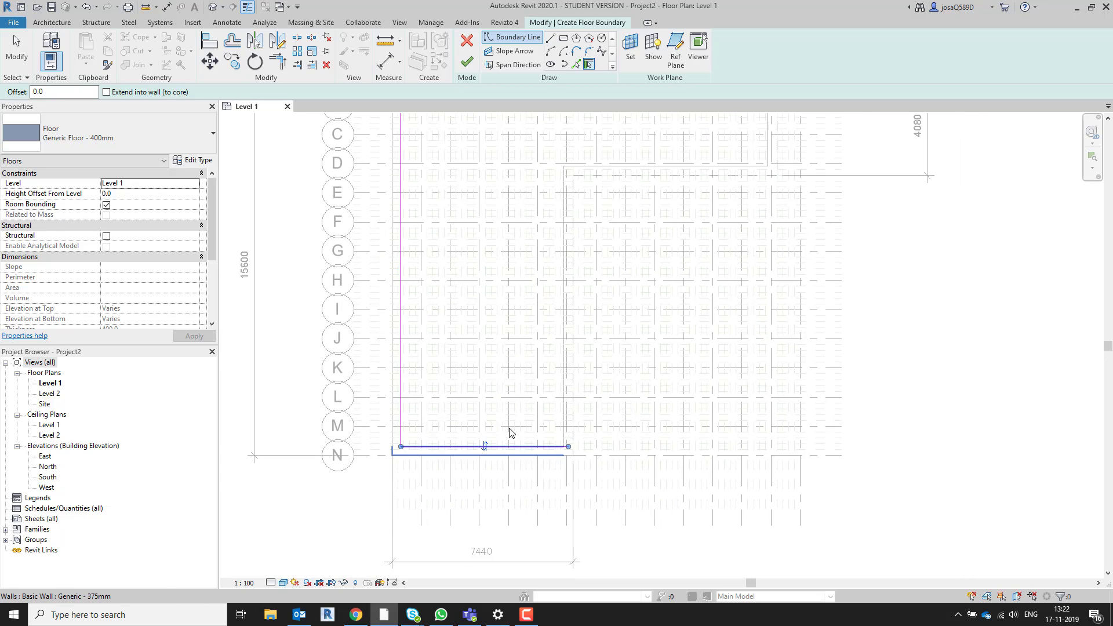
click(567, 354)
click(632, 169)
middle_drag(759, 125, 650, 254)
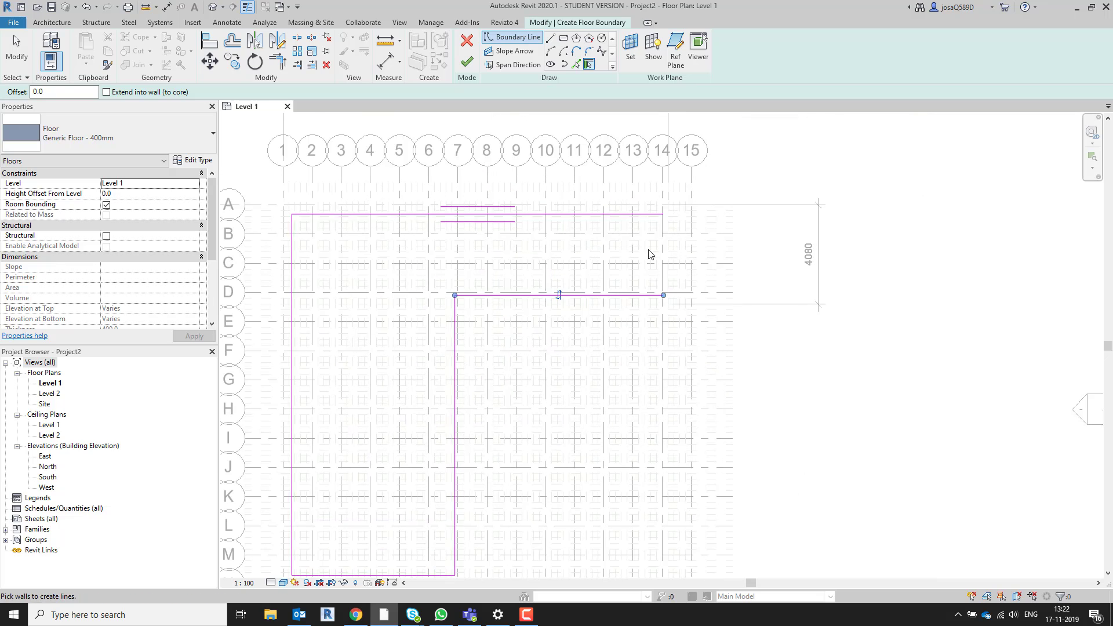
click(657, 255)
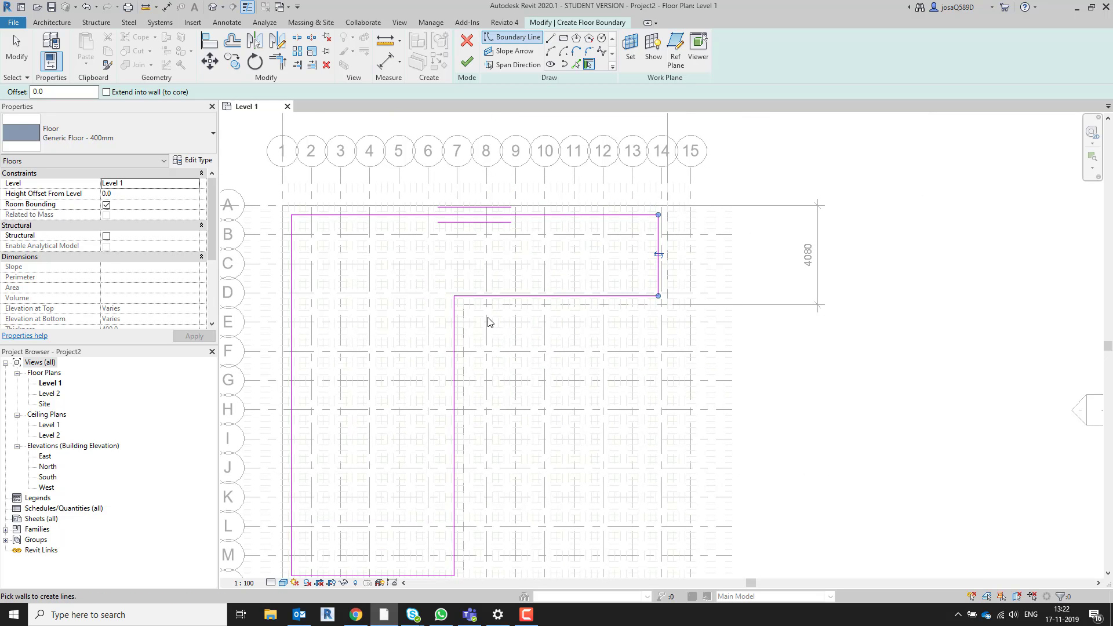
click(467, 62)
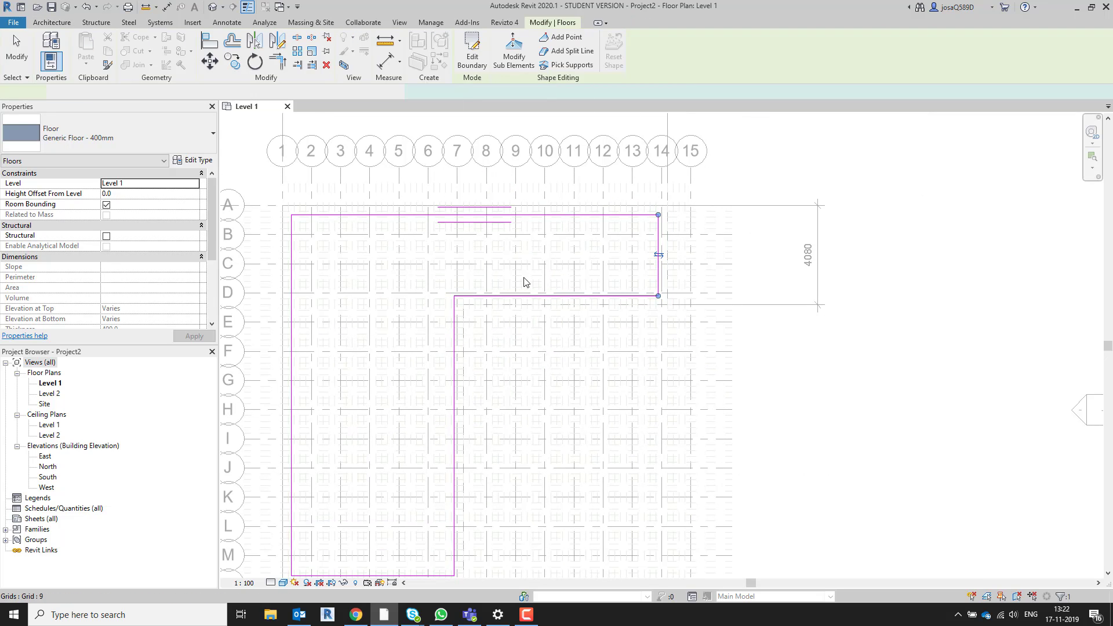
- Open the default 3D view with the Shaded visual style and inspect the floor from below and above
scroll(524, 290, down, 3)
scroll(466, 400, up, 2)
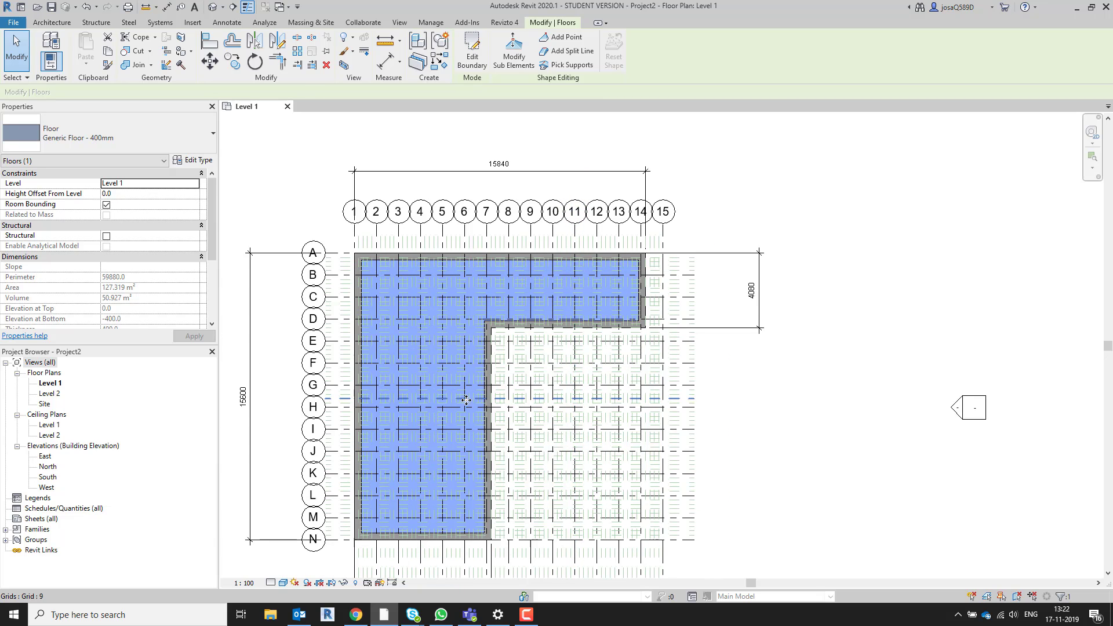
click(212, 8)
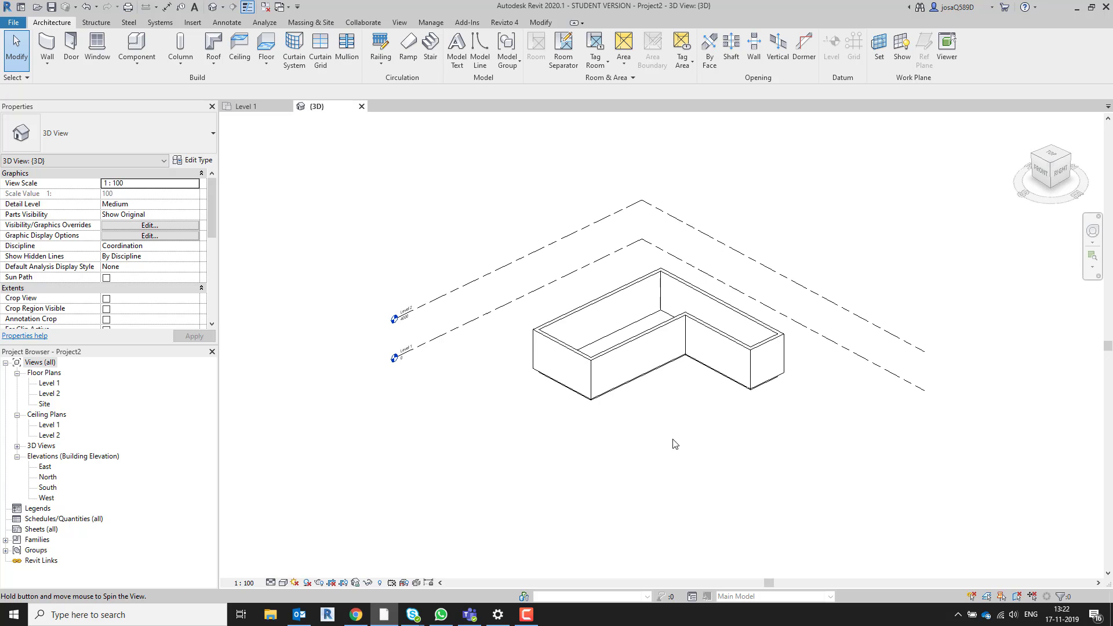
click(283, 583)
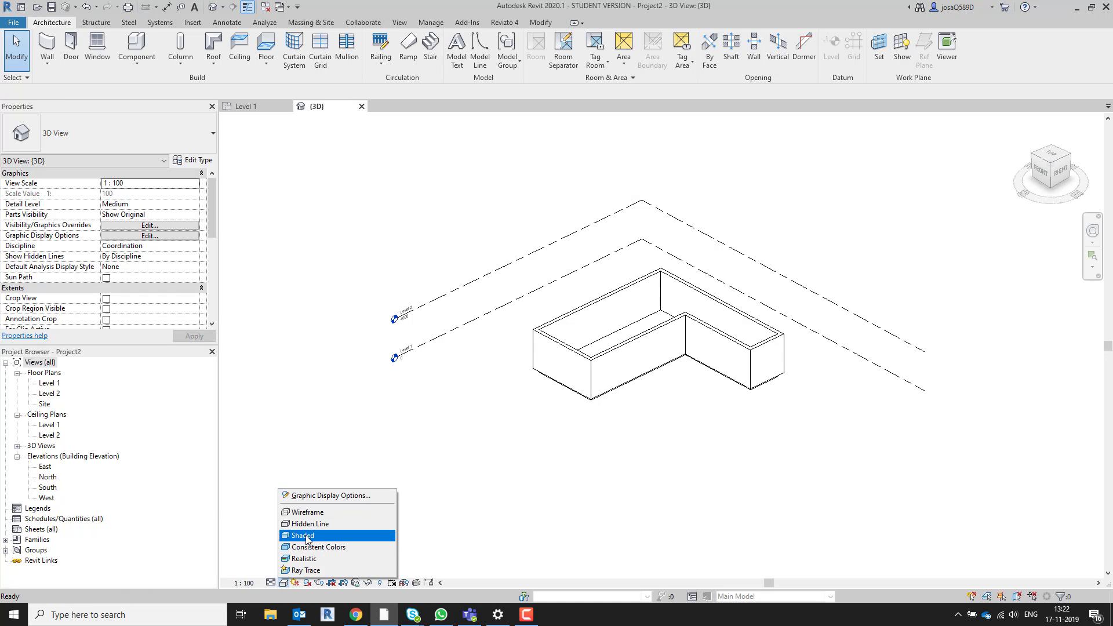
click(306, 535)
shift+middle_drag(627, 503, 776, 215)
scroll(663, 355, up, 5)
scroll(662, 359, down, 4)
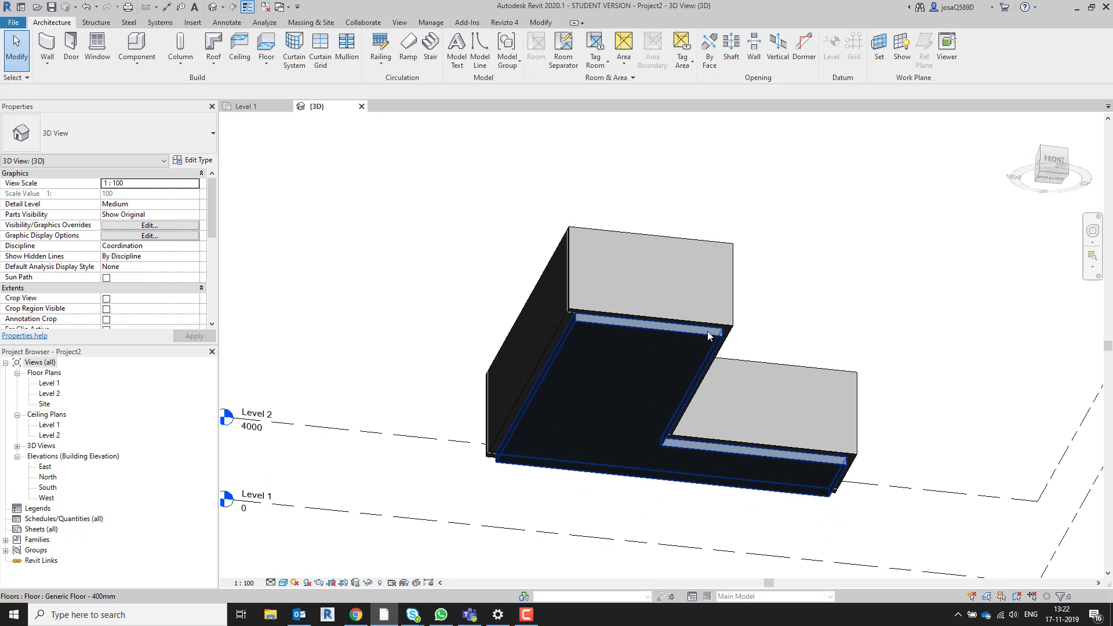
shift+middle_drag(775, 319, 423, 238)
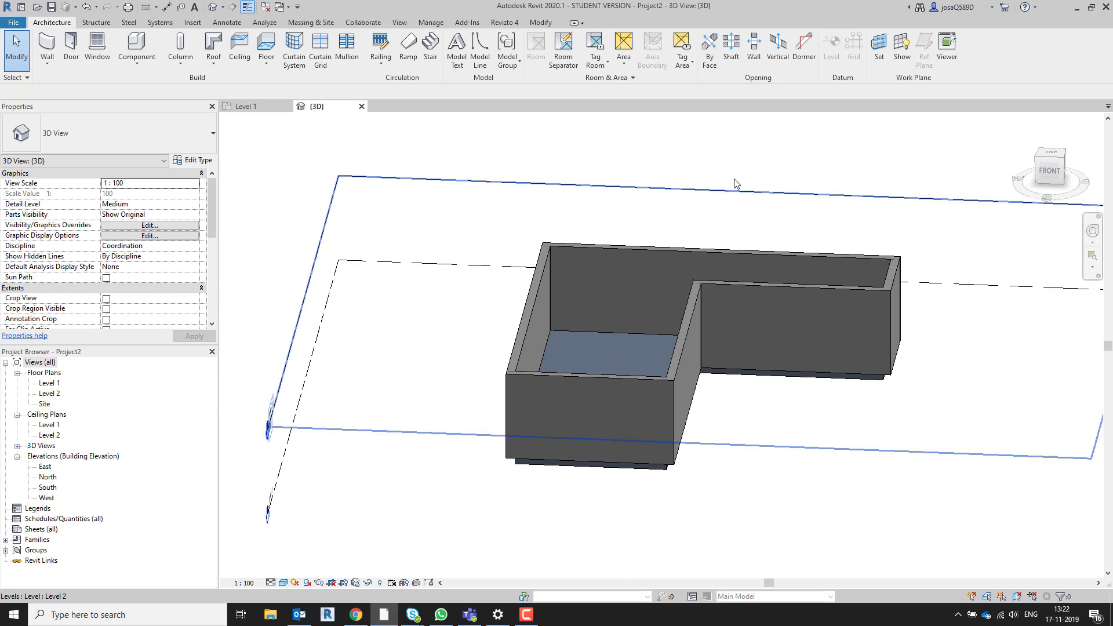
- Tile the 3D view and Level 1 plan side by side and orbit the model to show the floor's underside
click(400, 22)
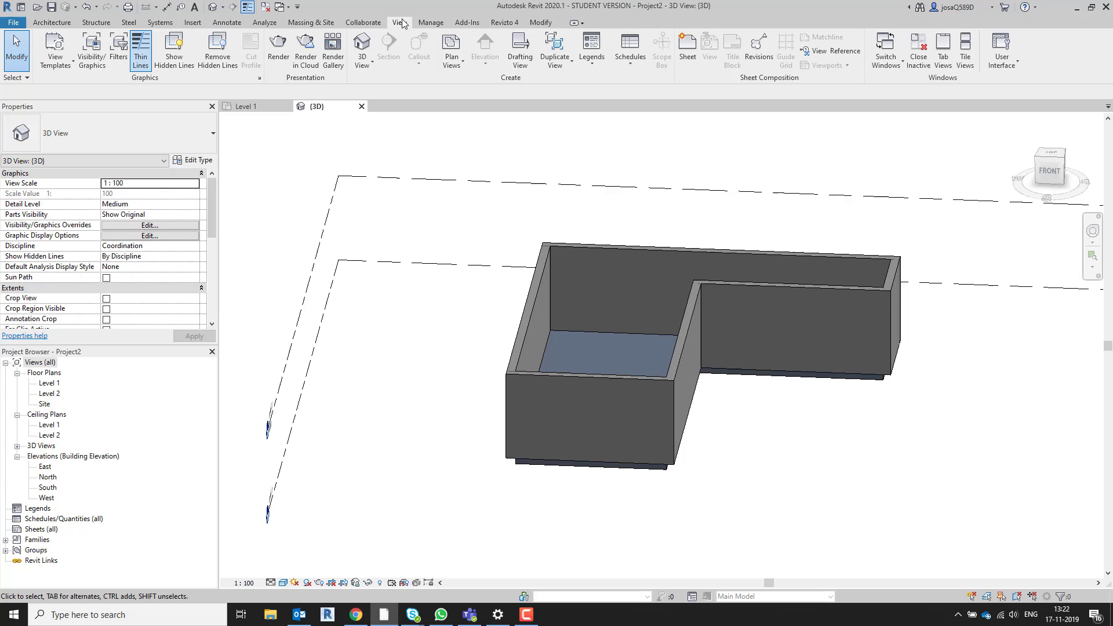
click(965, 50)
middle_drag(433, 491, 288, 470)
middle_drag(564, 477, 428, 487)
shift+middle_drag(506, 474, 429, 381)
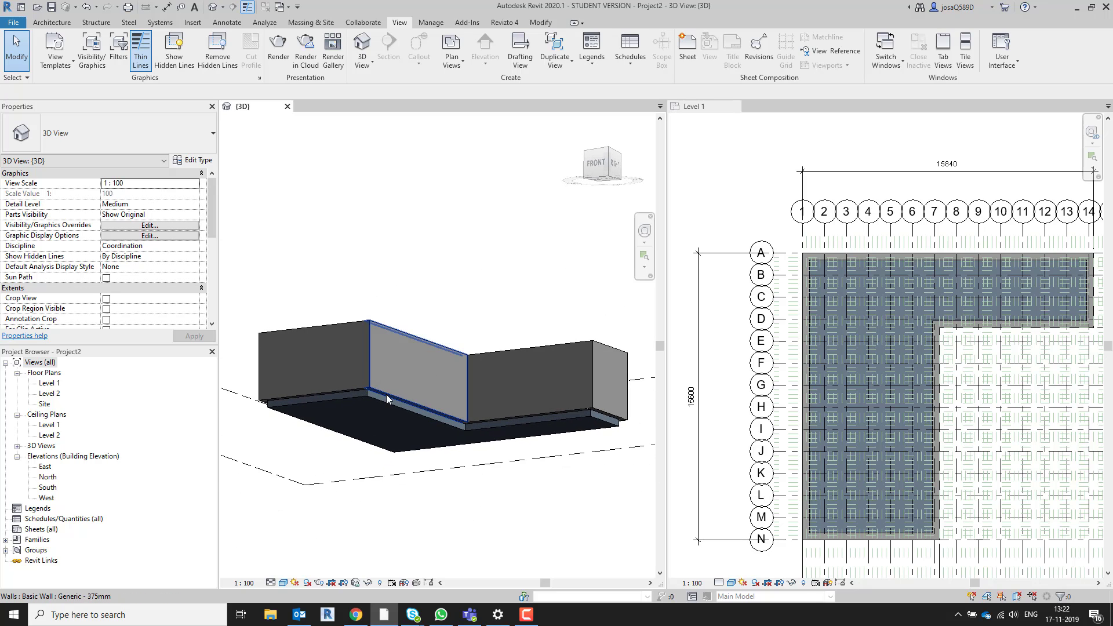
- Try aligning the outer face of the vertical wall below the inner corner to the reference plane just past grid 8, and undo it
scroll(928, 417, up, 3)
click(927, 413)
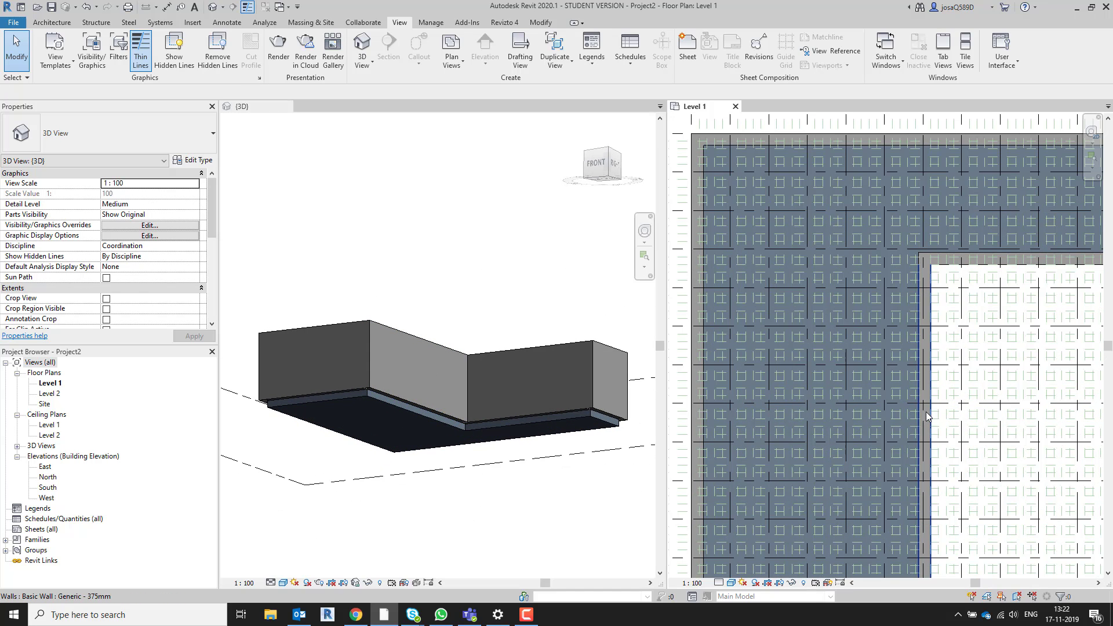
click(927, 415)
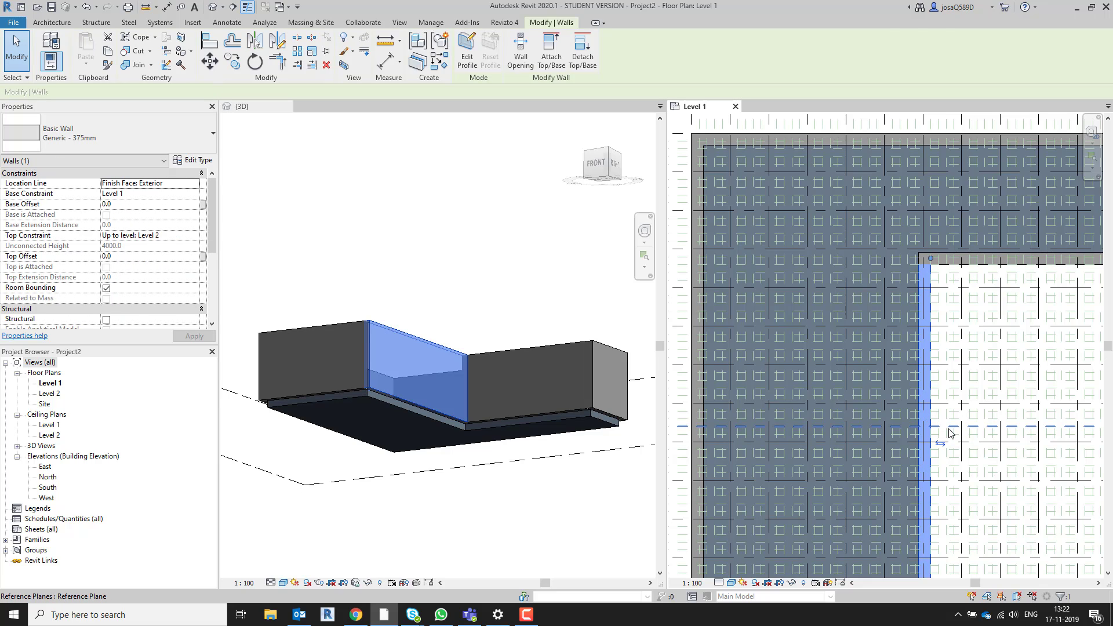
key(Escape)
key(a)
key(l)
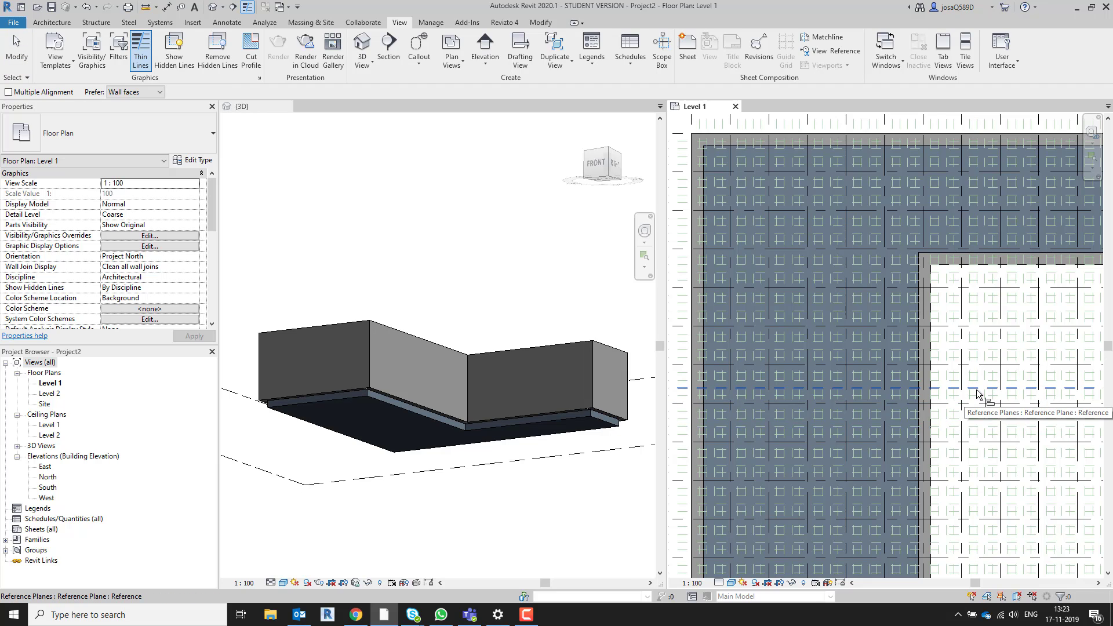
click(977, 396)
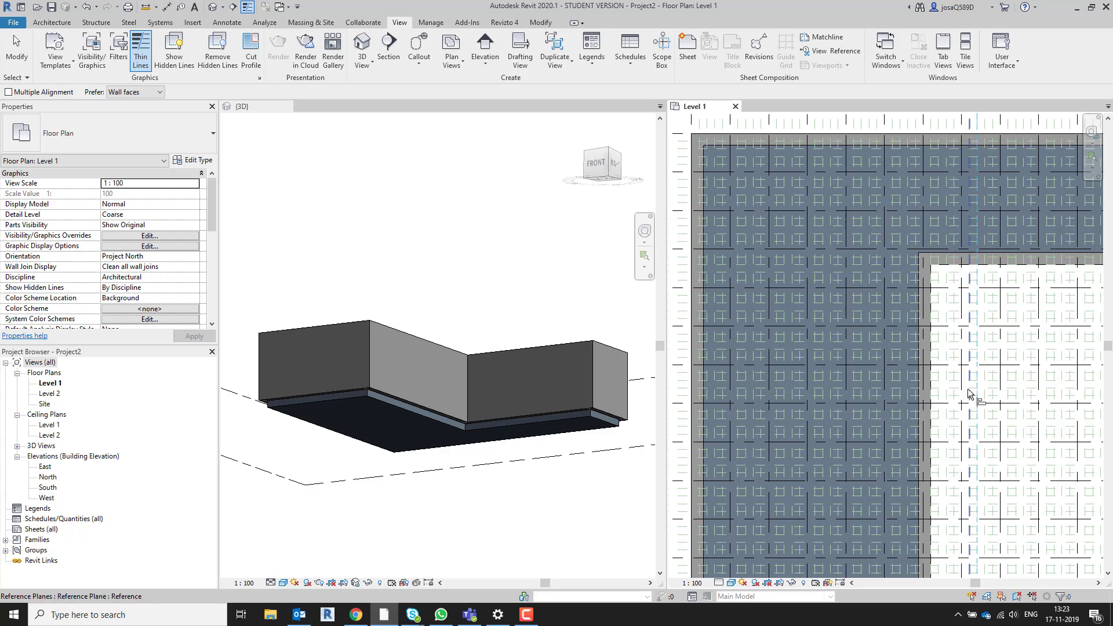
click(931, 385)
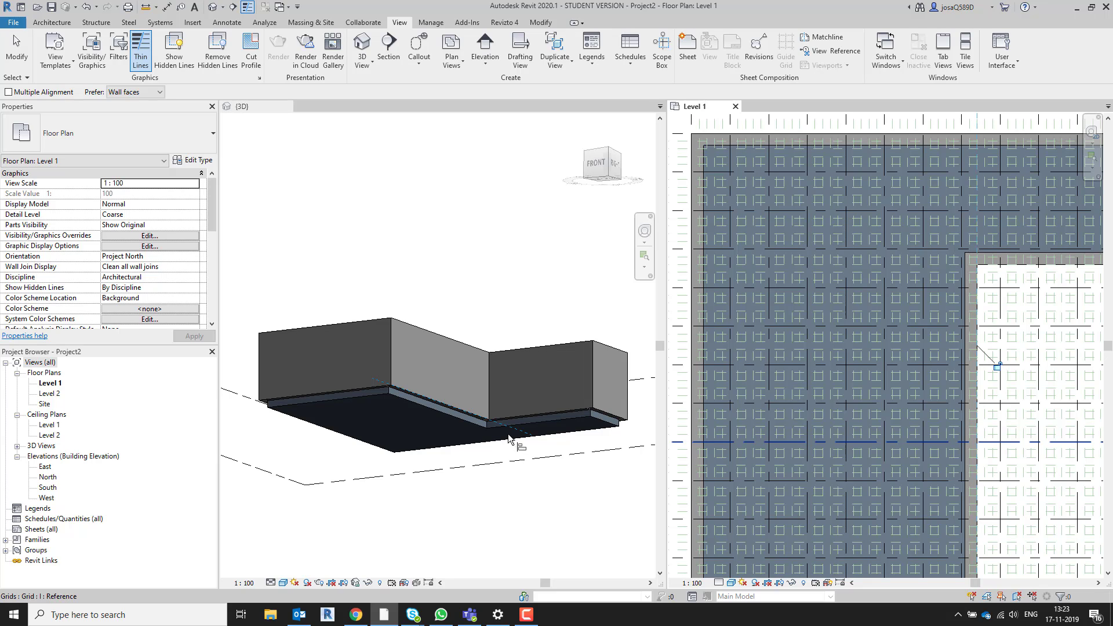
key(ctrl+z)
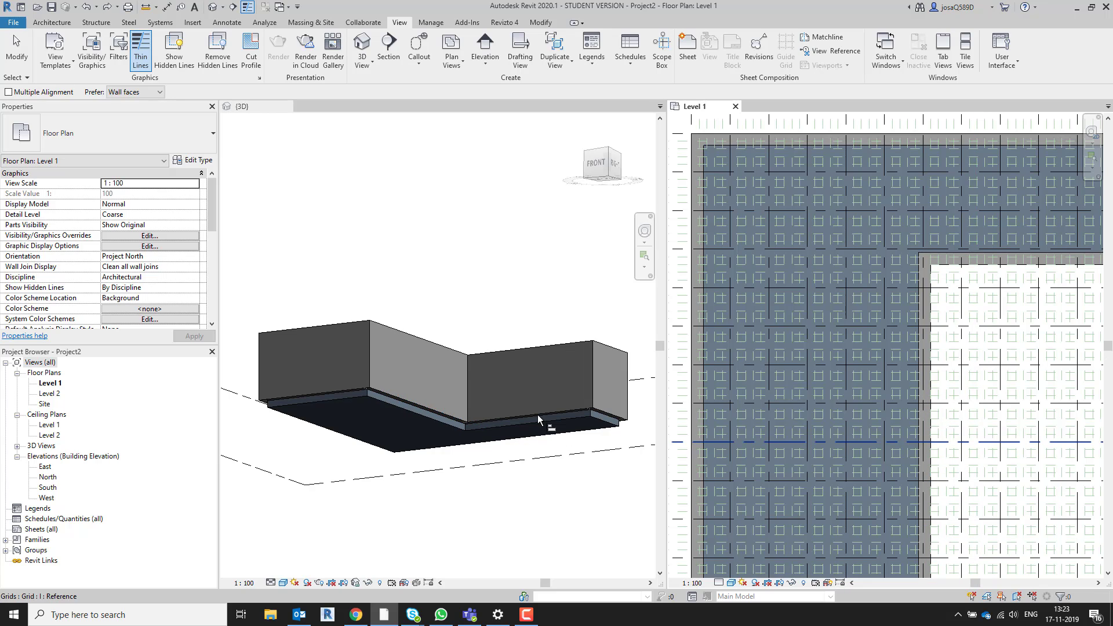
scroll(537, 415, down, 3)
key(Escape)
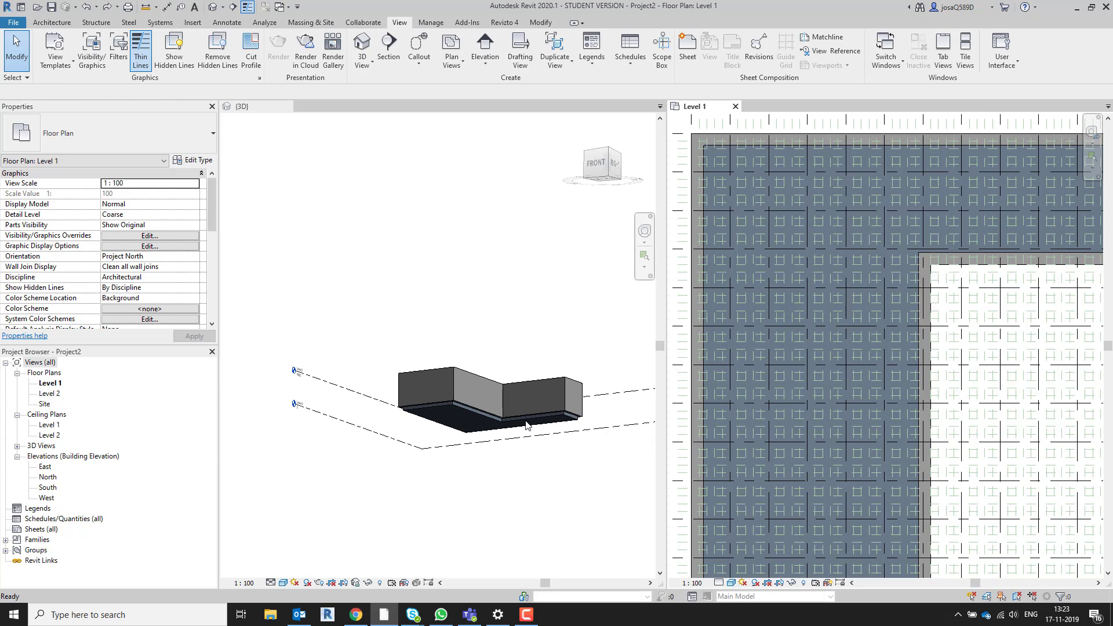
- Orbit the 3D model to inspect the wall bases and floor slab edge from the side, and close the 3D view
click(529, 430)
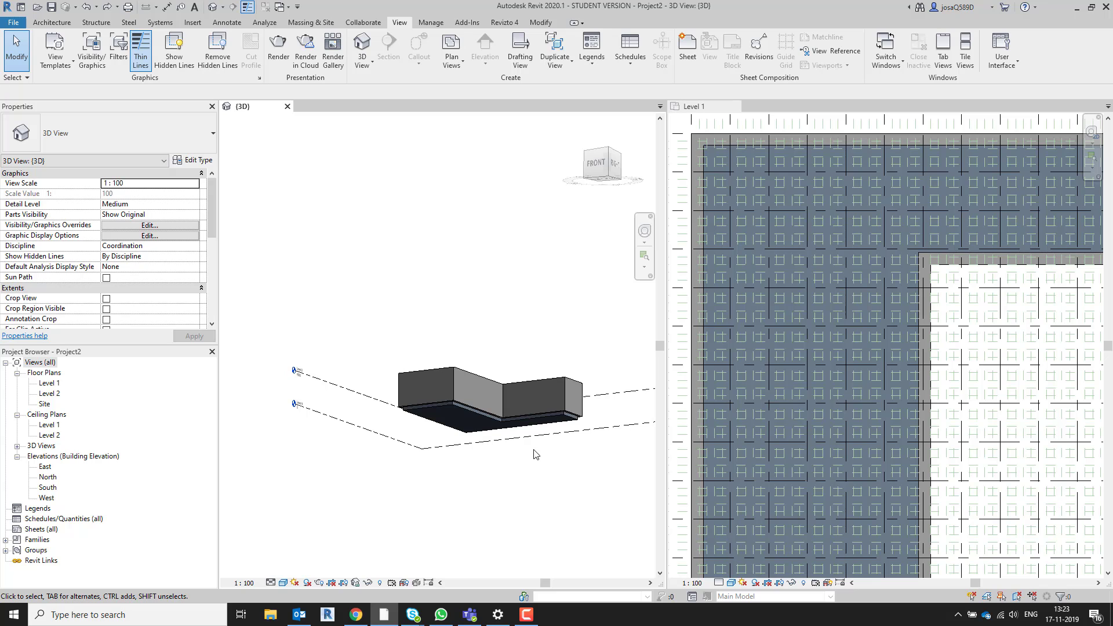
shift+middle_drag(533, 449, 578, 510)
scroll(476, 430, up, 2)
shift+middle_drag(513, 494, 473, 415)
scroll(444, 394, up, 3)
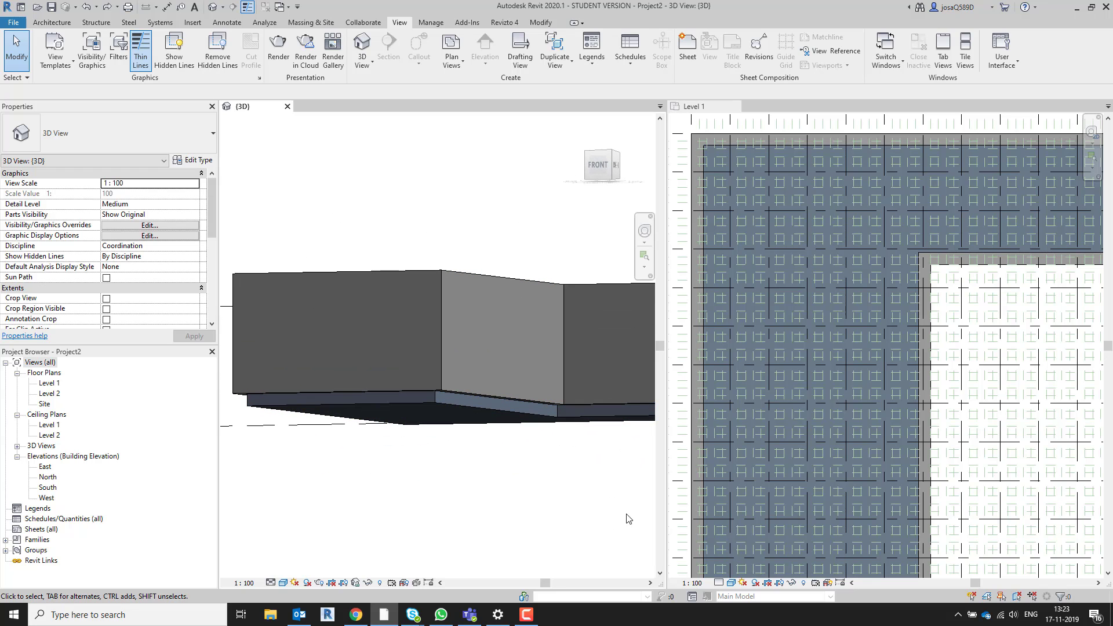
click(934, 371)
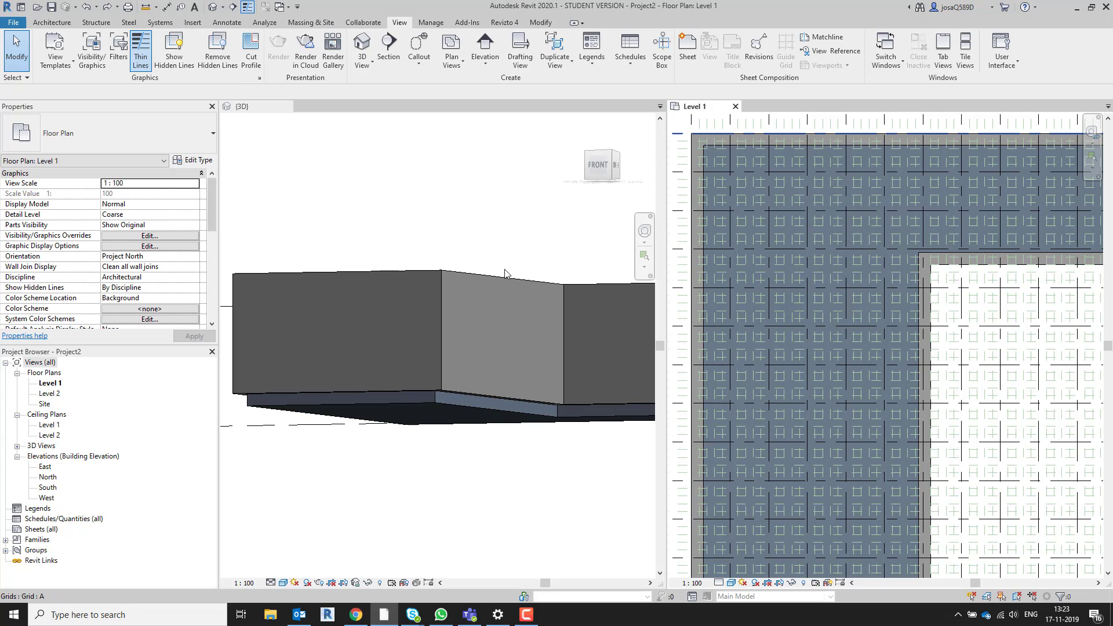
click(288, 107)
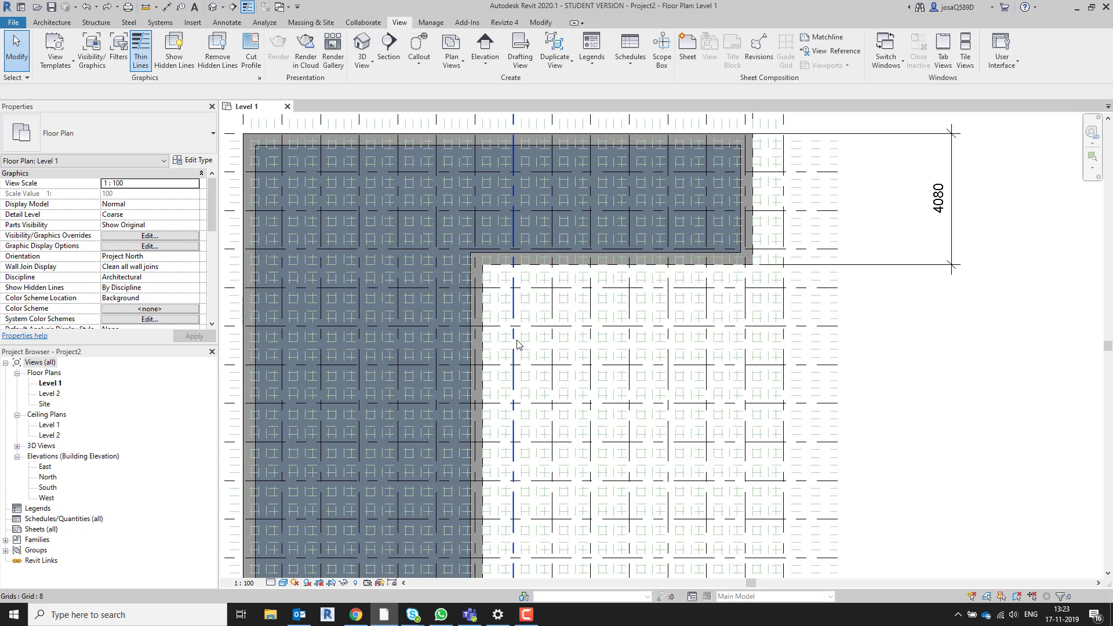
- Start a structural Wall Foundation on Level 1 and choose the type Retaining Footing - 600 x 300 x 300
scroll(518, 344, down, 3)
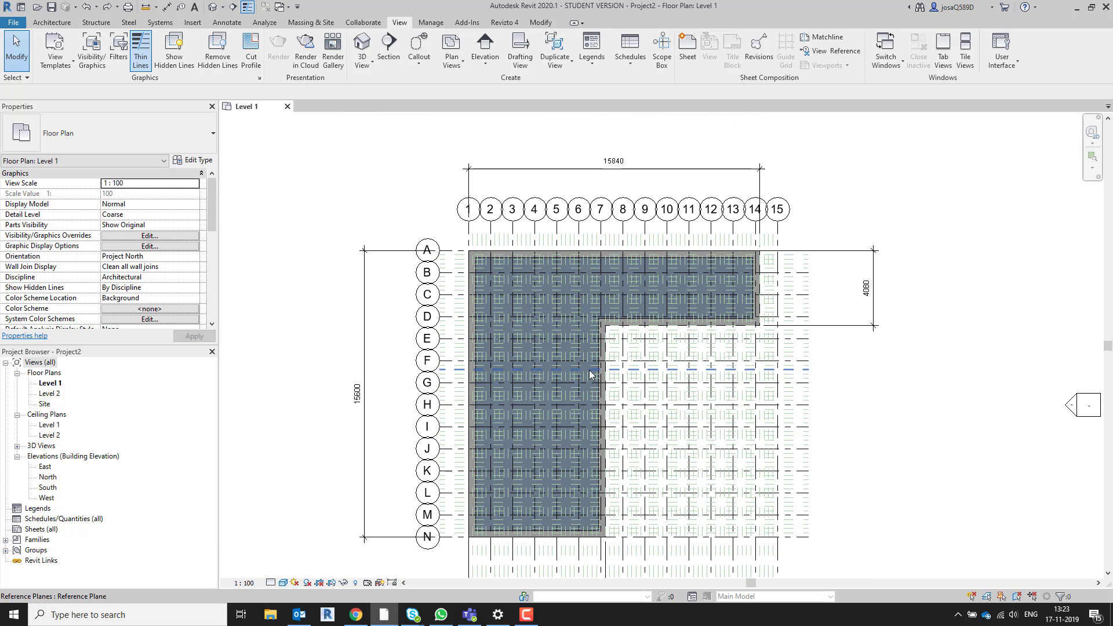
click(87, 24)
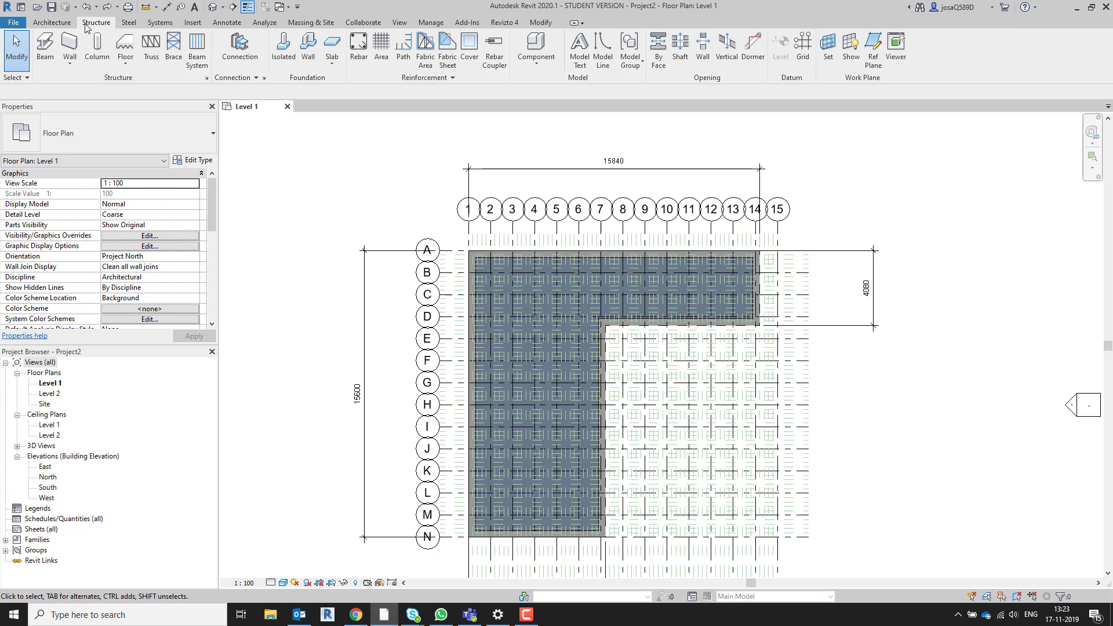
click(309, 44)
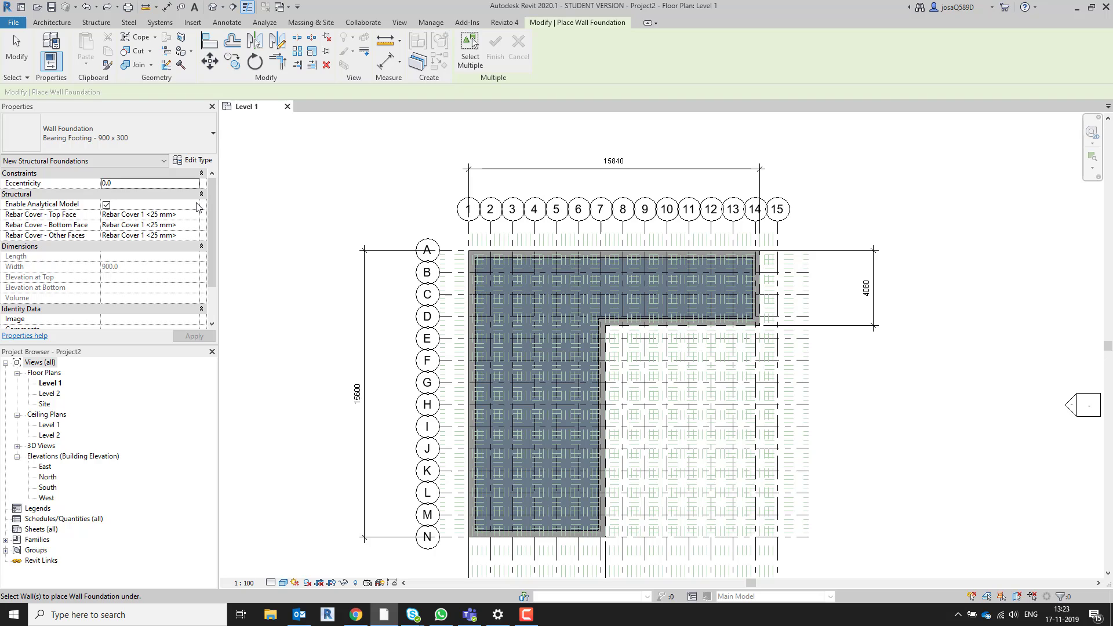
click(204, 138)
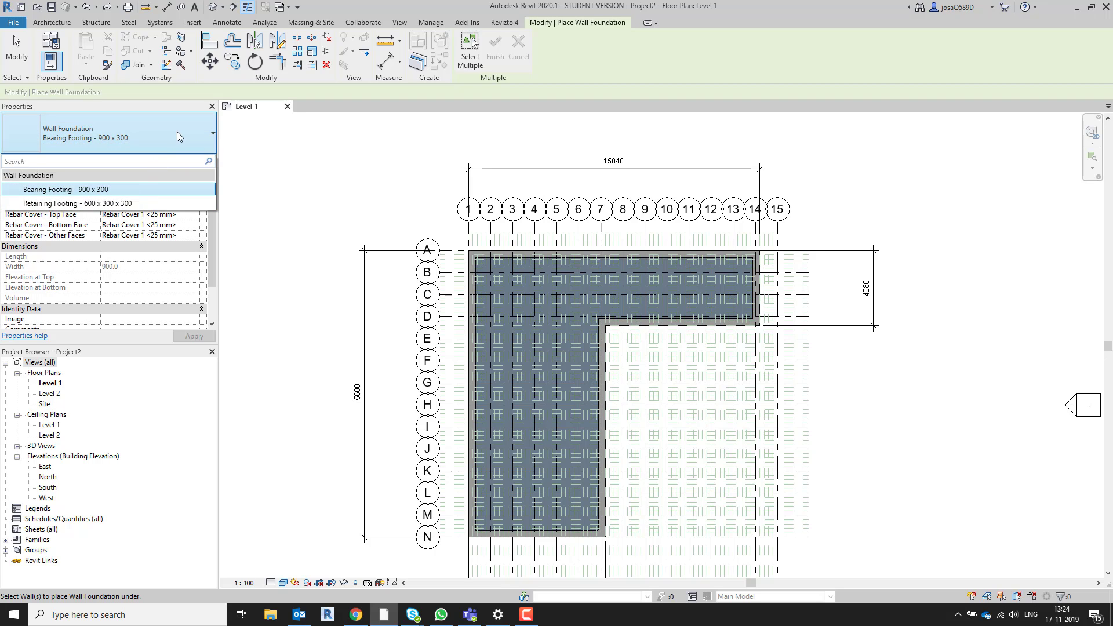
click(164, 193)
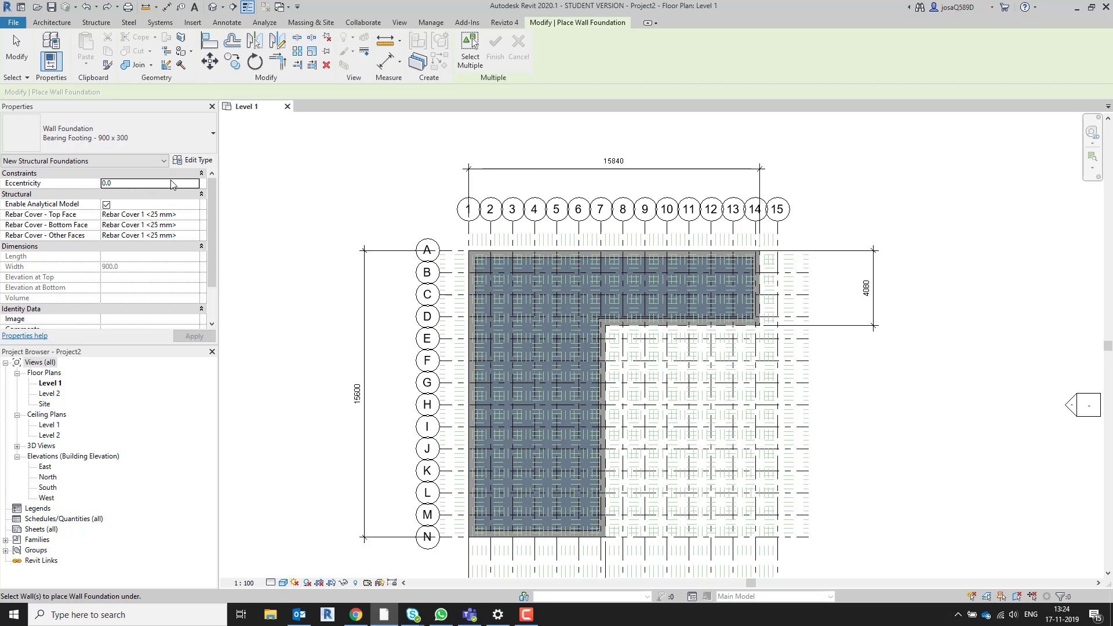
click(190, 145)
click(176, 203)
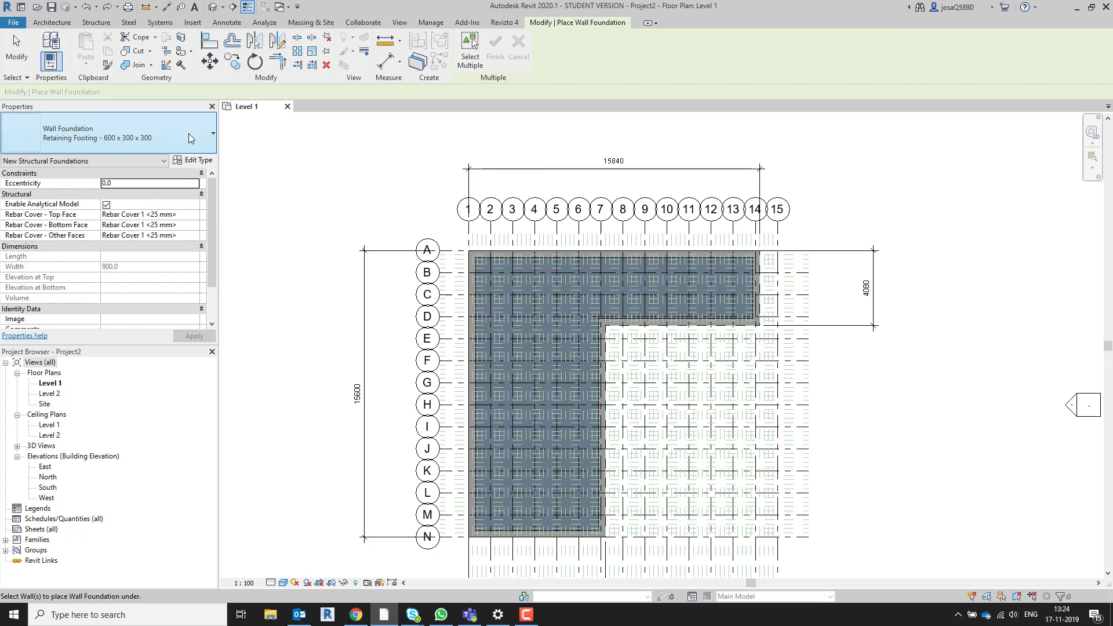
- Duplicate the wall foundation type under the name Retaining Footing - 900 deep
click(197, 161)
click(588, 160)
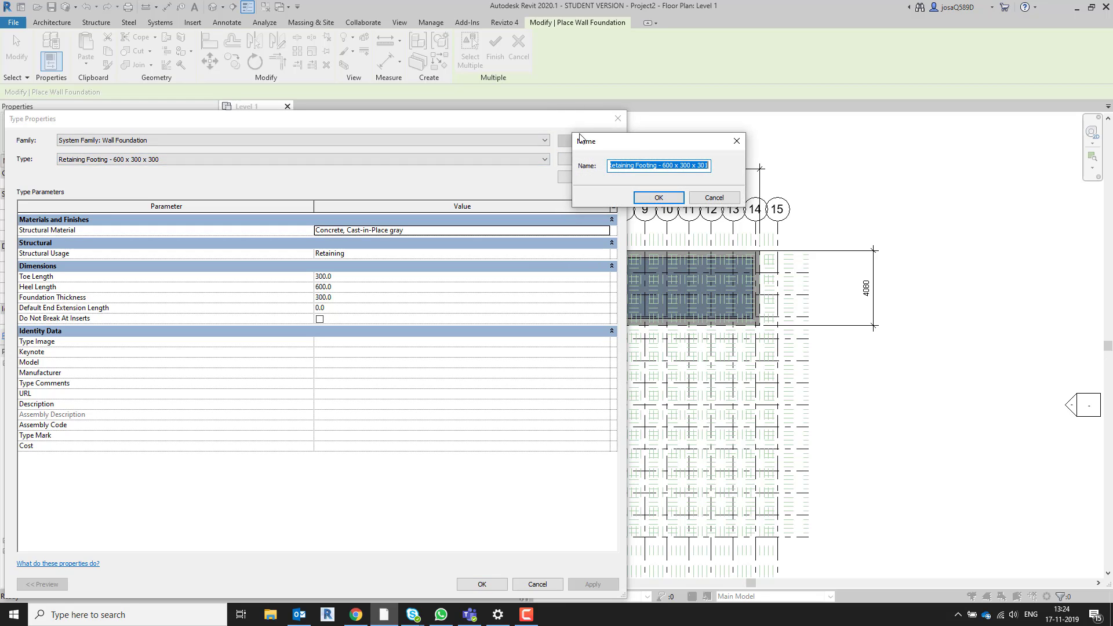
click(653, 166)
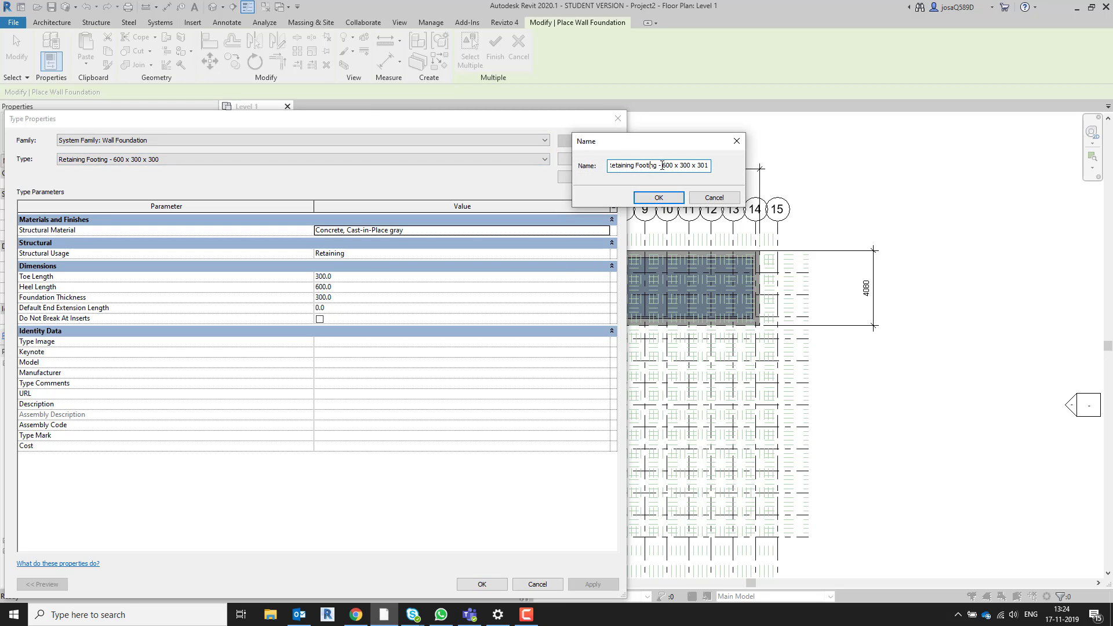
drag(663, 166, 756, 164)
text(90)
key(BackSpace)
key(BackSpace)
click(658, 198)
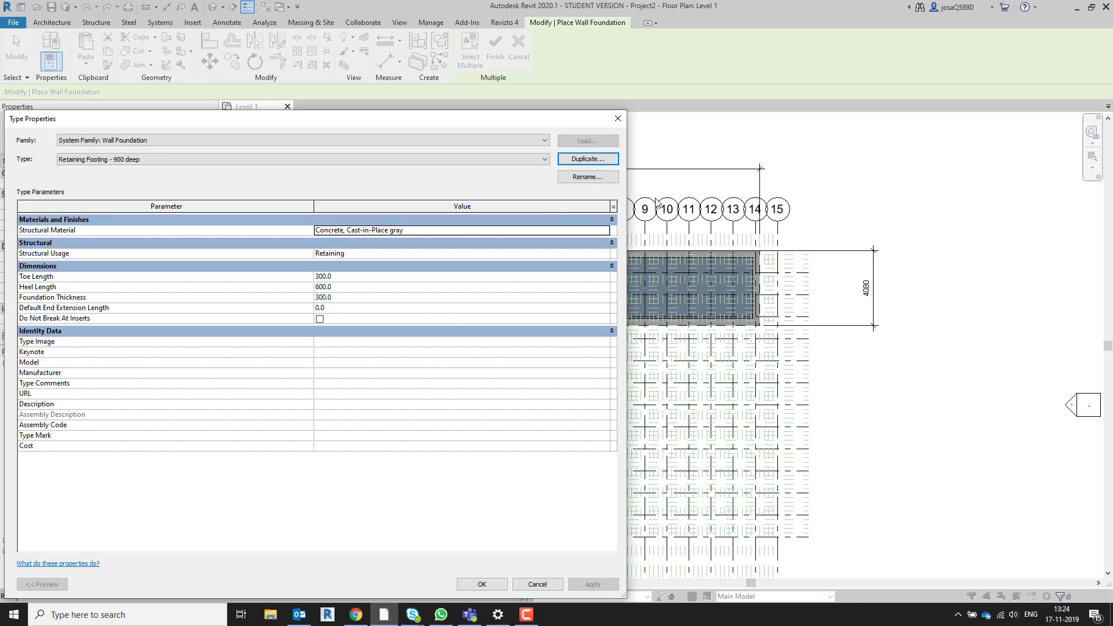
drag(464, 129, 650, 88)
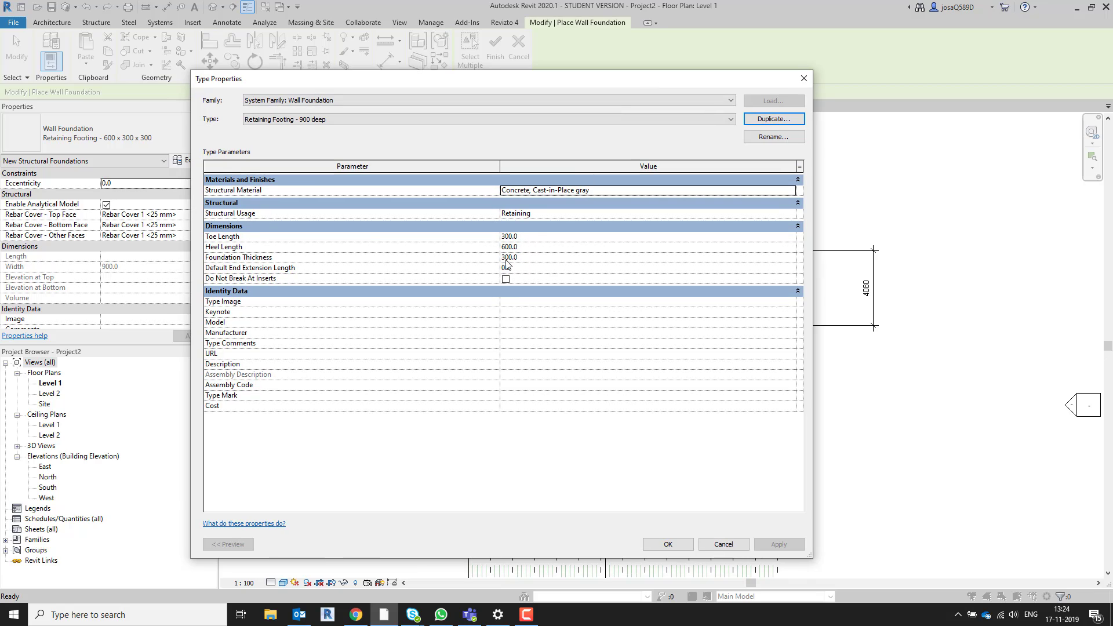
- Set the new footing type's toe length and heel length to 0 and its foundation thickness to 900 mm
click(550, 238)
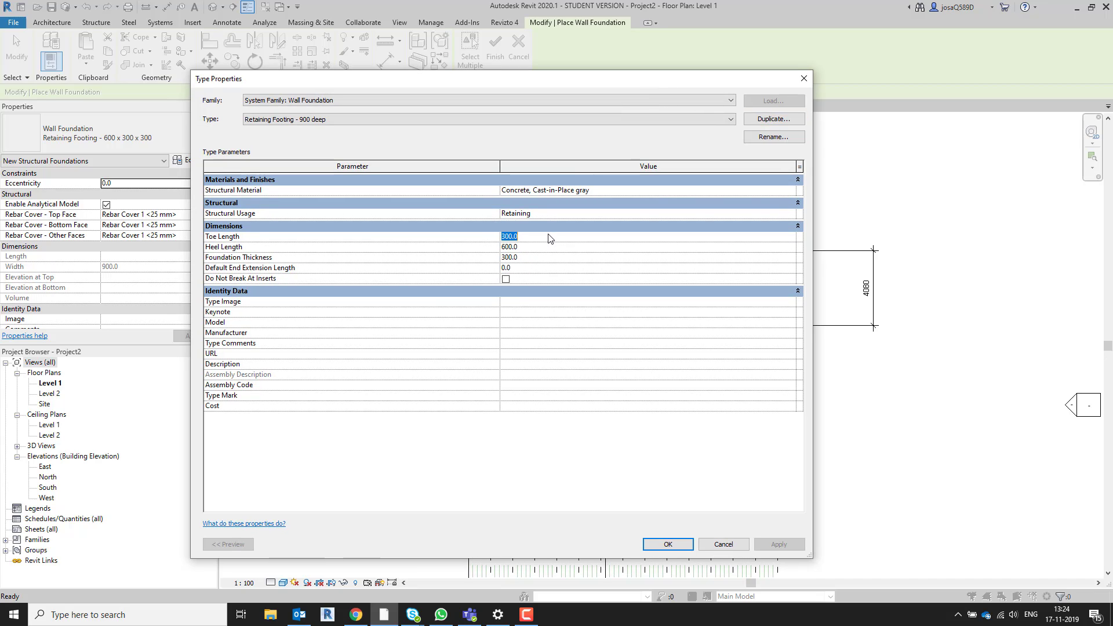
text(0)
click(566, 249)
text(0)
click(561, 259)
text(9)
click(555, 248)
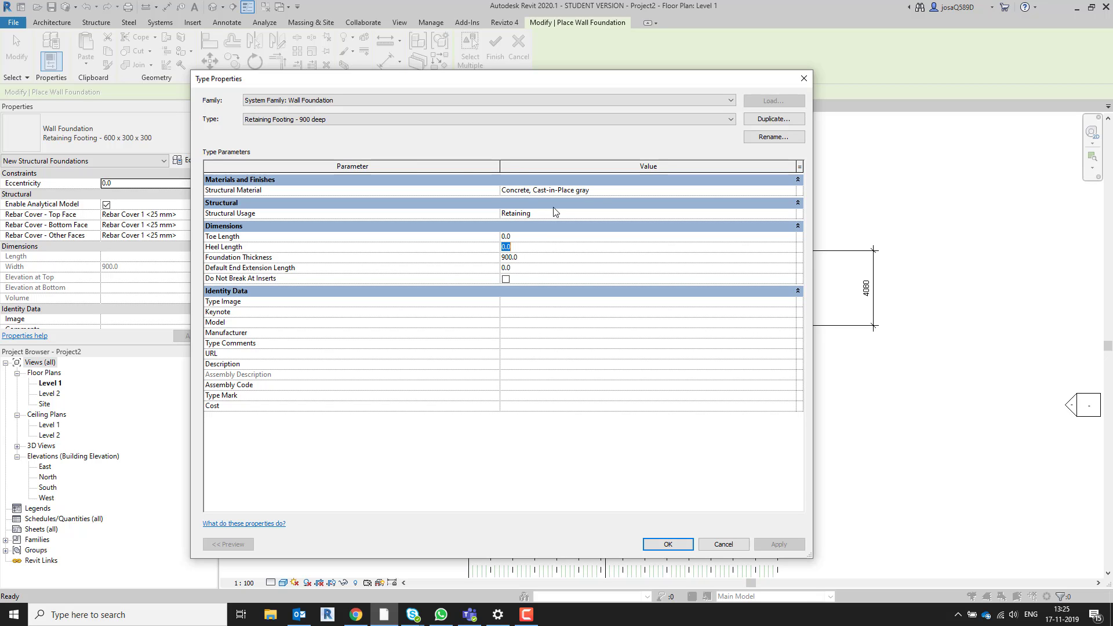
click(668, 545)
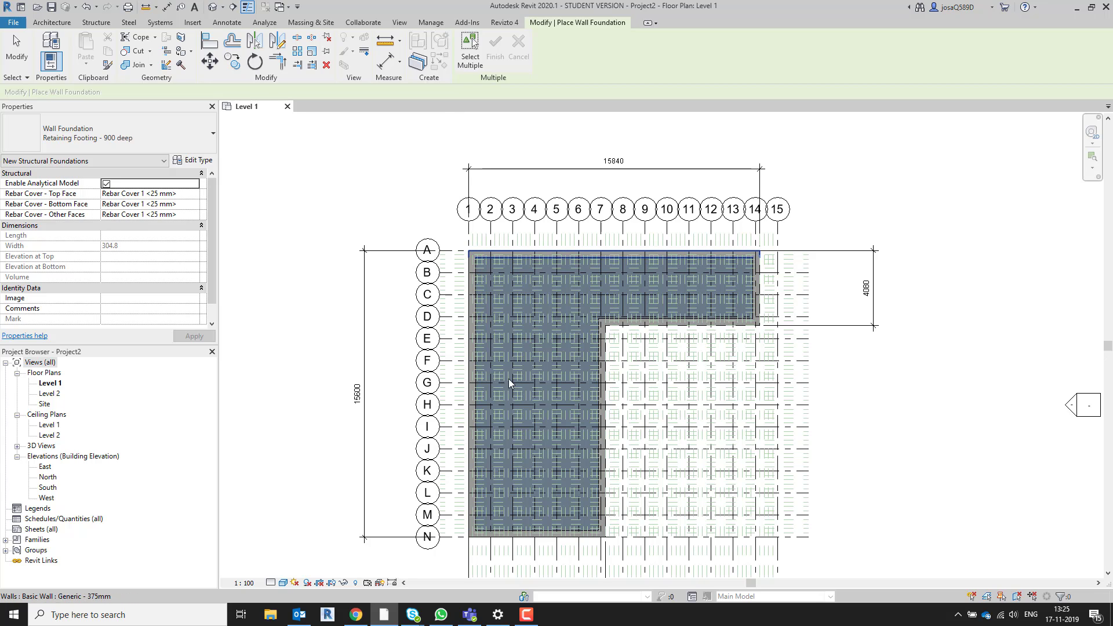
- Place the Retaining Footing - 900 deep under the long wall along grid A
scroll(690, 396, down, 2)
middle_drag(690, 397, 653, 363)
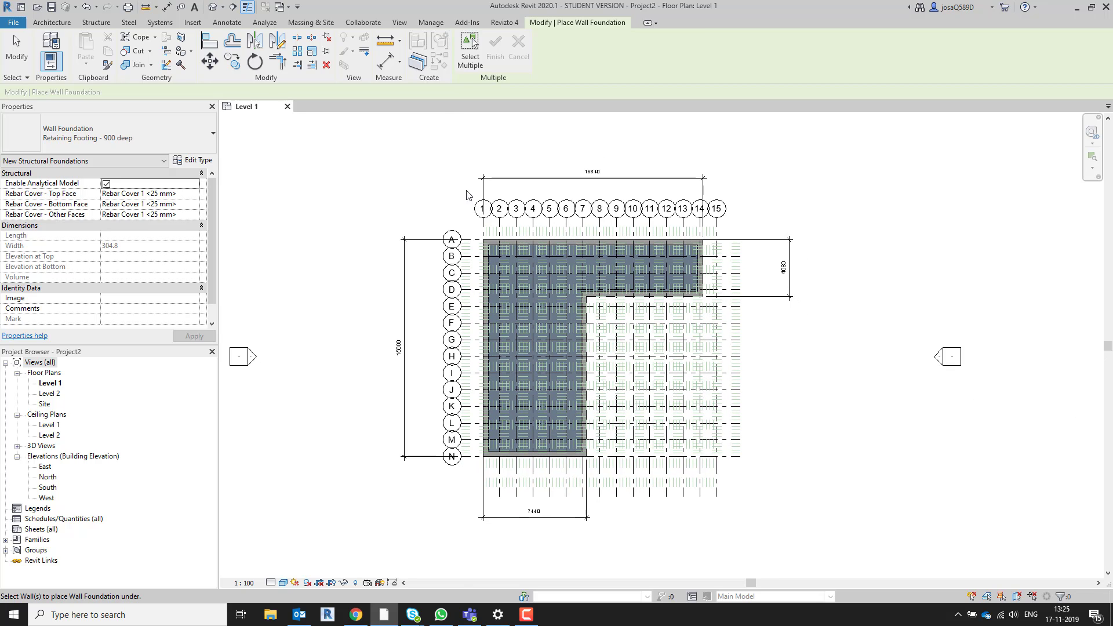
click(531, 239)
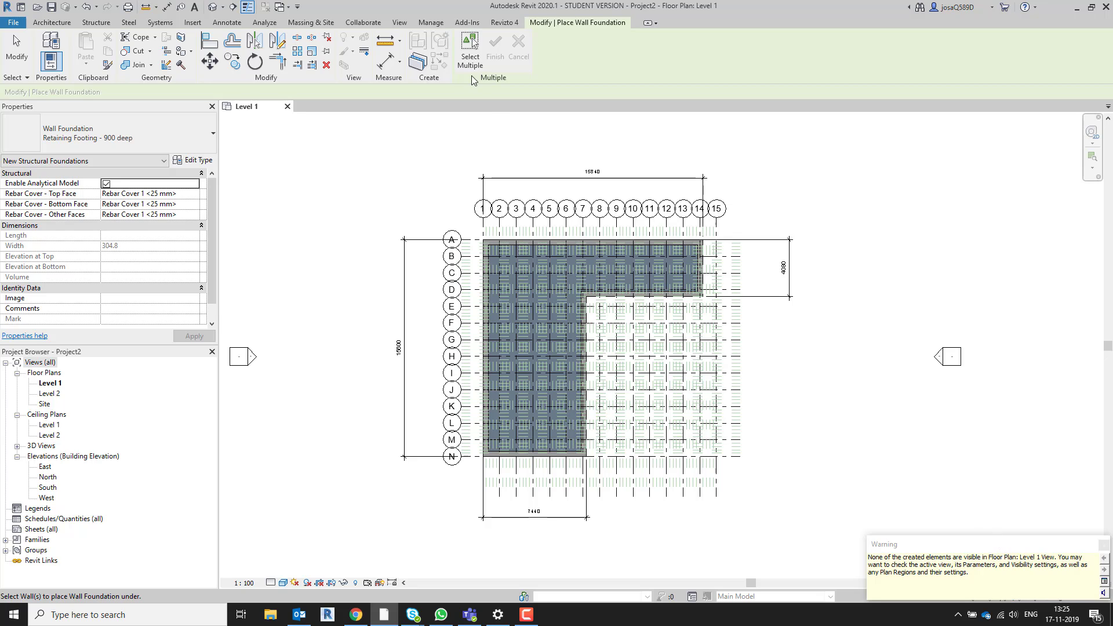
- Add the 900 deep footing under the other five exterior walls in one multiple selection and dismiss the visibility warning
click(470, 49)
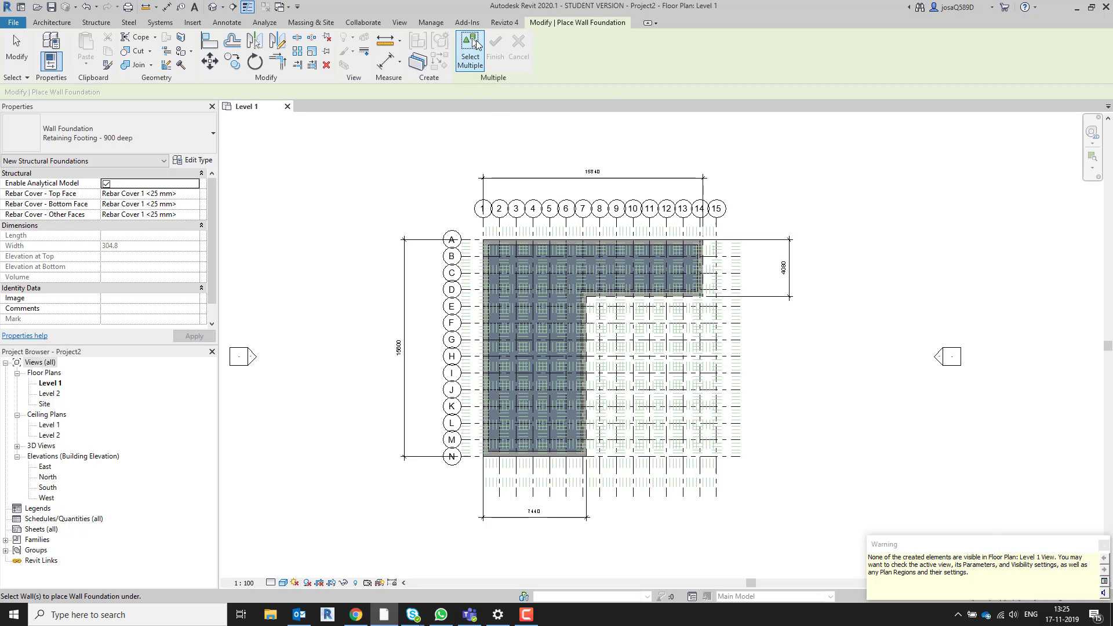
click(487, 280)
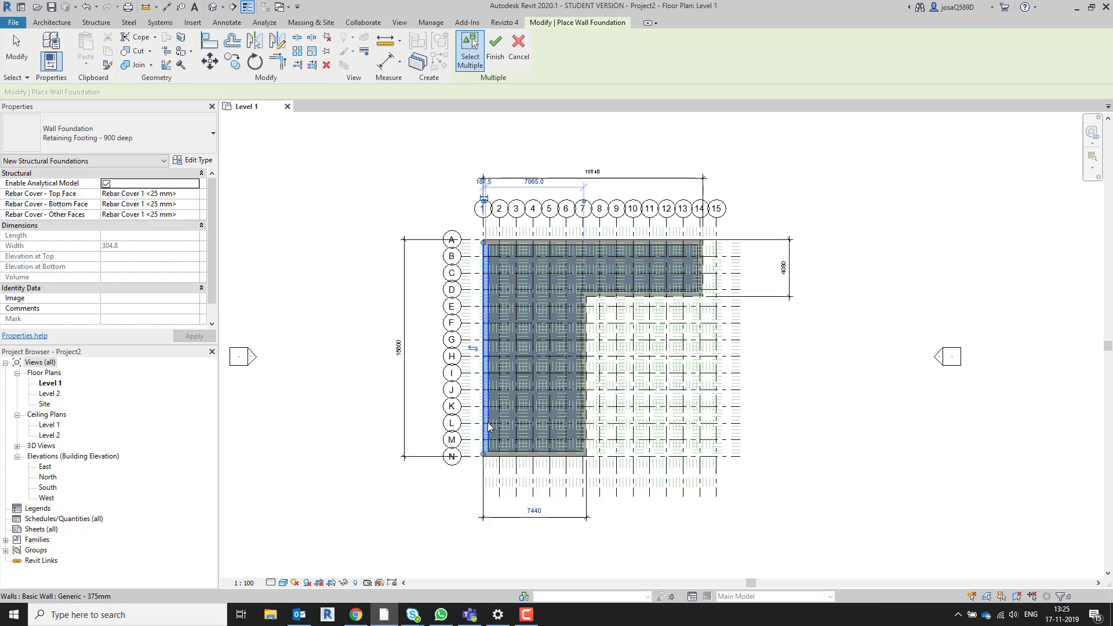
click(523, 454)
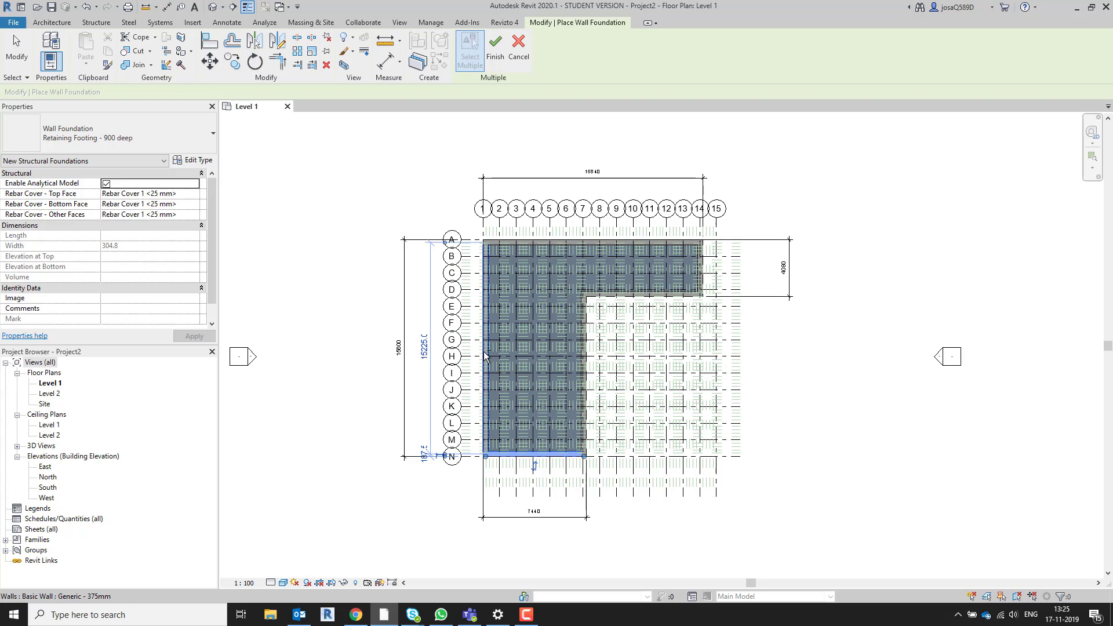
shift+click(584, 373)
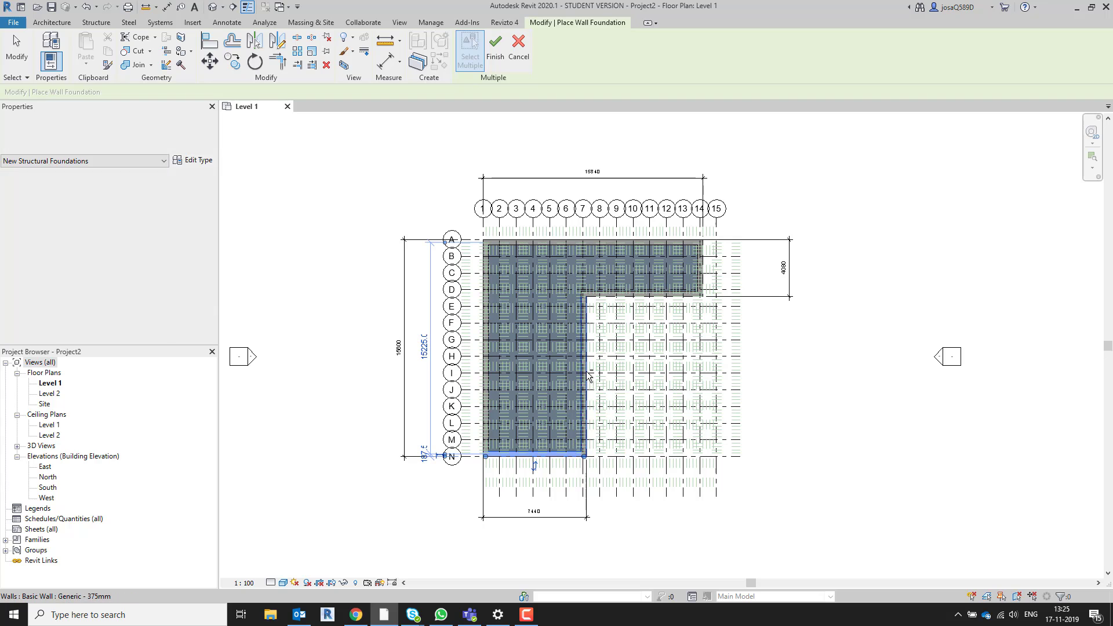
ctrl+click(487, 365)
ctrl+click(586, 372)
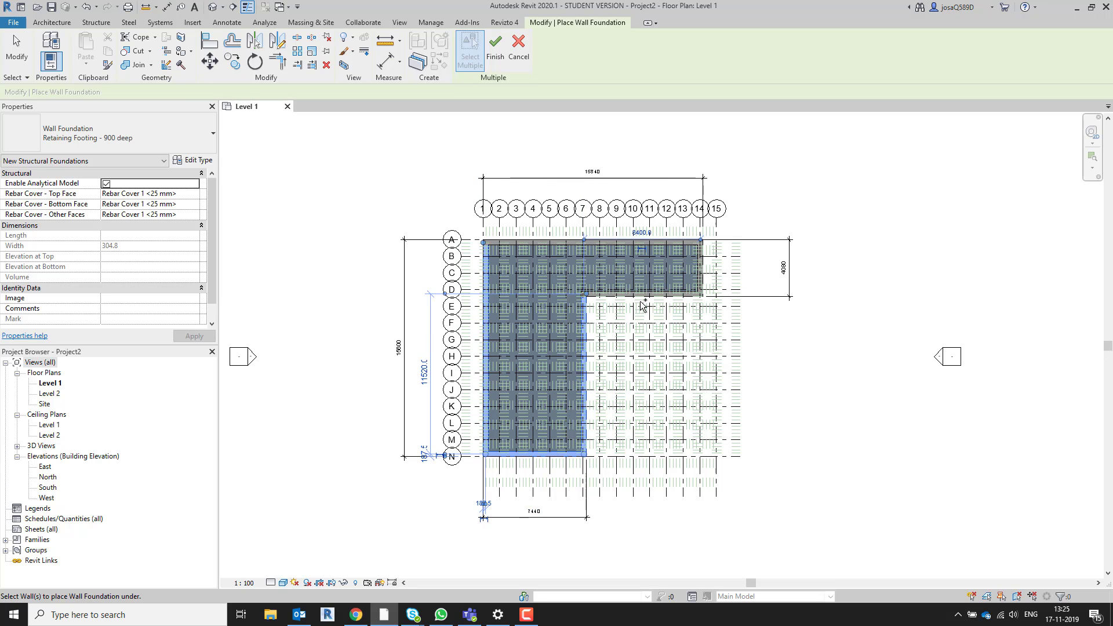
ctrl+click(640, 297)
ctrl+click(703, 268)
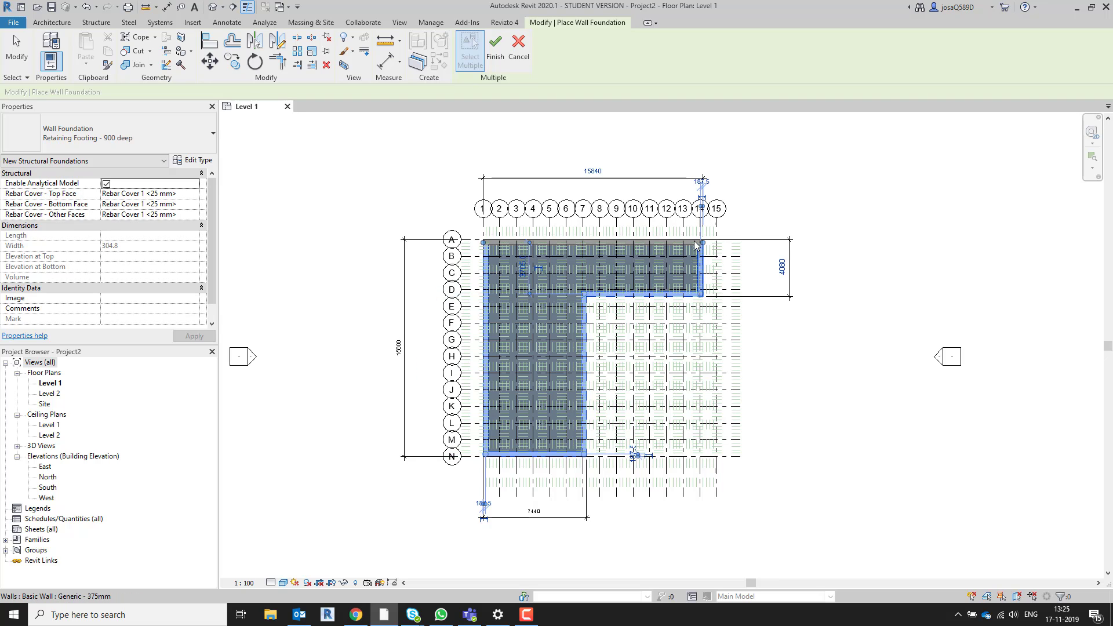
click(496, 51)
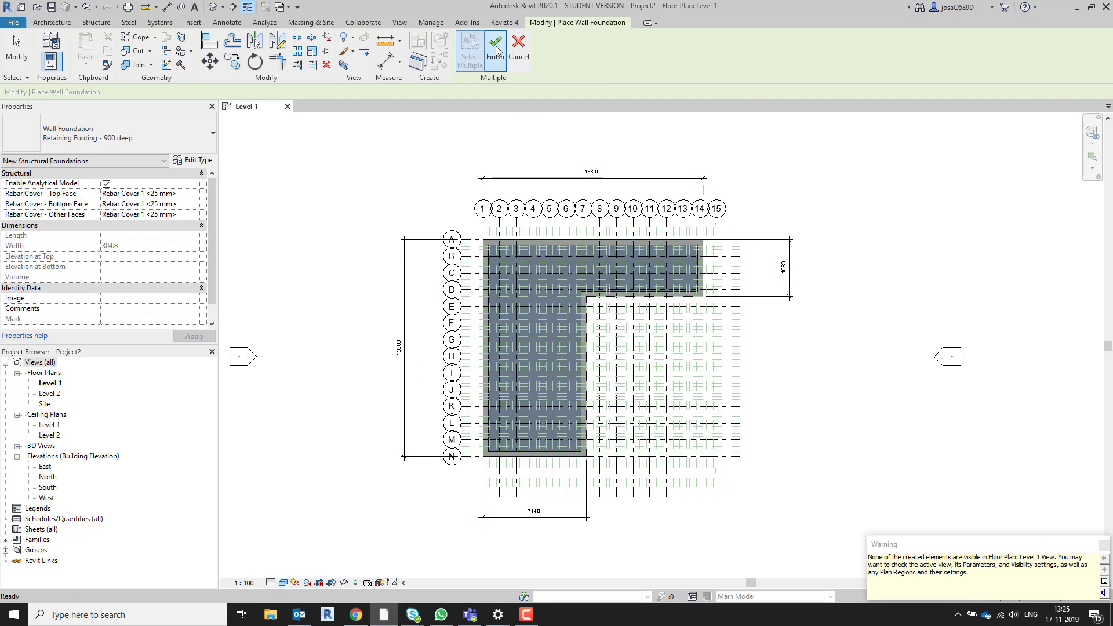
drag(934, 549, 627, 303)
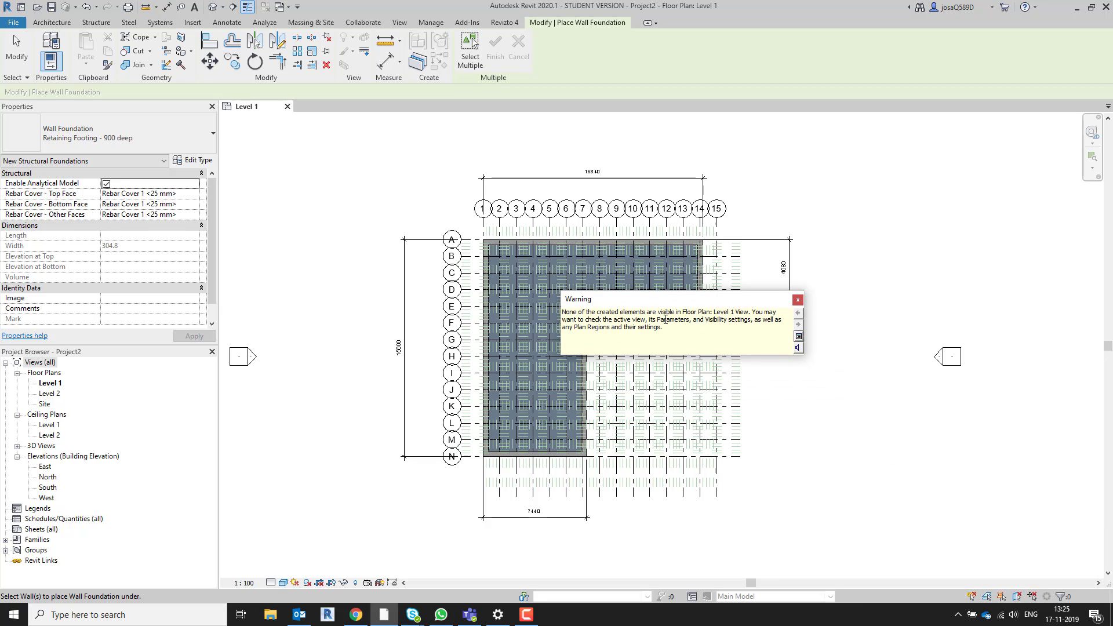
click(798, 300)
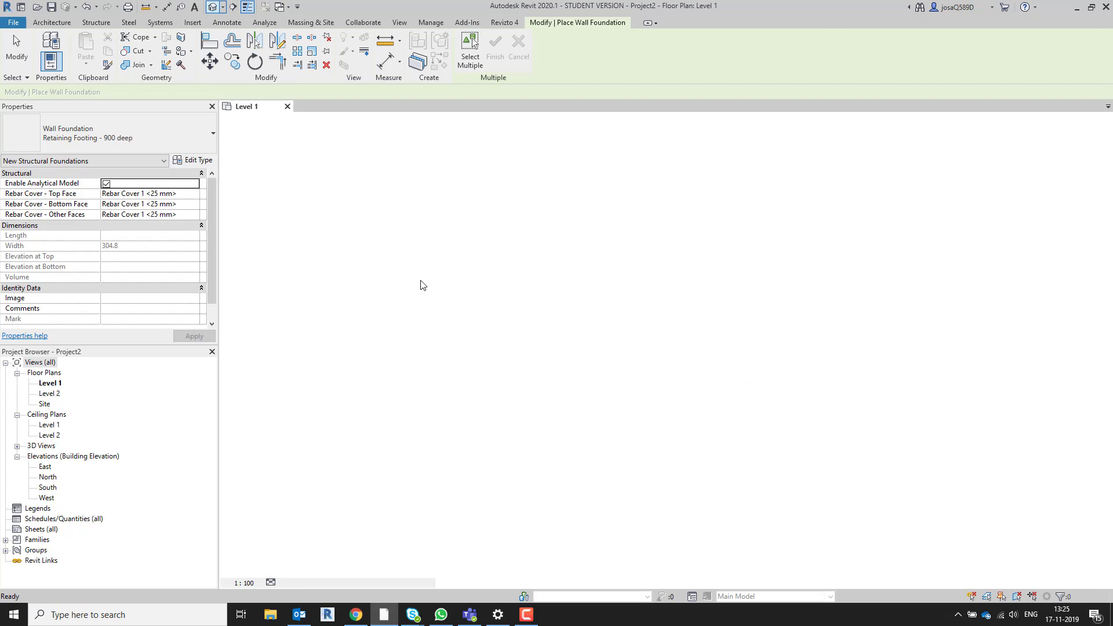
- Examine the wall foundations in 3D and compare the 3D view with the Level 1 plan
shift+middle_drag(735, 415, 714, 489)
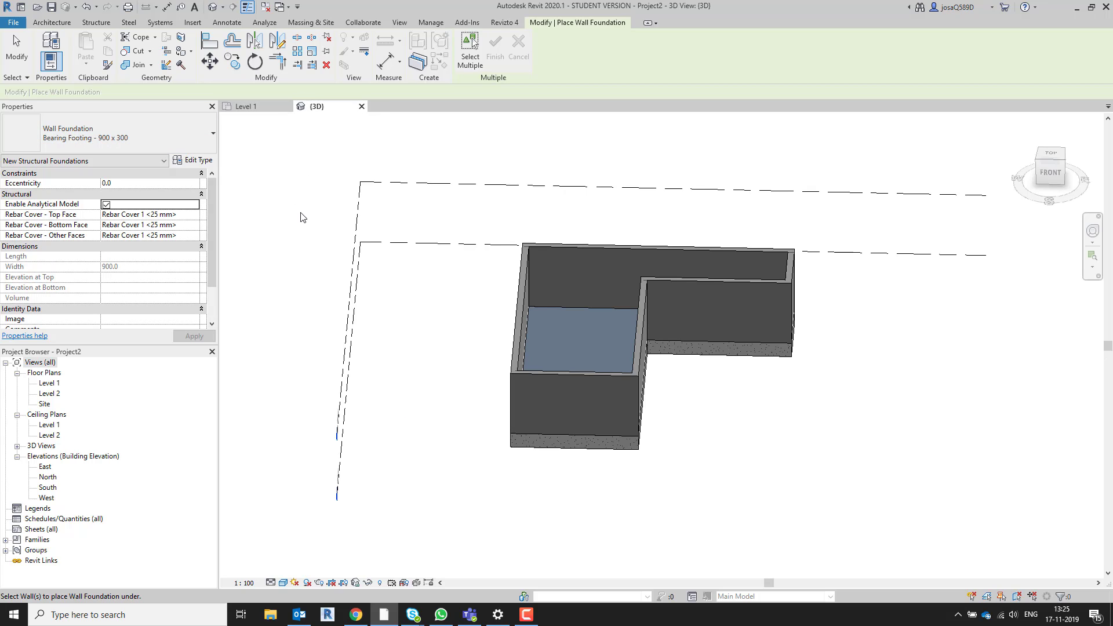
key(ctrl+Tab)
key(ctrl+Tab)
key(ctrl+Tab)
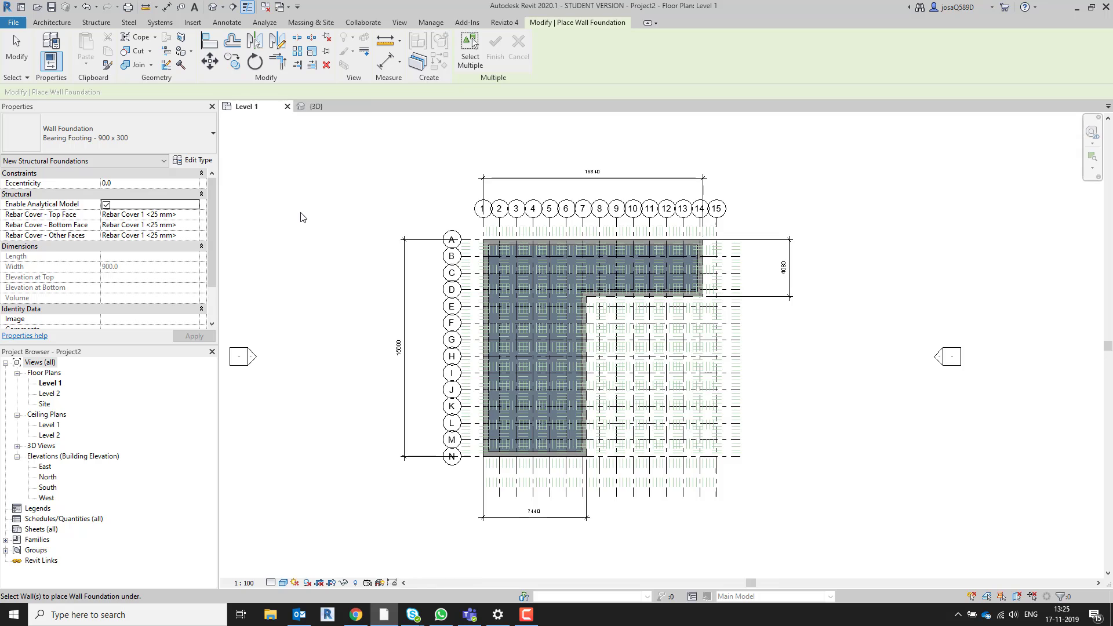
key(ctrl+Tab)
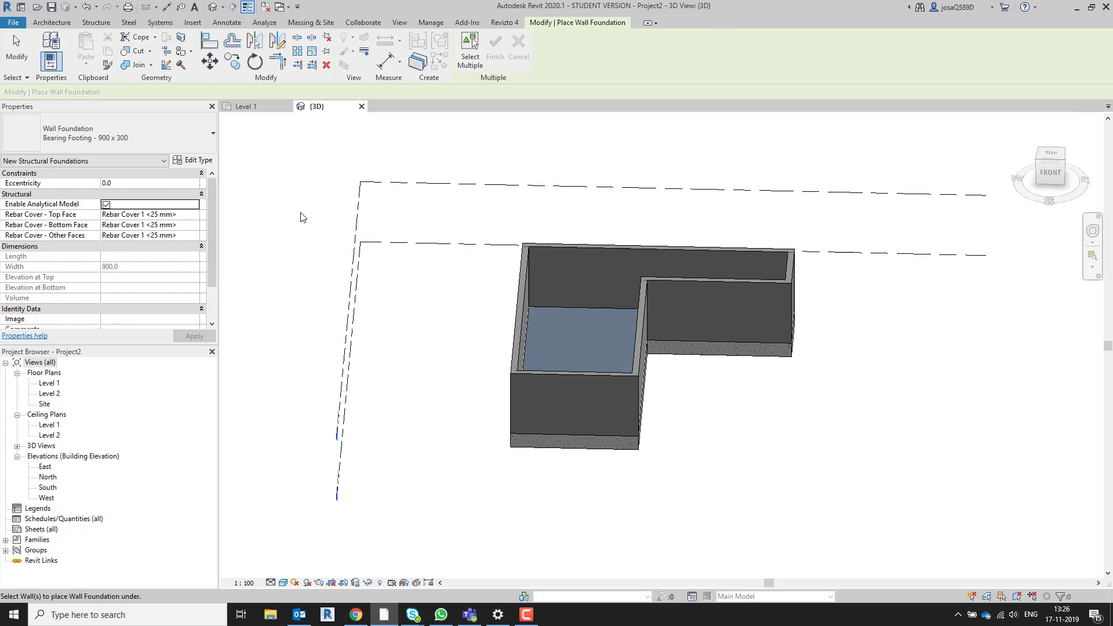
key(ctrl+Tab)
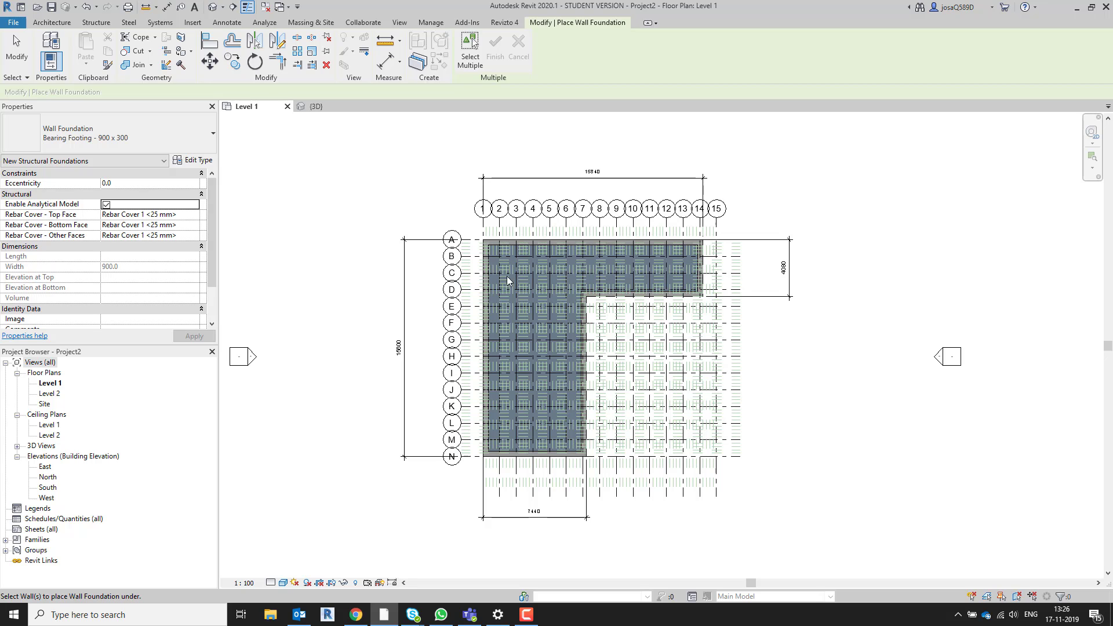
- Tile the Level 1 plan and the 3D view side by side and frame the house in both
key(w)
key(t)
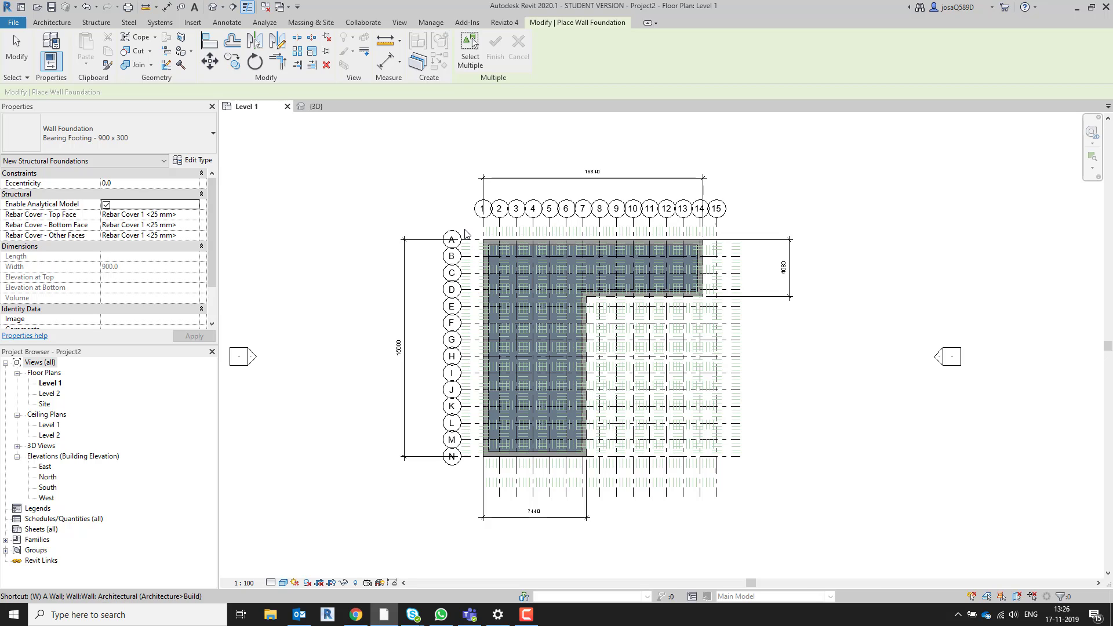
scroll(563, 364, down, 2)
middle_drag(568, 368, 351, 359)
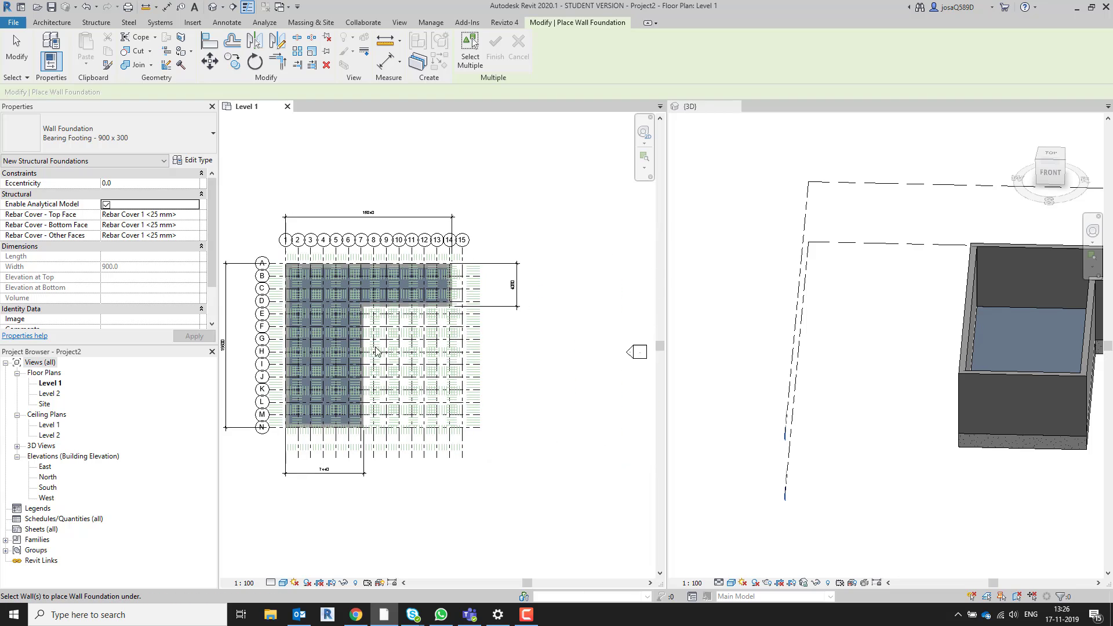
click(922, 357)
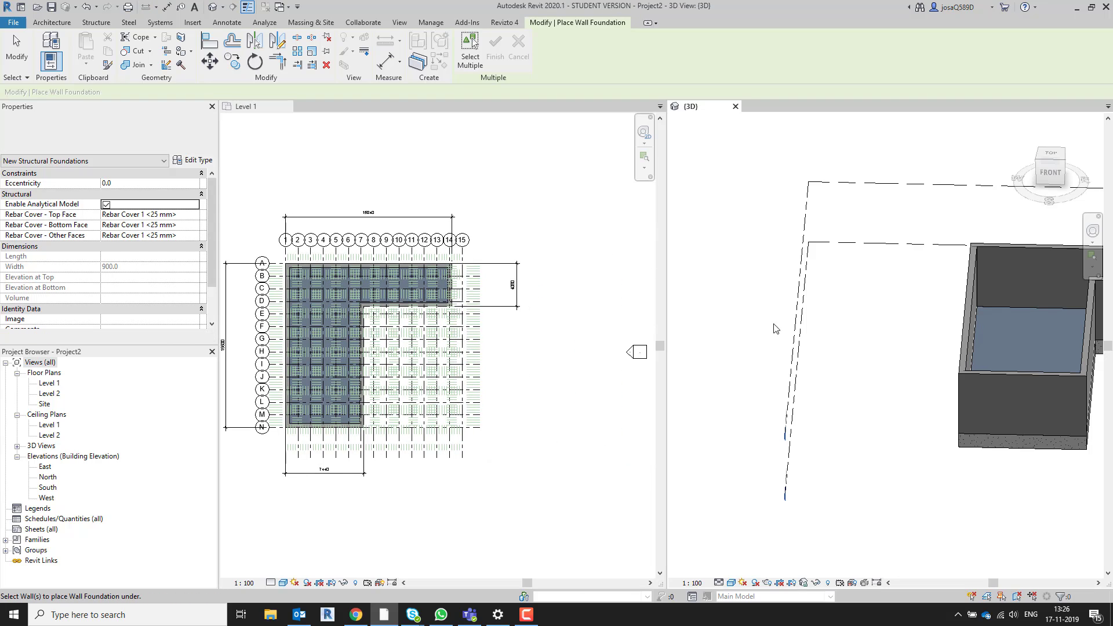
middle_drag(906, 363, 751, 319)
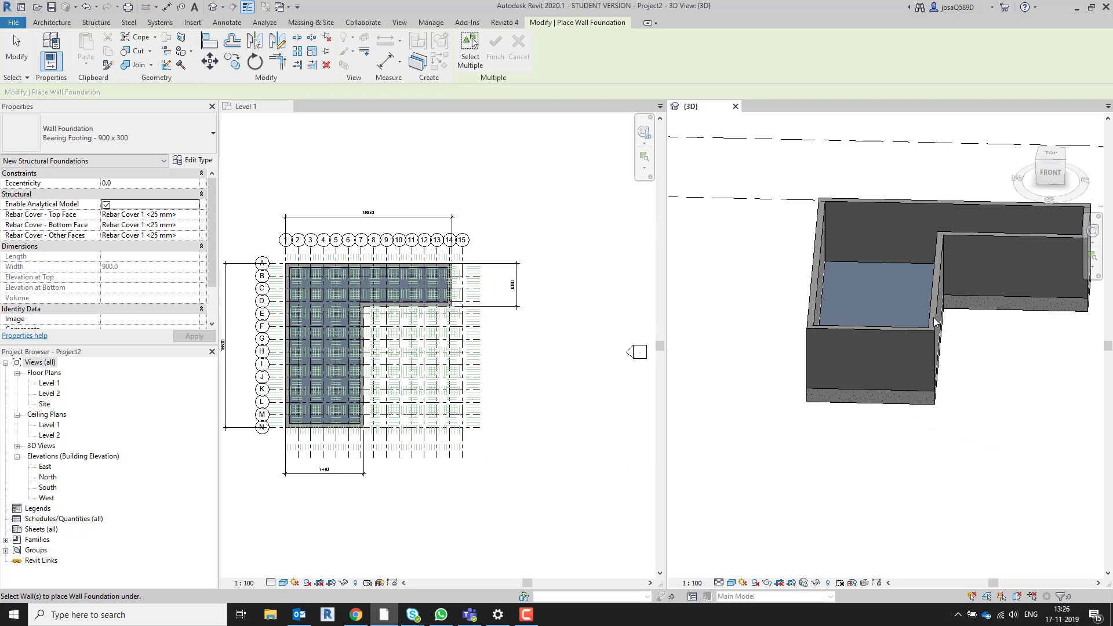
click(336, 317)
scroll(363, 348, up, 3)
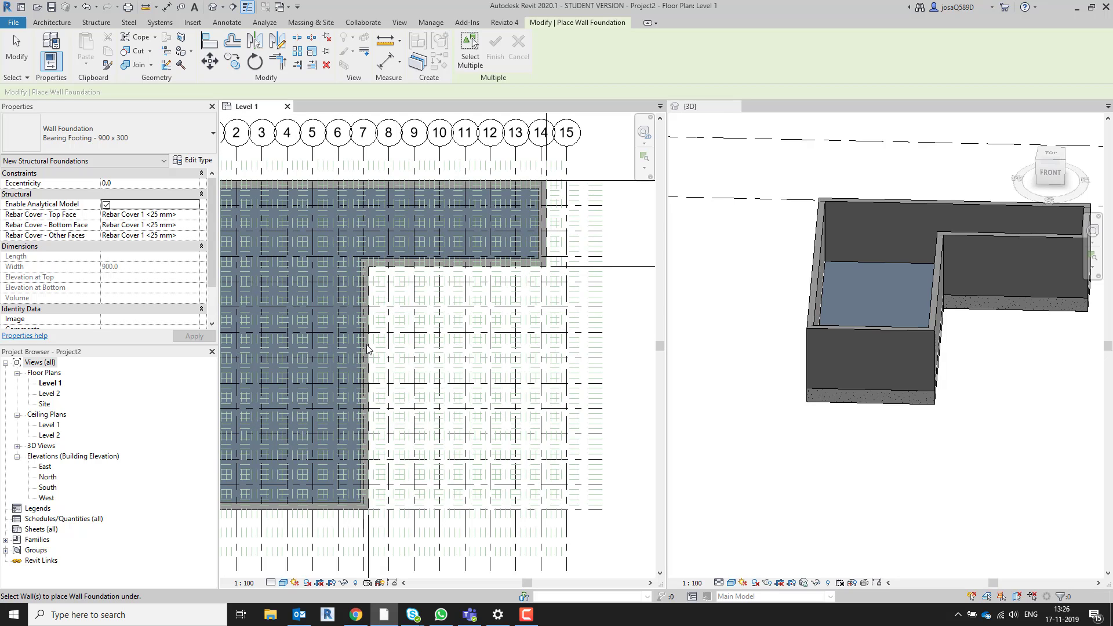
- Leave foundation placement, move the inner wall near grid 7 to grid 10, and inspect its footing from below in 3D
key(Escape)
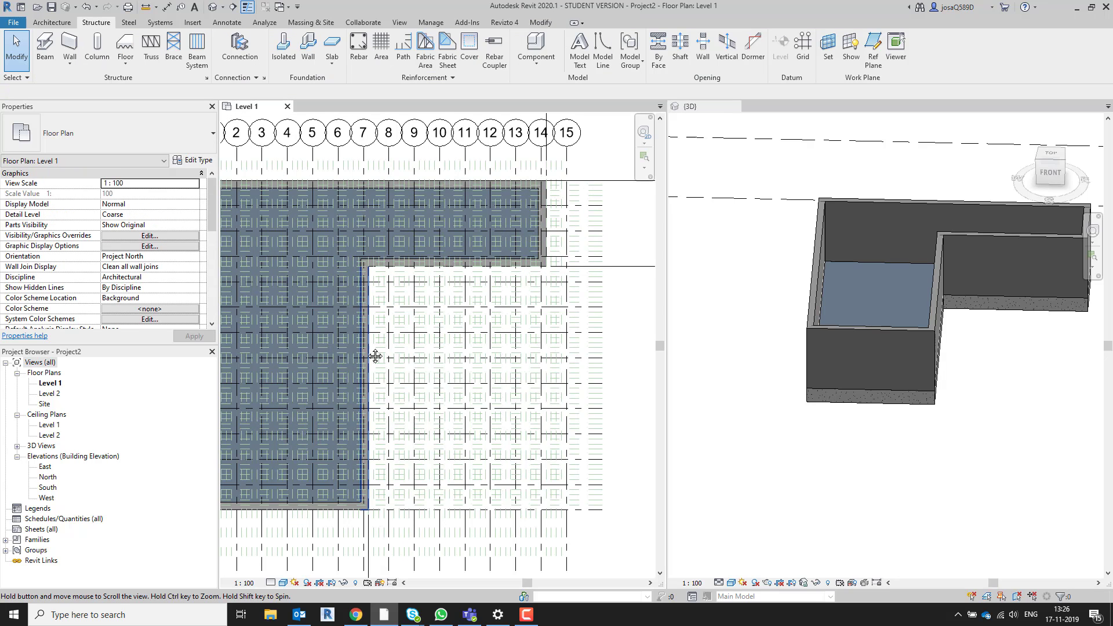
middle_drag(363, 346, 371, 351)
click(375, 351)
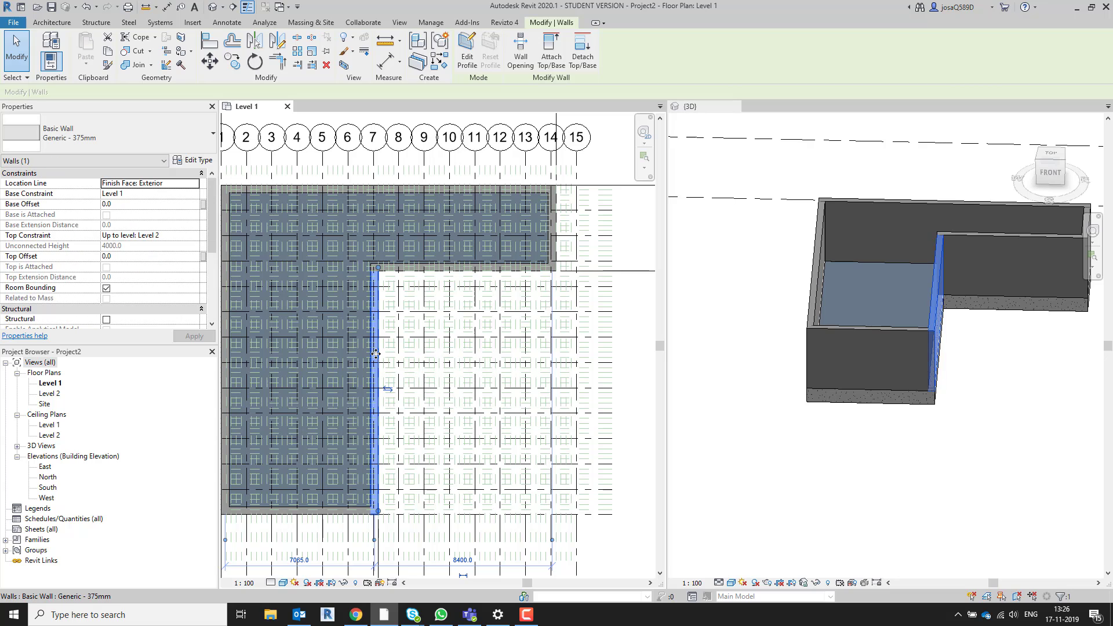
drag(482, 355, 449, 368)
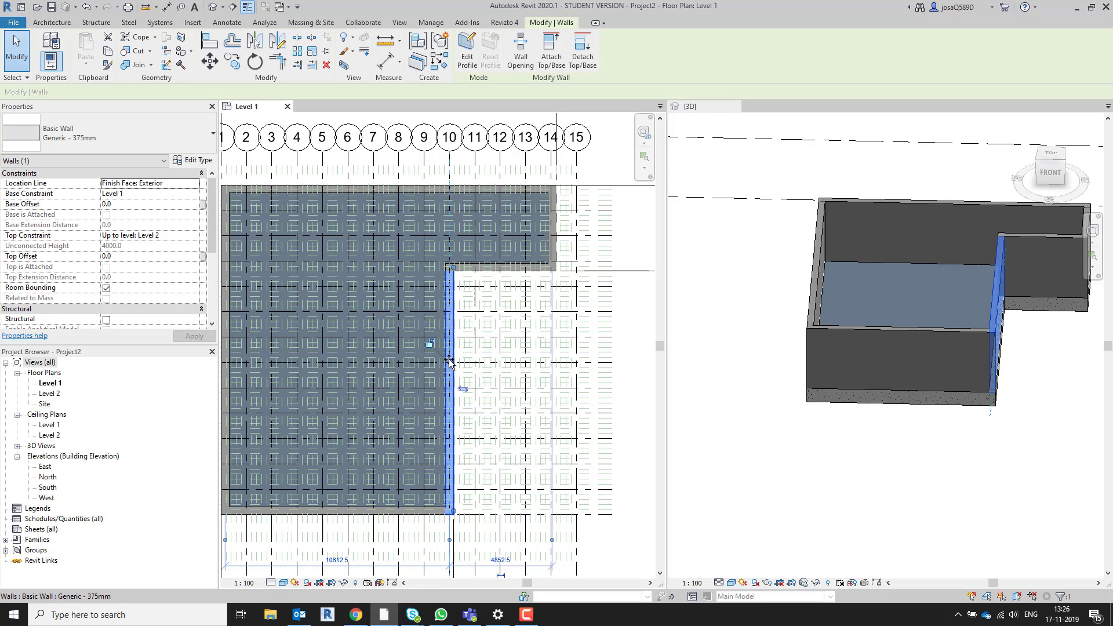
scroll(1022, 450, up, 1)
shift+middle_drag(1025, 445, 933, 330)
middle_drag(949, 388, 892, 392)
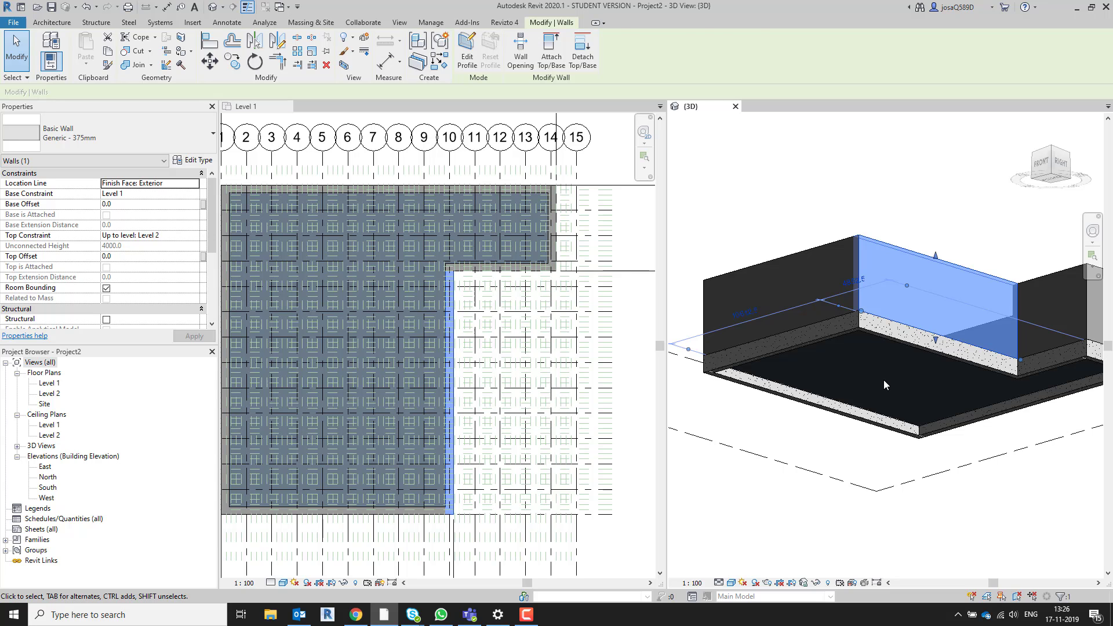
- Undo the wall move to grid 10 and review the L-shaped house from above in 3D
key(ctrl+z)
scroll(425, 361, down, 2)
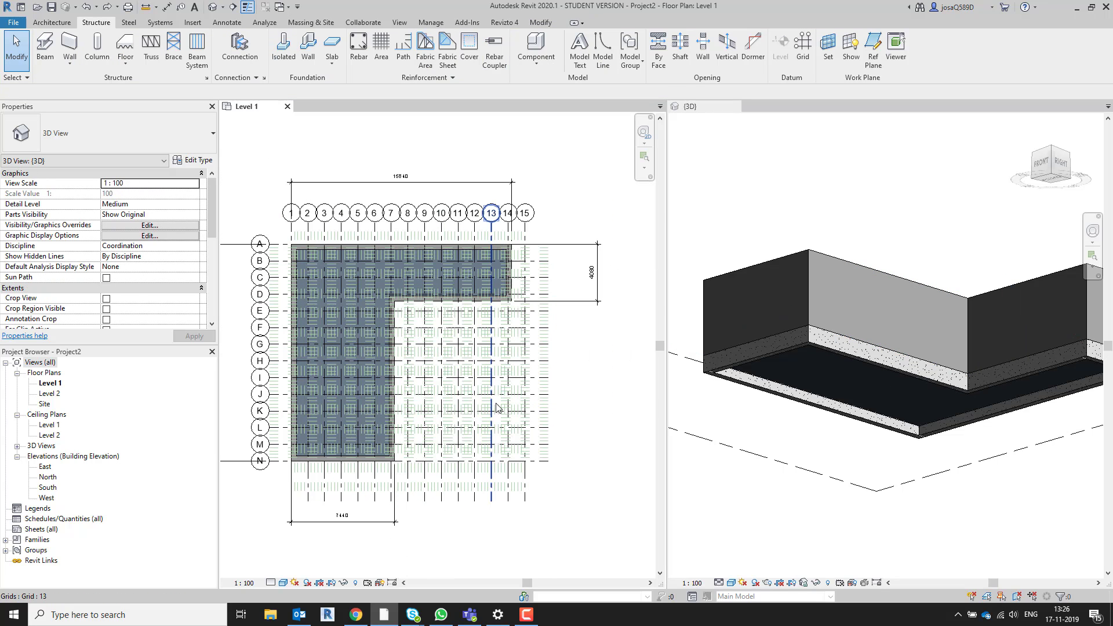
middle_drag(485, 413, 547, 419)
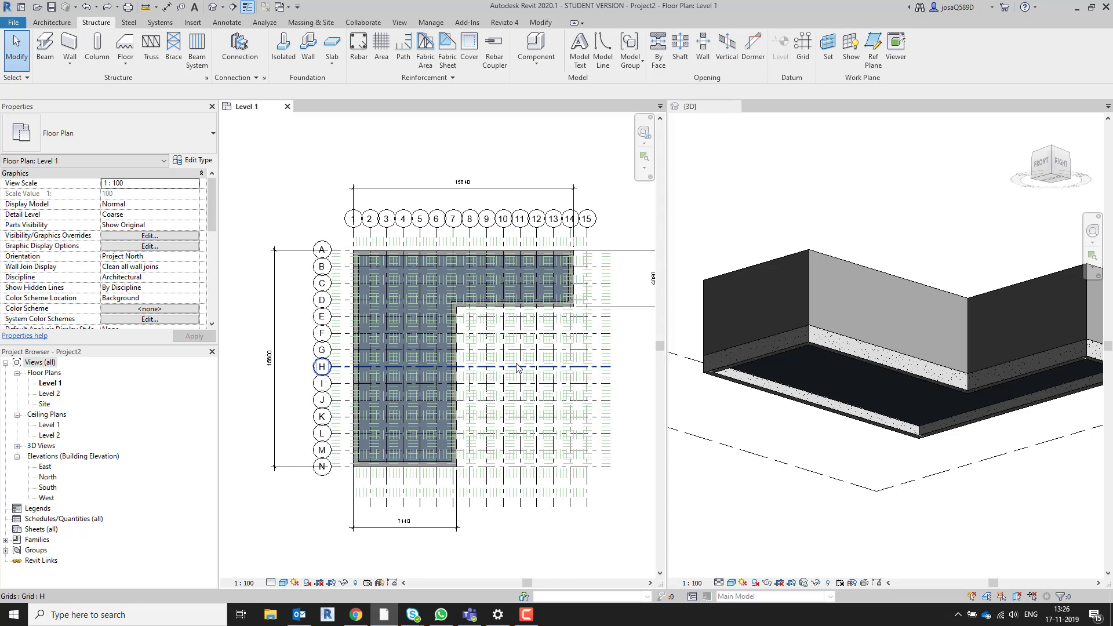
scroll(498, 395, down, 3)
mouse_move(497, 395)
middle_down()
mouse_move(522, 408)
mouse_move(498, 396)
middle_up()
scroll(858, 435, down, 2)
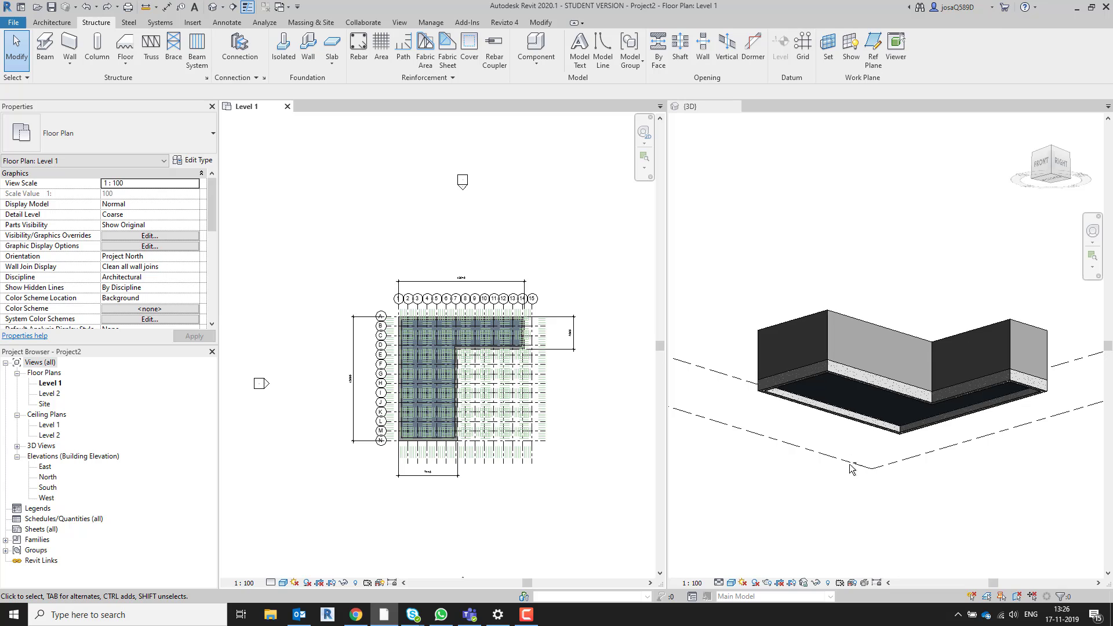
shift+middle_drag(891, 443, 921, 443)
- Close the 3D view and open the Site floor plan
click(568, 486)
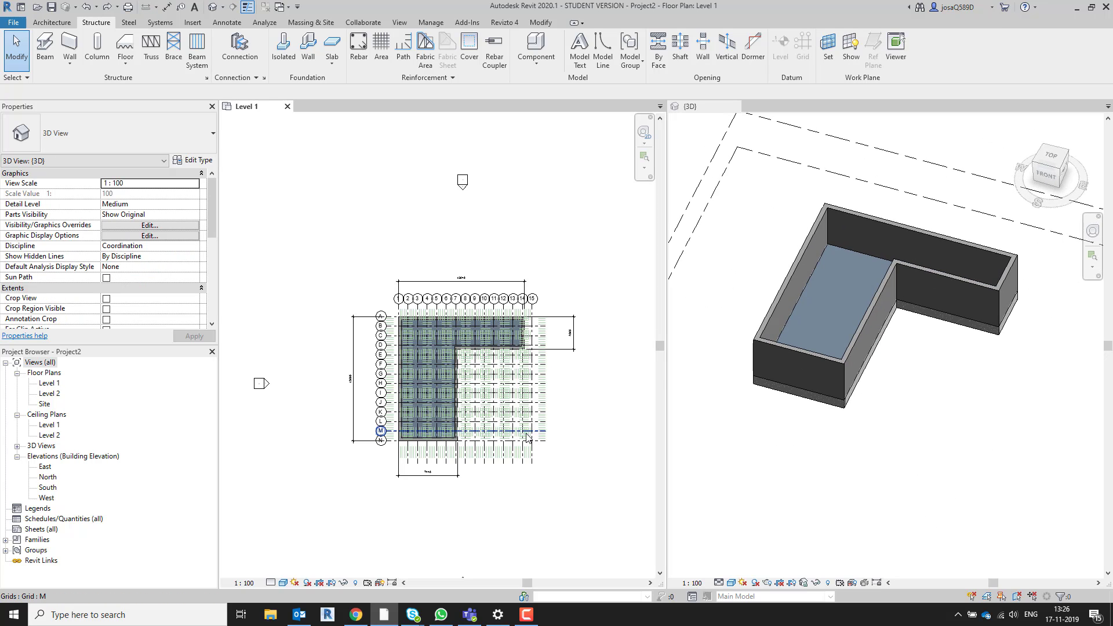
middle_drag(574, 415, 515, 345)
middle_drag(547, 447, 547, 446)
scroll(548, 447, down, 3)
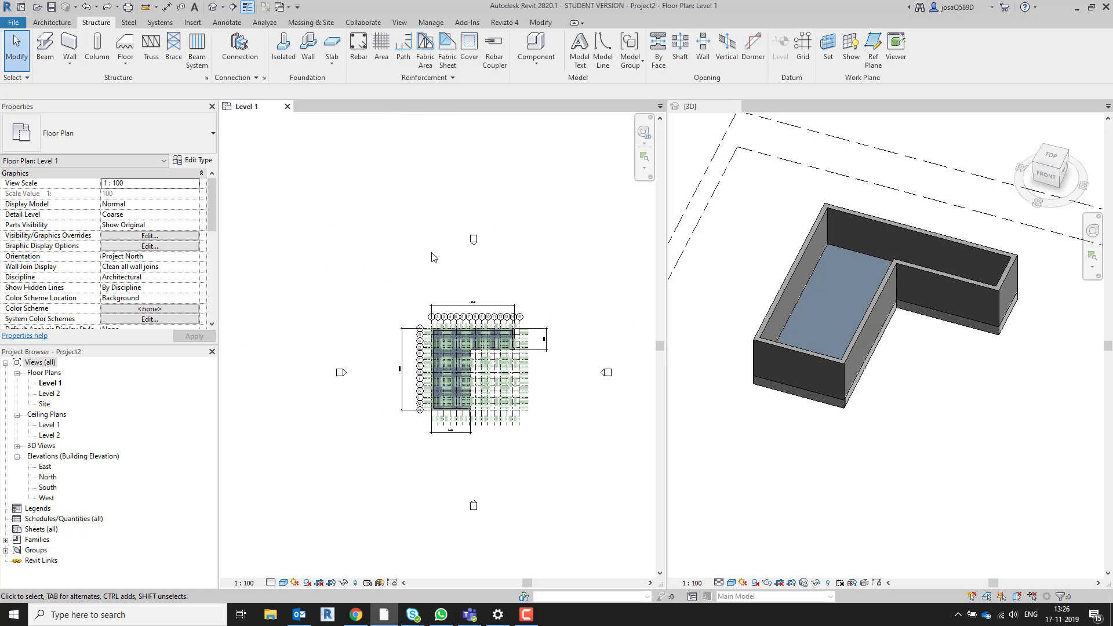
click(734, 106)
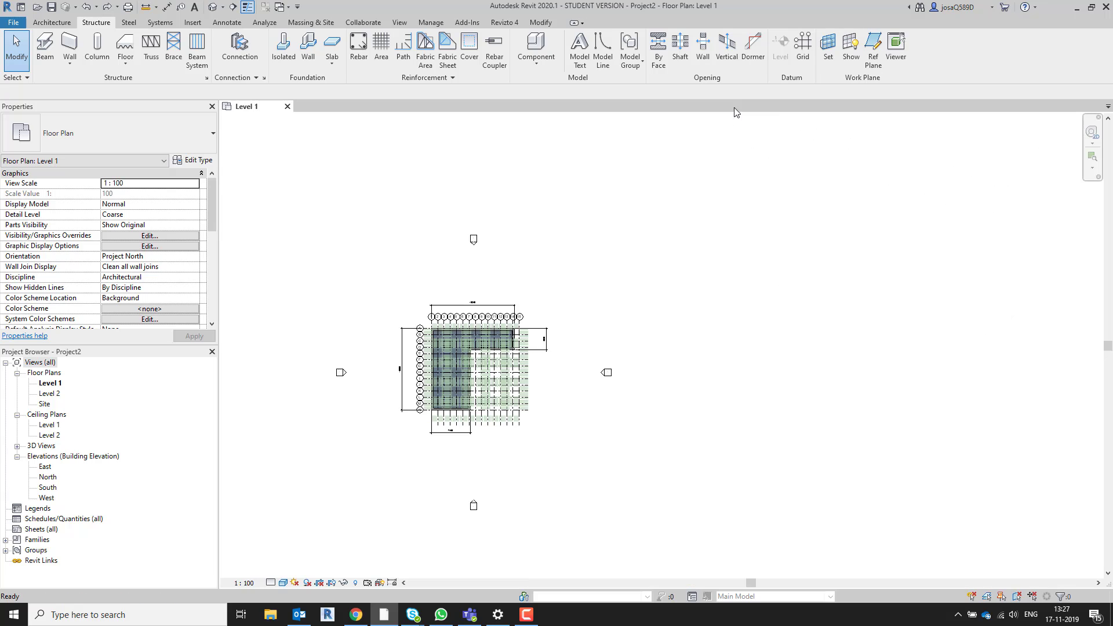
double_click(44, 405)
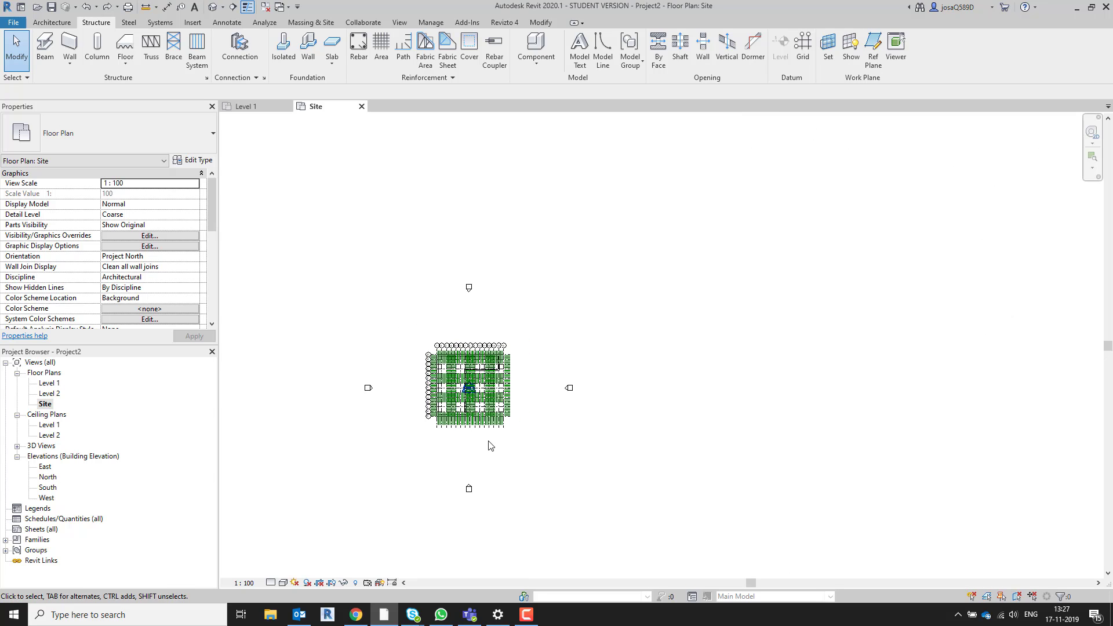
- Hide the whole reference plane category in the Site plan
middle_drag(488, 446, 577, 422)
scroll(607, 405, up, 6)
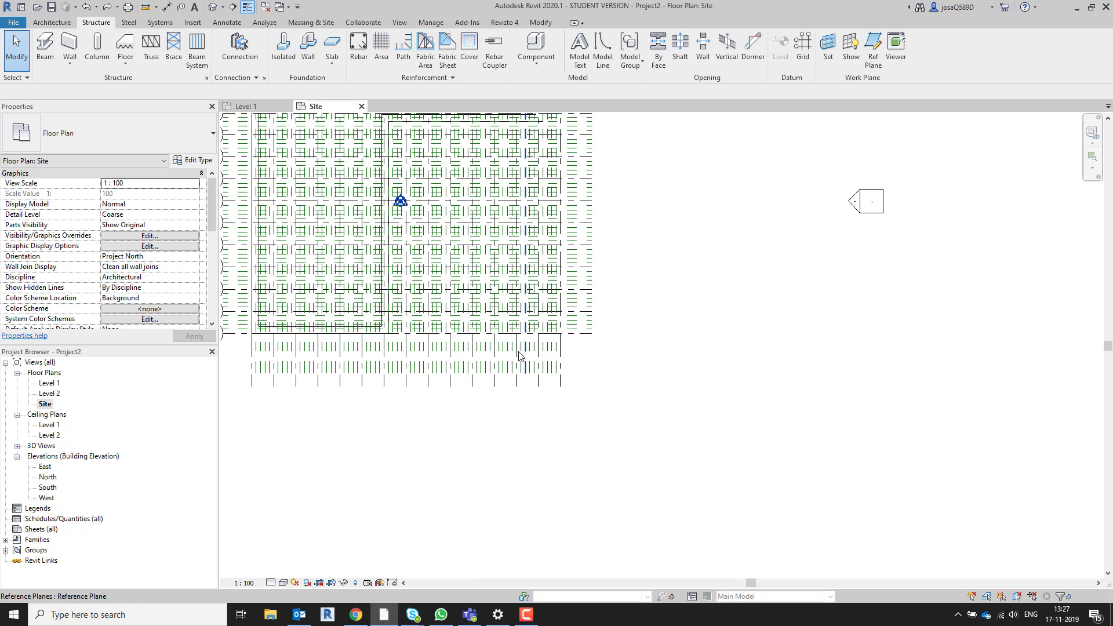
right_click(524, 370)
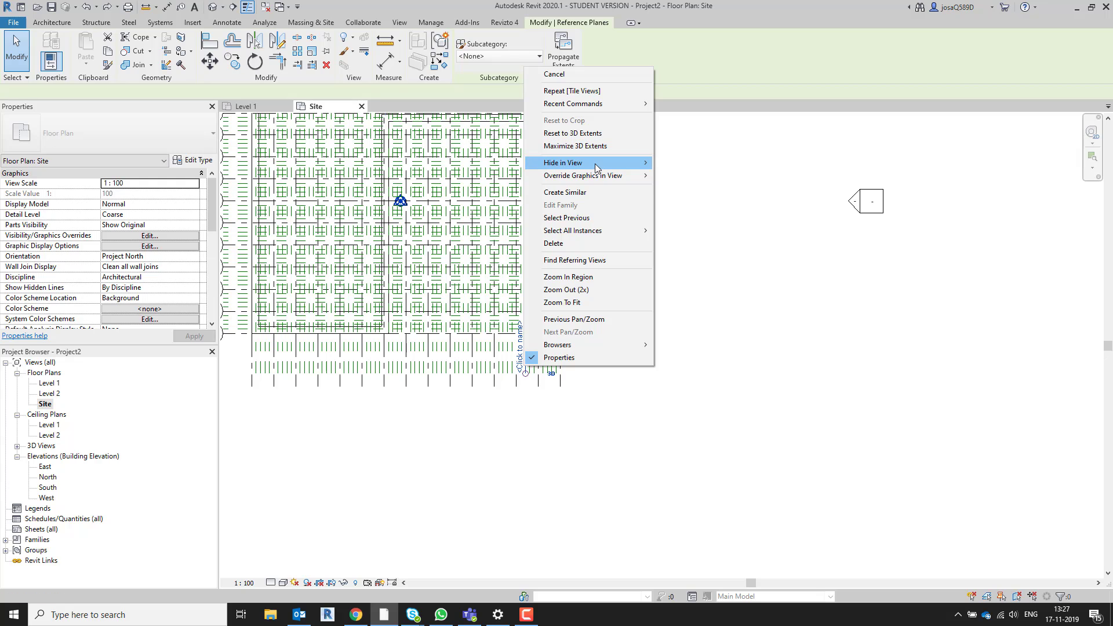
mouse_move(598, 166)
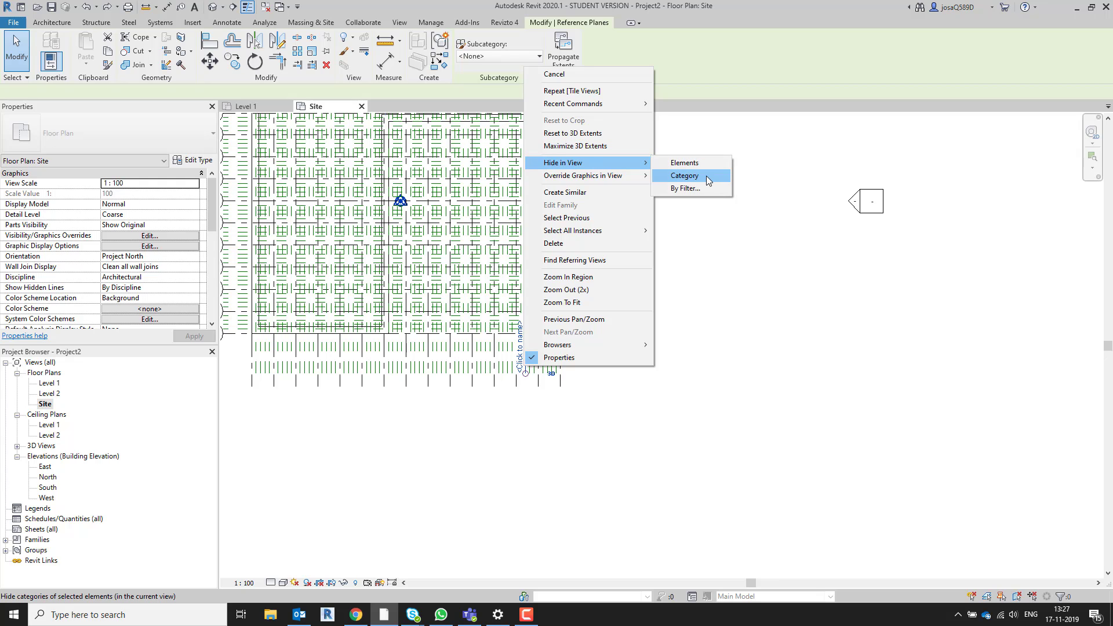
click(706, 176)
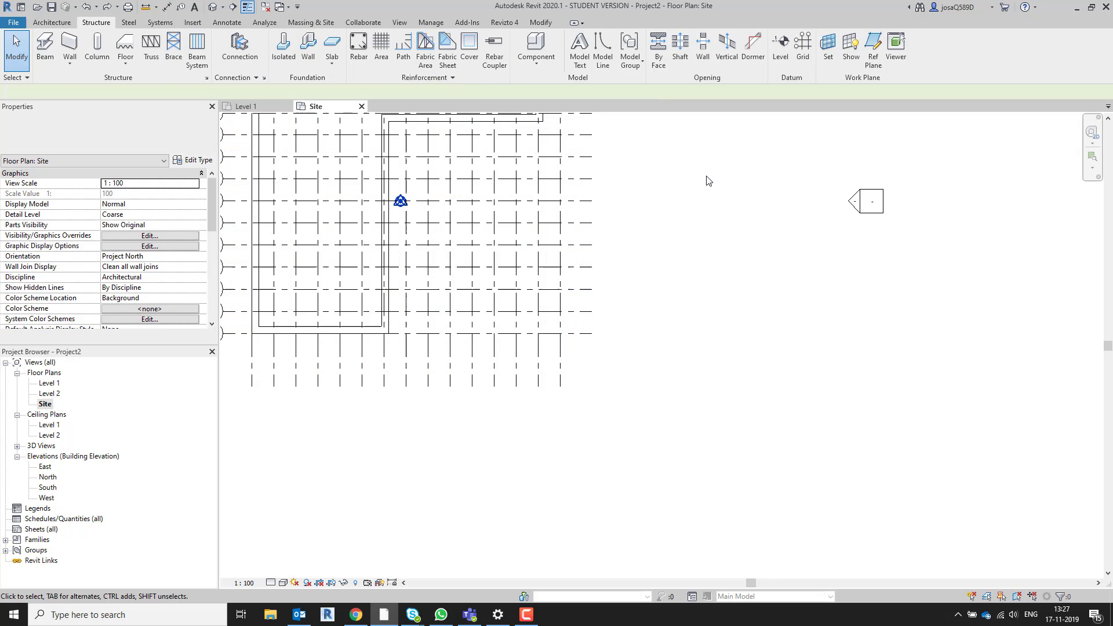
middle_drag(366, 381, 523, 450)
scroll(523, 450, down, 4)
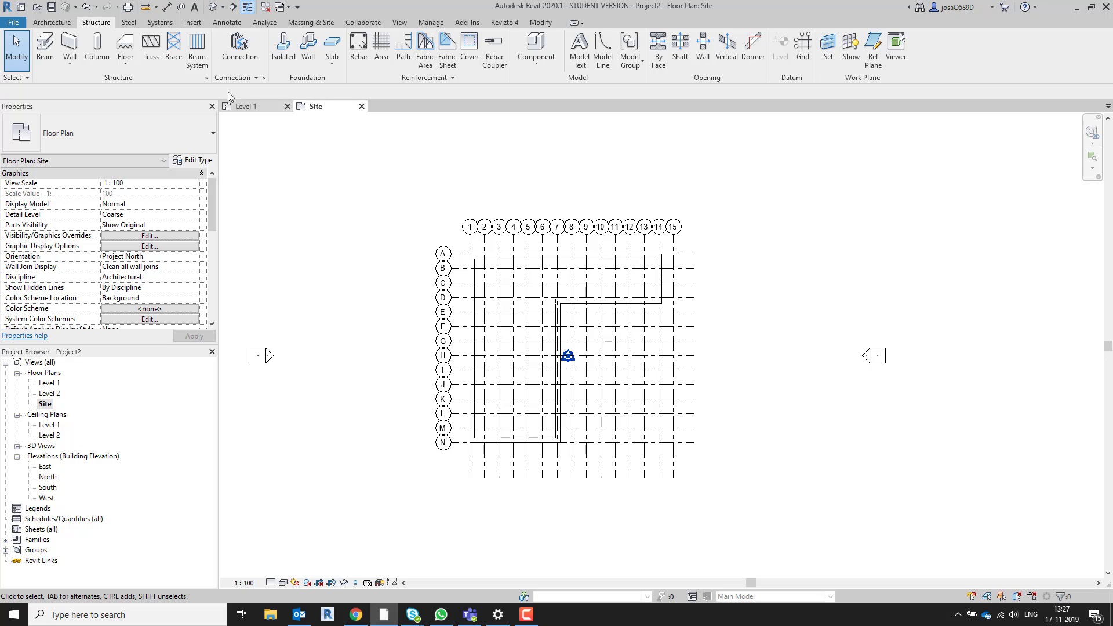
- Start a toposurface at absolute elevation 0.0 and place points at the tips of the north and east elevation markers
click(313, 24)
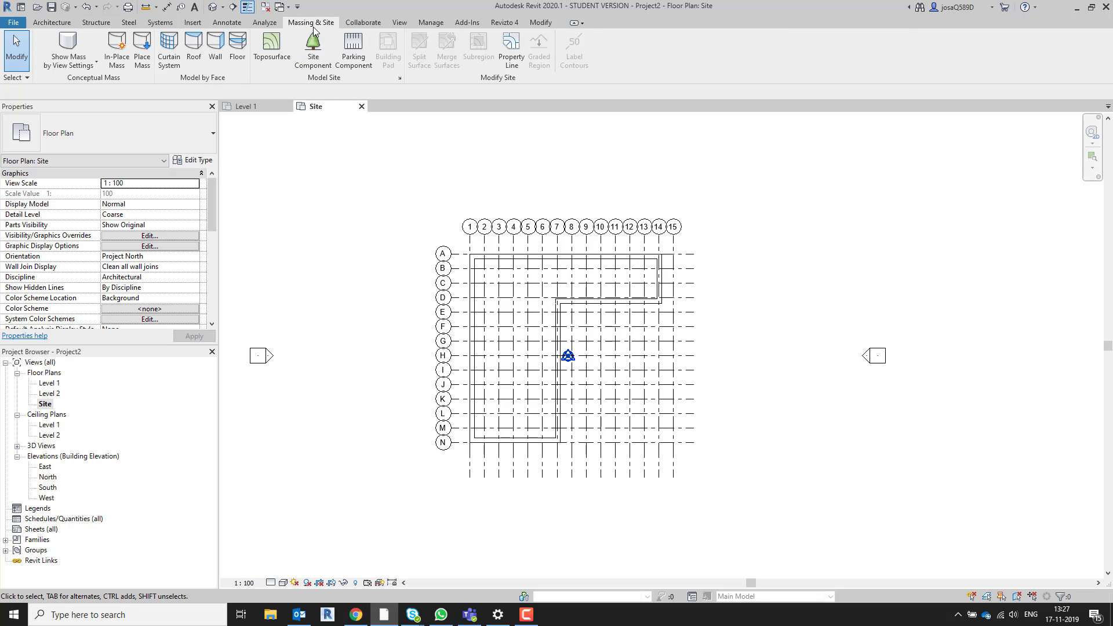
click(271, 45)
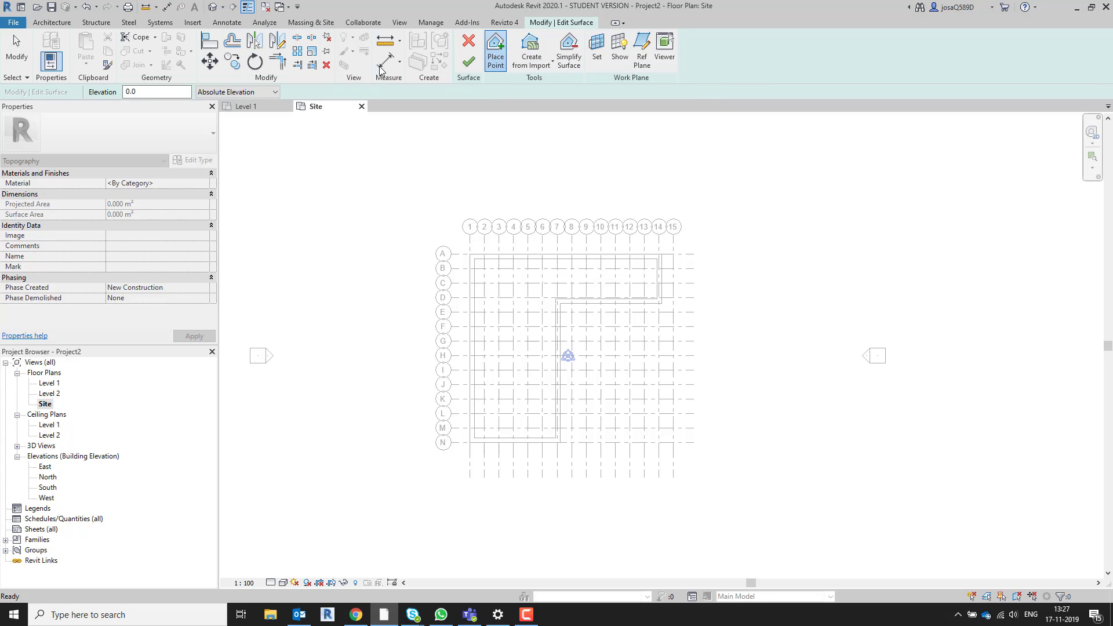
click(138, 89)
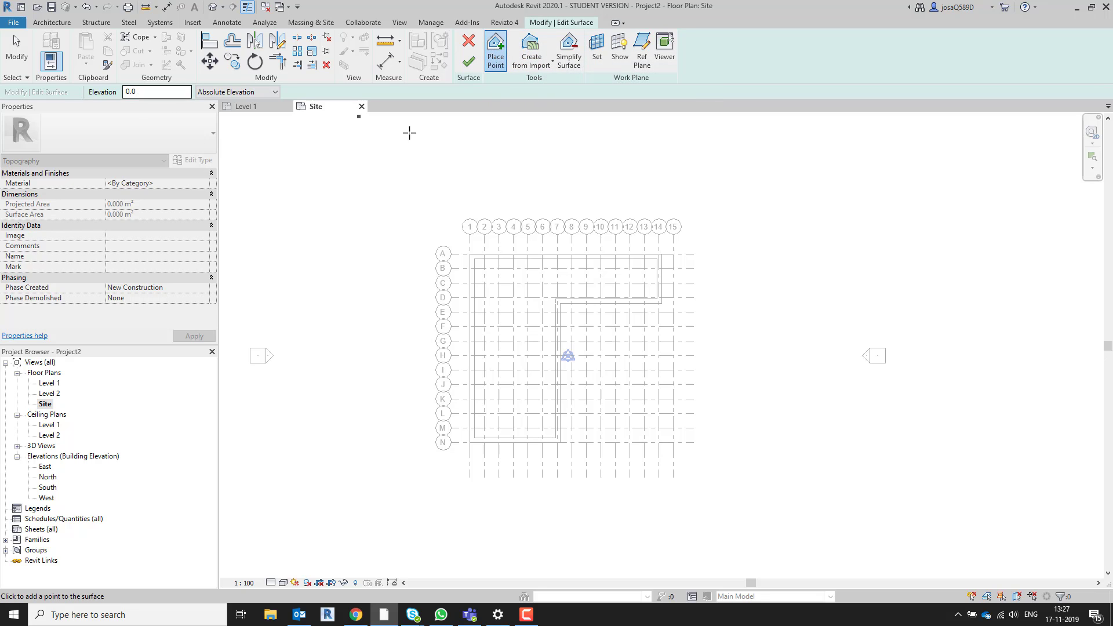
scroll(457, 322, down, 2)
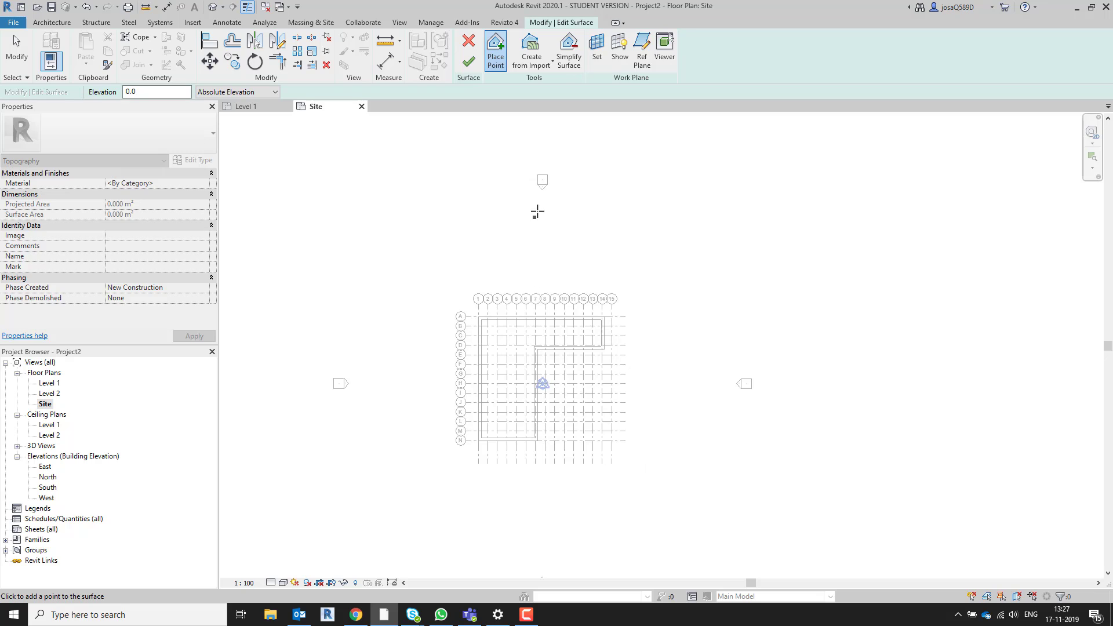
scroll(542, 195, up, 2)
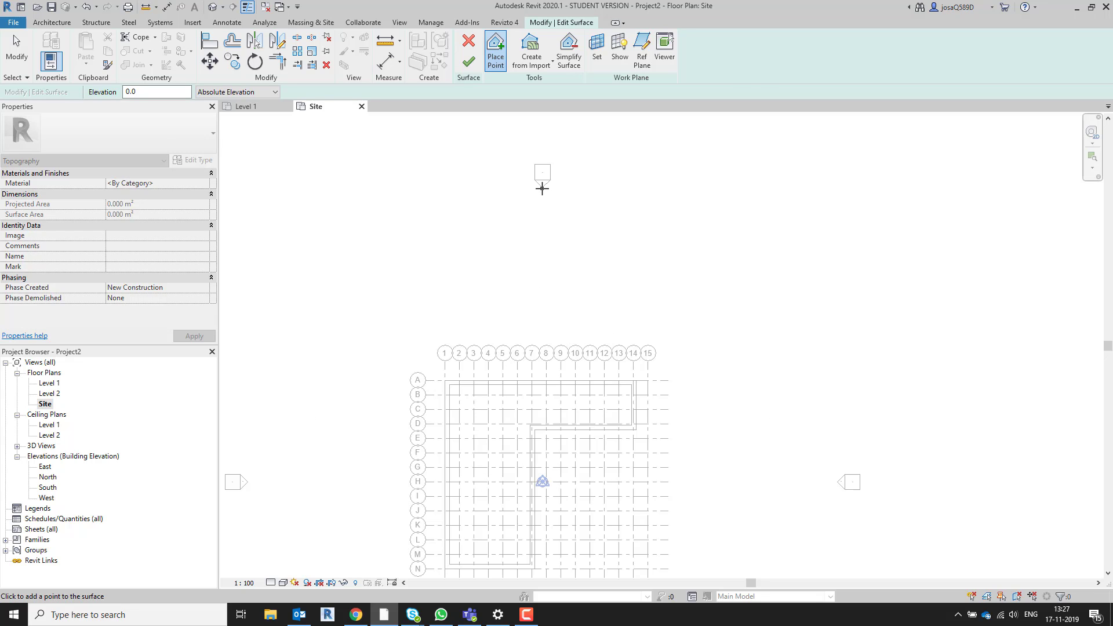
click(542, 188)
click(792, 452)
click(837, 482)
- Add surface points at the tips of the south and west elevation markers and finish the diamond-shaped toposurface
scroll(720, 493, down, 2)
middle_drag(718, 489, 732, 265)
scroll(732, 264, down, 1)
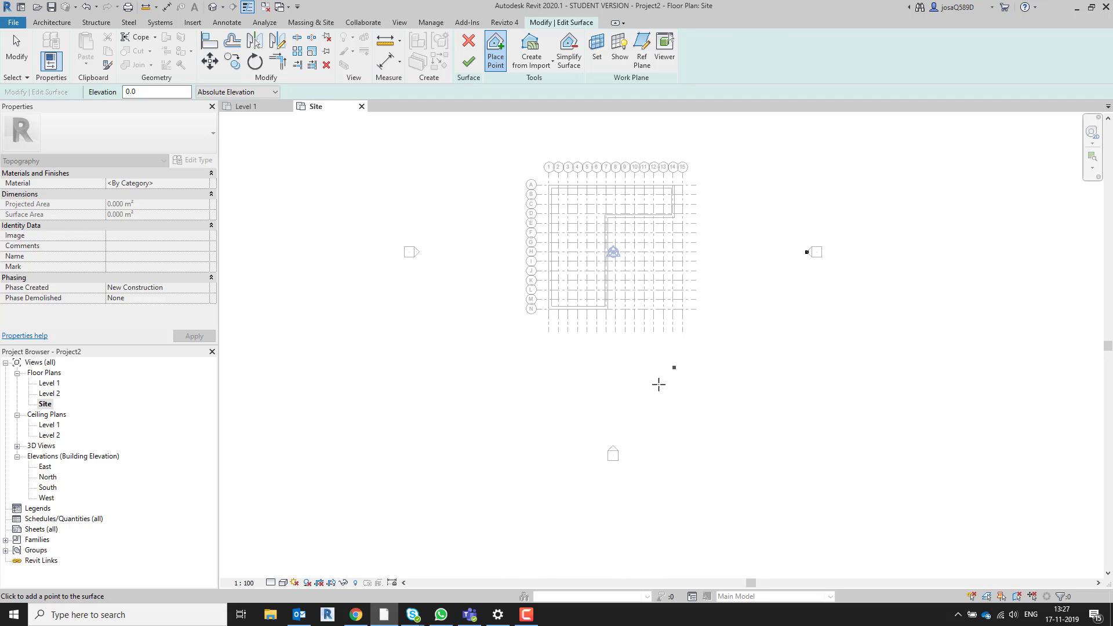
click(613, 445)
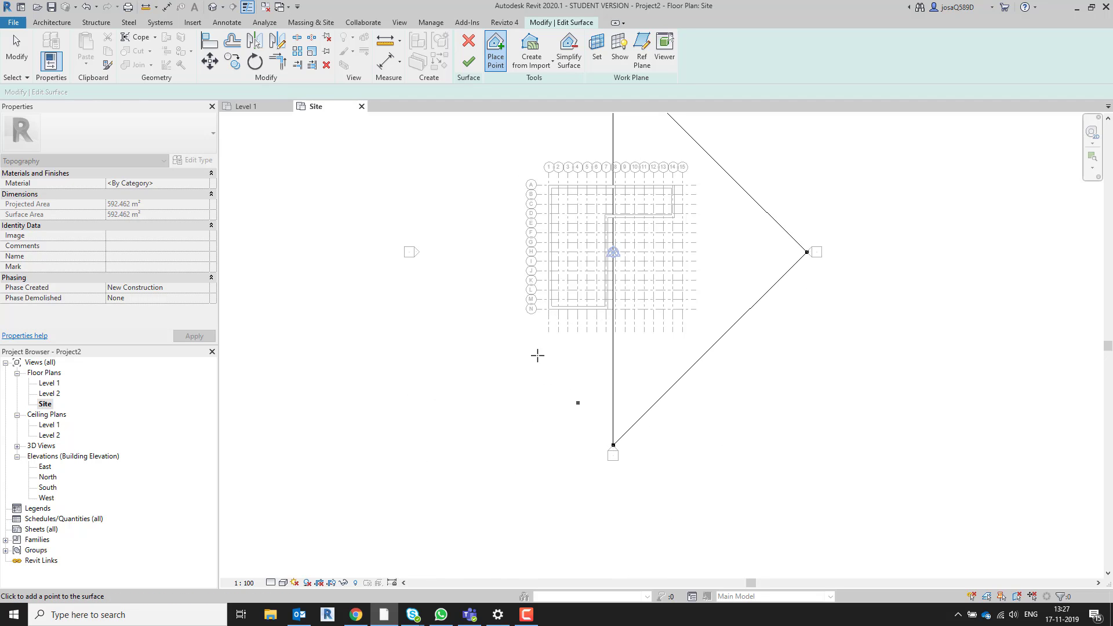
click(421, 251)
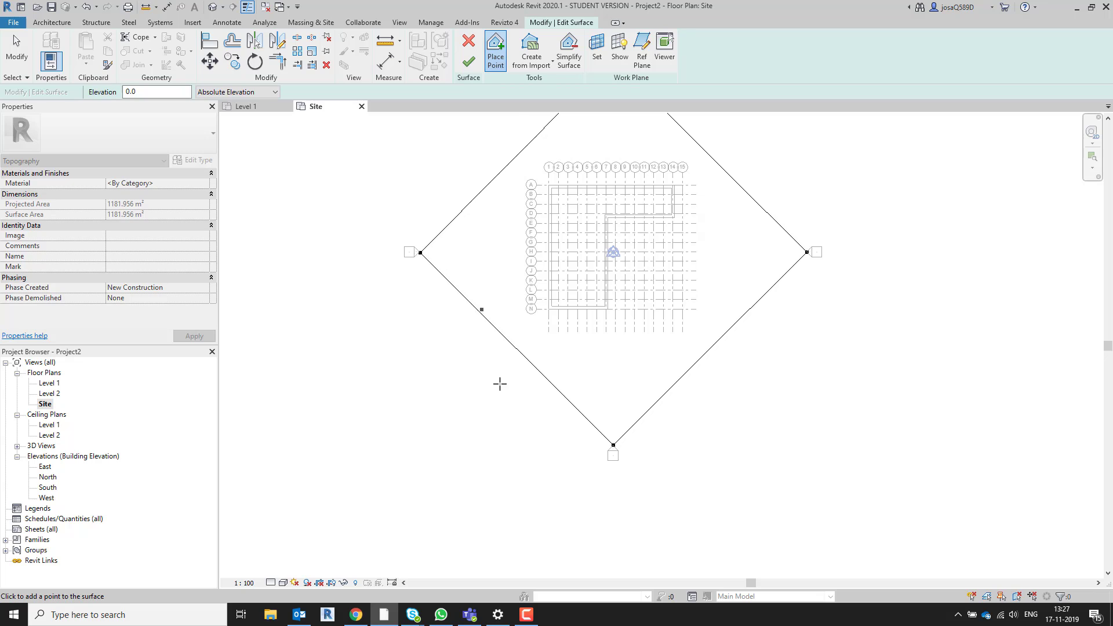
click(469, 62)
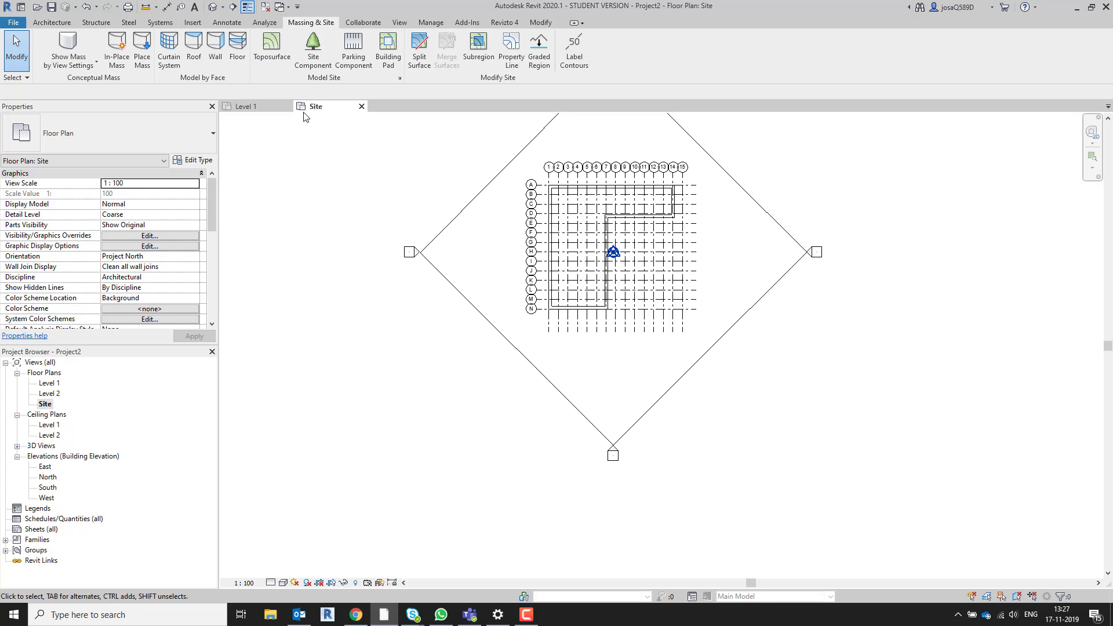
- Examine in the default 3D view how the toposurface meets the house's floor slab and walls
click(216, 9)
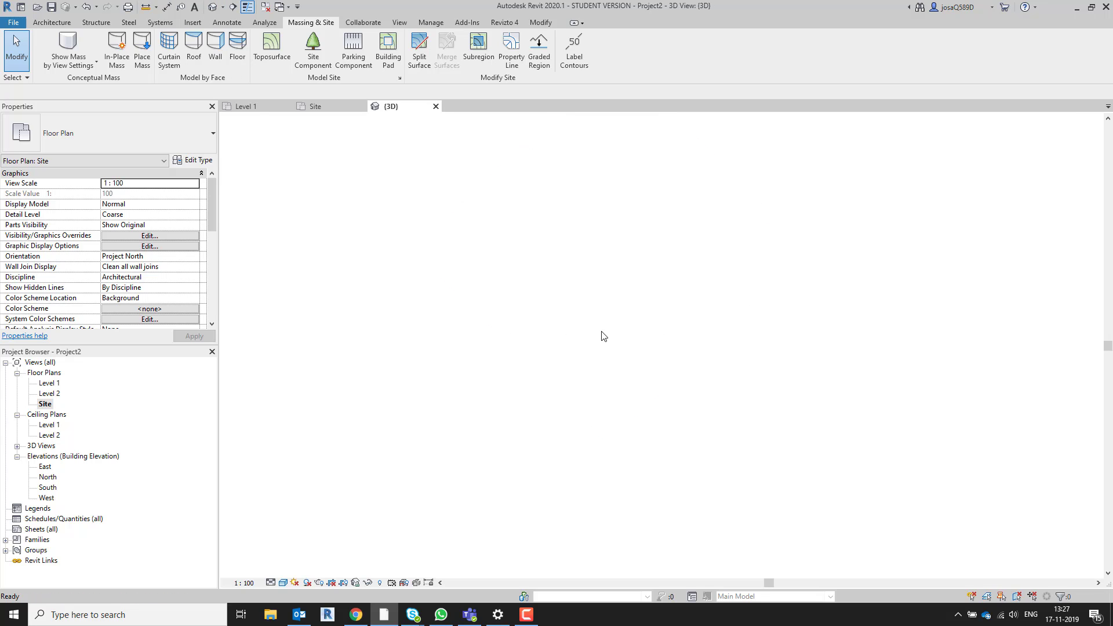
shift+middle_drag(614, 353, 785, 462)
shift+middle_drag(857, 461, 809, 425)
scroll(643, 341, up, 3)
scroll(642, 341, up, 2)
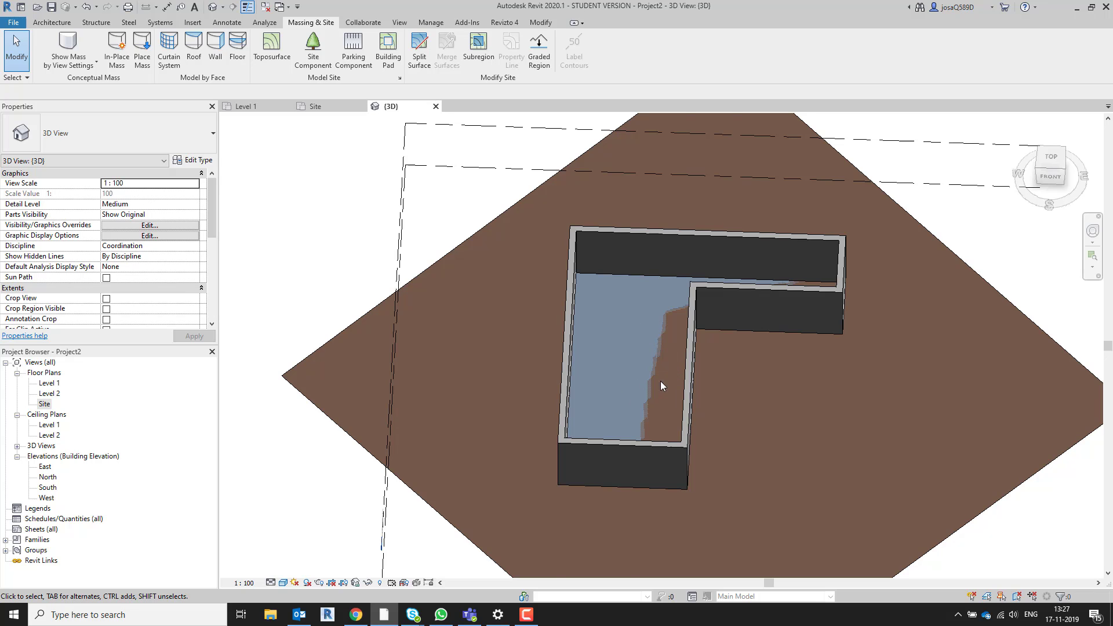
scroll(642, 388, down, 3)
scroll(641, 388, up, 5)
scroll(645, 345, down, 3)
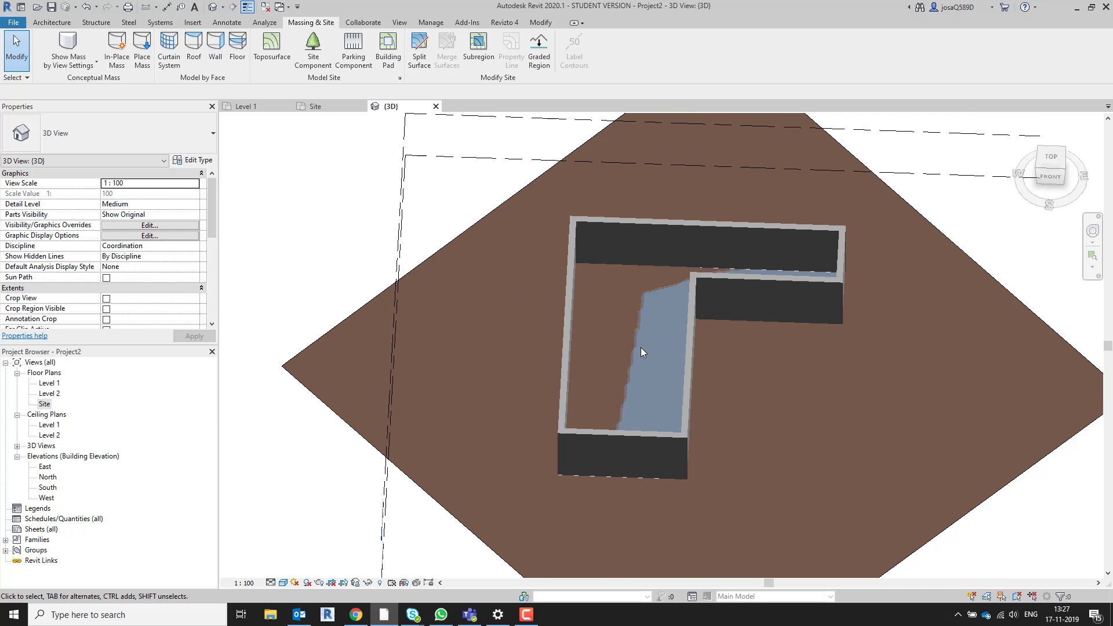
scroll(644, 350, up, 1)
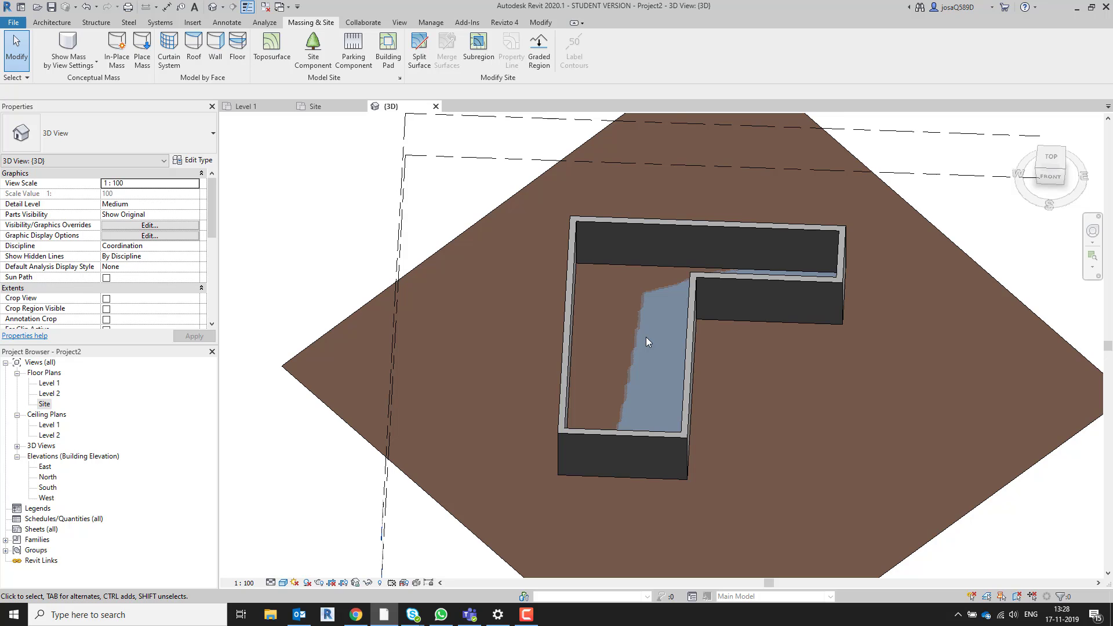
click(1016, 482)
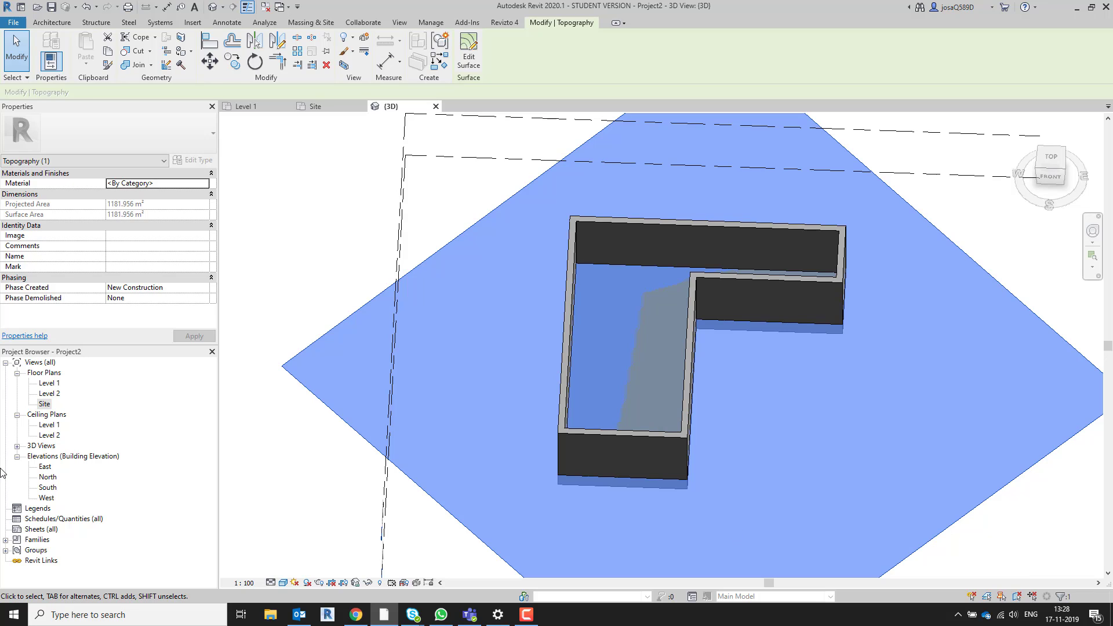
- Start a building pad on Level 1 in the Site plan and pick the north and west exterior walls as its boundary
double_click(45, 404)
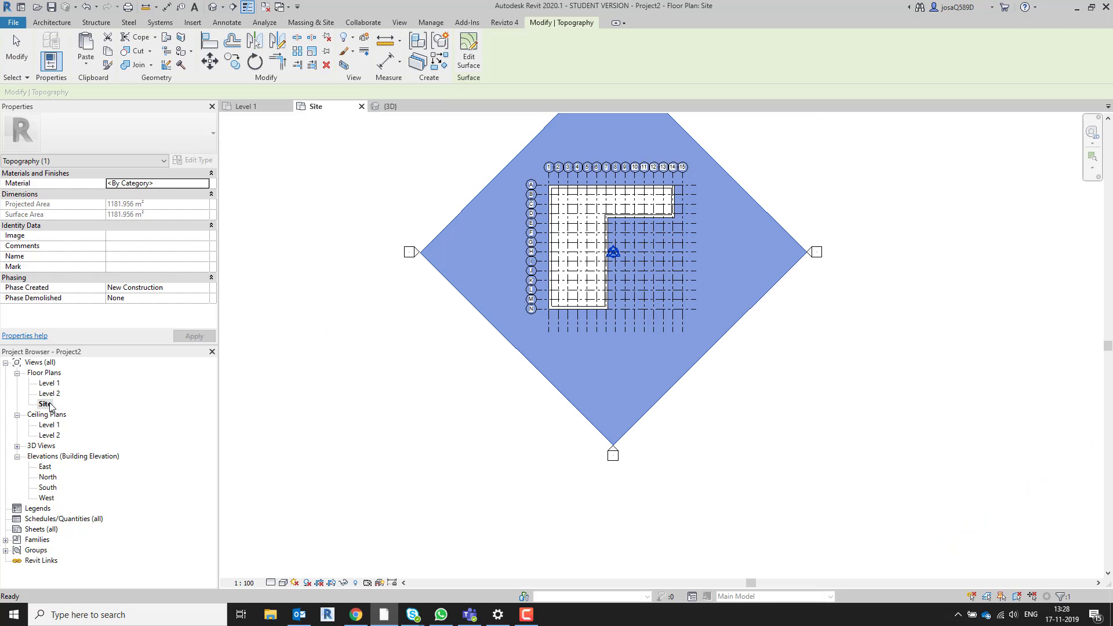
middle_drag(486, 438, 535, 504)
click(535, 504)
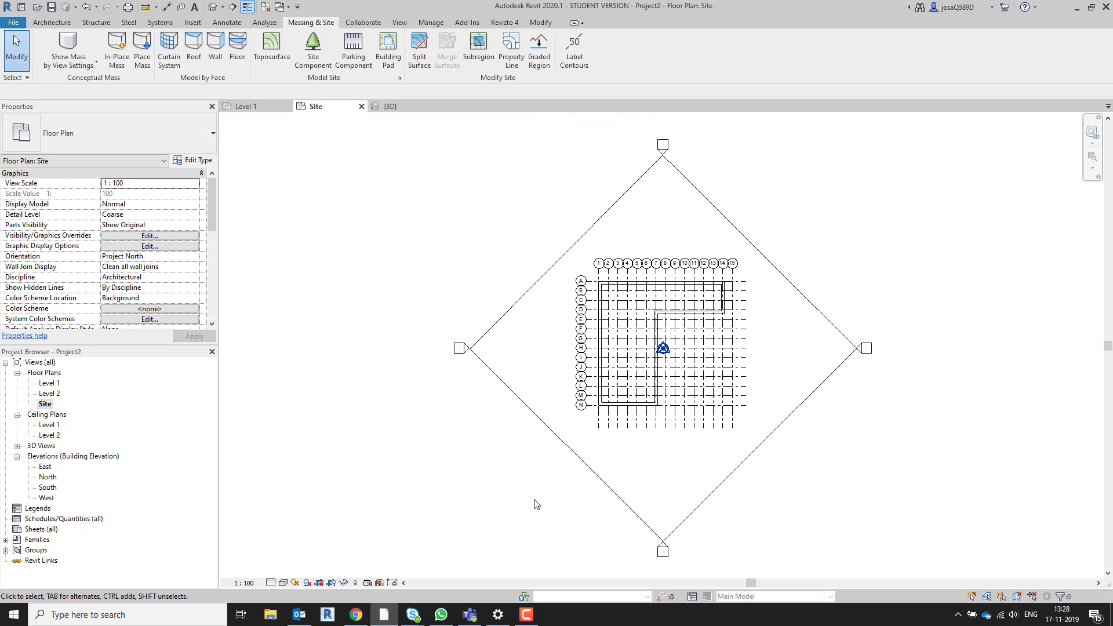
click(390, 49)
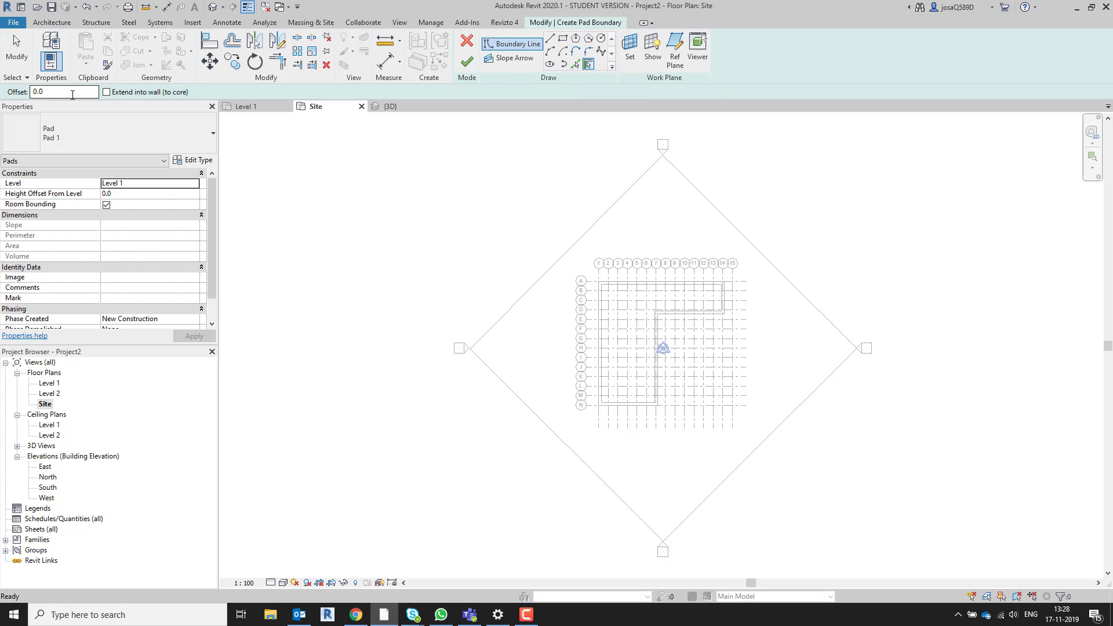
scroll(667, 284, up, 5)
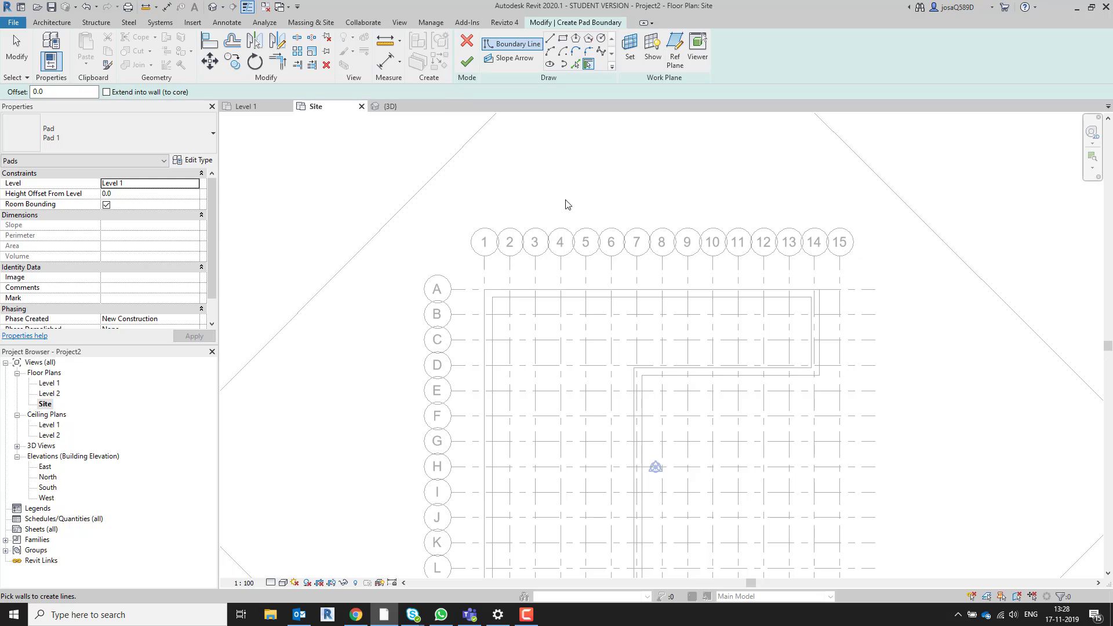
click(633, 292)
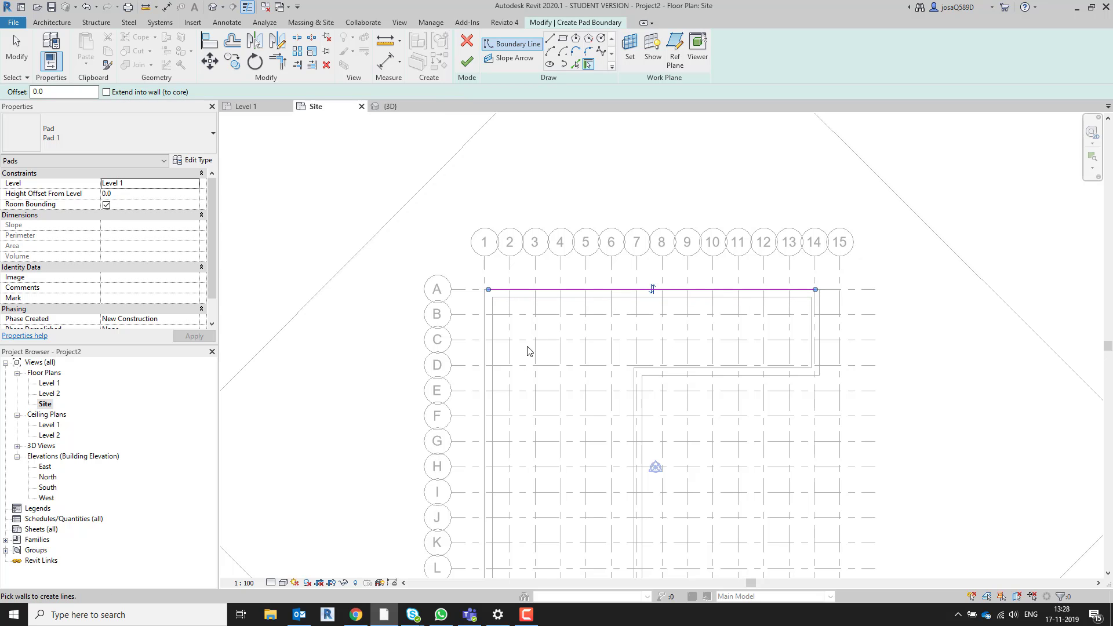
click(486, 356)
- Pick the remaining exterior walls to close the L-shaped pad boundary and finish the building pad
middle_drag(594, 323, 573, 128)
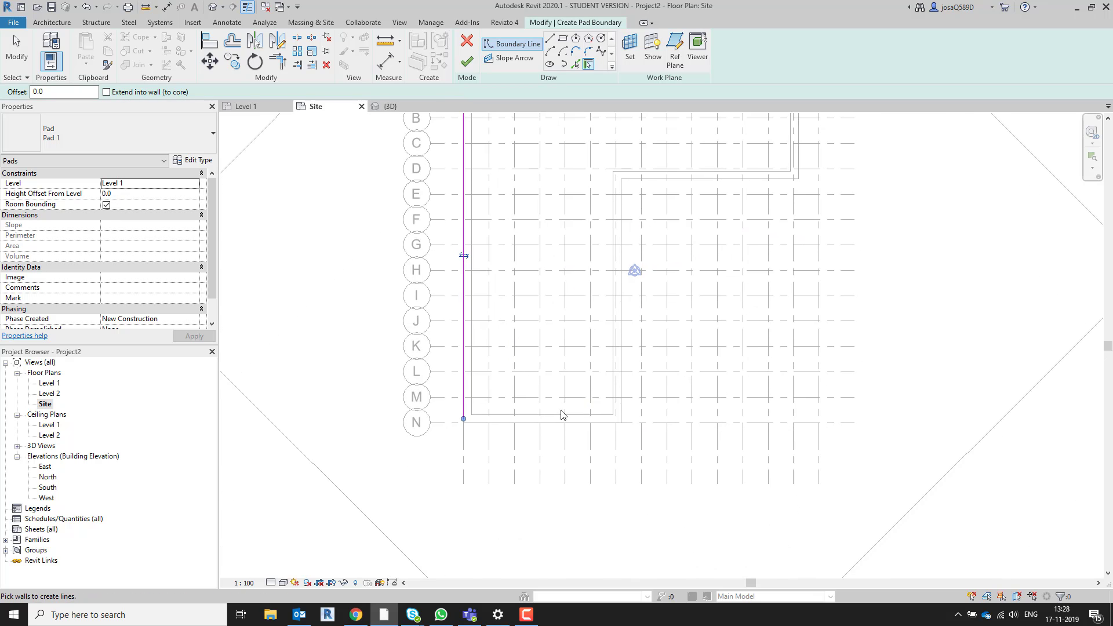
click(561, 416)
click(626, 304)
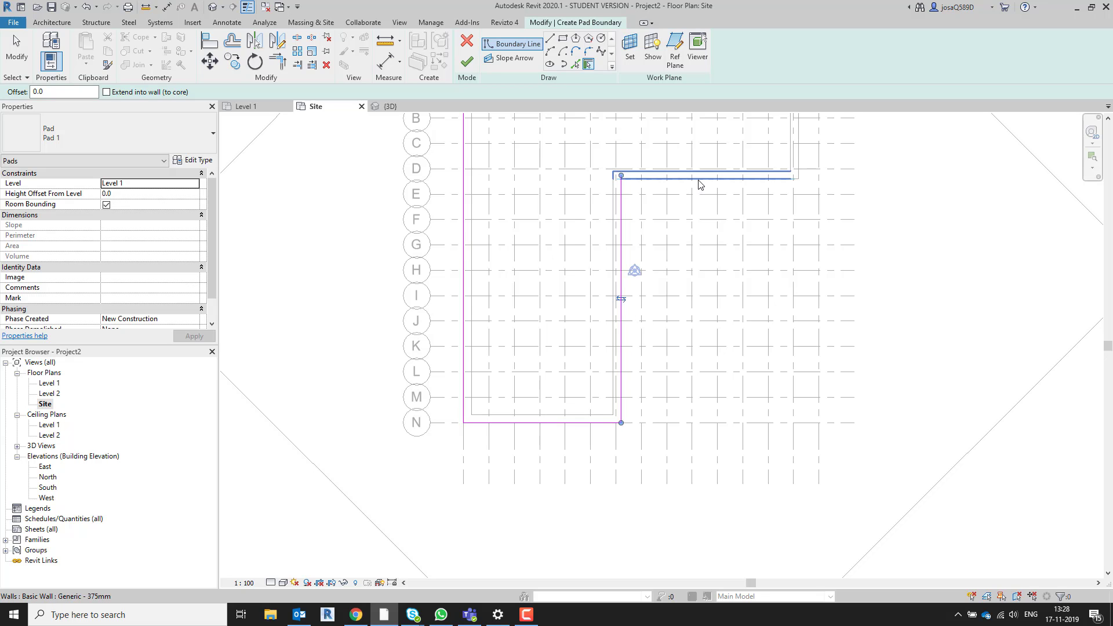
middle_drag(795, 142, 721, 250)
click(720, 249)
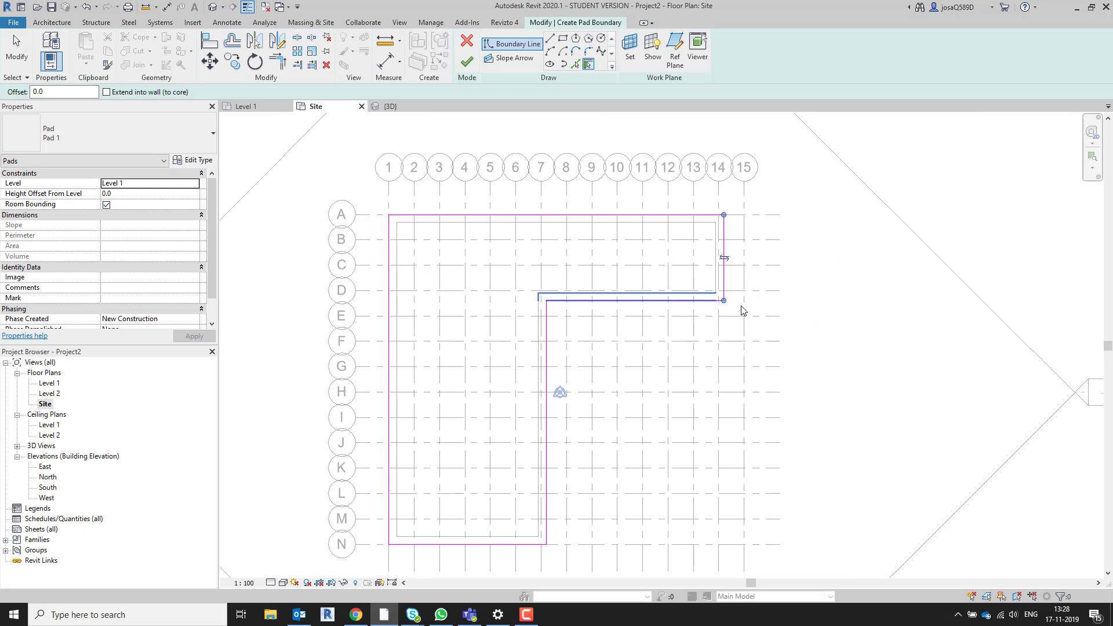
click(467, 61)
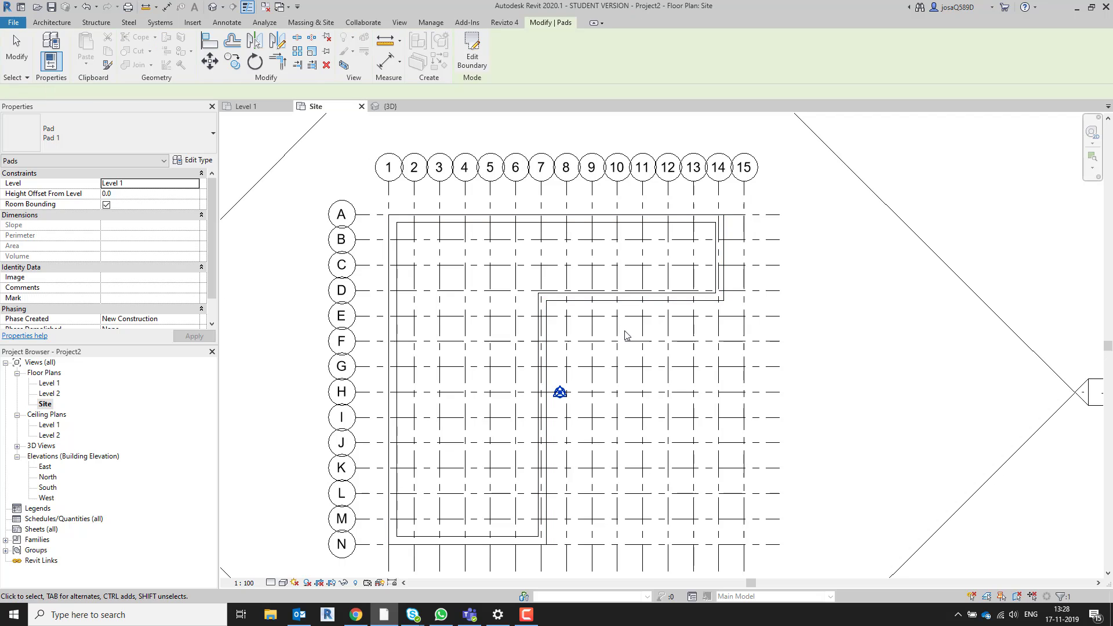
- Inspect the building pad and the surrounding toposurface from above and below in the 3D view
click(213, 8)
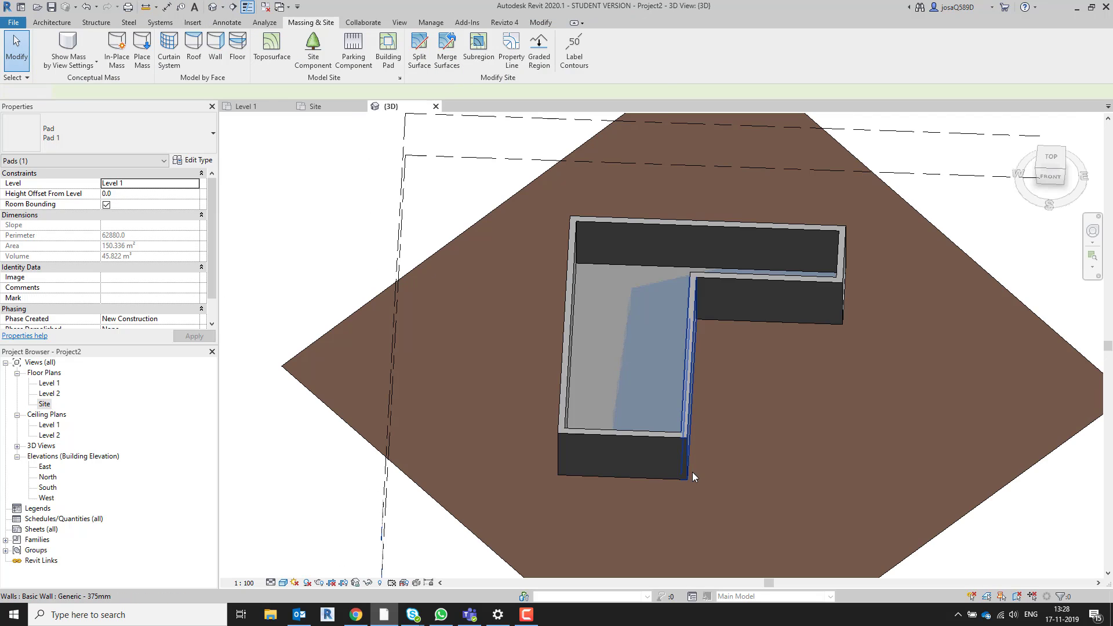
scroll(628, 377, up, 3)
scroll(628, 370, down, 4)
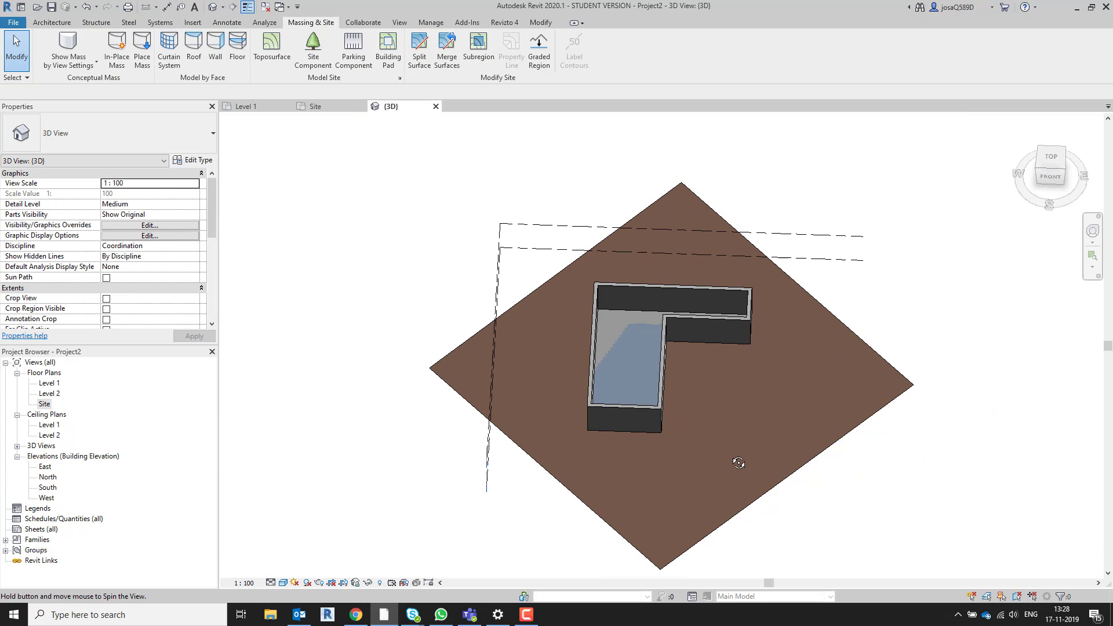
shift+middle_drag(681, 440, 705, 257)
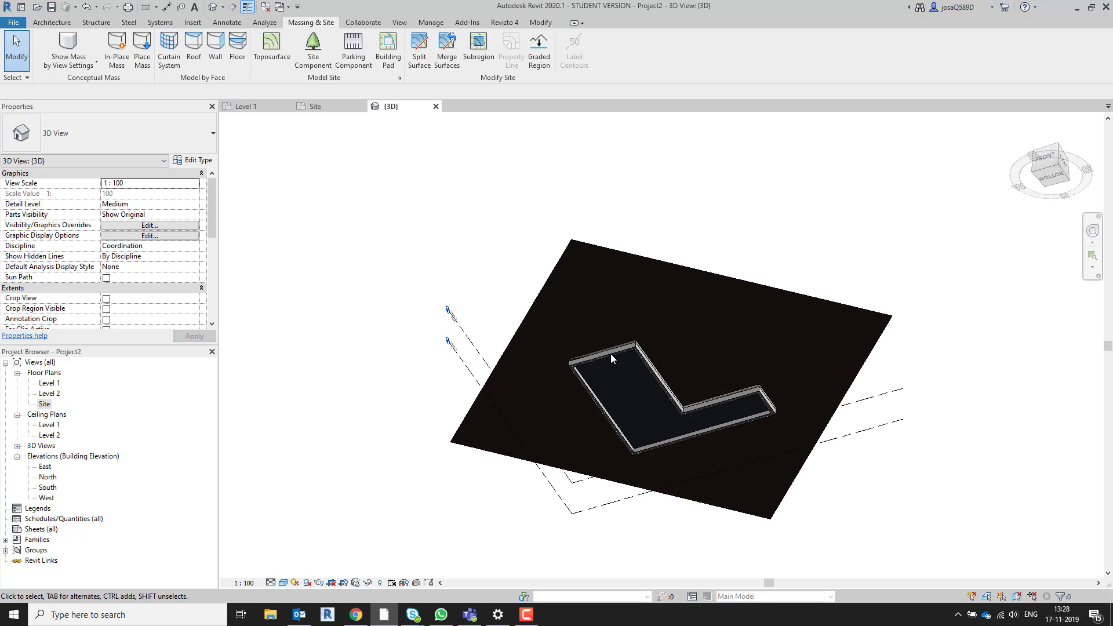
scroll(611, 353, up, 2)
shift+middle_drag(676, 437, 676, 385)
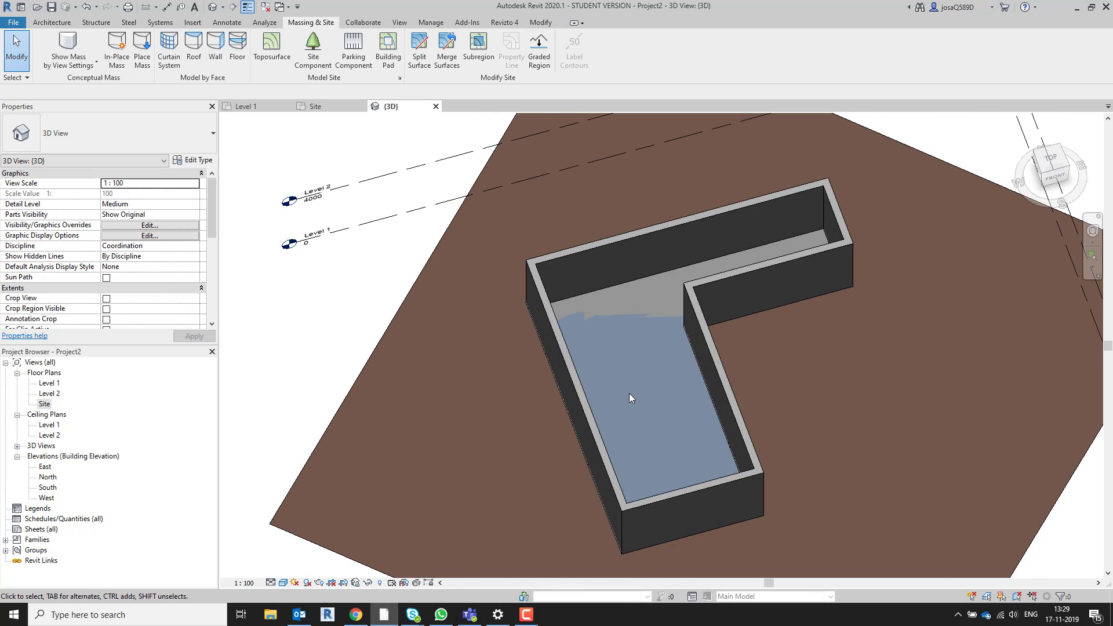
scroll(629, 397, down, 3)
click(864, 469)
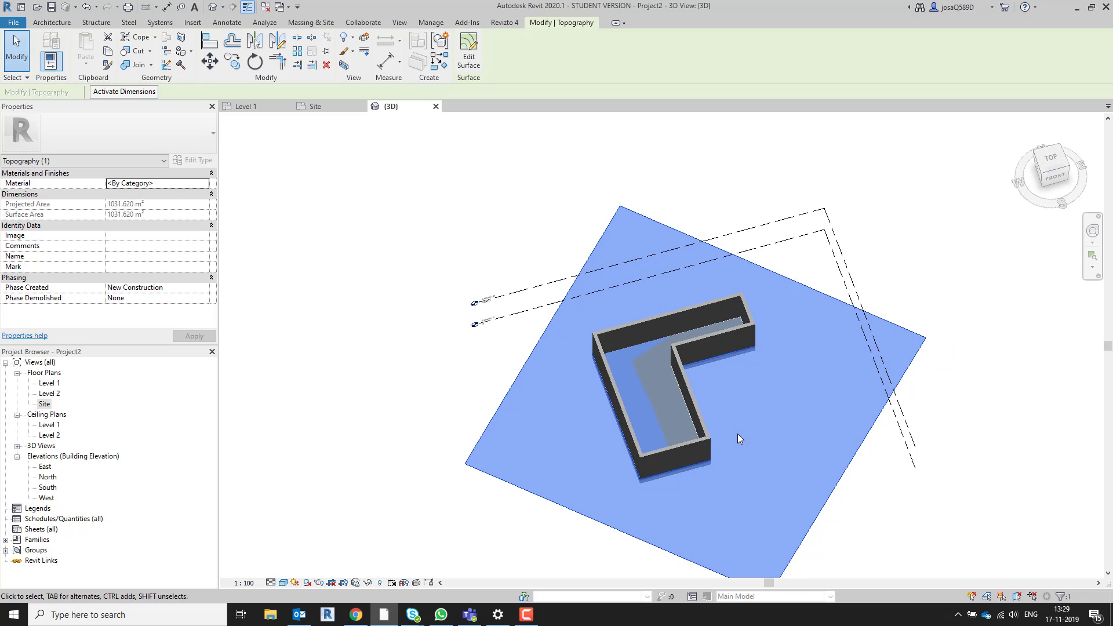
key(Escape)
scroll(733, 429, down, 3)
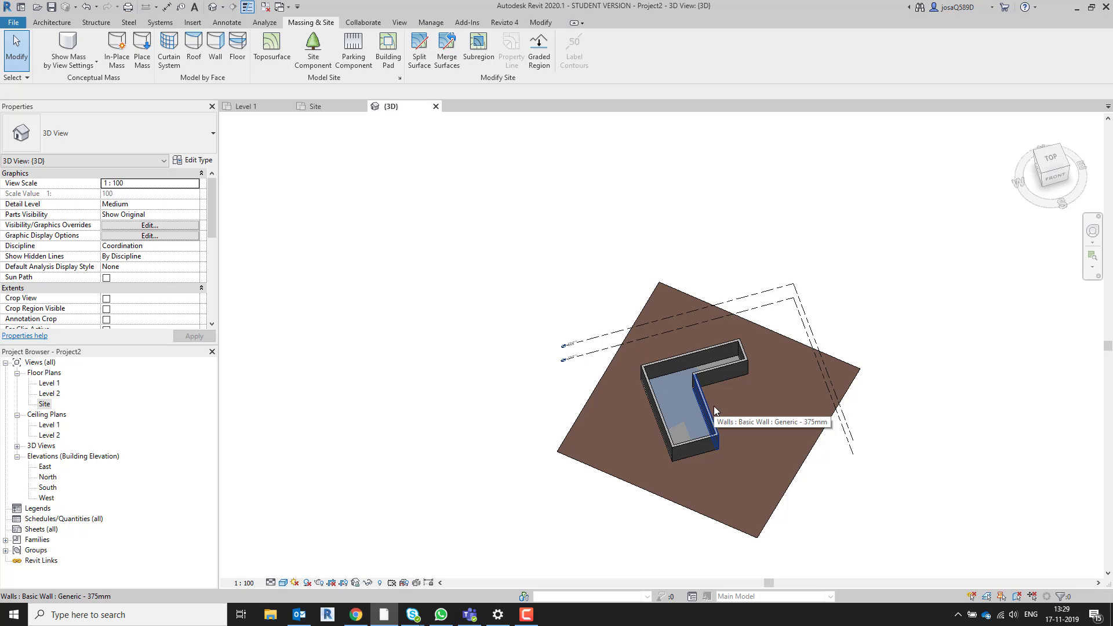
scroll(670, 401, up, 2)
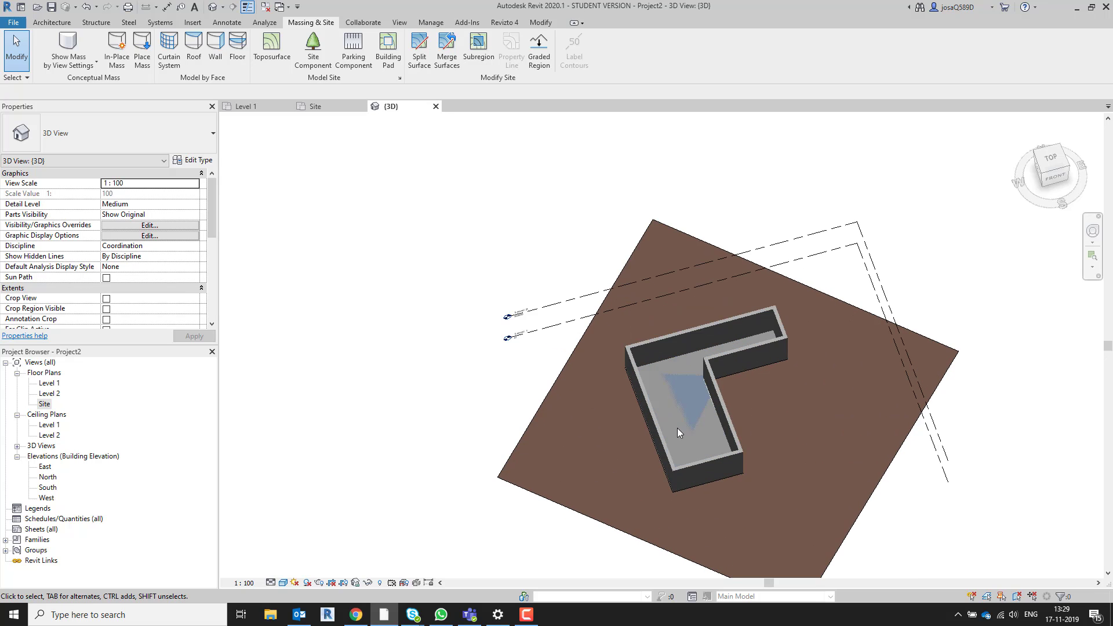
scroll(677, 428, up, 1)
- Open the Level 1 floor plan and hide the whole reference plane category in it
double_click(49, 383)
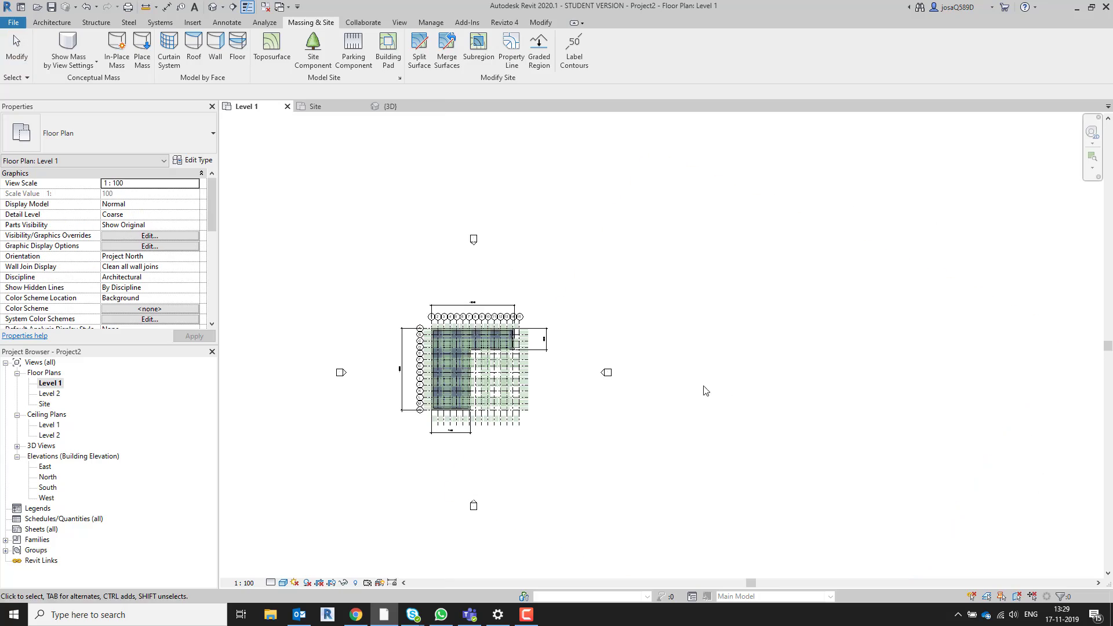
scroll(573, 415, up, 5)
scroll(608, 418, down, 2)
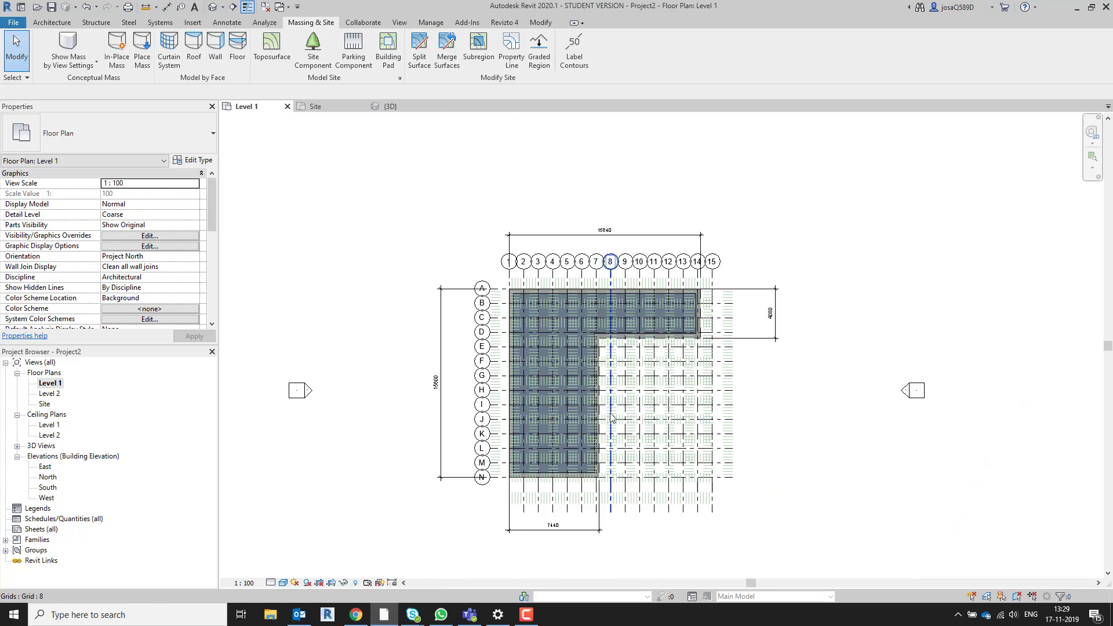
scroll(643, 348, up, 6)
scroll(649, 329, down, 3)
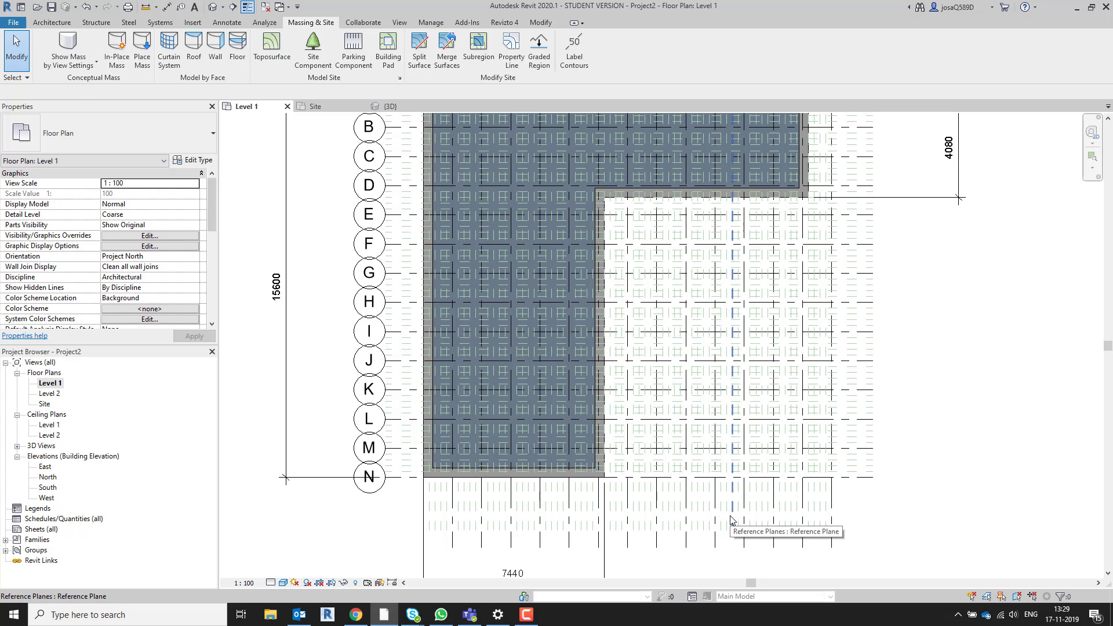
right_click(730, 520)
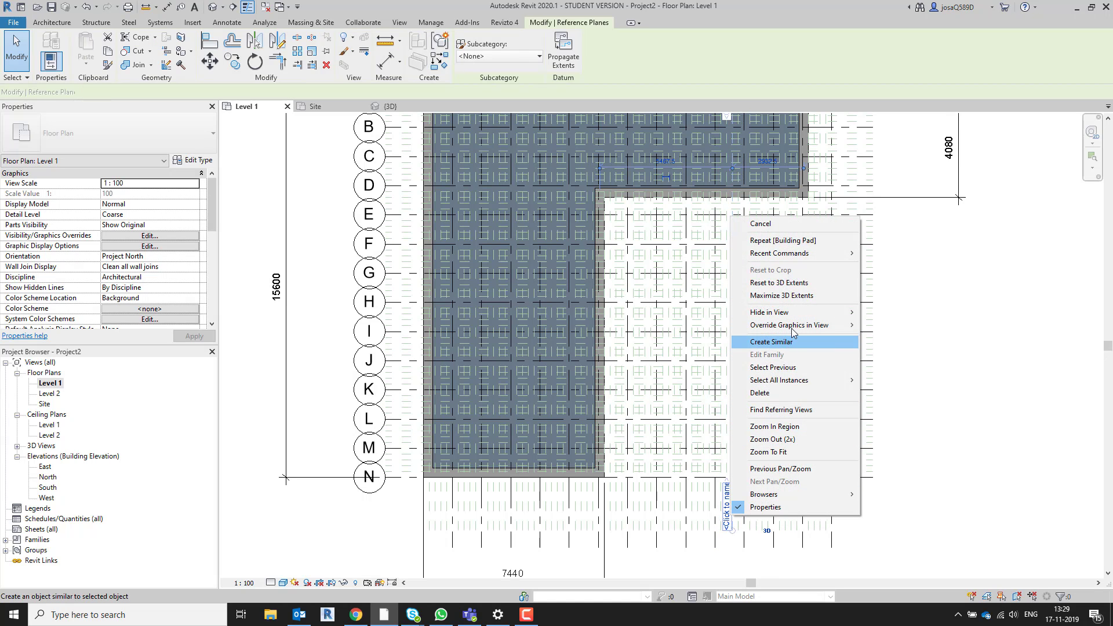
mouse_move(793, 327)
click(892, 323)
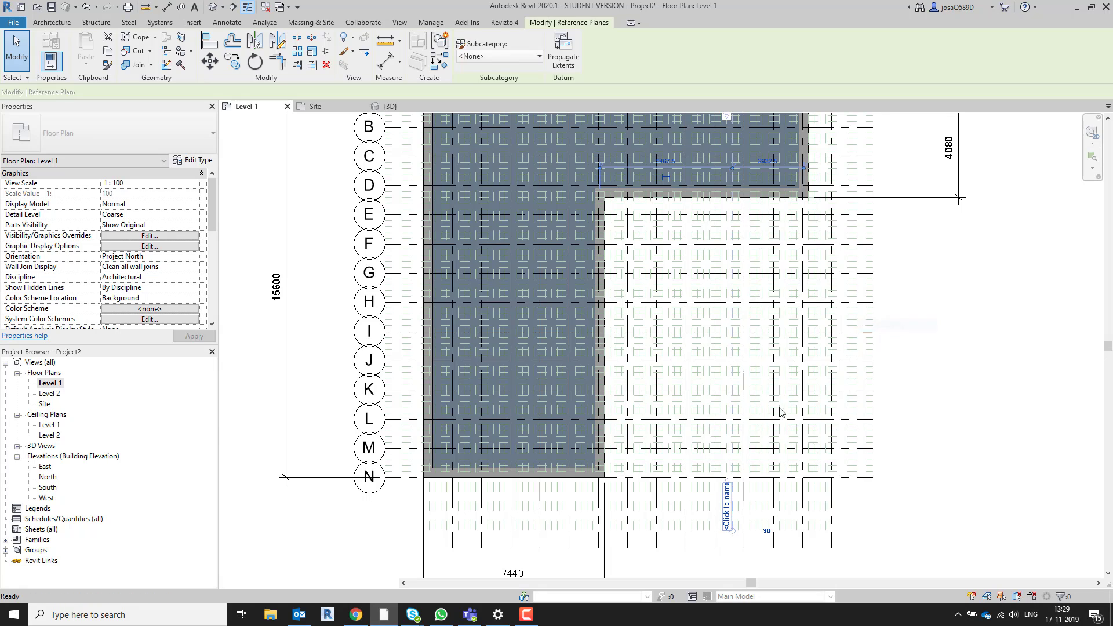
scroll(592, 453, up, 2)
scroll(591, 456, down, 2)
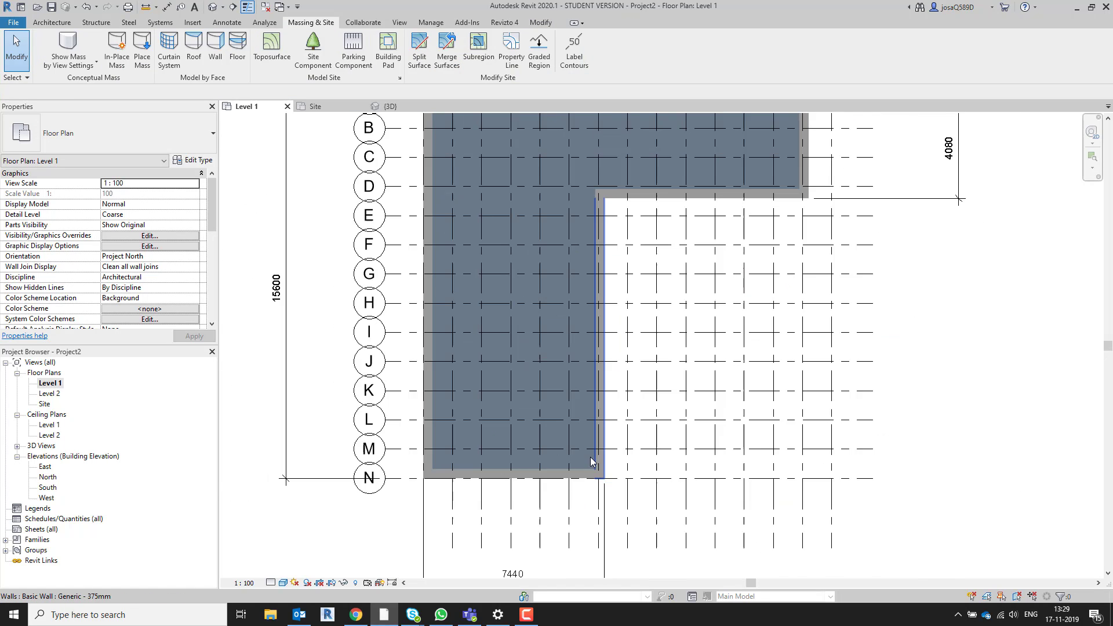
- Draw a building section along grid K from west of the house to just past grid 10, and limit its depth to about grid H
middle_drag(599, 411, 678, 371)
scroll(678, 370, down, 2)
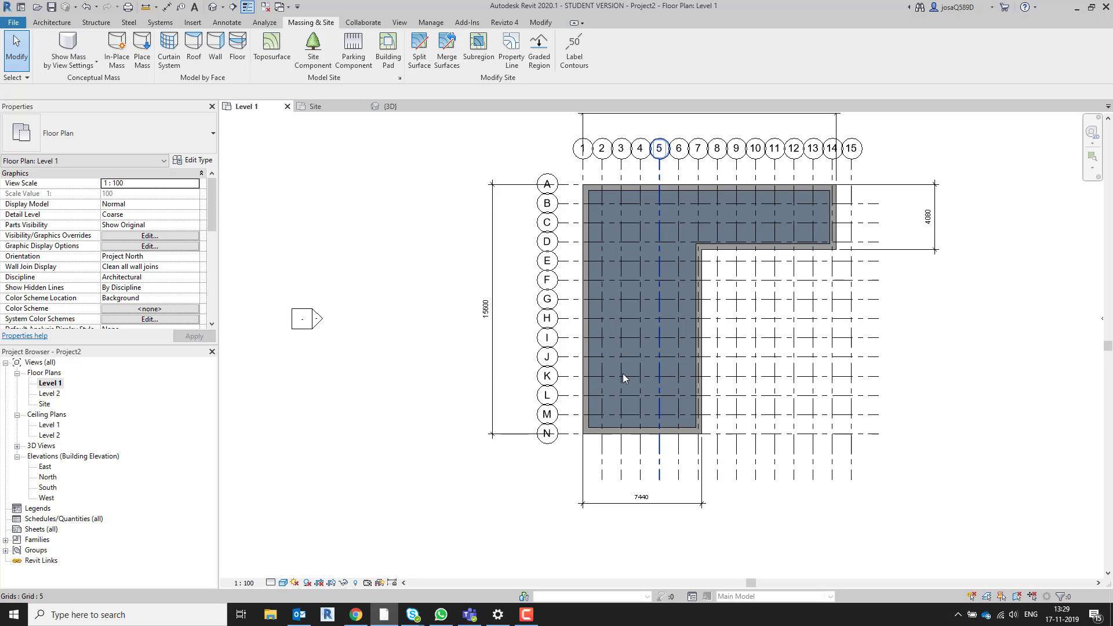
click(233, 6)
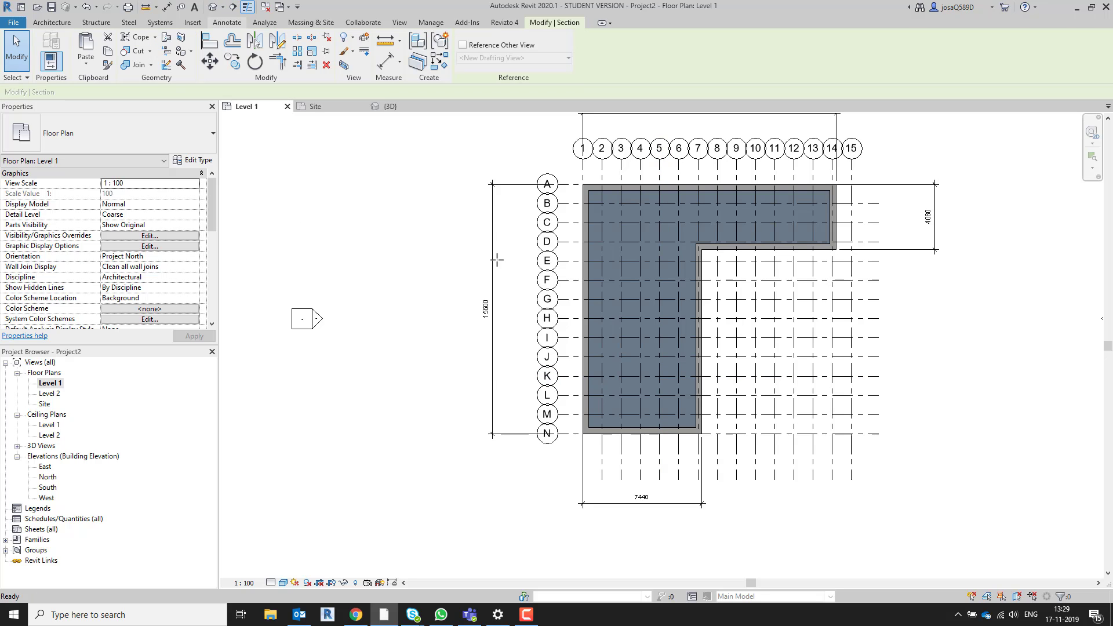
click(472, 377)
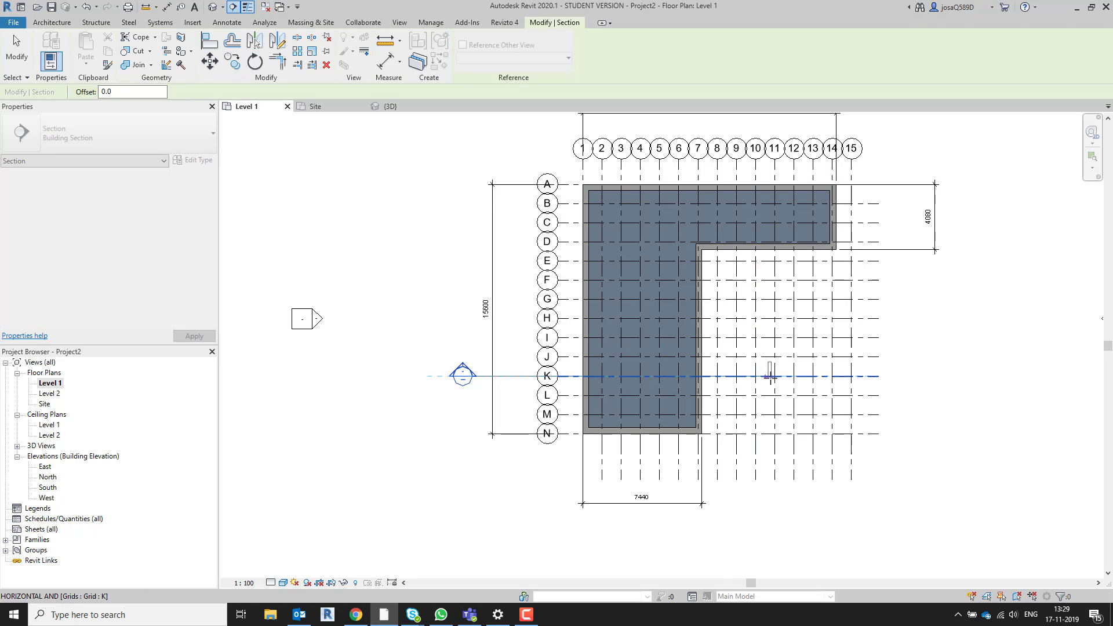
click(763, 375)
scroll(763, 375, down, 1)
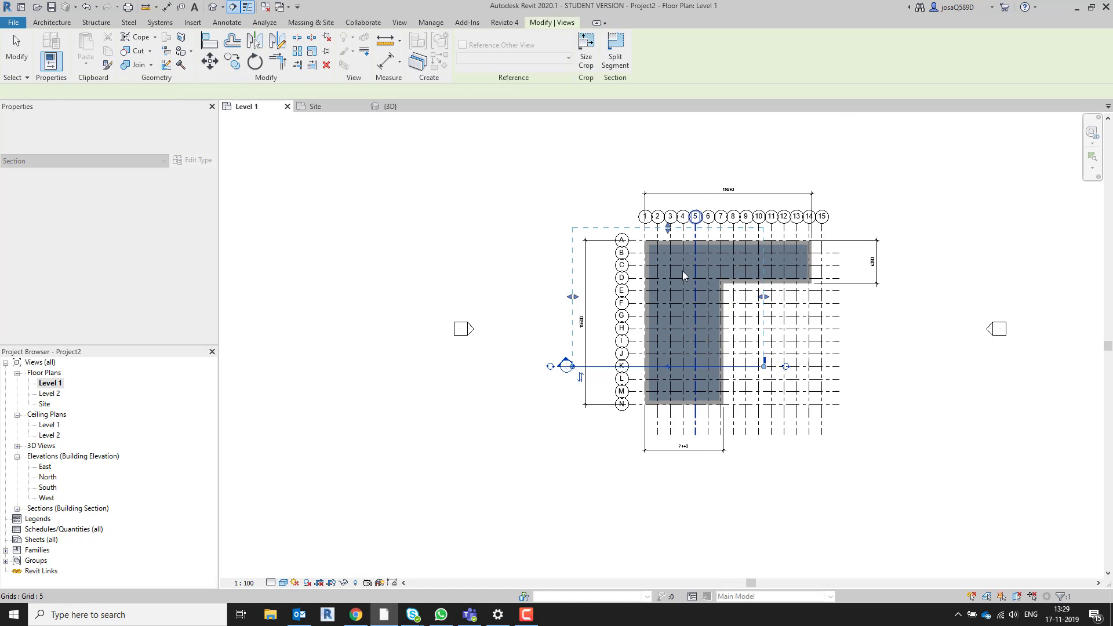
scroll(672, 249, up, 2)
drag(665, 203, 706, 376)
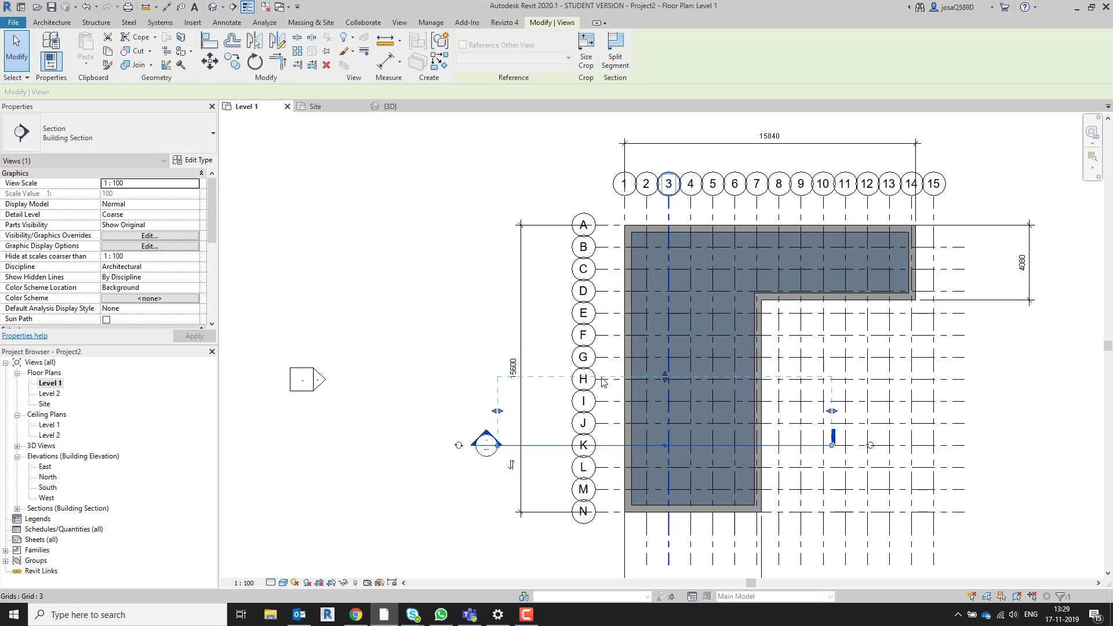
- Open the view of the section along grid K, hide its reference plane category, and set the visual style to Shaded
right_click(699, 444)
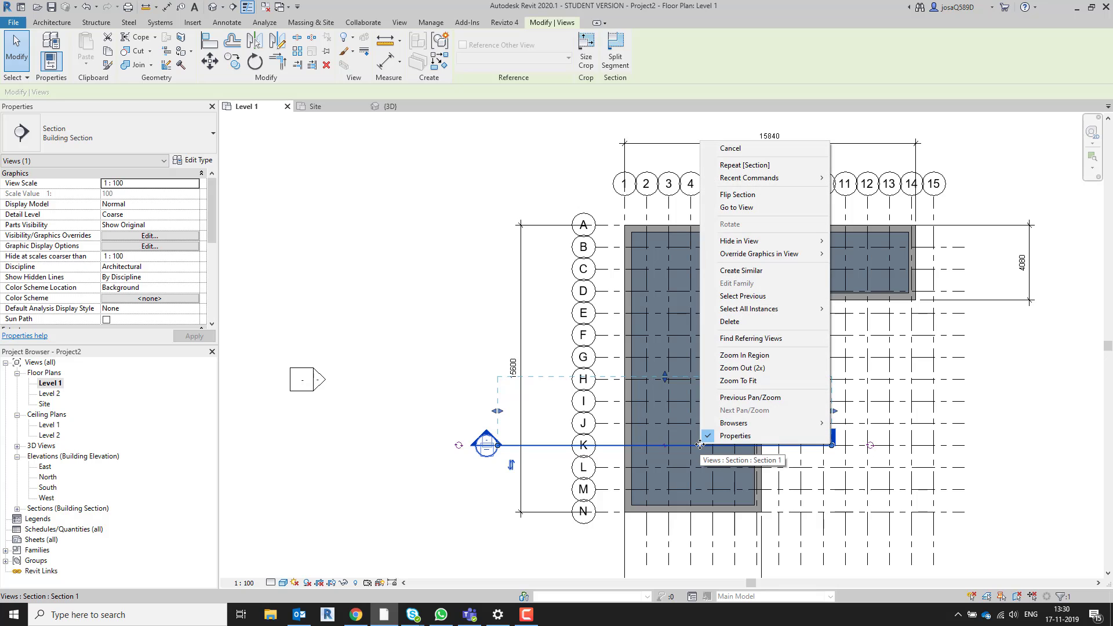
click(748, 207)
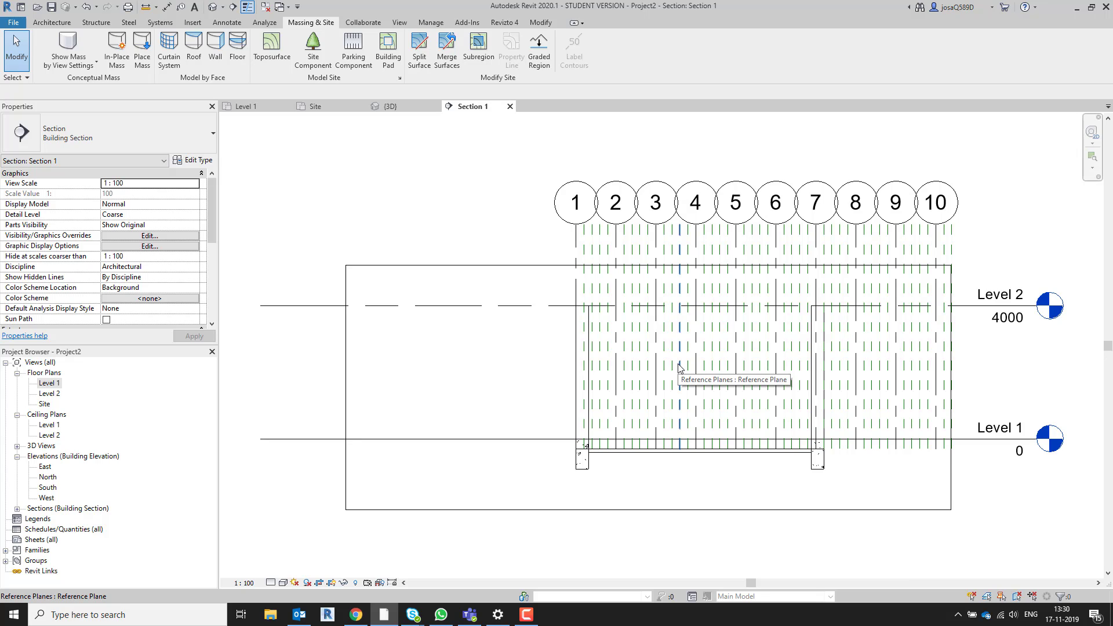
right_click(680, 367)
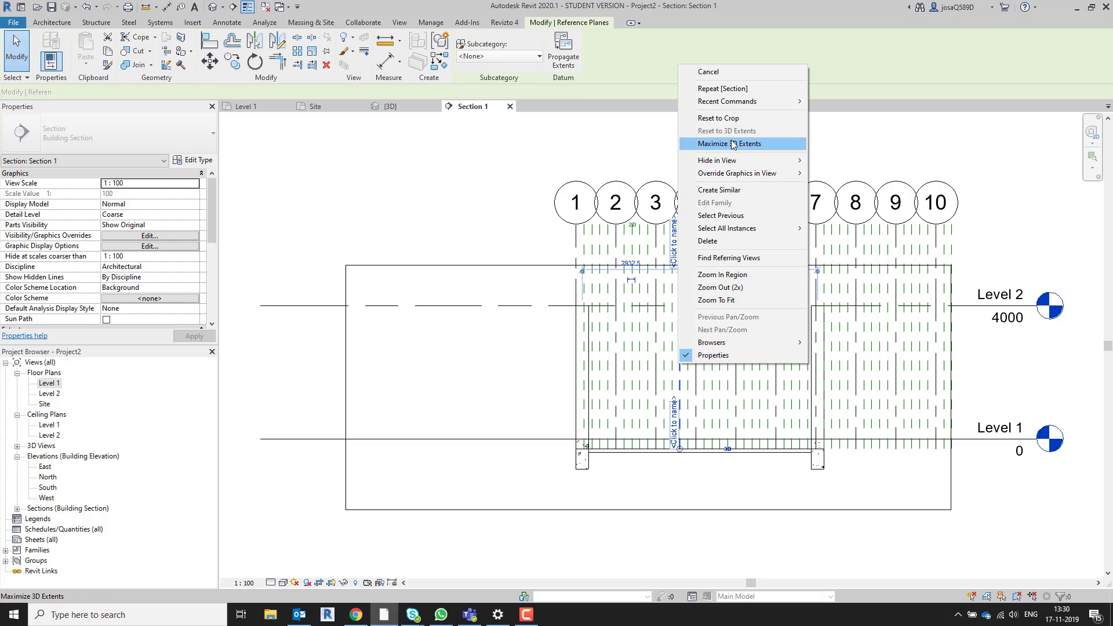
mouse_move(732, 165)
click(849, 172)
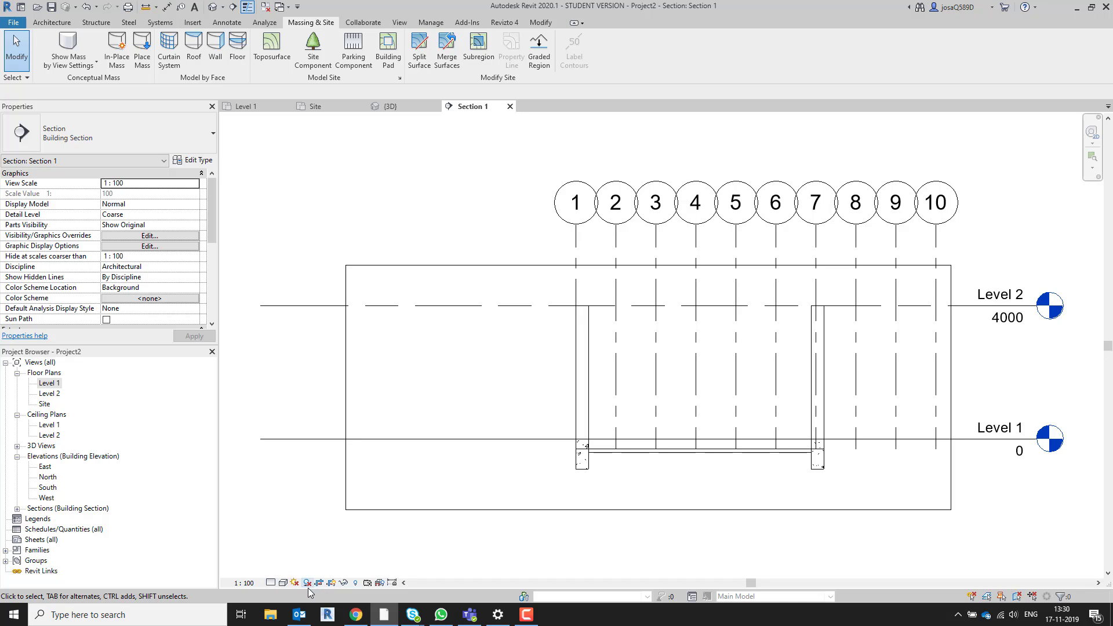
click(282, 583)
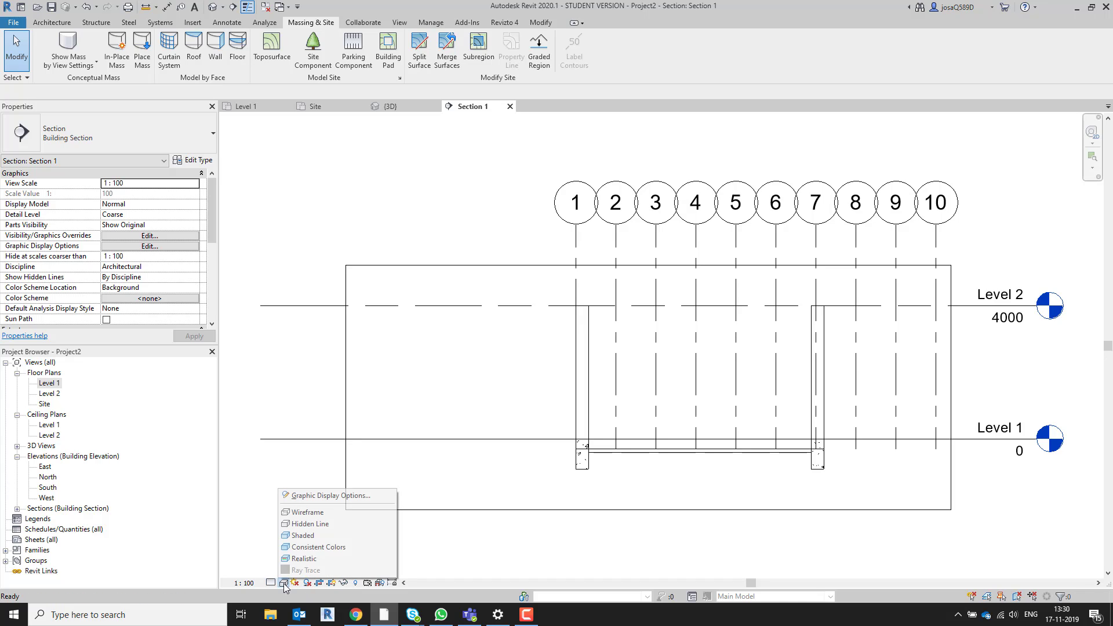
click(307, 535)
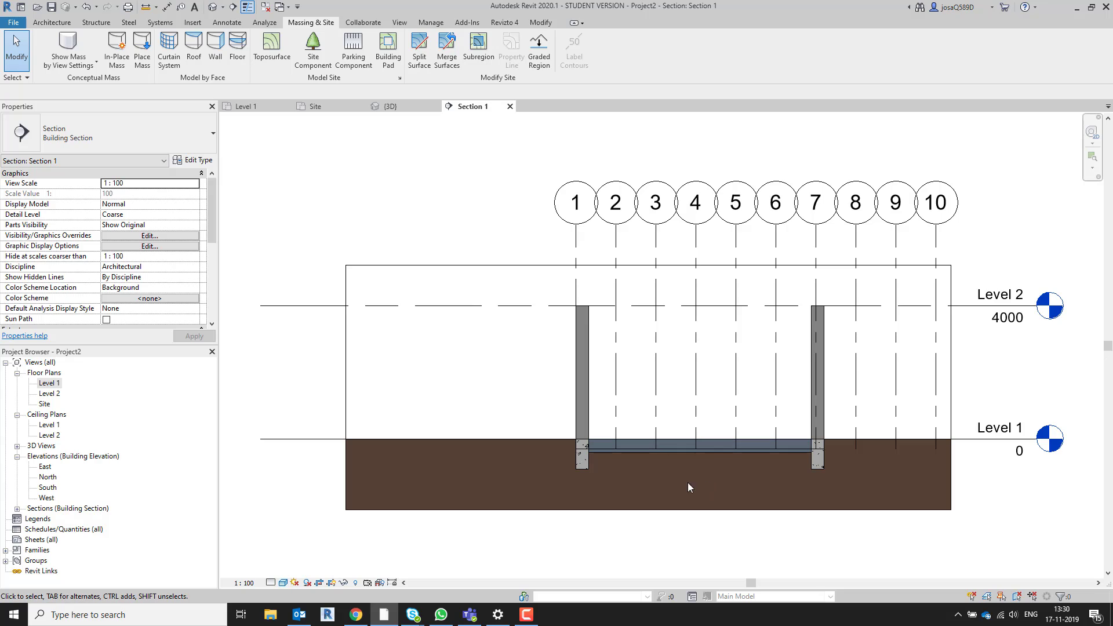
- Set the structure layer thickness of the building pad type Pad 1 to 900 mm
click(819, 446)
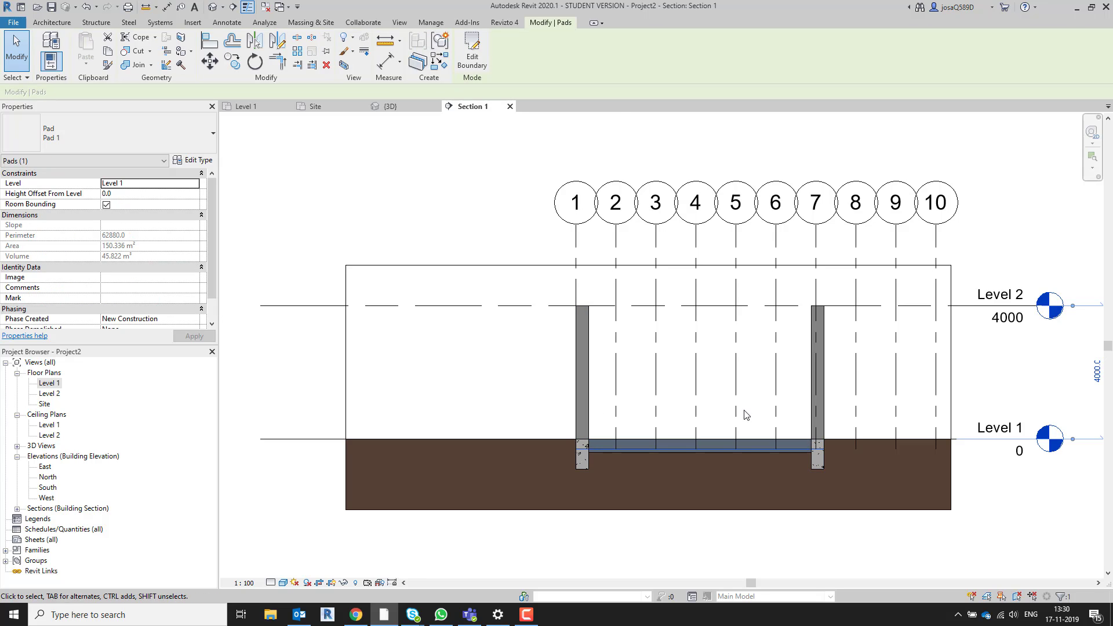
scroll(711, 482, up, 2)
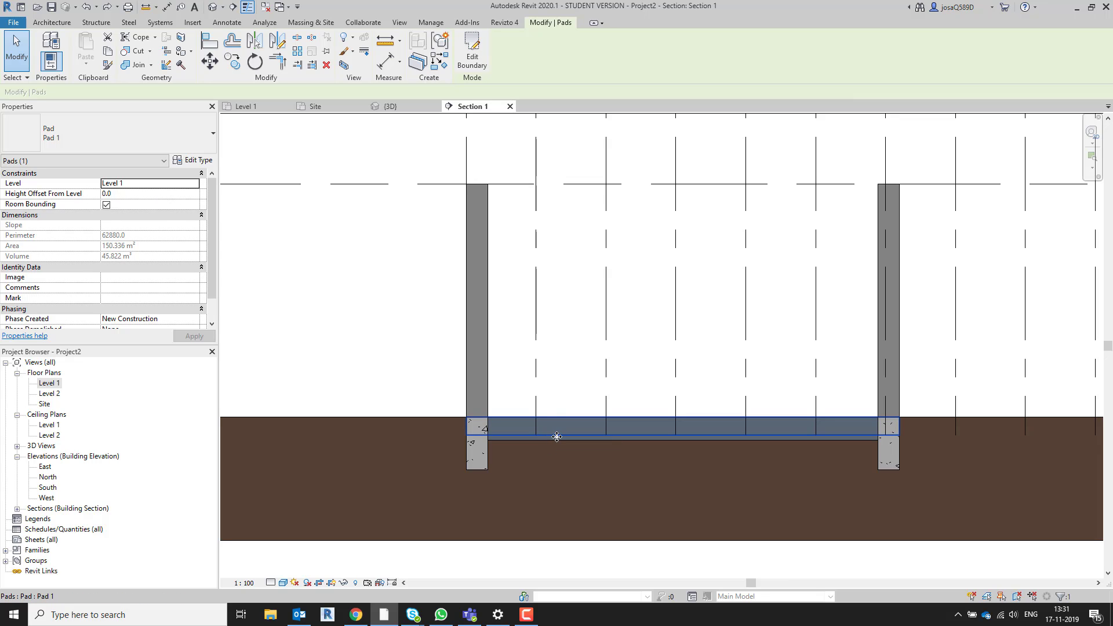
click(193, 161)
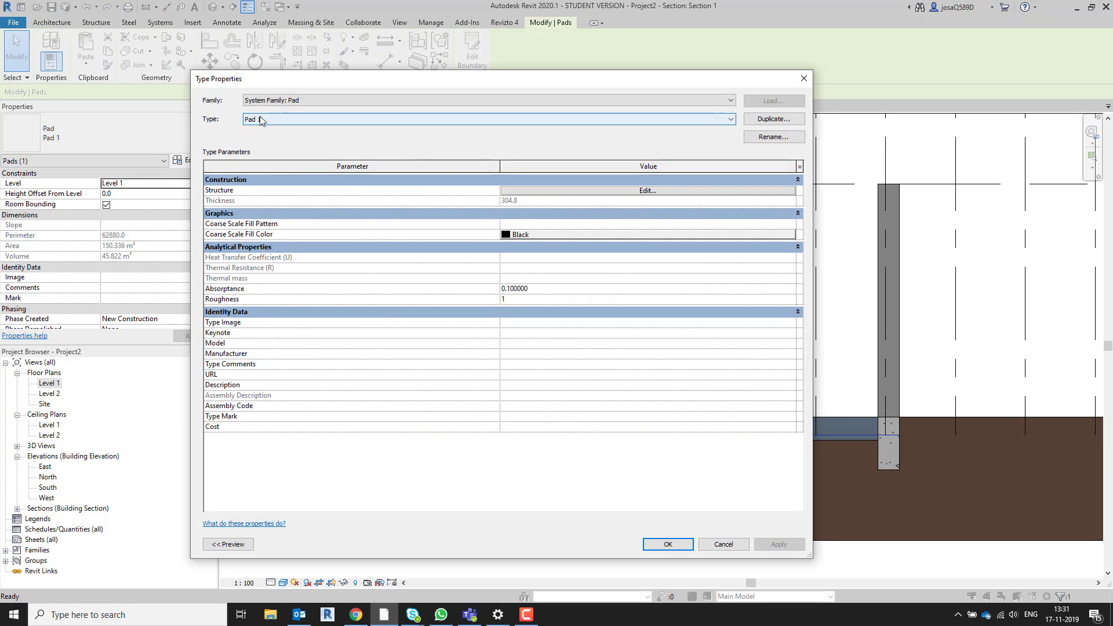
click(564, 192)
click(566, 188)
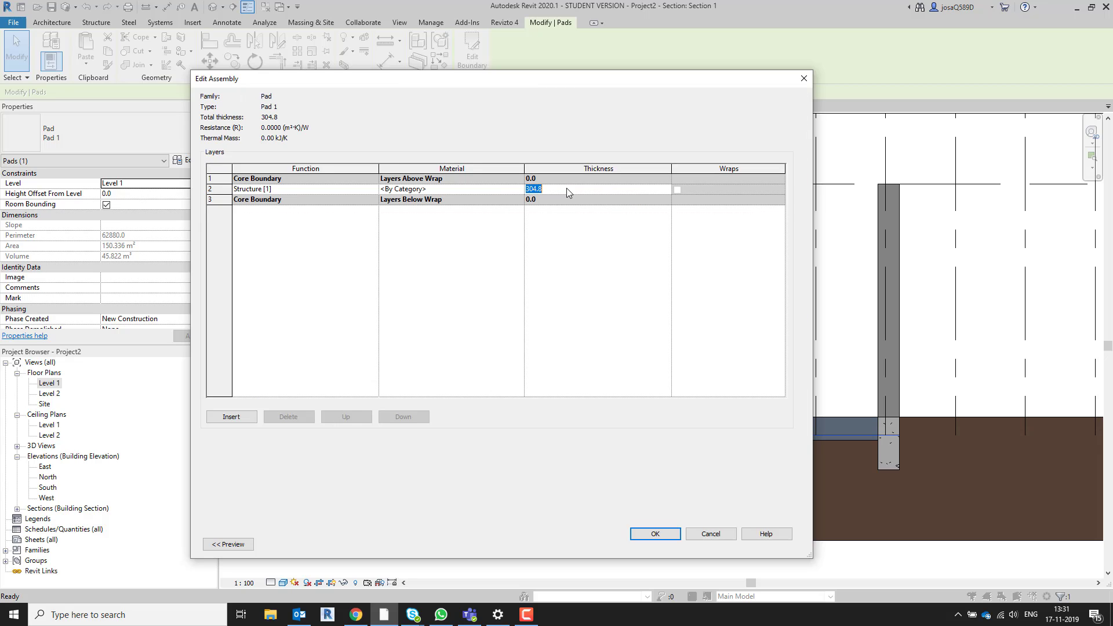
text(900)
click(655, 533)
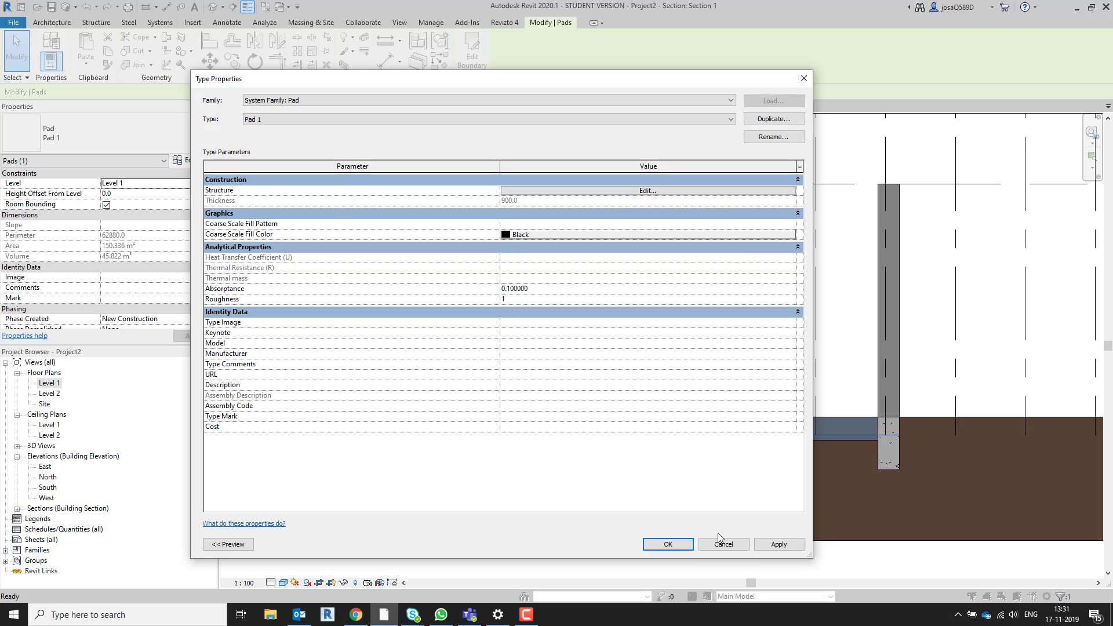
click(779, 545)
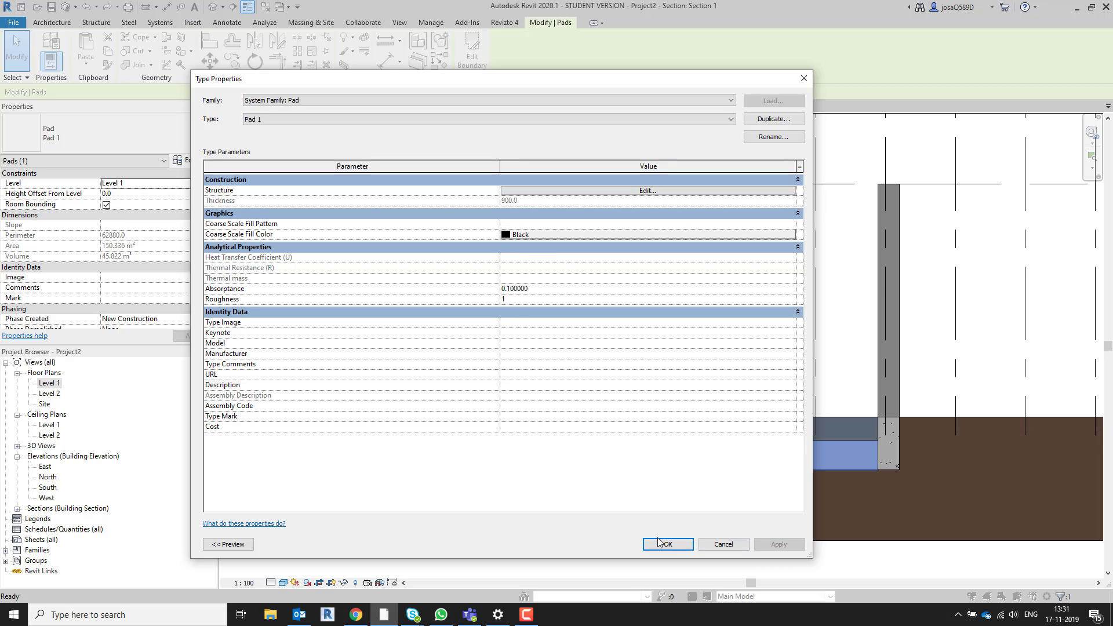
click(659, 542)
click(667, 386)
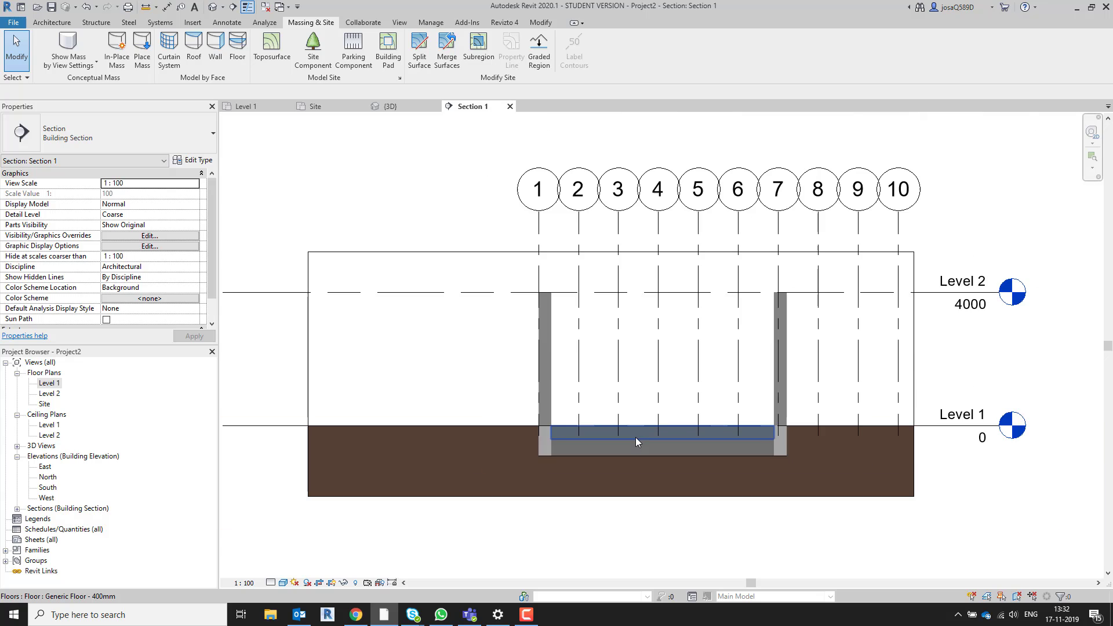
- Set the elevation of Level 2 to 2700 mm in the section view
scroll(635, 437, down, 3)
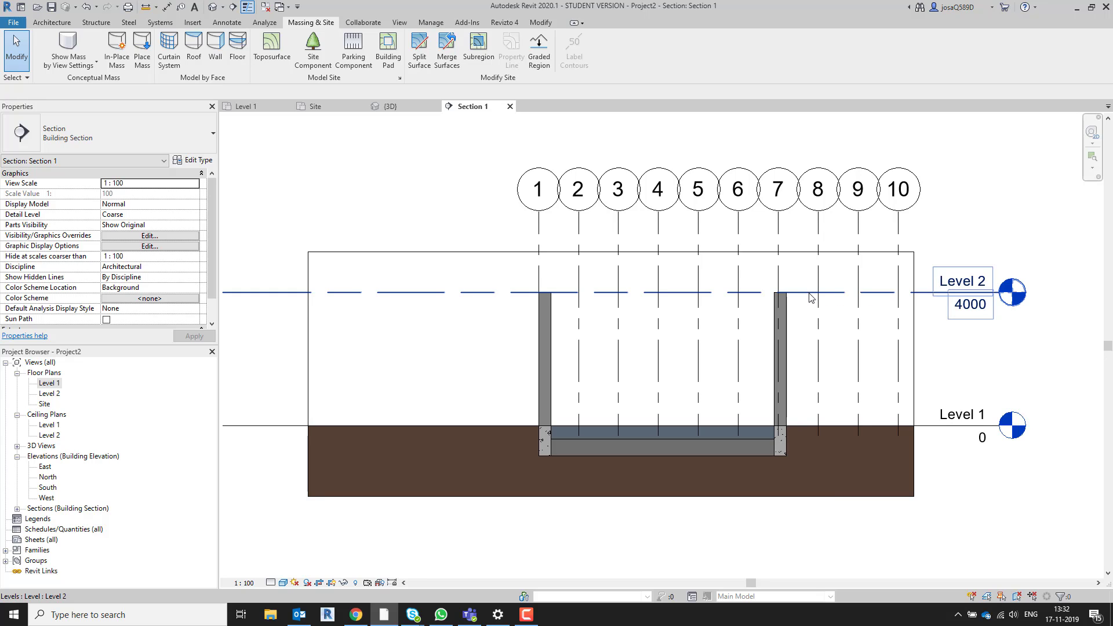
click(970, 304)
click(971, 305)
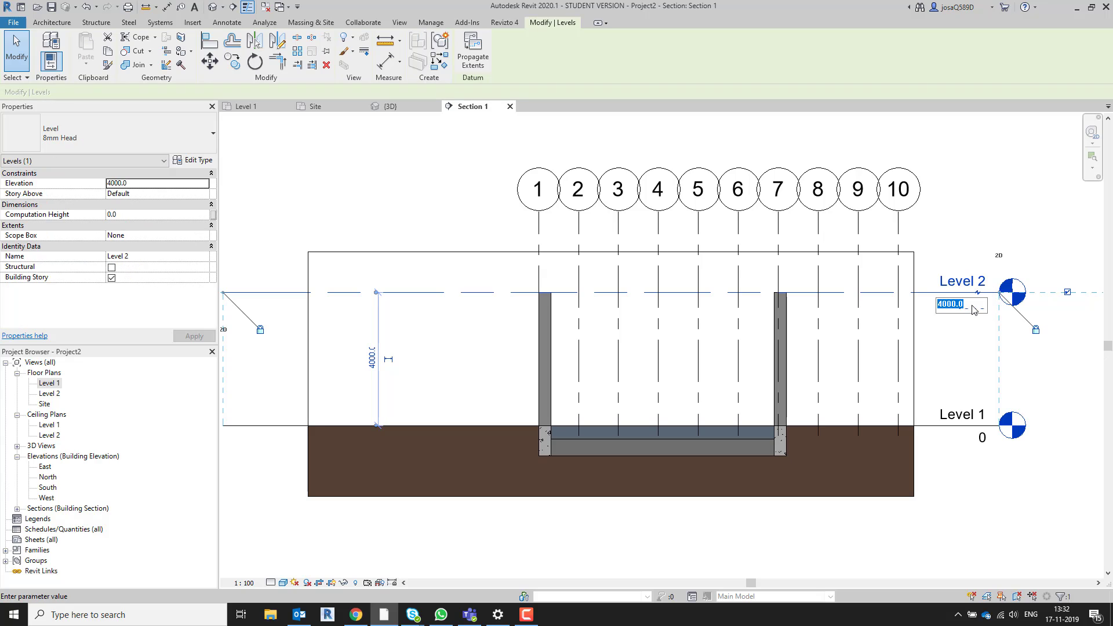
text(2700)
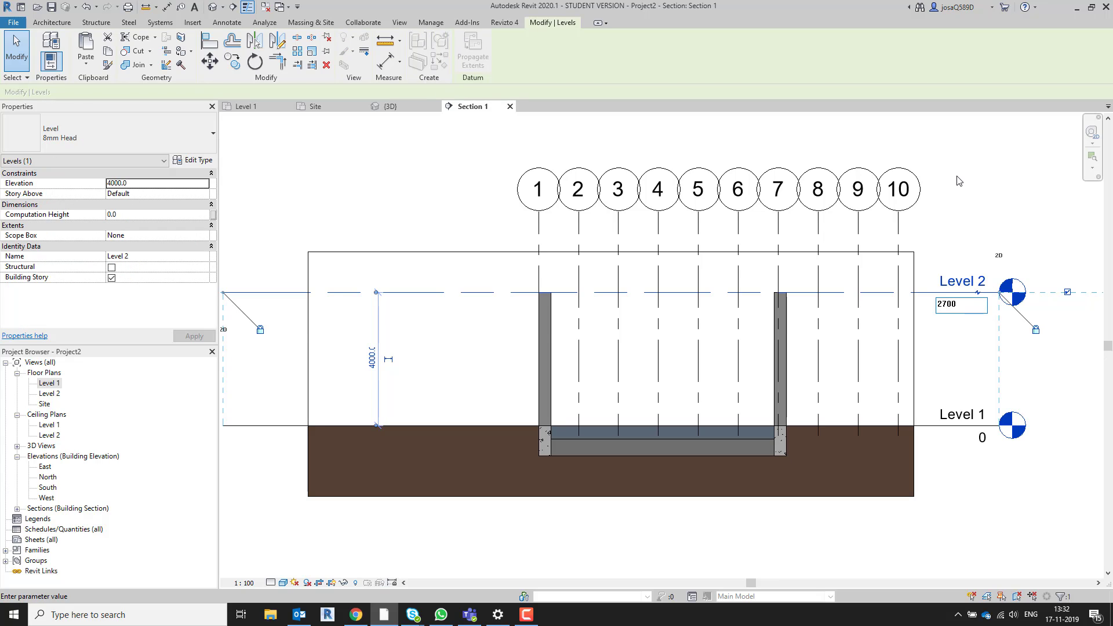
key(Return)
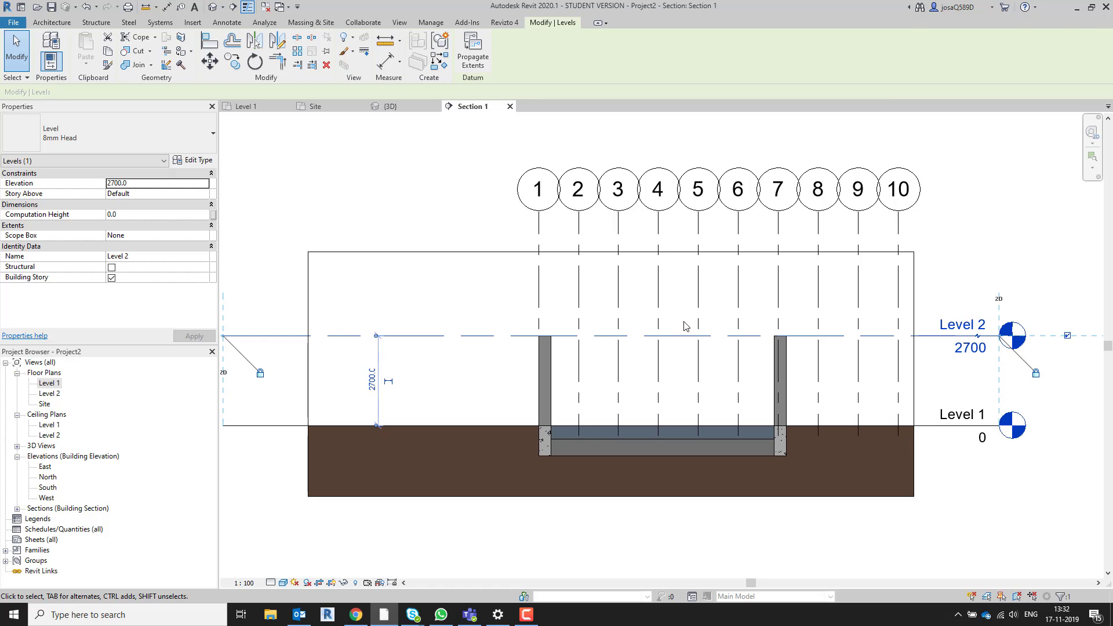
- Switch to the browser, examine the section sketches and ground floor plans in the Kingo house project brief, and return to Revit
key(alt+Tab)
scroll(680, 322, down, 5)
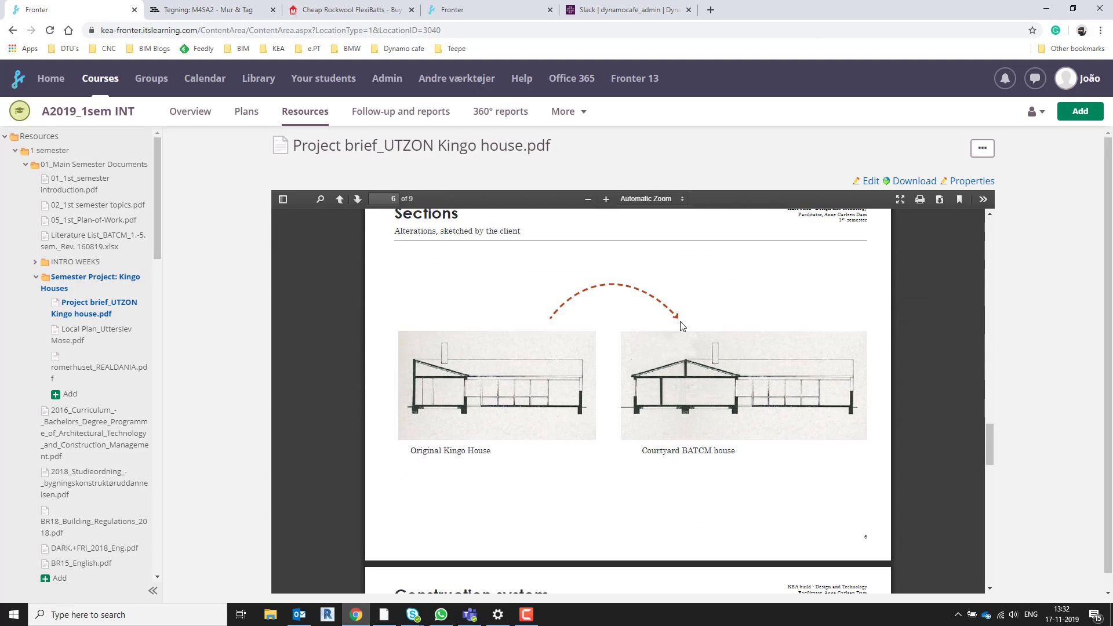
scroll(684, 322, down, 2)
scroll(704, 318, up, 2)
scroll(524, 360, up, 7)
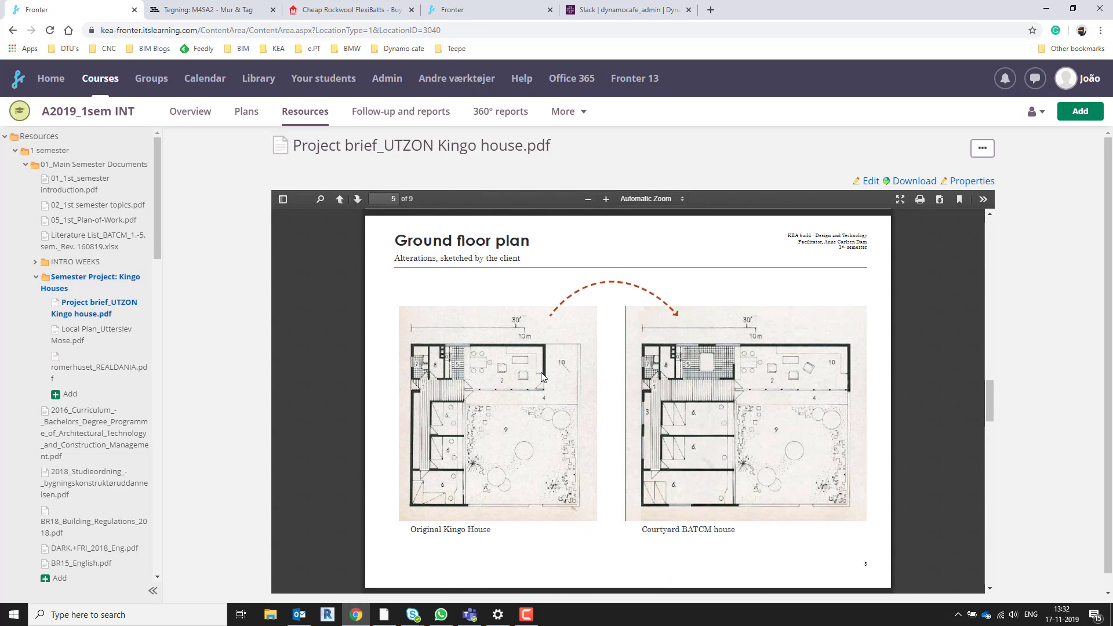
key(alt+Tab)
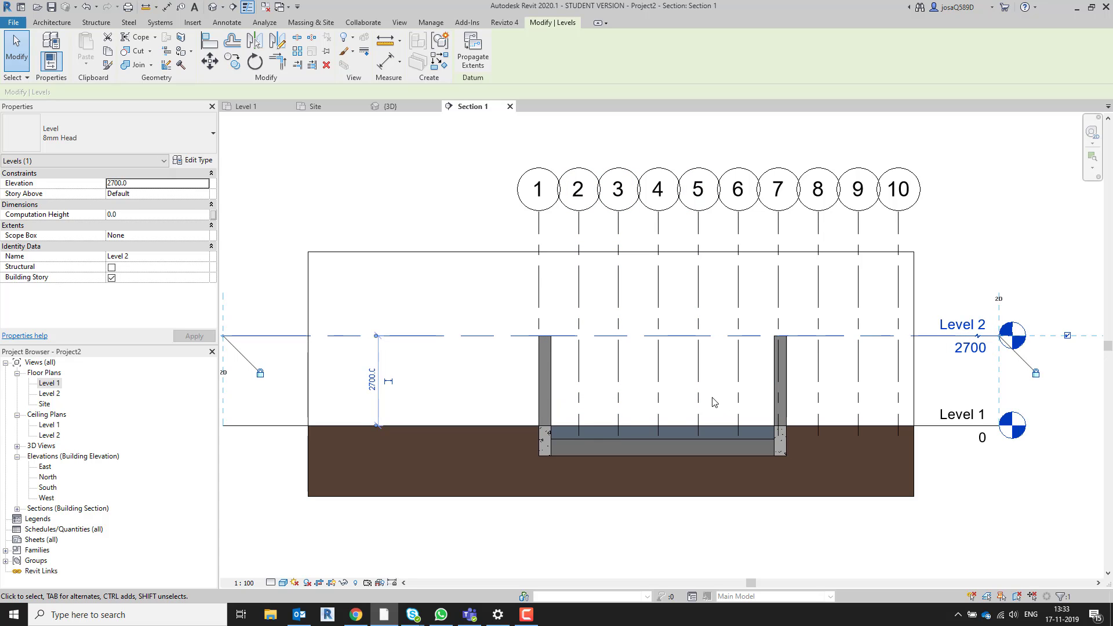
key(alt+Tab)
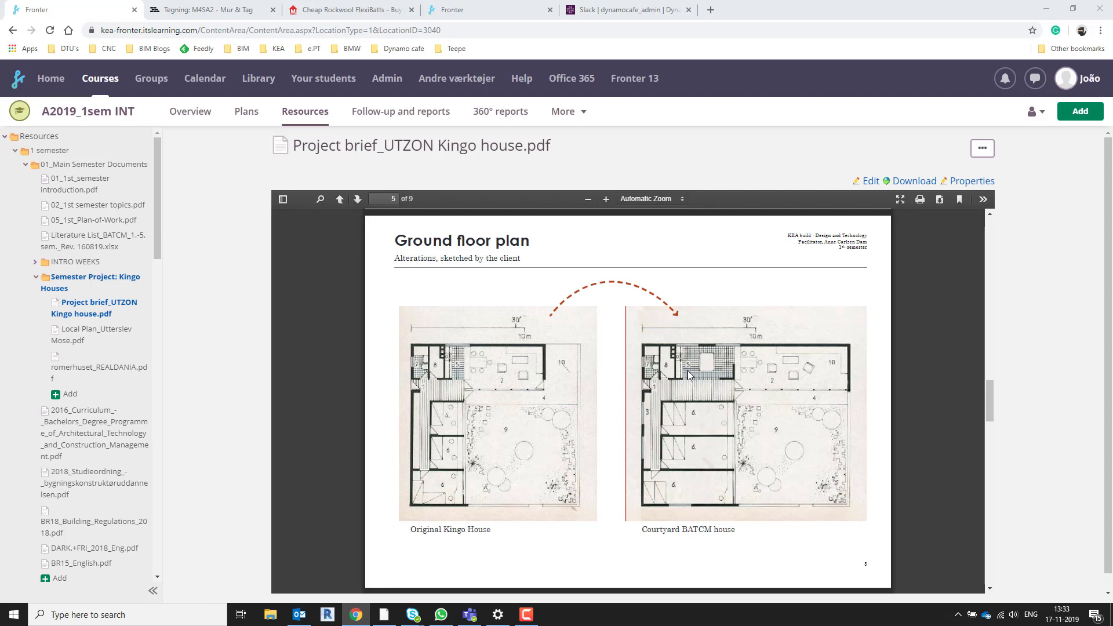
scroll(658, 484, down, 5)
scroll(659, 482, down, 1)
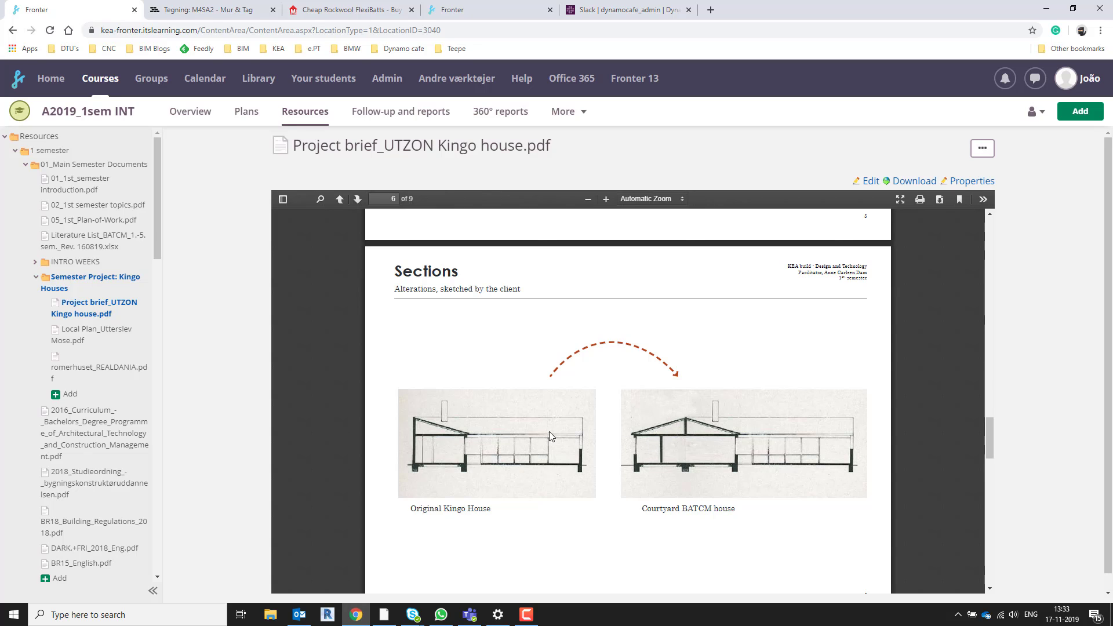
scroll(589, 385, down, 4)
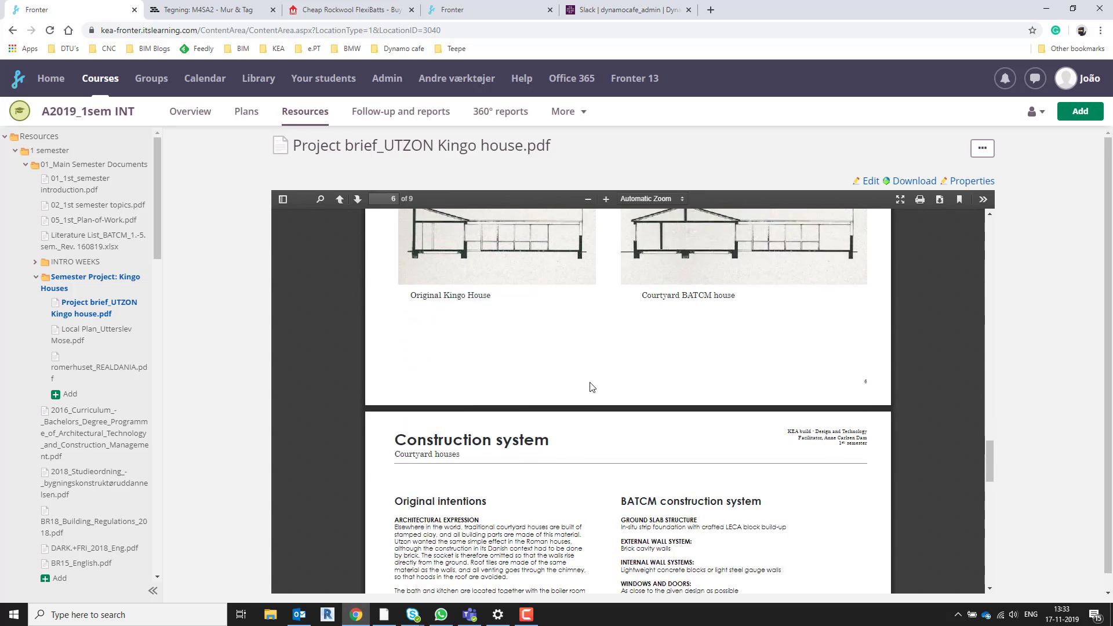
scroll(722, 316, up, 9)
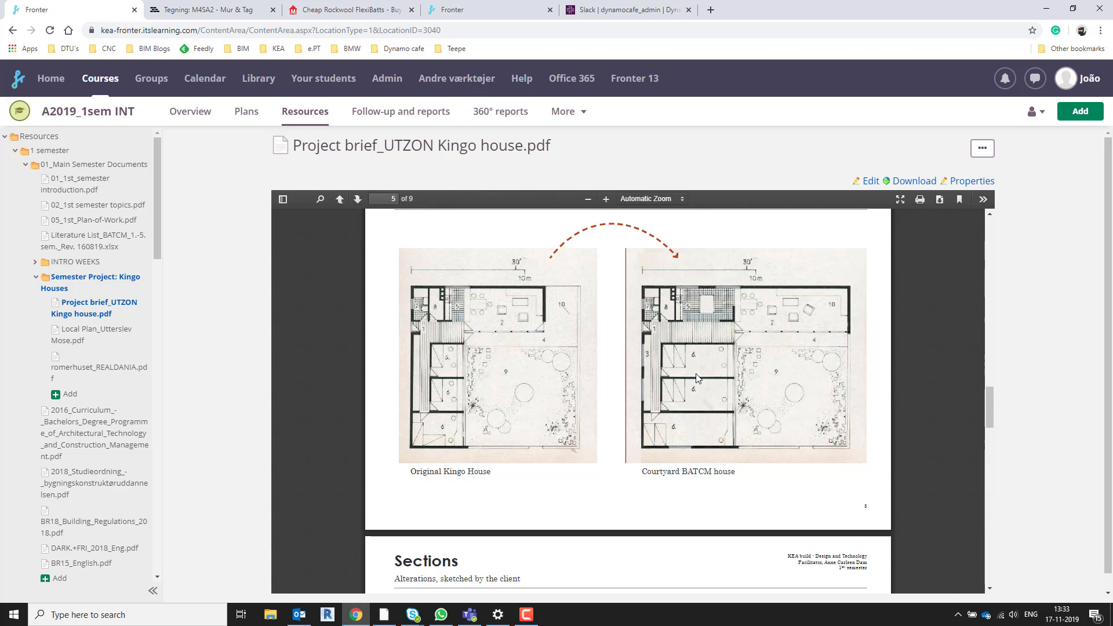
key(alt+Tab)
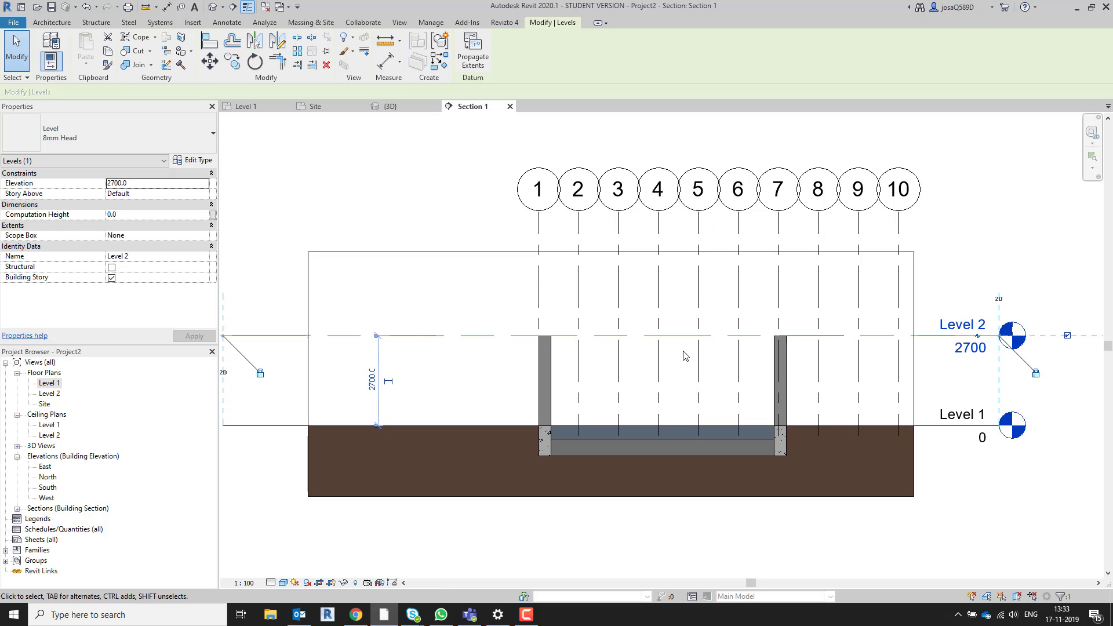
- Open the Level 2 floor plan and hide the whole reference plane category in it
scroll(685, 356, down, 3)
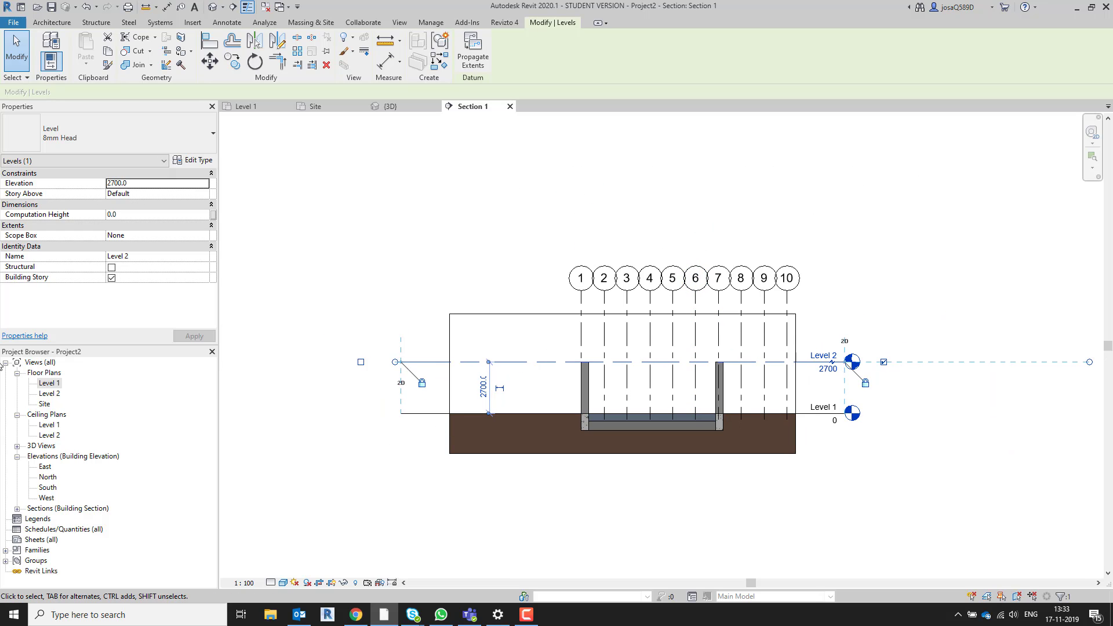
double_click(49, 394)
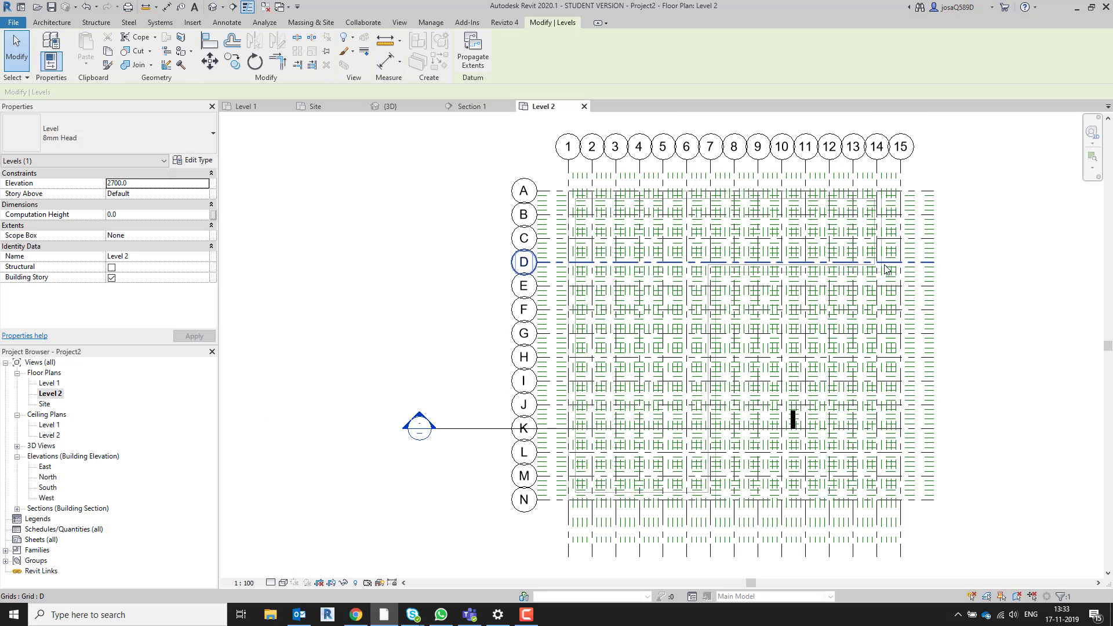
scroll(885, 268, up, 2)
right_click(941, 284)
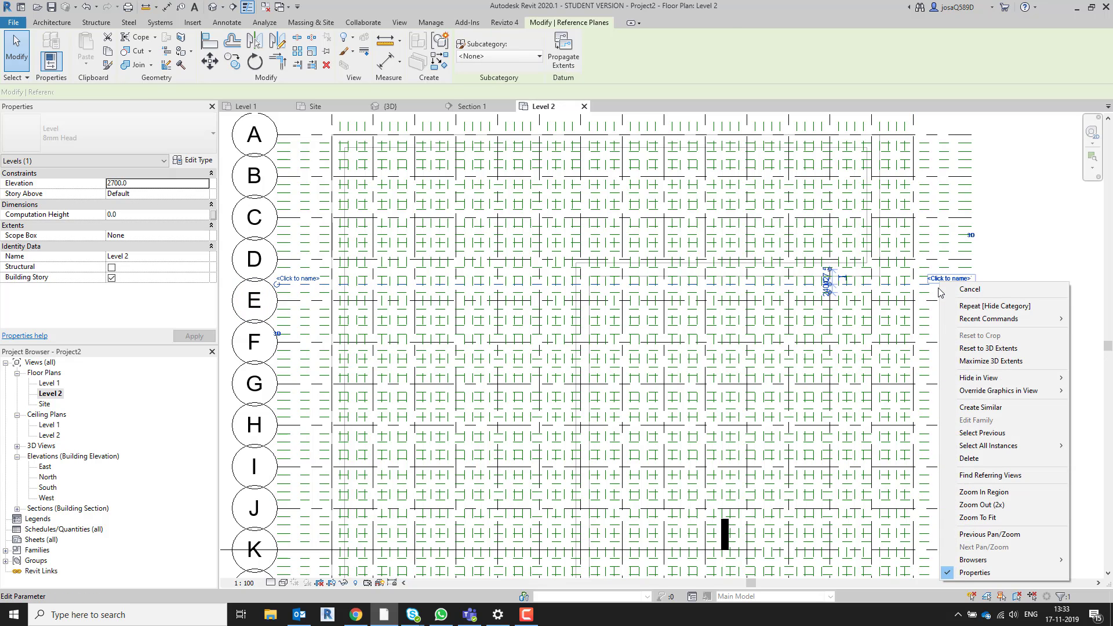
mouse_move(999, 380)
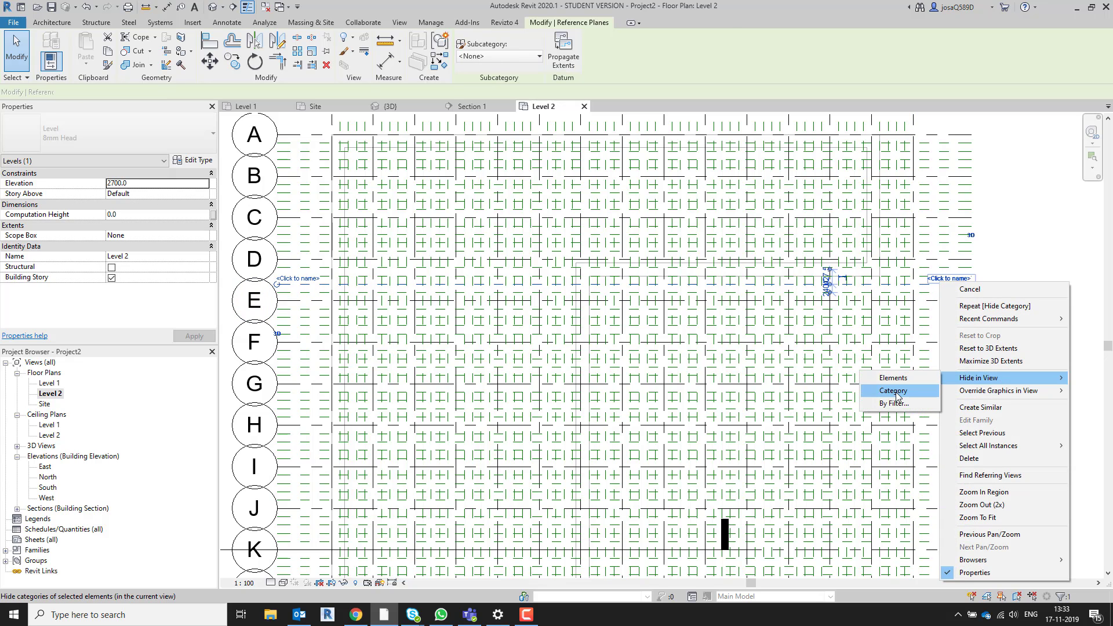
click(895, 391)
scroll(733, 308, down, 3)
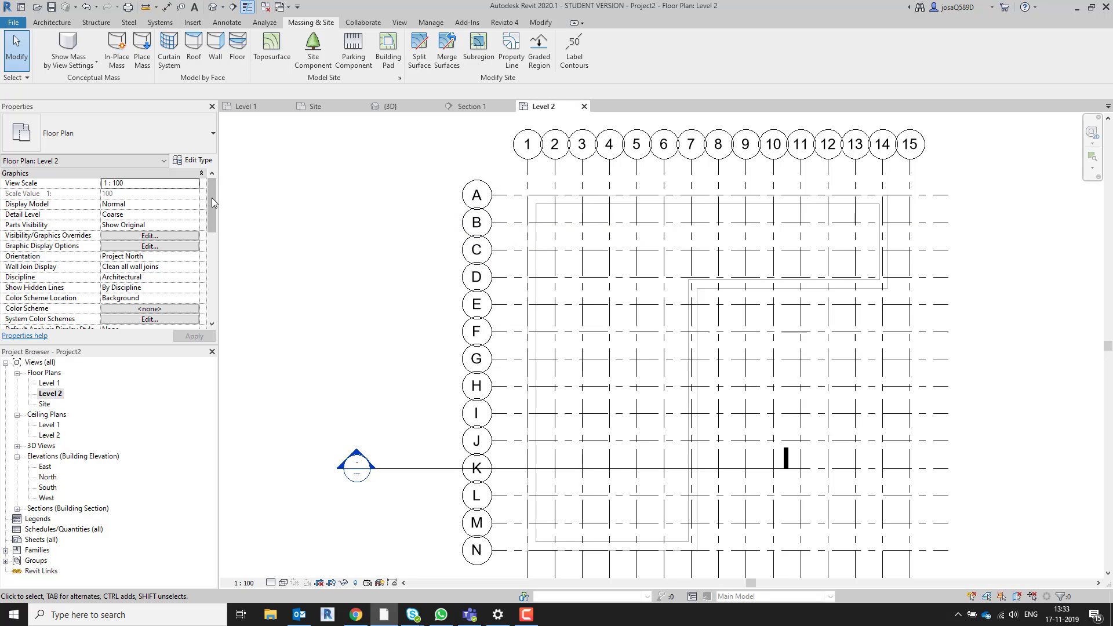
- Check the underlay base level, top level and orientation settings of the Level 2 floor plan
drag(211, 197, 204, 243)
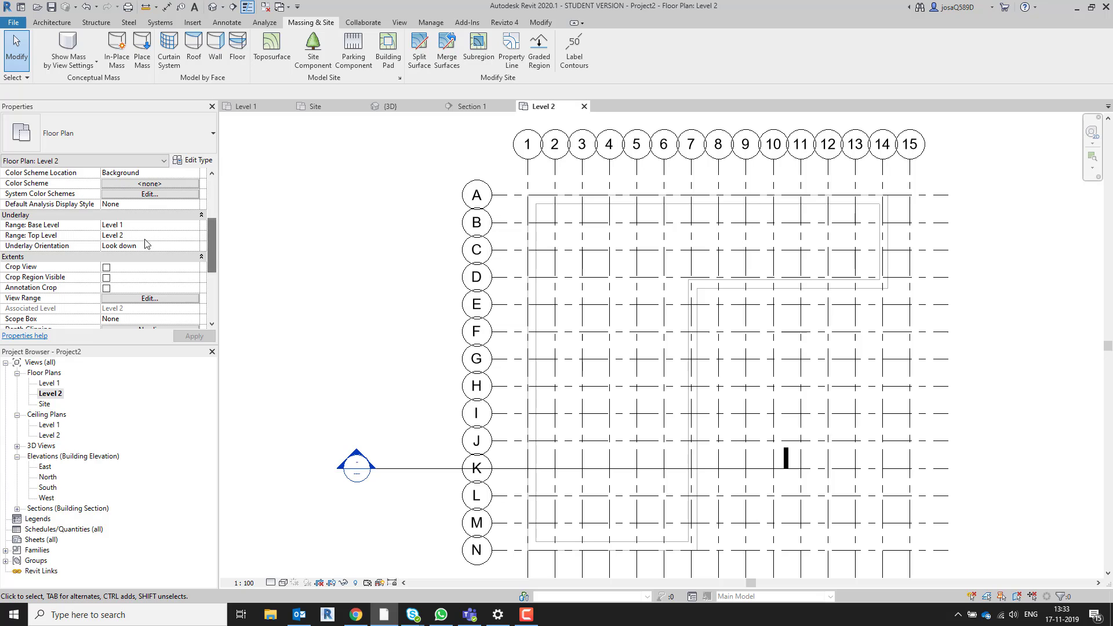
click(18, 215)
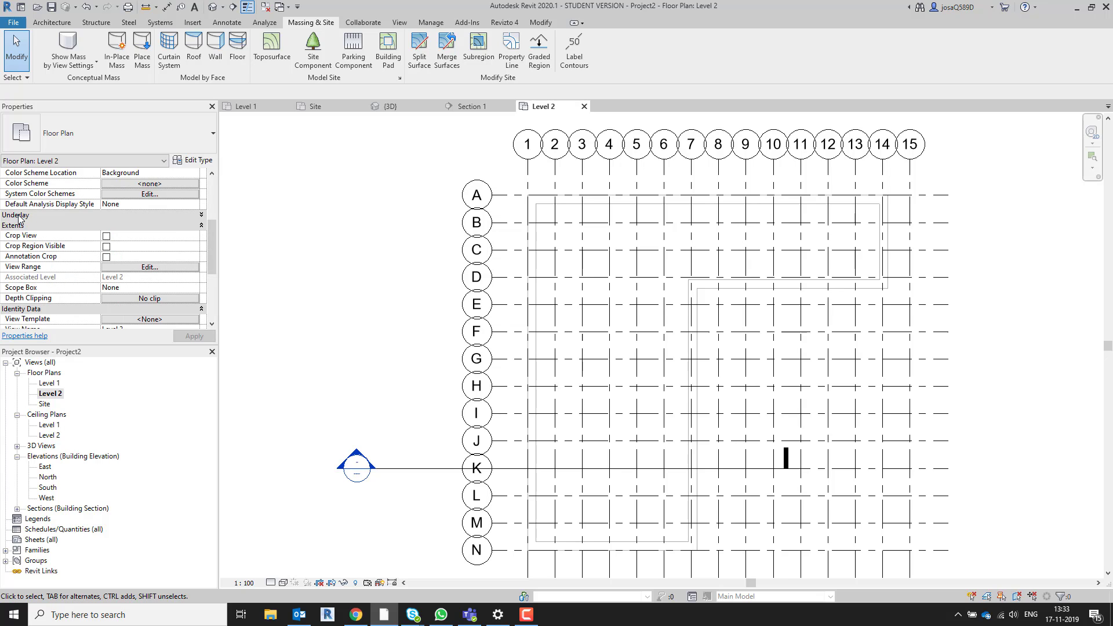
click(20, 216)
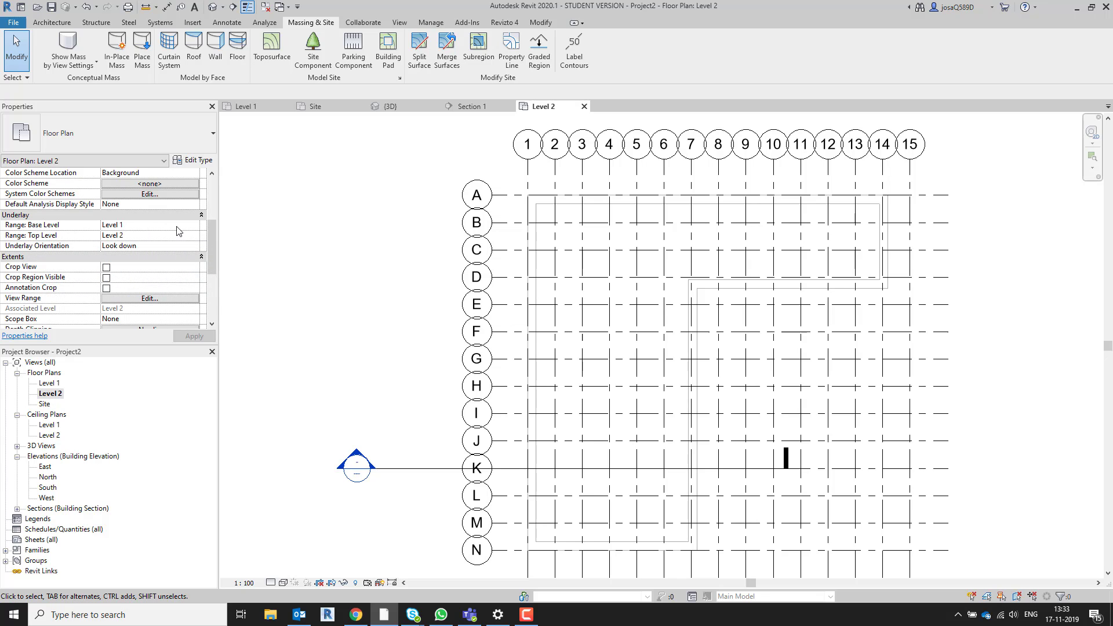
click(194, 226)
click(195, 226)
click(195, 235)
click(134, 248)
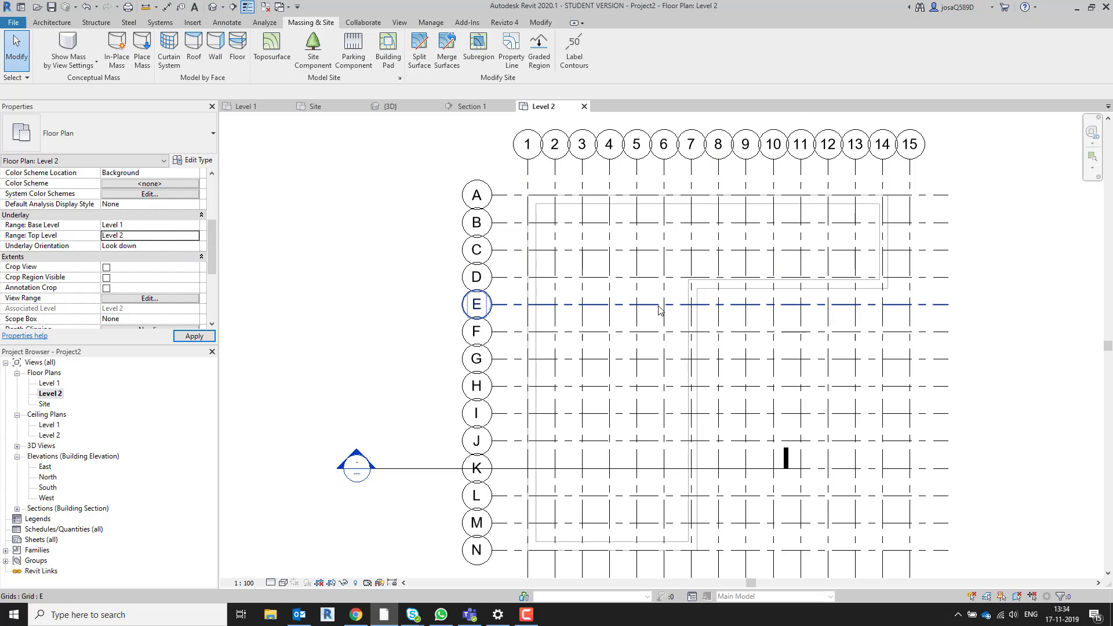
click(712, 288)
key(Escape)
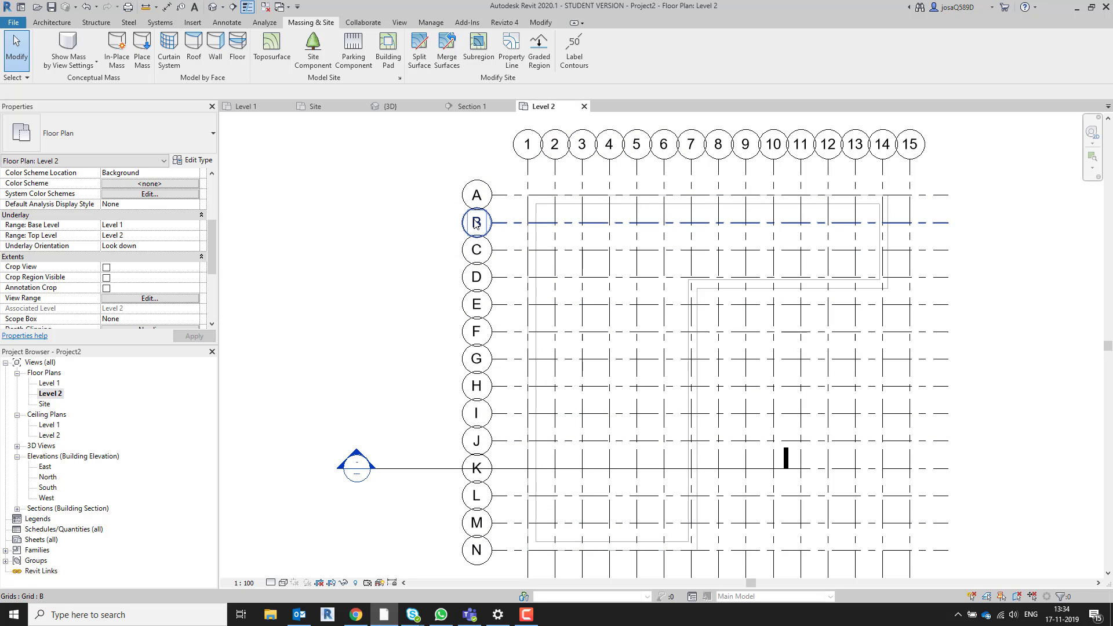
- Start a Roof by Footprint sketch in the Level 2 floor plan
click(64, 26)
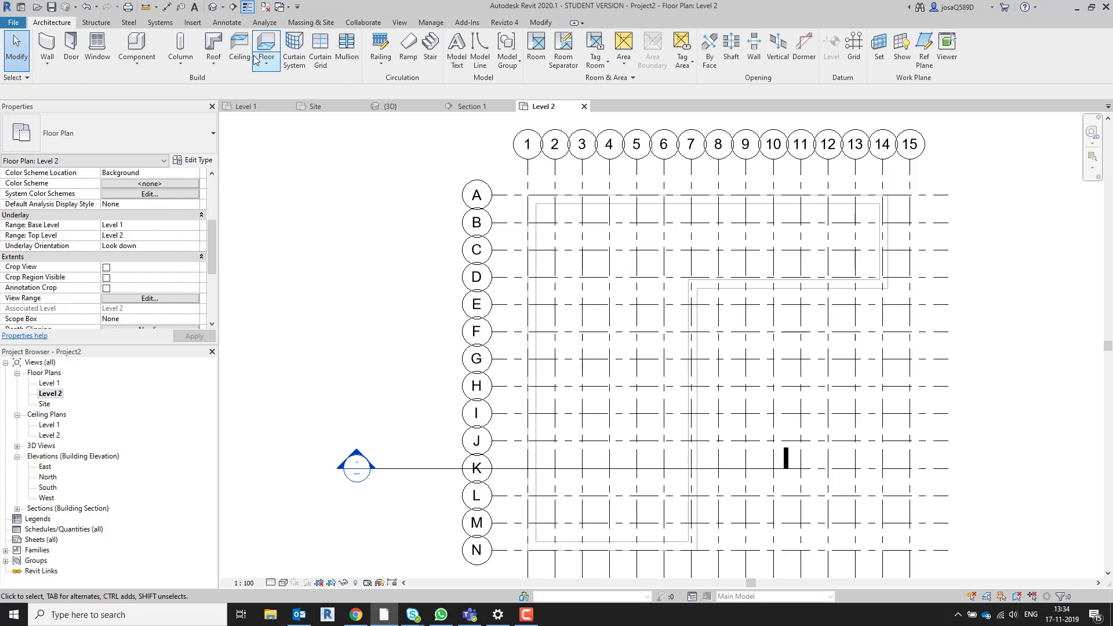
click(219, 65)
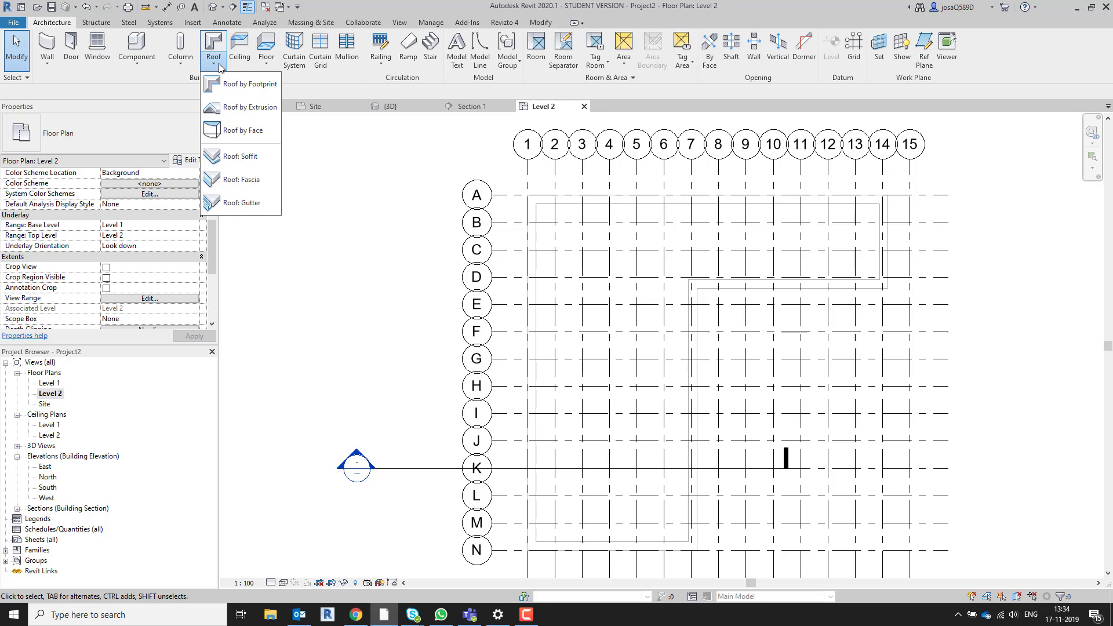
click(246, 85)
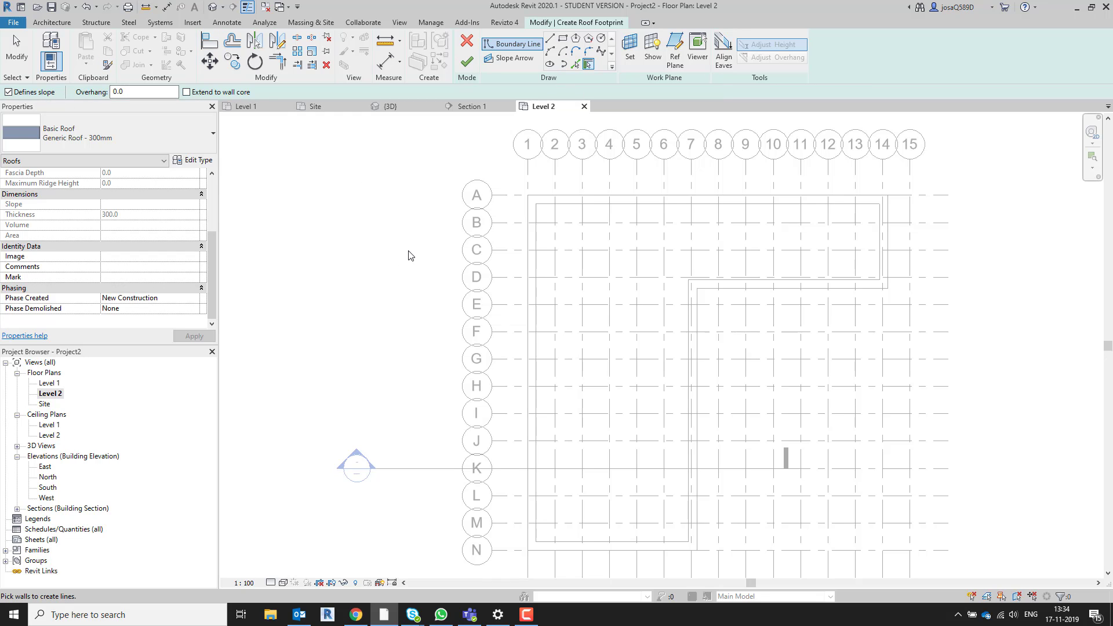
- Pick all six exterior walls as sloped roof footprint boundary lines, flipping the line along grid A to the wall's outer face
click(708, 204)
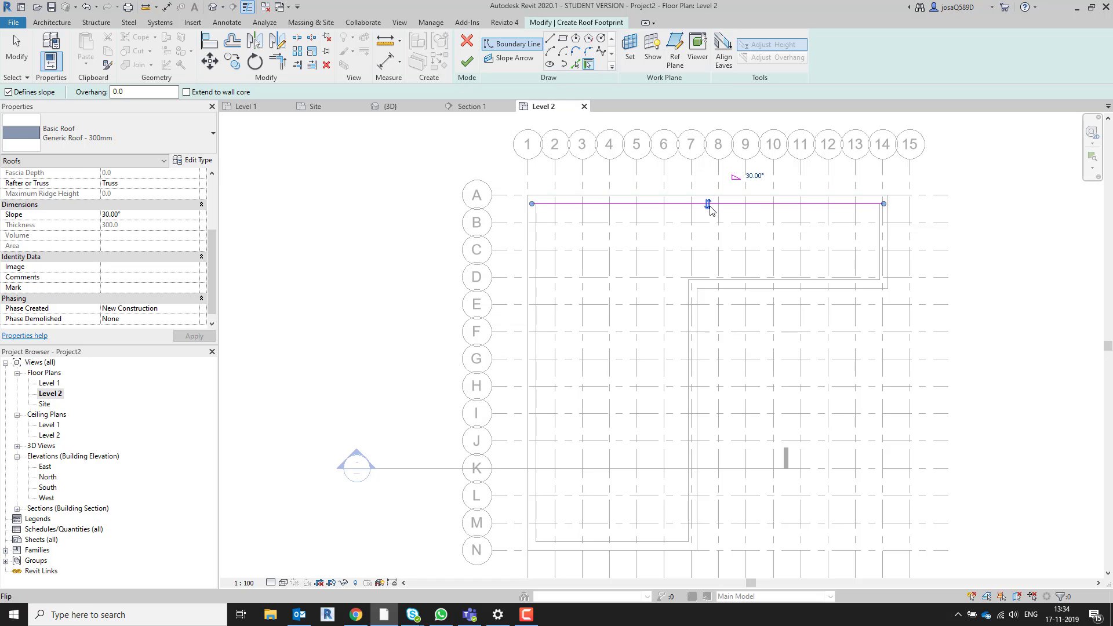
click(709, 204)
click(529, 250)
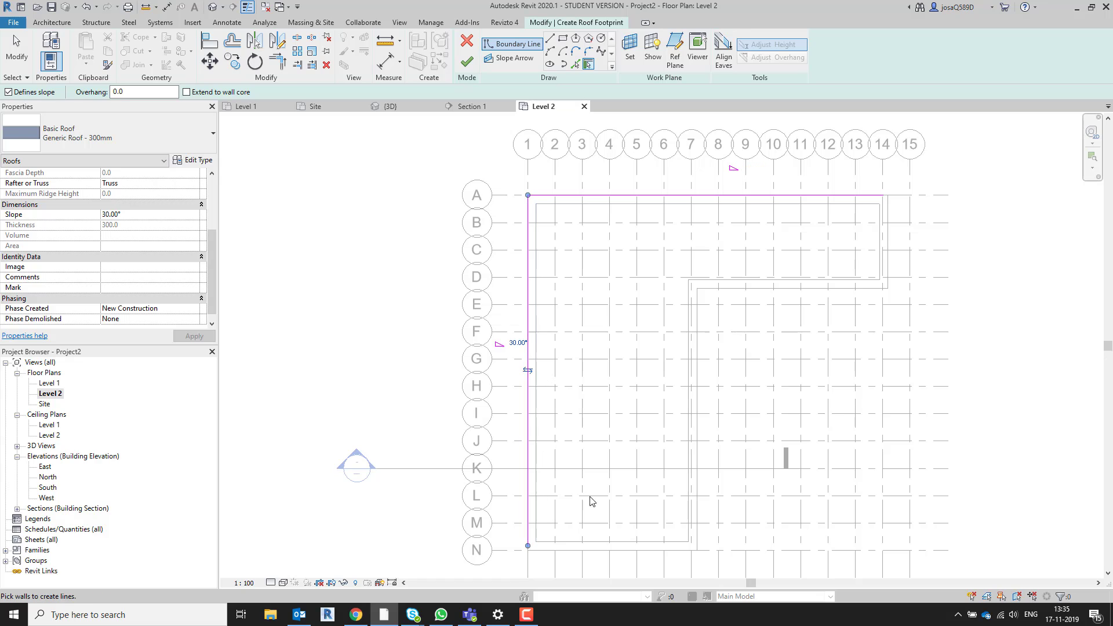
click(605, 542)
click(689, 456)
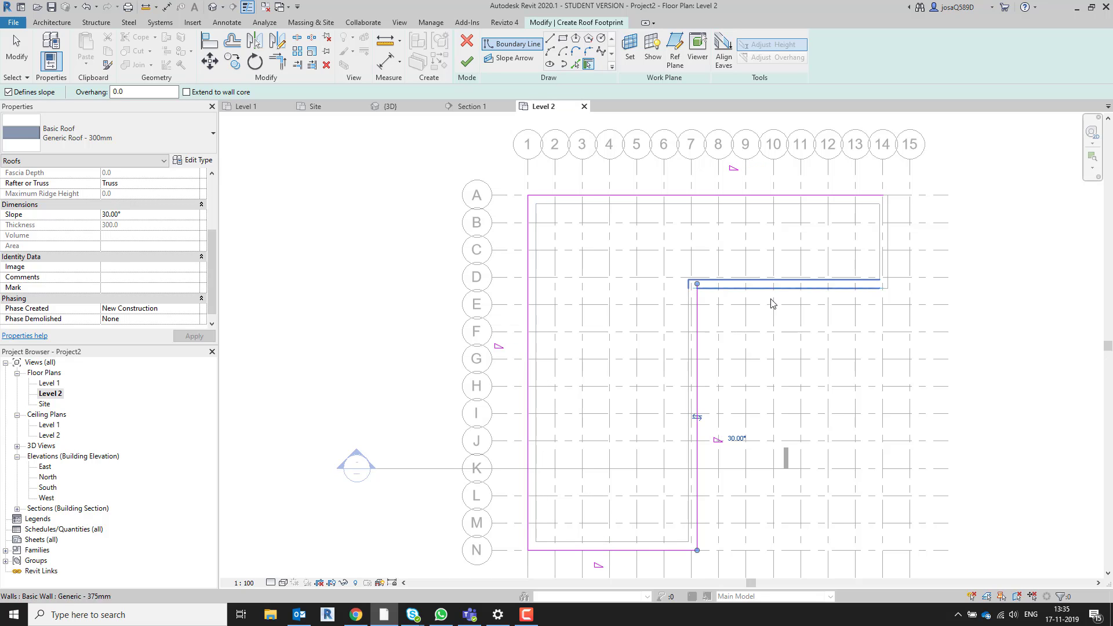
click(820, 283)
click(883, 243)
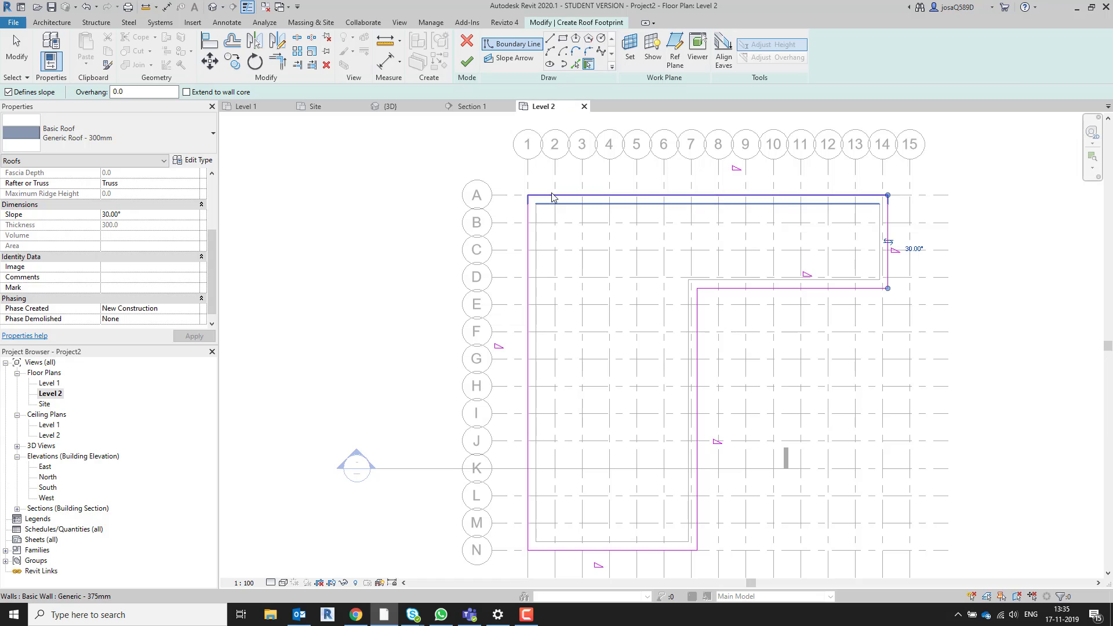
click(737, 186)
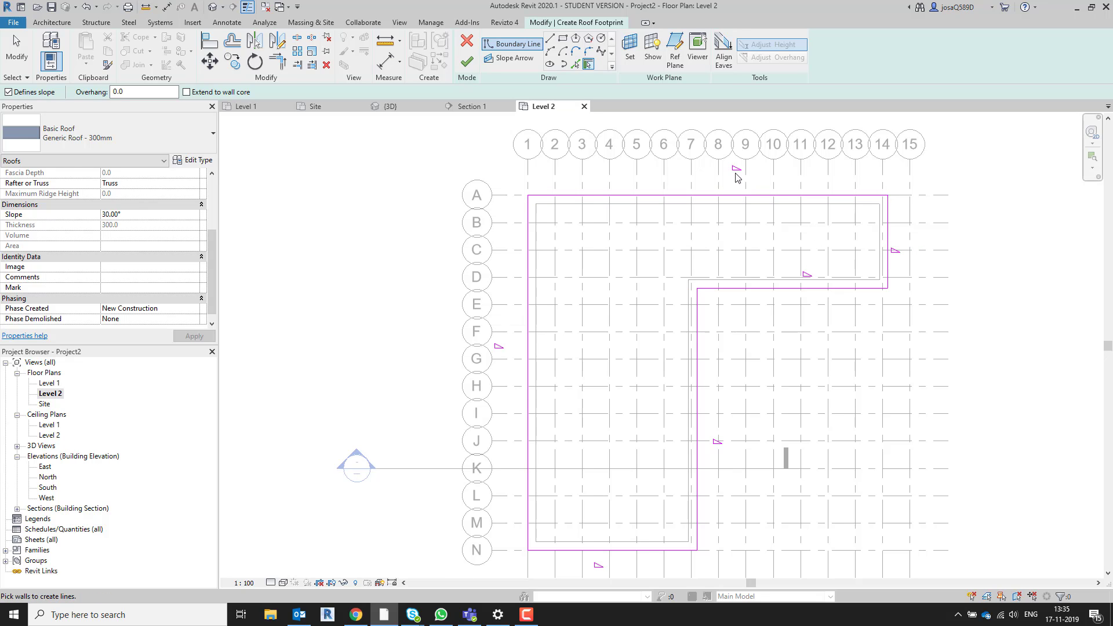
key(Escape)
- Turn off the roof slope for the long footprint edge along grid A
click(711, 195)
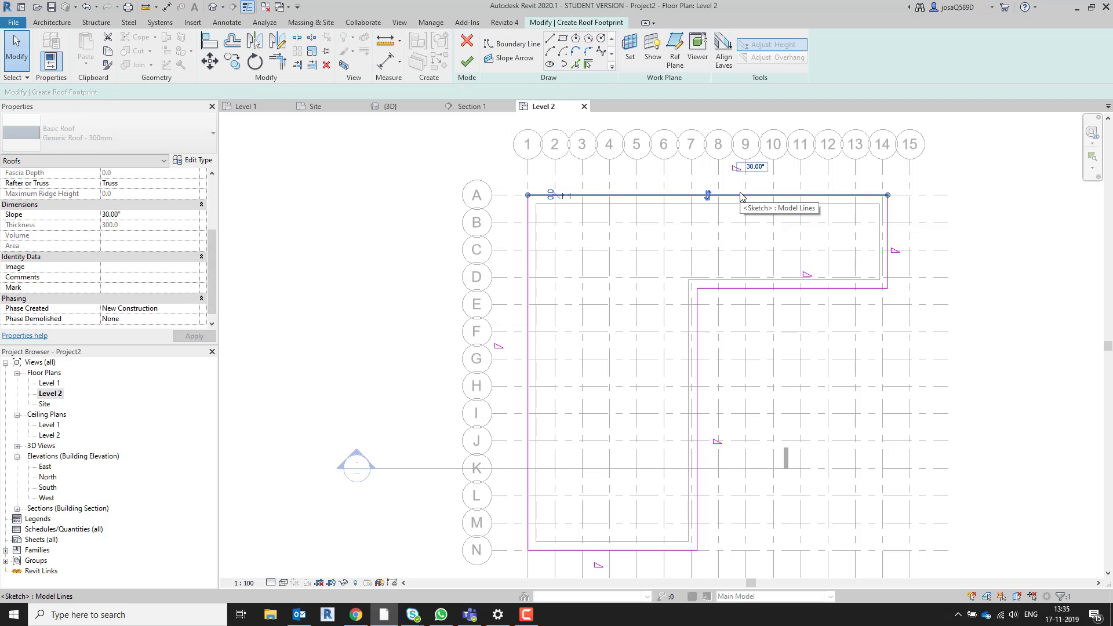
key(Escape)
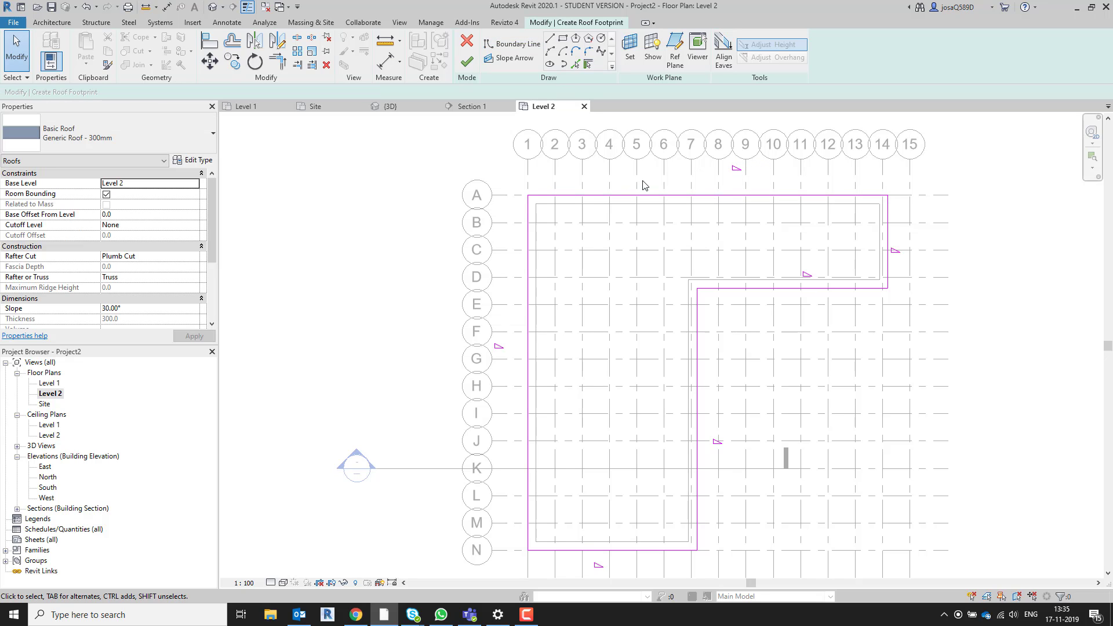
click(746, 196)
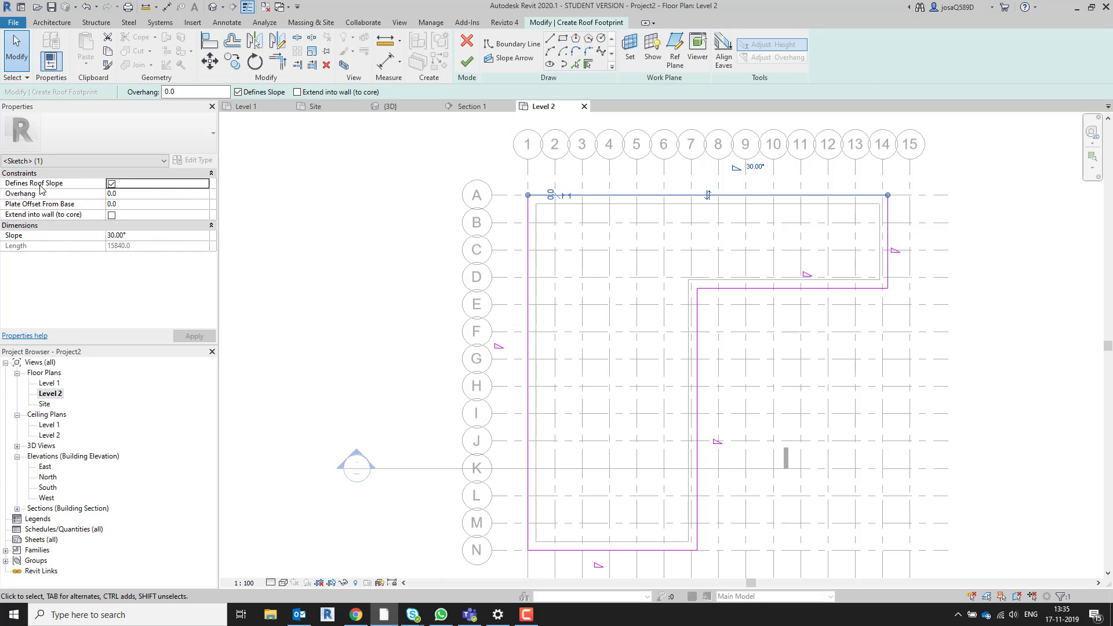
click(111, 184)
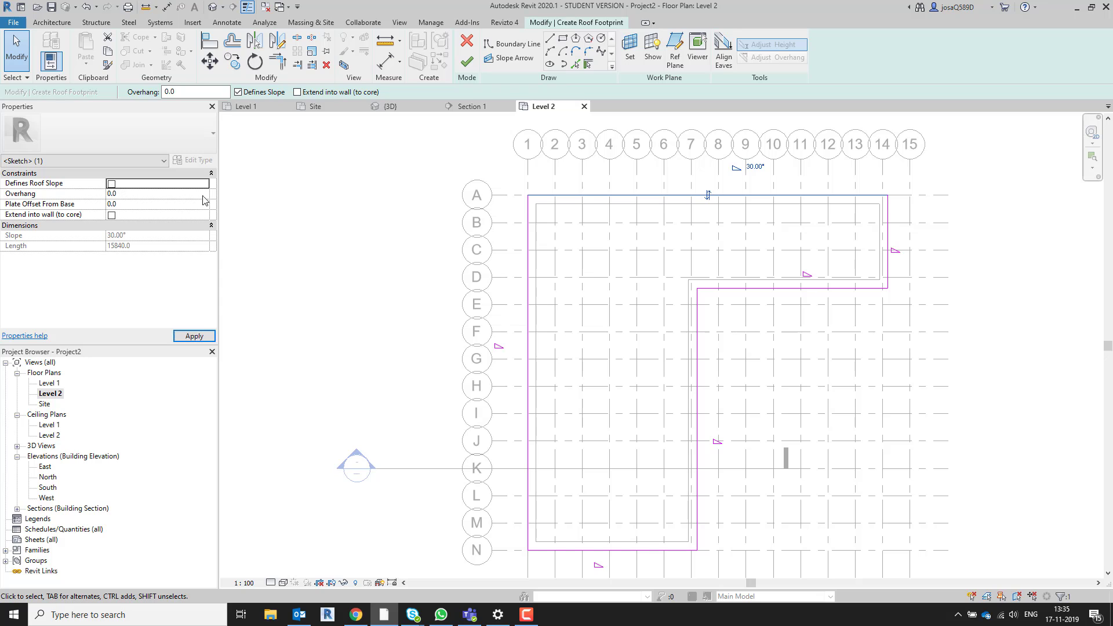
- Turn off the roof slope for the short end edge near grid 14 and the short edge along grid N
middle_drag(604, 556, 522, 409)
click(526, 408)
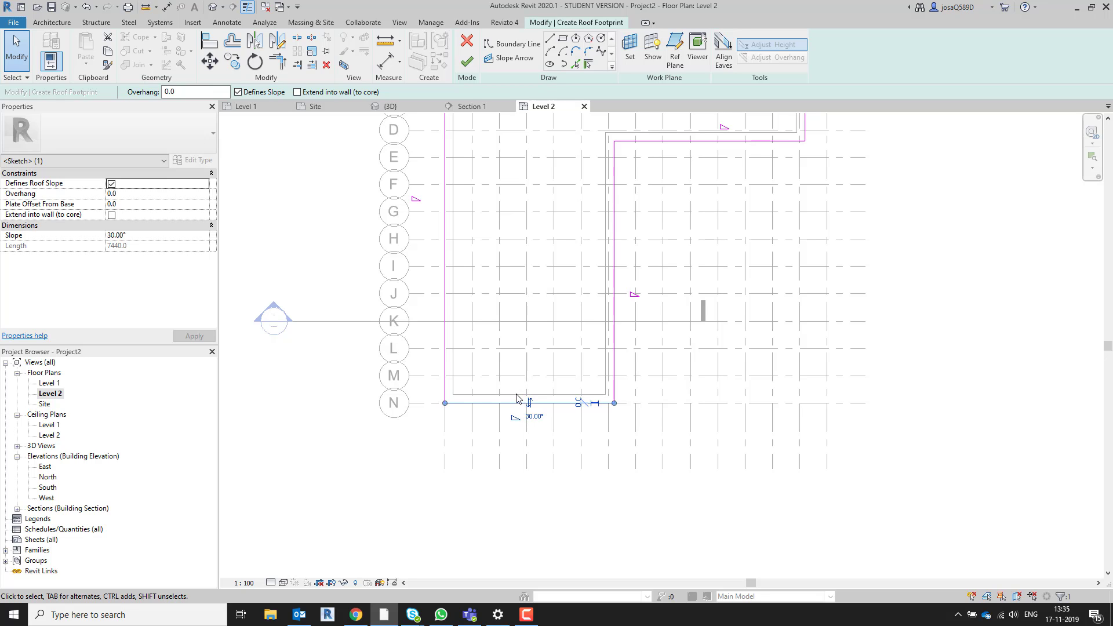
scroll(600, 295, down, 1)
middle_drag(600, 296, 593, 348)
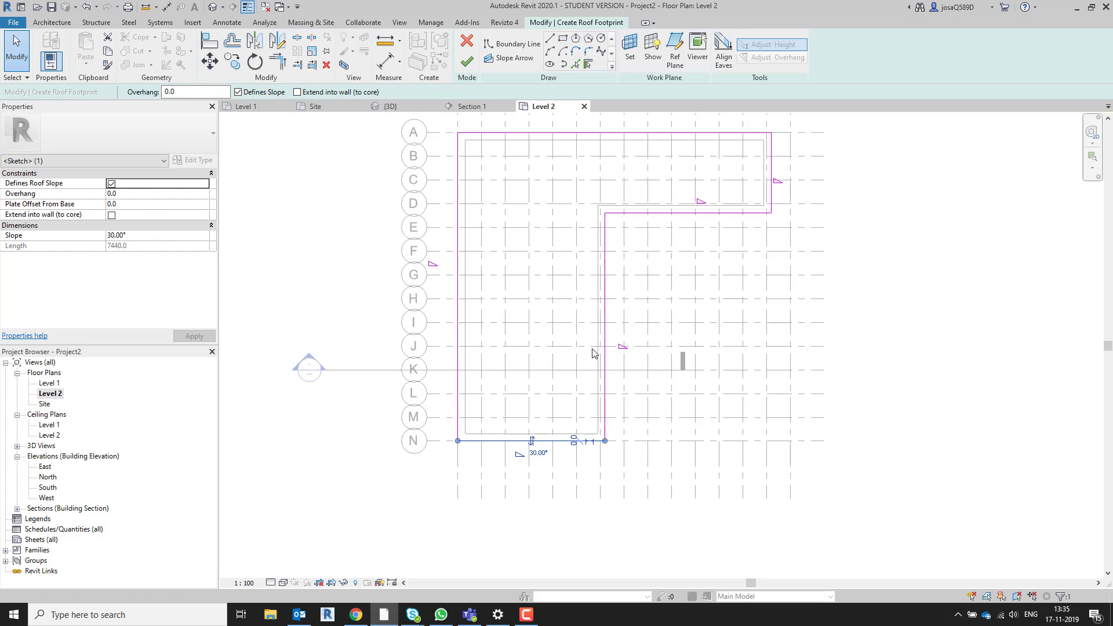
click(771, 163)
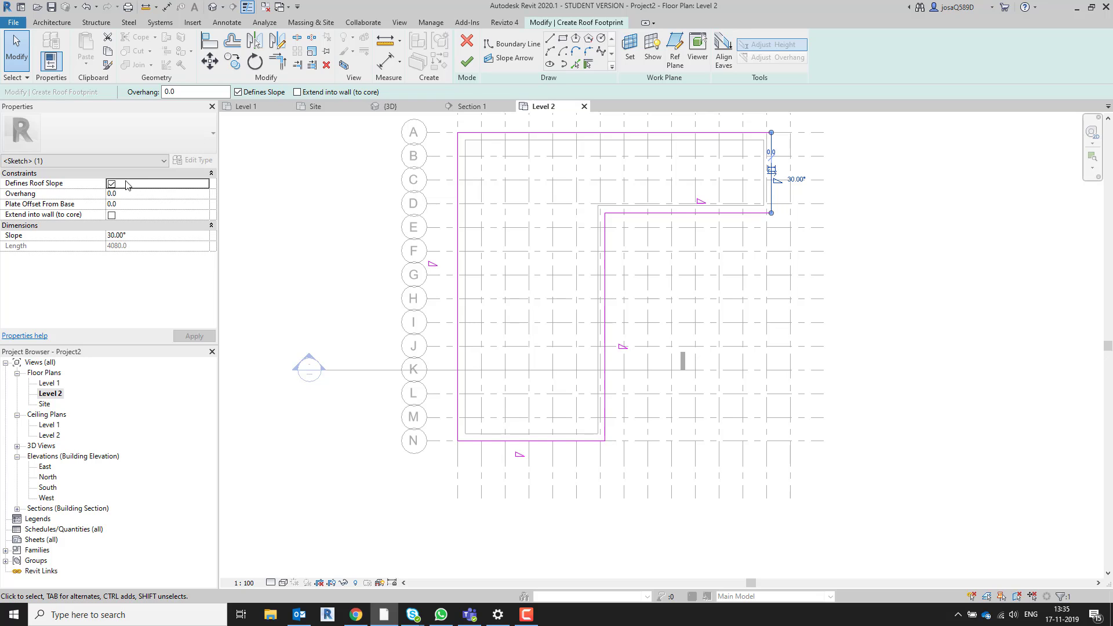
click(561, 444)
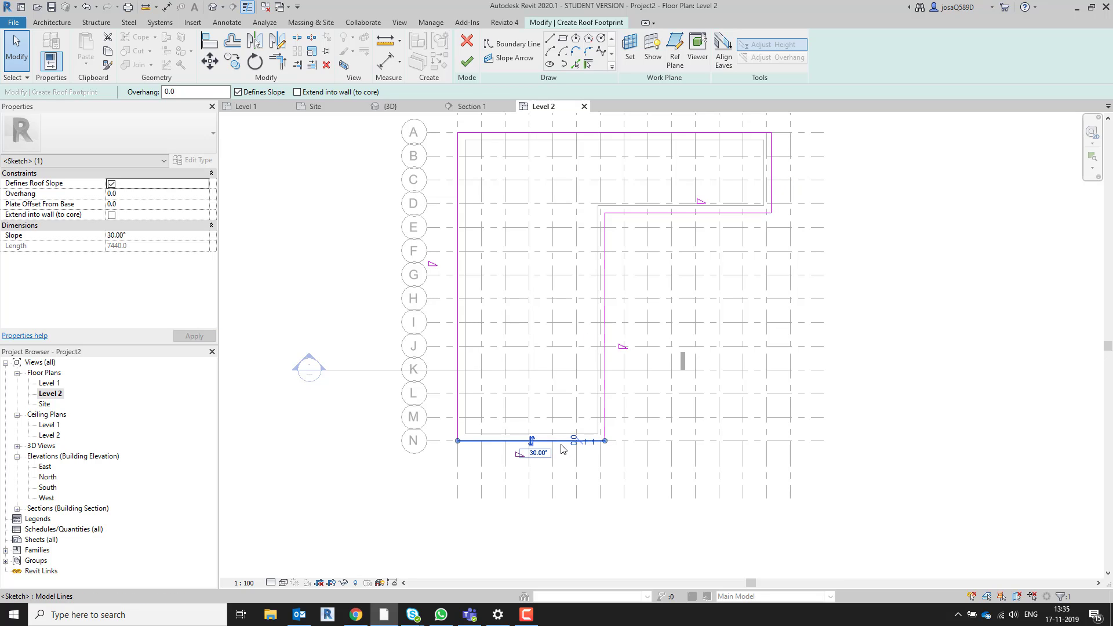
click(111, 184)
scroll(397, 300, down, 2)
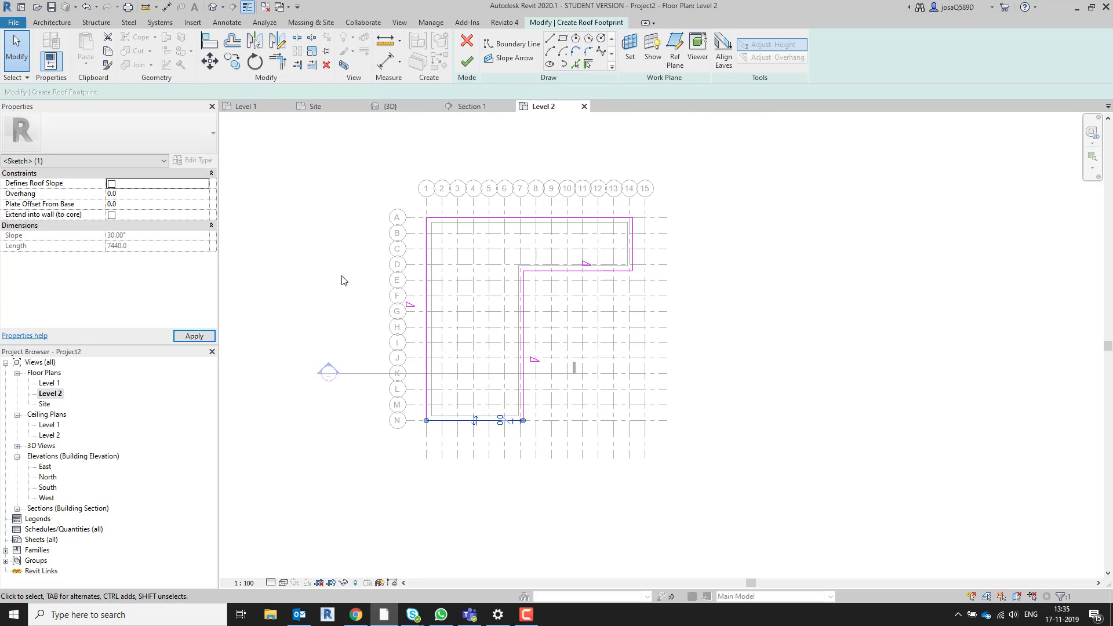
- Finish the roof footprint and show the building in the default 3D view, turned to face the roof's front
click(467, 62)
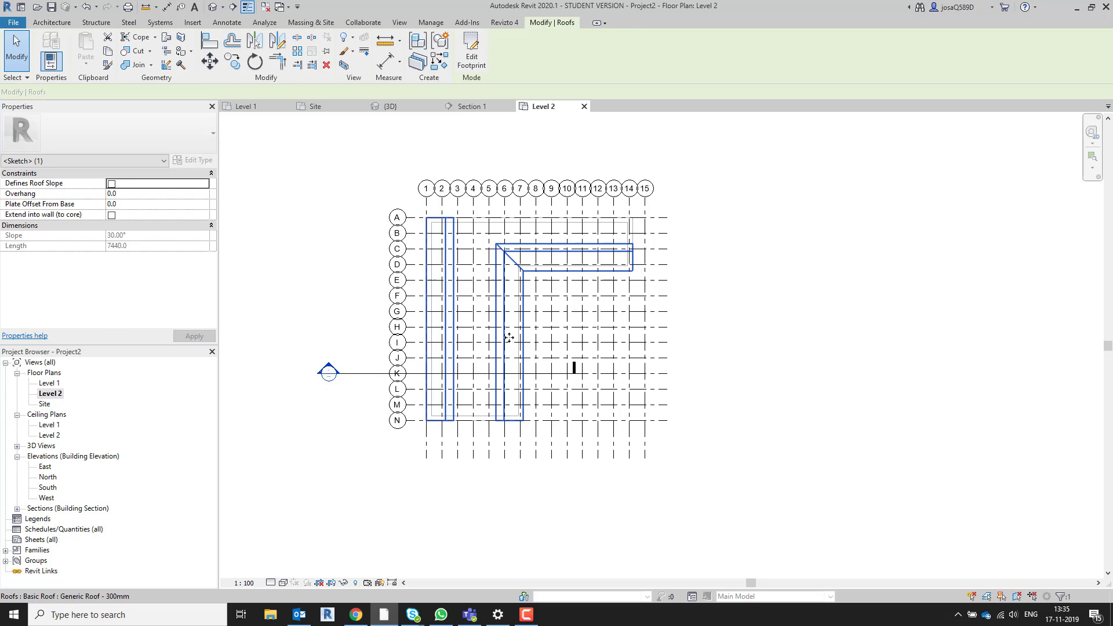
click(212, 7)
click(473, 240)
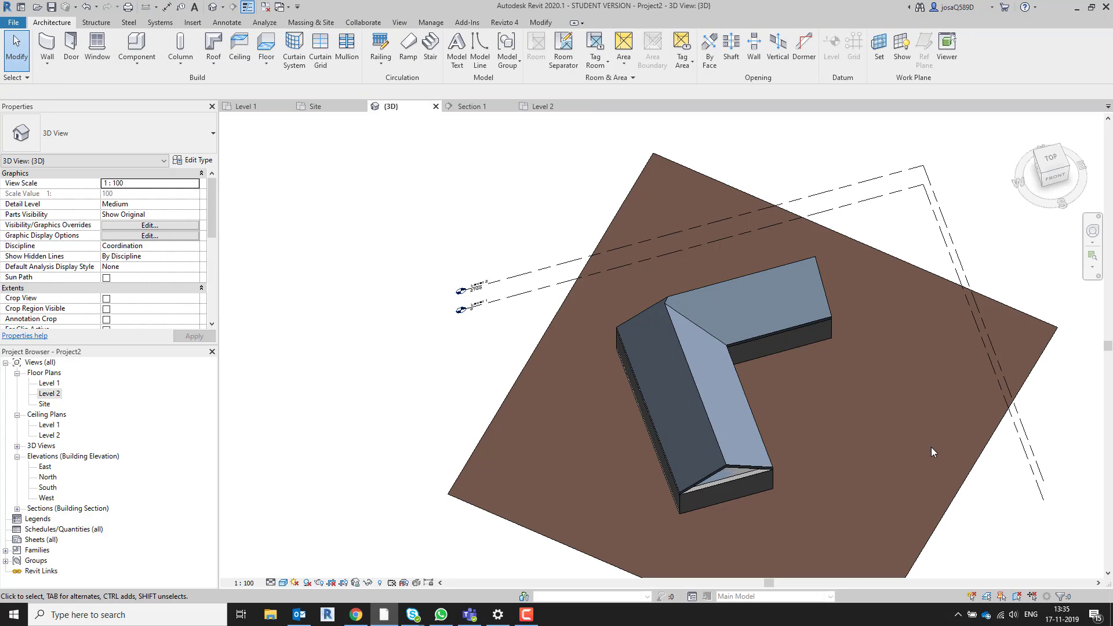
shift+middle_drag(932, 451, 860, 400)
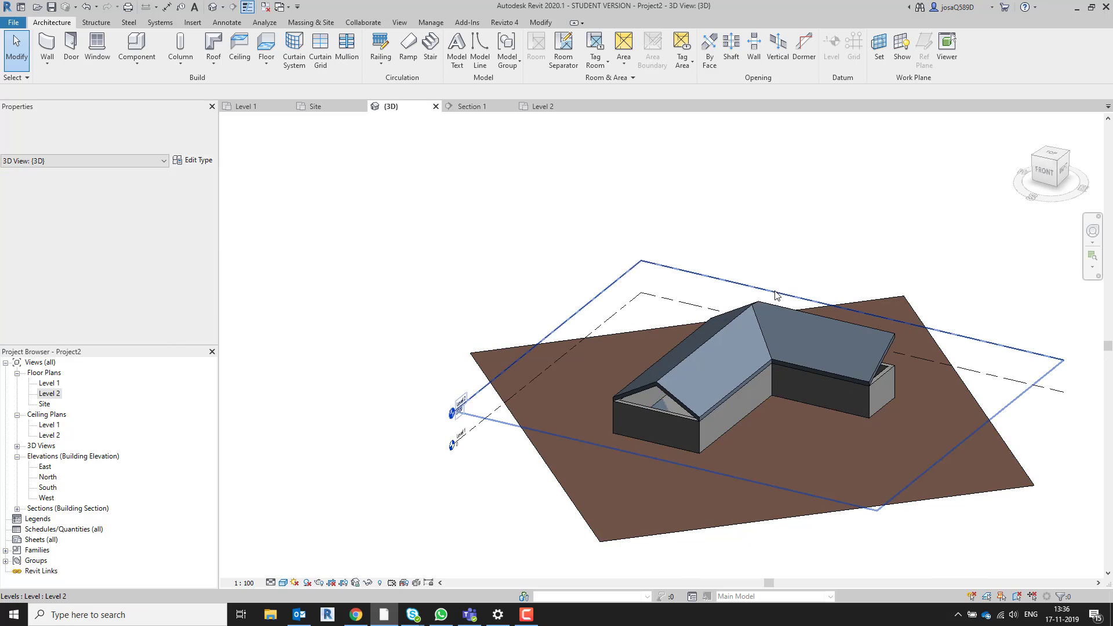
- Lower the ridge of the wing along grid A to a maximum height of about 5190 mm so both ridges meet
scroll(772, 297, up, 4)
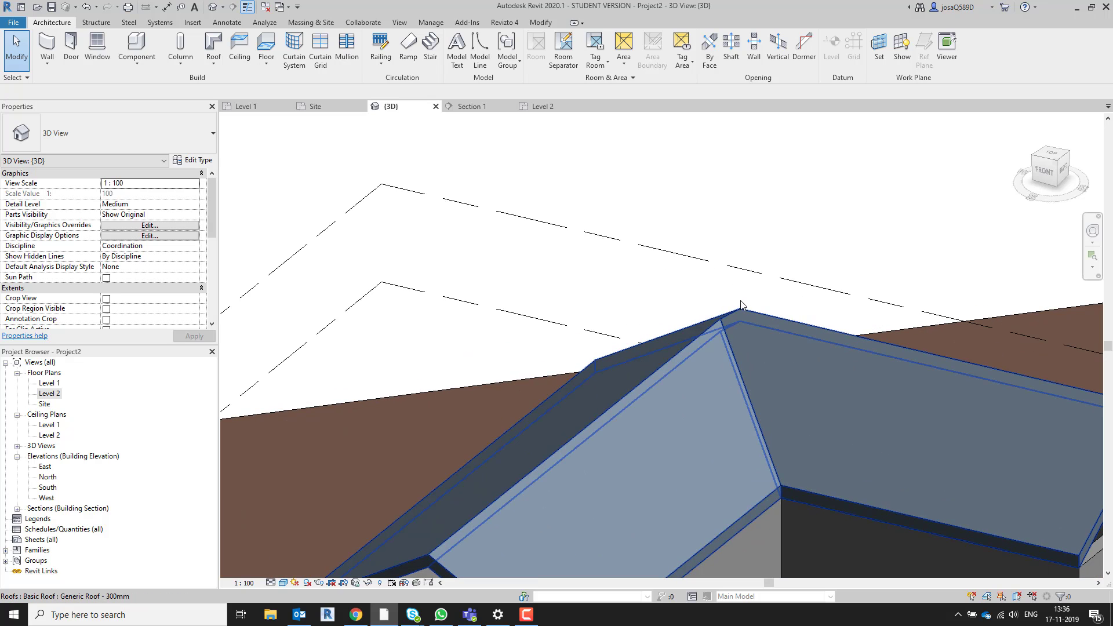
click(762, 325)
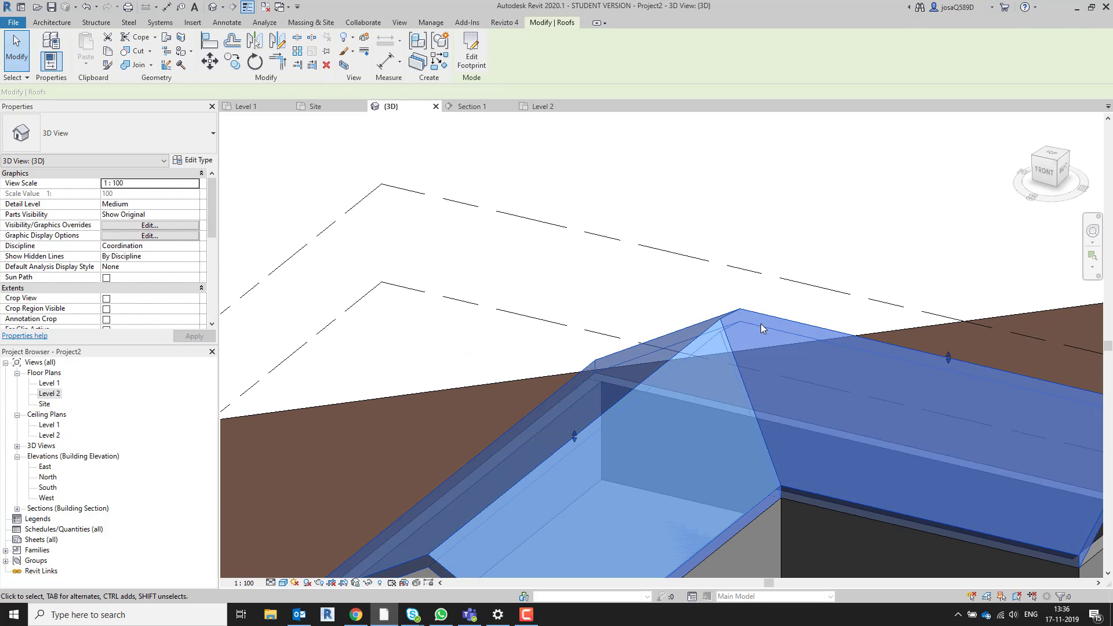
drag(949, 360, 950, 366)
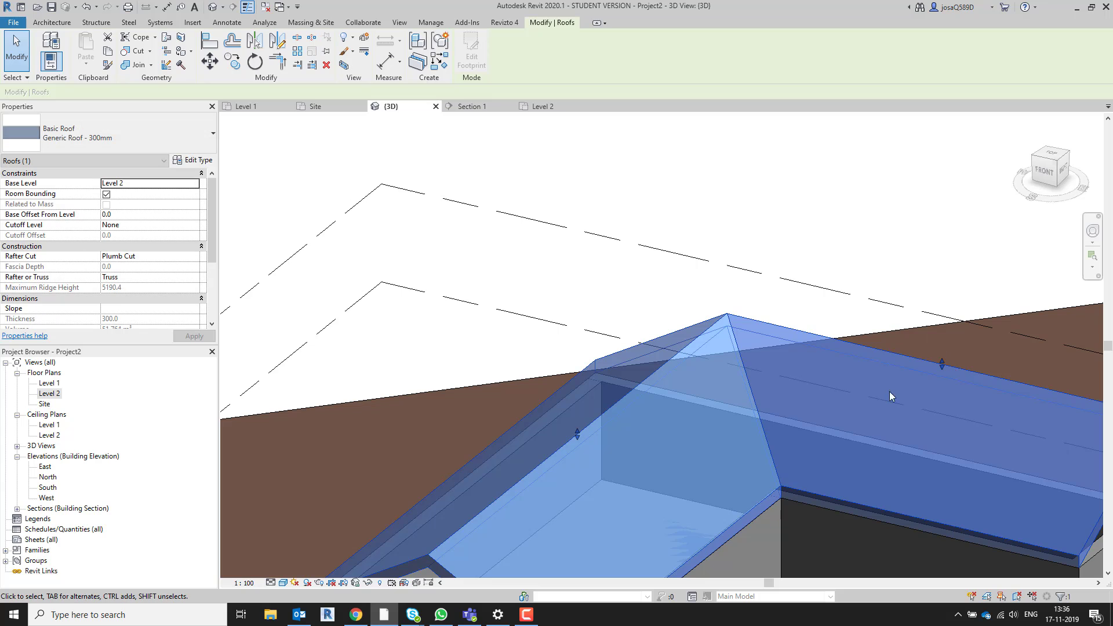
middle_drag(880, 530, 740, 298)
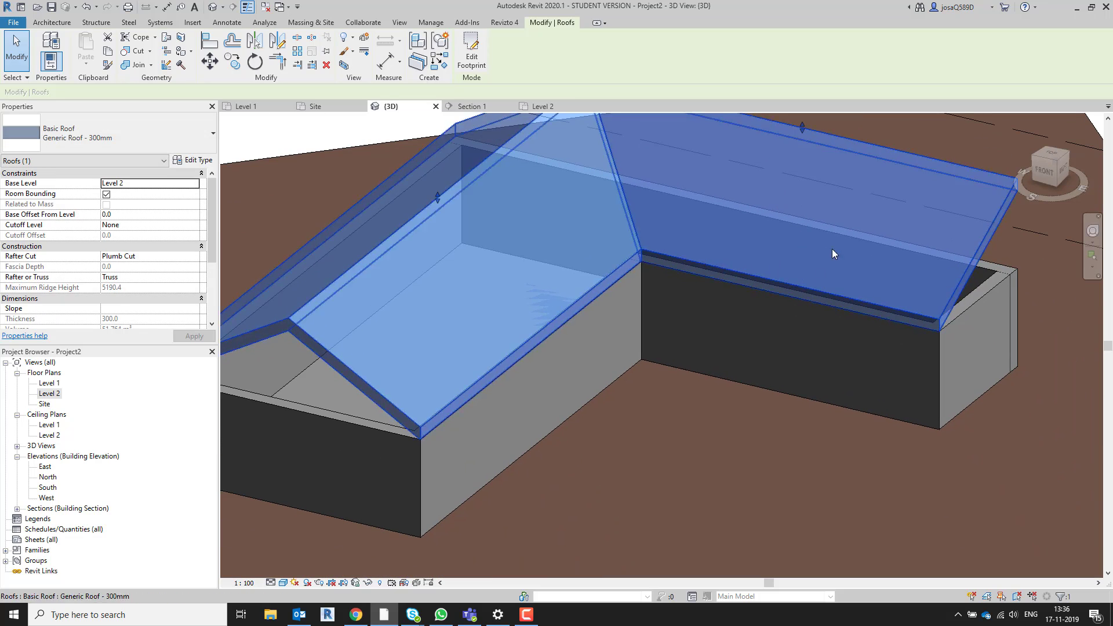
scroll(653, 442, down, 3)
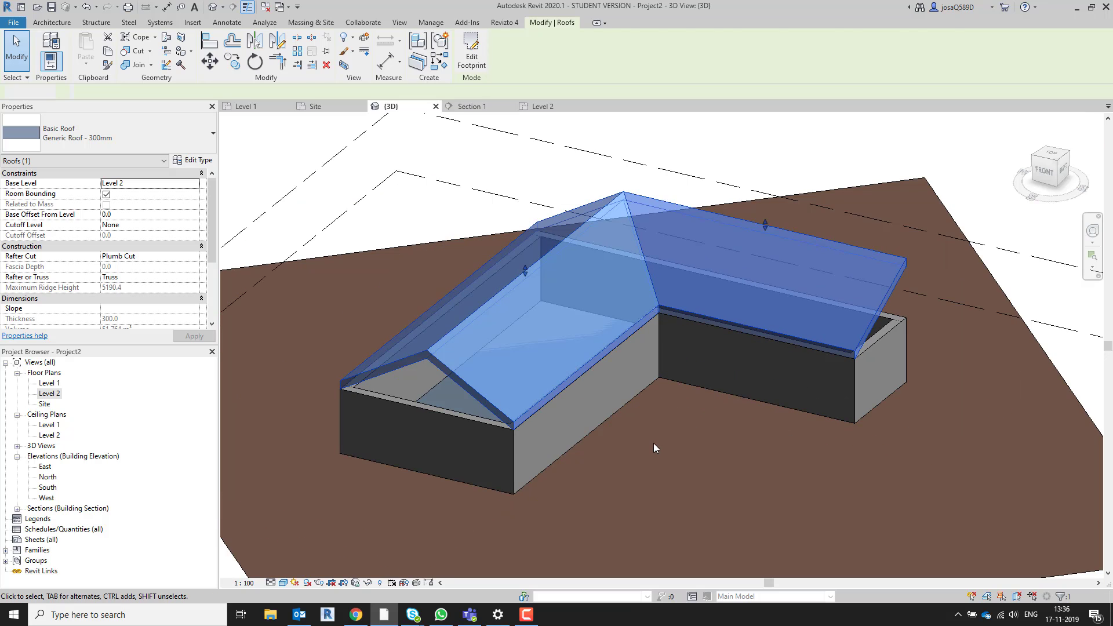
key(Escape)
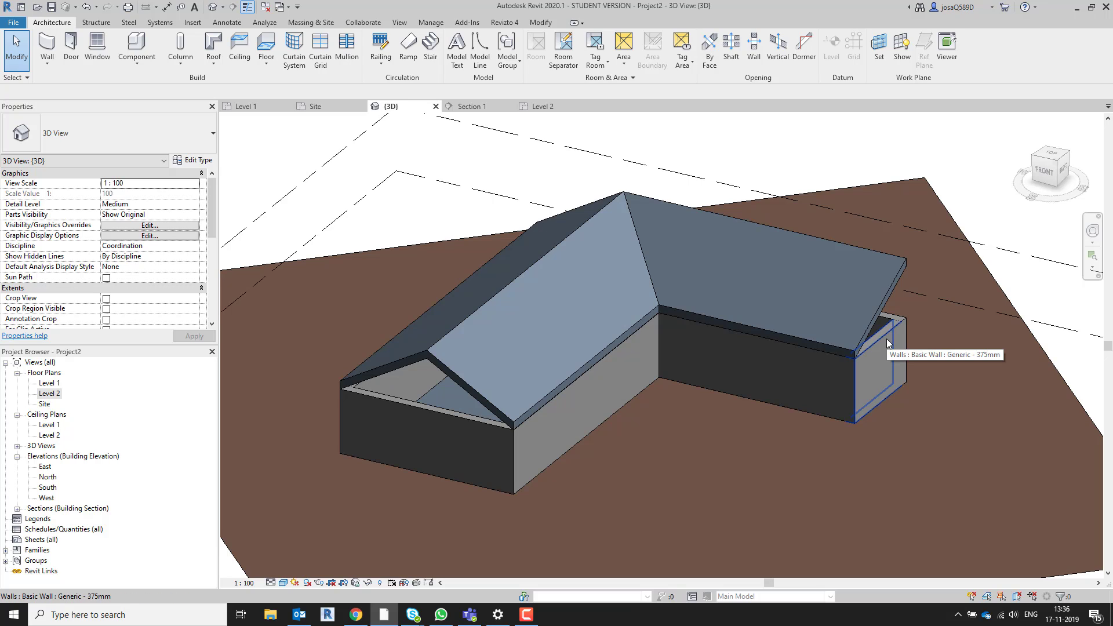
- Attach the tops of the whole chain of exterior walls to the roof
key(Tab)
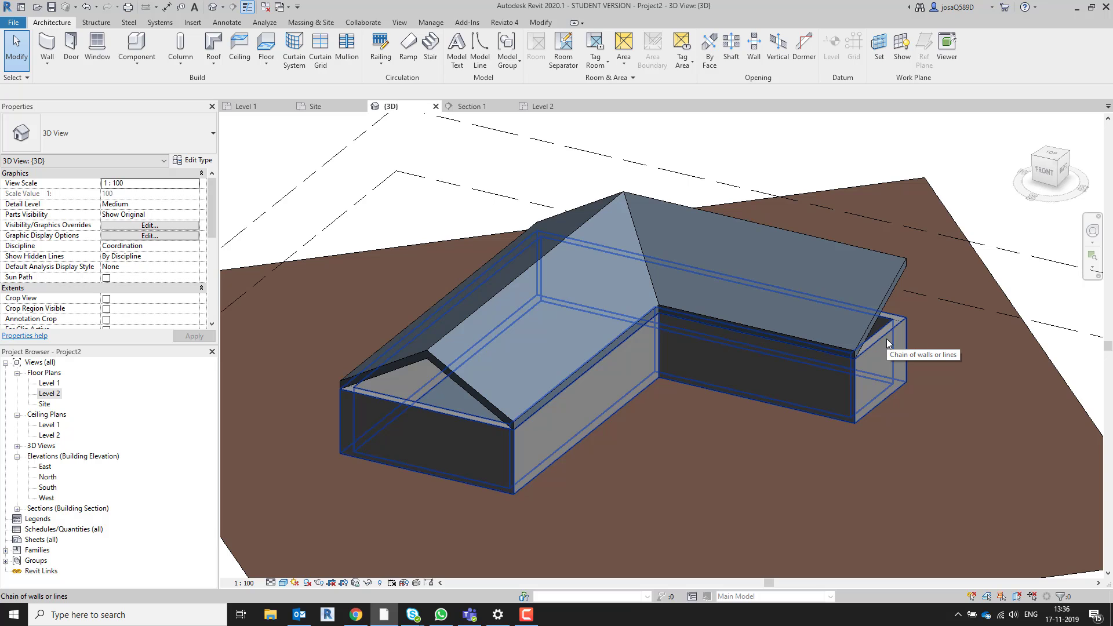
click(886, 339)
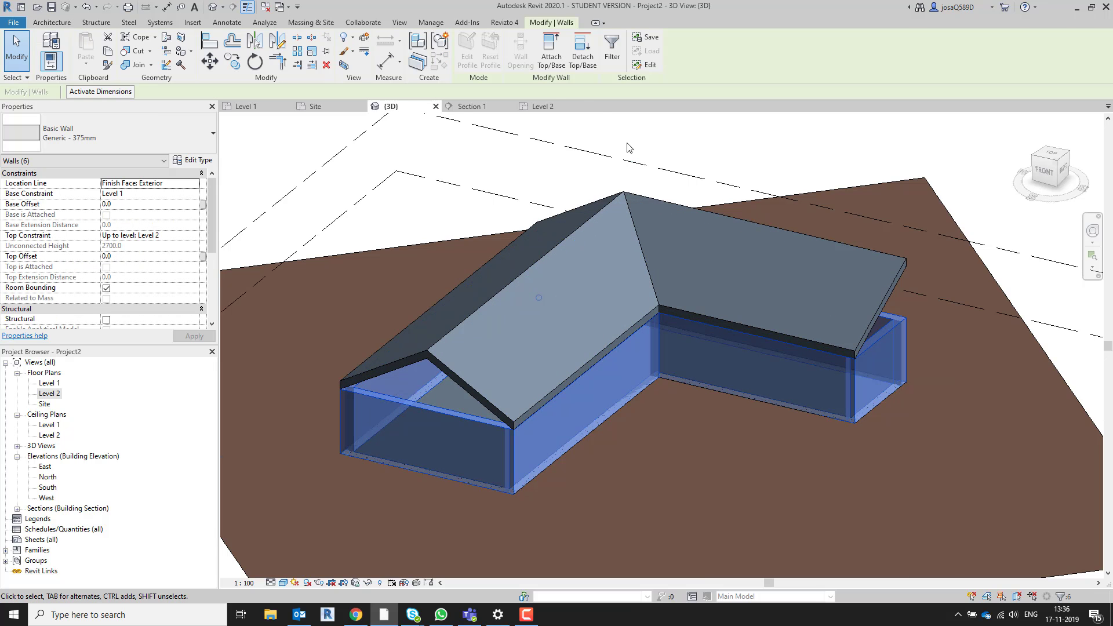
click(553, 56)
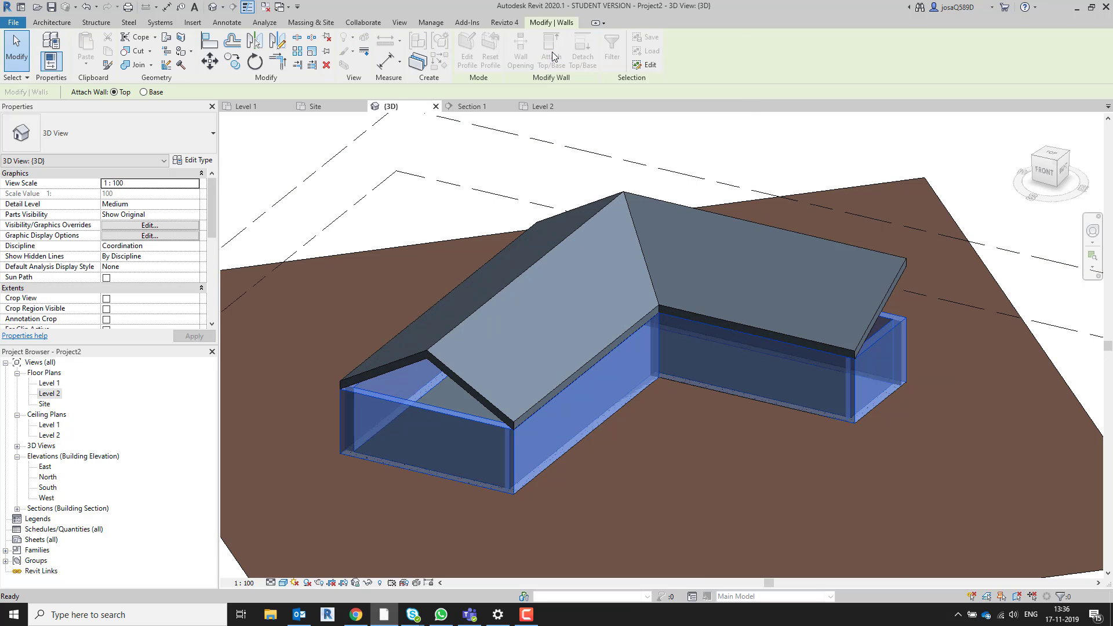
click(767, 229)
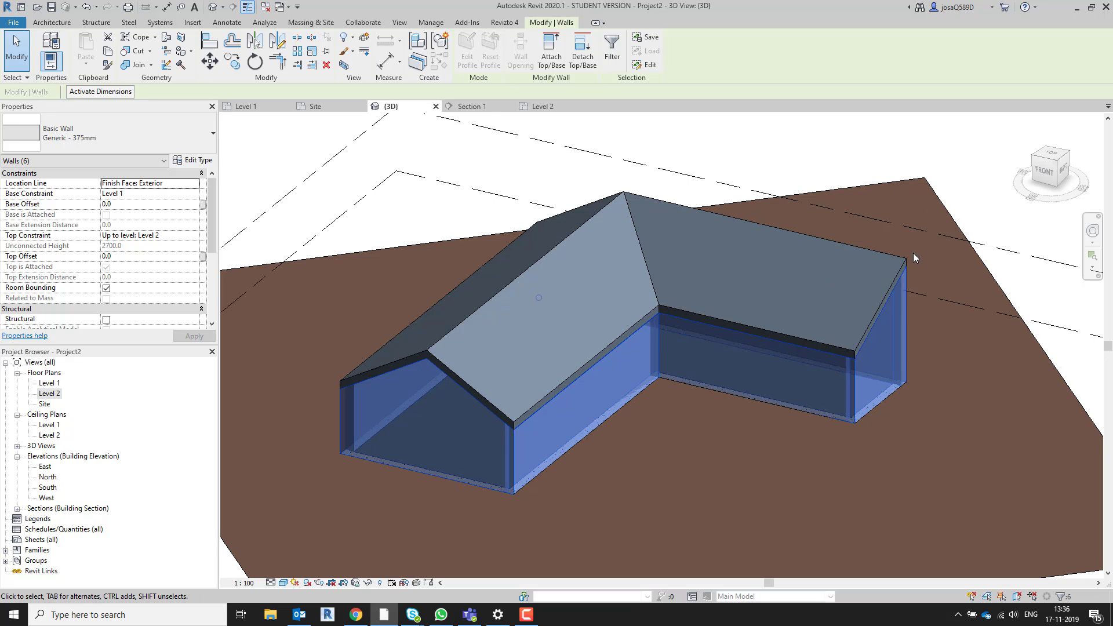
click(852, 149)
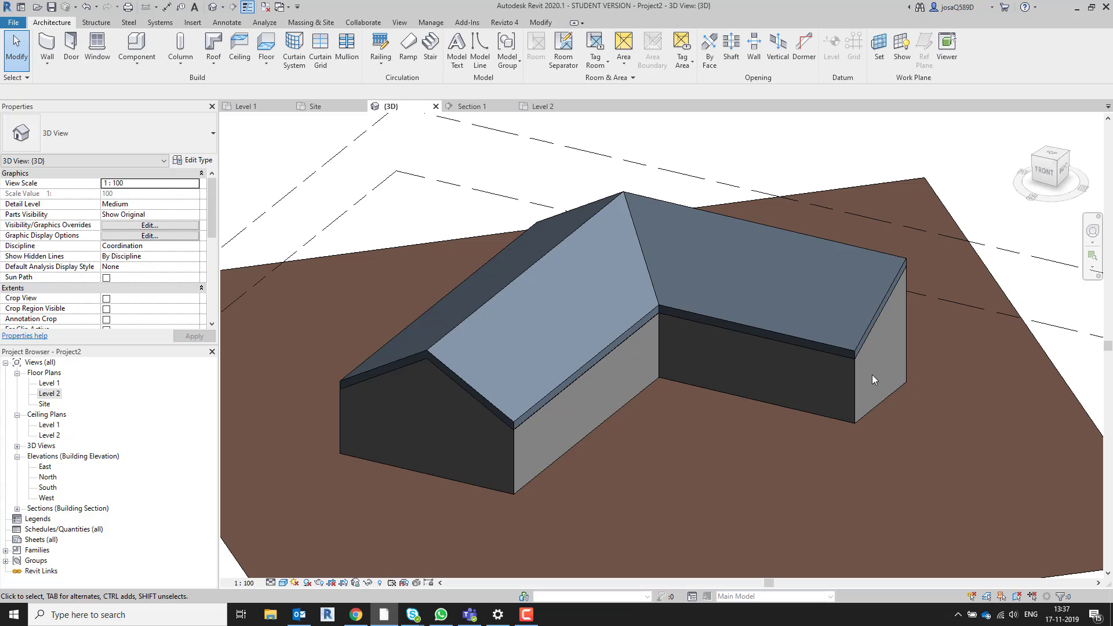
- Change the long back wall along grid A to the type Exterior - Brick on CMU
click(902, 350)
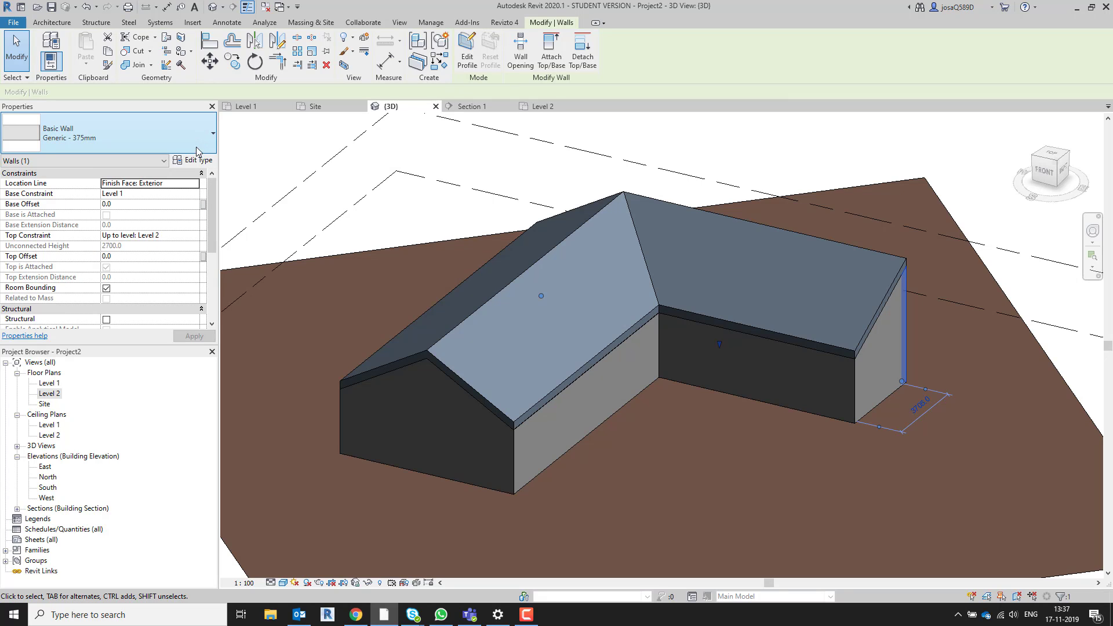
click(207, 141)
scroll(157, 273, down, 5)
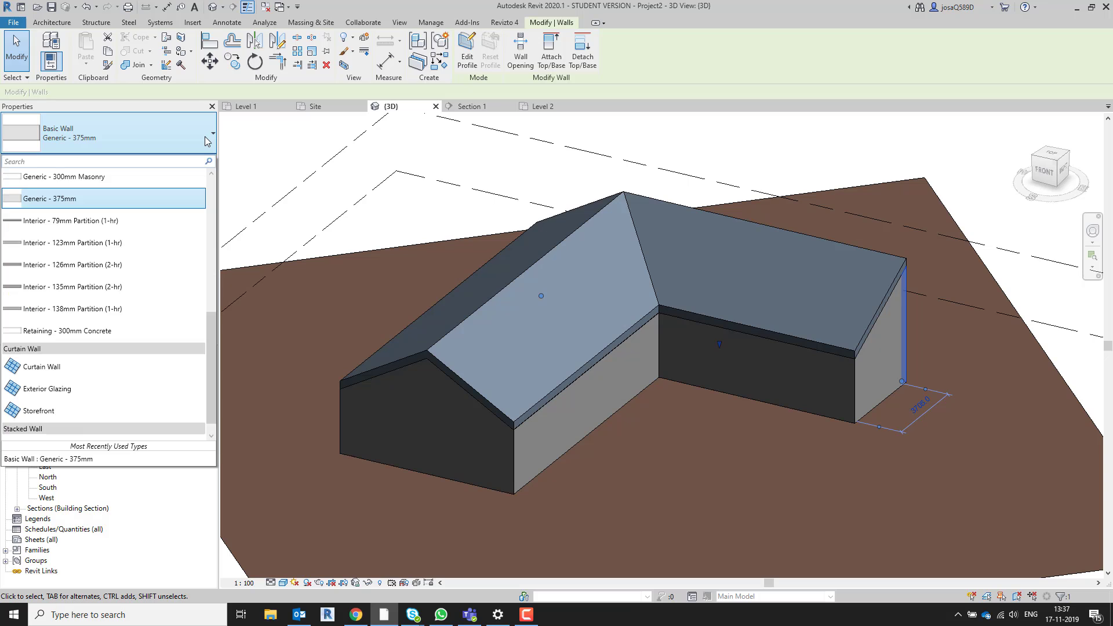
scroll(154, 278, up, 4)
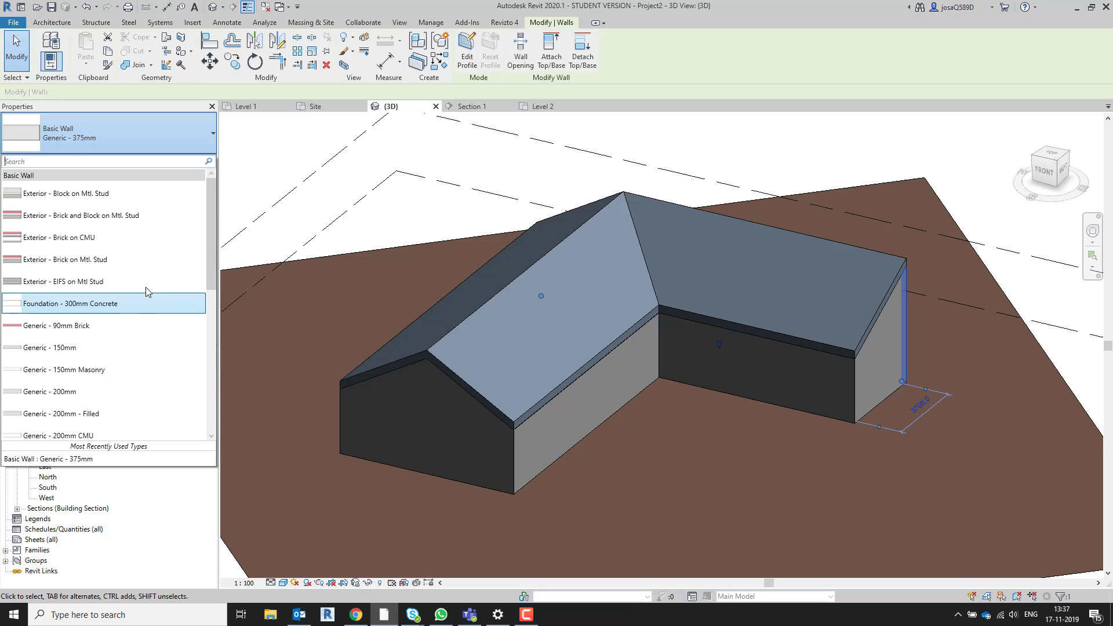
click(117, 238)
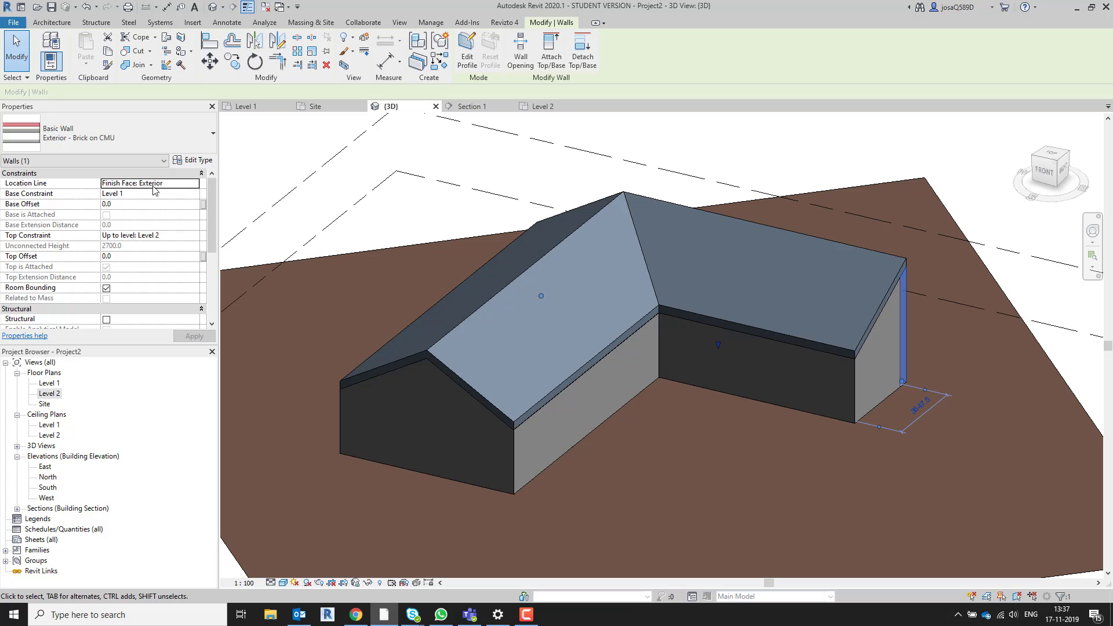
- Duplicate the selected wall's type under the name G1_JS_Exterior Wall - Brick
click(200, 160)
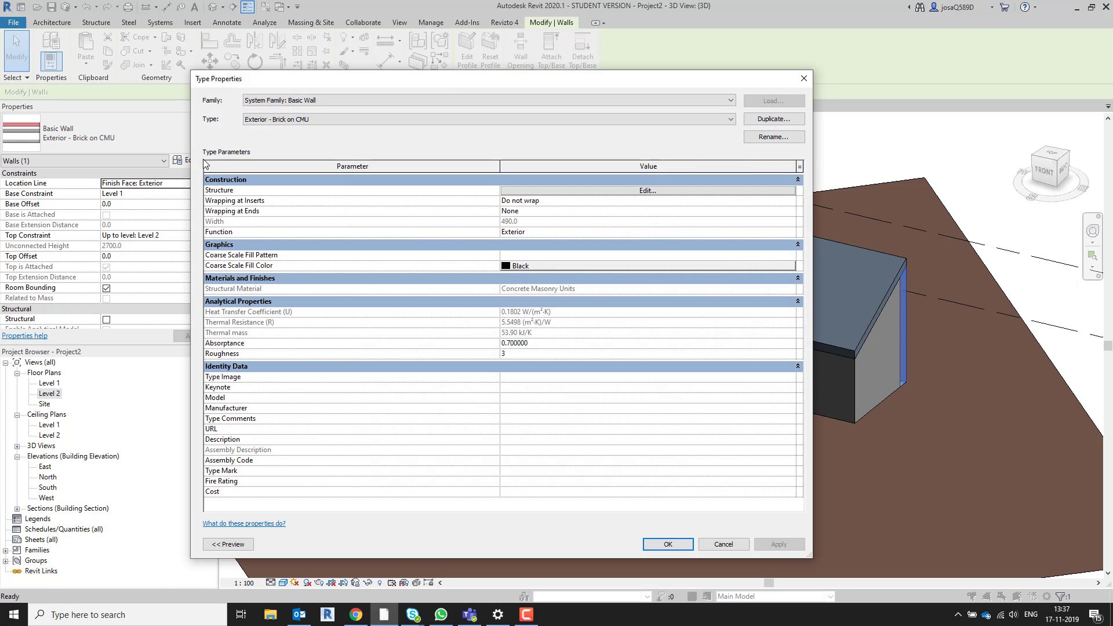
click(768, 120)
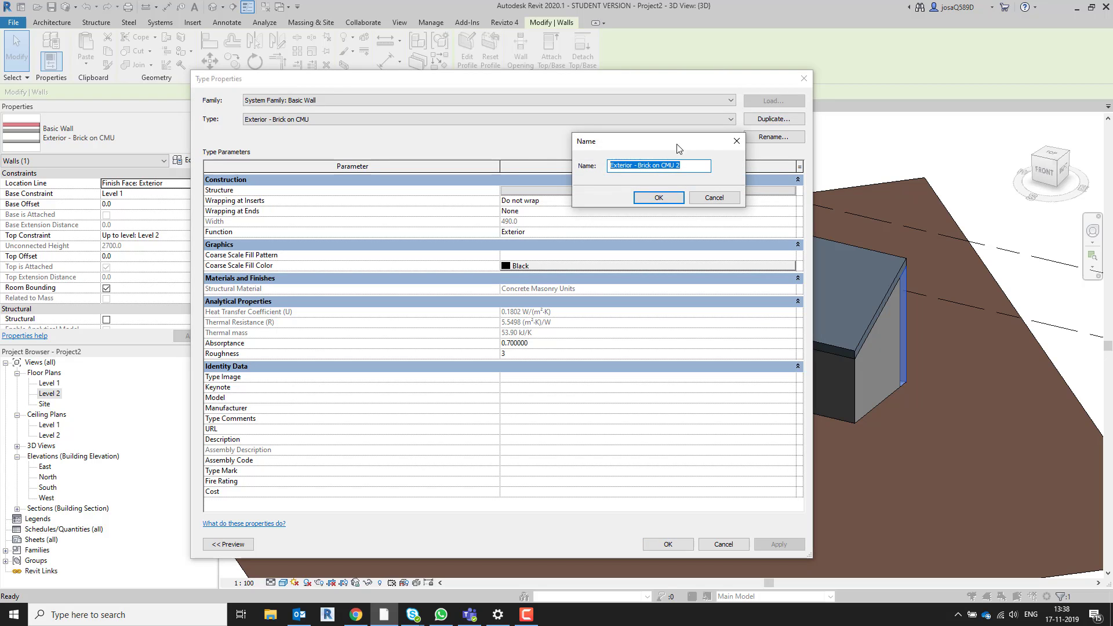
drag(678, 149, 696, 169)
click(652, 187)
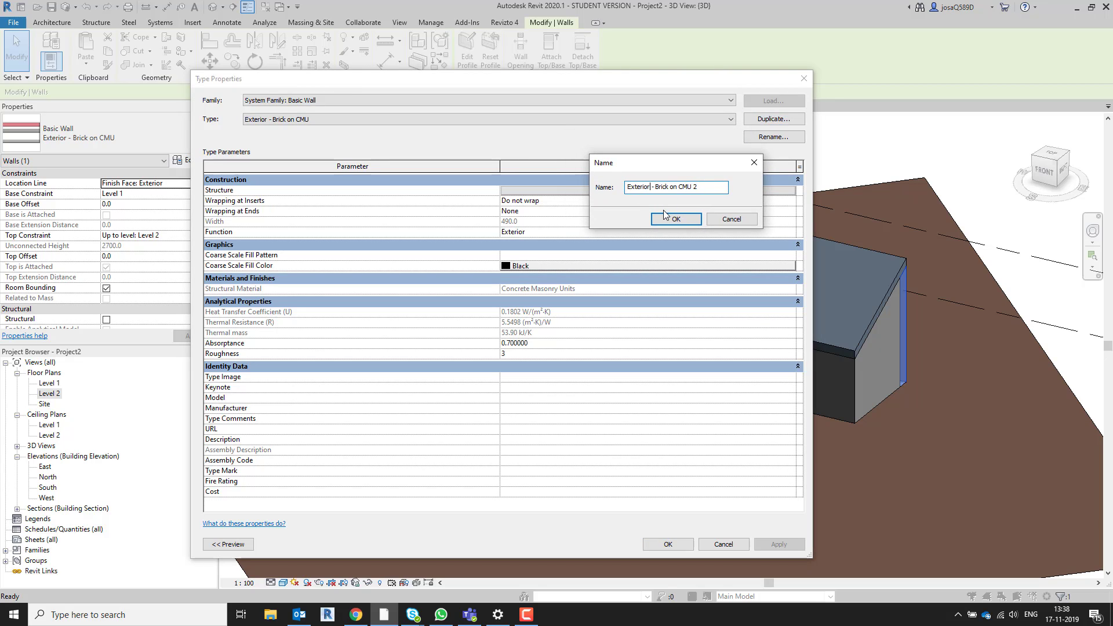
text(Wall)
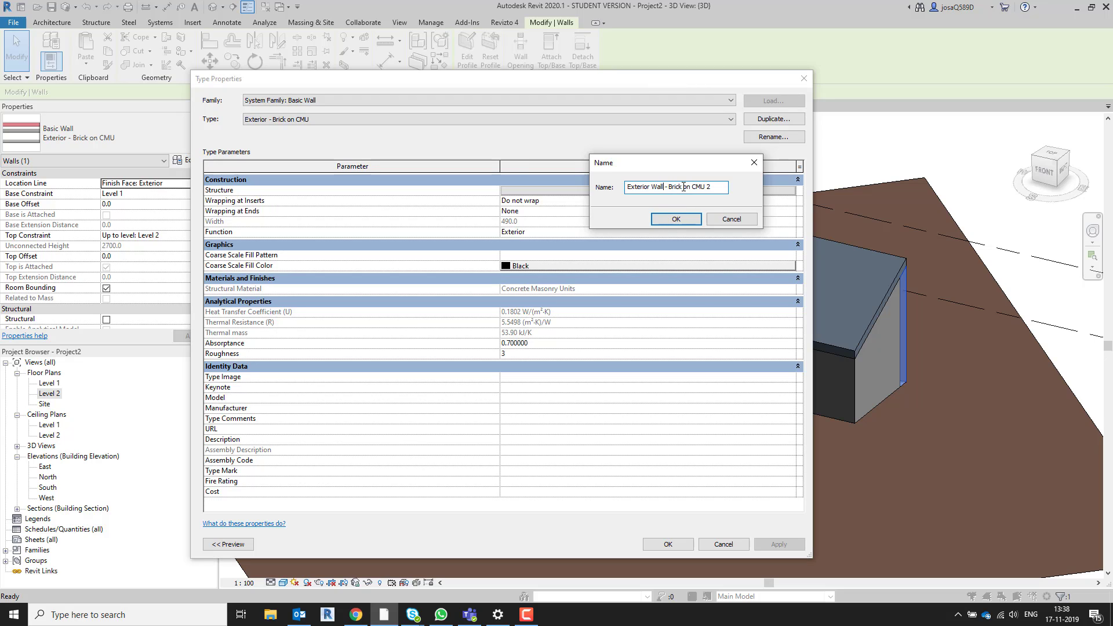
drag(683, 187, 716, 187)
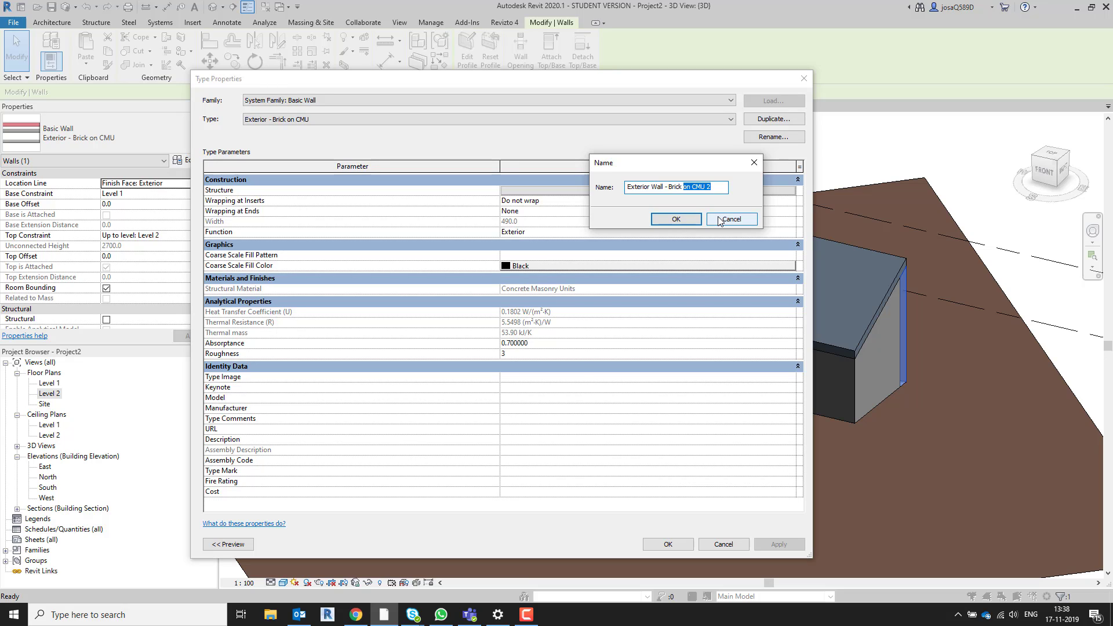
key(BackSpace)
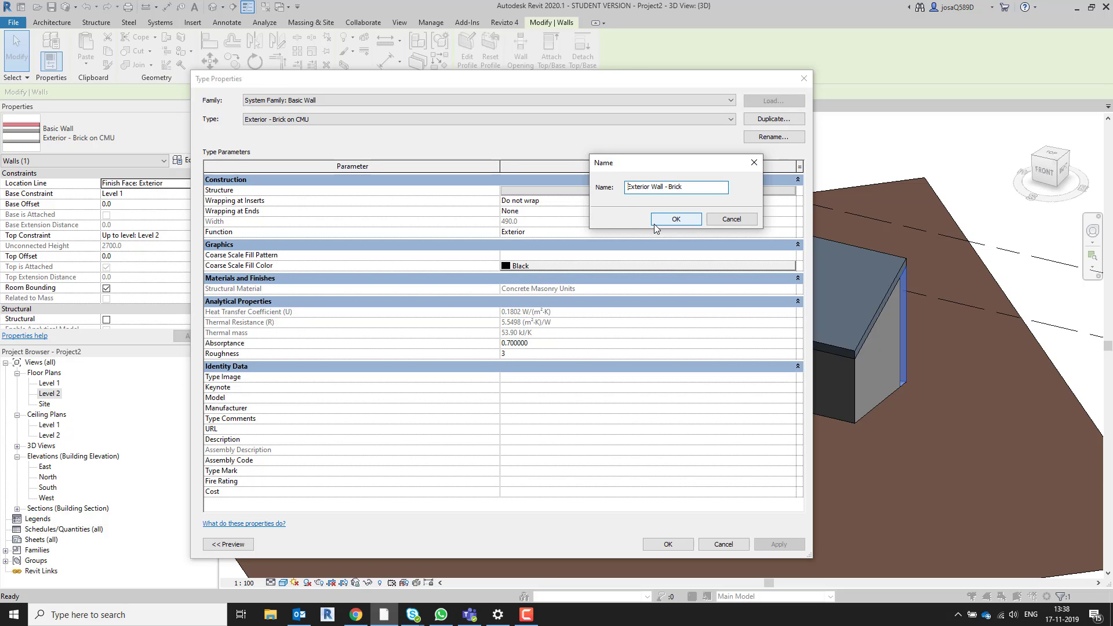
text(KEA)
key(BackSpace)
key(BackSpace)
key(BackSpace)
text(G1 )
text(JS)
key(BackSpace)
text(_)
key(Right)
text(_)
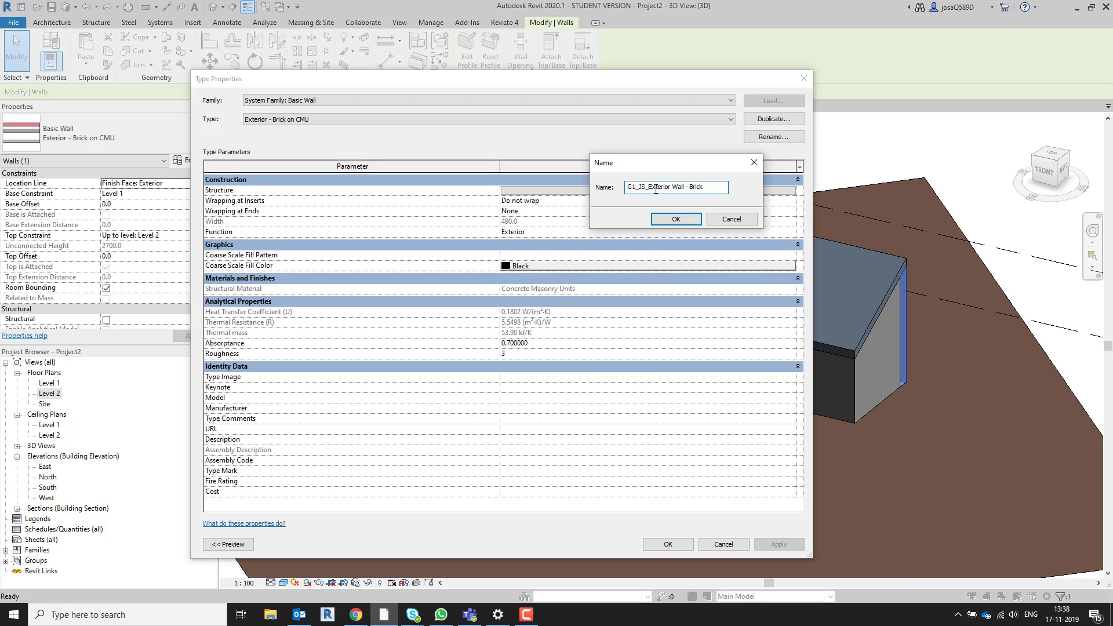
click(677, 219)
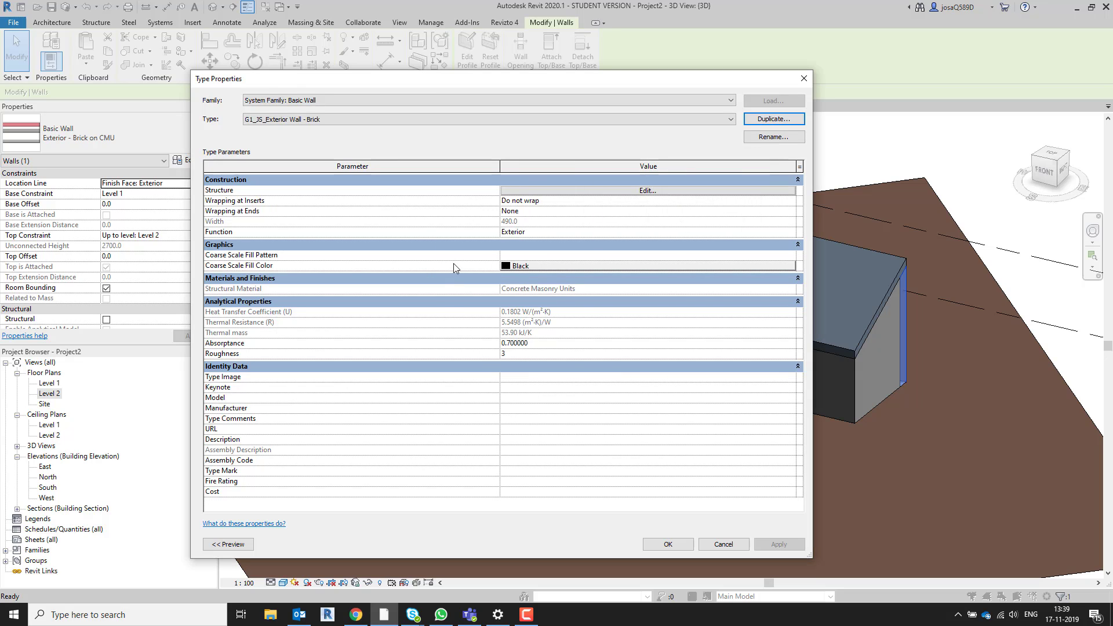
- In the new type's layer structure, set the common brick layer's thickness to 108 and the air layer's to 28
click(590, 192)
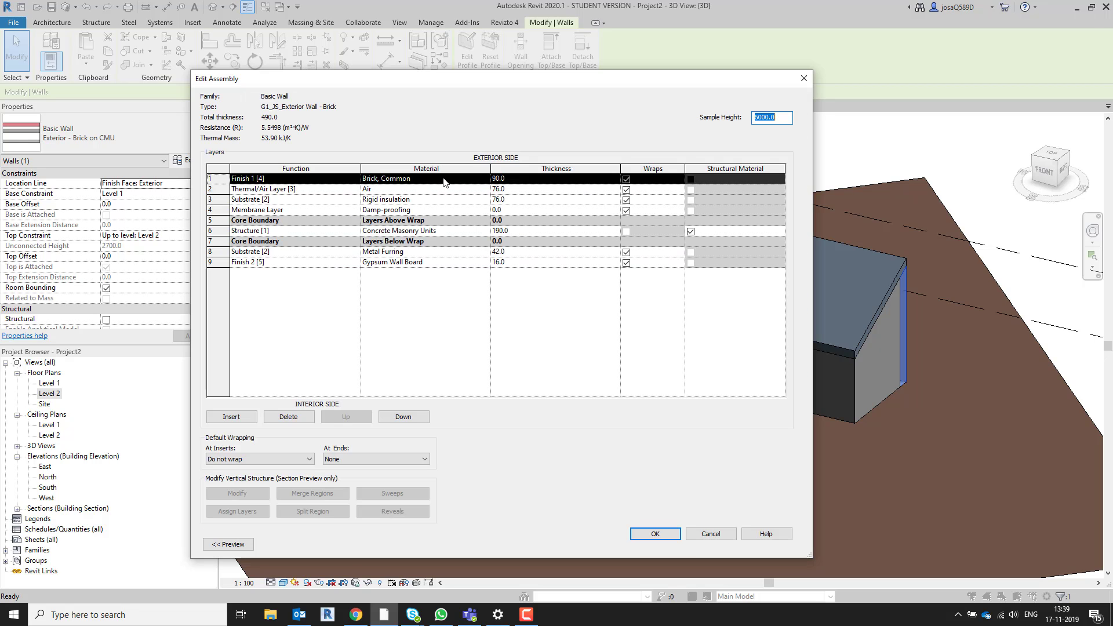
click(520, 180)
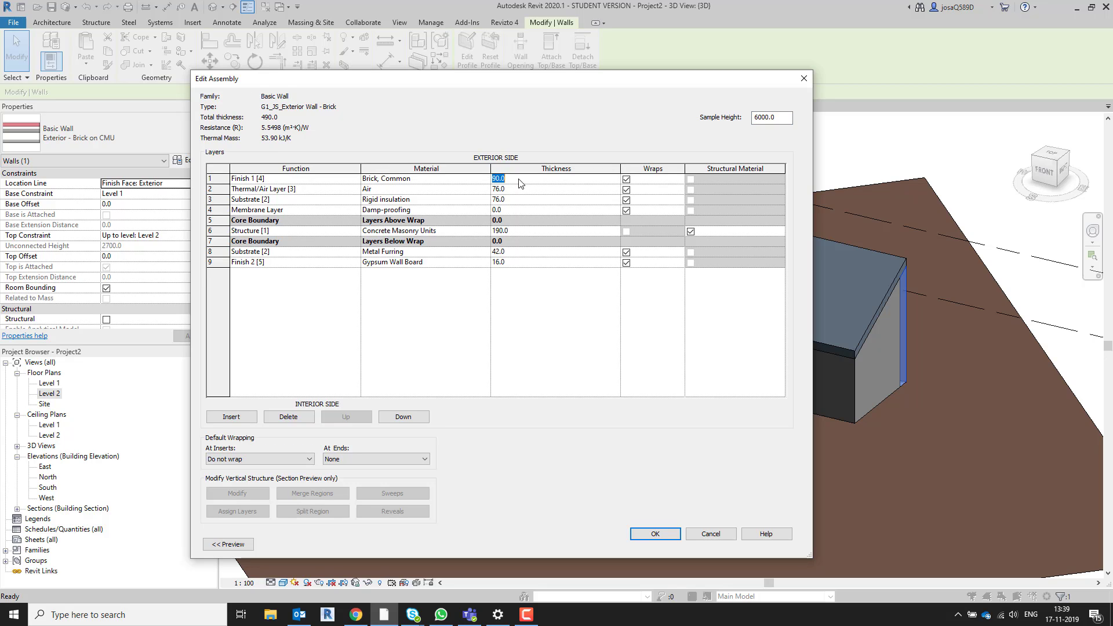
text(108)
click(528, 190)
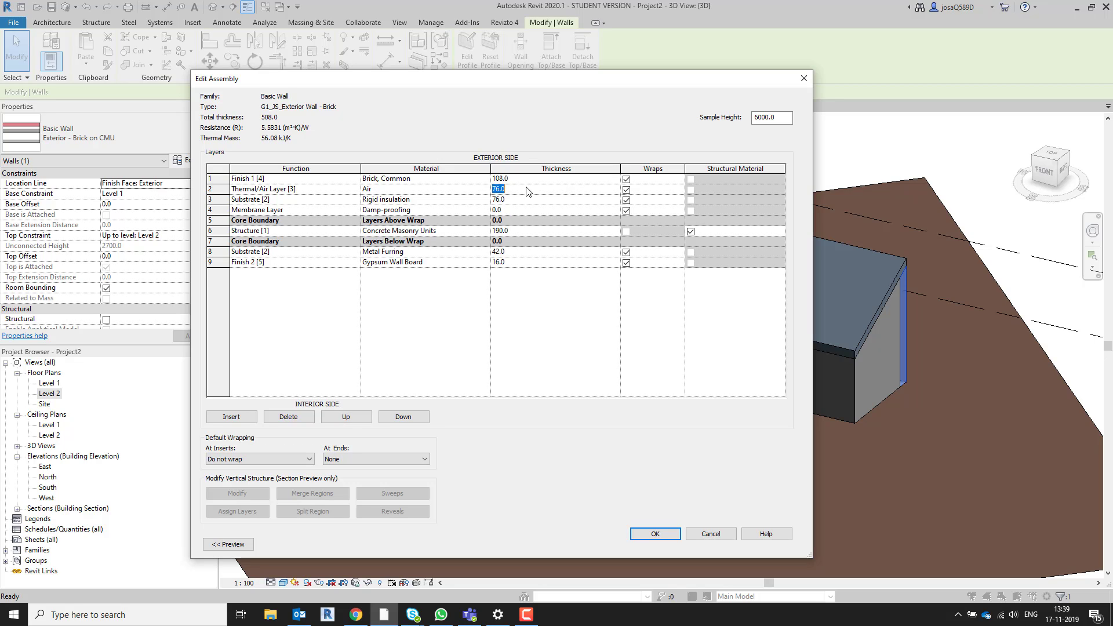
text(28)
- Change the function of the rigid insulation layer to Thermal/Air Layer [3]
click(534, 203)
click(355, 200)
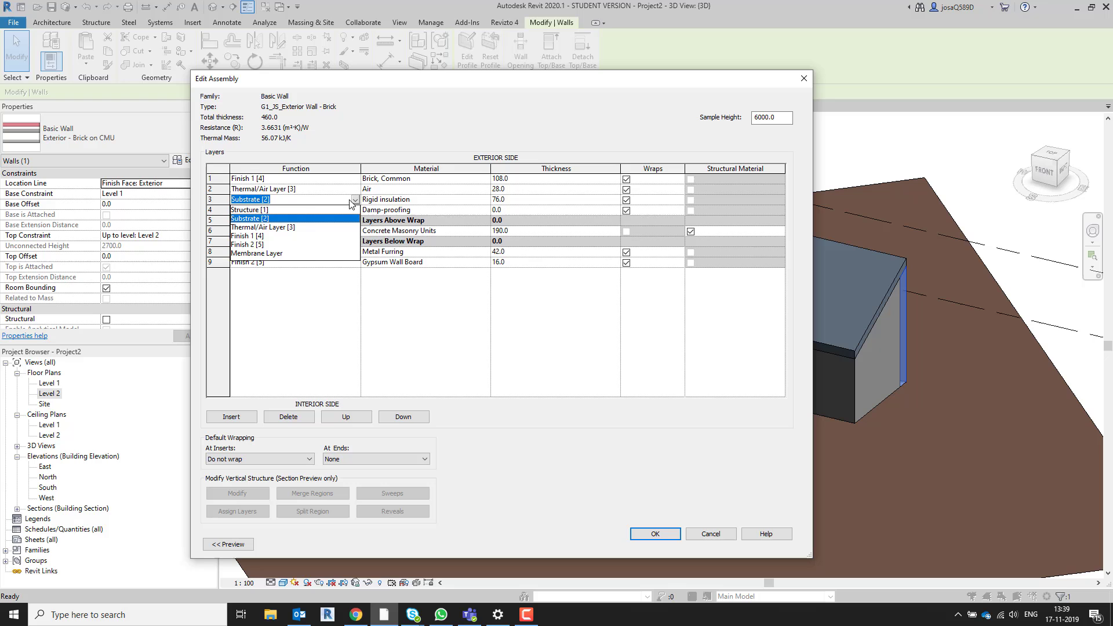
click(270, 227)
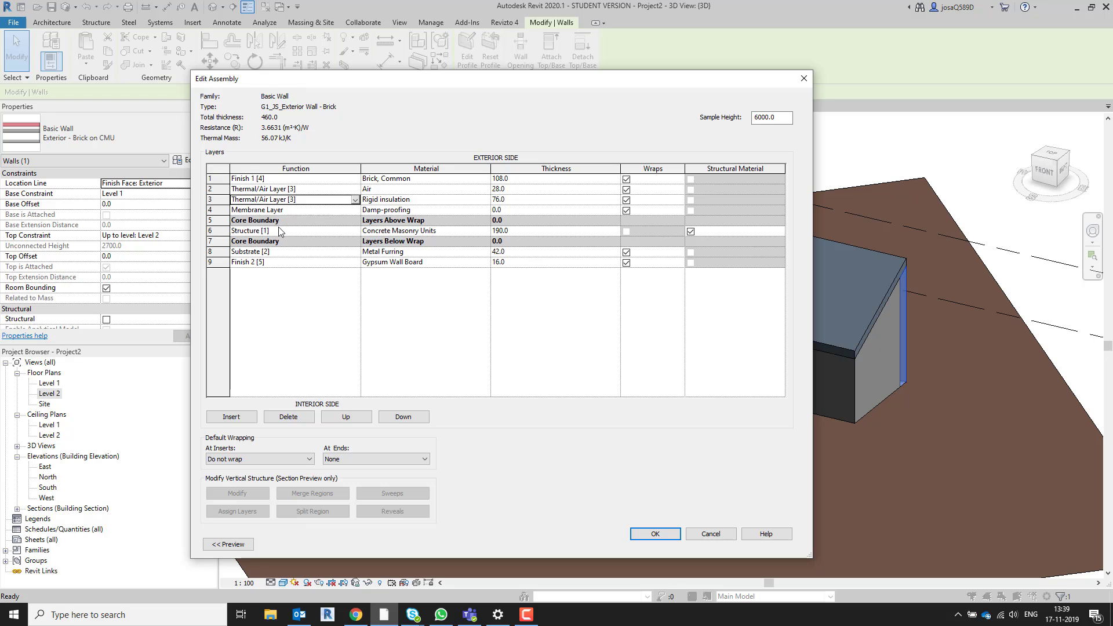
- Replace the rigid insulation with Rock Wool added from the AEC Materials library and set that layer's thickness to 170
click(486, 200)
click(486, 200)
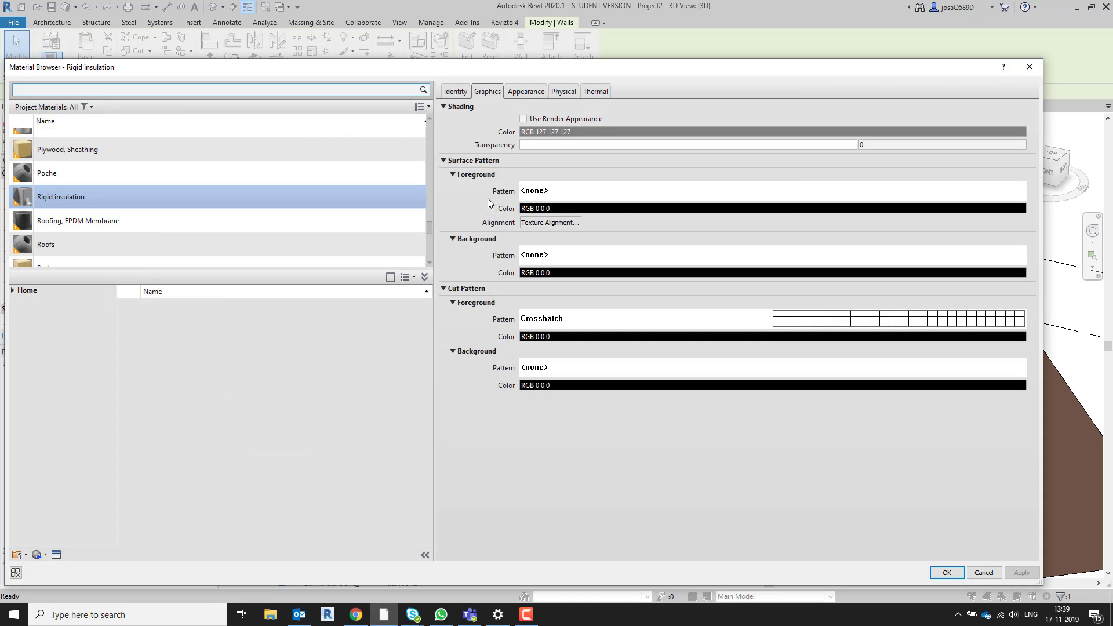
drag(309, 71, 340, 24)
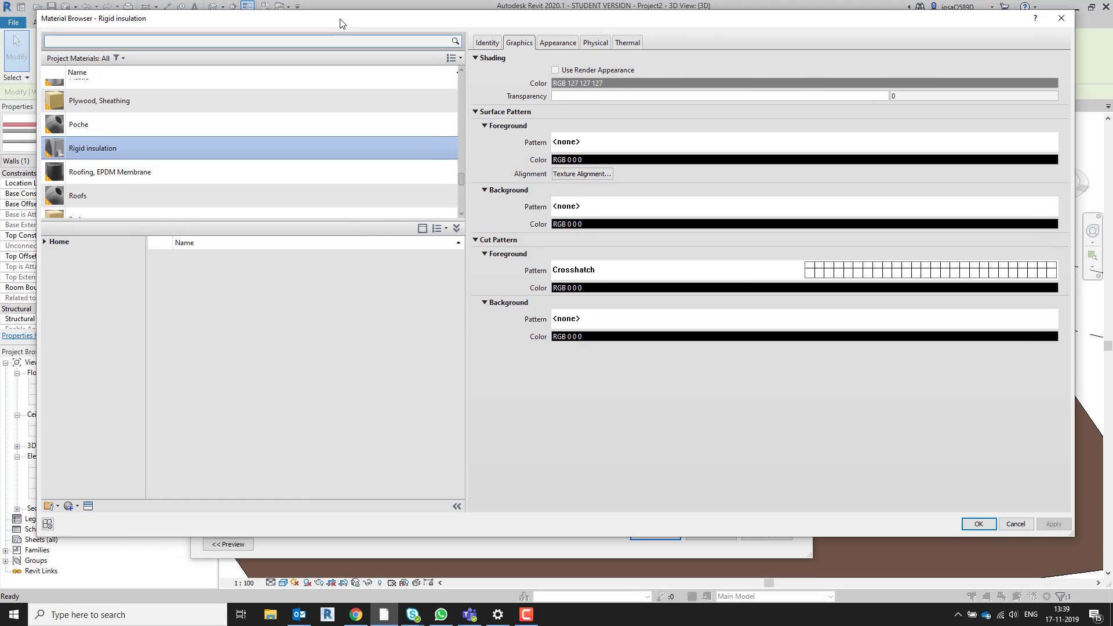
click(280, 43)
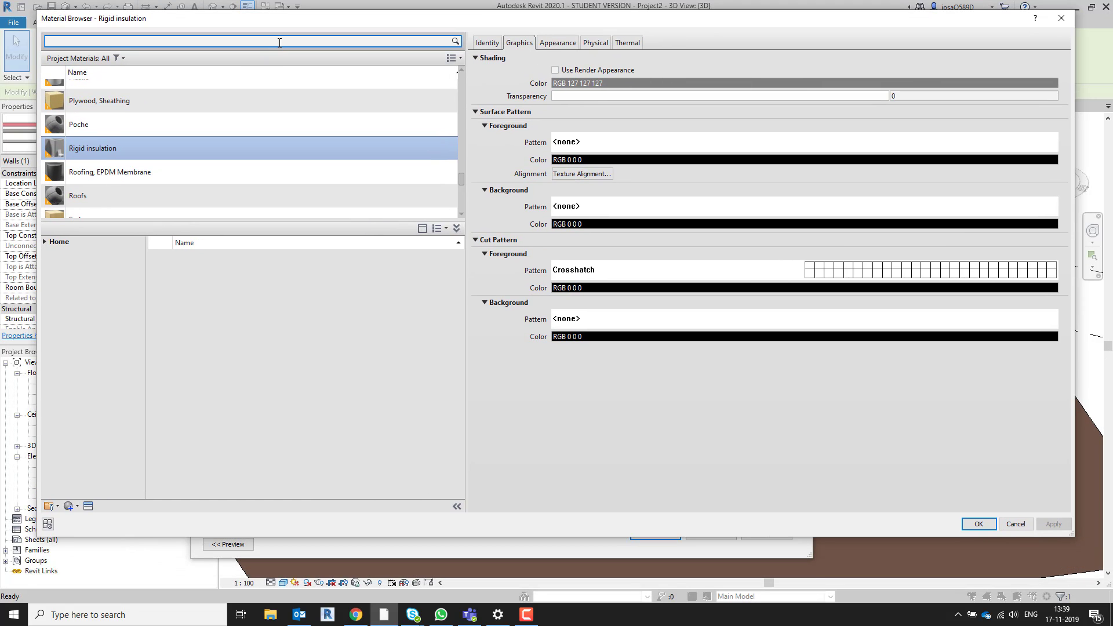
text(rock)
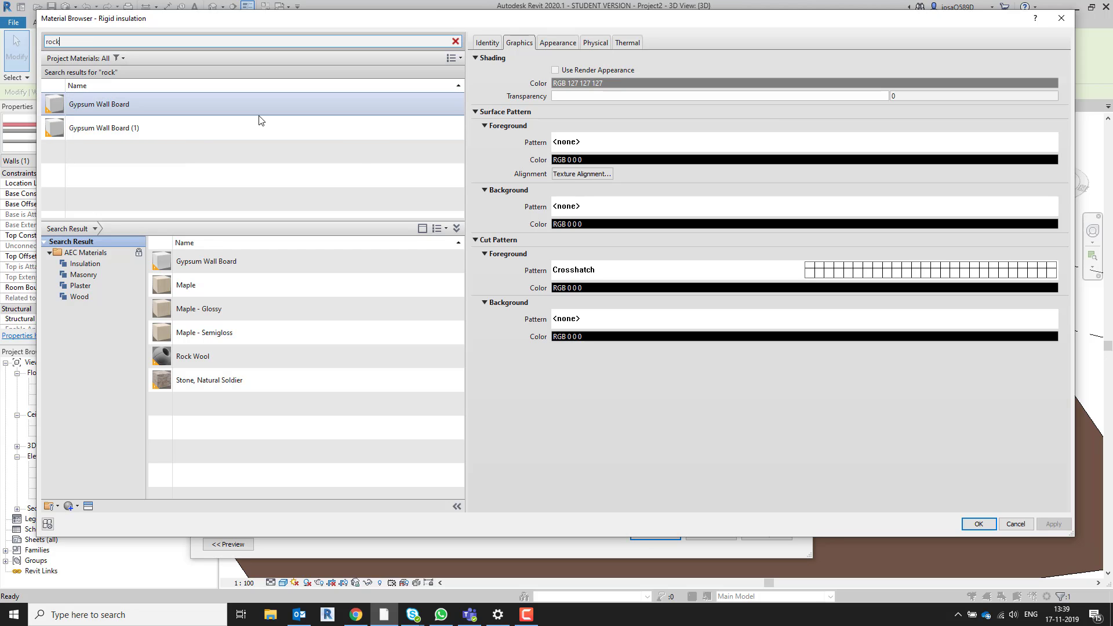
click(270, 150)
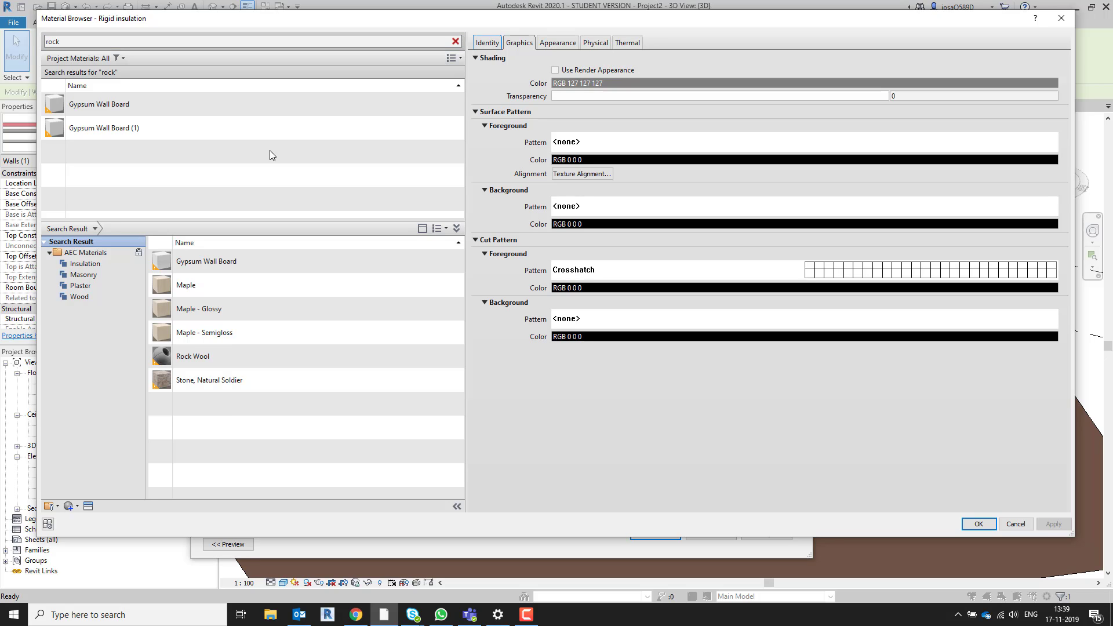
click(457, 229)
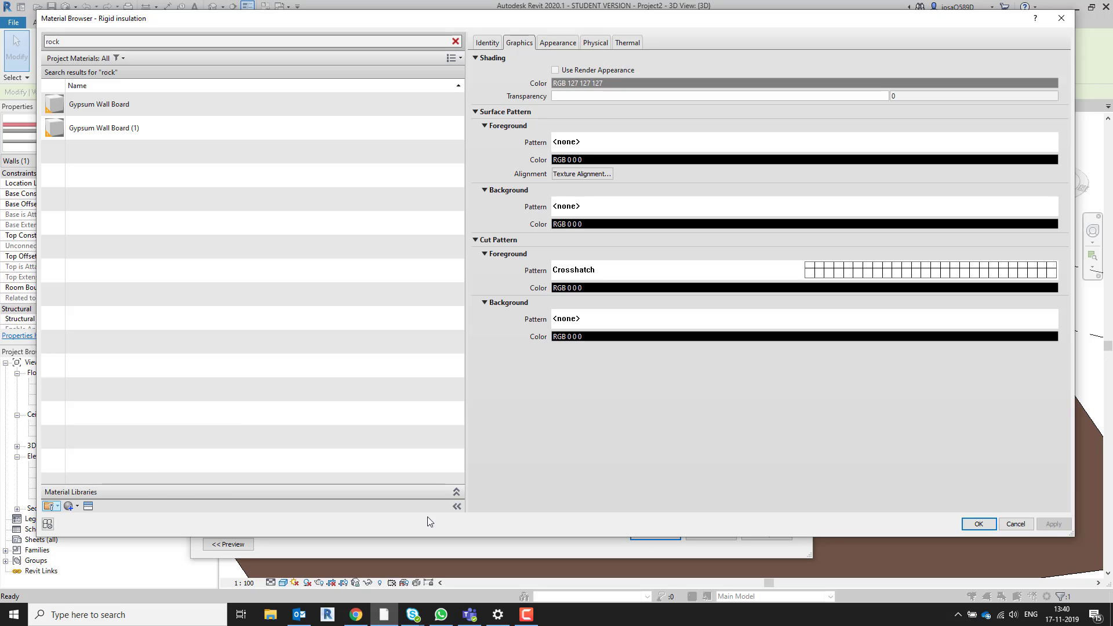
click(457, 493)
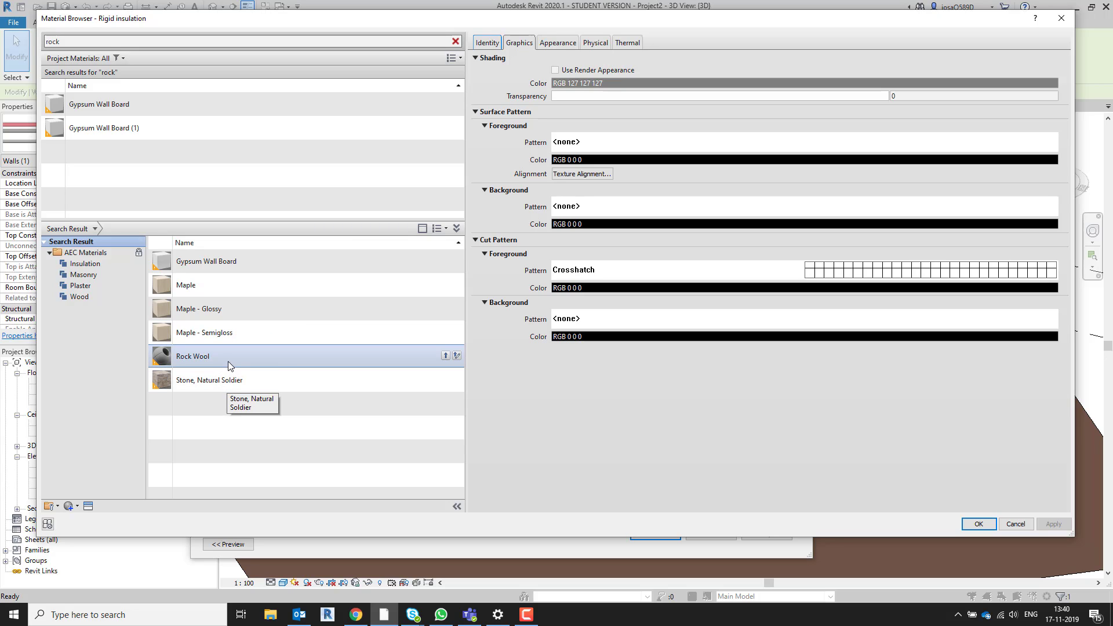
click(446, 356)
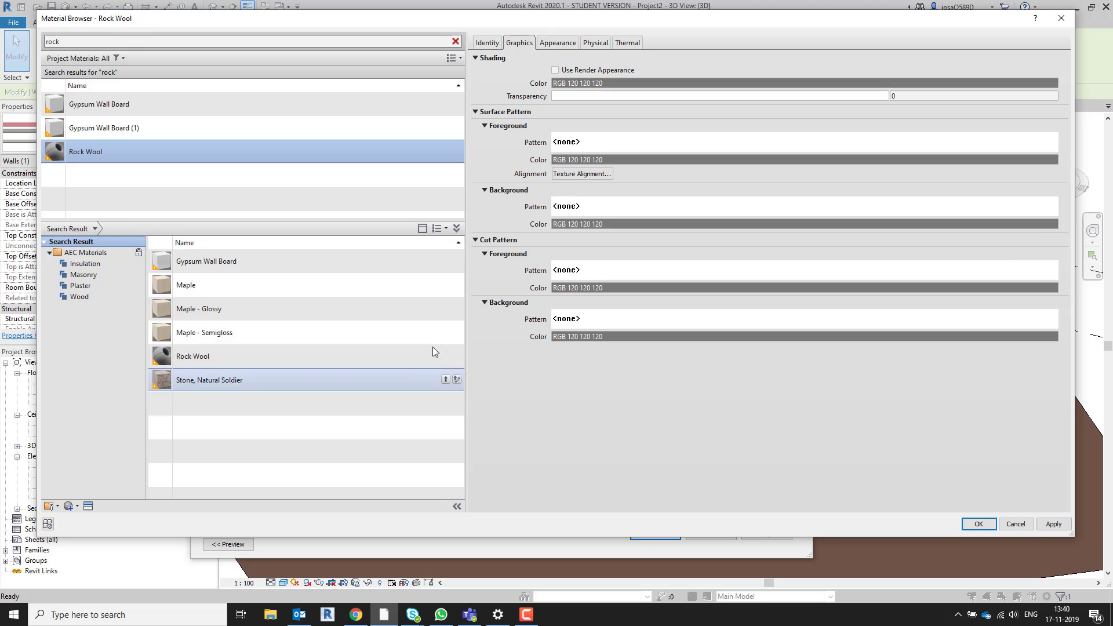
double_click(279, 150)
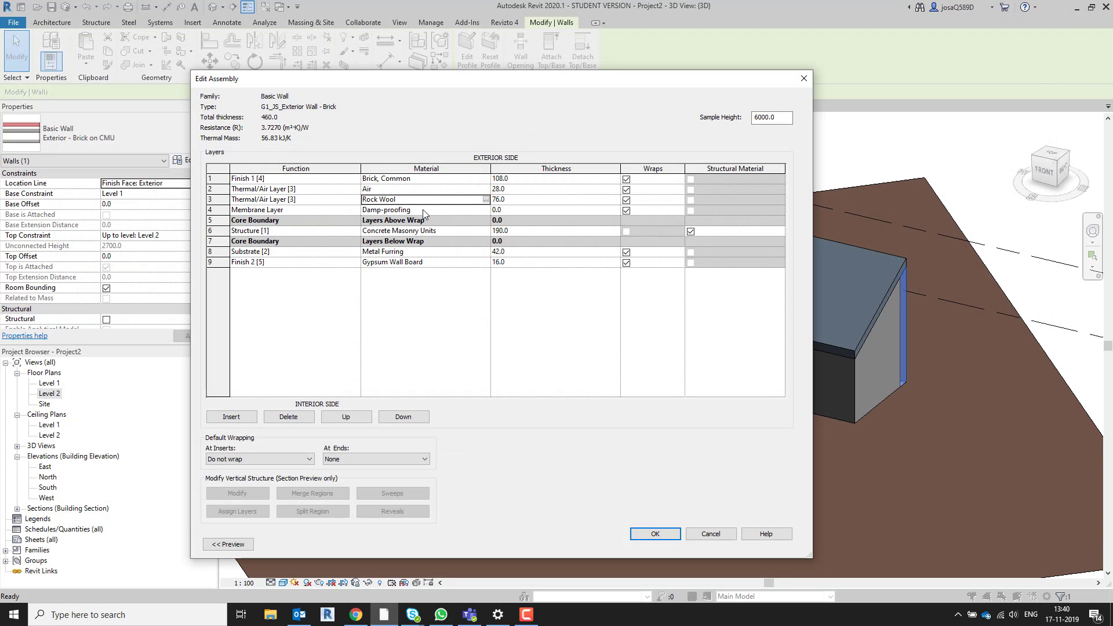
click(519, 201)
text(170)
- Delete the damp-proofing membrane layer from the wall assembly
click(450, 212)
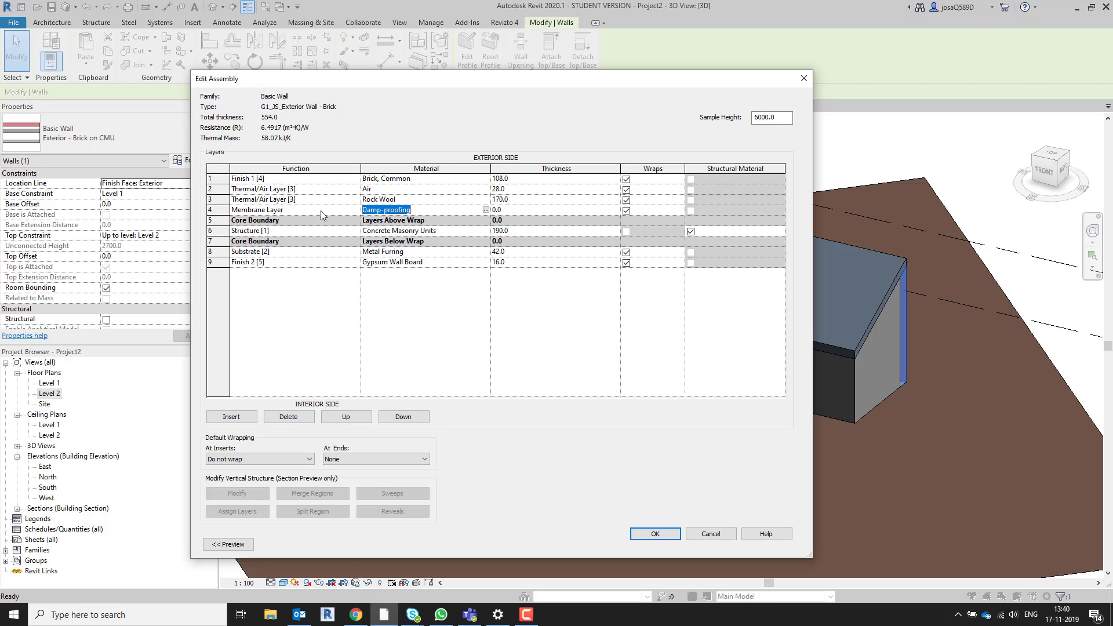
click(211, 210)
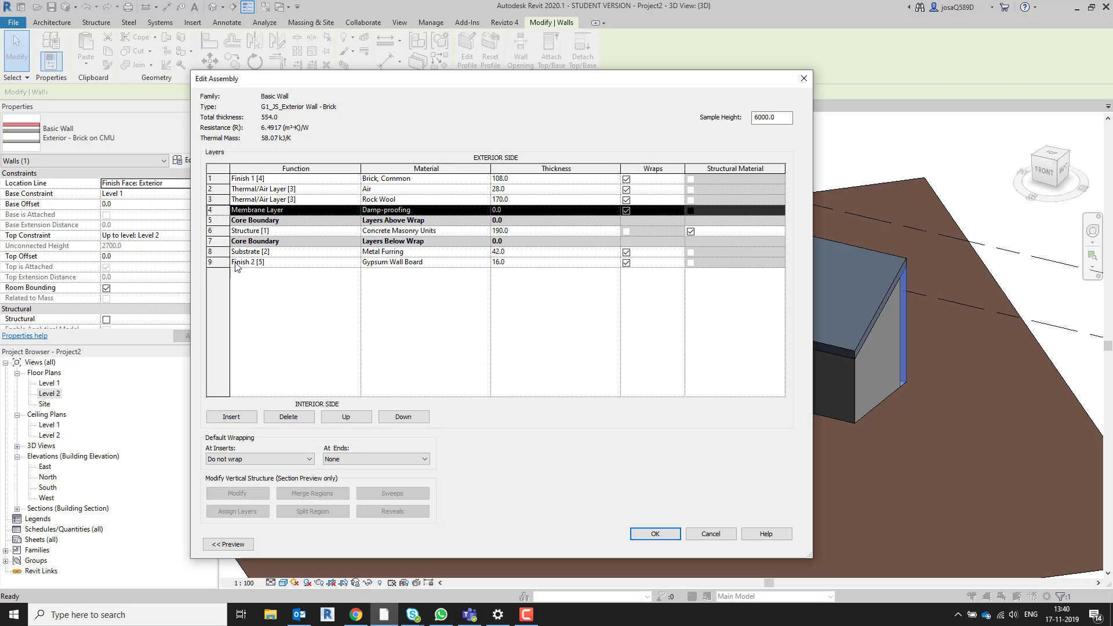
click(288, 417)
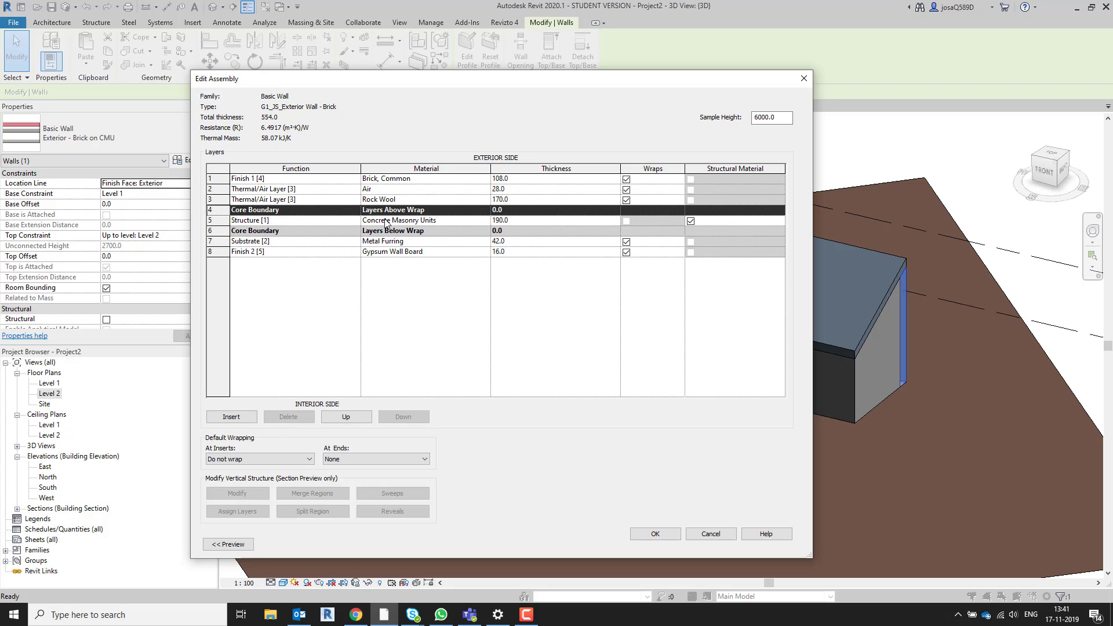
- Replace the structure layer's concrete masonry units with Concrete, Aerated added from the AEC Materials library
click(277, 222)
click(391, 221)
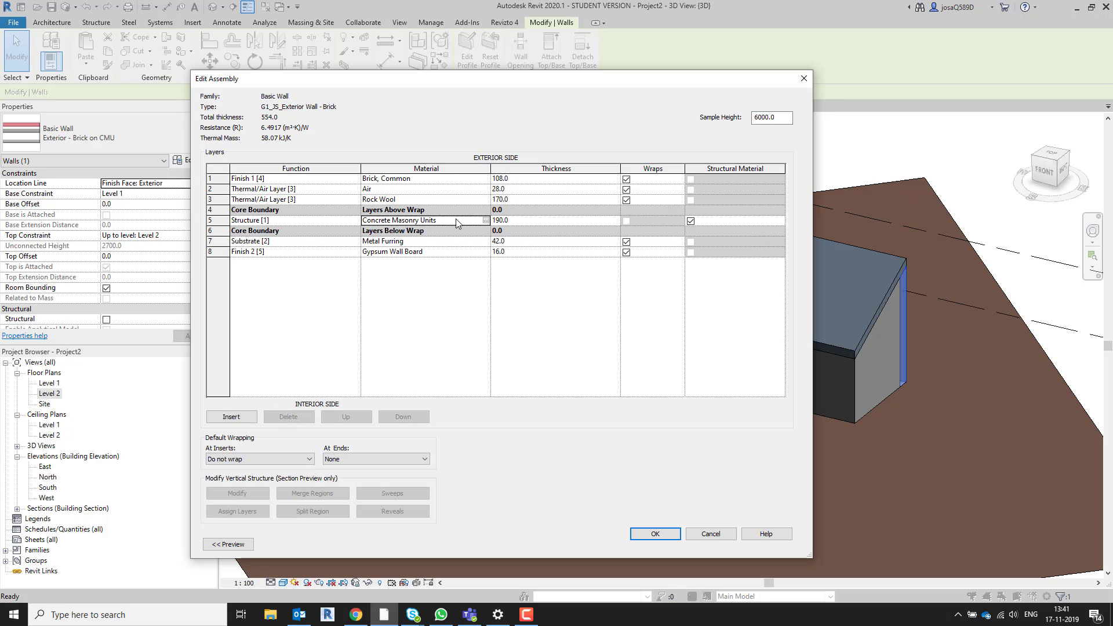
click(486, 221)
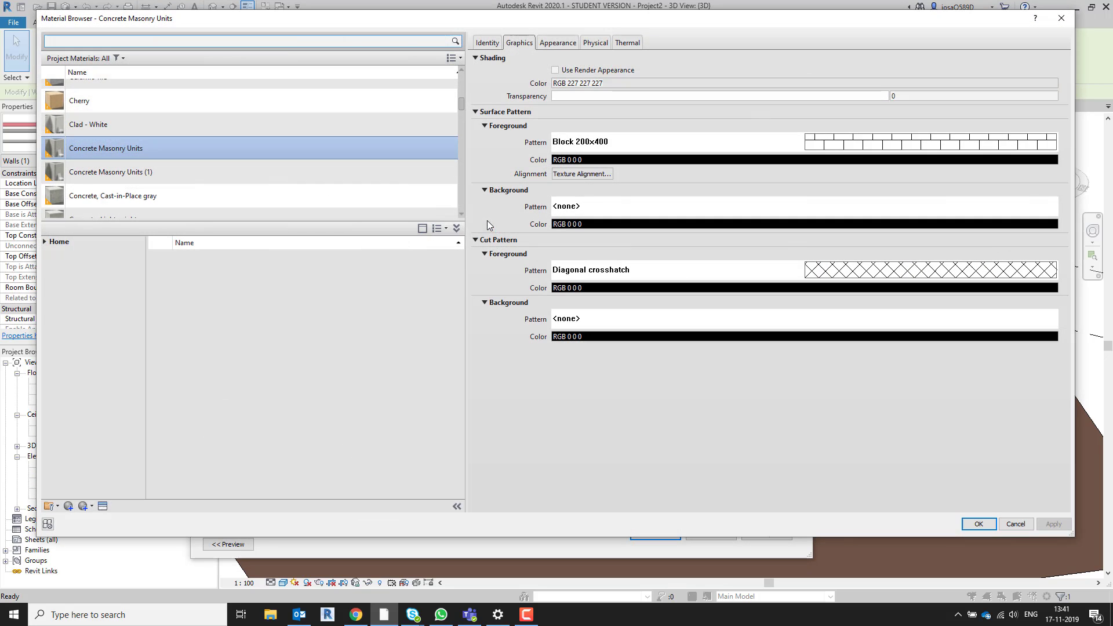
click(288, 42)
text(concrete)
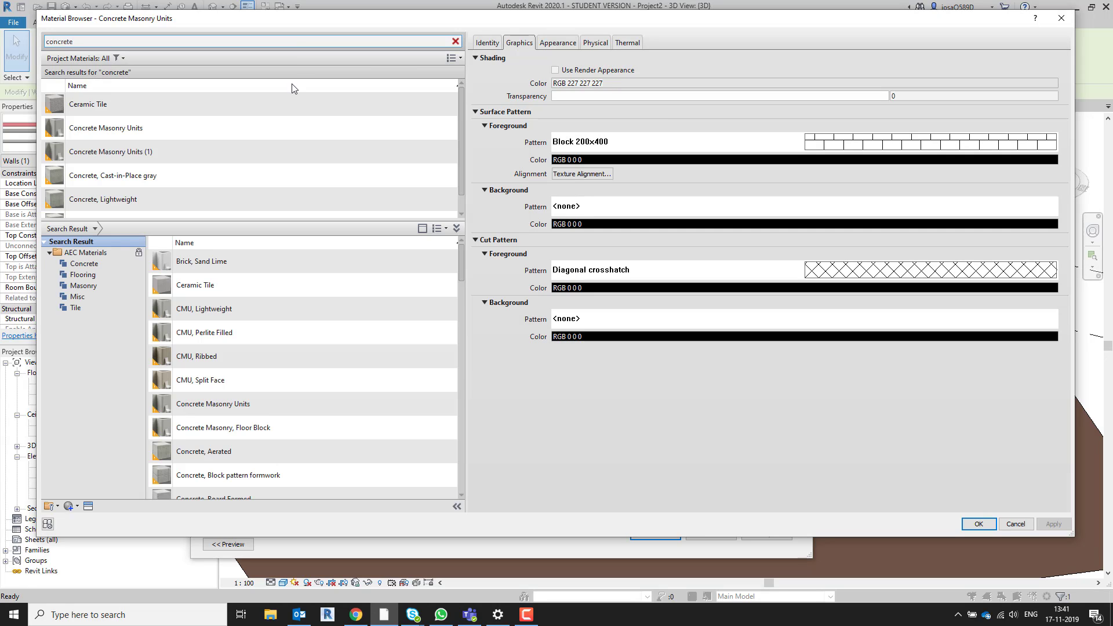
scroll(195, 134, down, 1)
scroll(135, 206, up, 1)
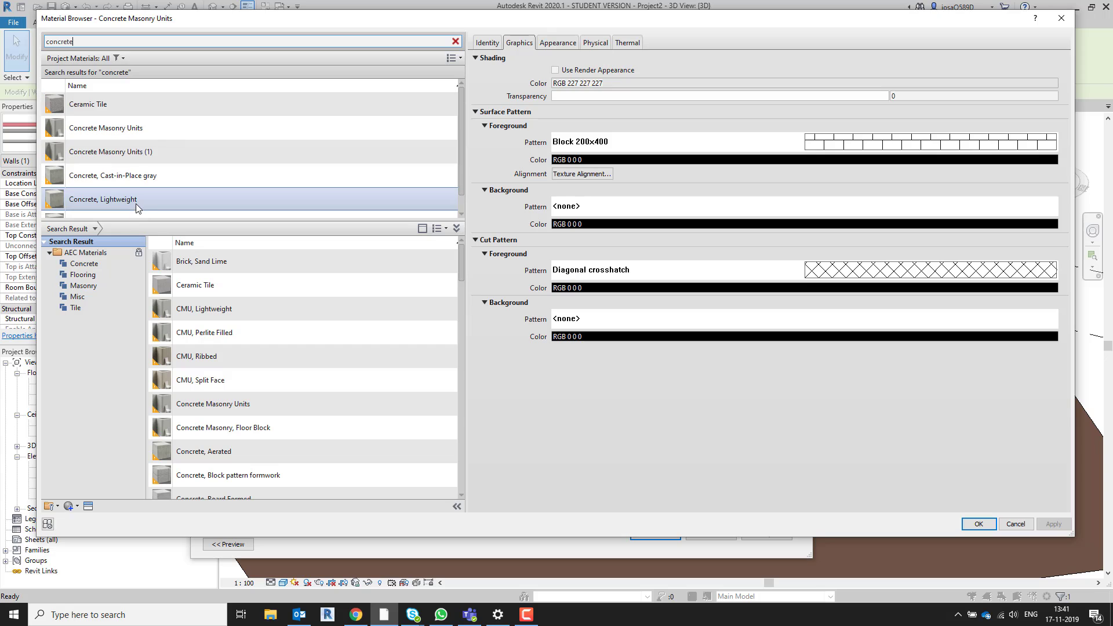
scroll(134, 165, down, 1)
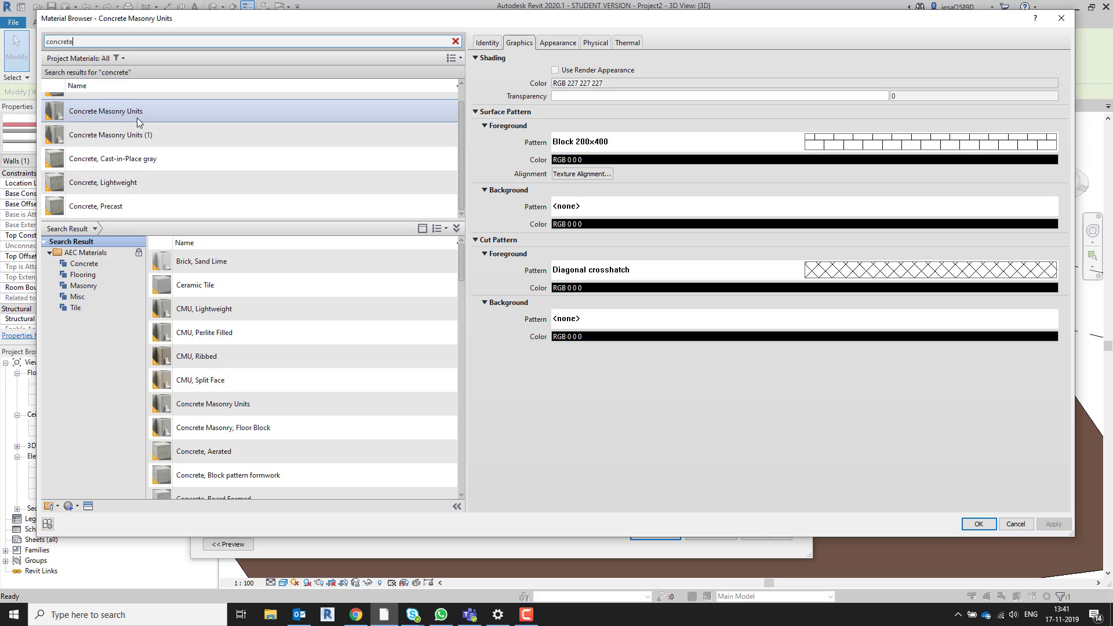
scroll(139, 145, down, 1)
scroll(145, 176, up, 2)
scroll(322, 223, down, 1)
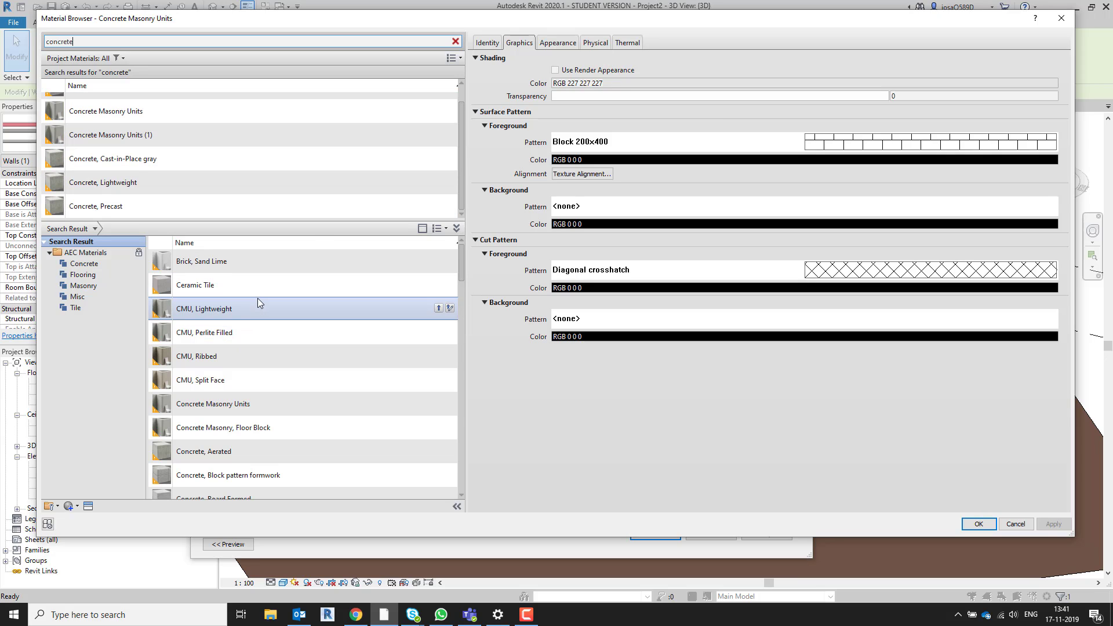
scroll(283, 285, down, 4)
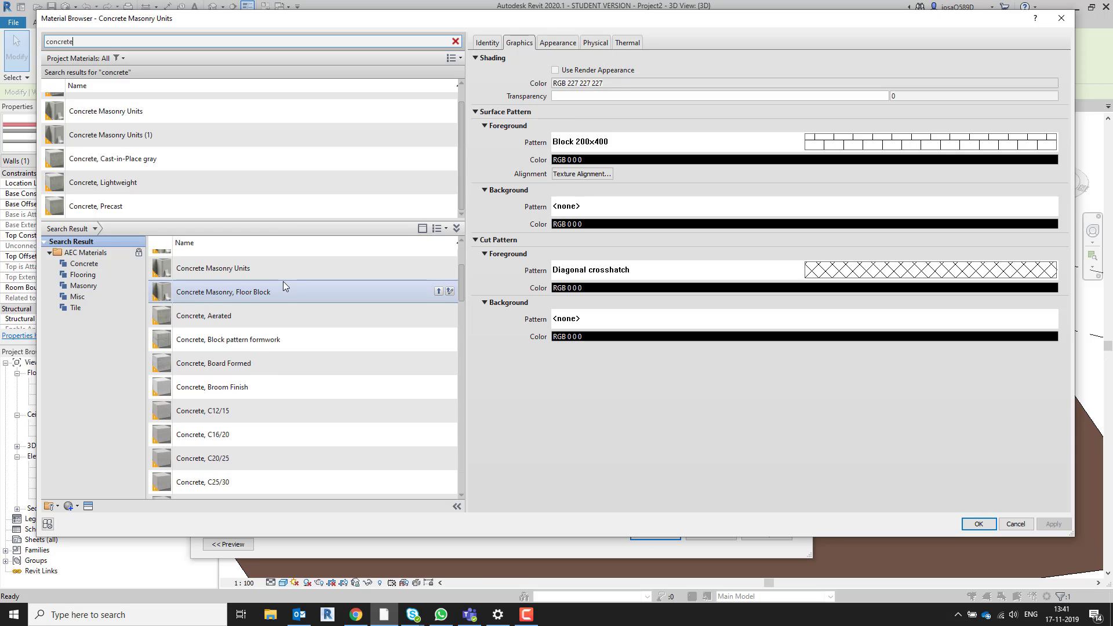
scroll(284, 324, up, 1)
scroll(284, 327, up, 2)
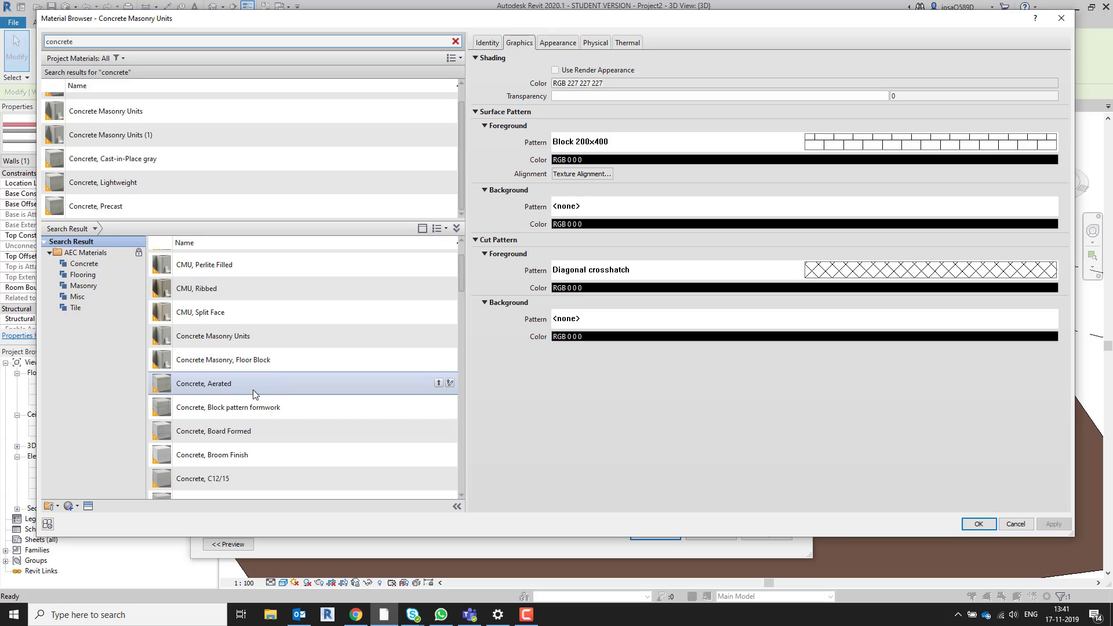
click(438, 385)
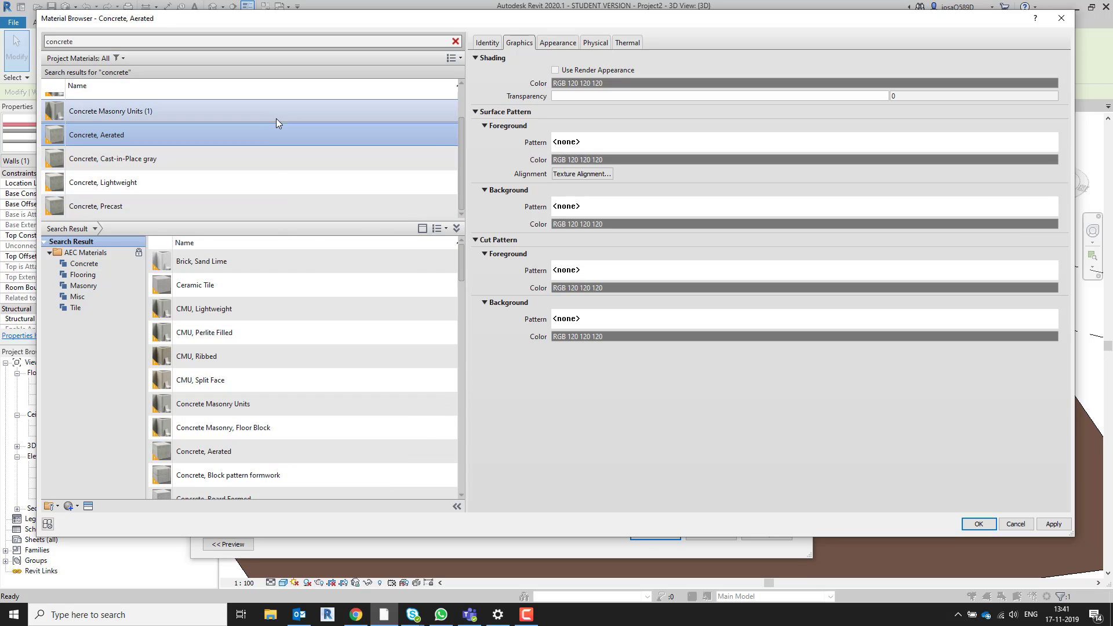
double_click(274, 135)
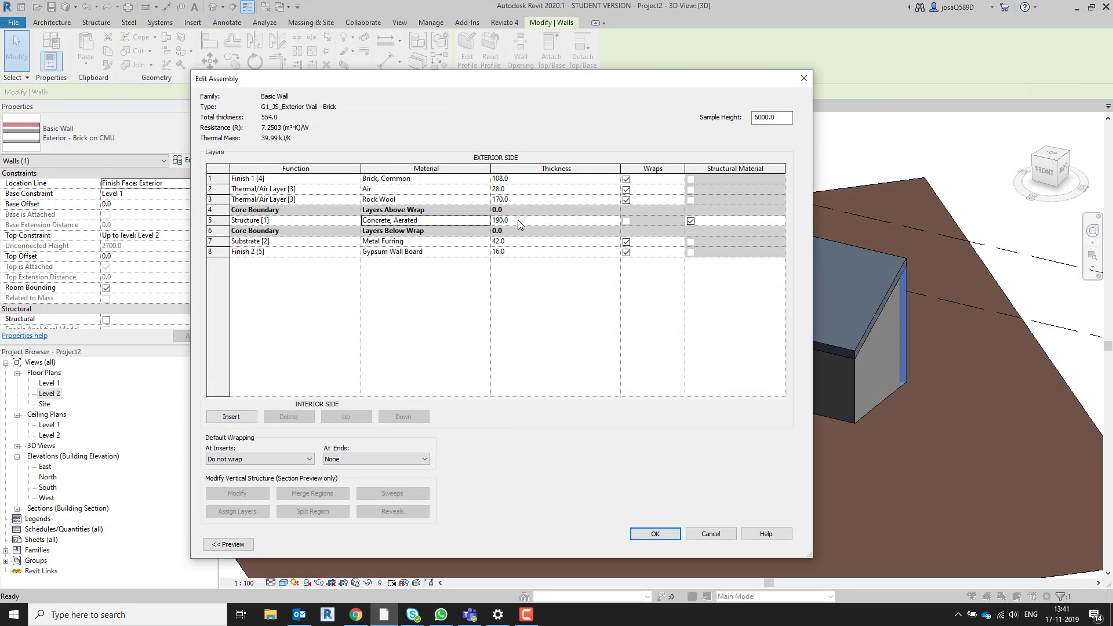
- Set the thickness of the Concrete, Aerated structure layer to 100
click(520, 224)
text(1)
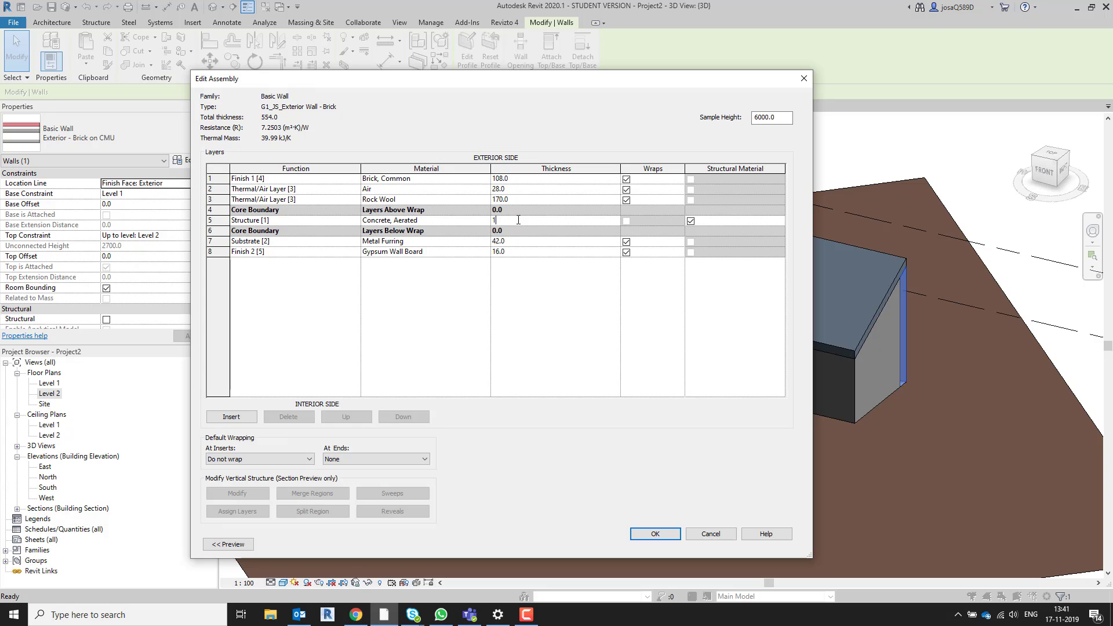
click(531, 350)
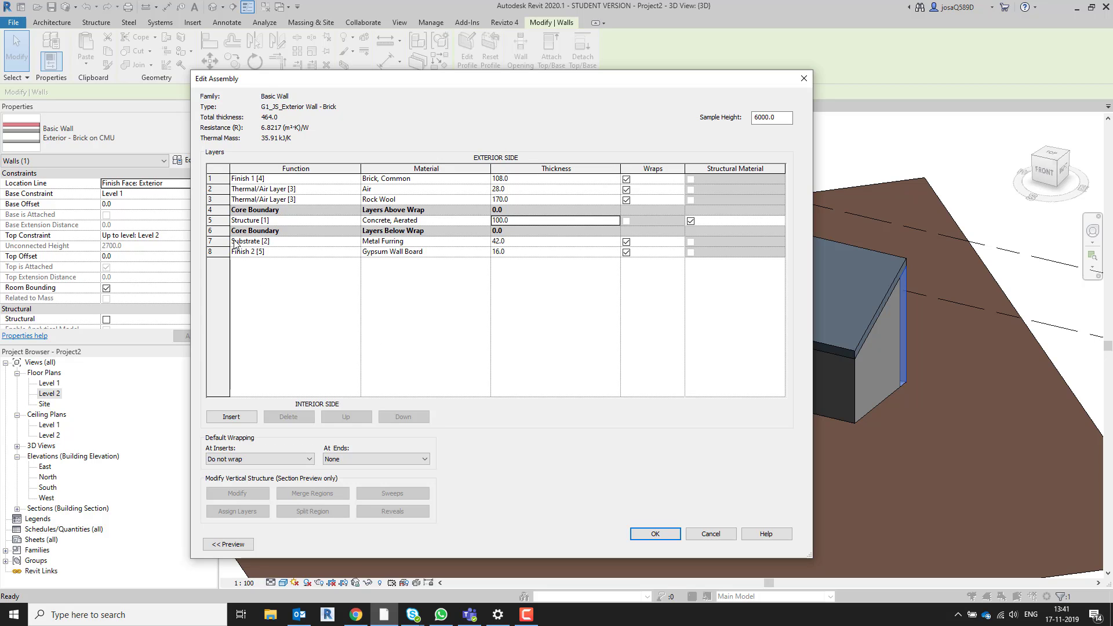
- Change the substrate layer's function to Finish 1 [4] and replace its metal furring with Plaster added from the AEC Materials library
click(355, 242)
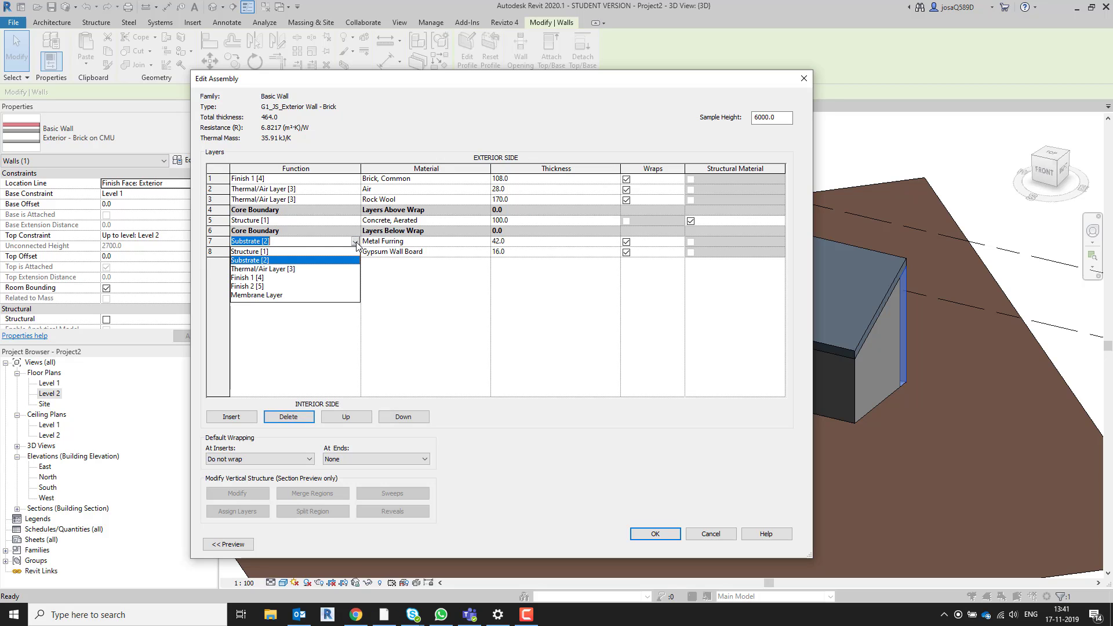
click(255, 279)
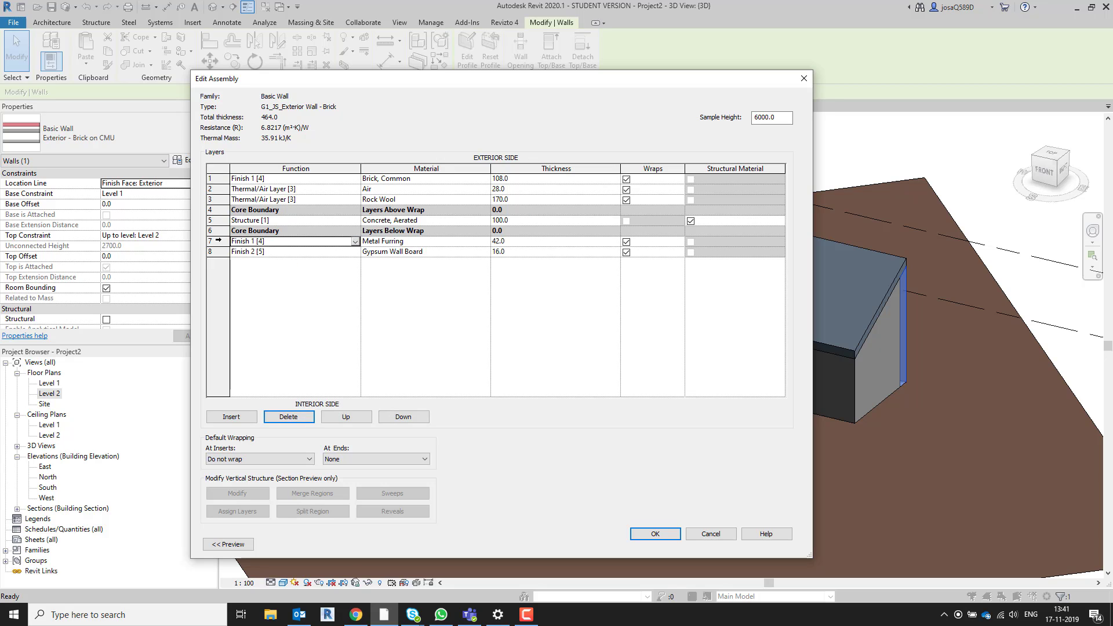
click(488, 243)
click(483, 242)
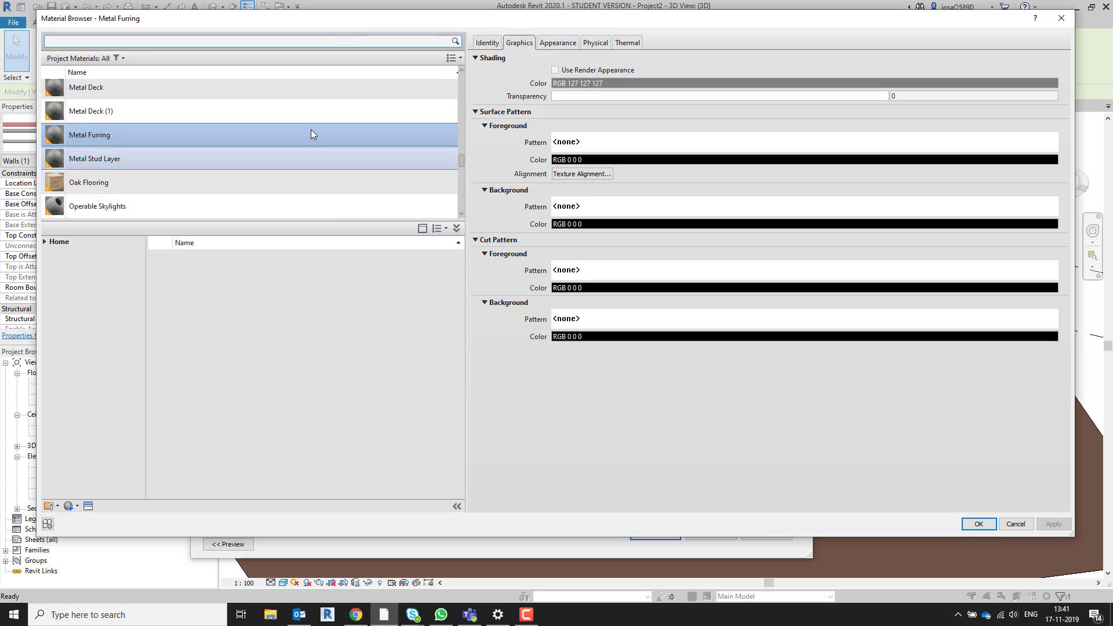
text(pl)
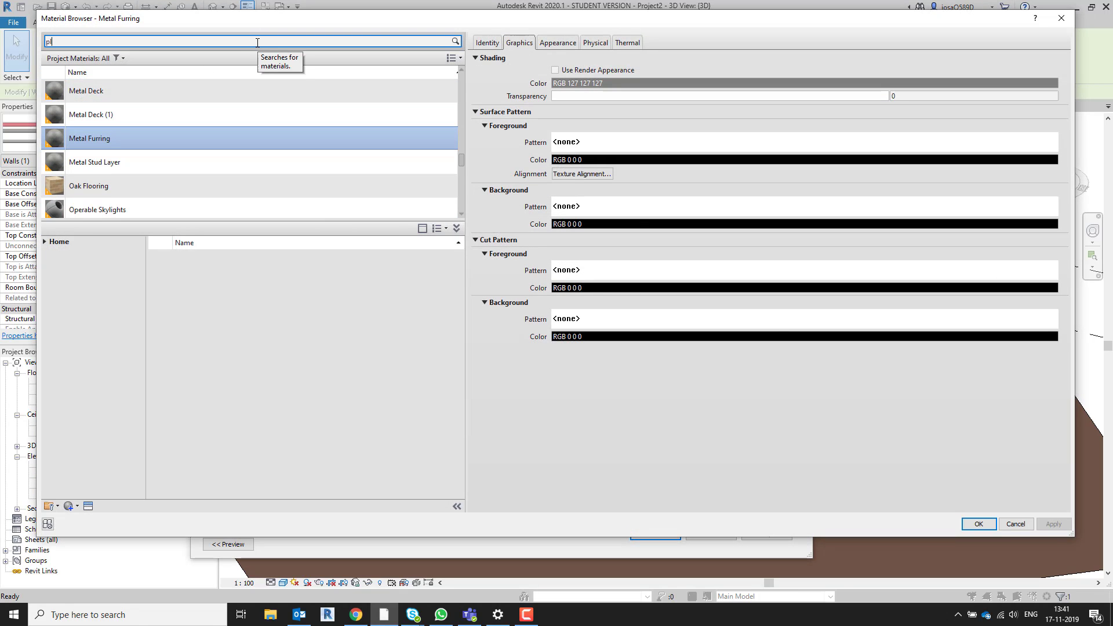
text(aster)
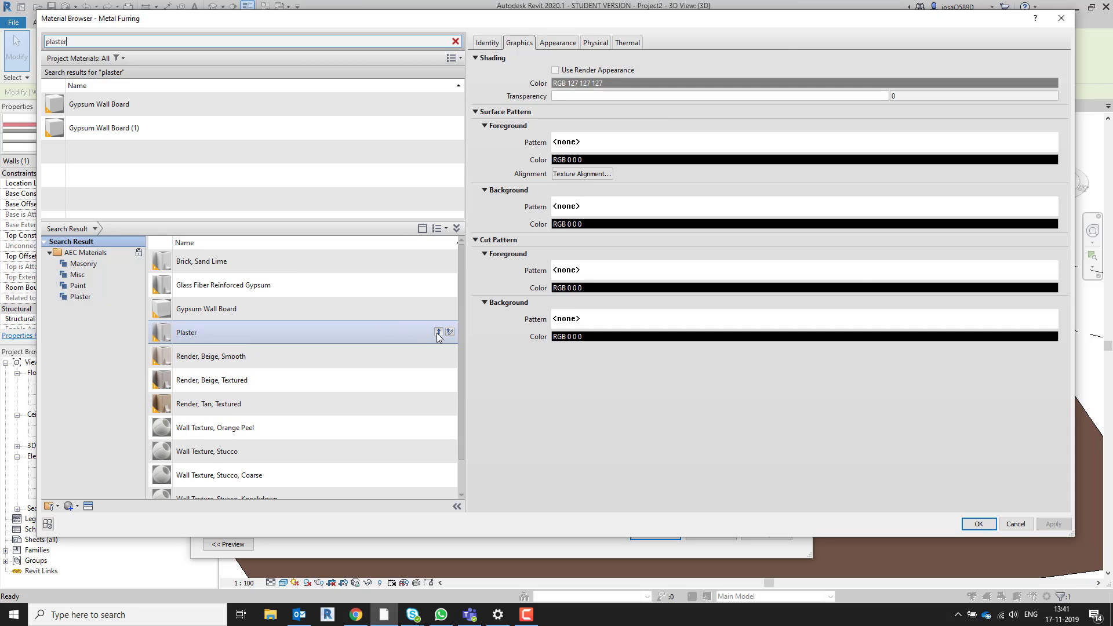
click(439, 332)
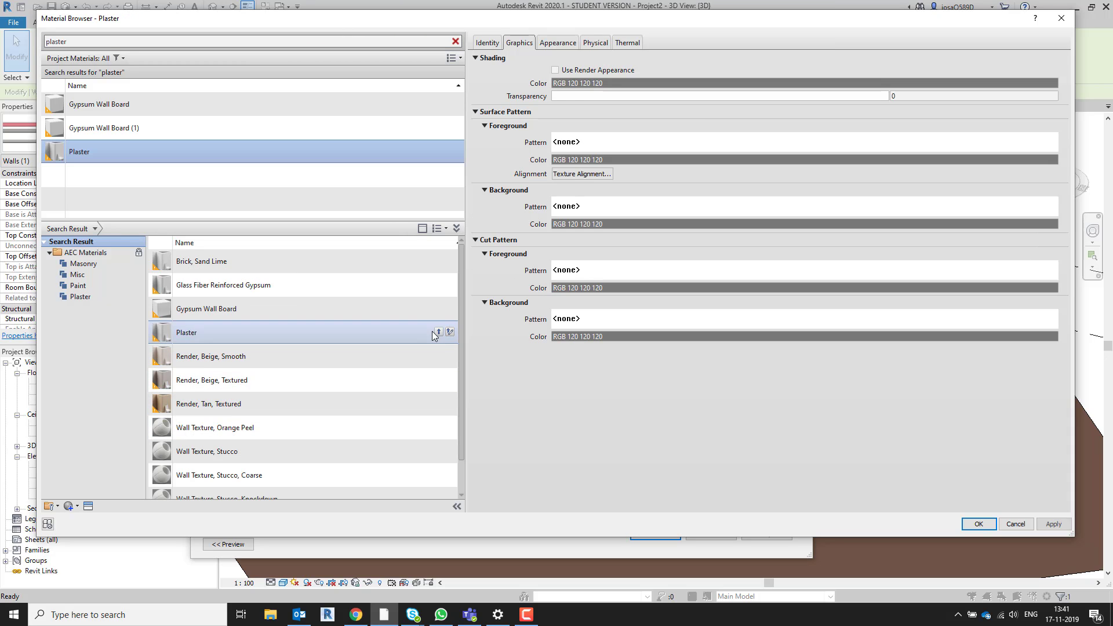
double_click(224, 153)
- Set the plaster layer's thickness to 1
click(530, 241)
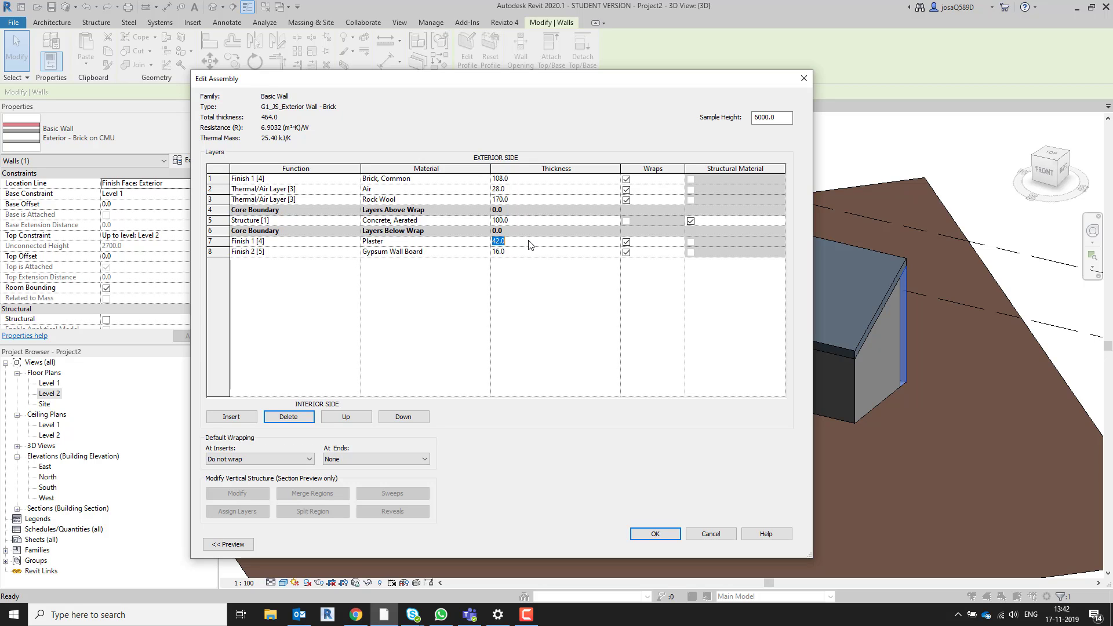
text(1)
key(Return)
- Replace the innermost finish layer's gypsum wall board with Paint added from the AEC Materials library
click(487, 252)
click(486, 252)
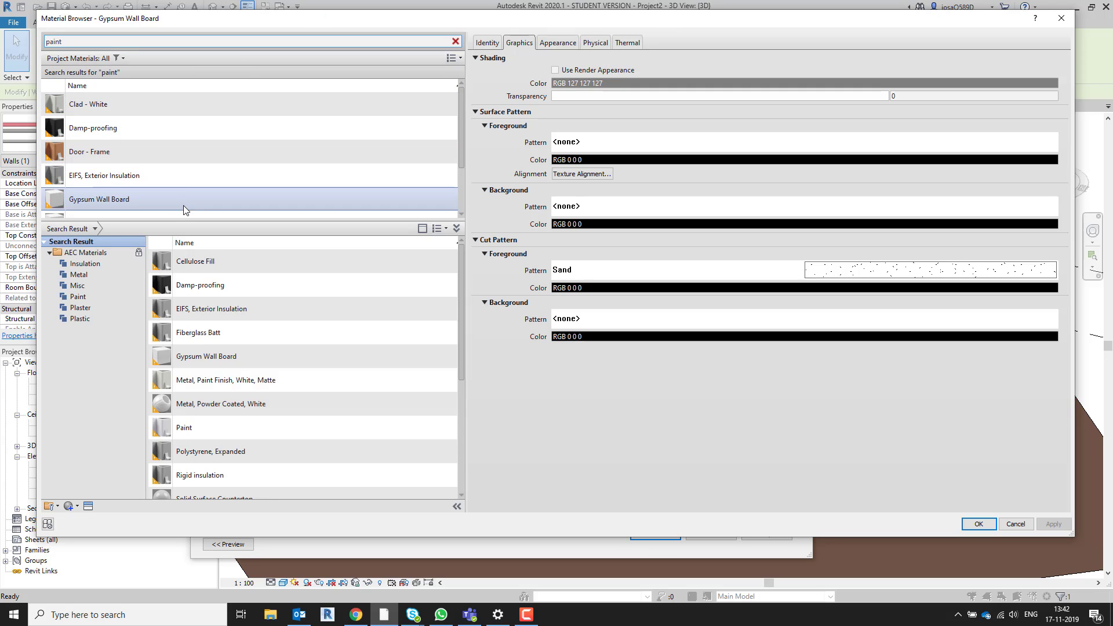
scroll(184, 210, down, 2)
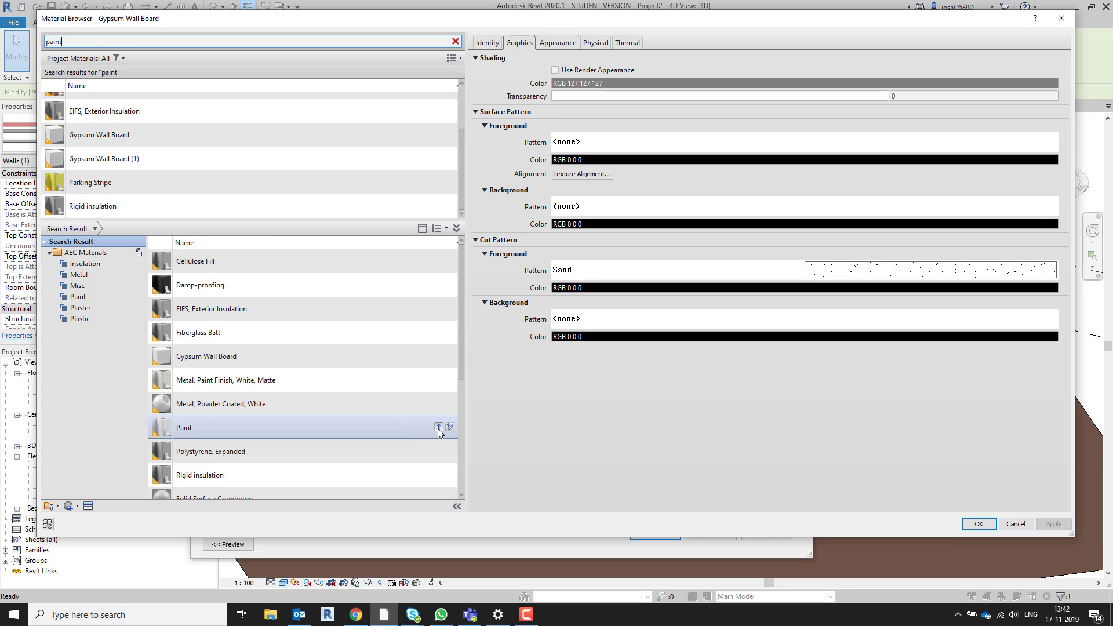
click(439, 428)
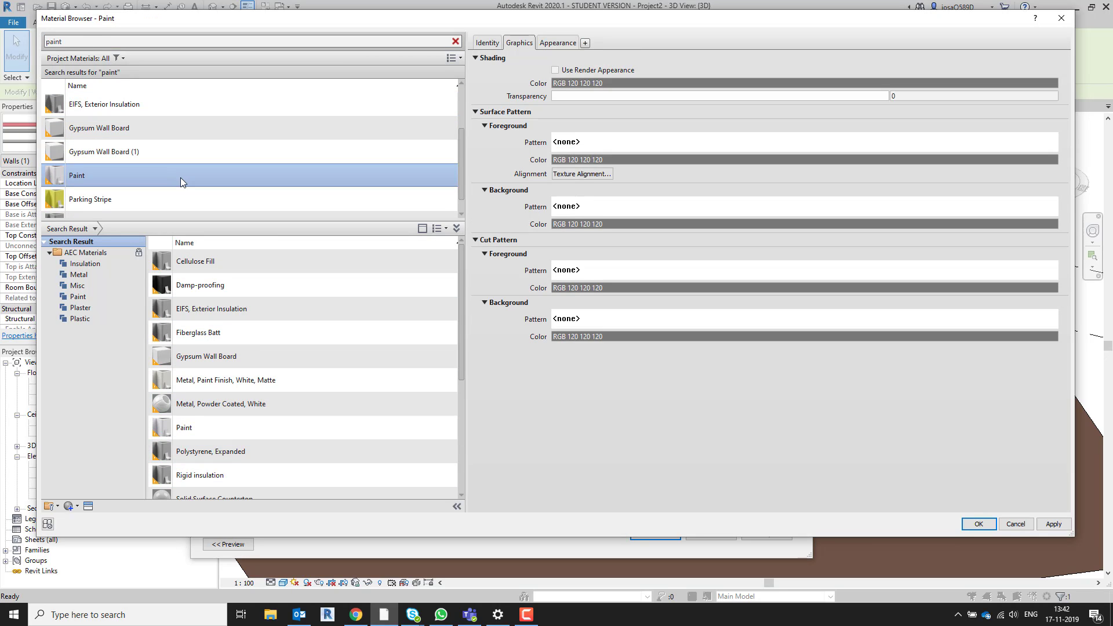
double_click(180, 178)
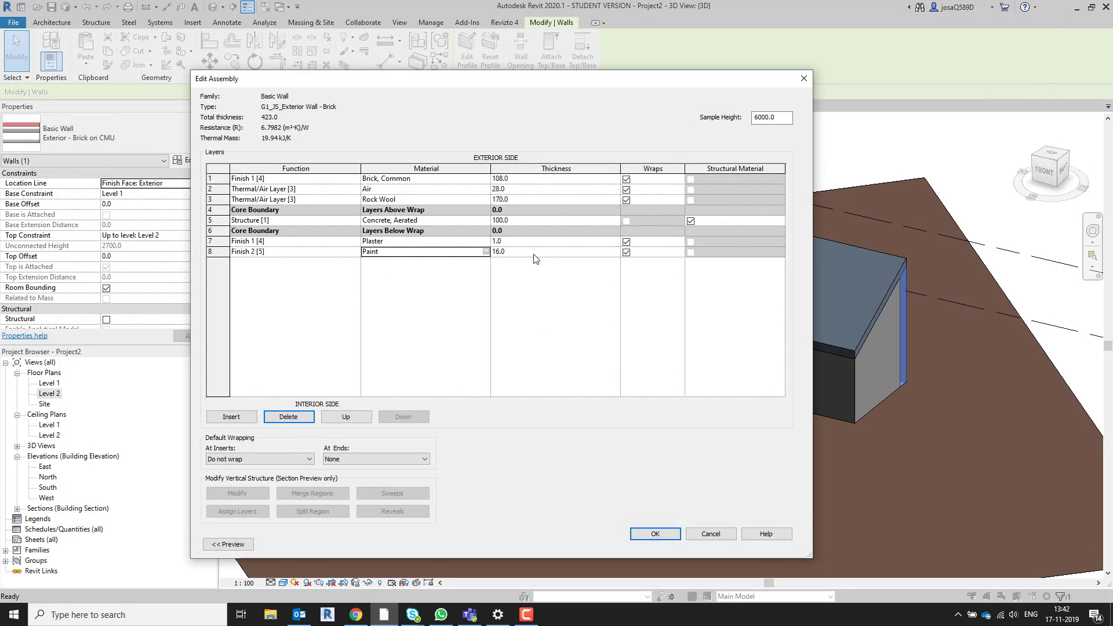
- Set the paint layer's thickness to 1 and apply the finished assembly to the G1_JS_Exterior Wall - Brick type
click(534, 254)
text(1)
key(Return)
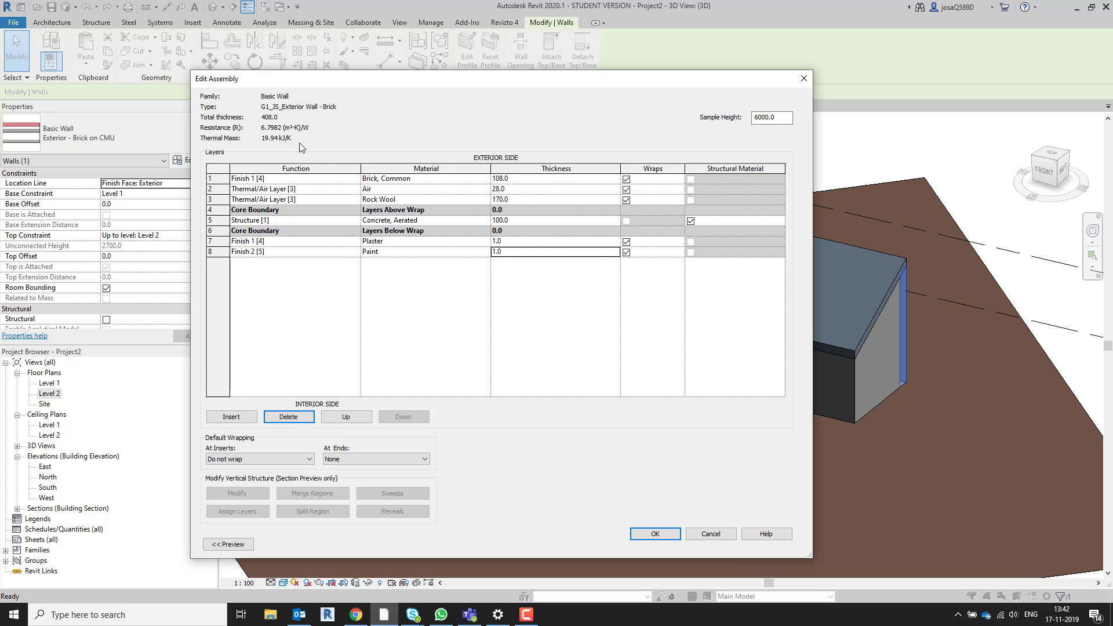
click(657, 534)
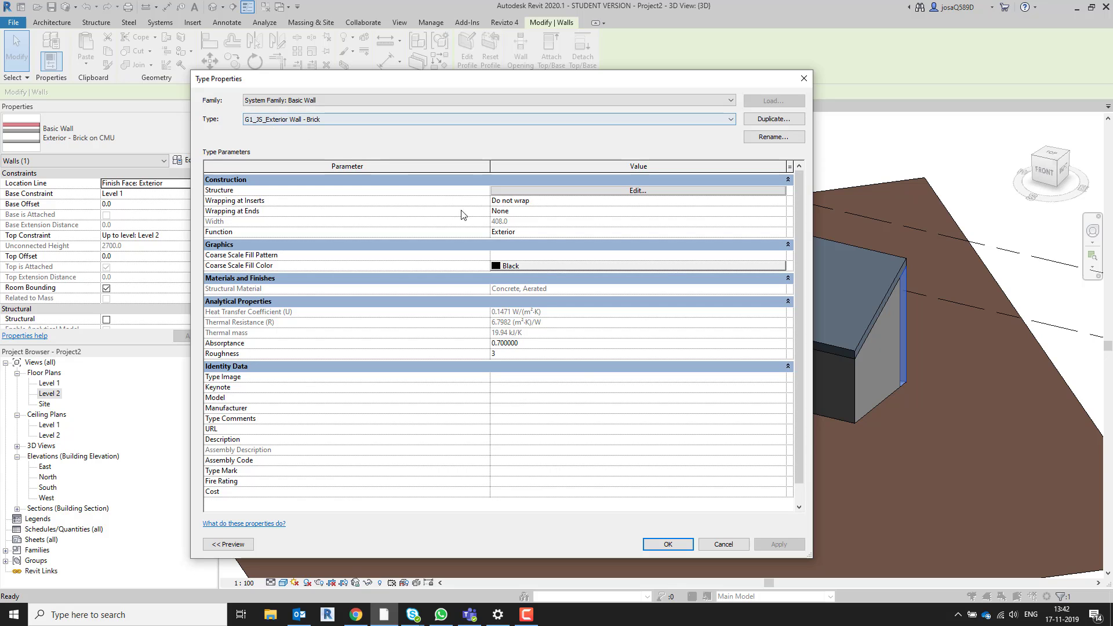
click(665, 545)
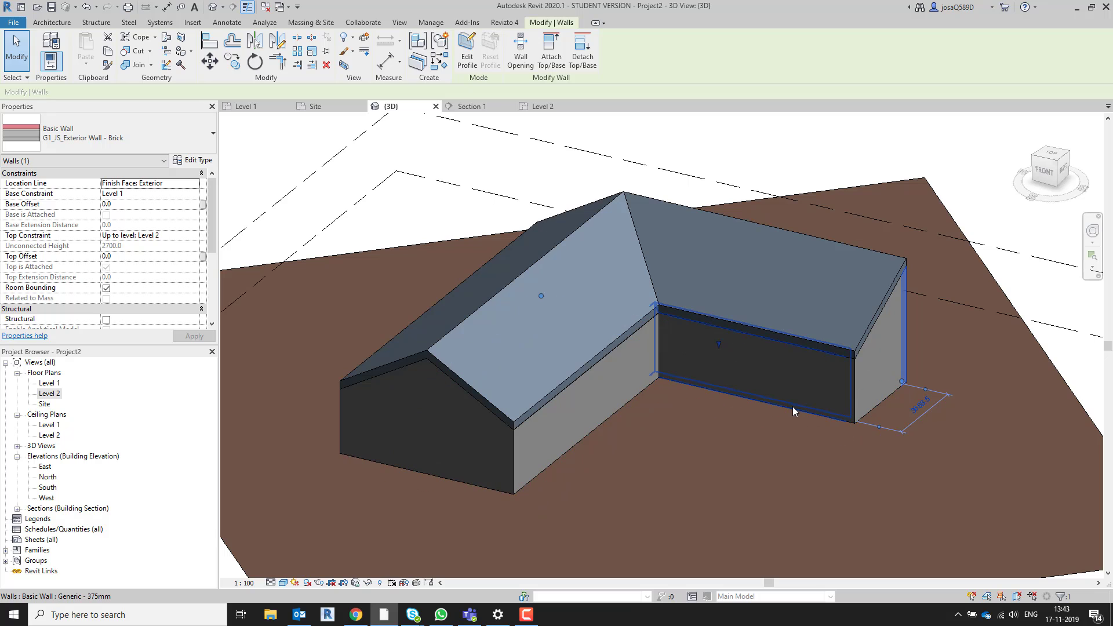
- Select the whole chain of exterior walls and change their type to G1_JS_Exterior Wall - Brick
key(Tab)
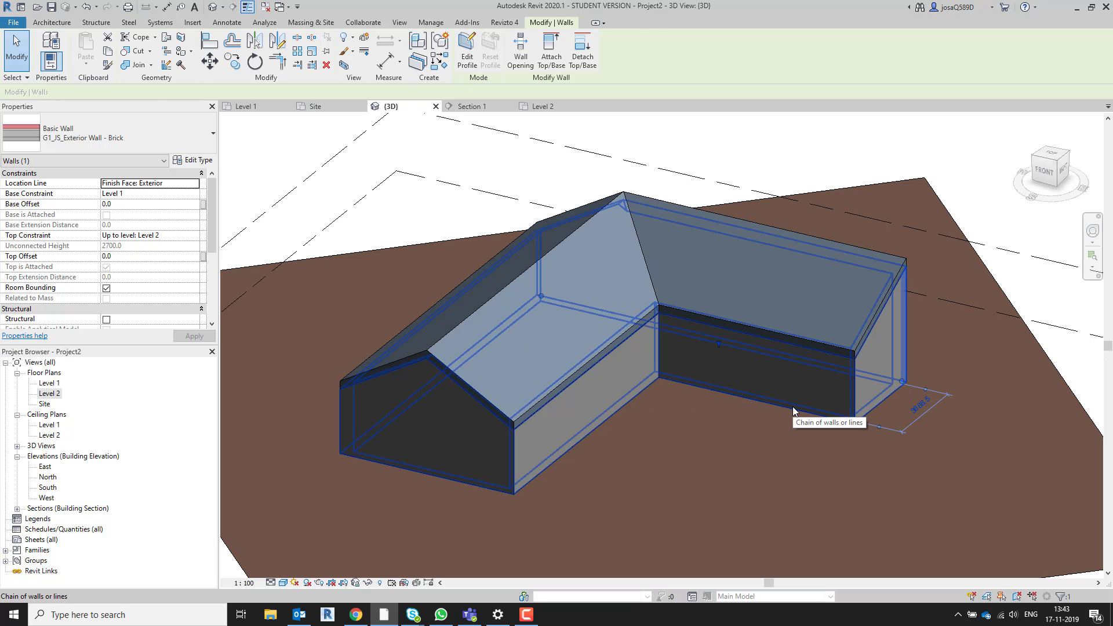
click(792, 407)
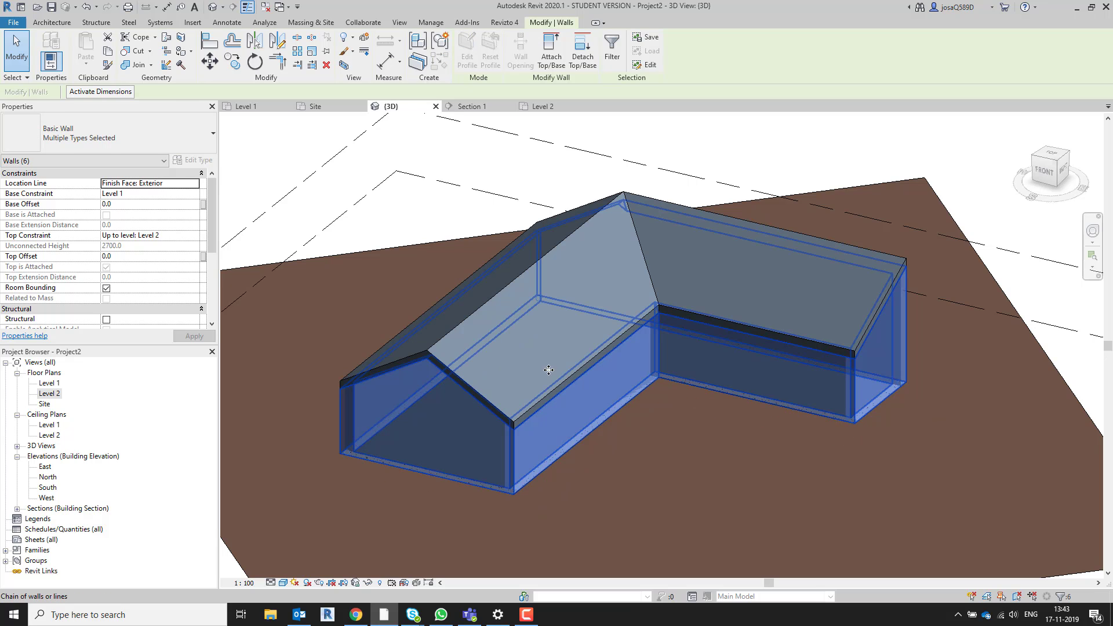
click(152, 132)
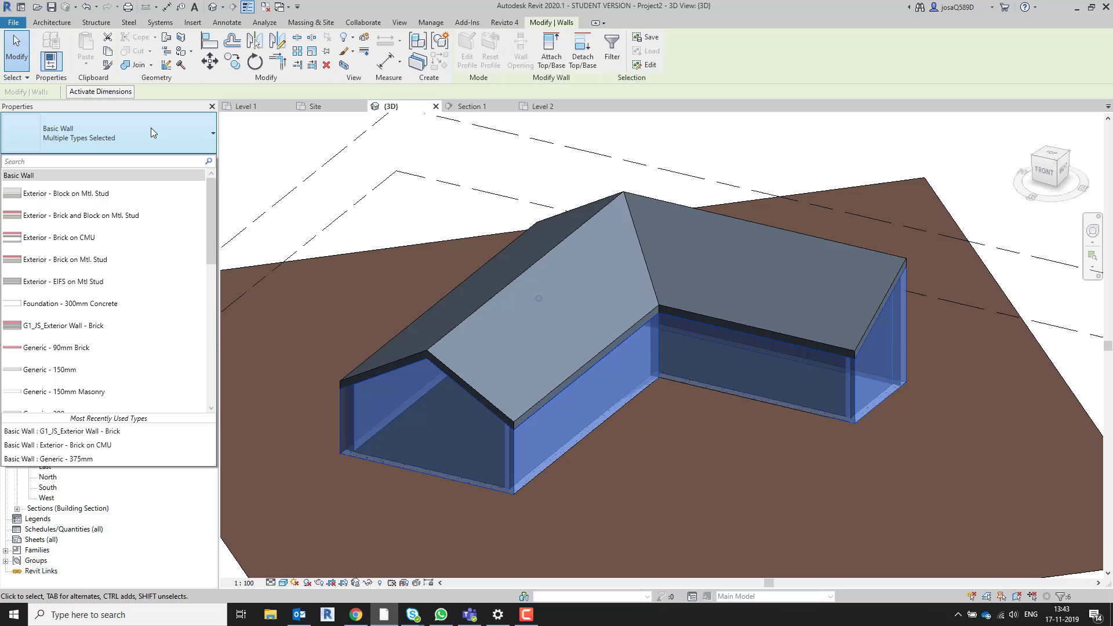
click(95, 329)
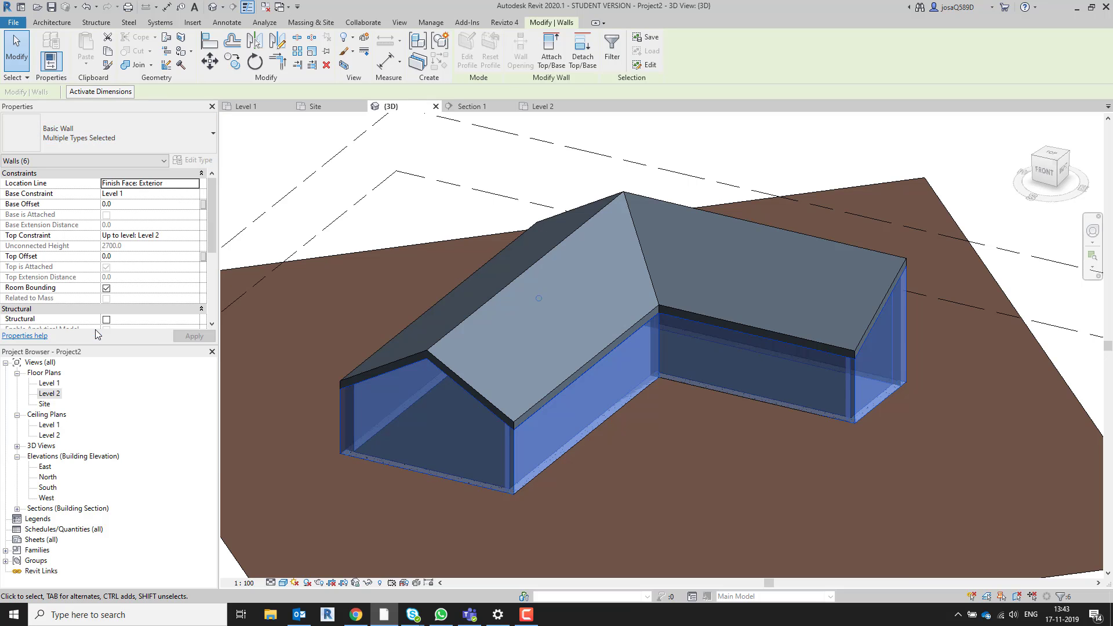
click(709, 488)
- Hide the topography category in the 3D view
scroll(711, 481, down, 1)
shift+middle_drag(711, 482, 704, 296)
scroll(703, 296, down, 6)
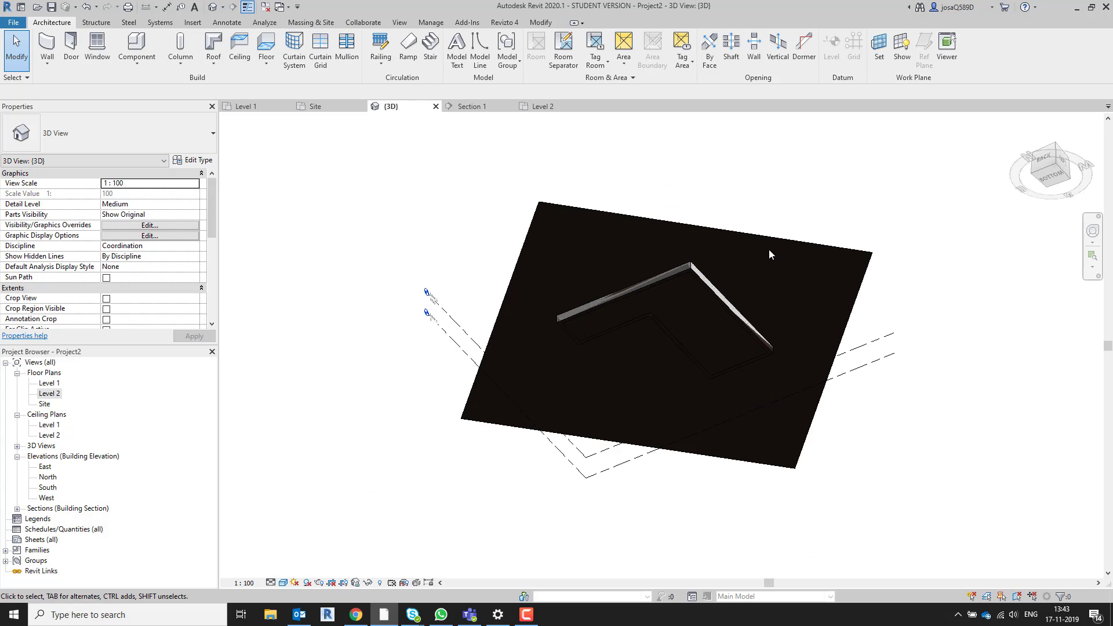
click(775, 245)
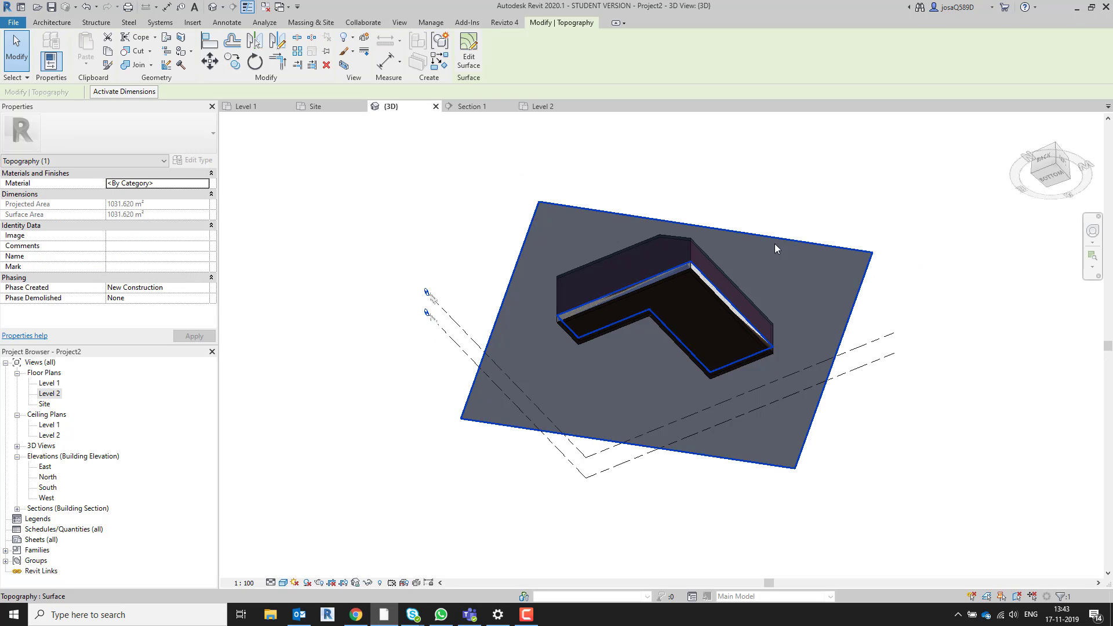
right_click(776, 248)
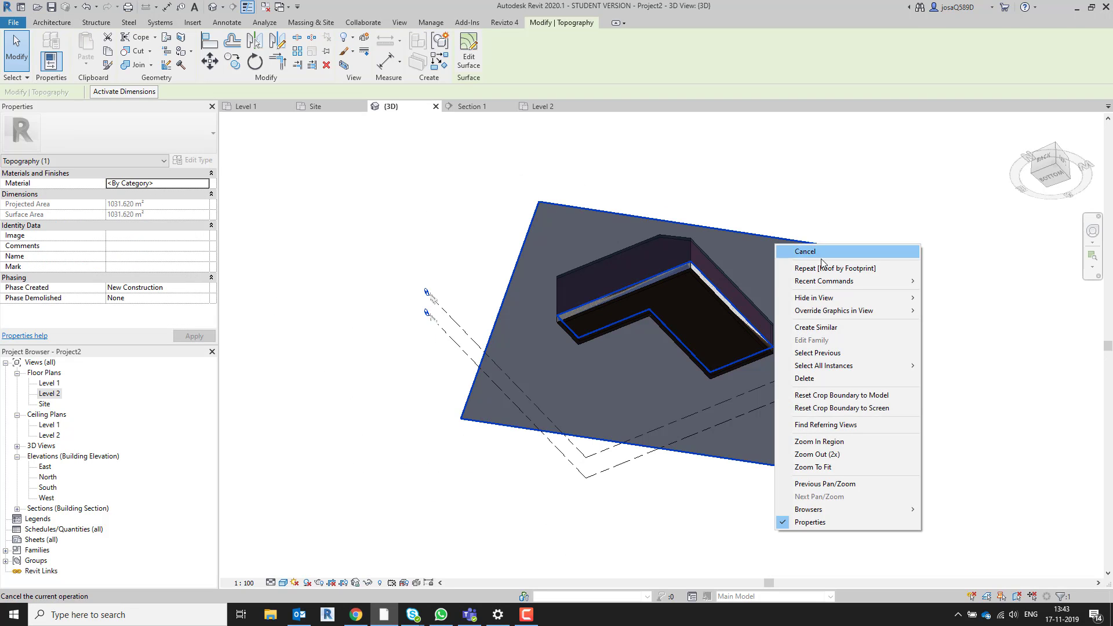
mouse_move(850, 304)
click(973, 309)
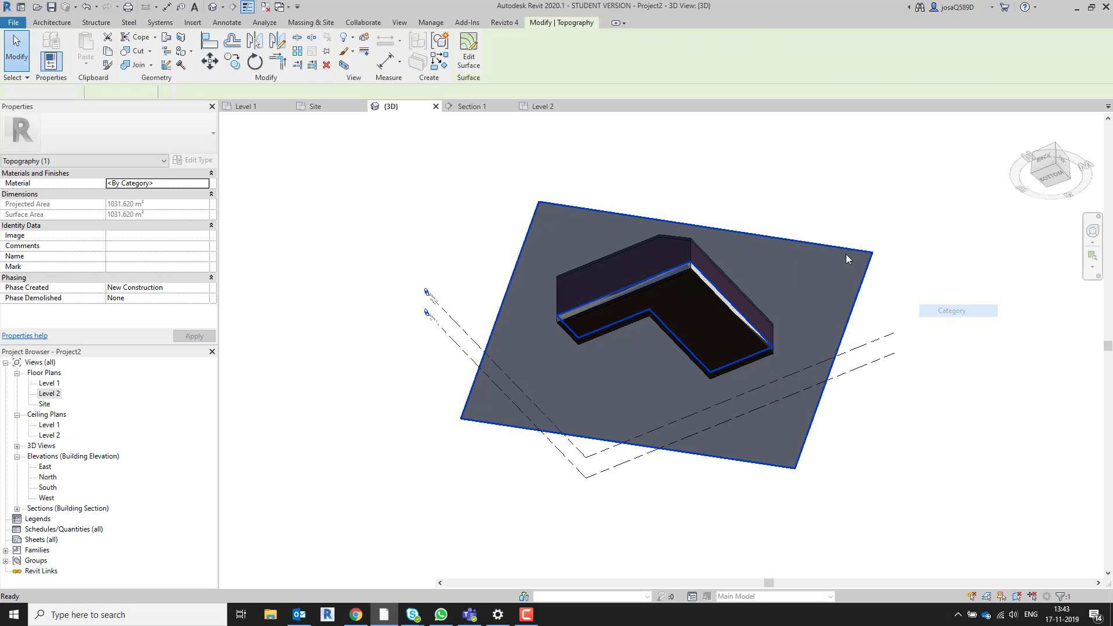
- Examine the brick walls and their foundations from below and around the building
shift+middle_drag(799, 243, 708, 360)
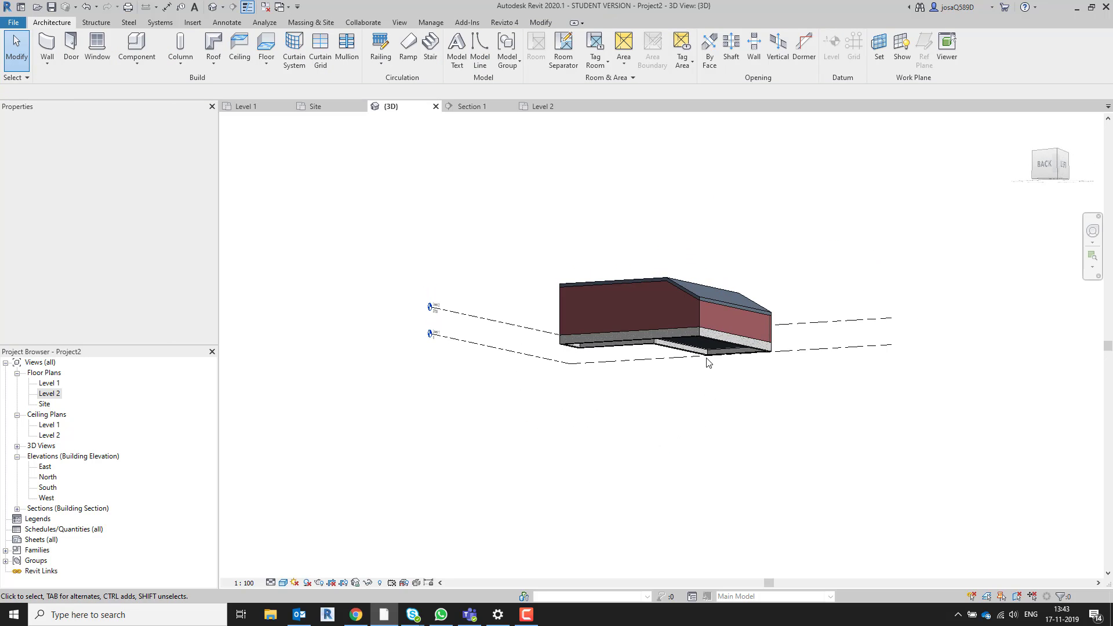
scroll(719, 382, up, 5)
shift+middle_drag(728, 407, 745, 294)
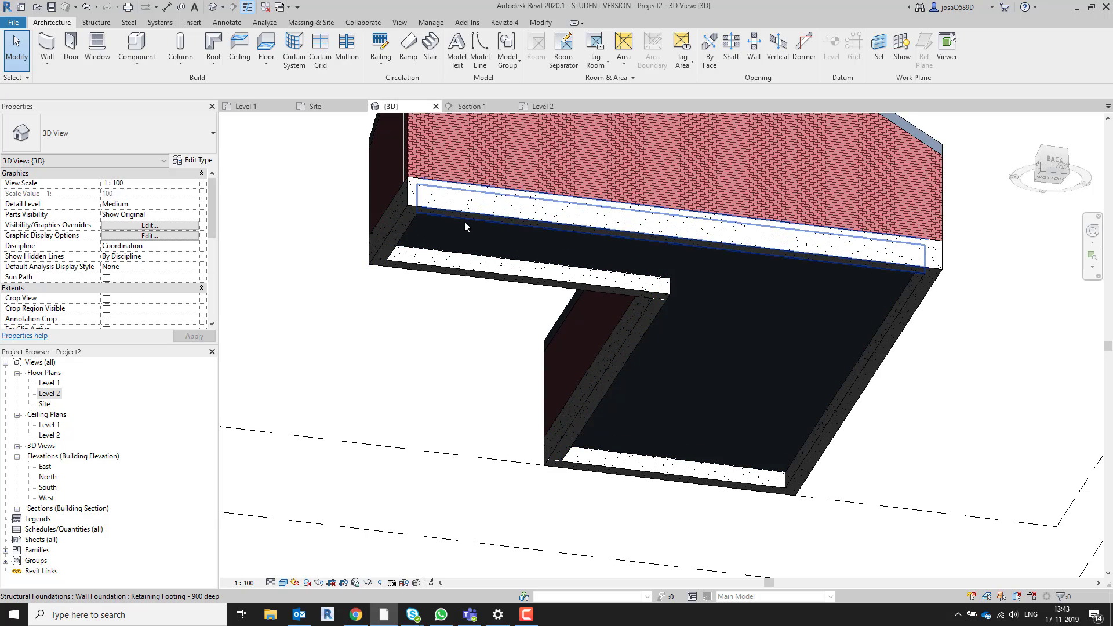
shift+middle_drag(464, 226, 788, 270)
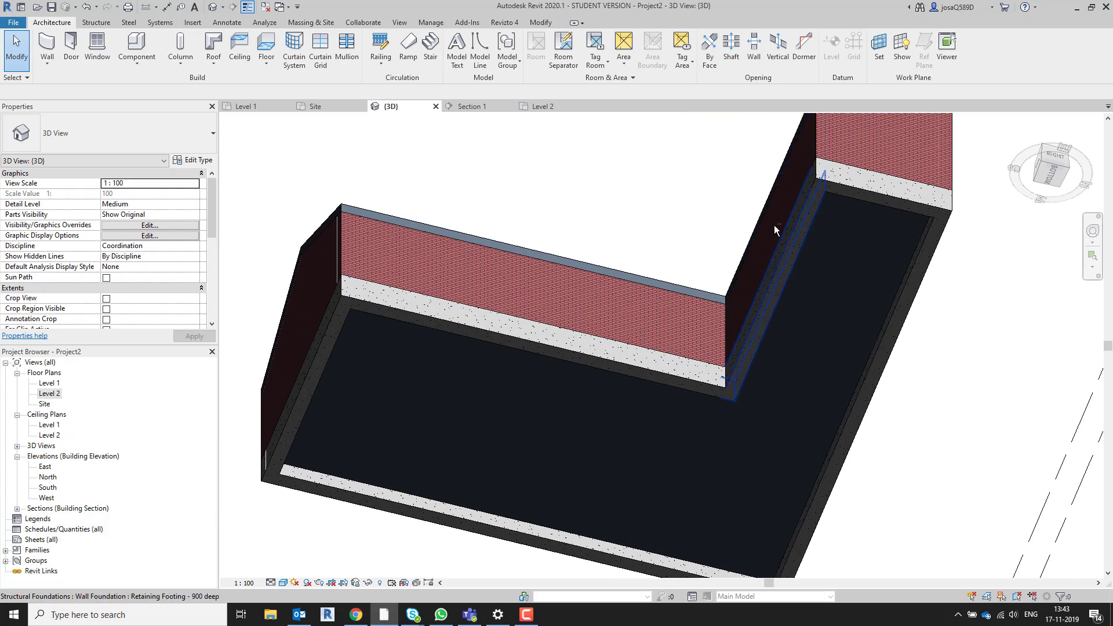
shift+middle_drag(776, 229, 692, 350)
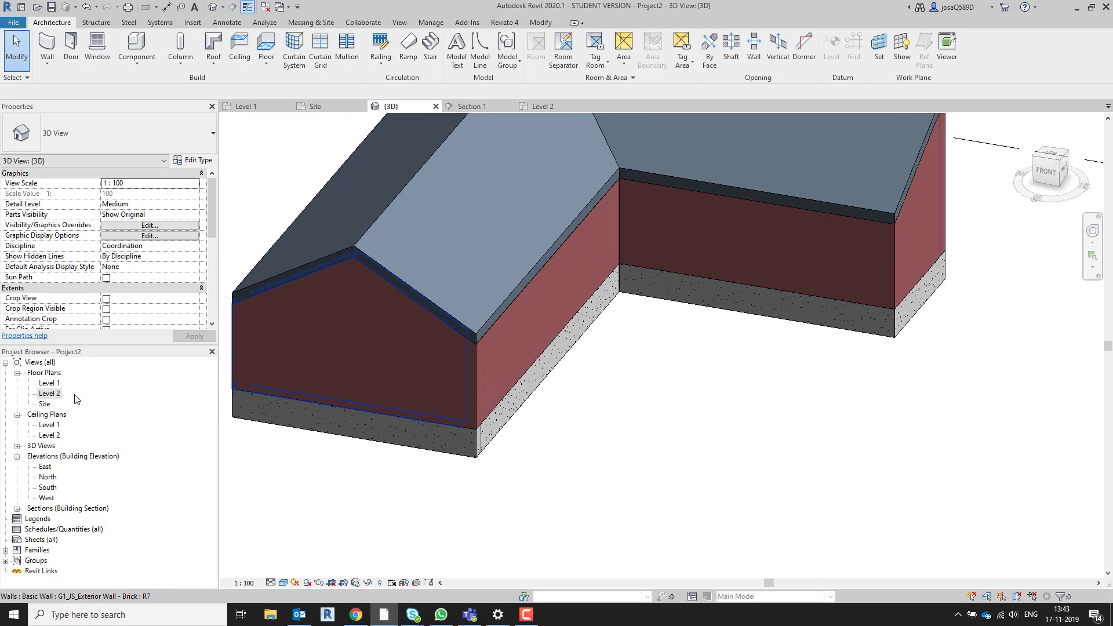
- Open the Level 1 floor plan and set its detail level to Fine
click(50, 384)
double_click(50, 384)
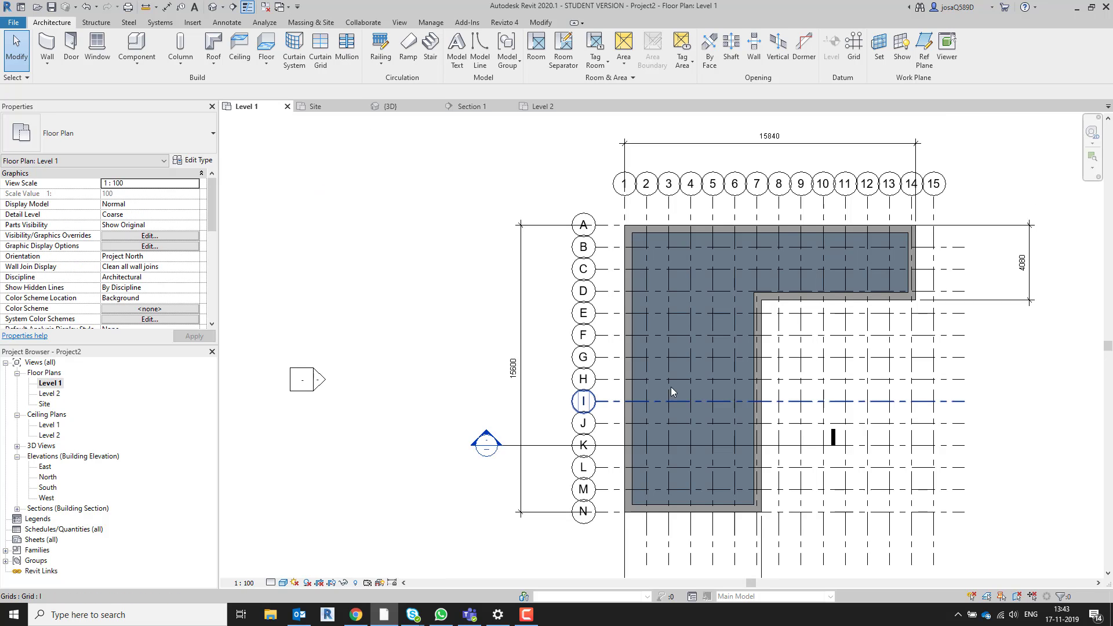
scroll(704, 361, up, 4)
scroll(775, 385, down, 5)
scroll(728, 323, up, 6)
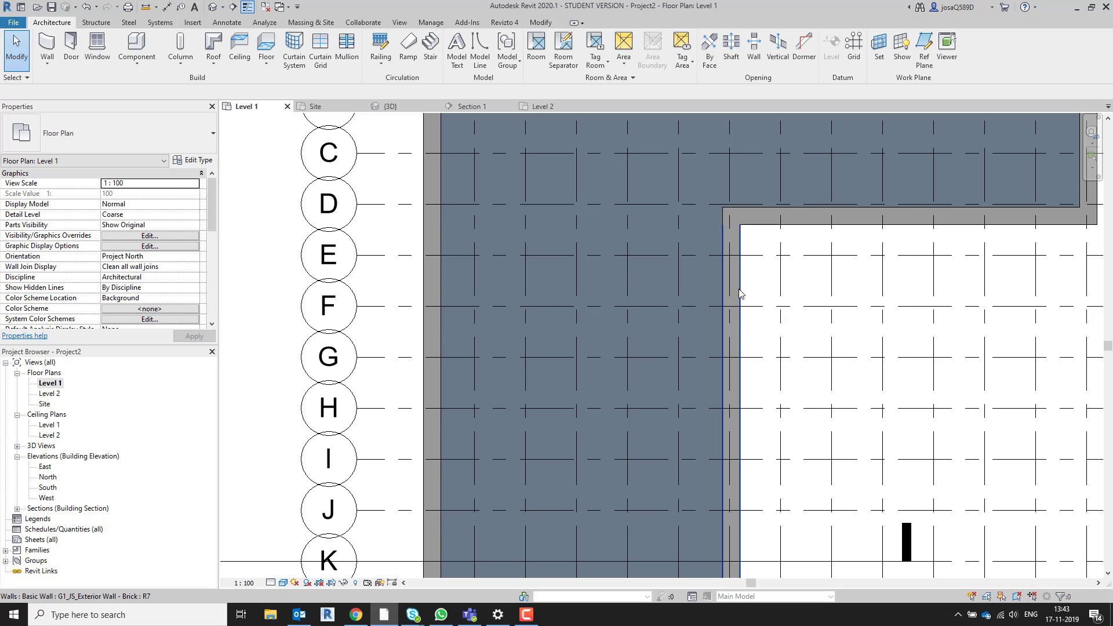
click(273, 583)
click(283, 571)
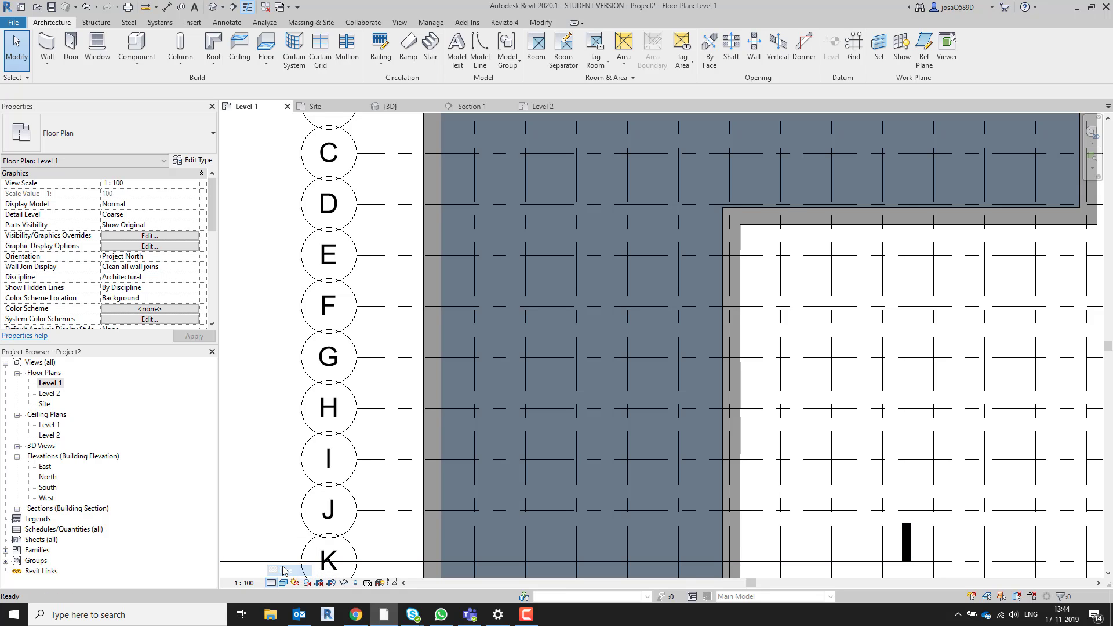
- Inspect the exterior wall layers at the building's corners in plan and select the end wall of the upper wing
scroll(857, 220, up, 3)
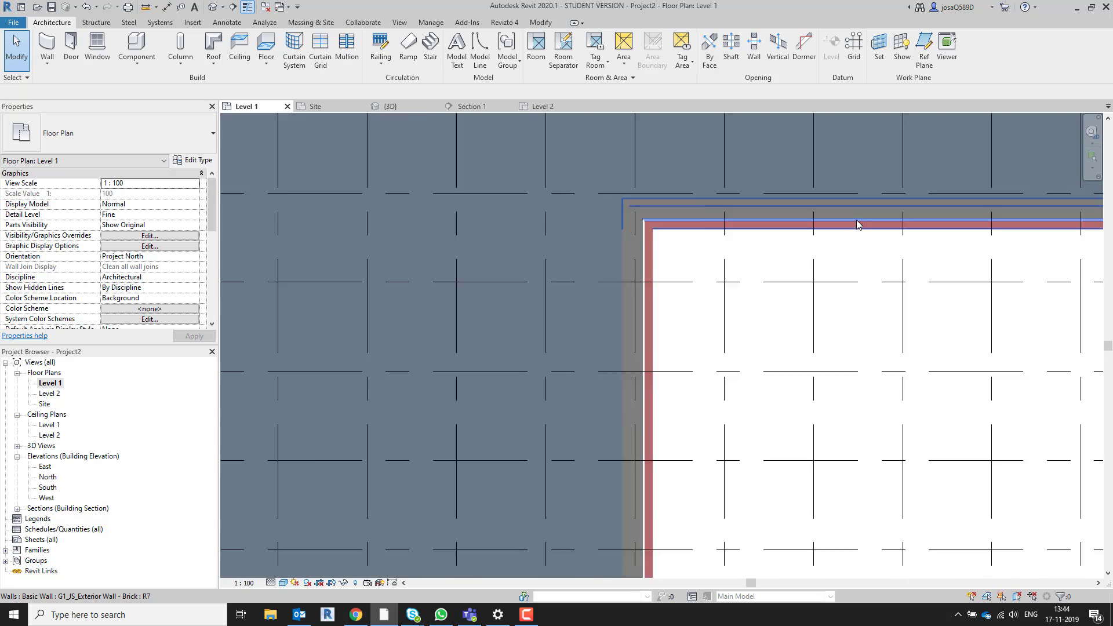
middle_drag(891, 265, 333, 343)
scroll(846, 269, up, 3)
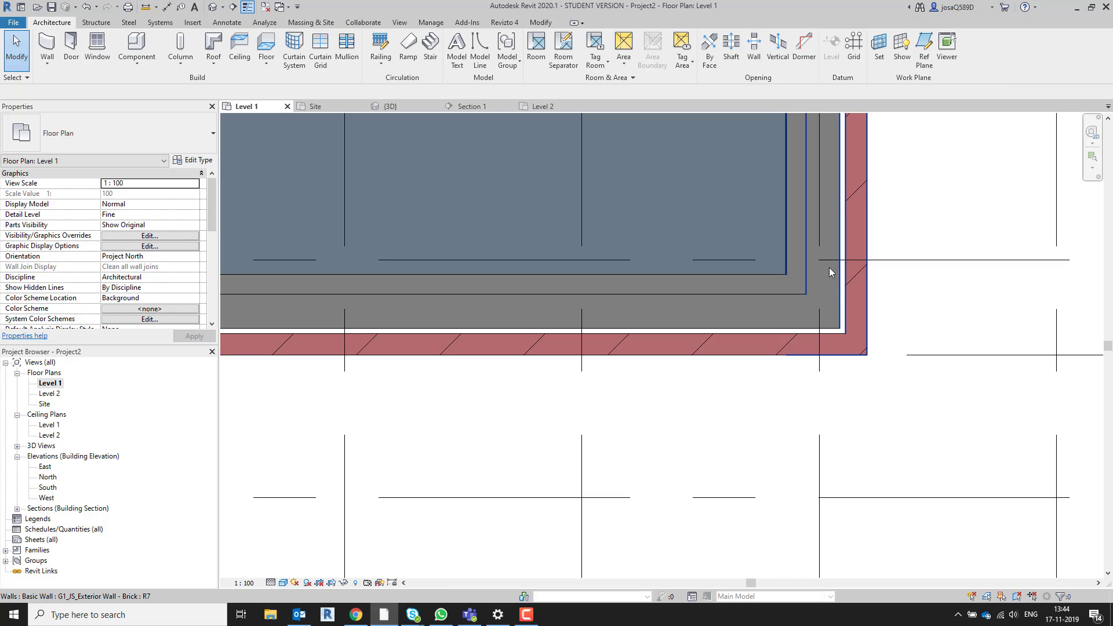
scroll(818, 258, down, 3)
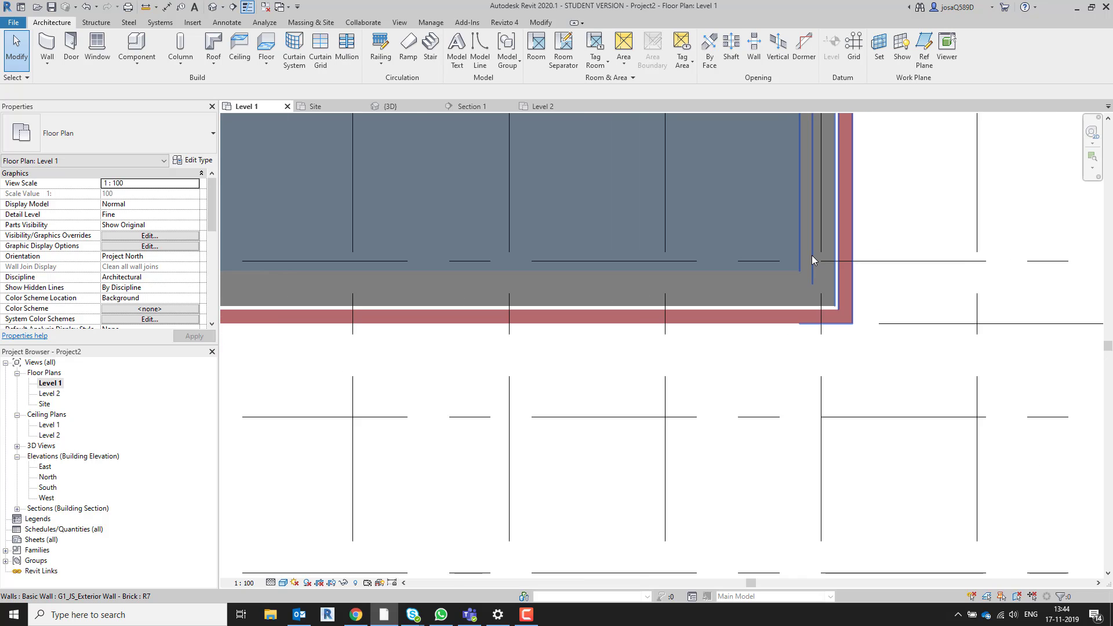
click(834, 232)
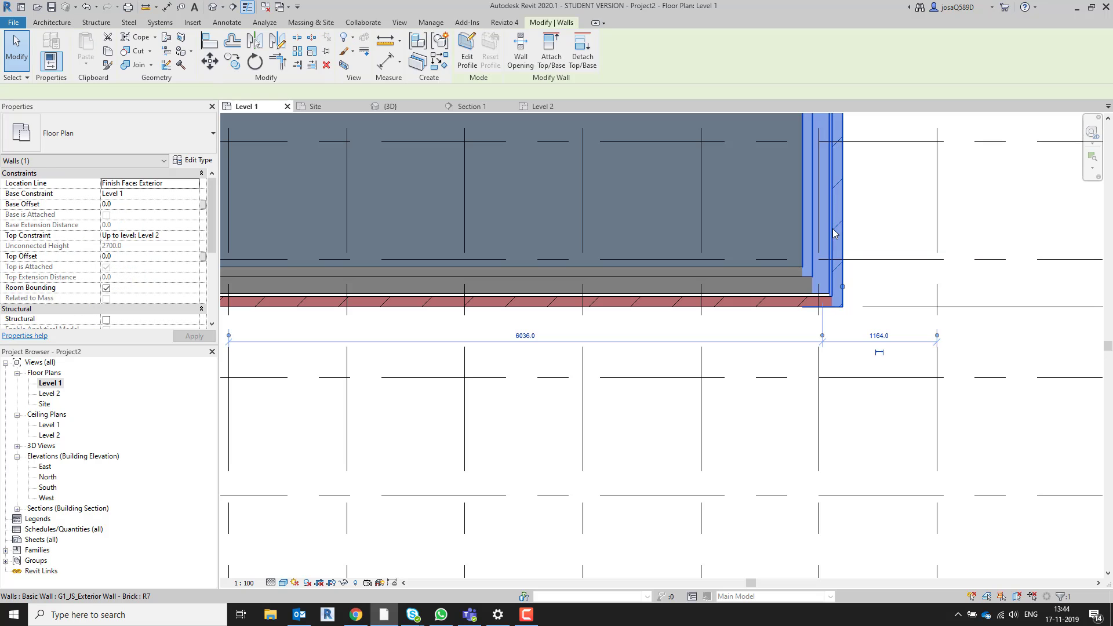
- Set the appearance color of the Rock Wool material in the exterior brick wall's structure to light yellow, RGB 255 255 128
click(200, 160)
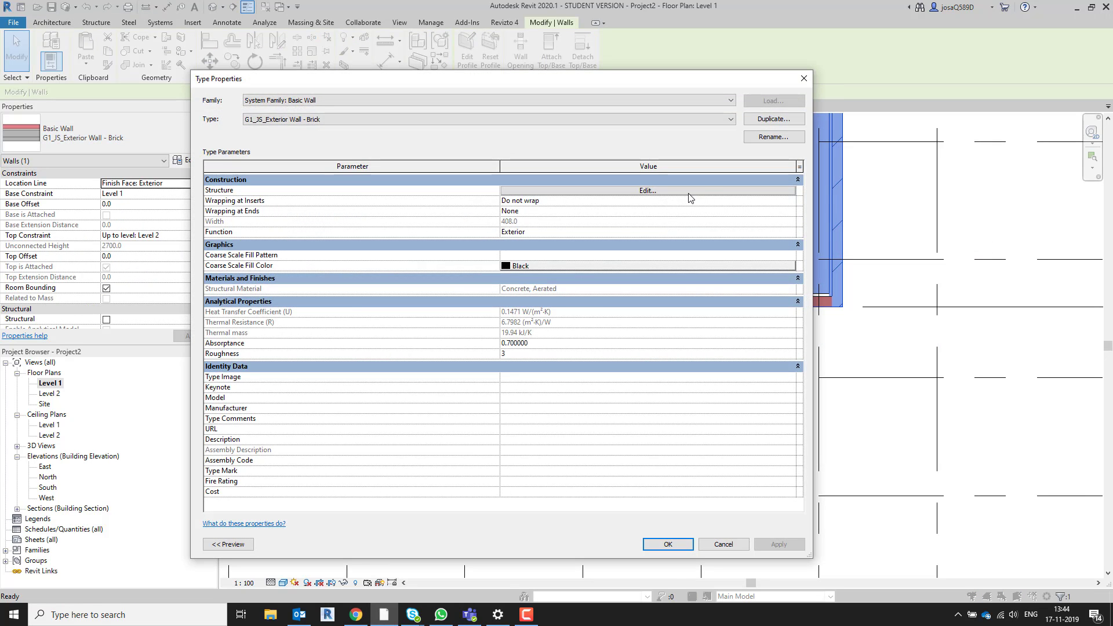
click(688, 192)
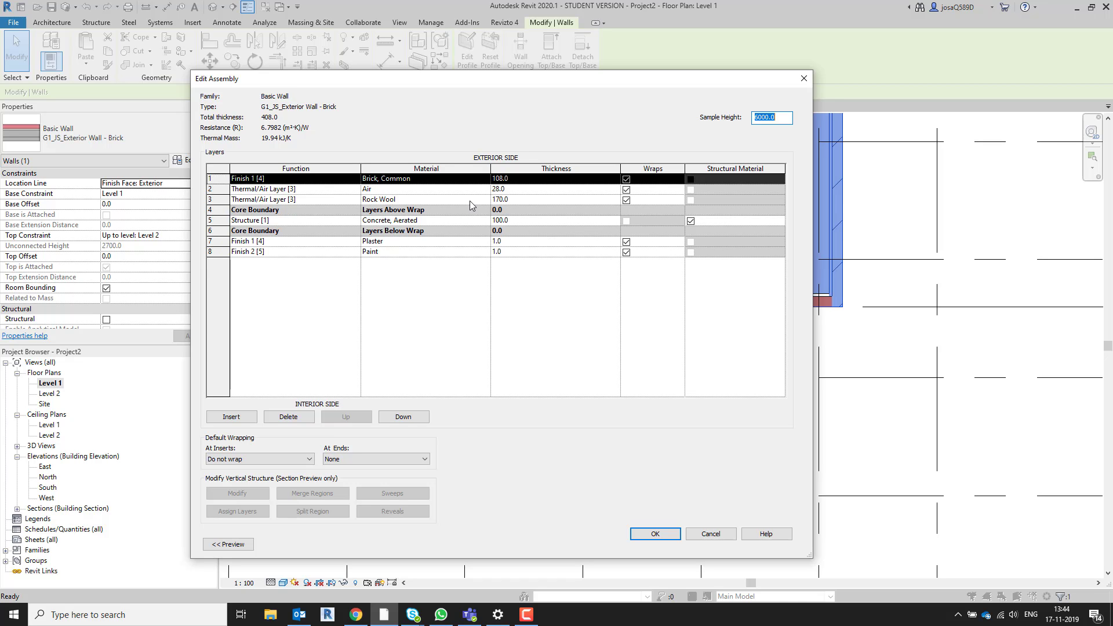
click(488, 199)
click(486, 200)
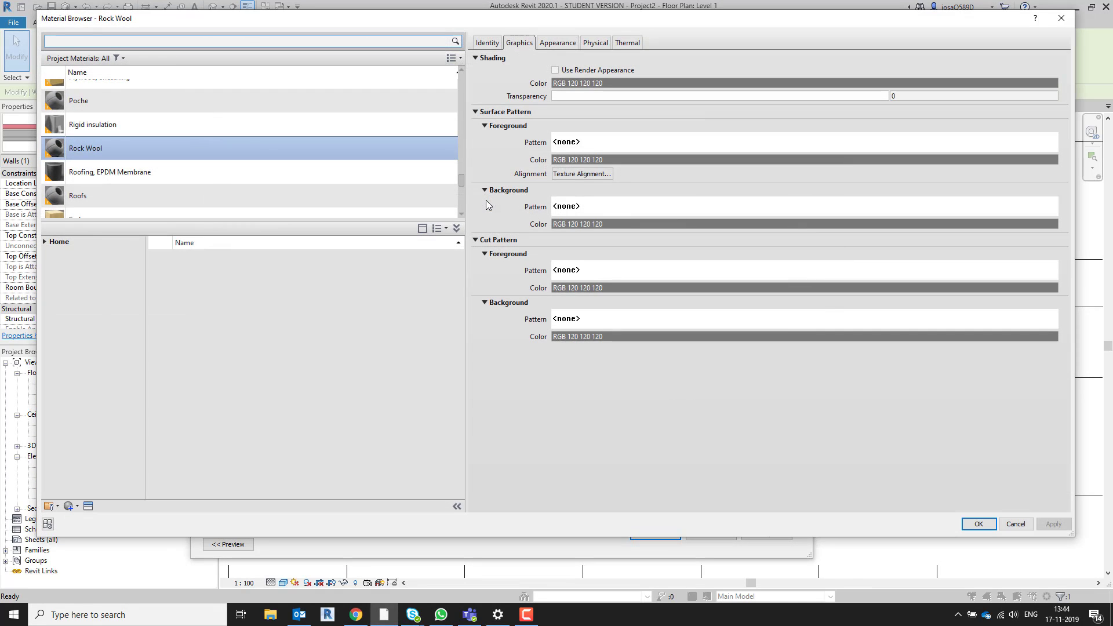
click(561, 44)
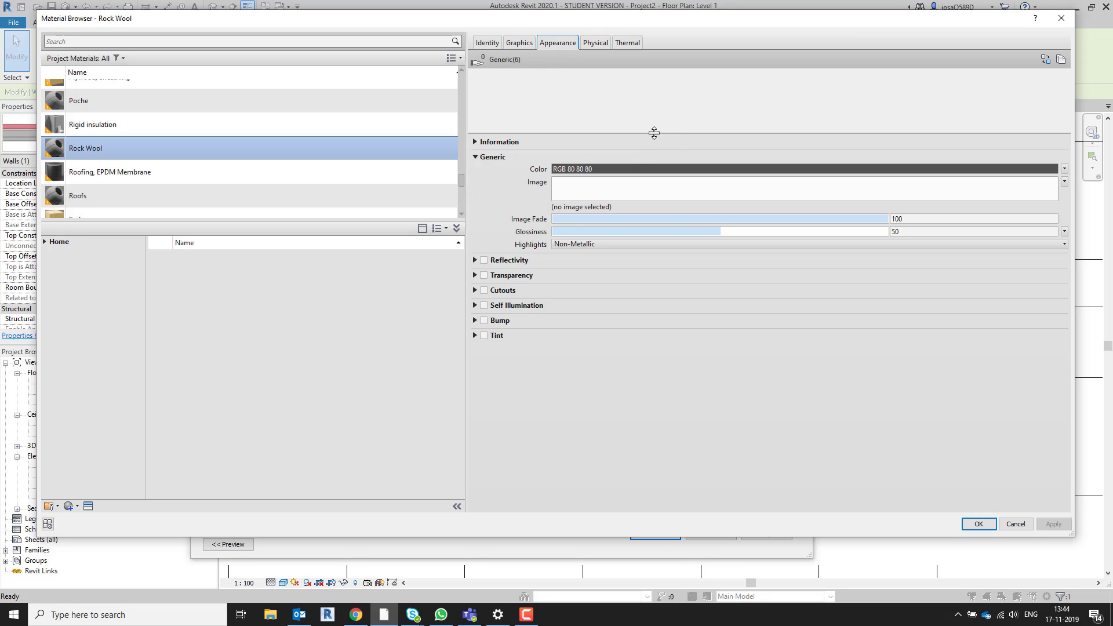
drag(657, 133, 659, 204)
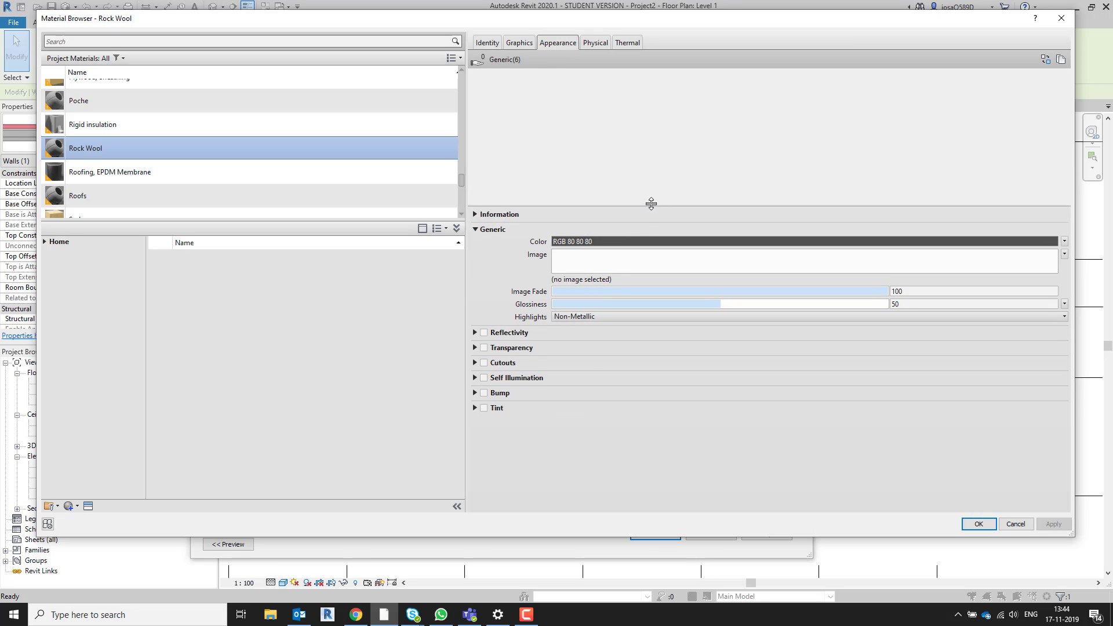
click(608, 241)
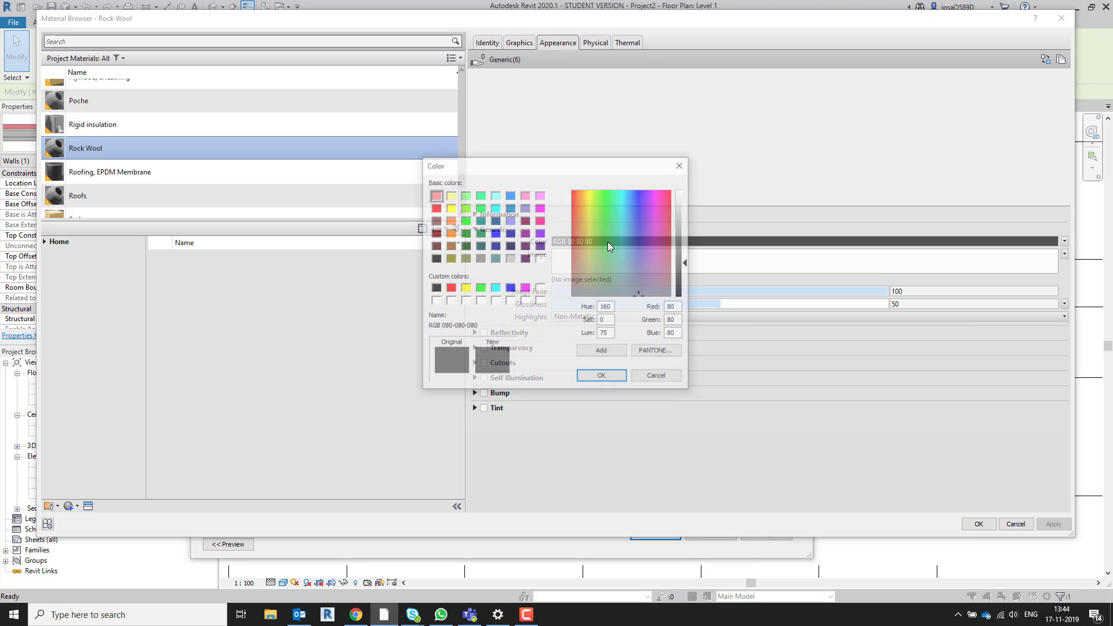
click(450, 196)
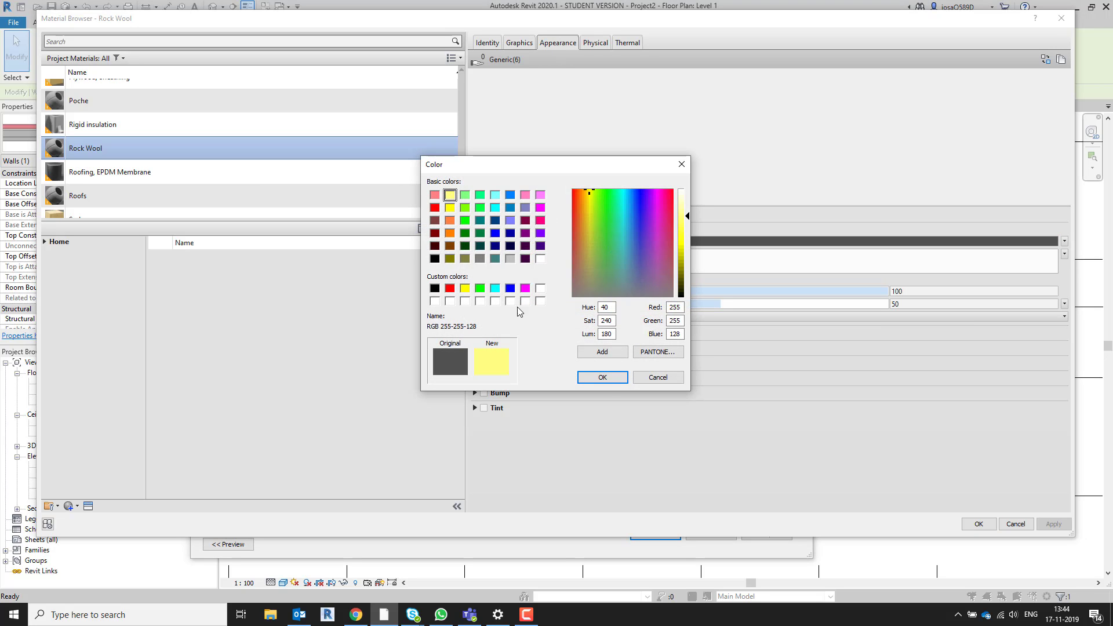
click(607, 378)
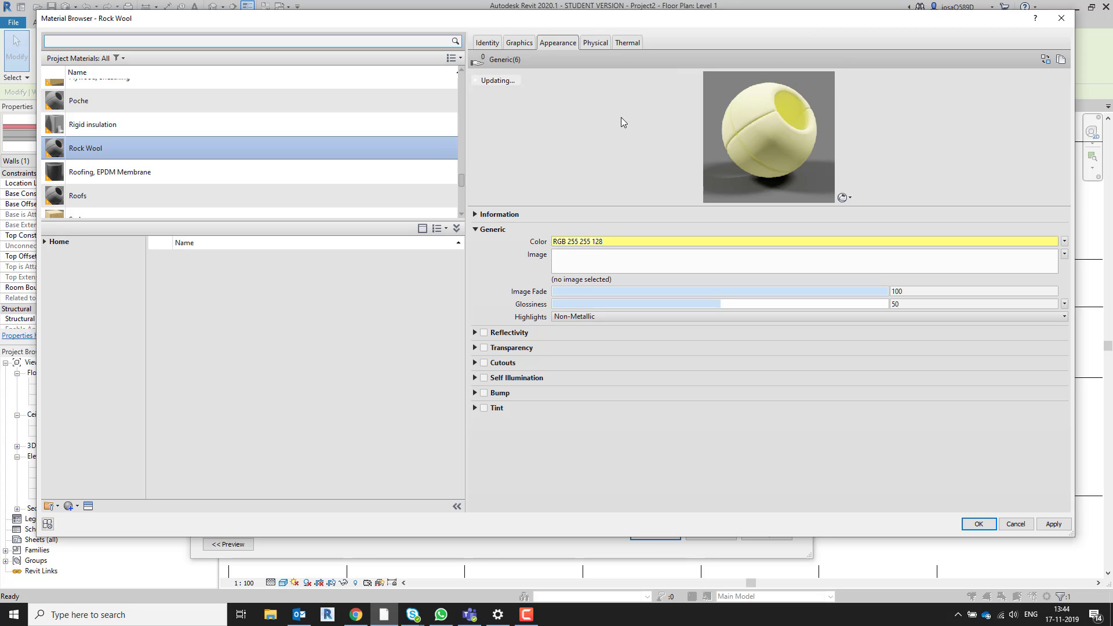
- Make Rock Wool's shading use its render appearance and accept the updated wall type
click(518, 43)
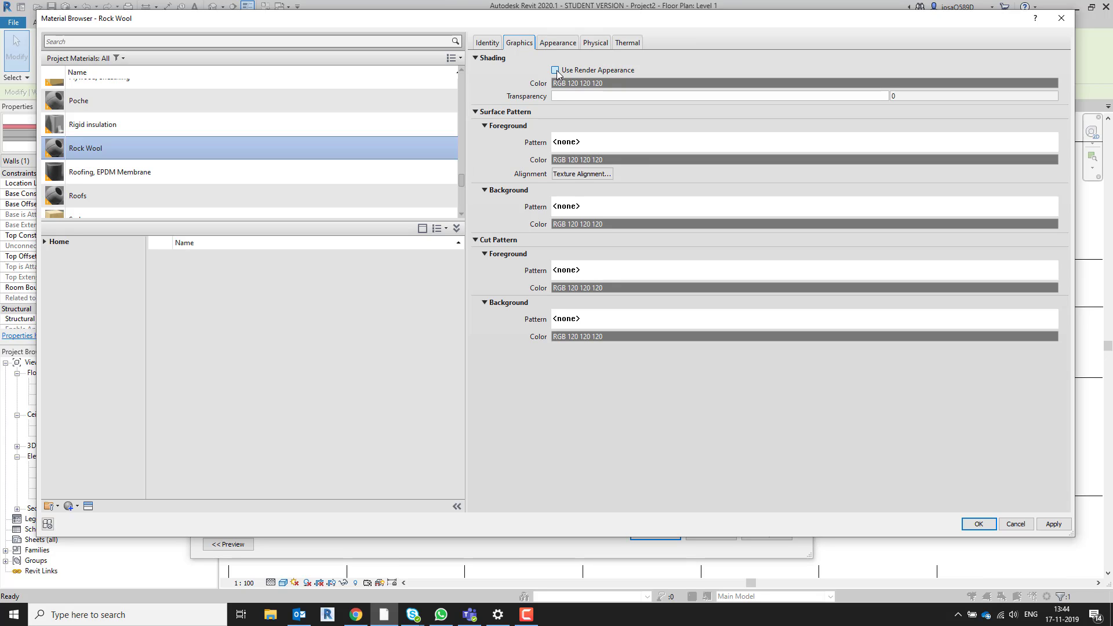
click(555, 70)
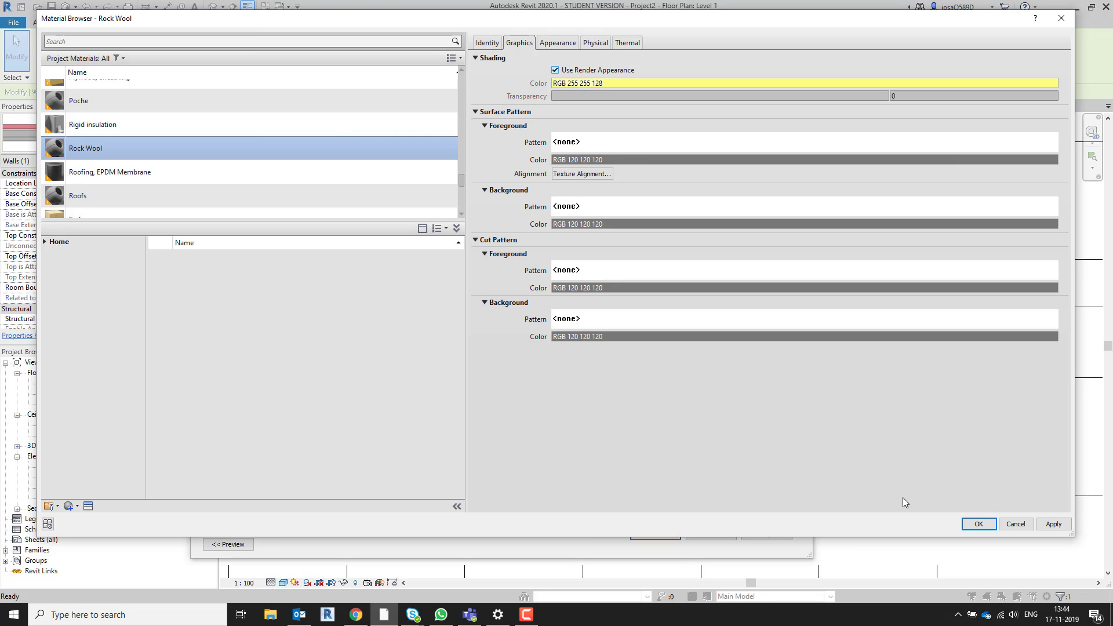
click(979, 525)
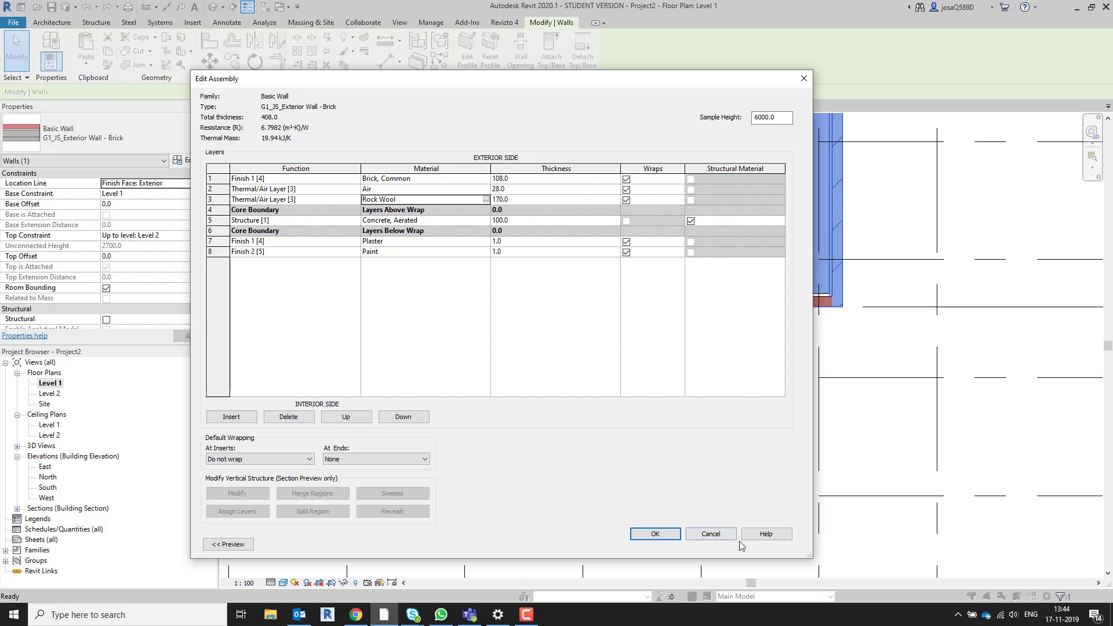
click(675, 536)
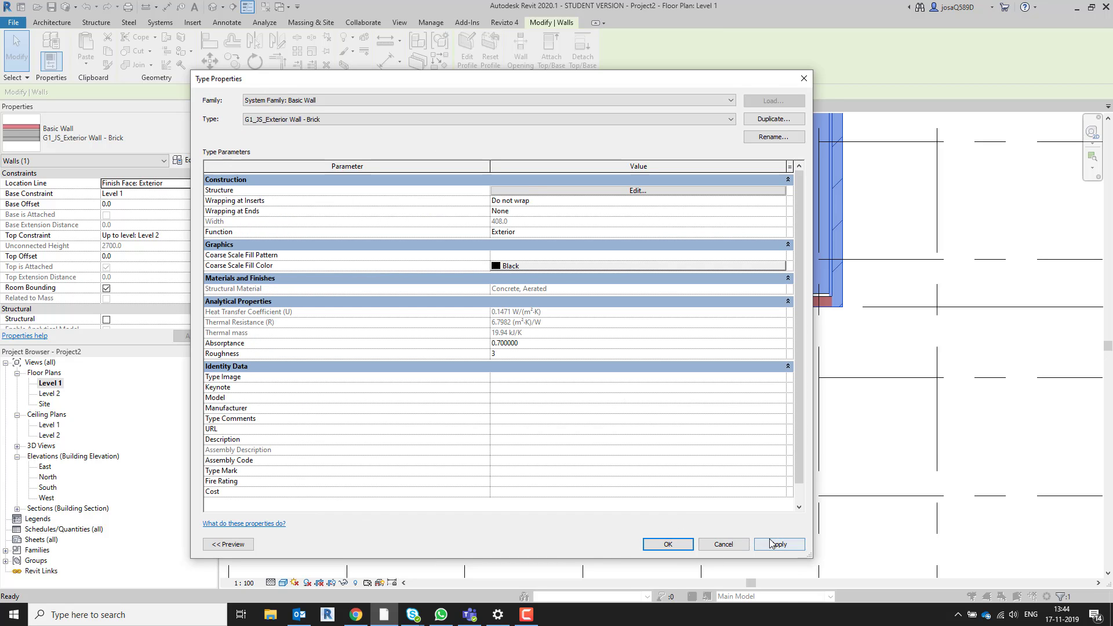
click(667, 544)
click(795, 352)
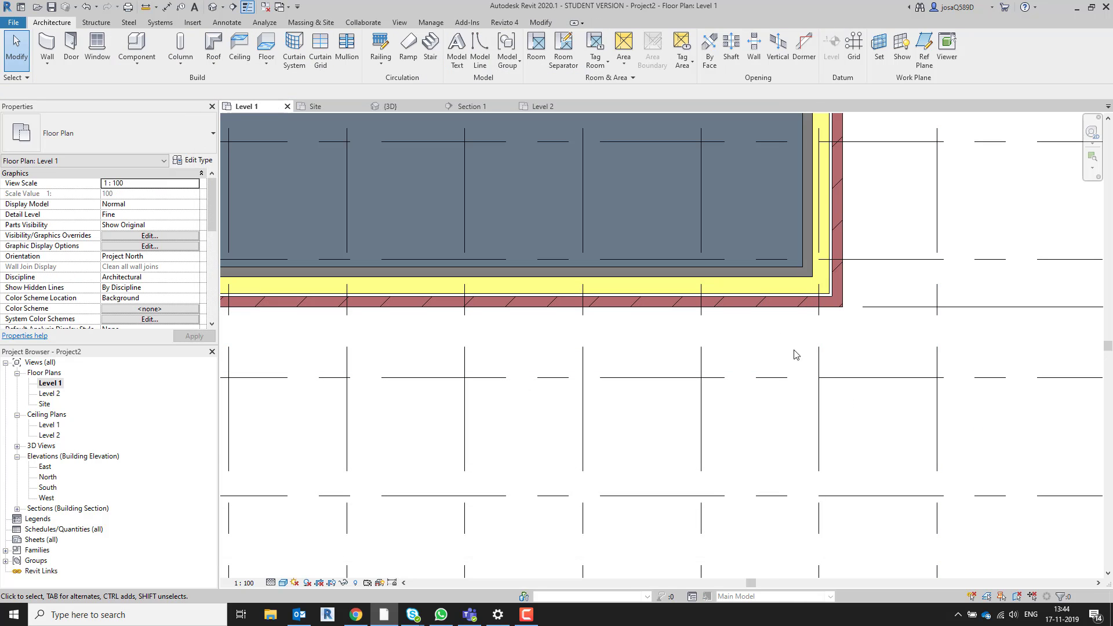
- Examine the wall layers around the whole L-shaped building in the Level 1 plan
scroll(772, 326, down, 1)
middle_drag(707, 242, 781, 425)
scroll(781, 426, down, 1)
middle_drag(703, 349, 878, 188)
scroll(628, 371, down, 3)
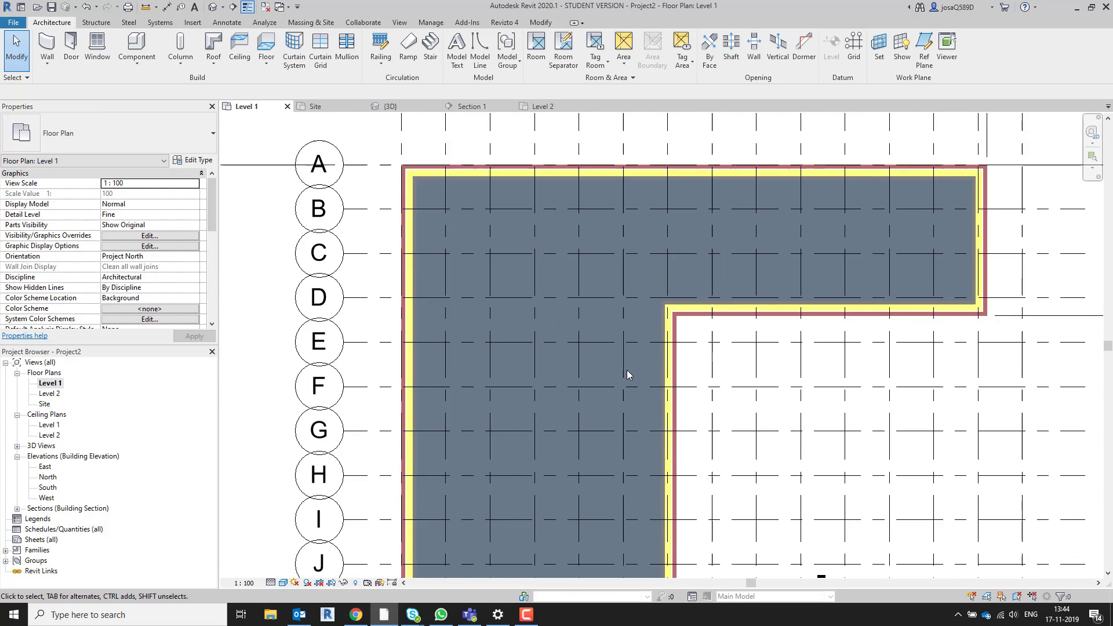
middle_drag(617, 430, 606, 312)
scroll(607, 311, up, 3)
scroll(608, 313, down, 3)
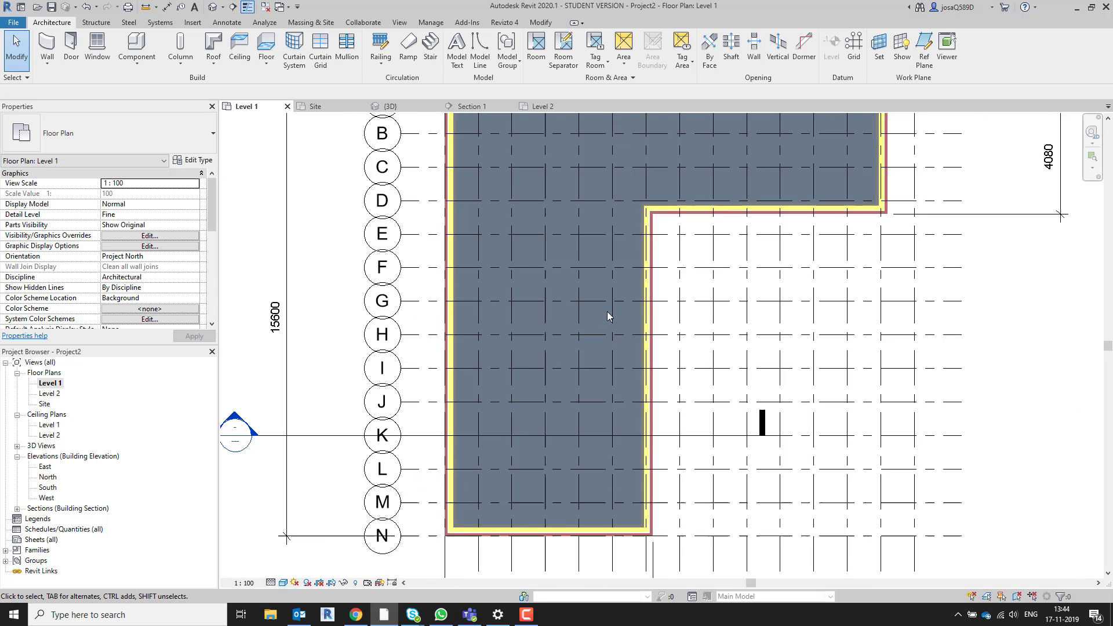
scroll(596, 305, up, 3)
scroll(596, 303, down, 1)
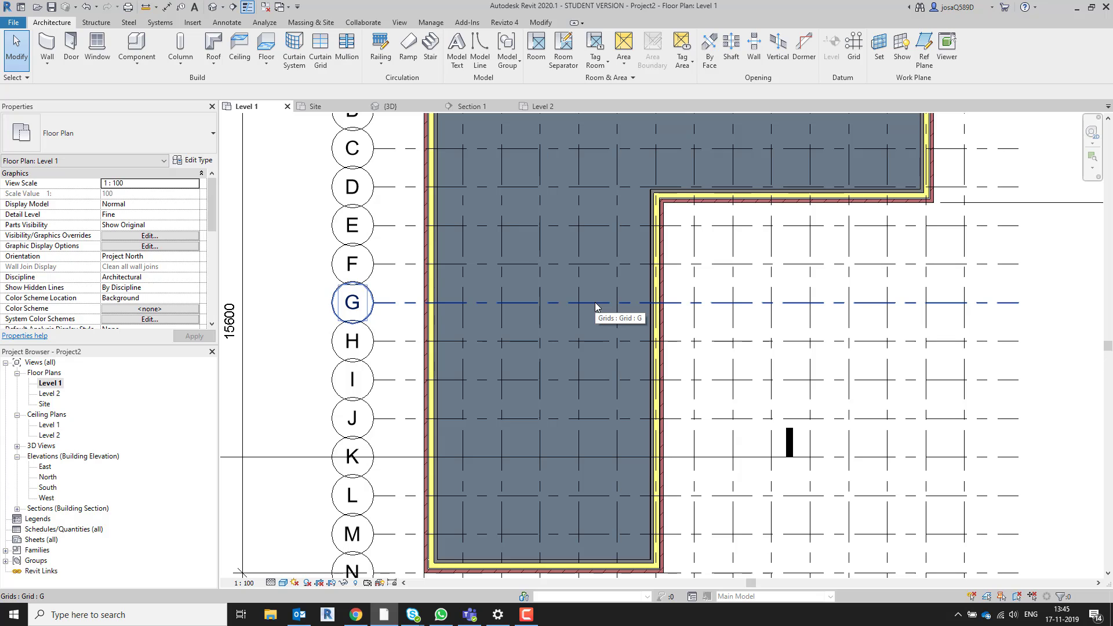
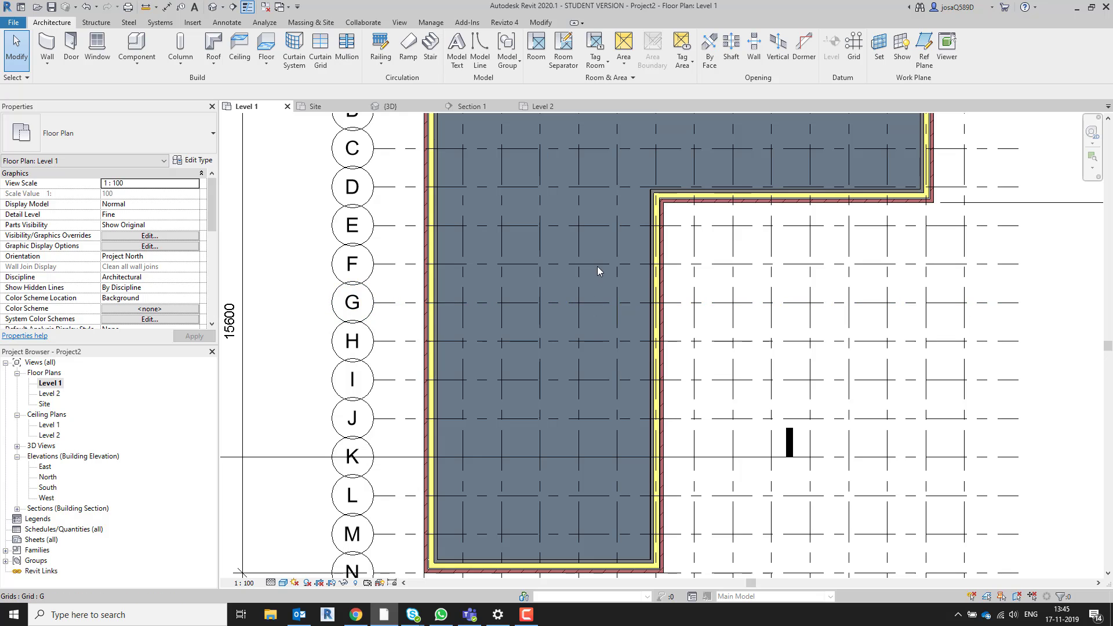
scroll(594, 261, down, 2)
middle_drag(591, 309, 578, 357)
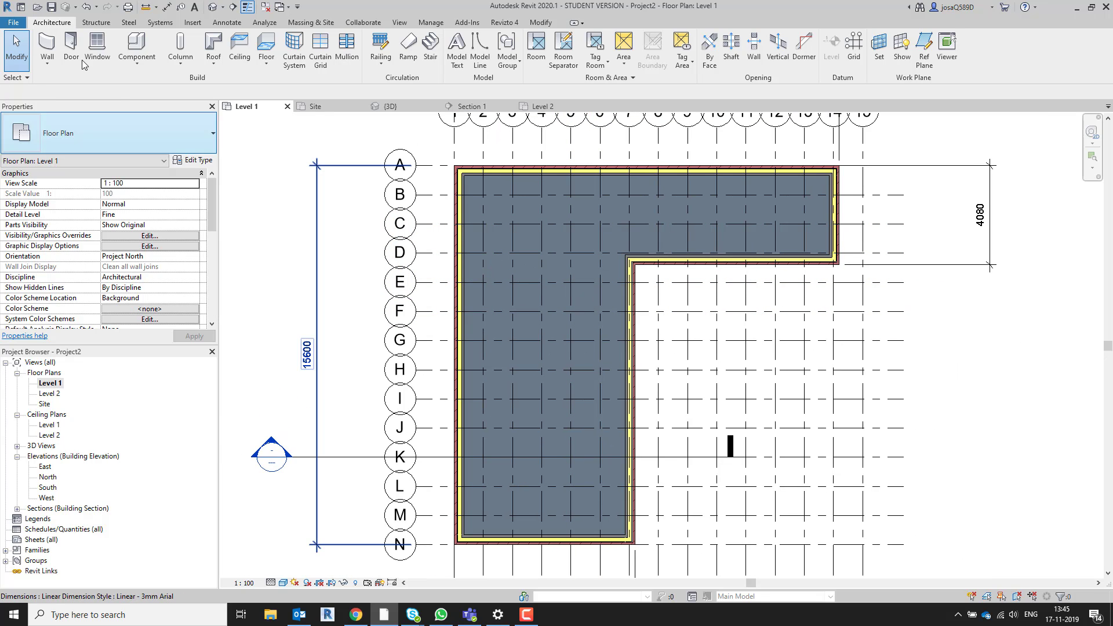
- Start a new wall with the Wall Centerline location line and the Interior - 123mm Partition (1-hr) type
click(47, 46)
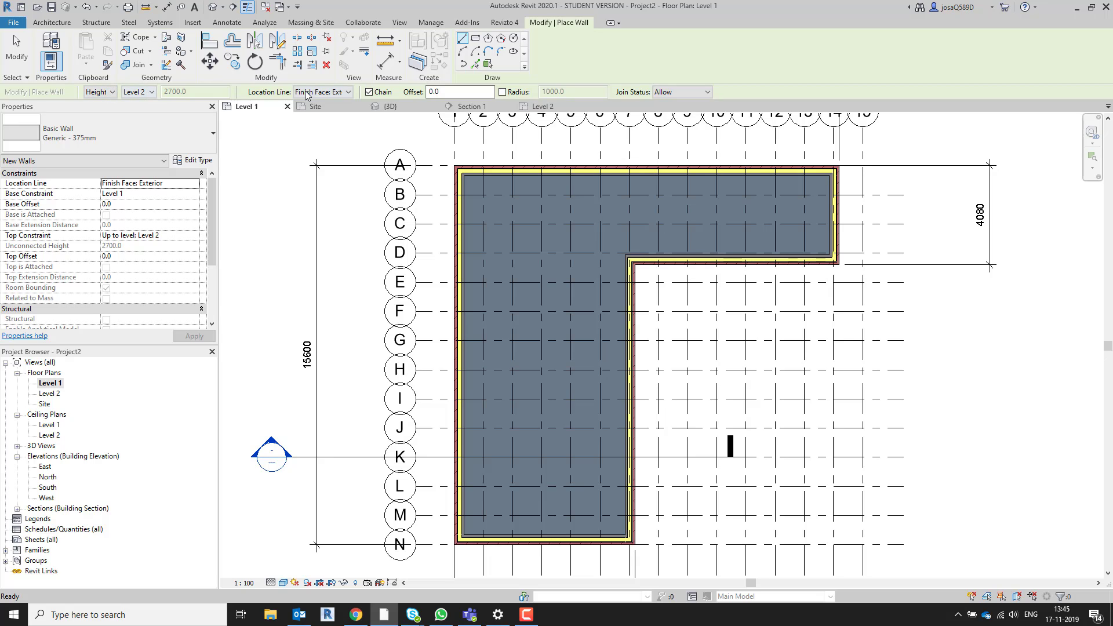
click(340, 94)
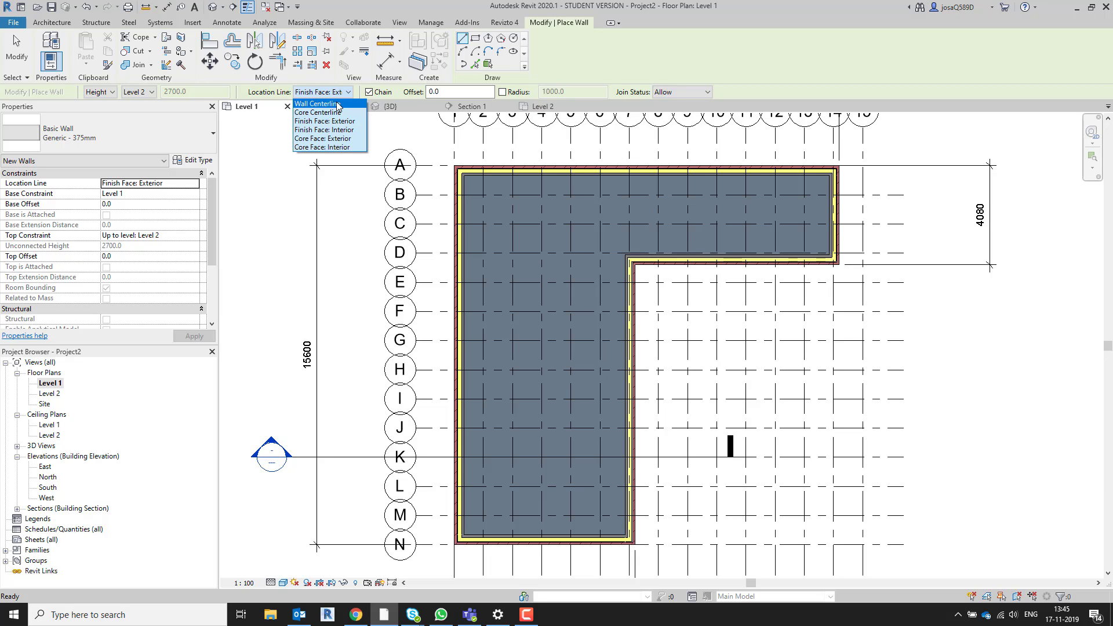
click(337, 105)
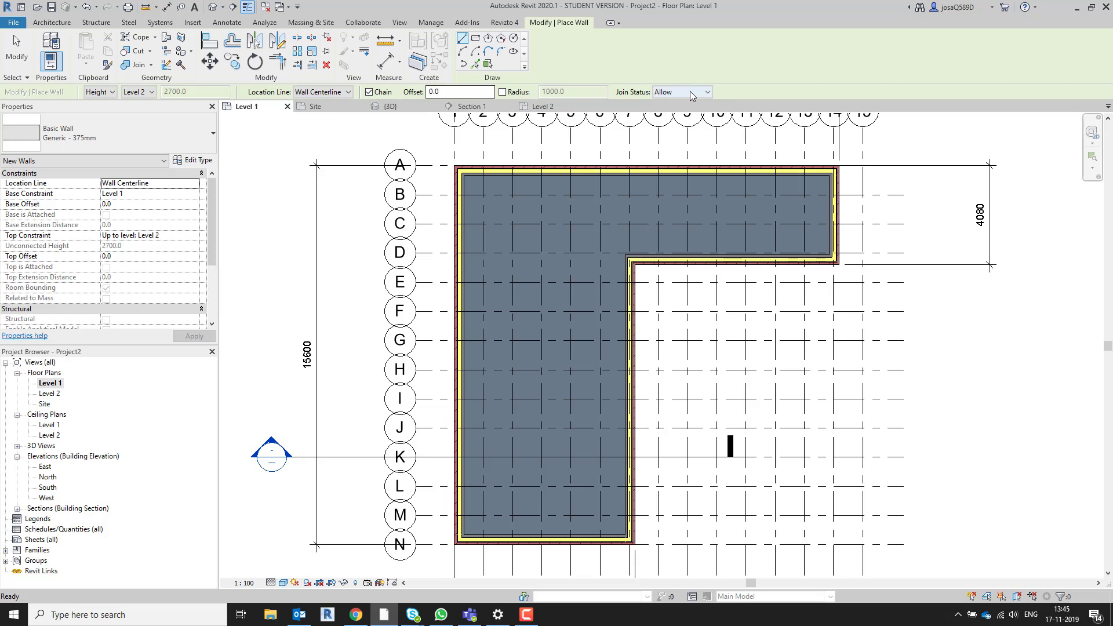
click(192, 132)
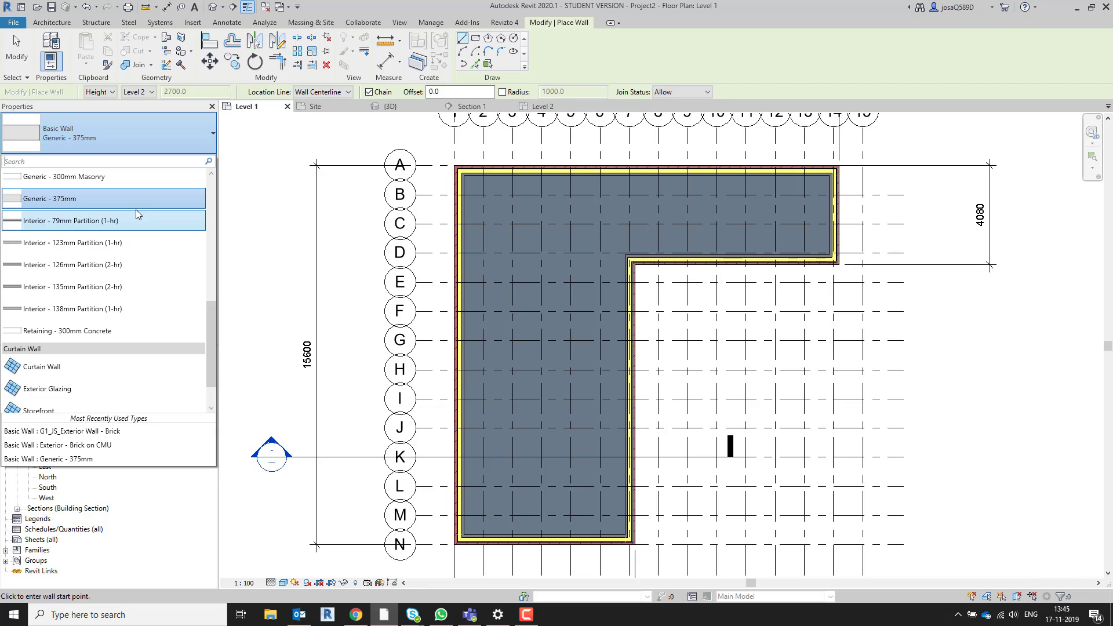
mouse_move(85, 251)
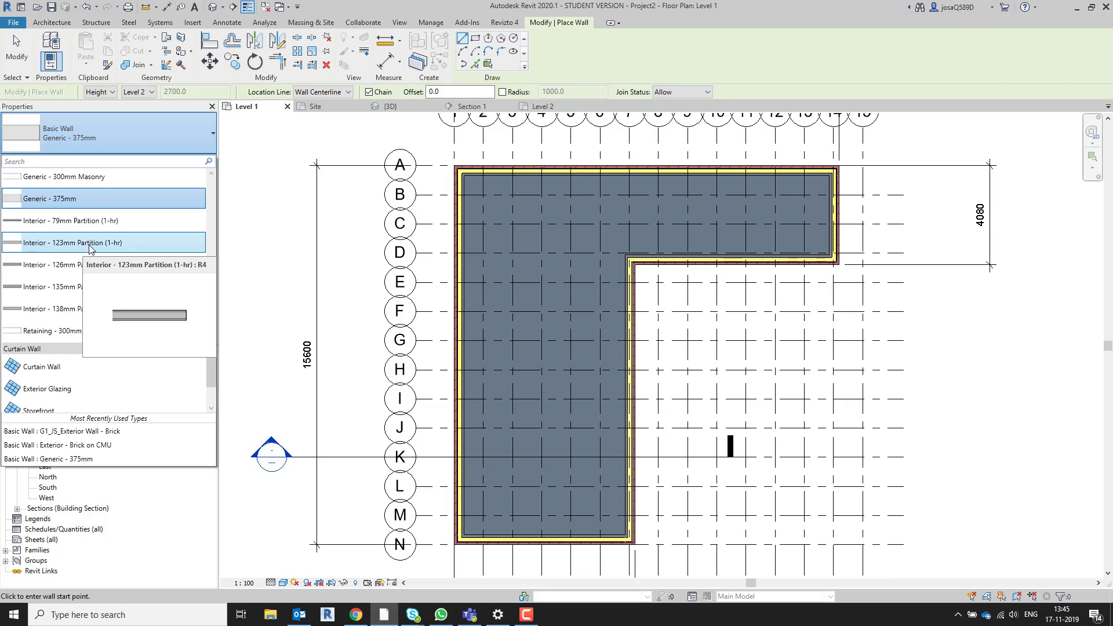
click(90, 247)
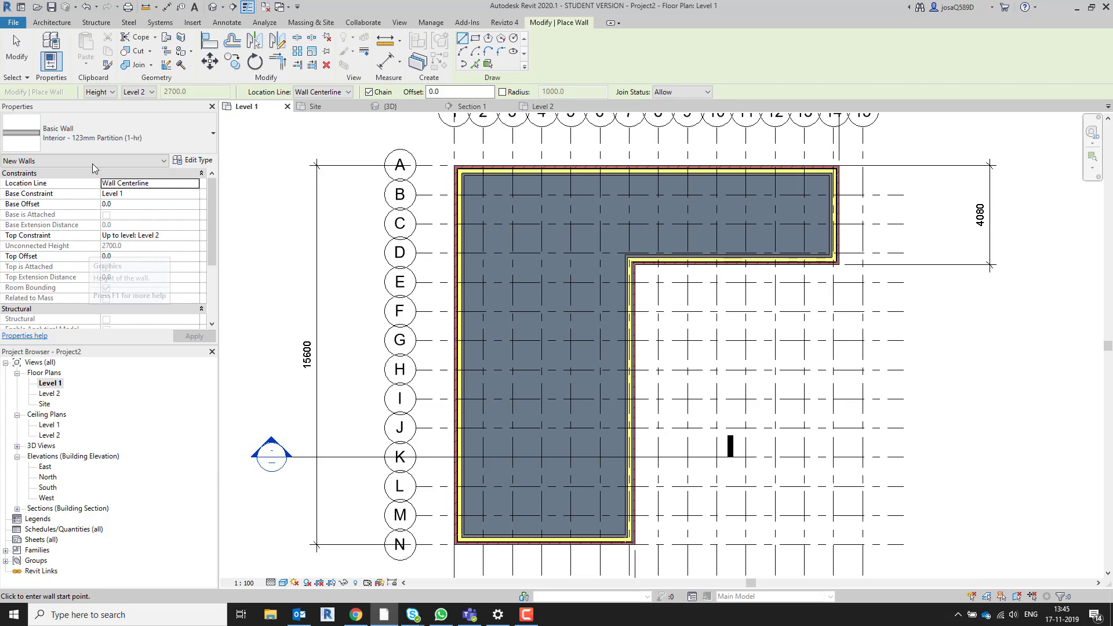
- In the partition type's structure, set the exterior-side Gypsum Wall Board layer's thickness to 12.5 mm
click(203, 162)
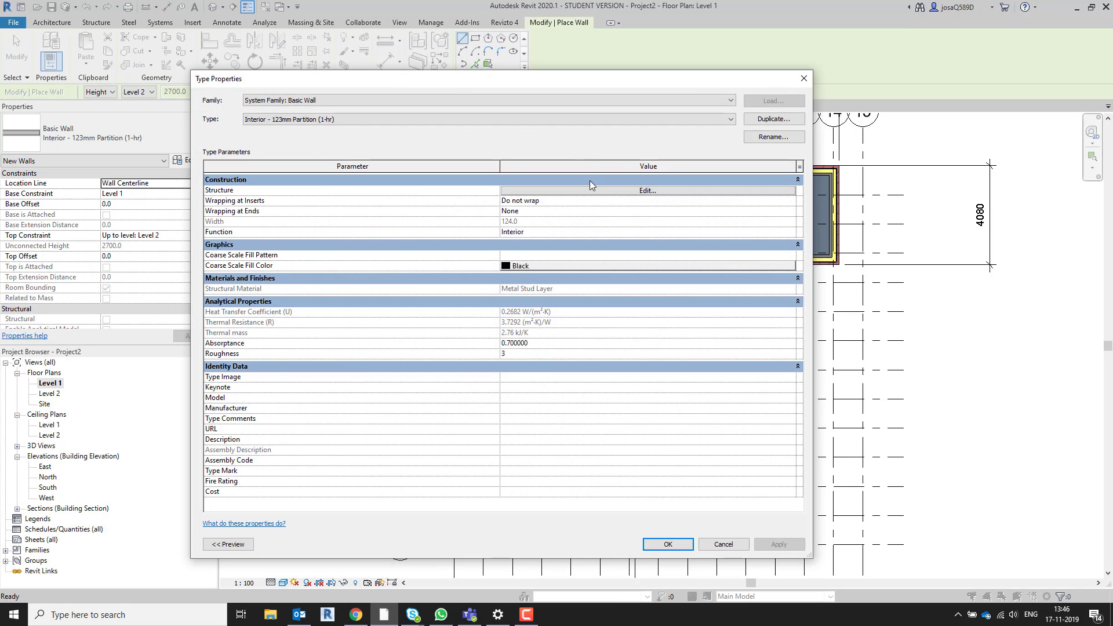
click(599, 191)
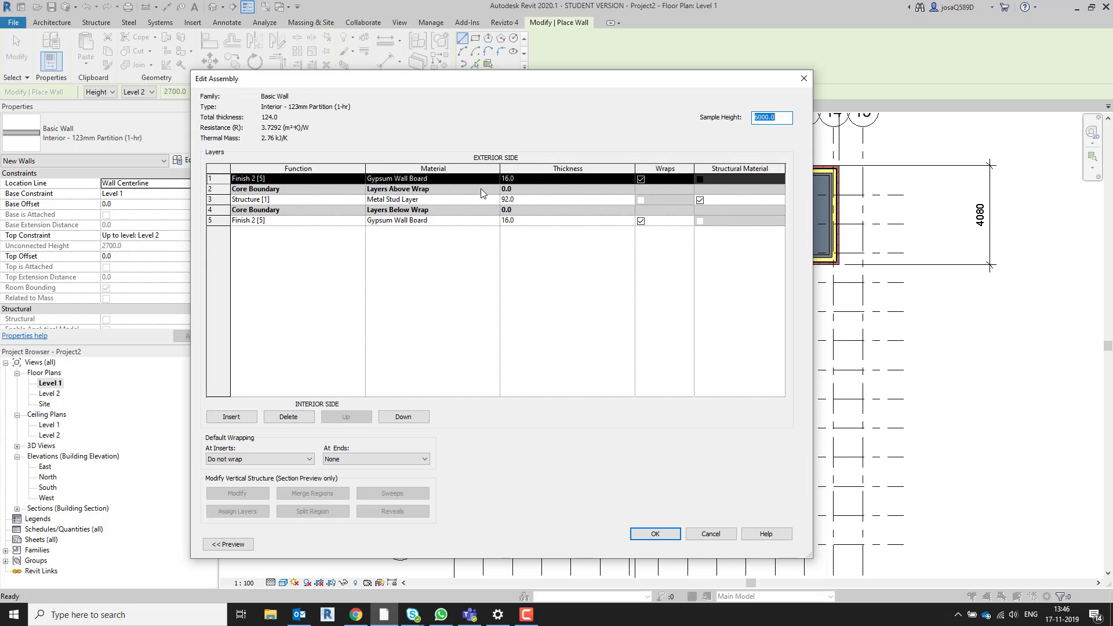
click(510, 181)
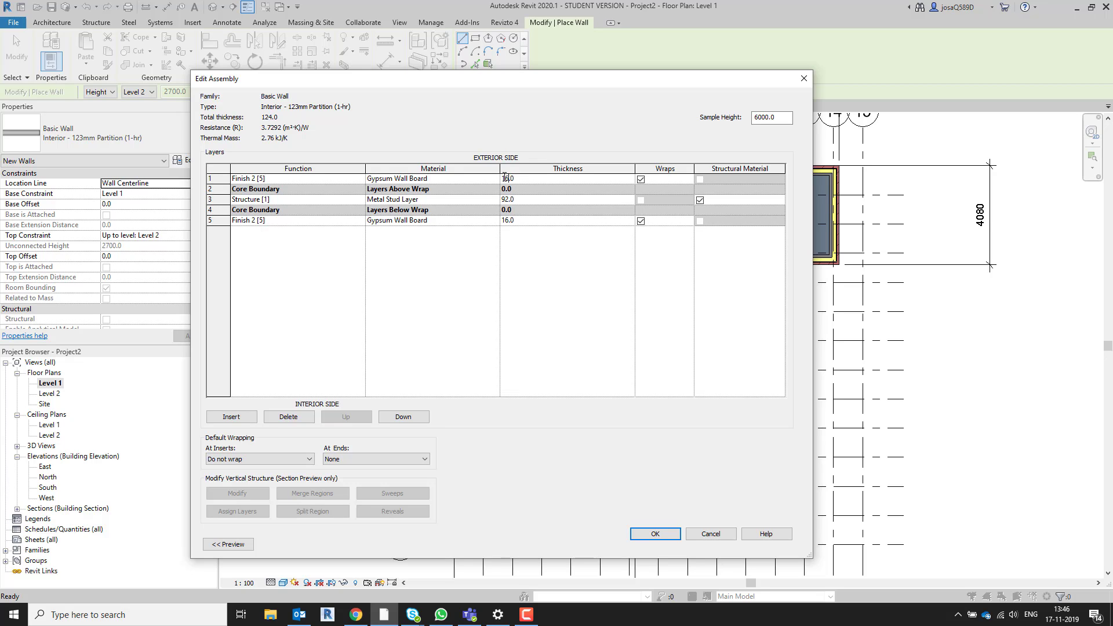
drag(509, 179, 505, 179)
text(2)
key(Return)
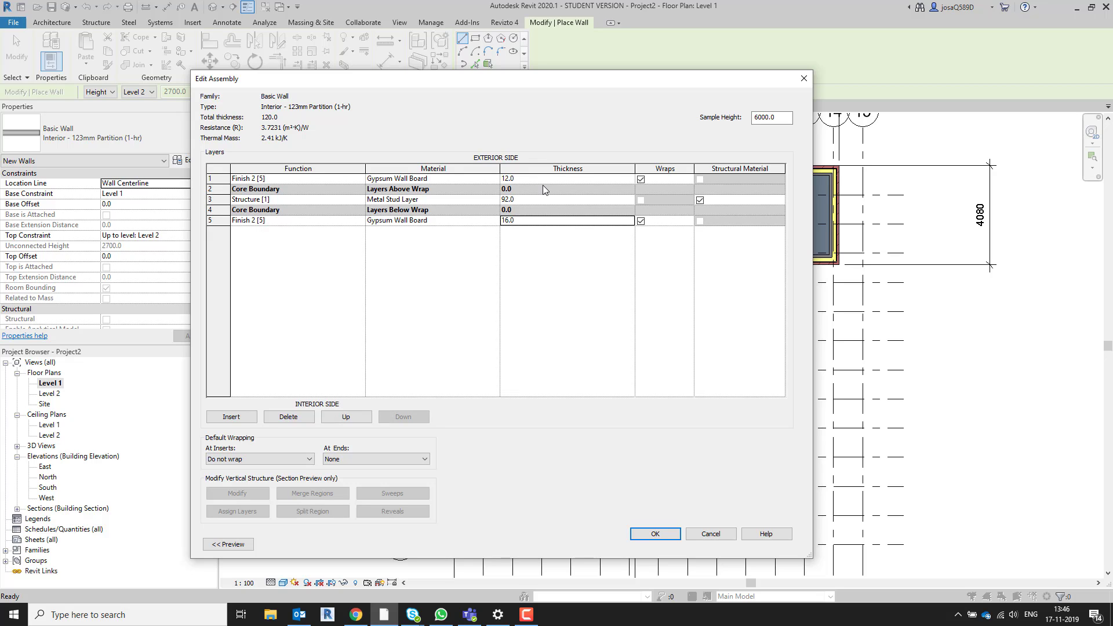
click(543, 179)
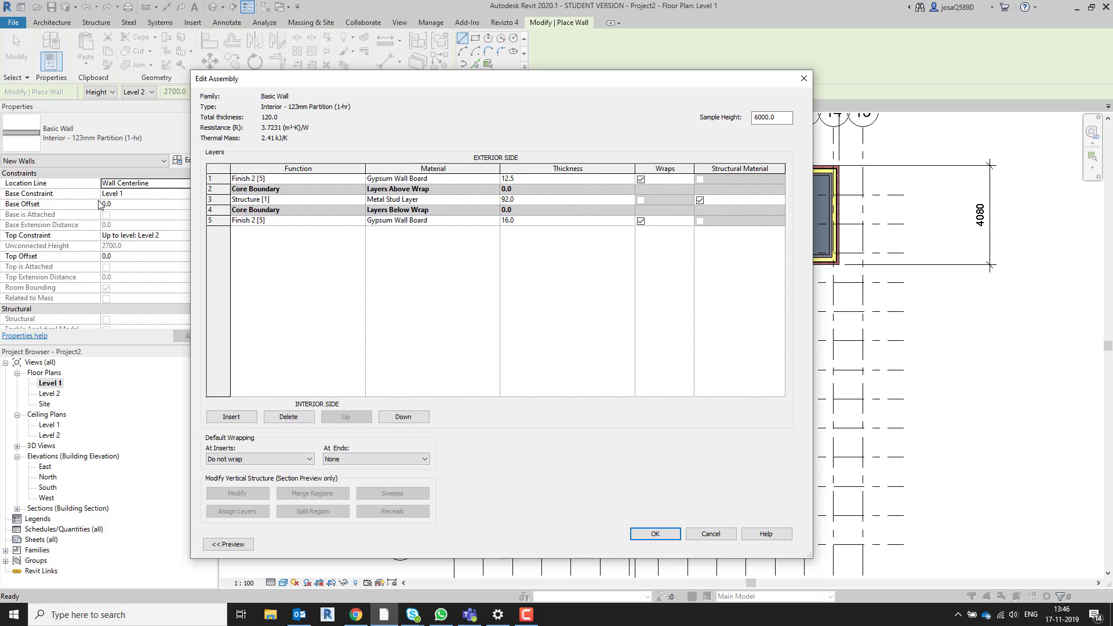
- Insert a new layer on the exterior side of the partition and set its function to Finish 2 [5]
click(221, 178)
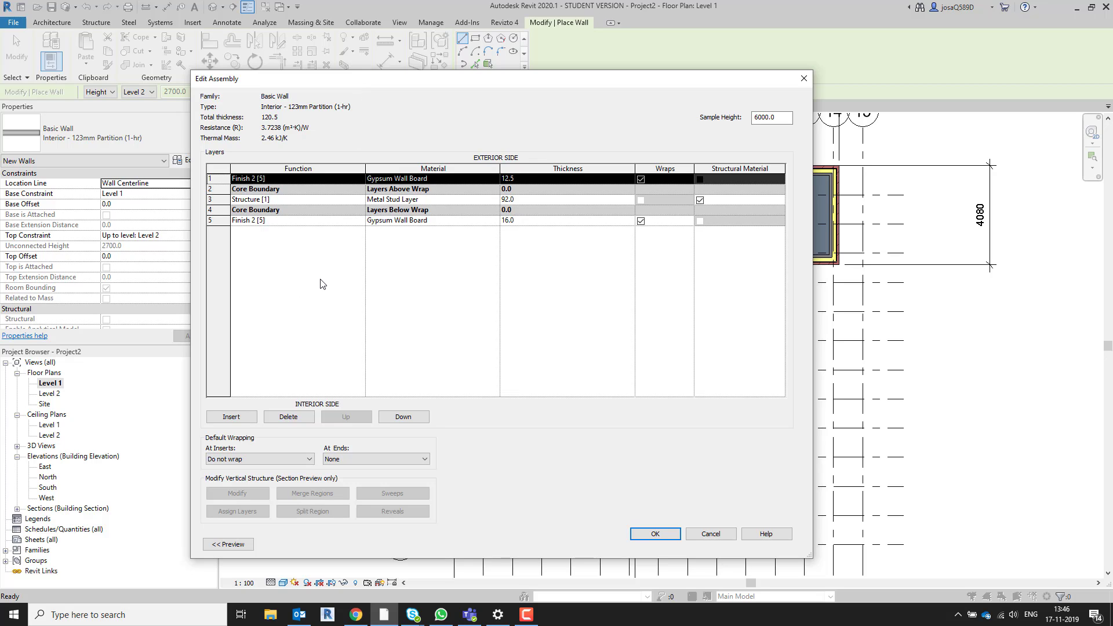
click(235, 416)
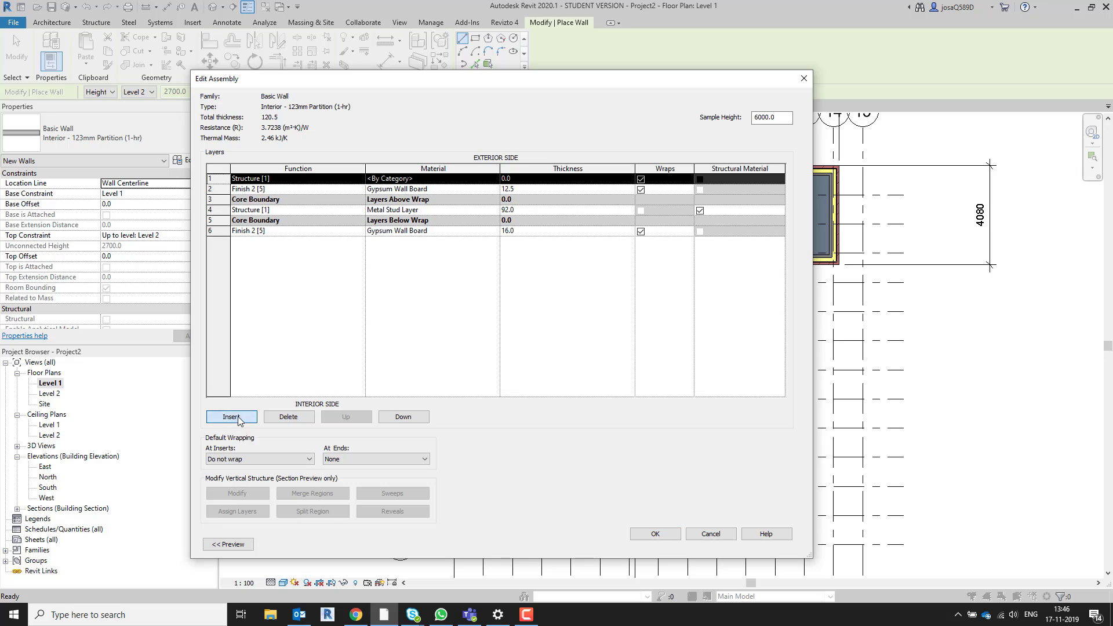
click(362, 179)
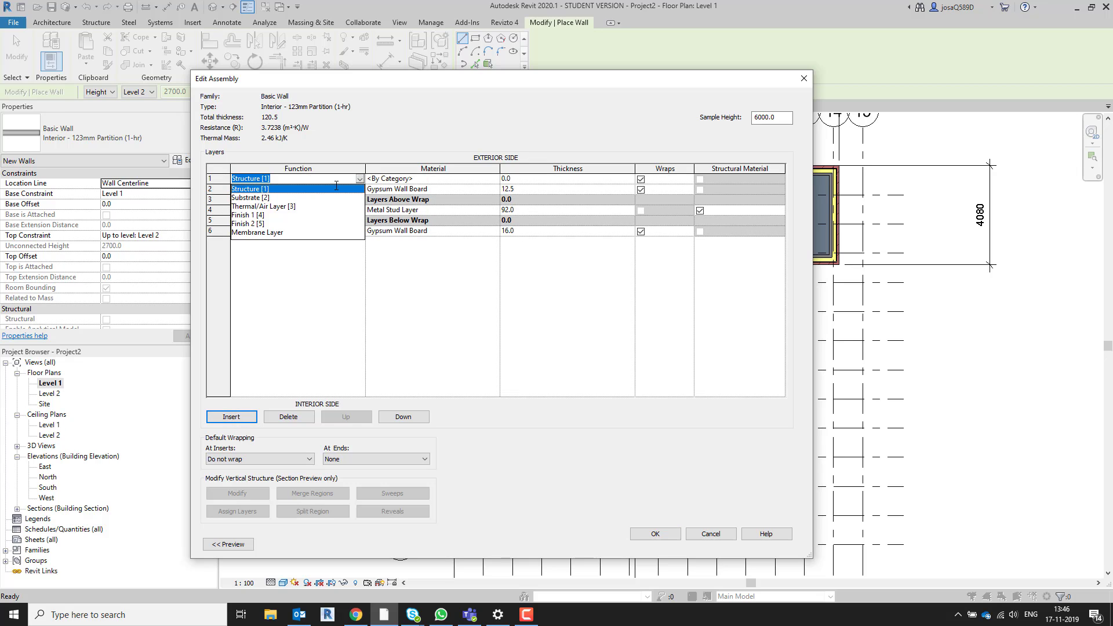
click(255, 224)
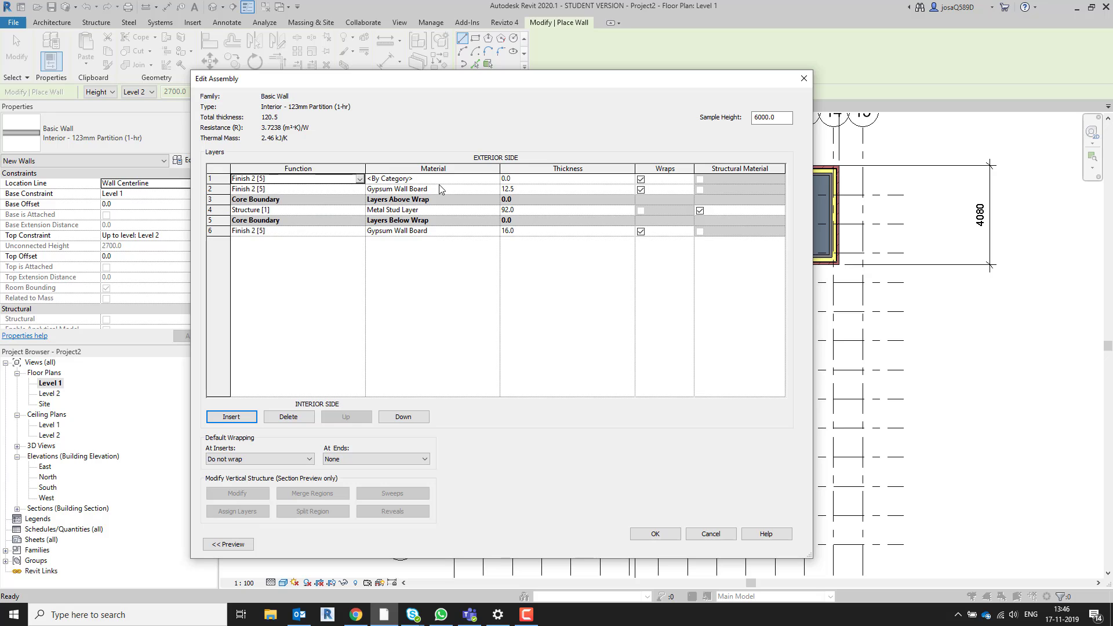
- Assign Gypsum Wall Board to the new exterior-side finish layer and set its thickness to 12.5 mm
click(495, 179)
click(495, 179)
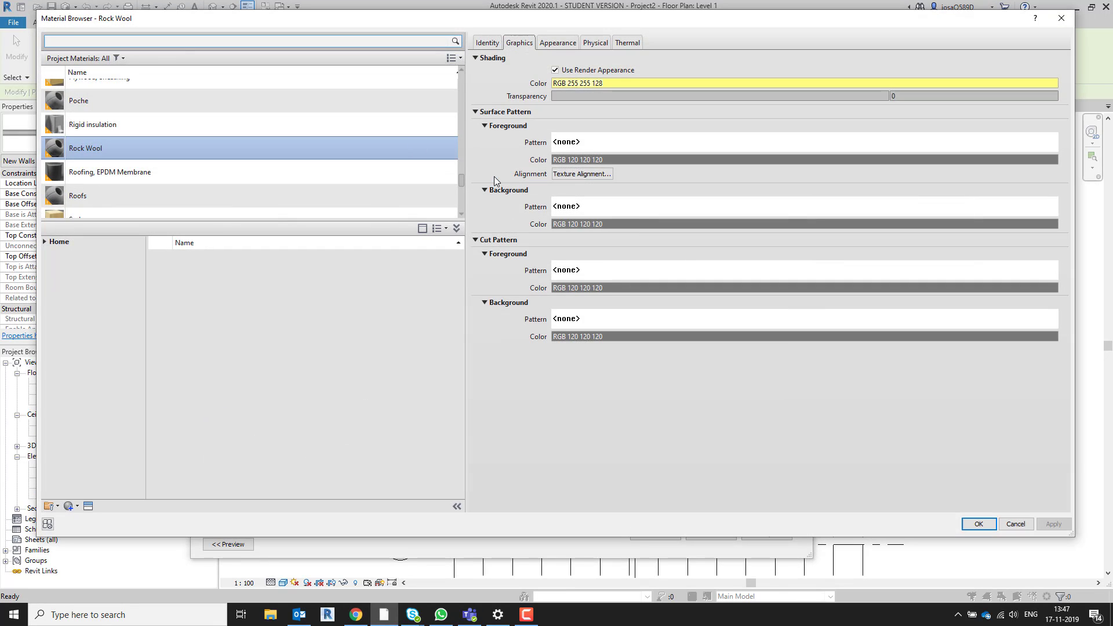
click(194, 43)
text(gyp)
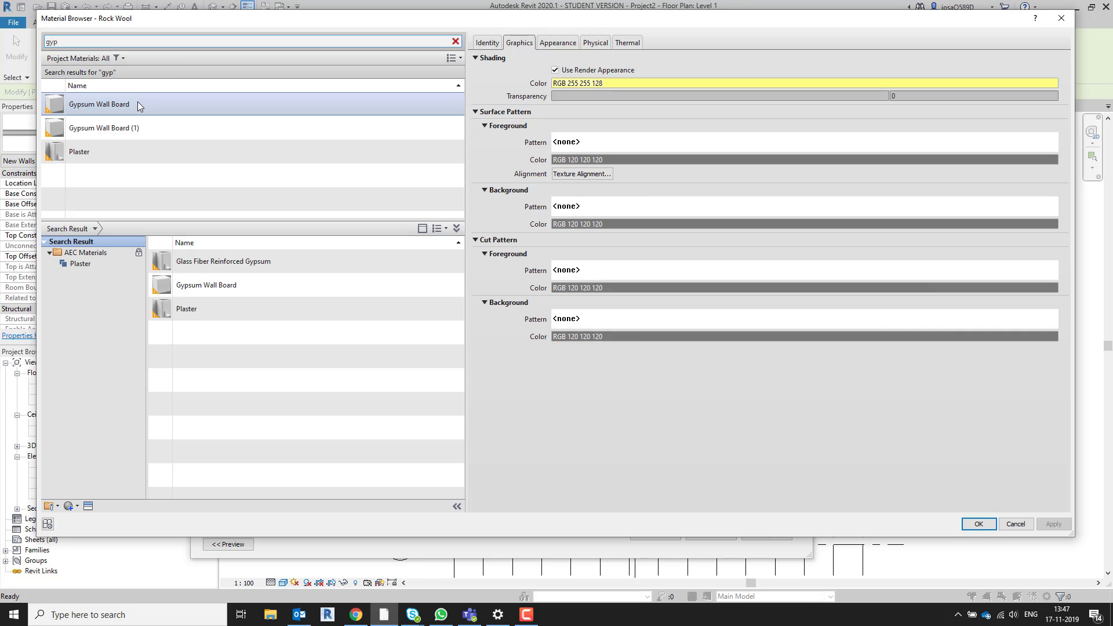
click(138, 104)
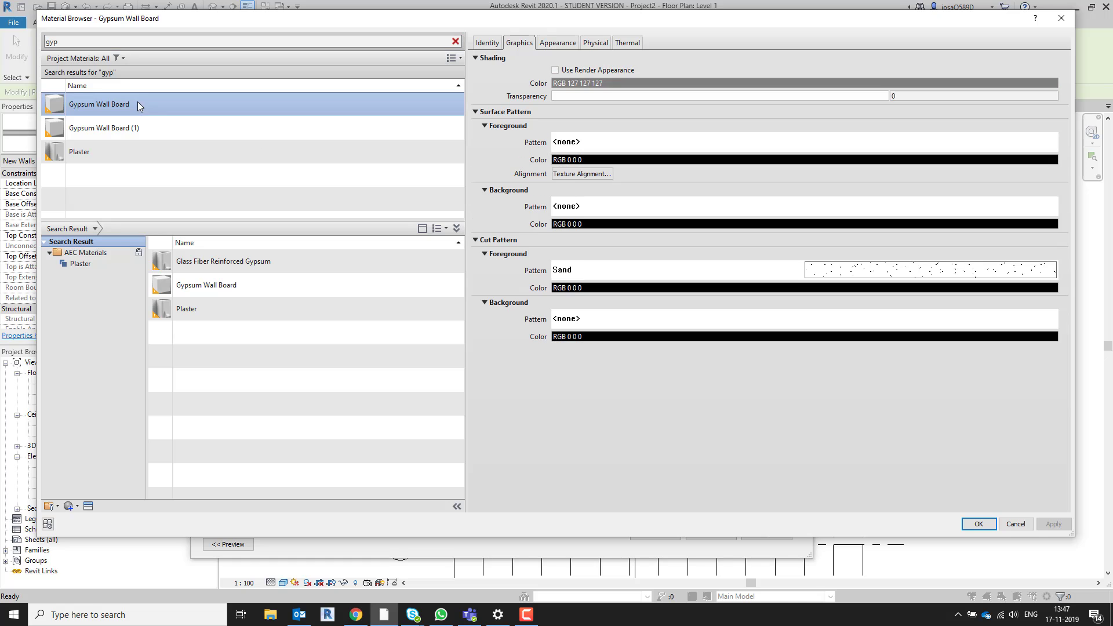
click(979, 524)
click(542, 180)
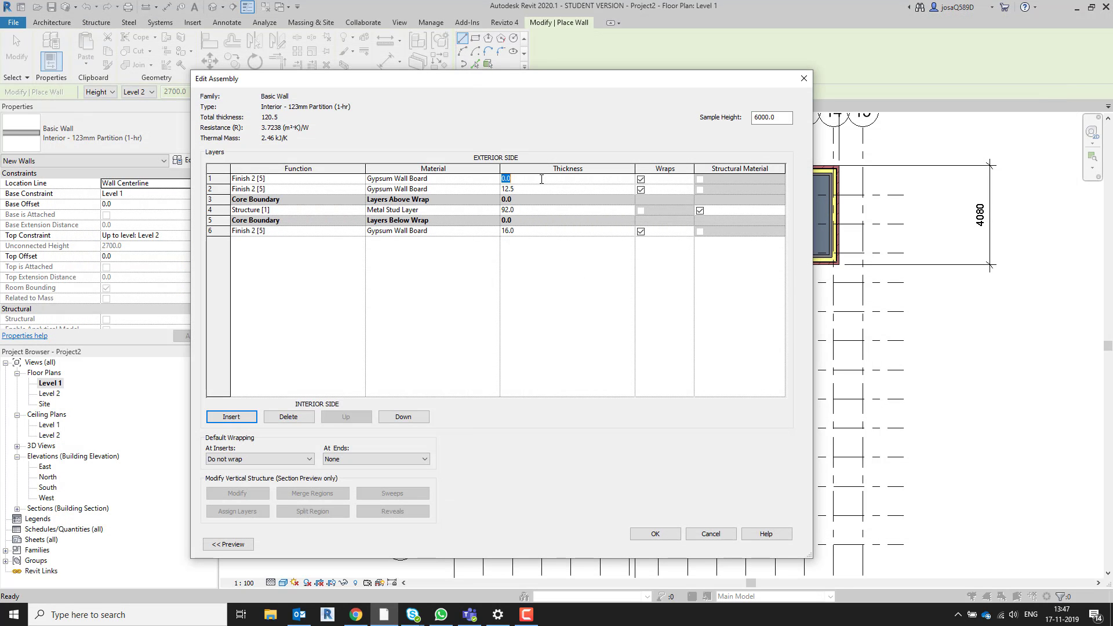
text(12.5)
- Insert a new layer just inside the interior core boundary and set its function to Finish 2 [5]
click(222, 234)
click(247, 419)
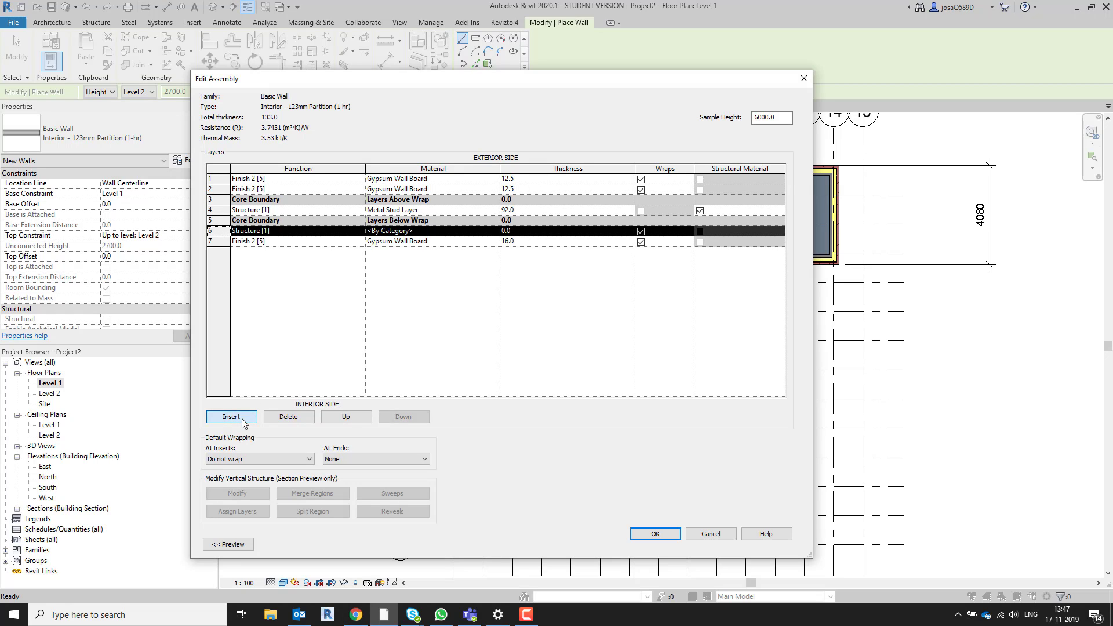
click(359, 231)
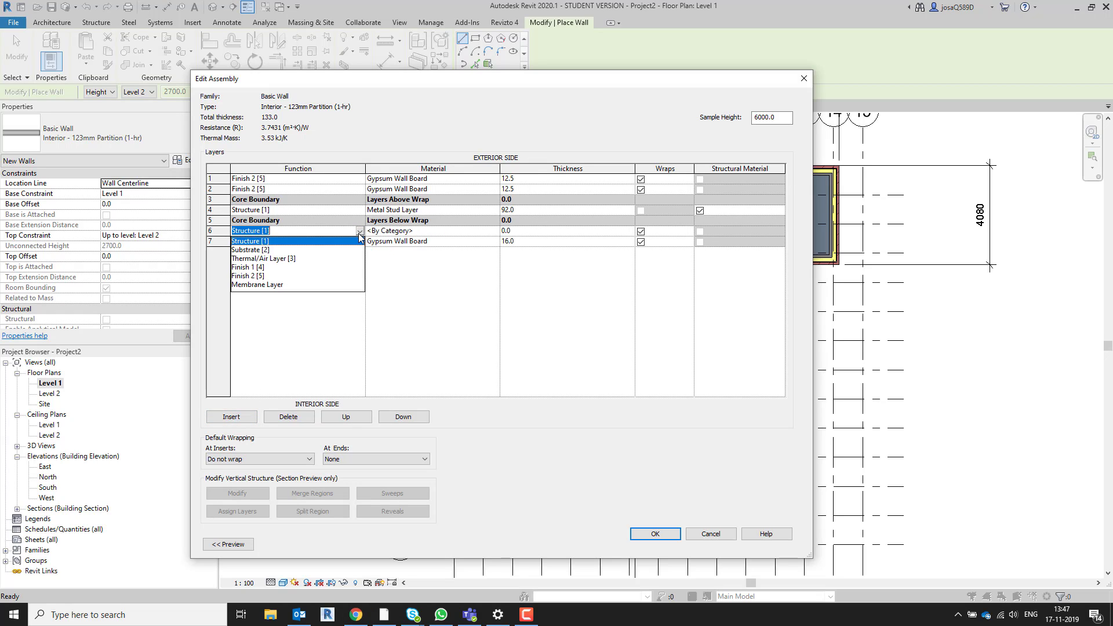
click(258, 276)
- Assign Gypsum Wall Board to the new interior-side layer and set its thickness to 12.5 mm
click(494, 232)
click(497, 233)
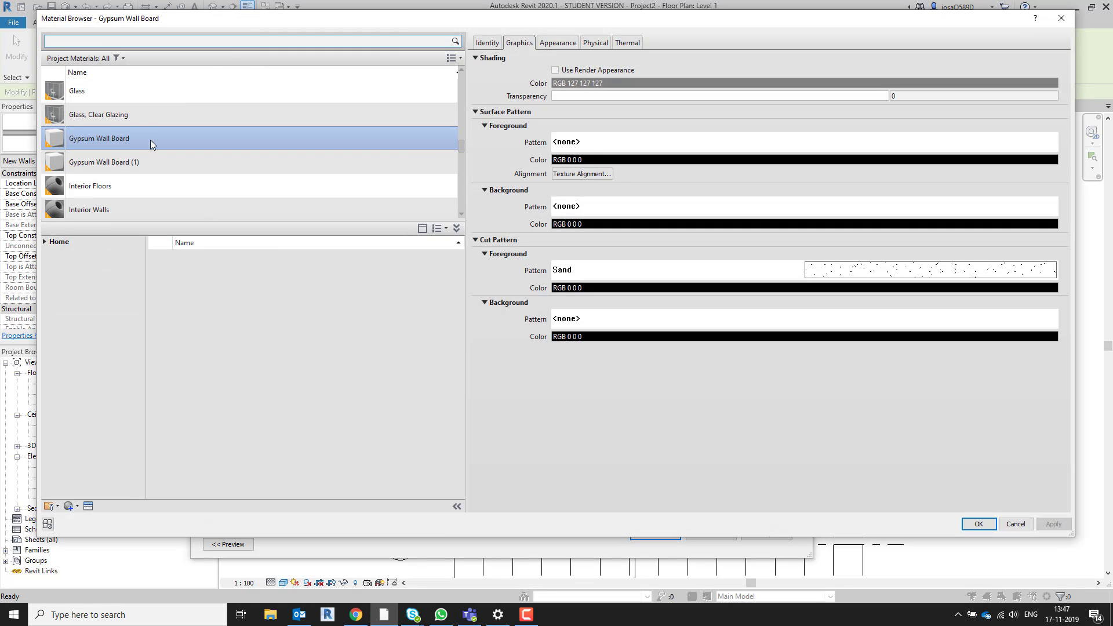
double_click(151, 141)
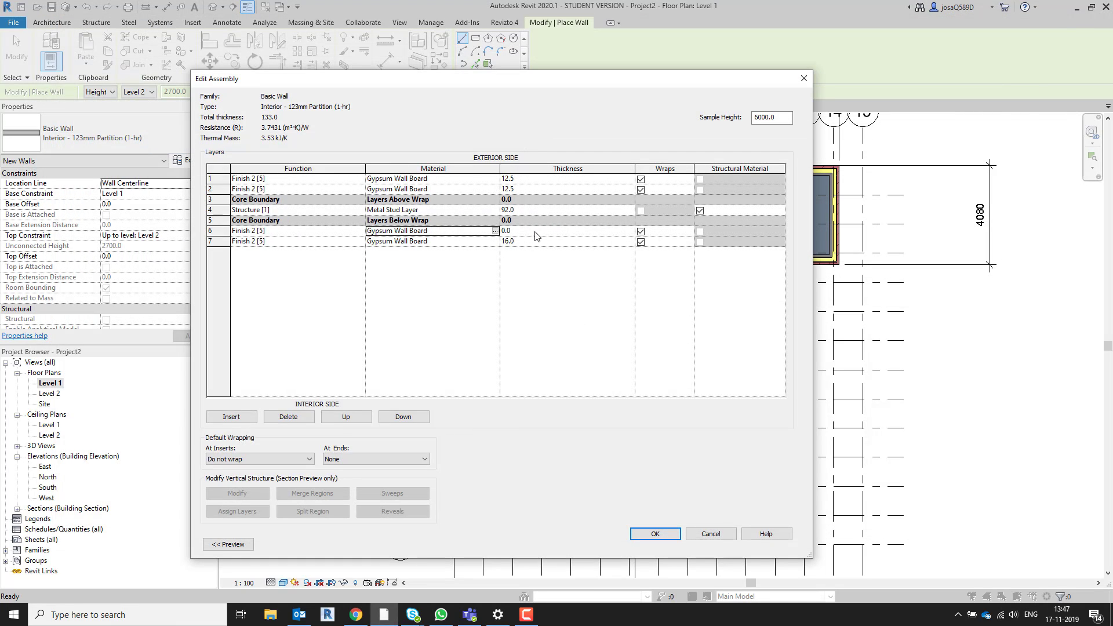
click(536, 233)
text(12.5)
- Set the innermost Gypsum Wall Board layer to 12.5 mm and the Metal Stud Layer to 70 mm, and accept the assembly
click(546, 242)
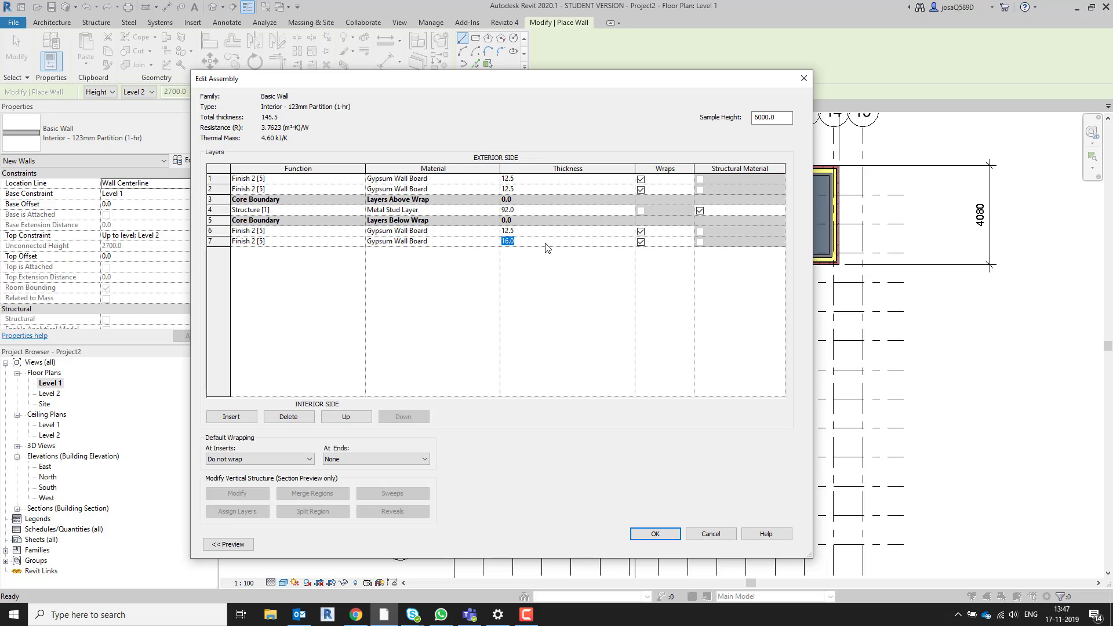
text(12.5)
click(555, 303)
click(526, 211)
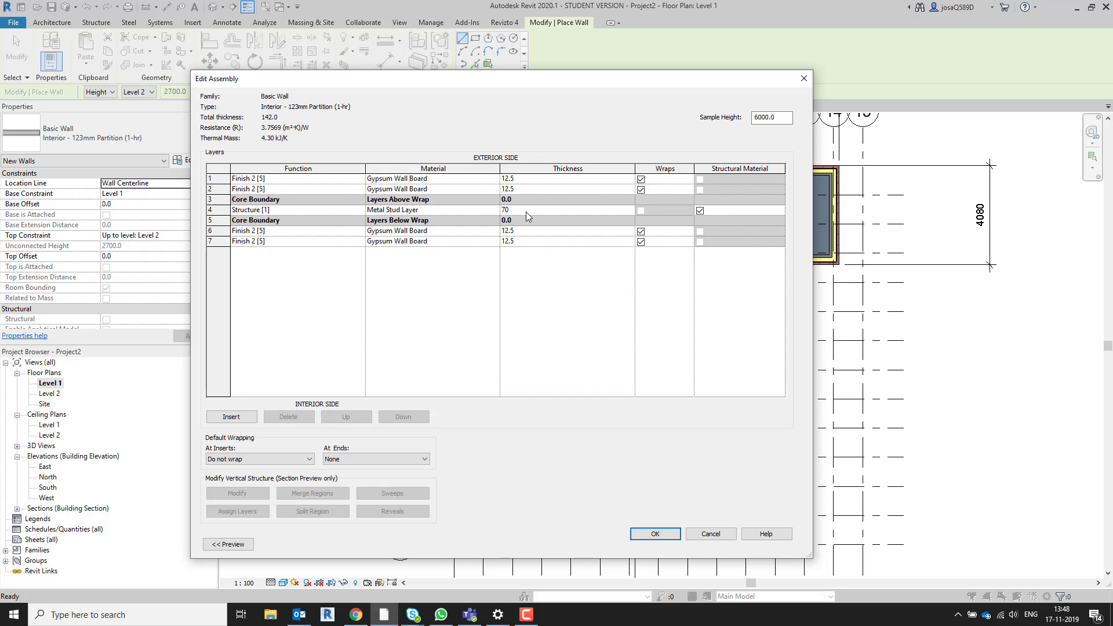
click(555, 322)
click(656, 534)
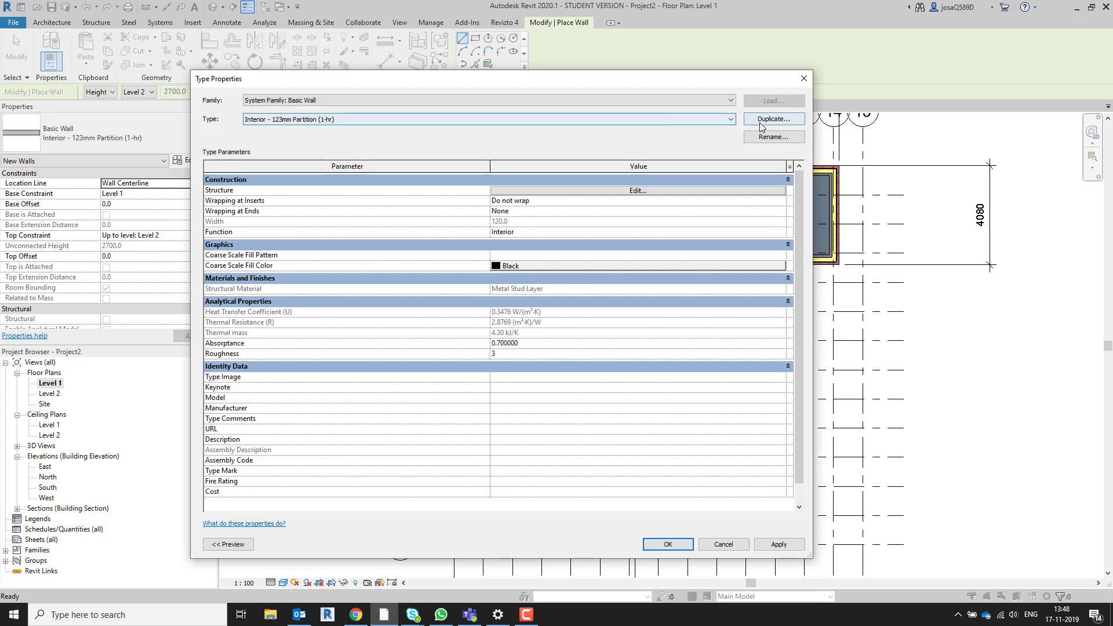
- Rename the partition wall type as G1_JS_InteriorWall - 120mm and accept the type properties
click(773, 137)
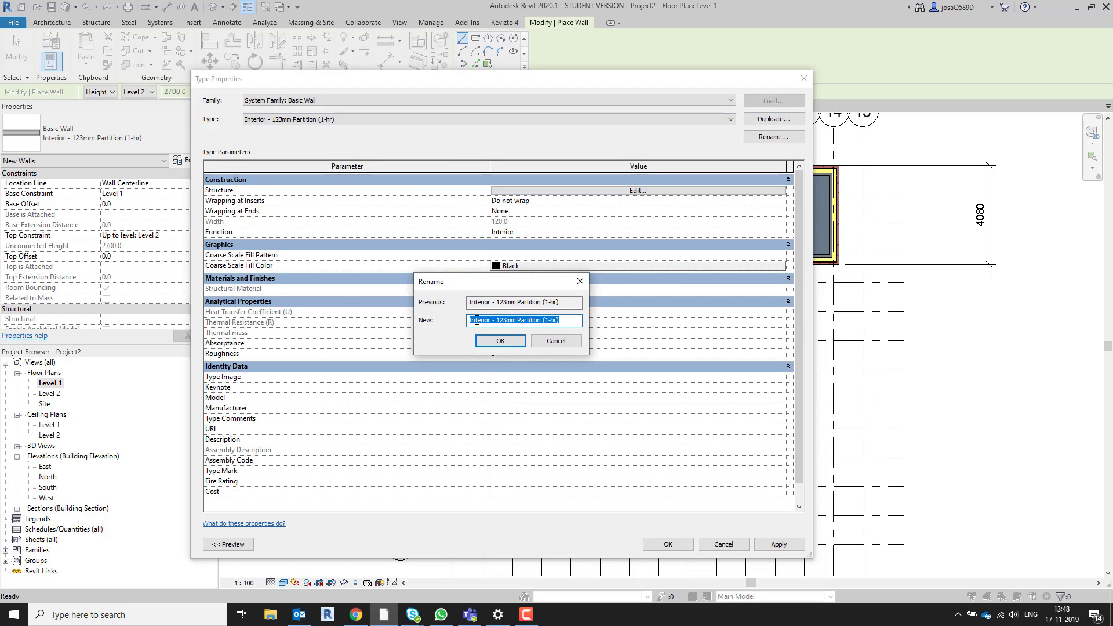
click(489, 320)
text(Wall)
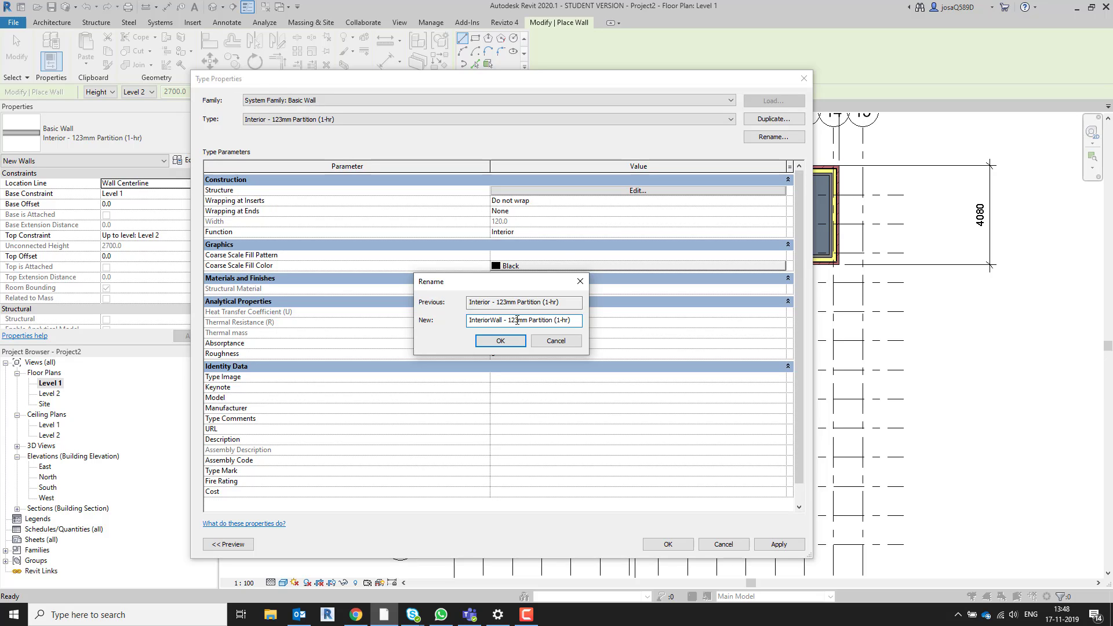
drag(515, 320, 519, 321)
drag(528, 321, 576, 321)
key(BackSpace)
click(501, 341)
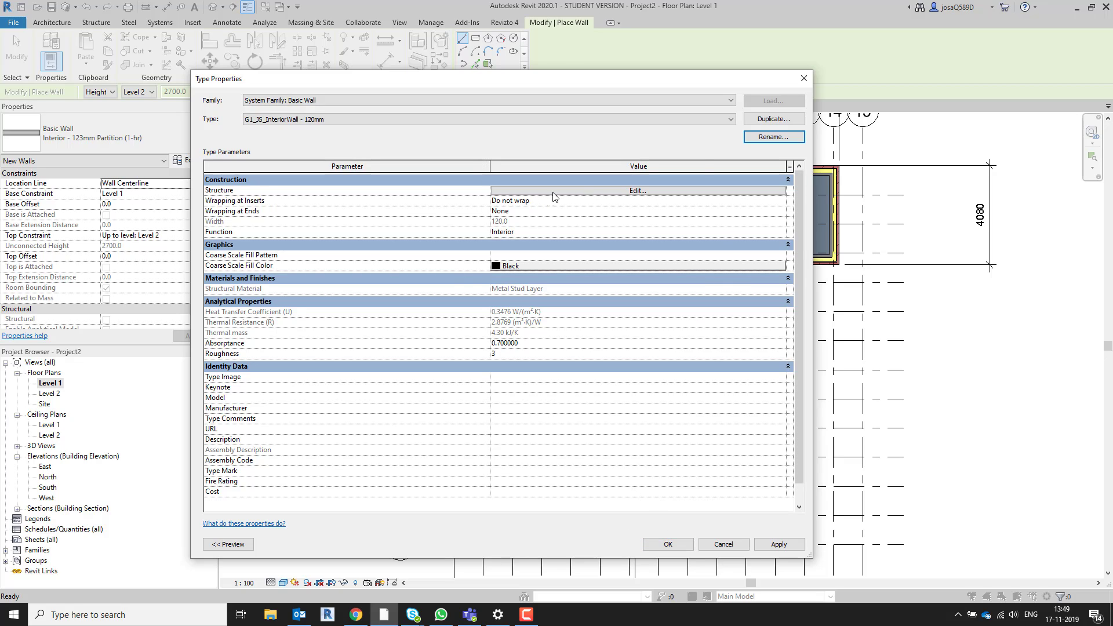
click(669, 545)
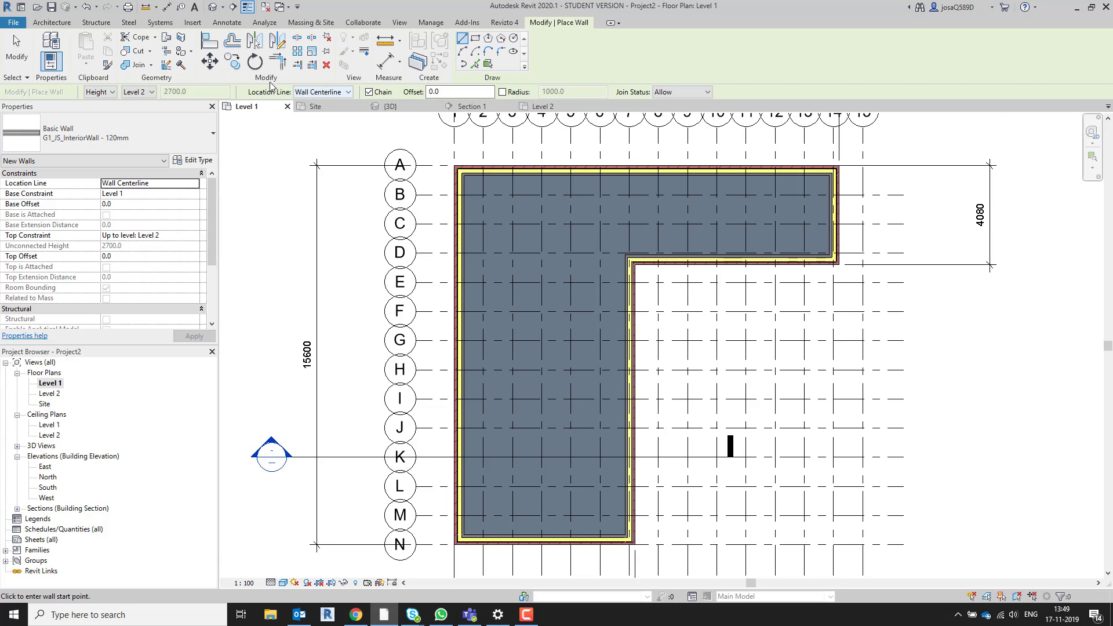
- Draw interior walls from the exterior wall just below its inner corner west to grid 3, and down that grid to grid J
scroll(638, 249, up, 5)
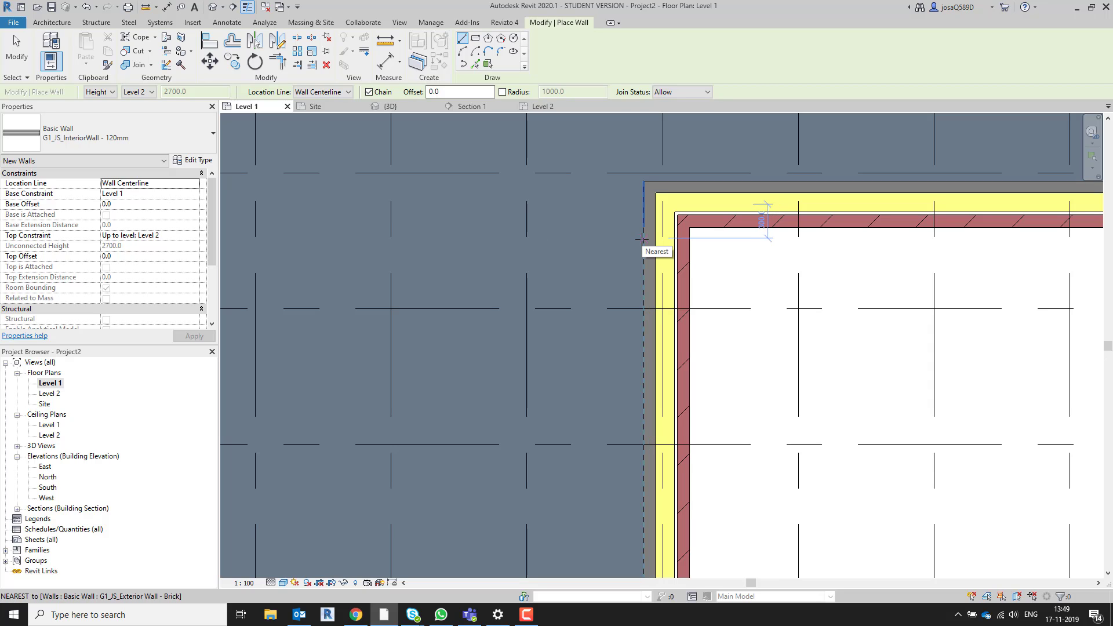
click(642, 239)
scroll(510, 243, down, 3)
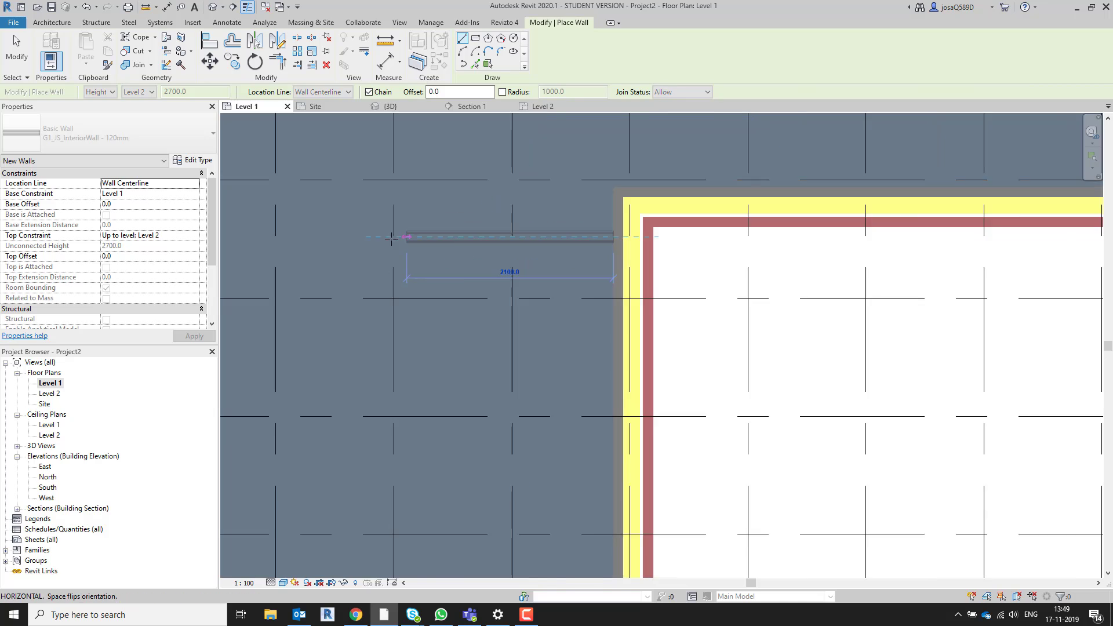
scroll(631, 233, down, 1)
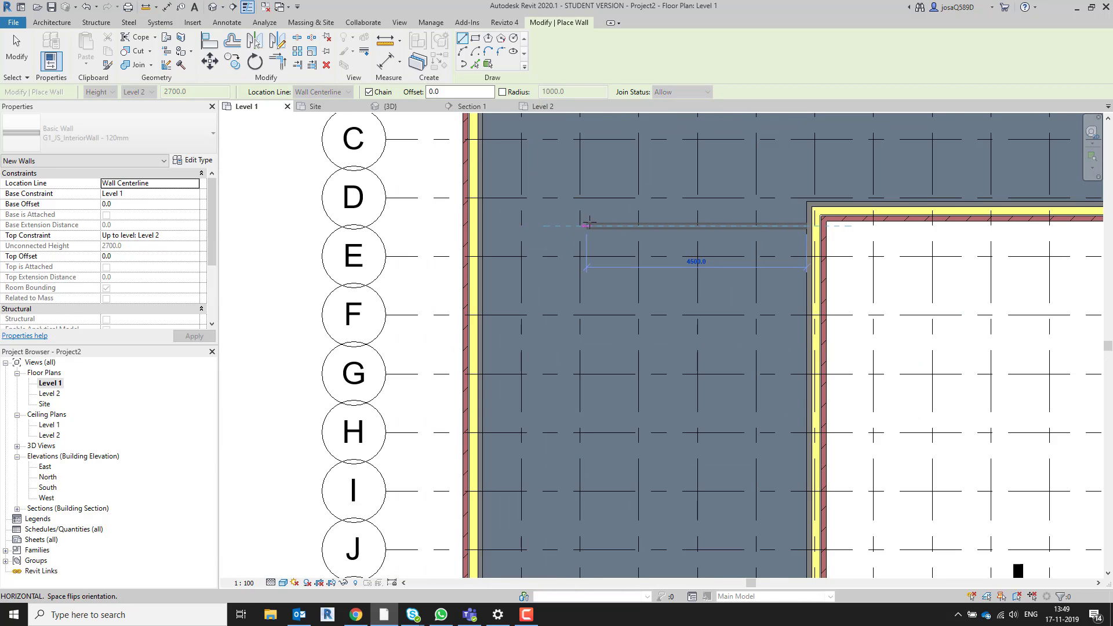
middle_drag(582, 439, 550, 204)
click(547, 314)
key(Escape)
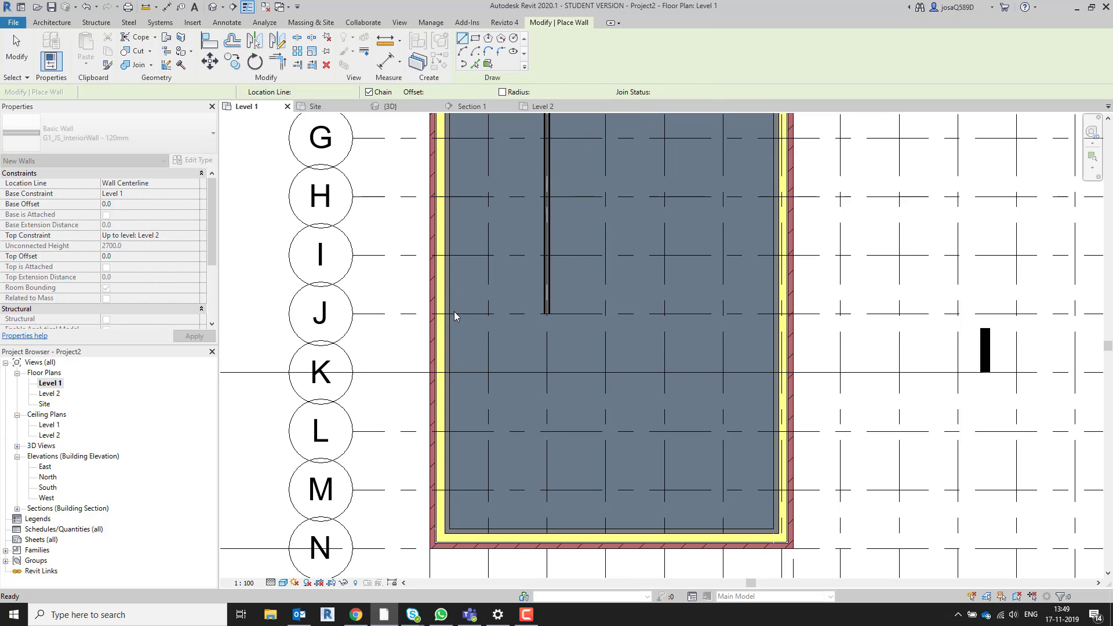
- Draw an interior wall along grid J between the inner faces of the west and east exterior walls
click(450, 313)
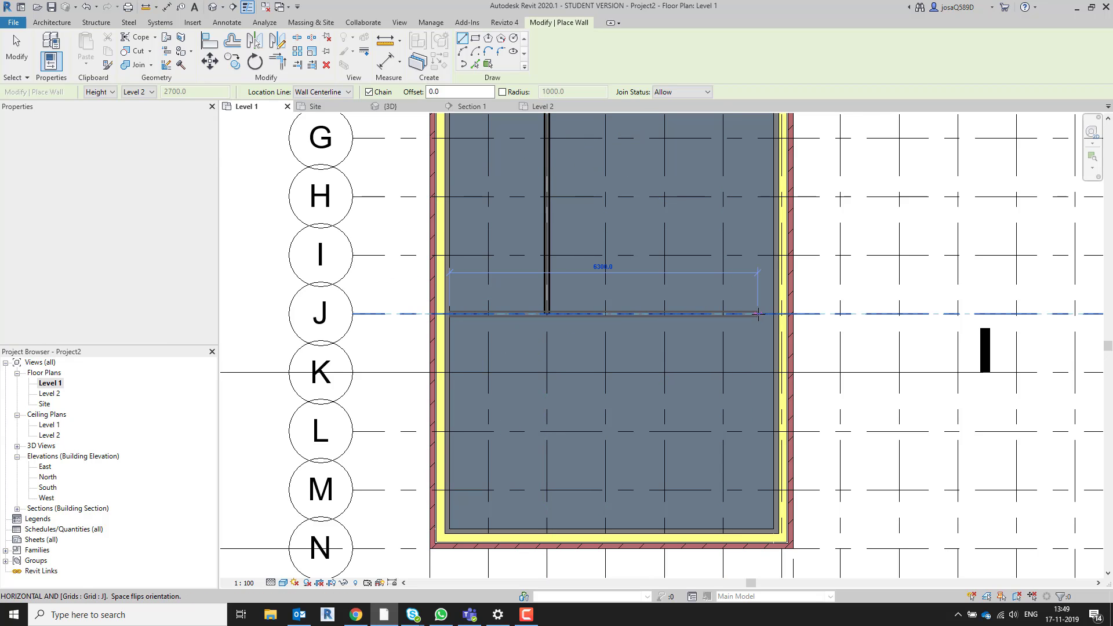
click(773, 314)
key(Escape)
- Draw an interior wall along grid G from the grid 3 partition to the east exterior wall, and finish placing walls
middle_drag(646, 174, 652, 304)
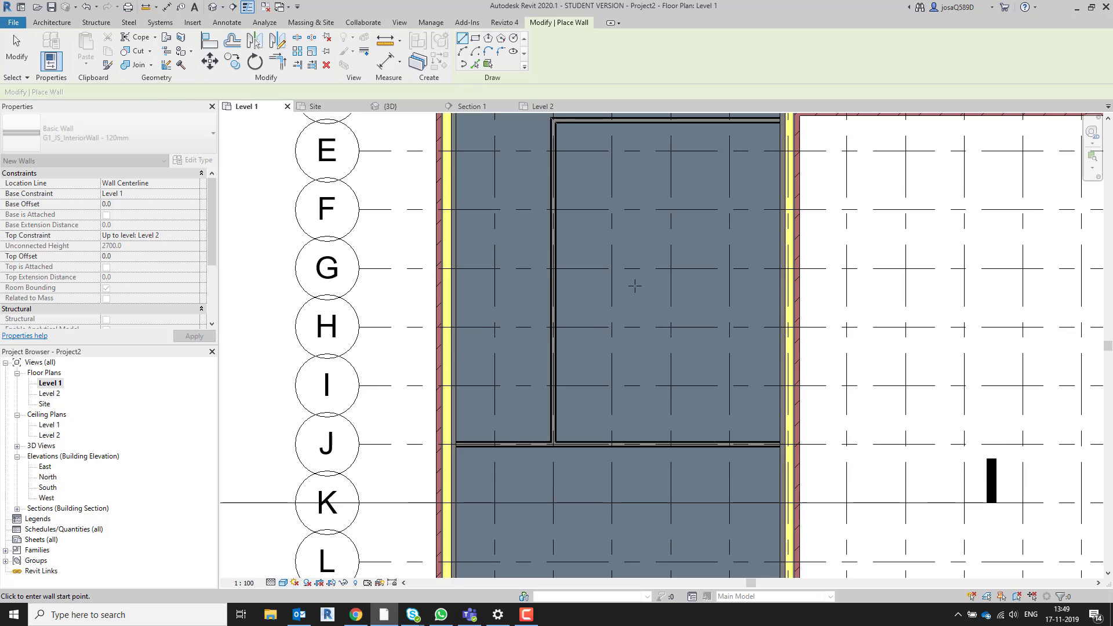
click(556, 268)
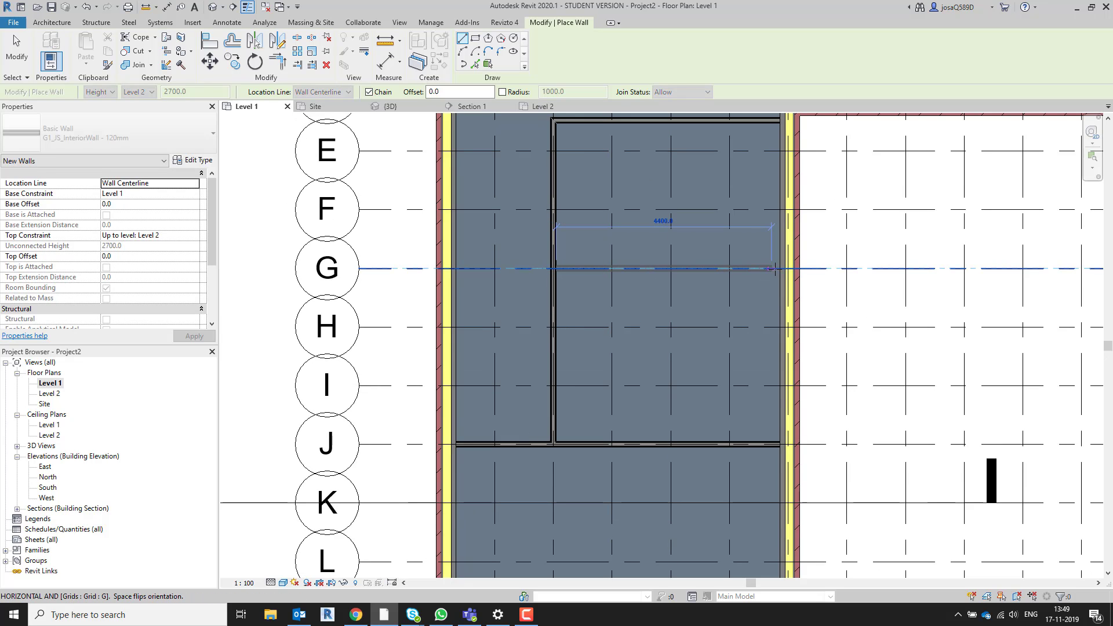
click(780, 268)
key(Escape)
scroll(688, 241, down, 4)
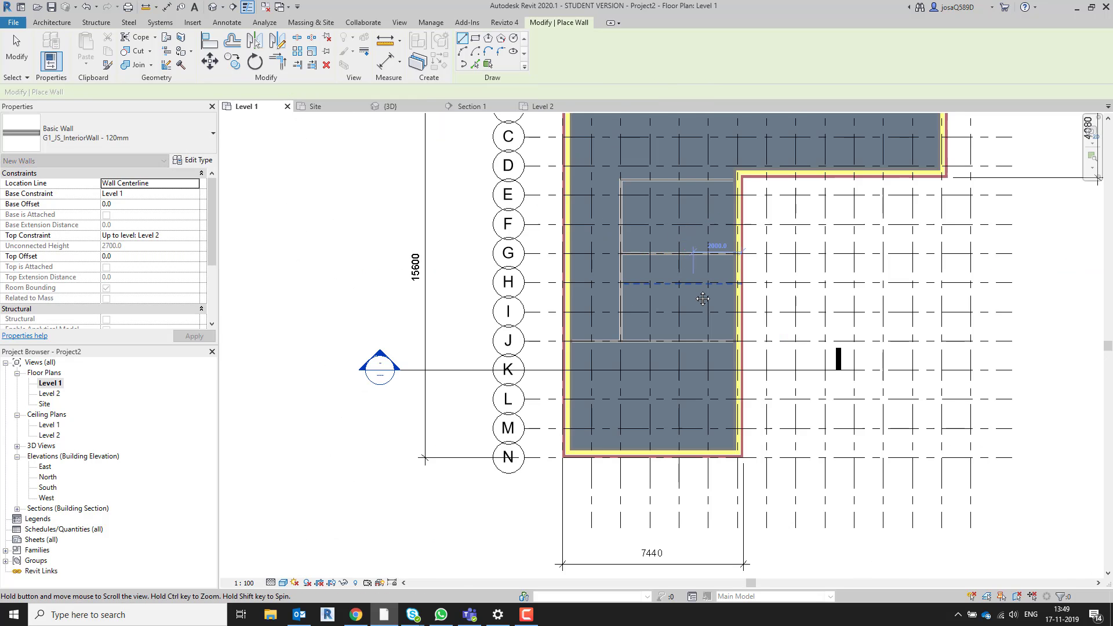
key(Escape)
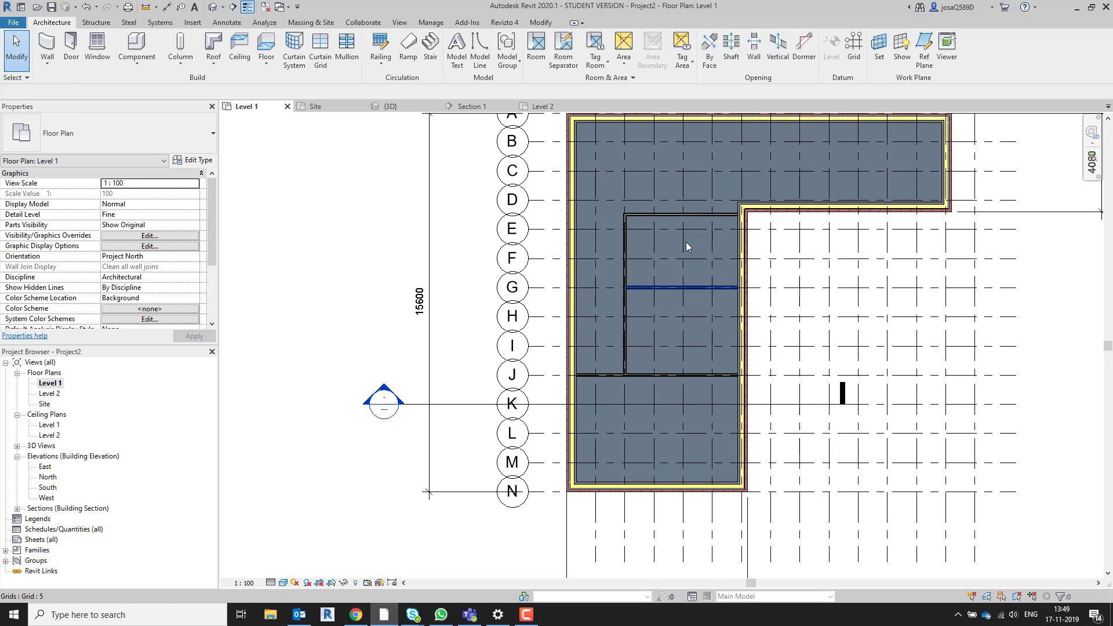
- Check the northernmost partition's position against the exterior wall's inner corner, and dismiss the save reminder without saving
scroll(652, 303, up, 2)
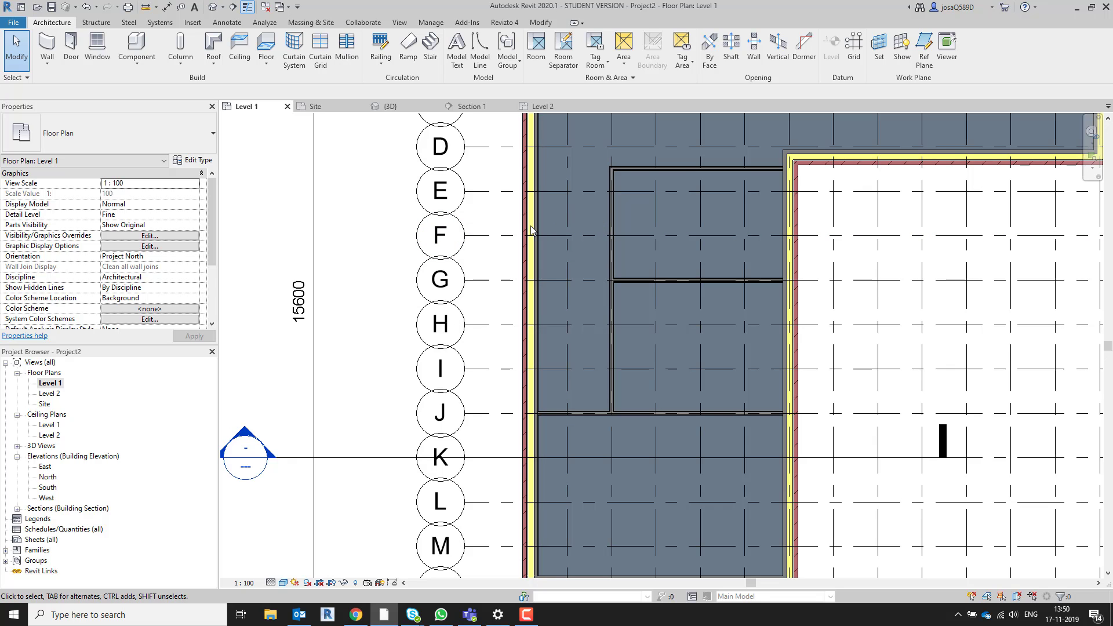
scroll(660, 232, down, 1)
scroll(661, 242, up, 4)
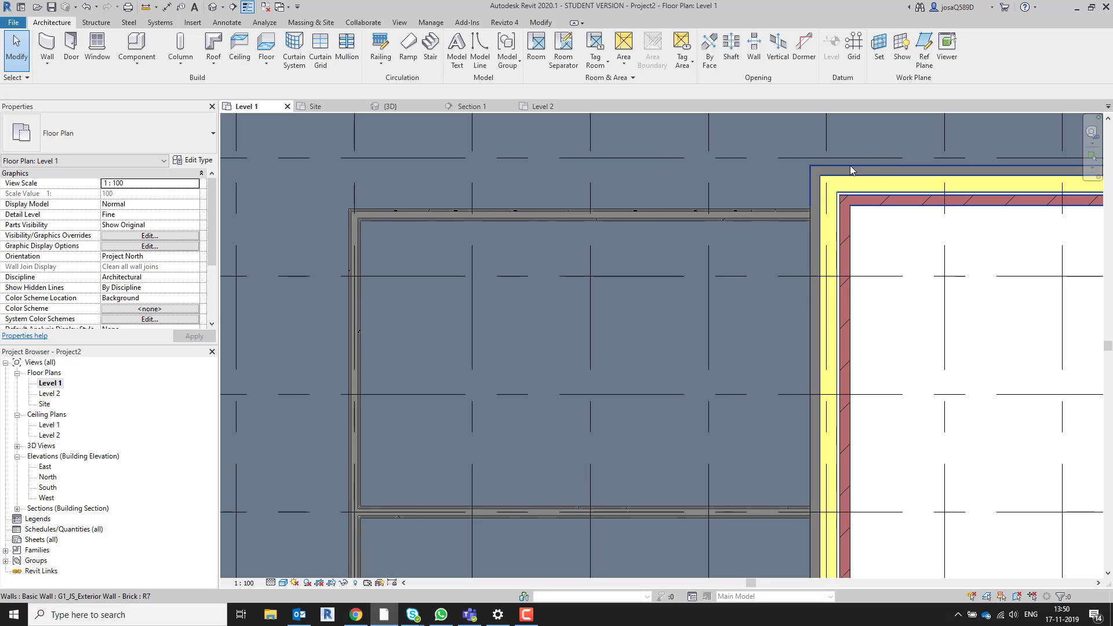
click(742, 215)
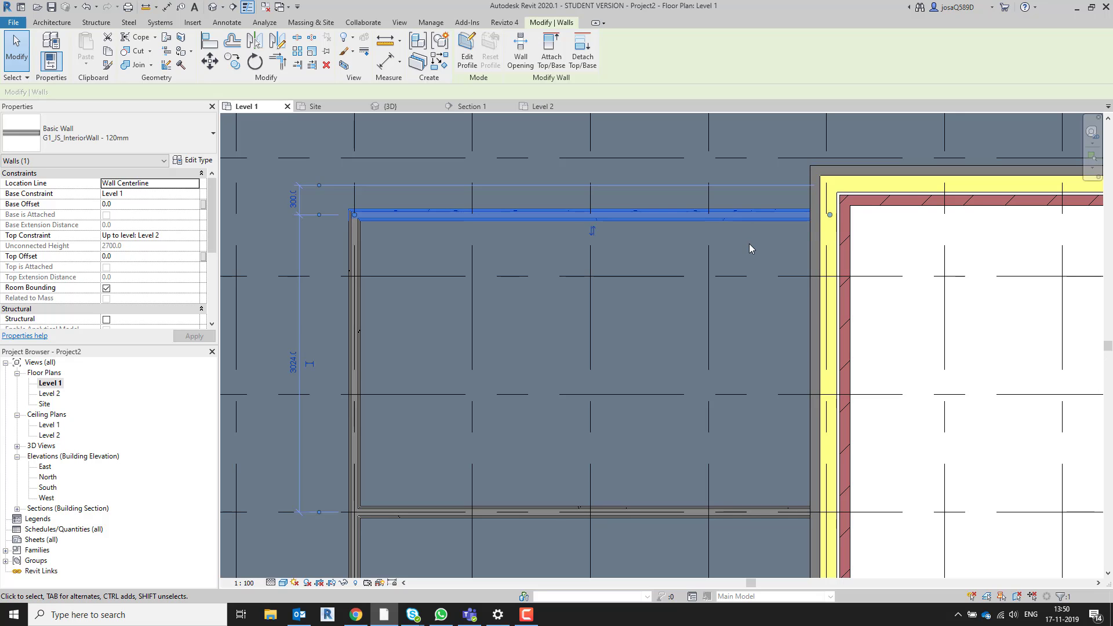
key(Escape)
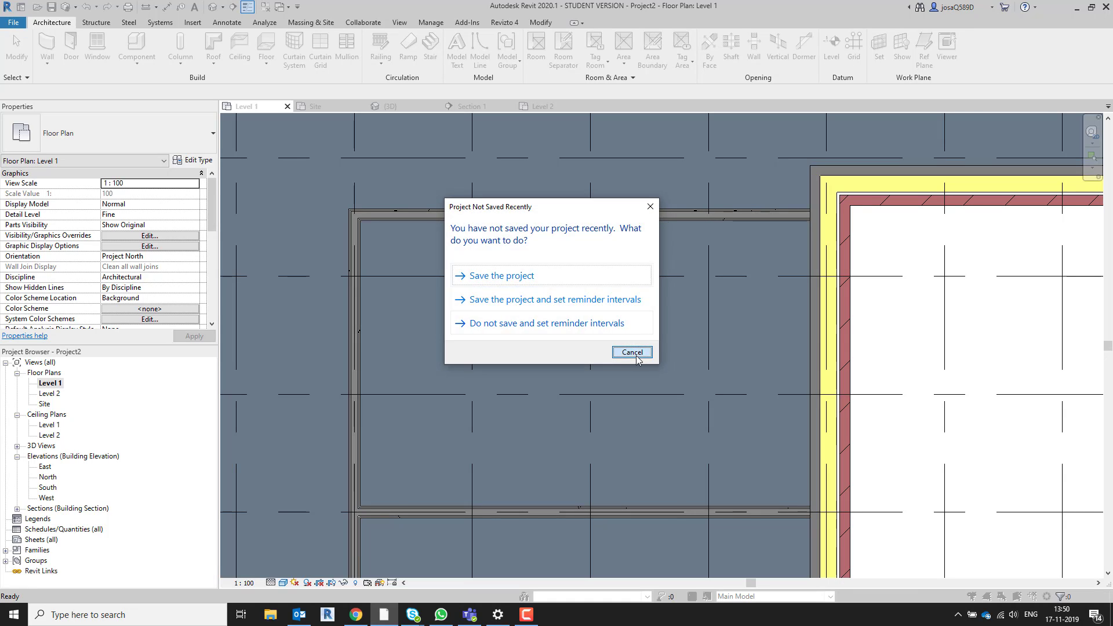
click(632, 352)
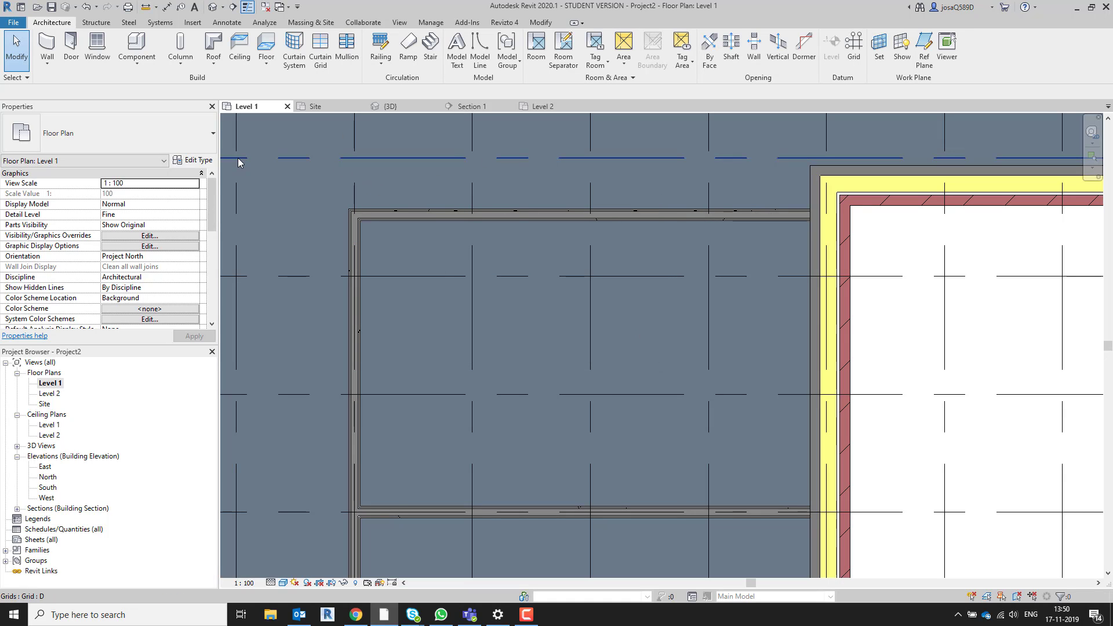
- Align the northernmost partition's upper face with the inner face of the exterior wall near grid D, and lock the alignment
click(540, 22)
click(209, 40)
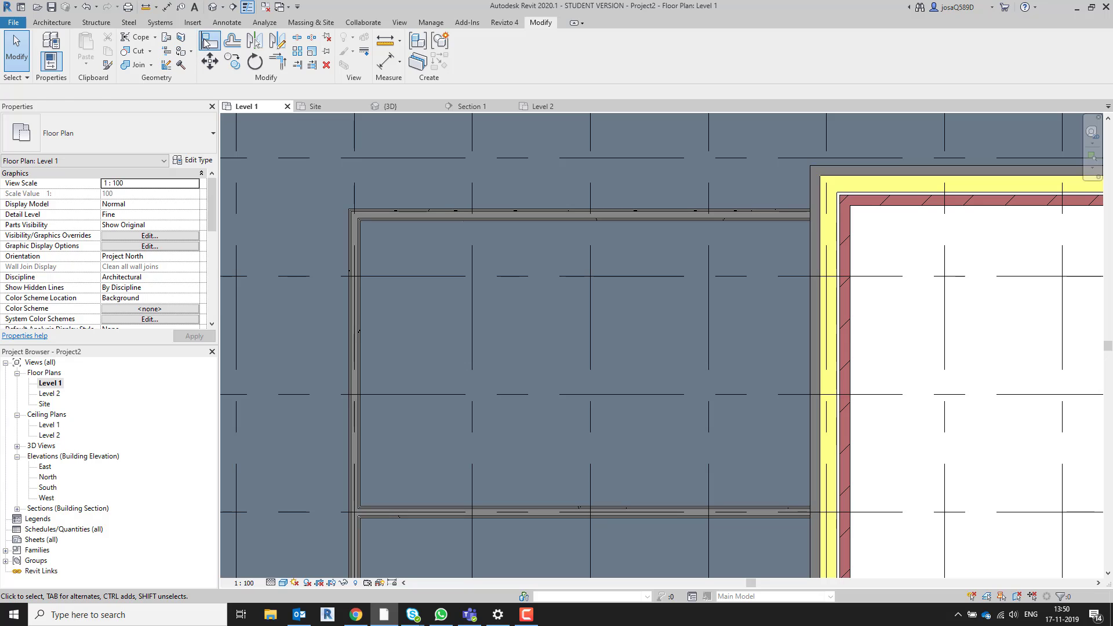
click(871, 163)
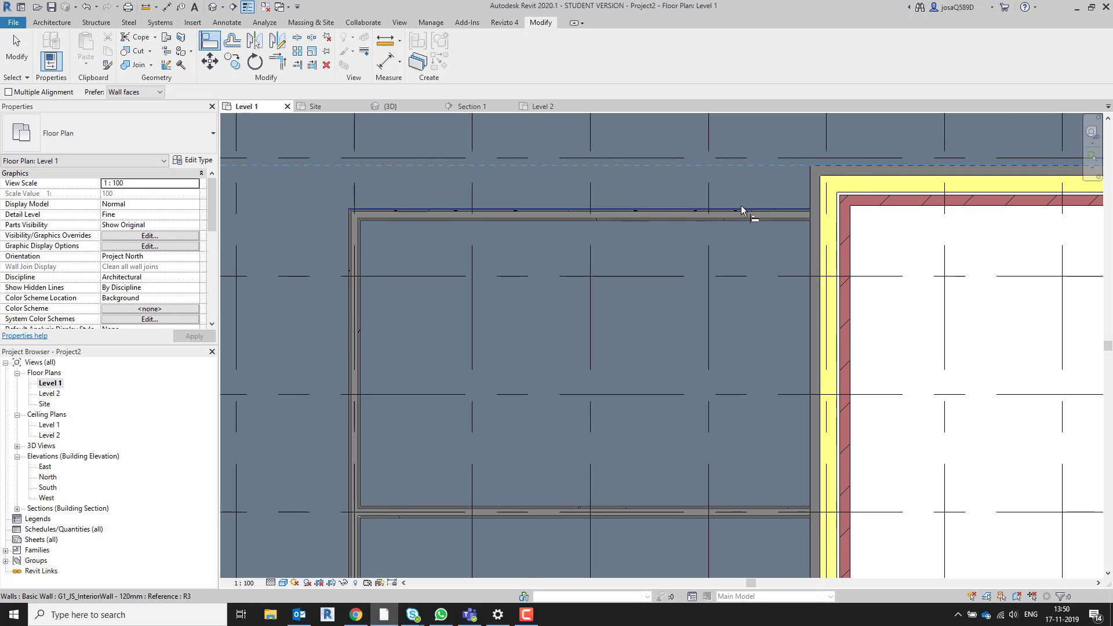
click(741, 207)
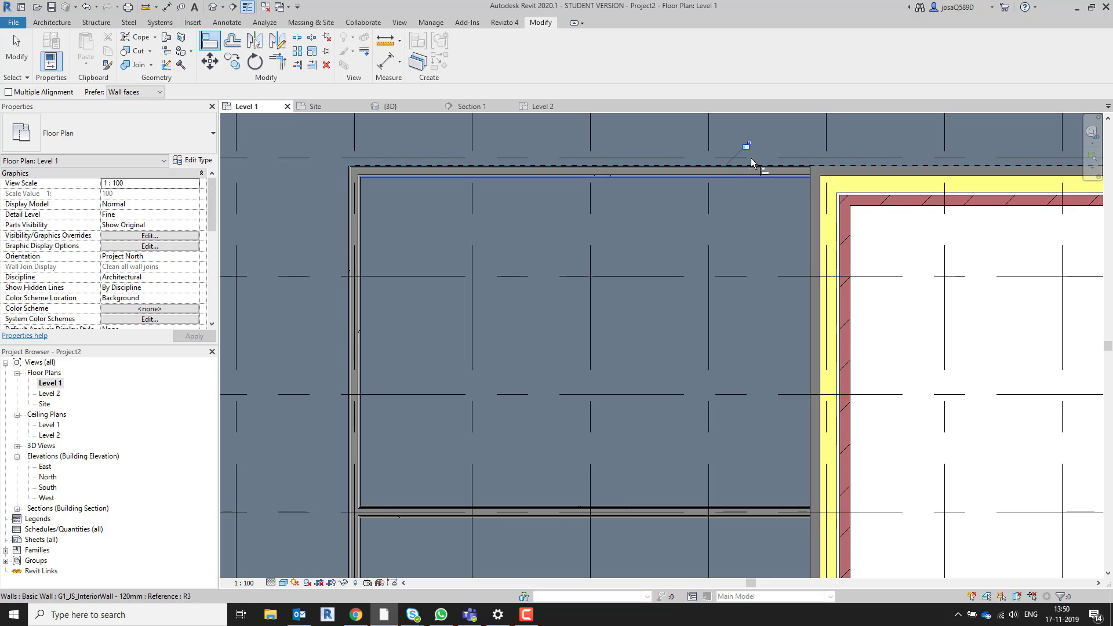
middle_drag(809, 138, 793, 200)
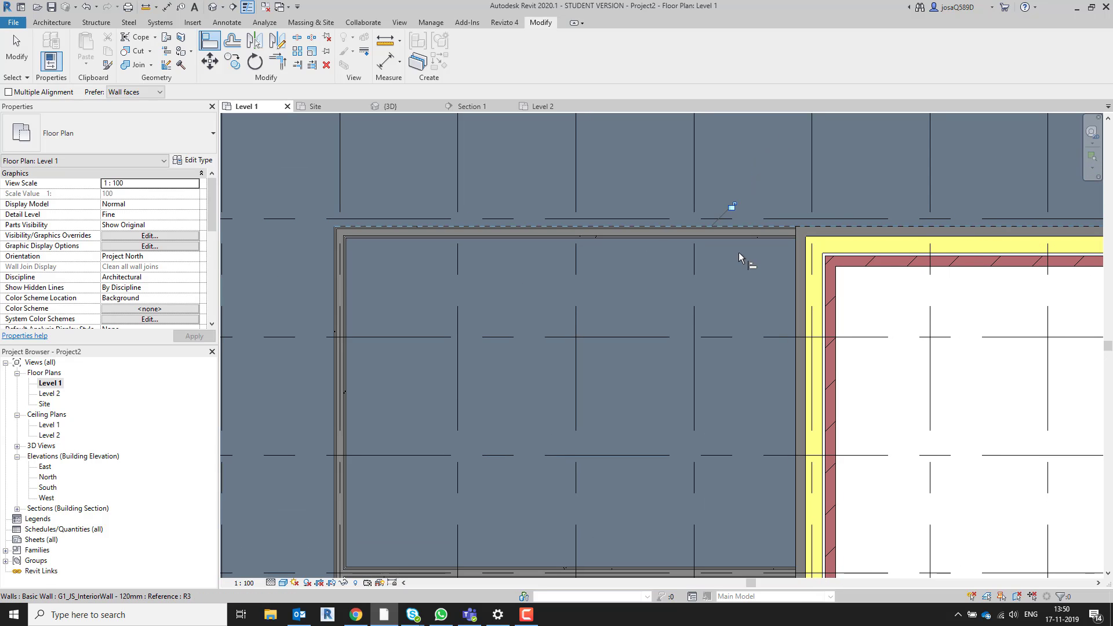
click(730, 207)
scroll(697, 290, down, 1)
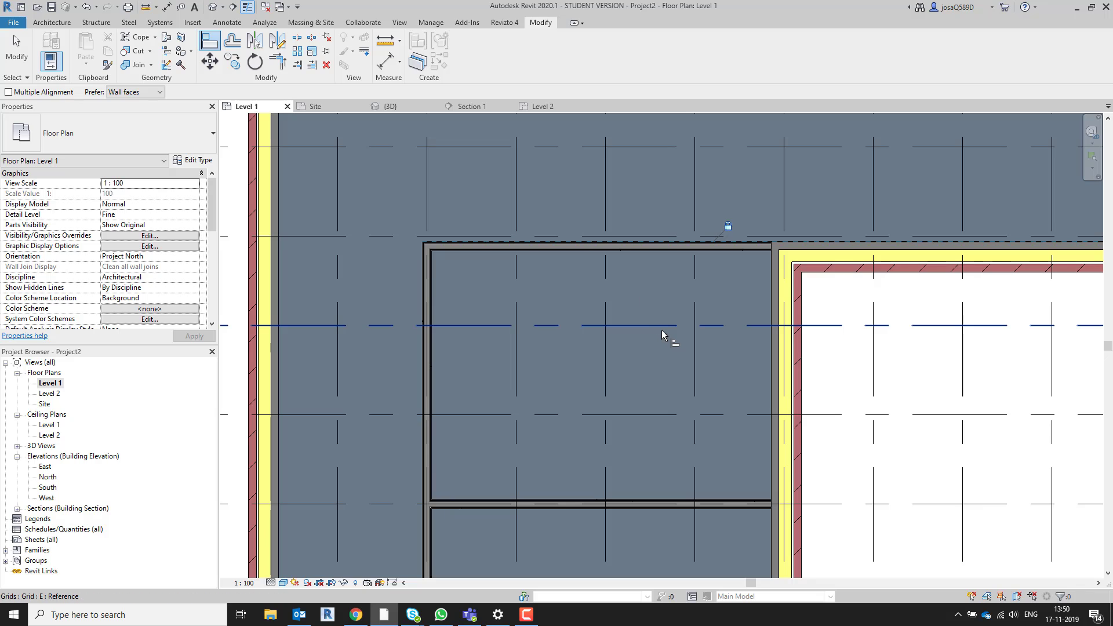
middle_drag(669, 338, 650, 263)
scroll(650, 262, down, 2)
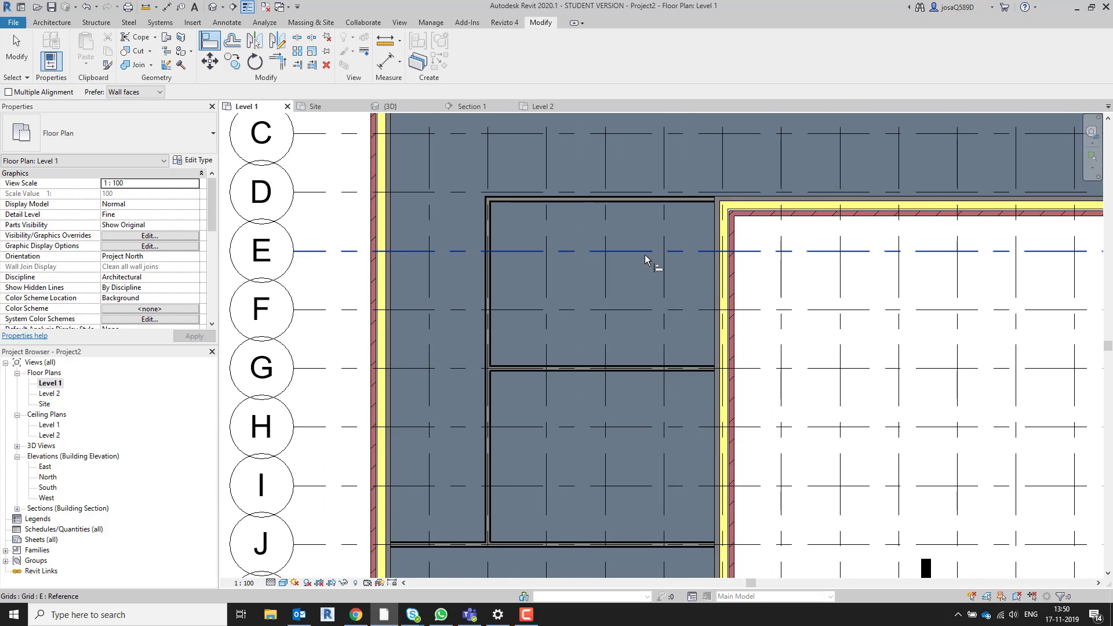
- Try moving the exterior wall near grid D southward to test the locked partition alignment, and undo the move
scroll(652, 252, up, 3)
key(Escape)
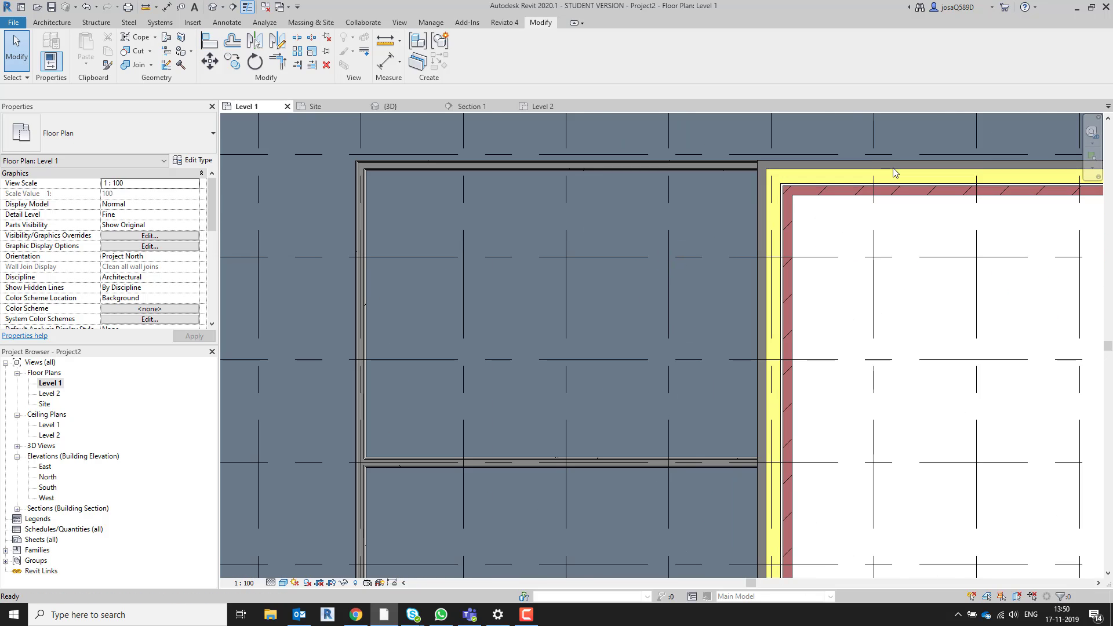
click(902, 169)
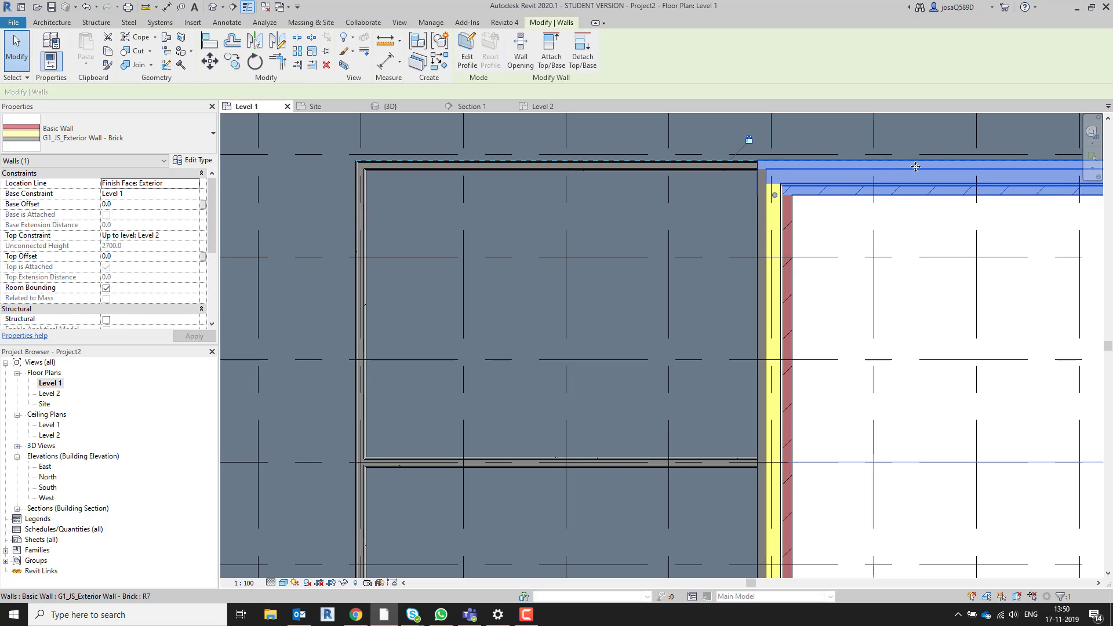
drag(916, 169, 922, 231)
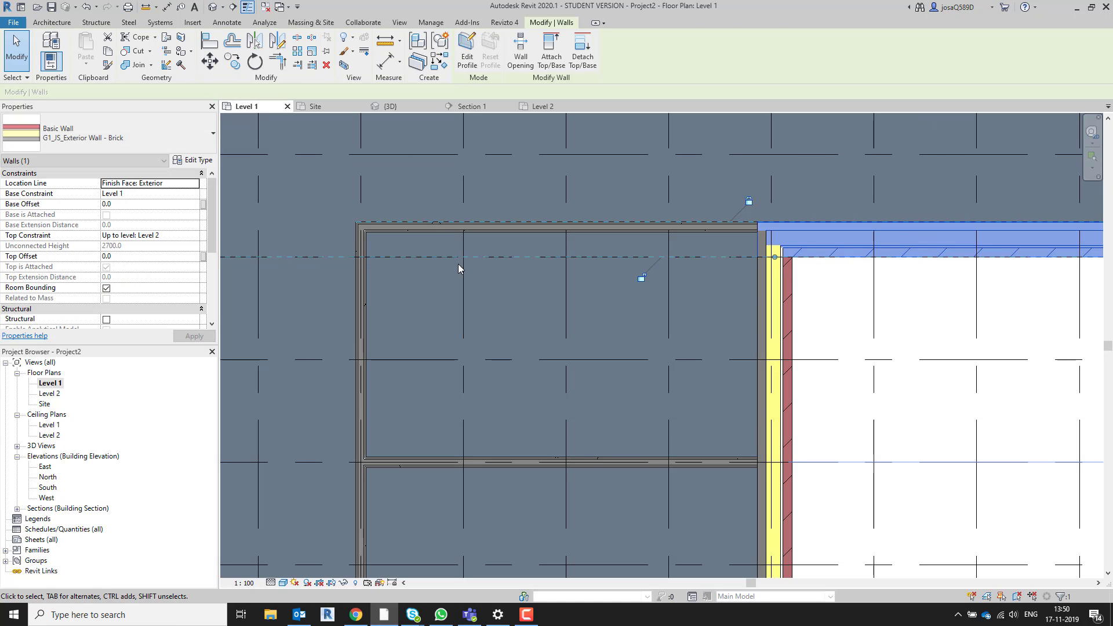
key(ctrl+z)
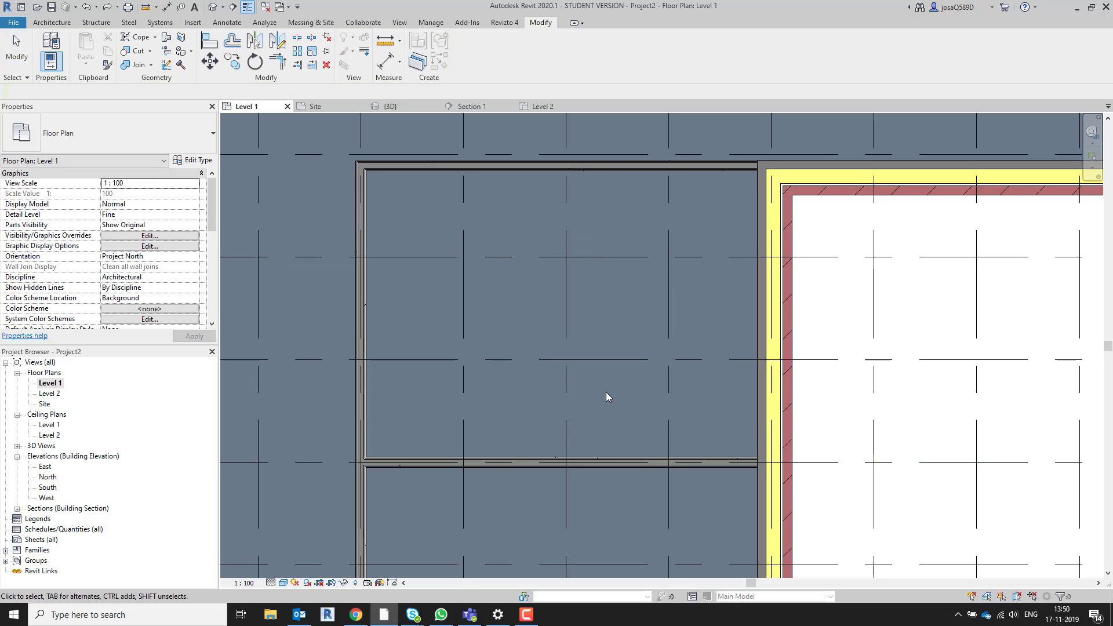
- Place an aligned dimension from the west exterior wall's inner face to the nearest face of the north-south partition
scroll(576, 273, down, 2)
middle_drag(584, 358, 635, 346)
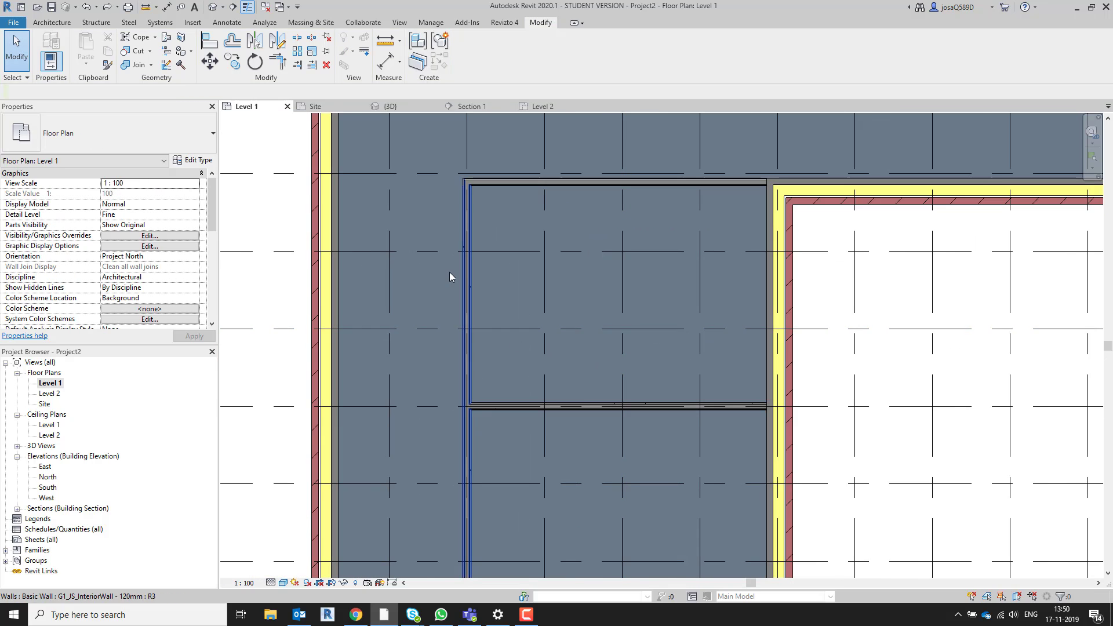
middle_drag(398, 233, 488, 259)
scroll(489, 259, up, 1)
scroll(488, 259, up, 2)
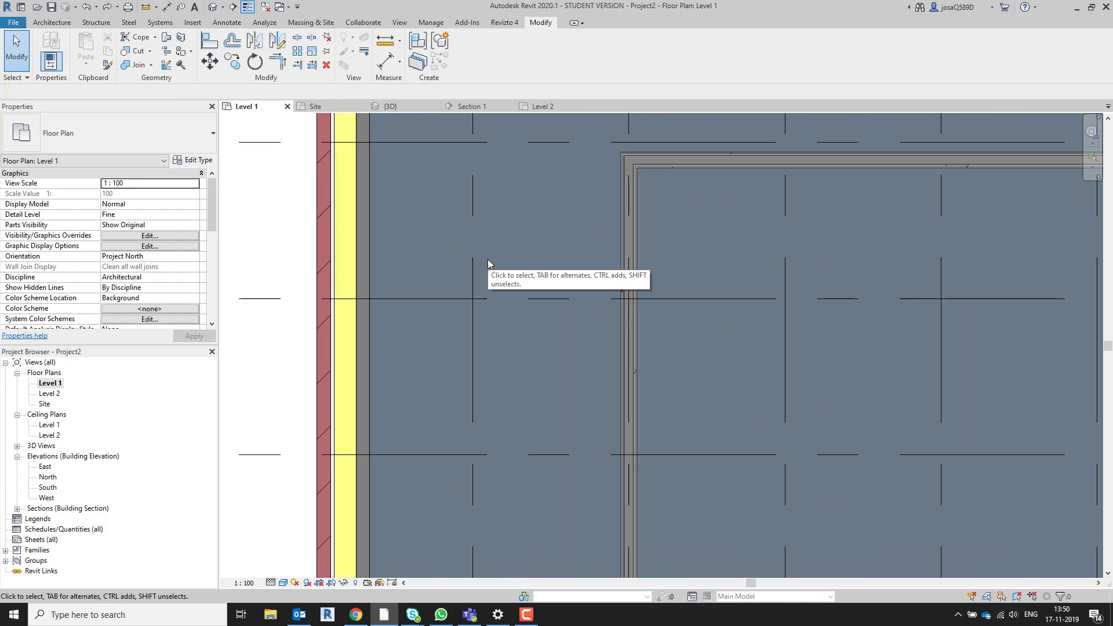
key(d)
key(i)
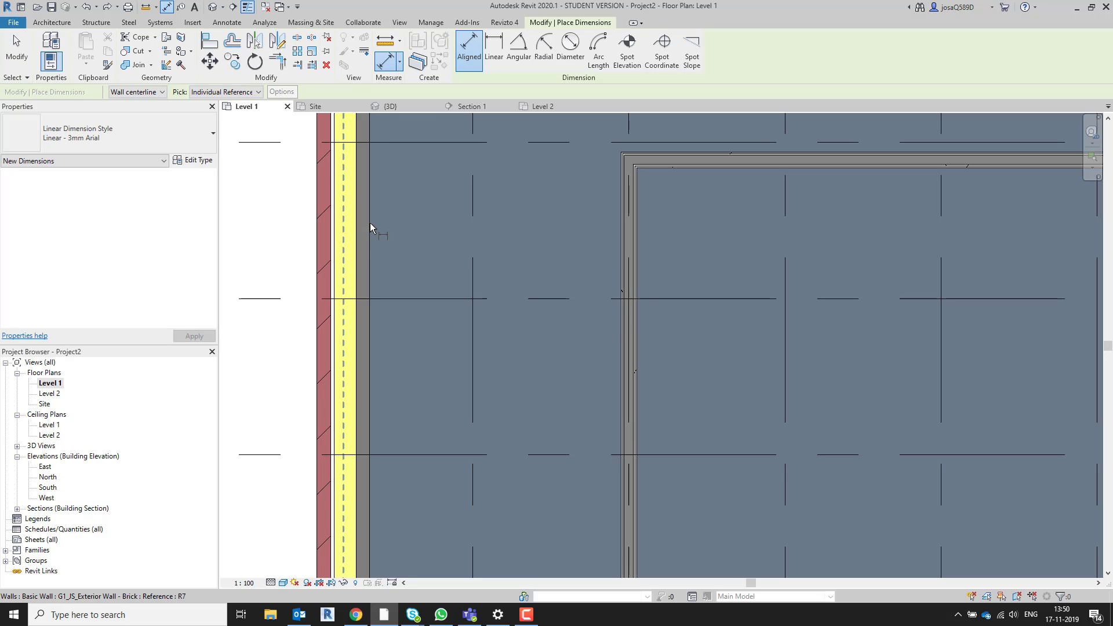
click(370, 223)
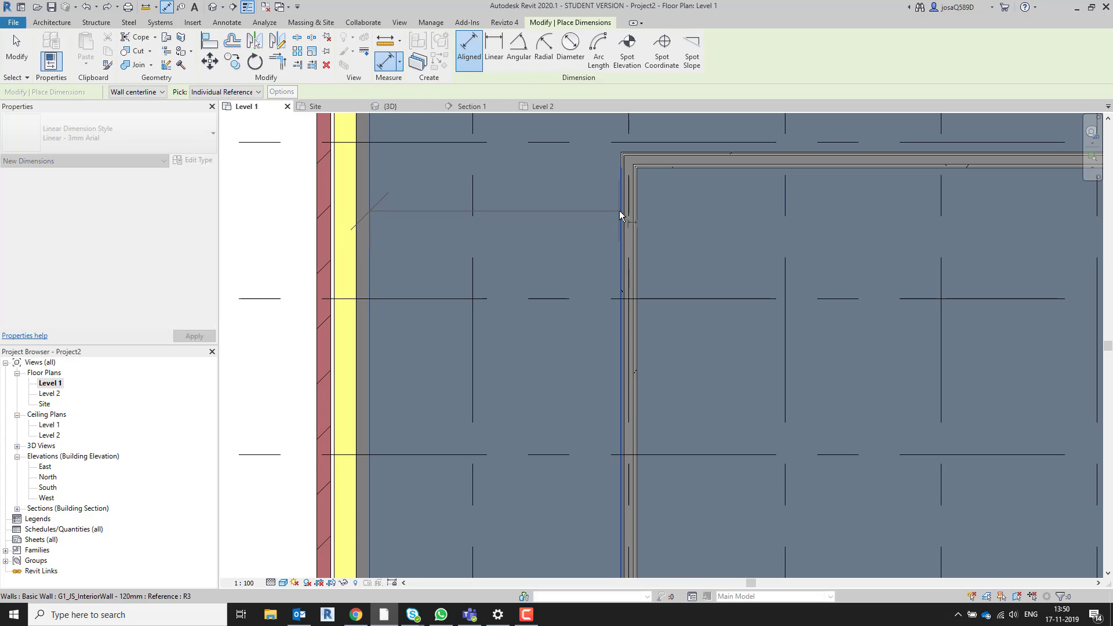
click(620, 211)
middle_drag(549, 176, 576, 329)
scroll(569, 278, down, 1)
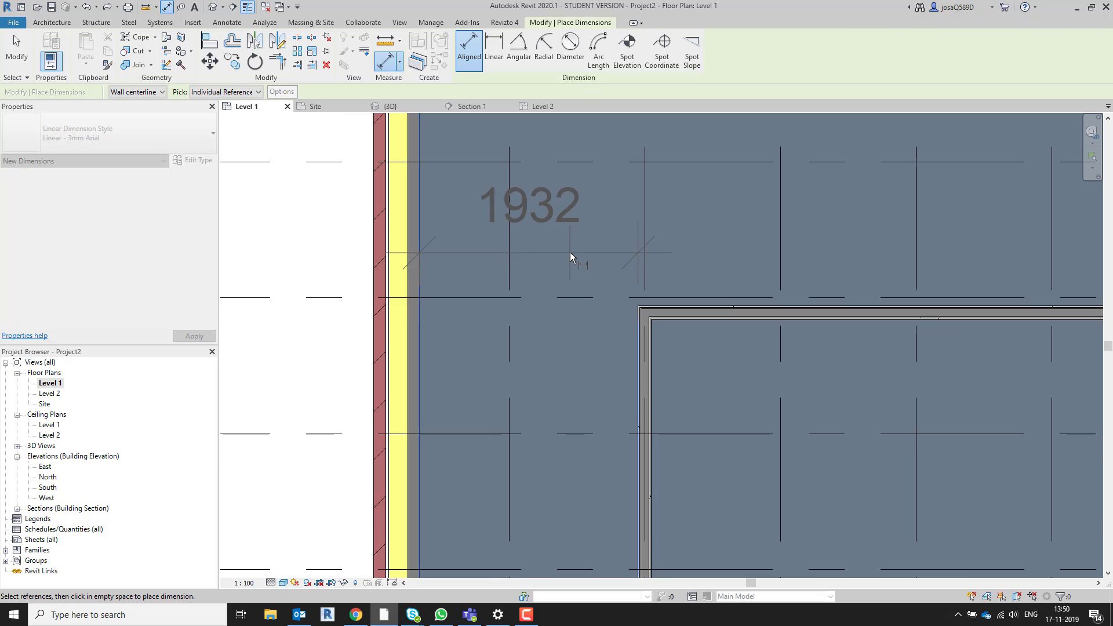
click(570, 252)
key(Escape)
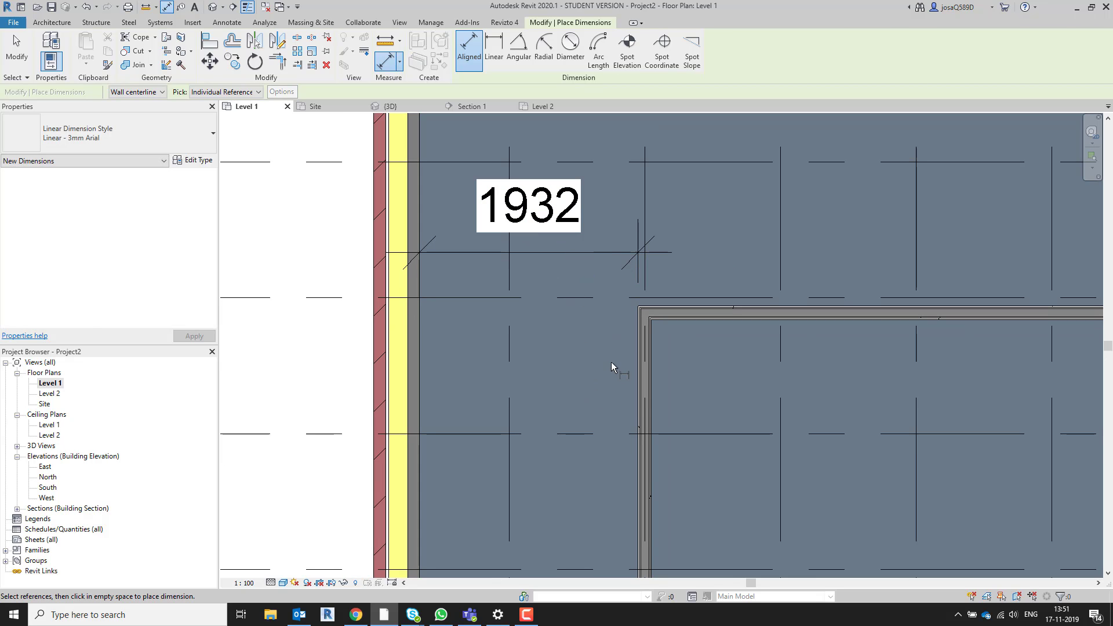
key(Escape)
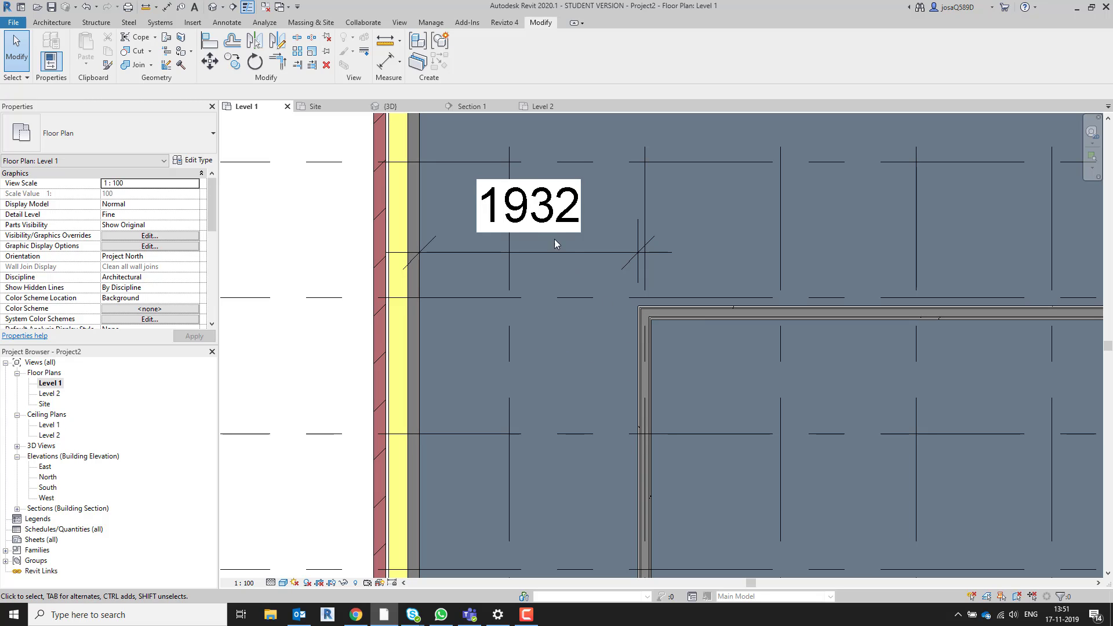
- Set the north-south partition's distance from the west exterior wall to 1200 mm and lock the dimension
click(645, 350)
click(527, 224)
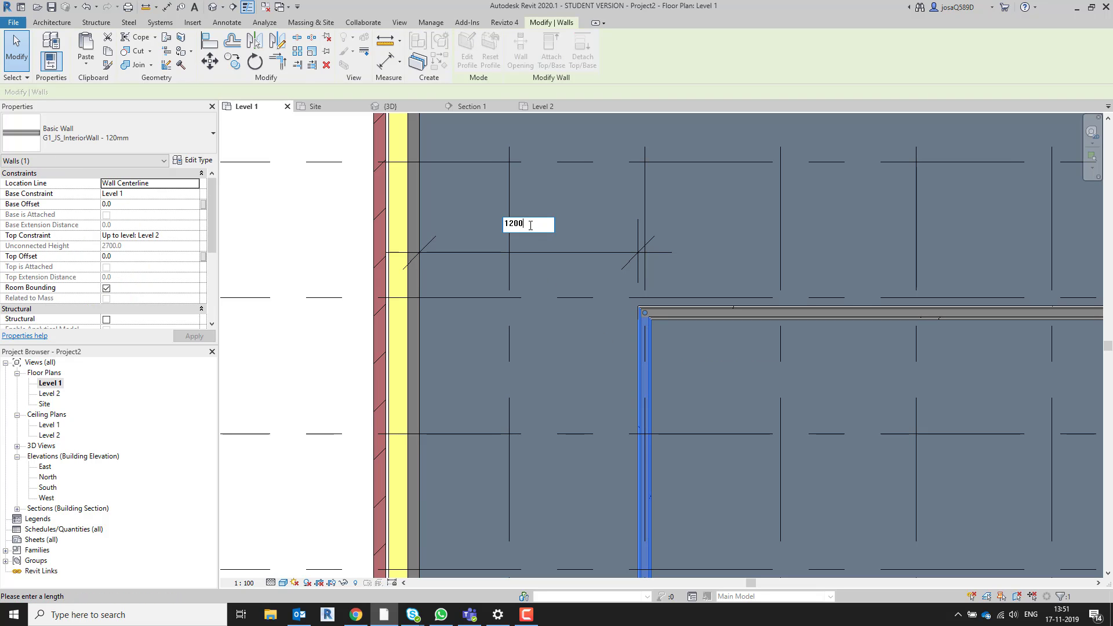
key(Return)
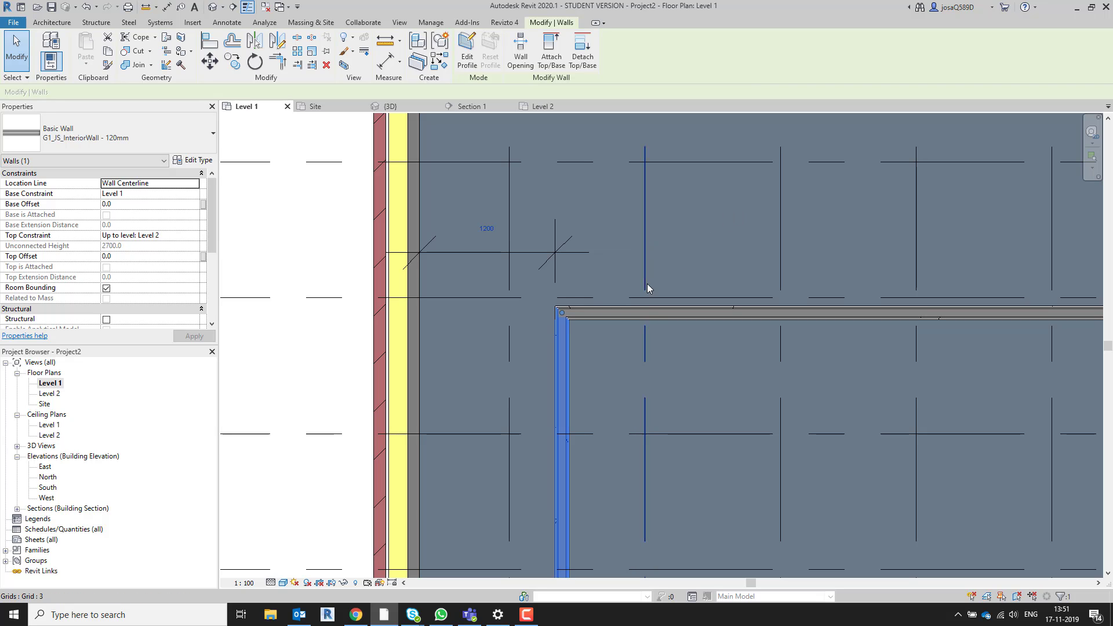
key(Escape)
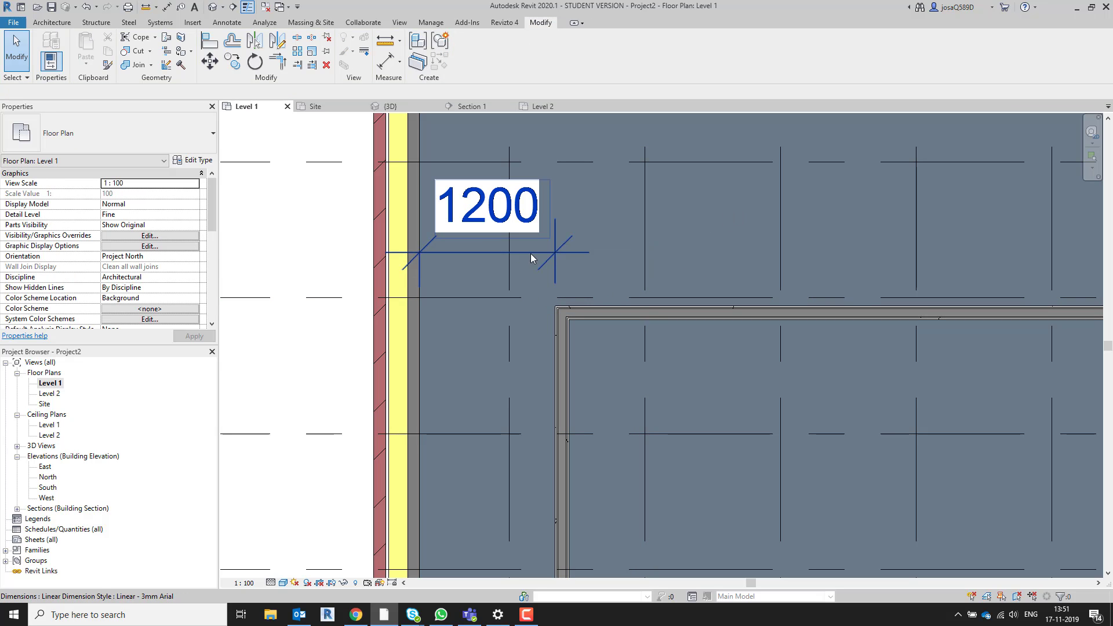
click(531, 253)
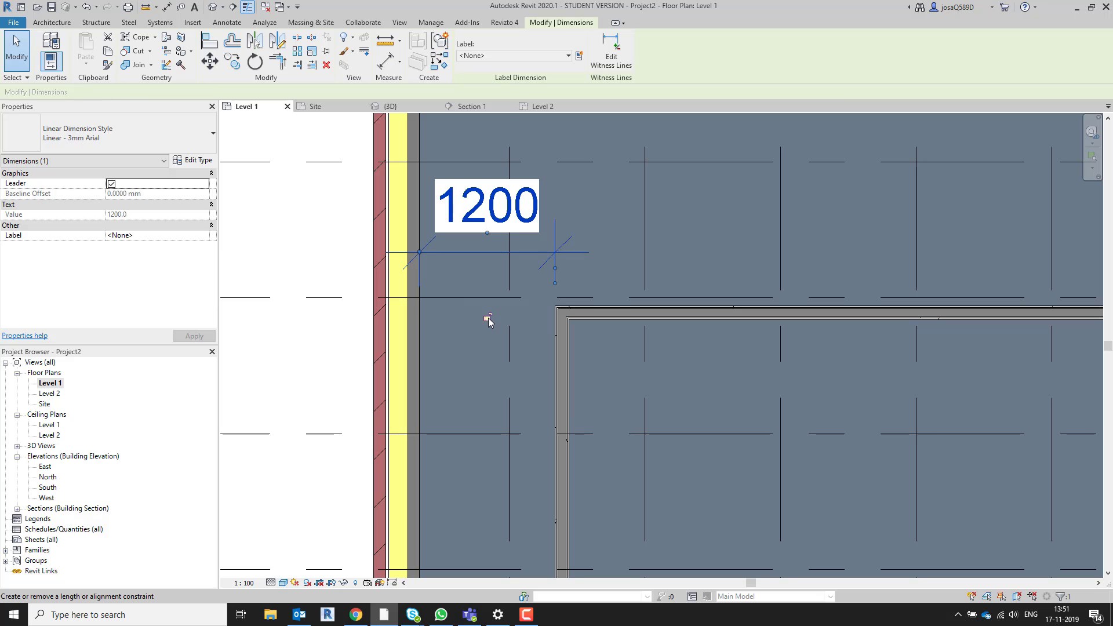
key(Escape)
- Try moving the west exterior wall eastward to test the locked partition distance, and restore the wall's position
click(416, 359)
drag(417, 359, 466, 361)
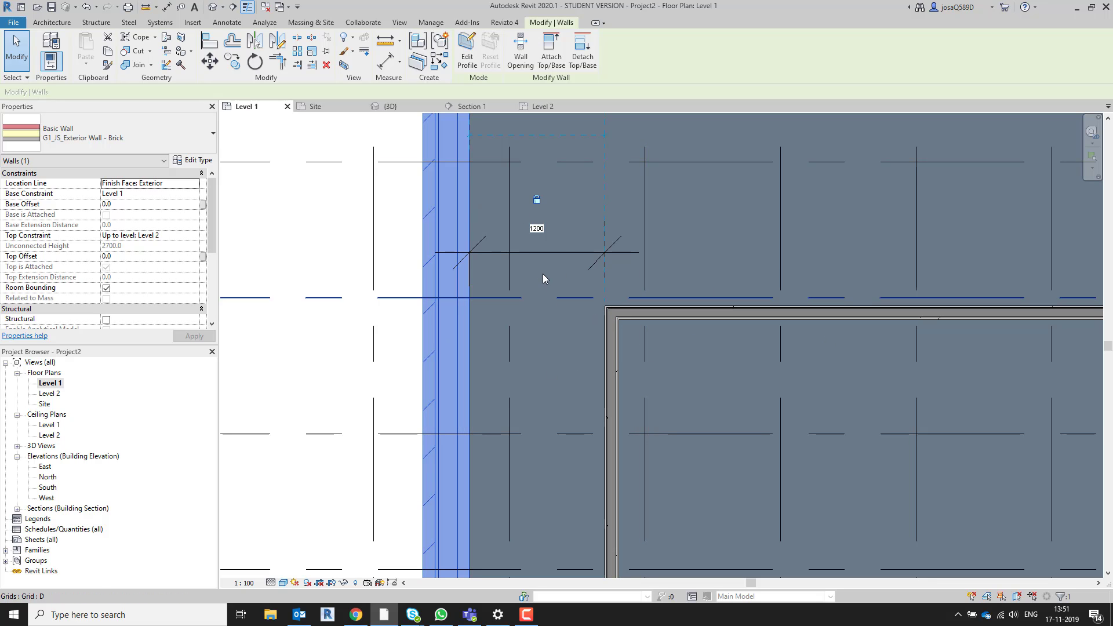
click(535, 230)
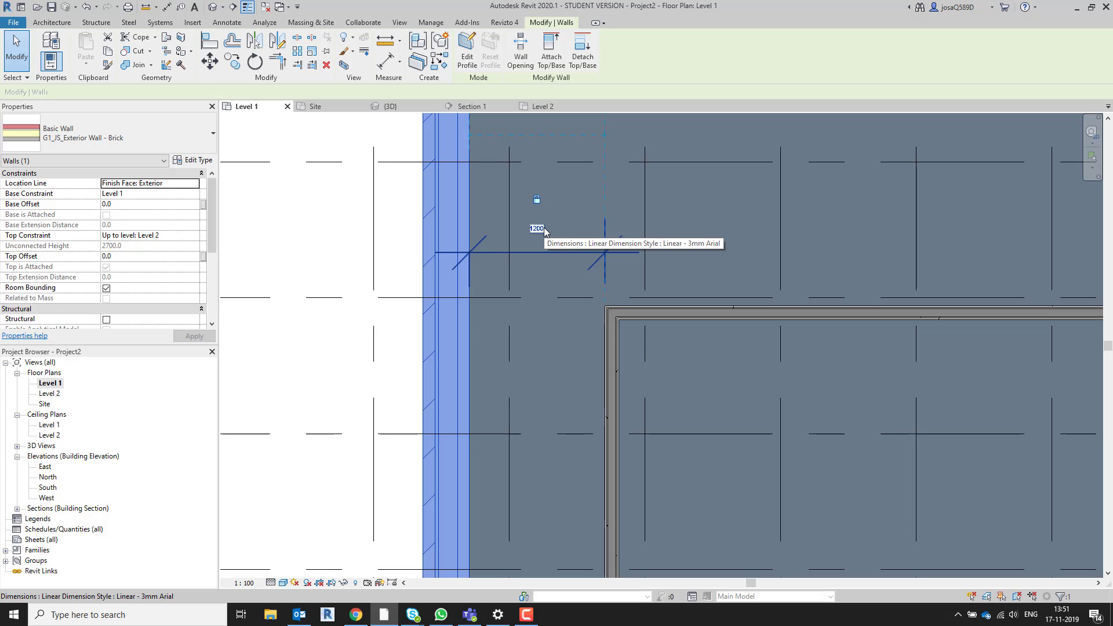
key(Escape)
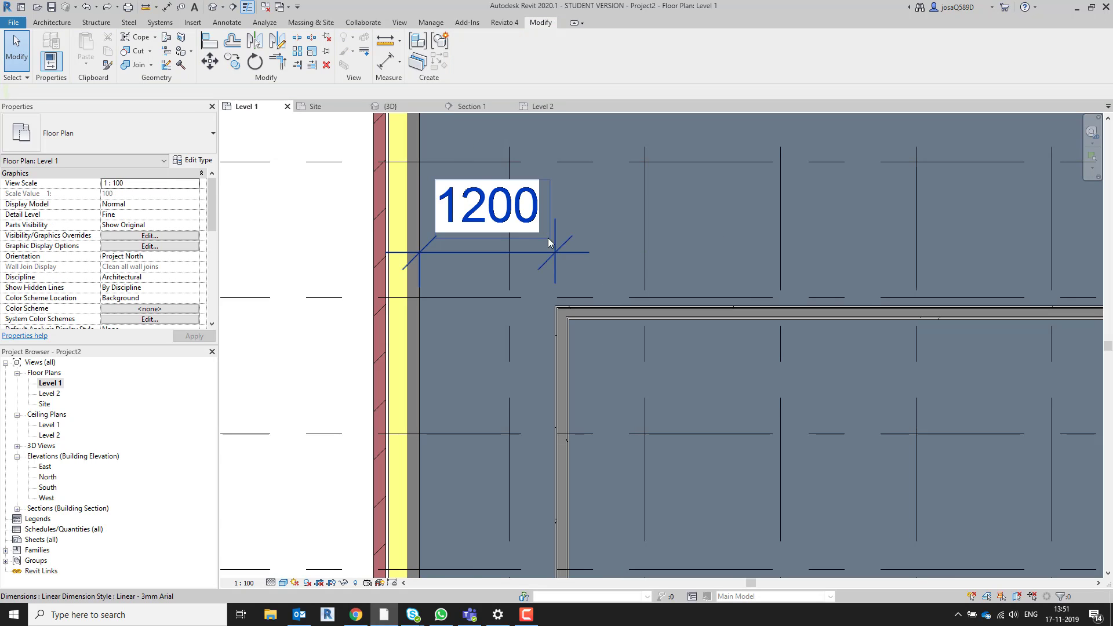
- Inspect the locked corridor dimension and the layout of the interior partitions between grids D and J
scroll(488, 292, down, 2)
scroll(600, 364, down, 1)
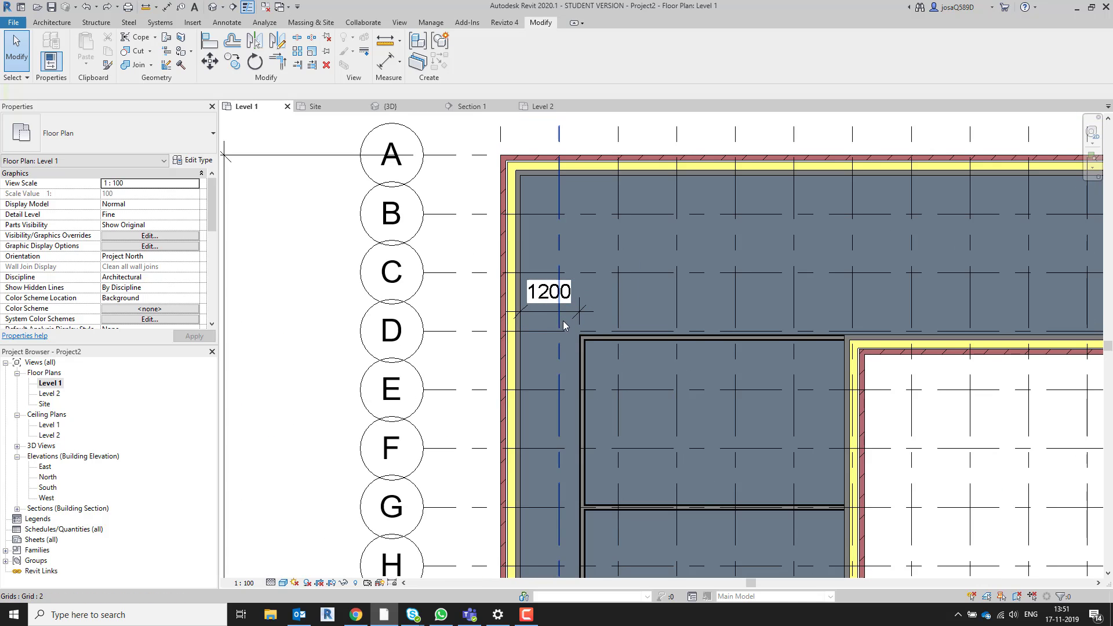
click(567, 310)
key(Escape)
scroll(700, 452, down, 1)
middle_drag(700, 452, 667, 241)
click(631, 333)
middle_drag(690, 346, 658, 381)
middle_drag(626, 217, 610, 116)
scroll(610, 210, up, 2)
scroll(632, 196, up, 1)
scroll(686, 435, down, 2)
scroll(610, 115, down, 1)
scroll(629, 206, down, 1)
middle_drag(629, 206, 633, 279)
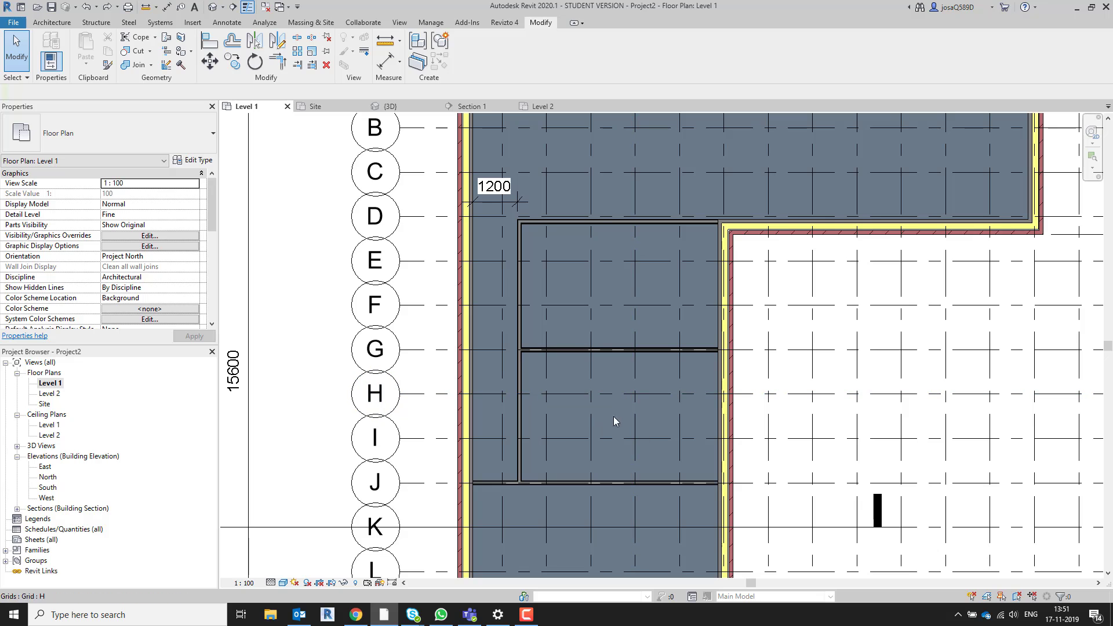
- Place a continuous aligned dimension from the grid J partition's upper face through the grid G partition's centreline to the northernmost partition's lower face
scroll(626, 410, up, 3)
scroll(625, 410, down, 1)
middle_drag(626, 411, 619, 361)
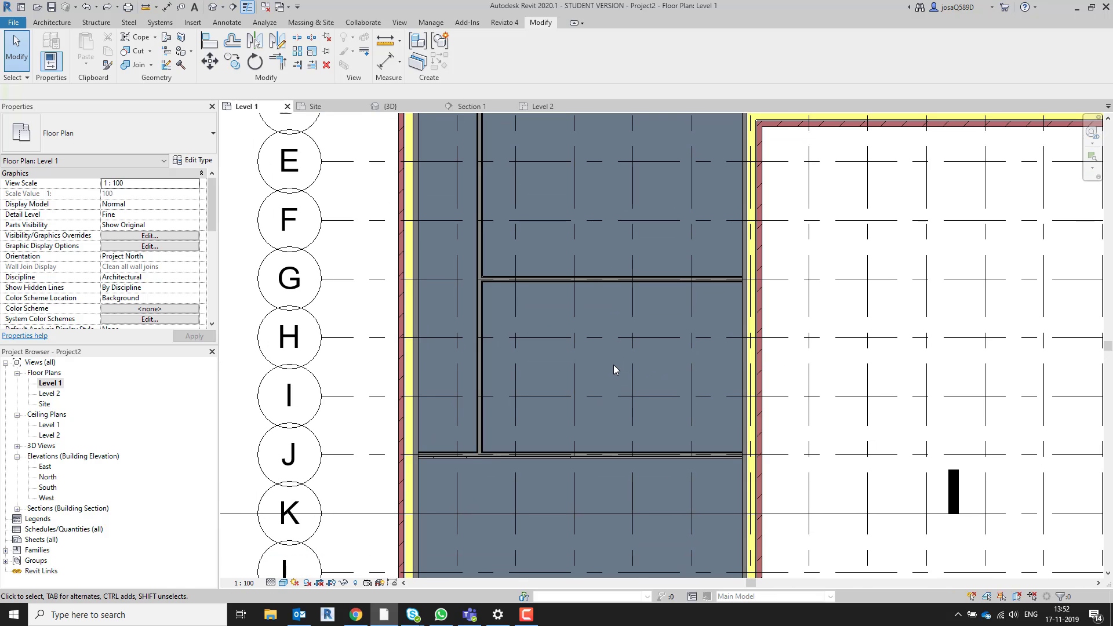
key(i)
scroll(614, 436, up, 5)
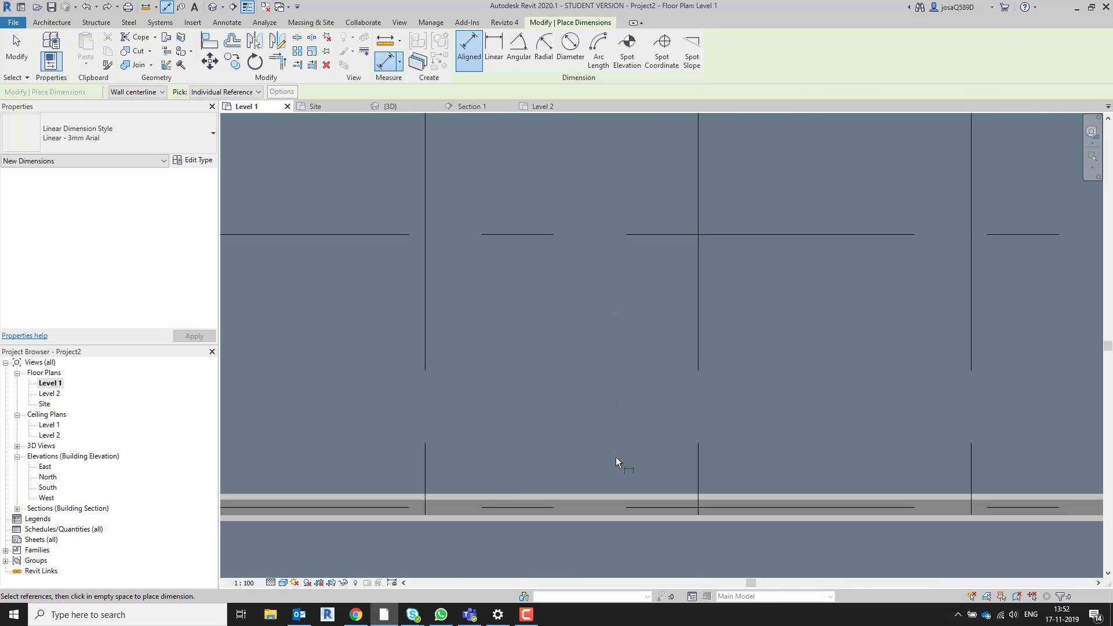
scroll(623, 473, up, 3)
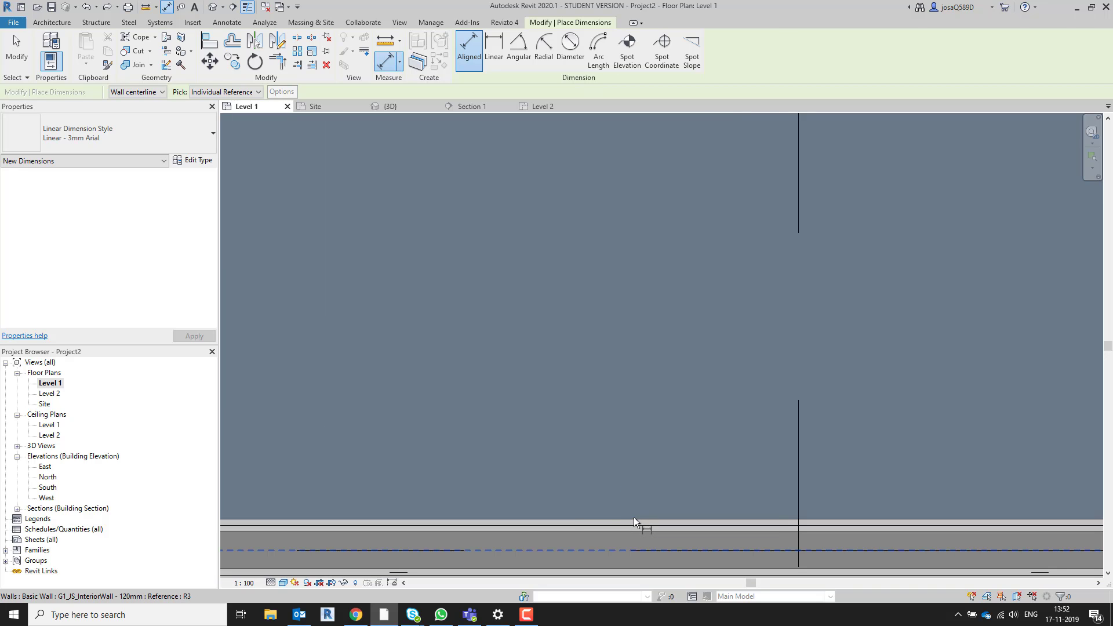
click(637, 525)
scroll(602, 319, down, 2)
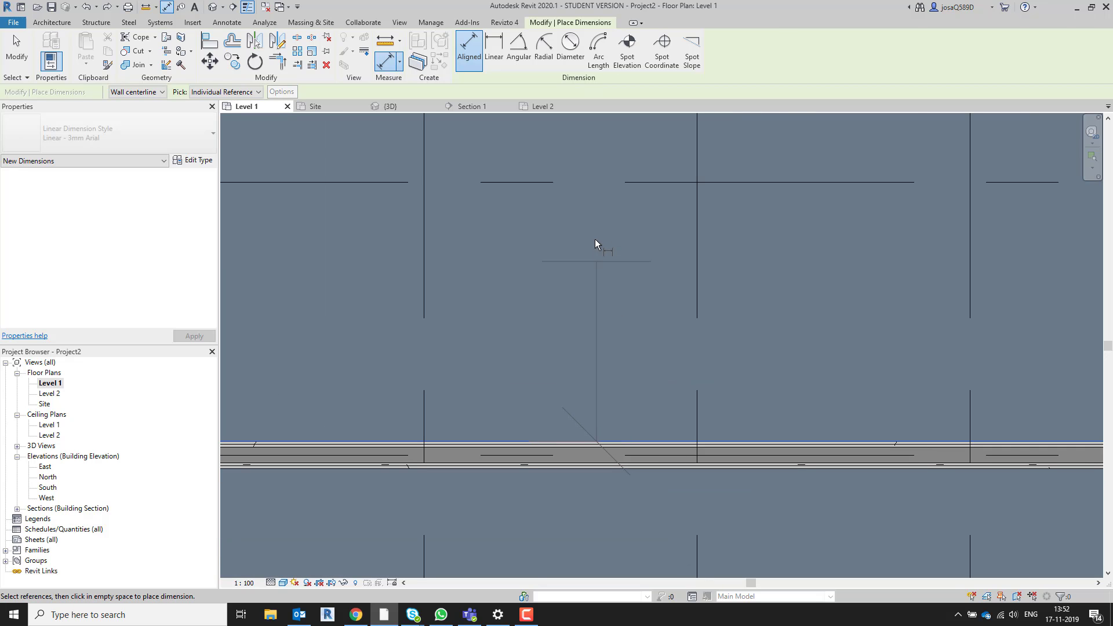
middle_drag(592, 226, 604, 427)
scroll(601, 379, down, 2)
middle_drag(603, 278, 619, 458)
scroll(611, 293, up, 1)
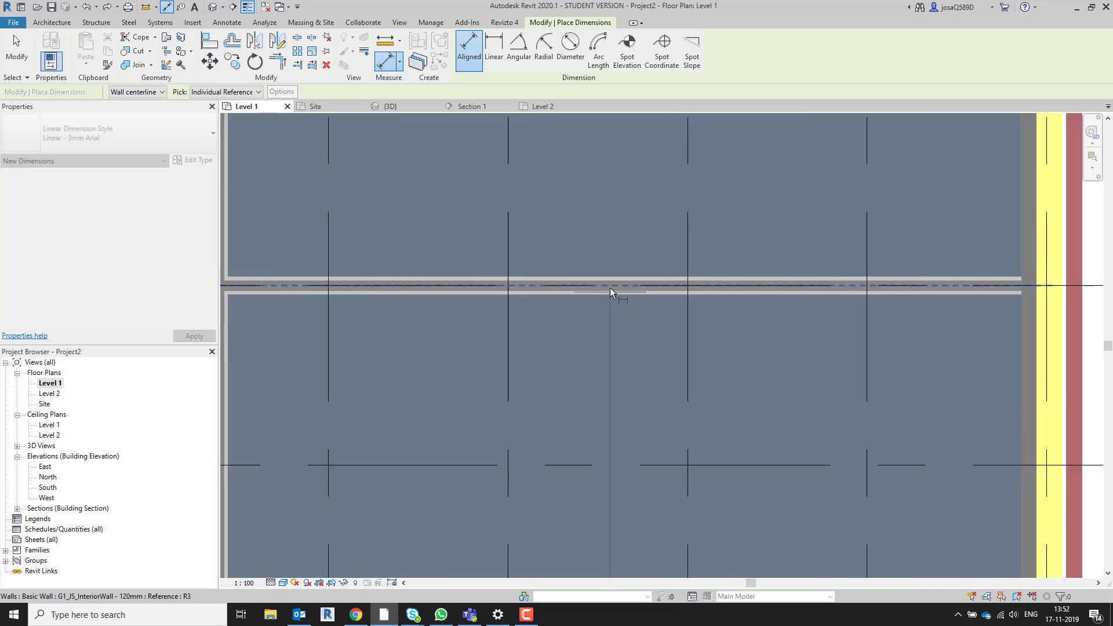
scroll(610, 287, up, 3)
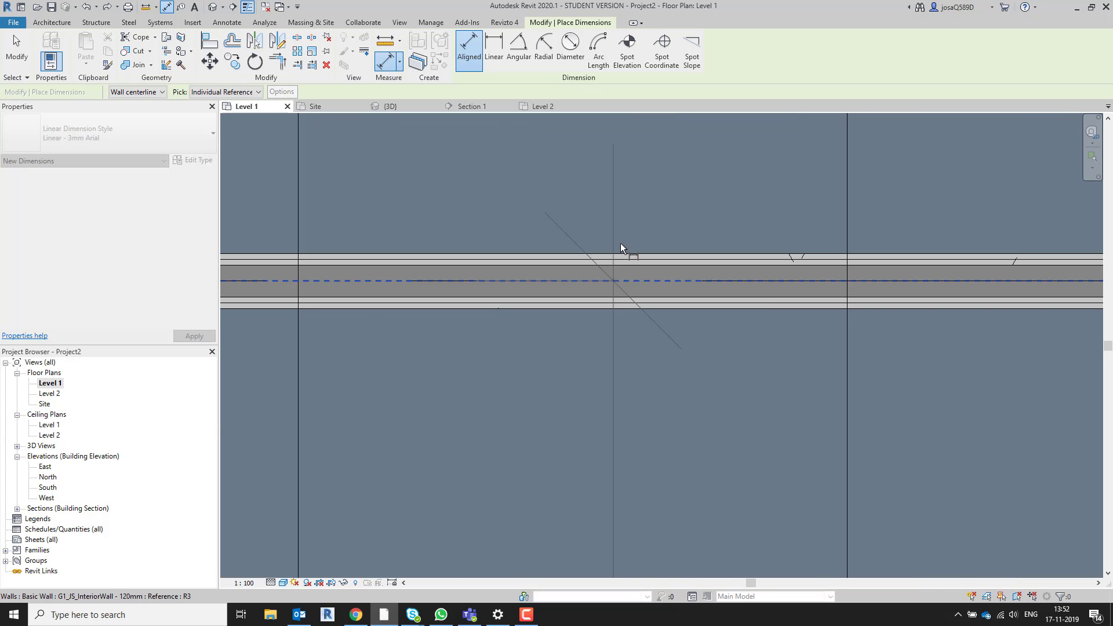
scroll(621, 209, down, 5)
middle_drag(621, 183, 650, 412)
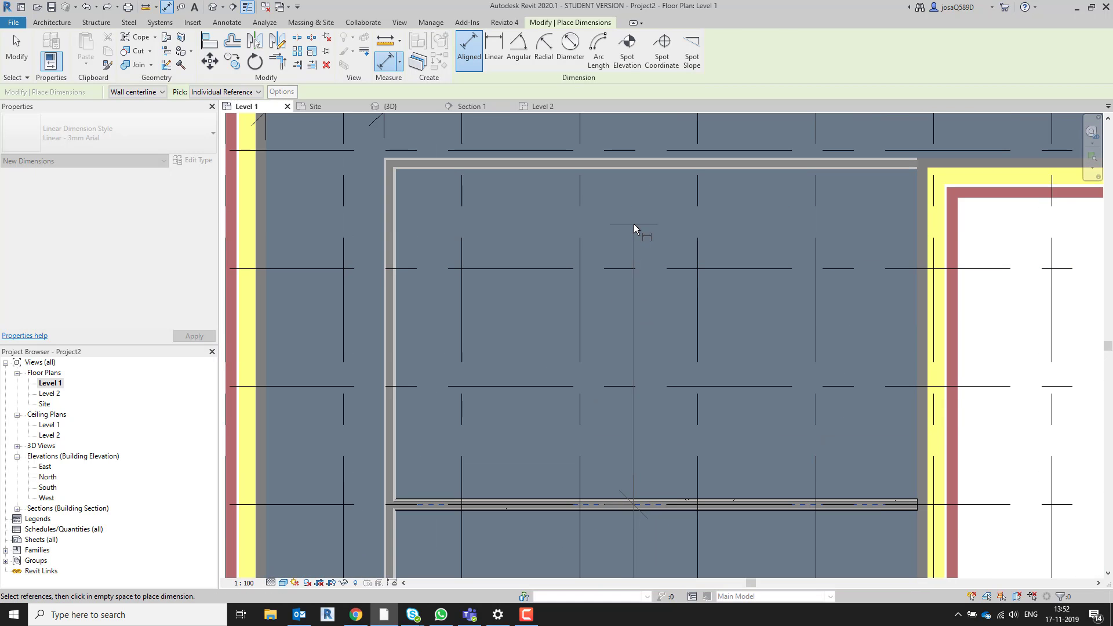
scroll(642, 177, up, 4)
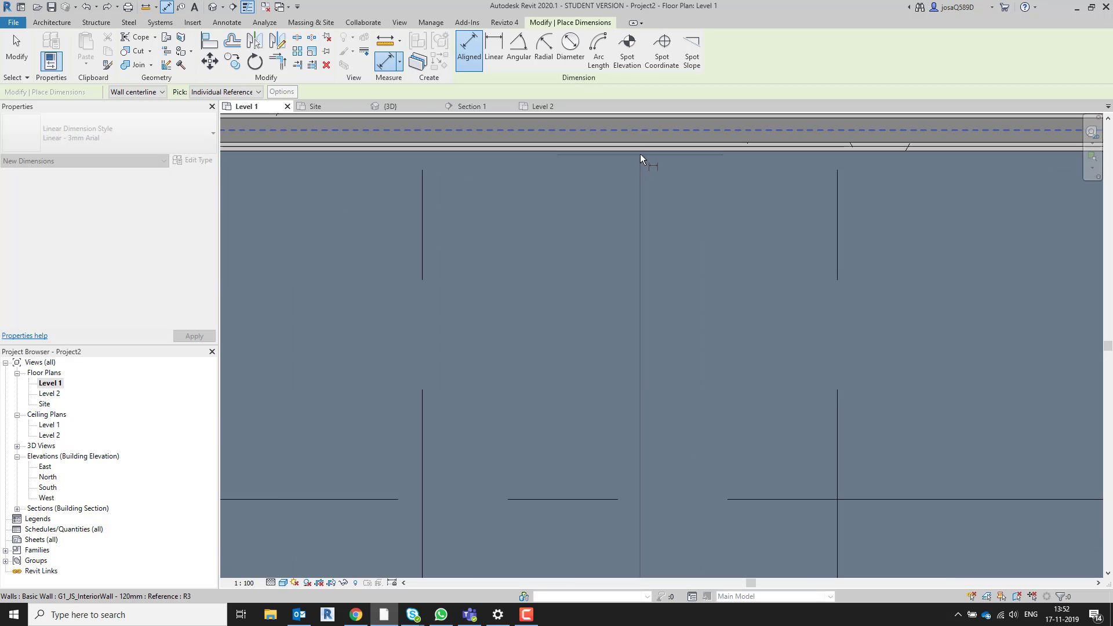
key(Tab)
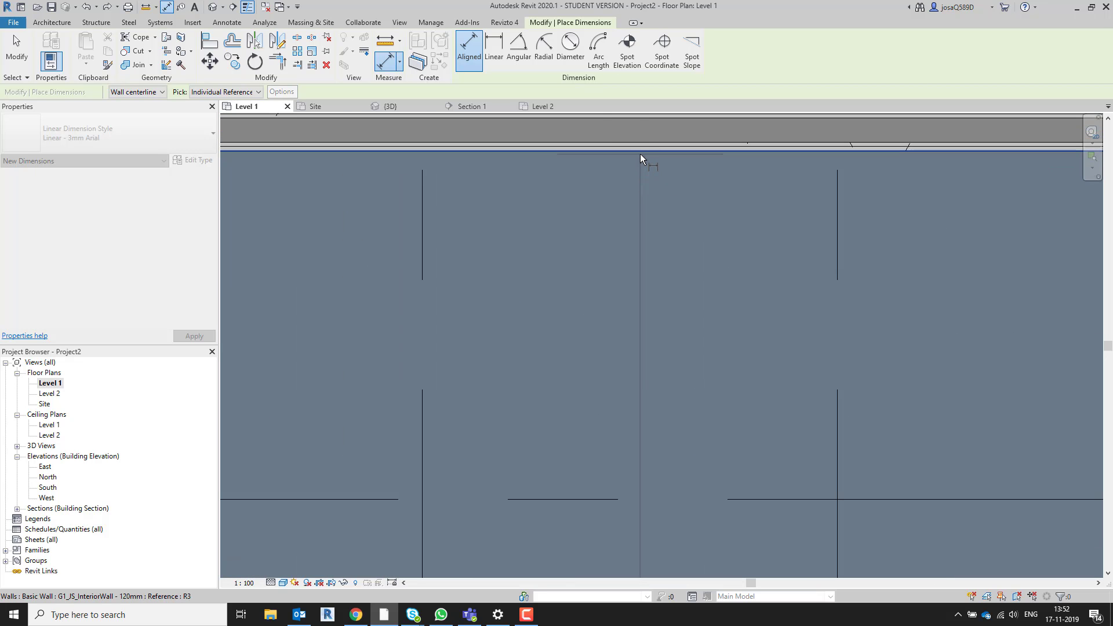
scroll(669, 406, down, 5)
middle_drag(641, 501, 652, 355)
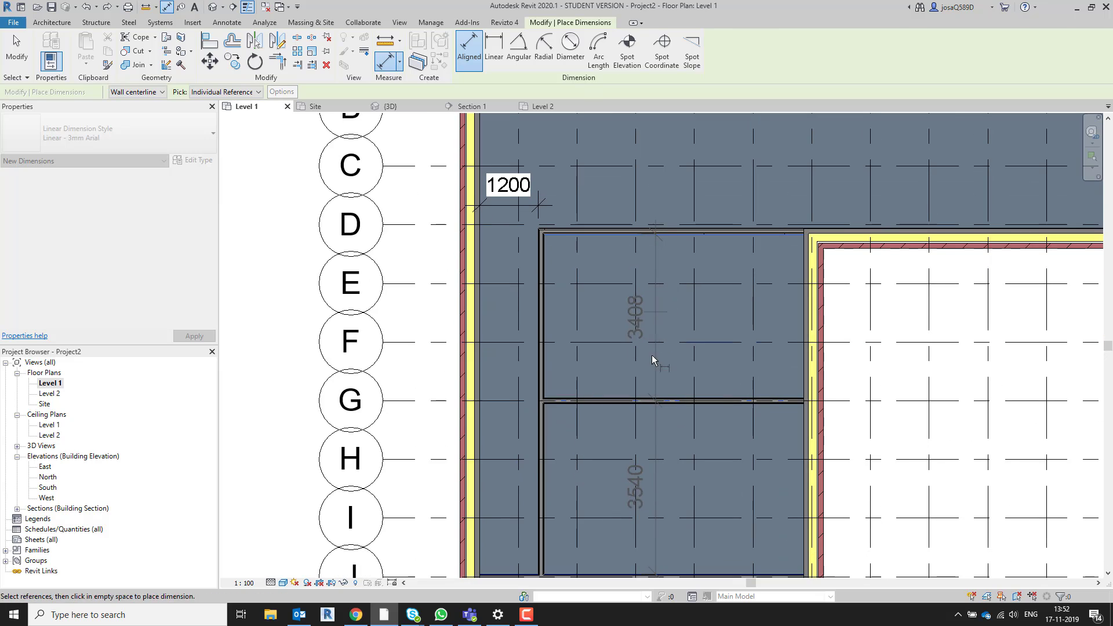
click(664, 316)
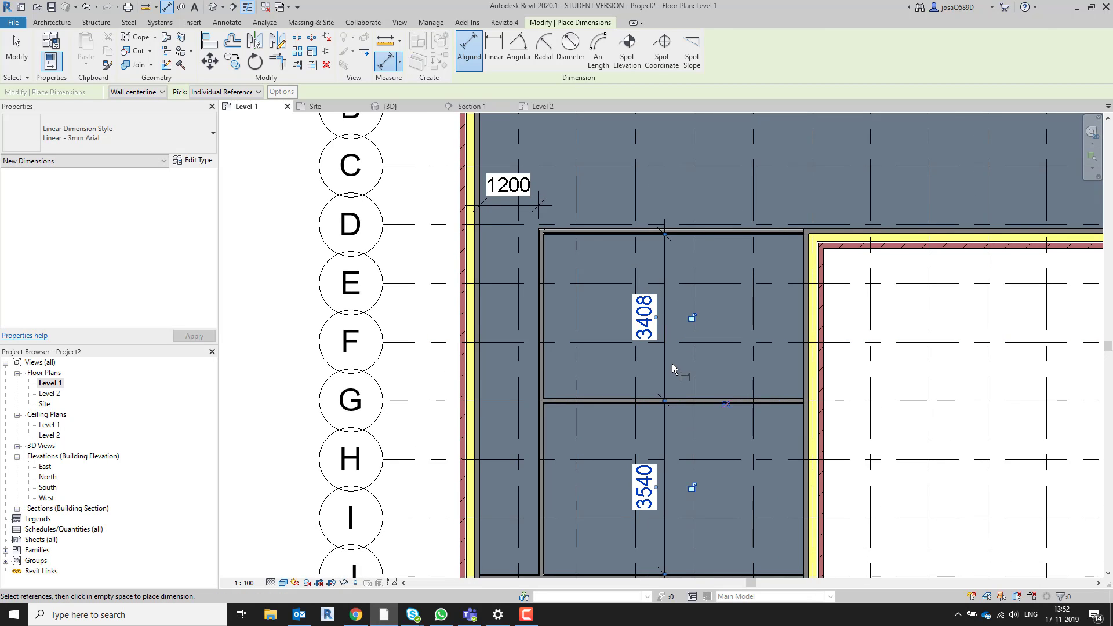
- Apply an equality constraint to the two dimension segments on either side of the grid G partition, and finish dimensioning
middle_drag(698, 426, 650, 309)
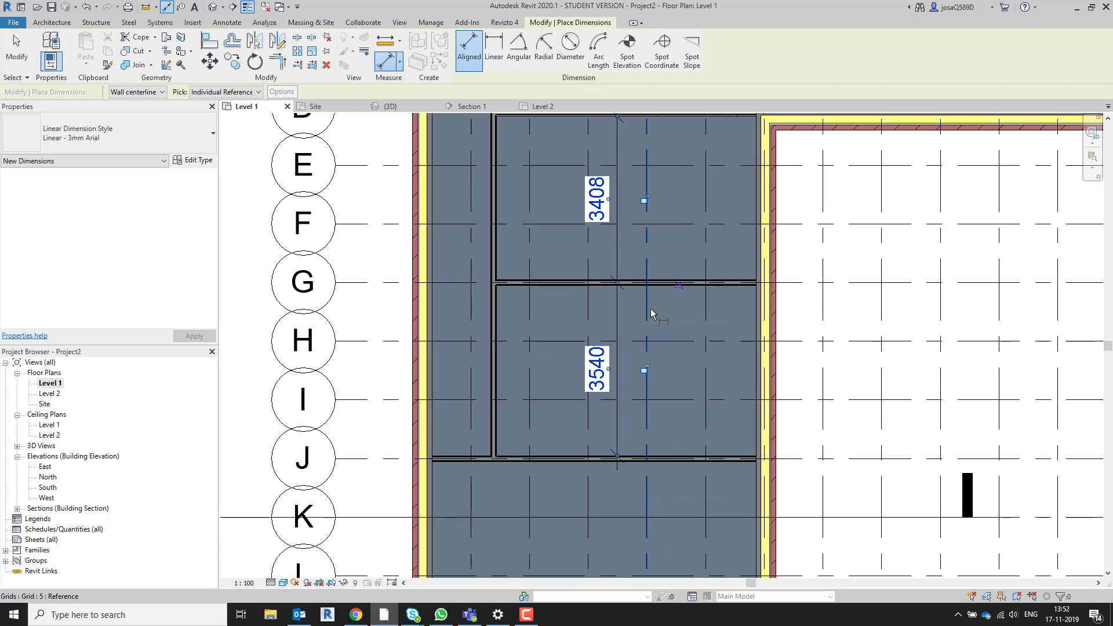
click(680, 285)
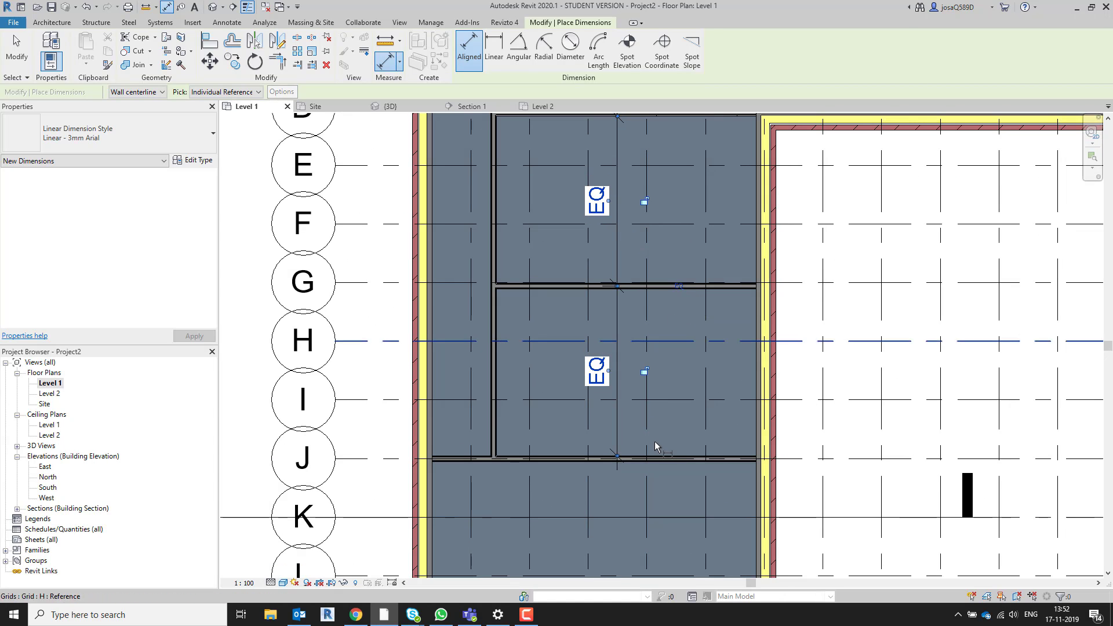
middle_drag(687, 330, 721, 381)
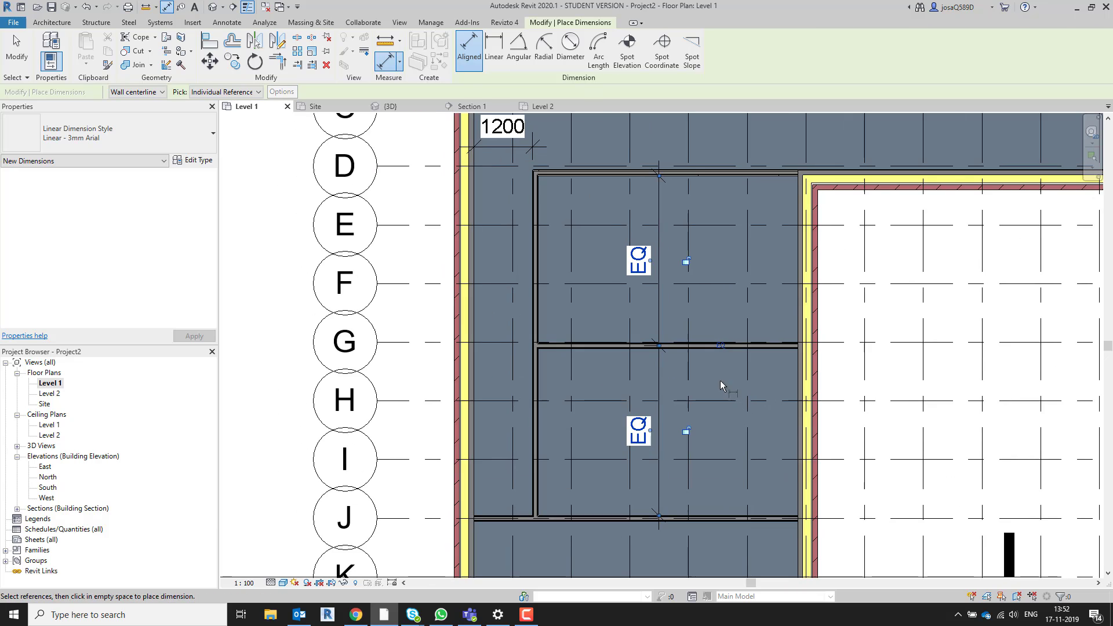
key(Escape)
key(Escape)
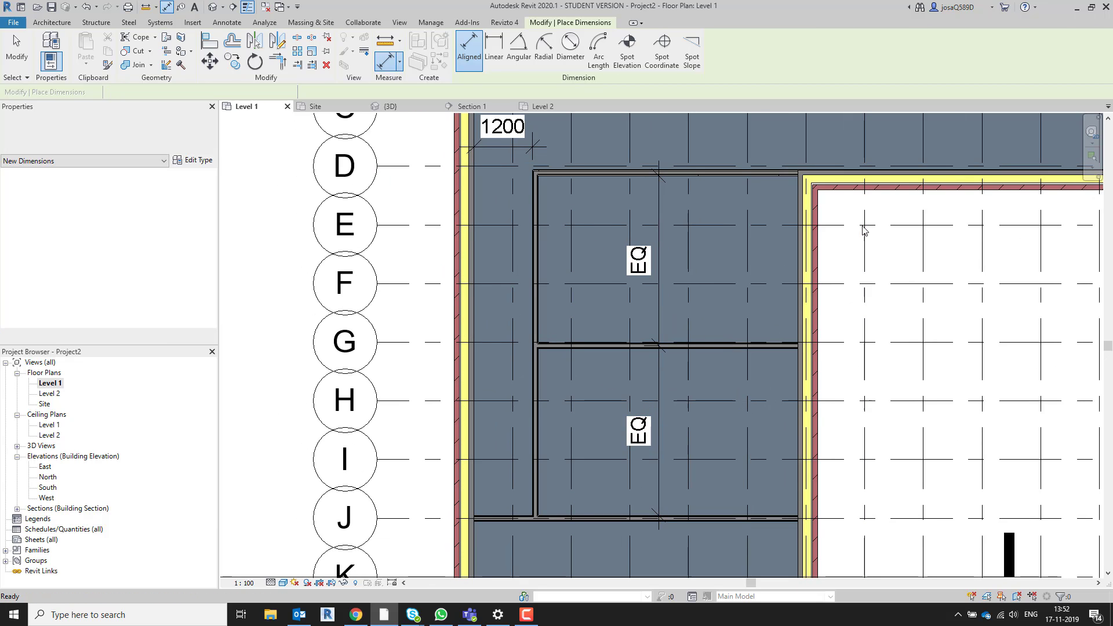
- Try moving the exterior wall near grid D southward to test the equalized partitions, and undo the move
click(912, 185)
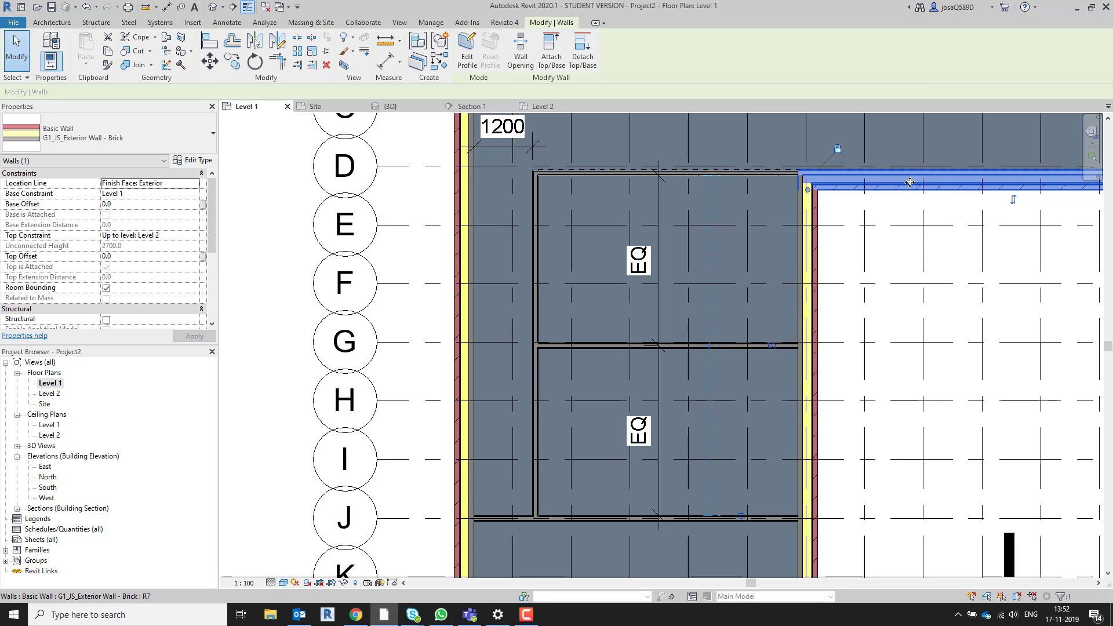
drag(910, 182, 906, 261)
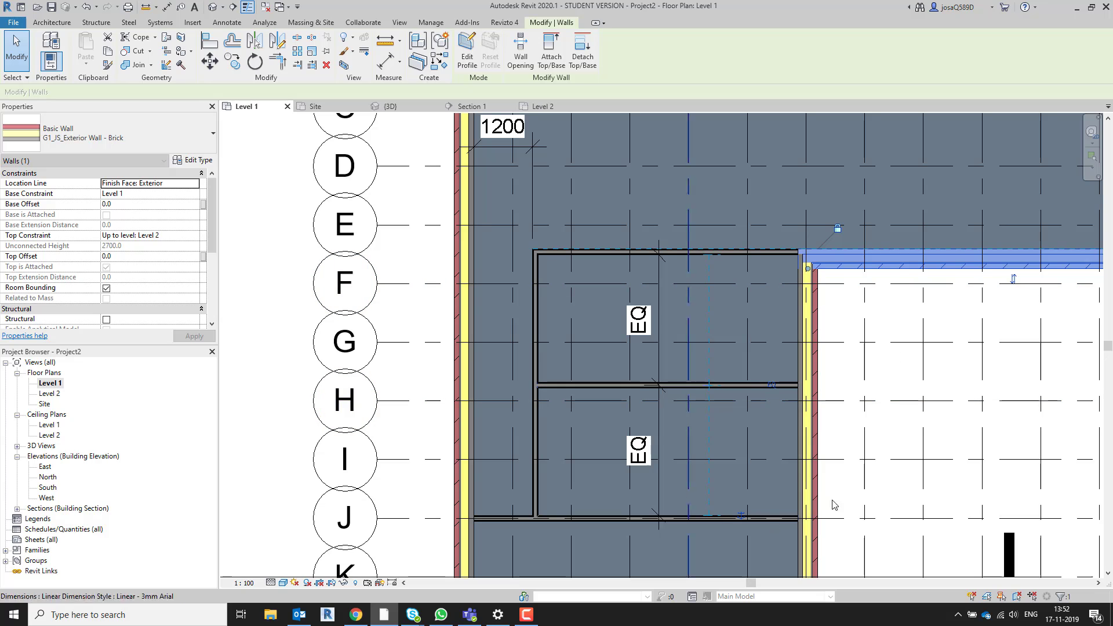
middle_drag(844, 297, 660, 274)
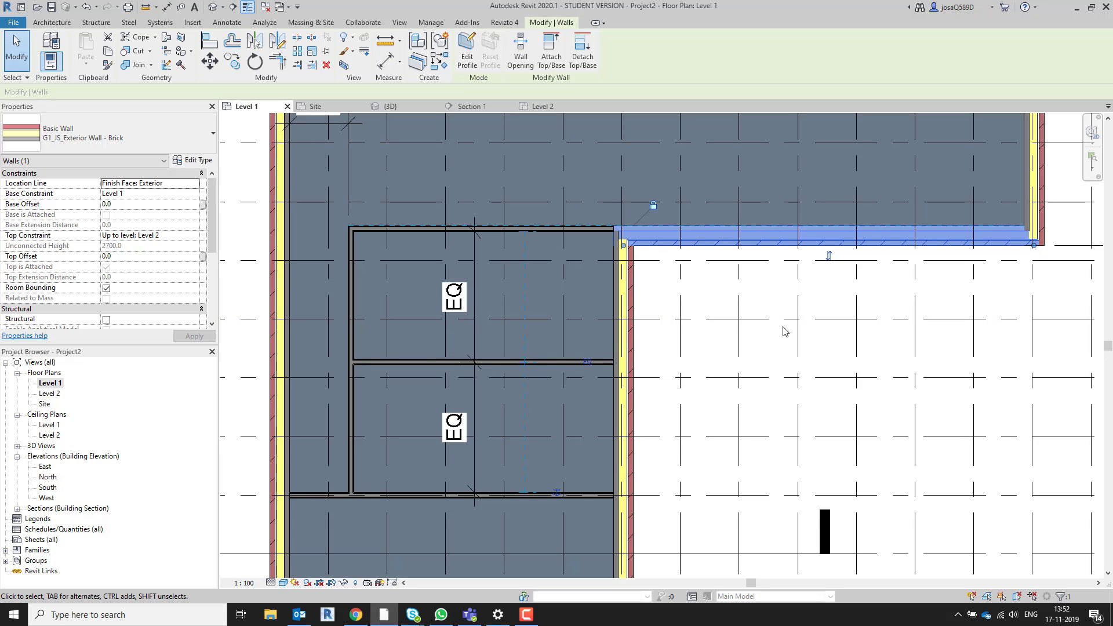
key(ctrl+z)
scroll(863, 290, down, 2)
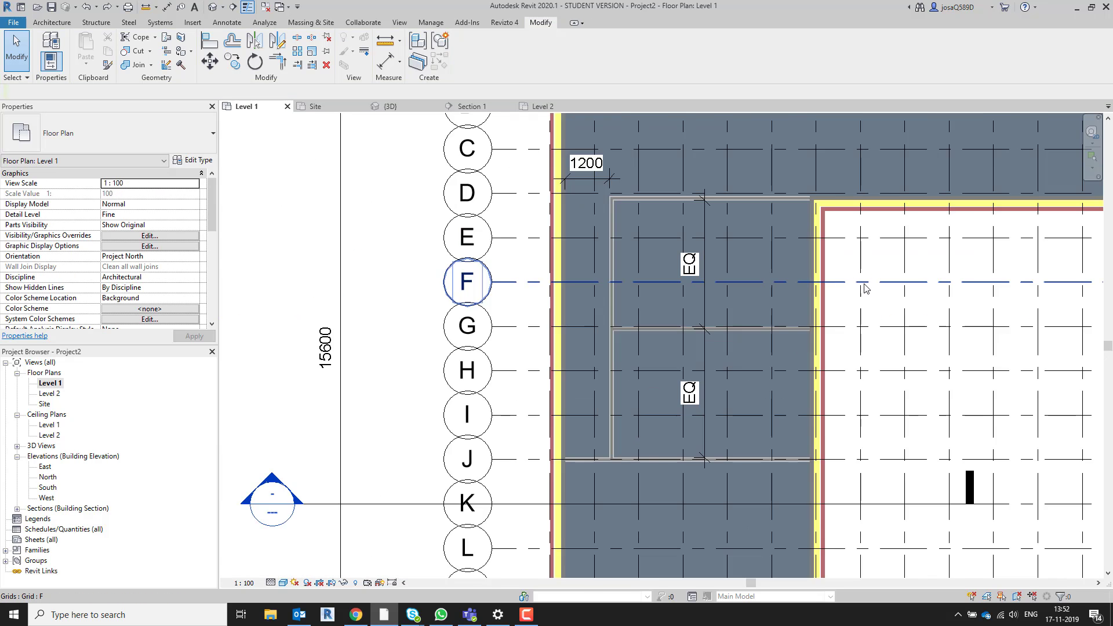
- Inspect the text override settings of the 1200 corridor dimension, and close them without changes
middle_drag(872, 300, 761, 326)
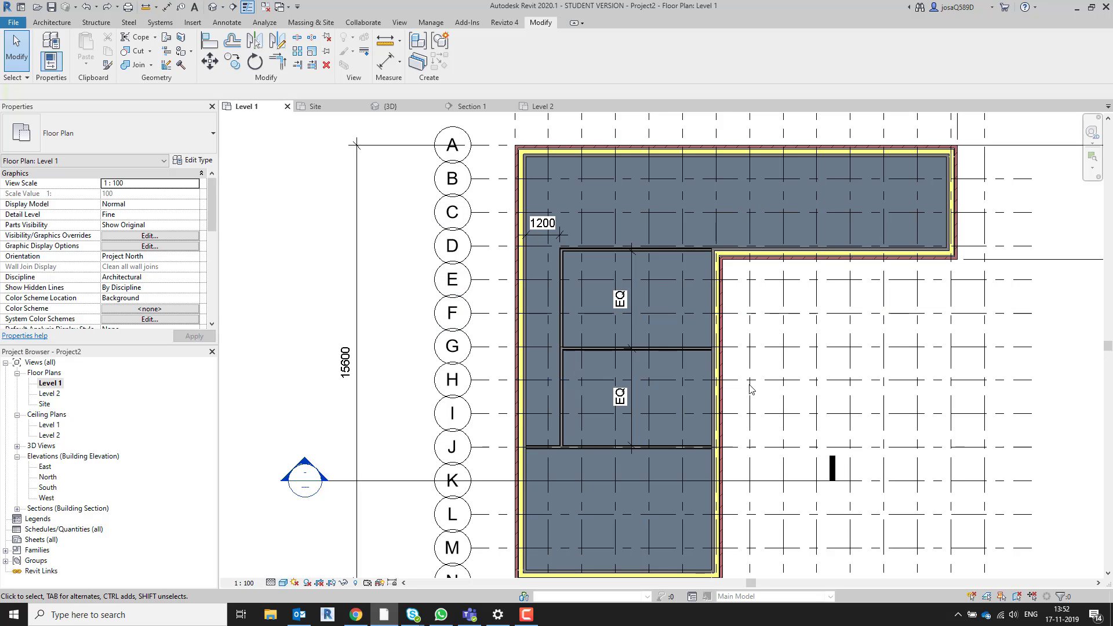
middle_drag(647, 485, 616, 400)
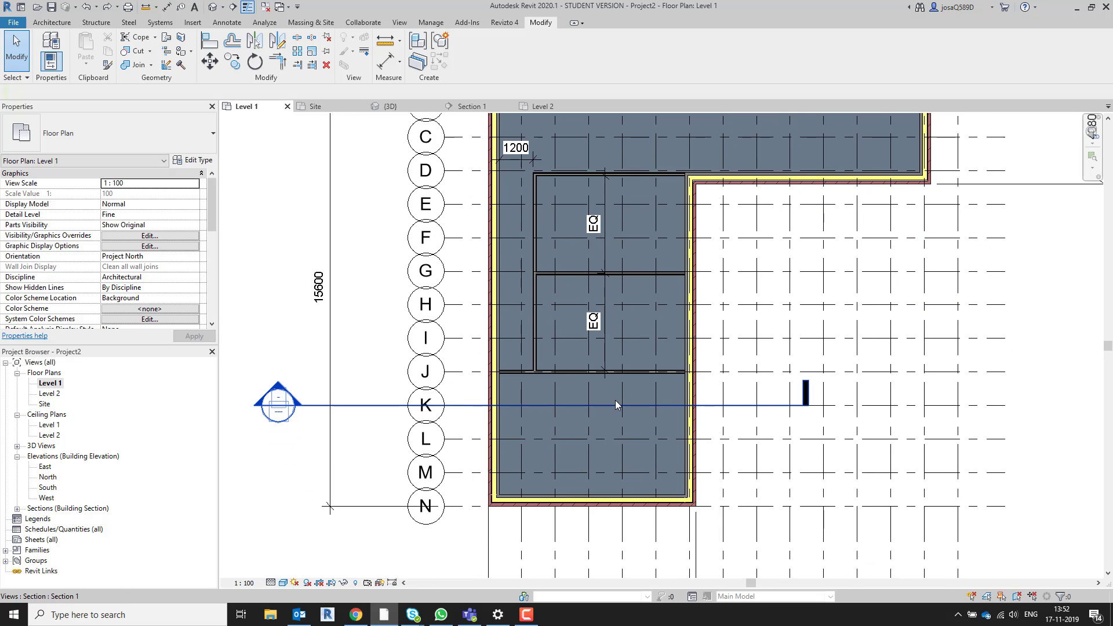
click(535, 203)
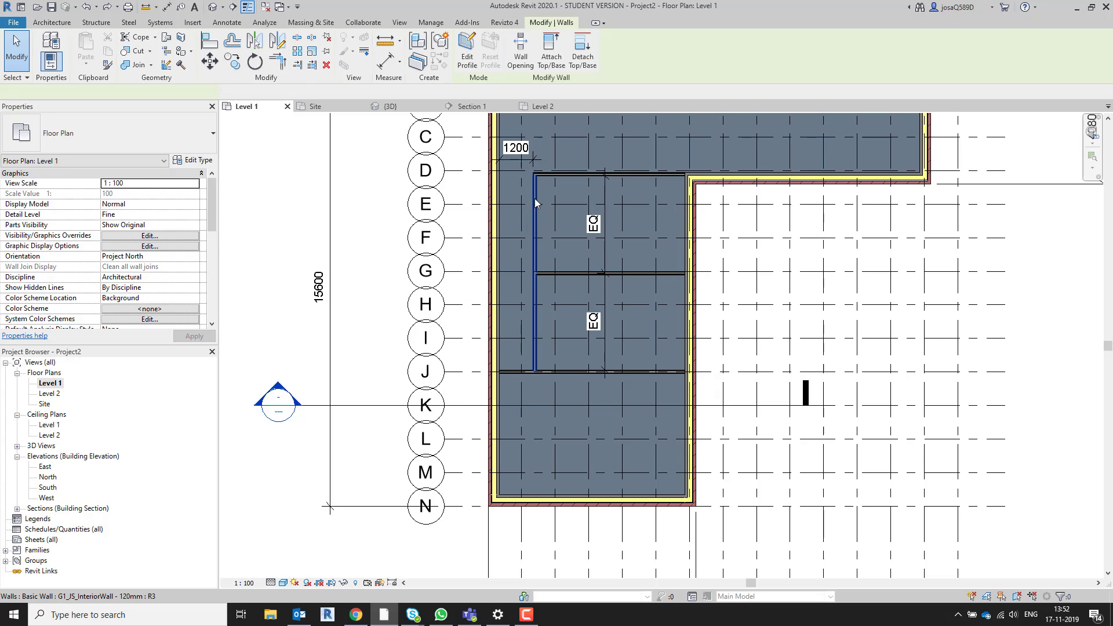
click(518, 151)
scroll(520, 158, up, 5)
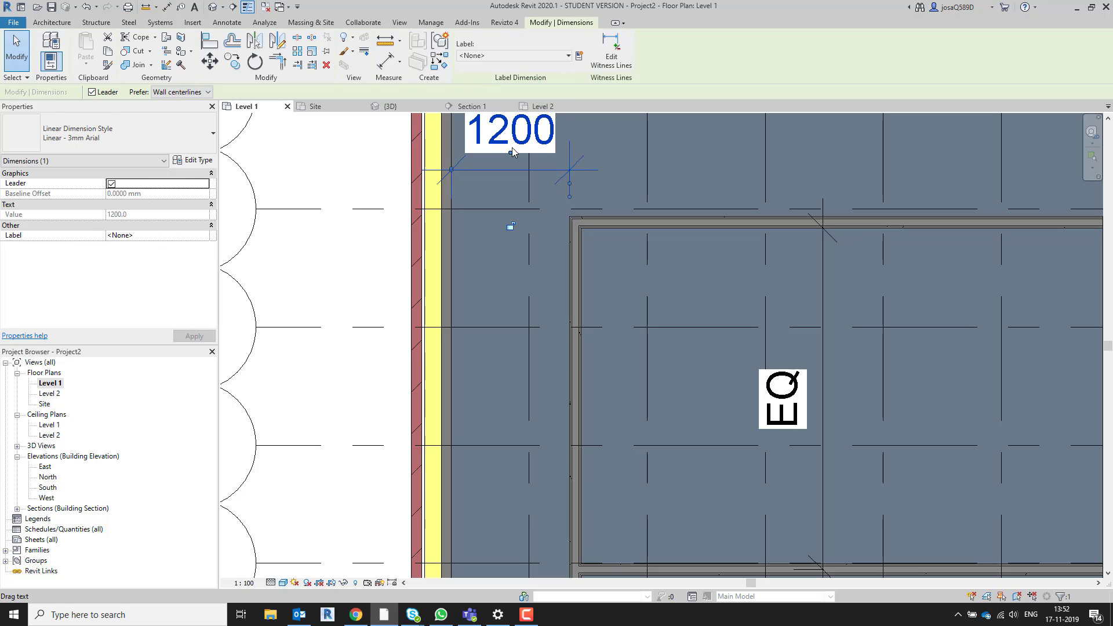
click(517, 134)
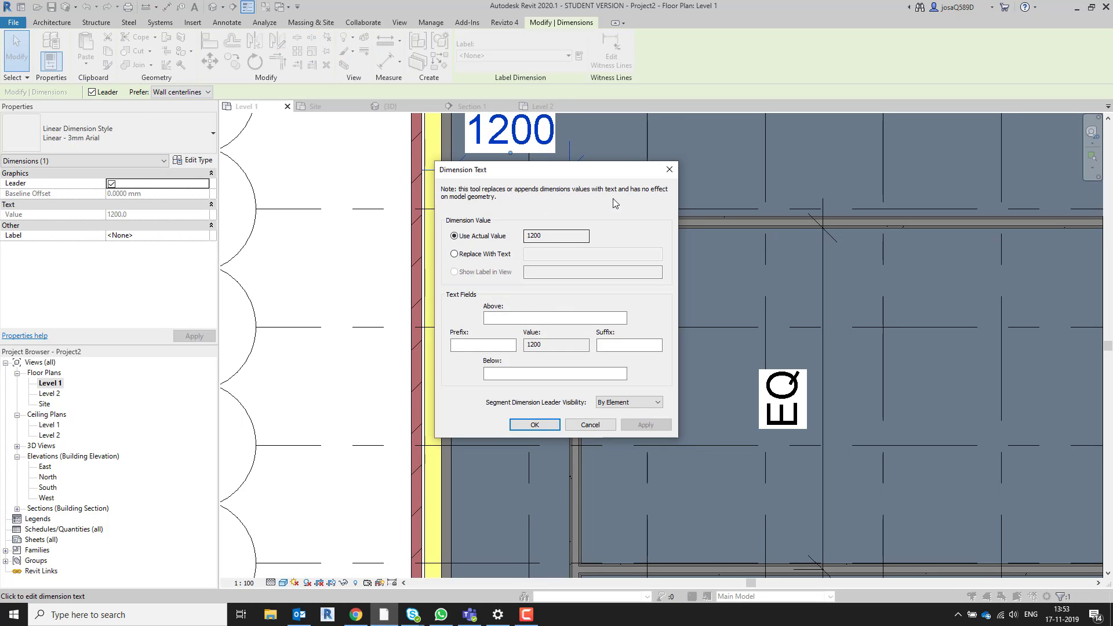
click(669, 169)
key(Escape)
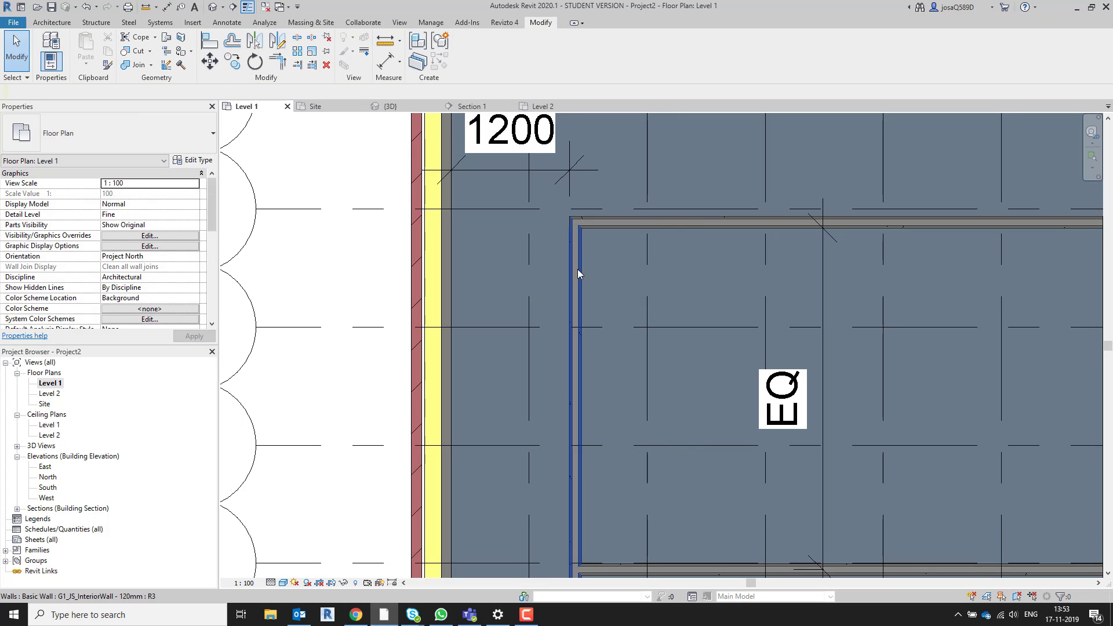
- Set the corridor partition's distance from the west exterior wall to 1500 mm
click(578, 269)
click(519, 145)
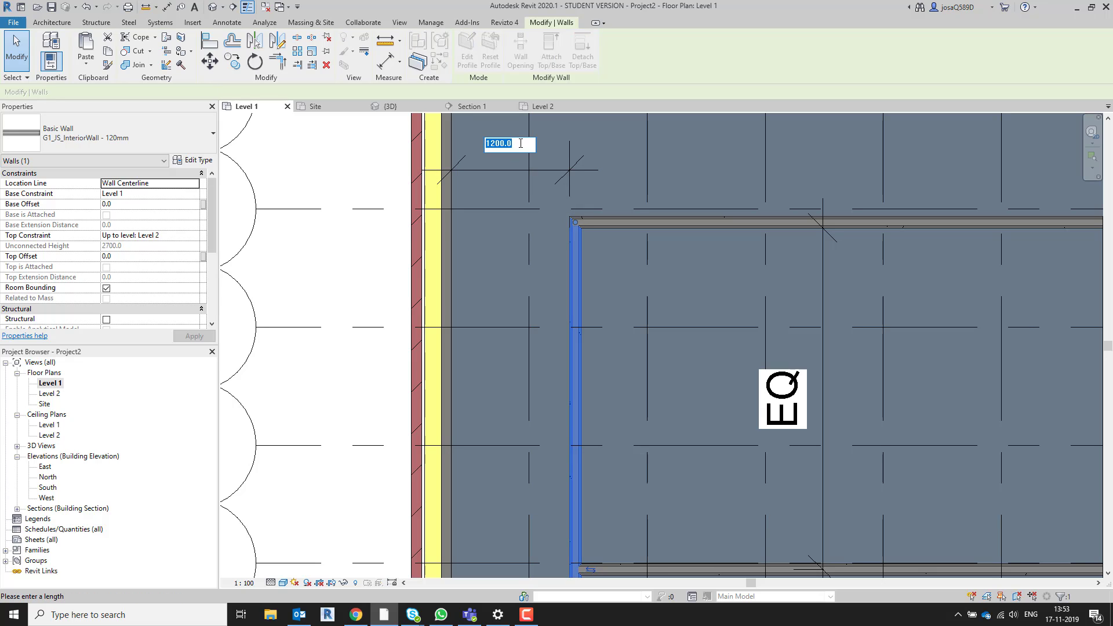
text(15)
key(Return)
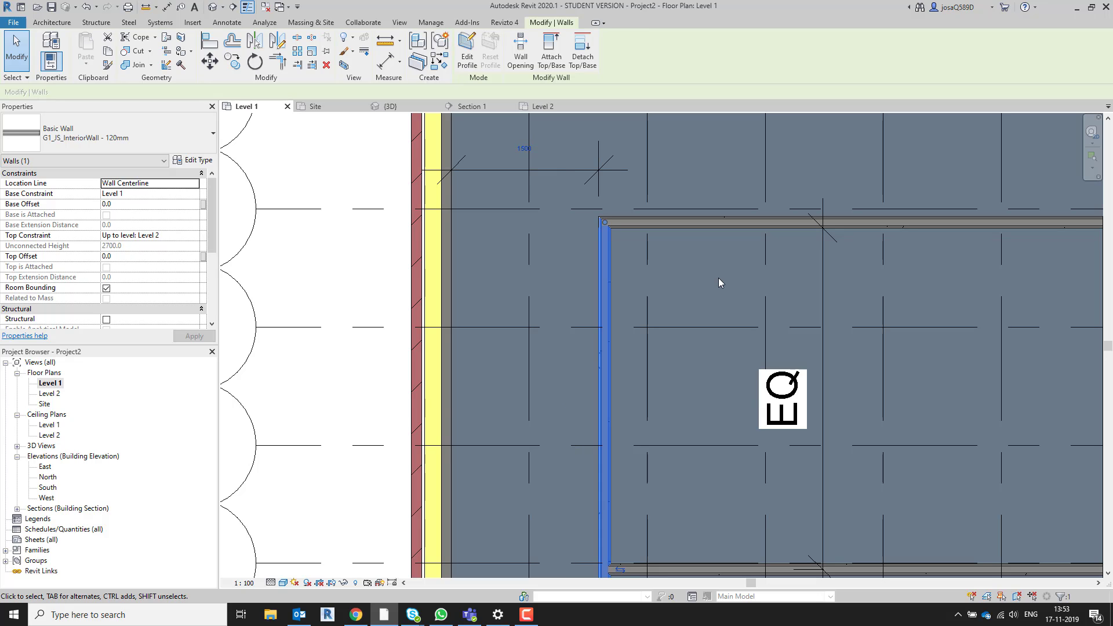
click(639, 309)
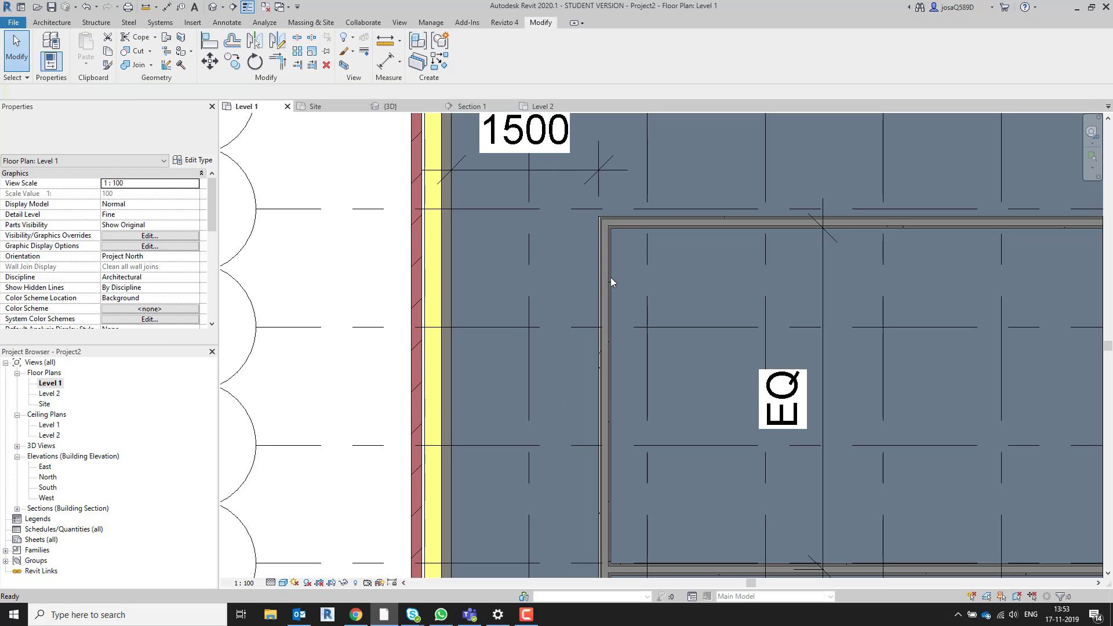
- Examine the corridor dimension, the exterior wall near grid D and the equalized partitions across the floor plan
click(538, 164)
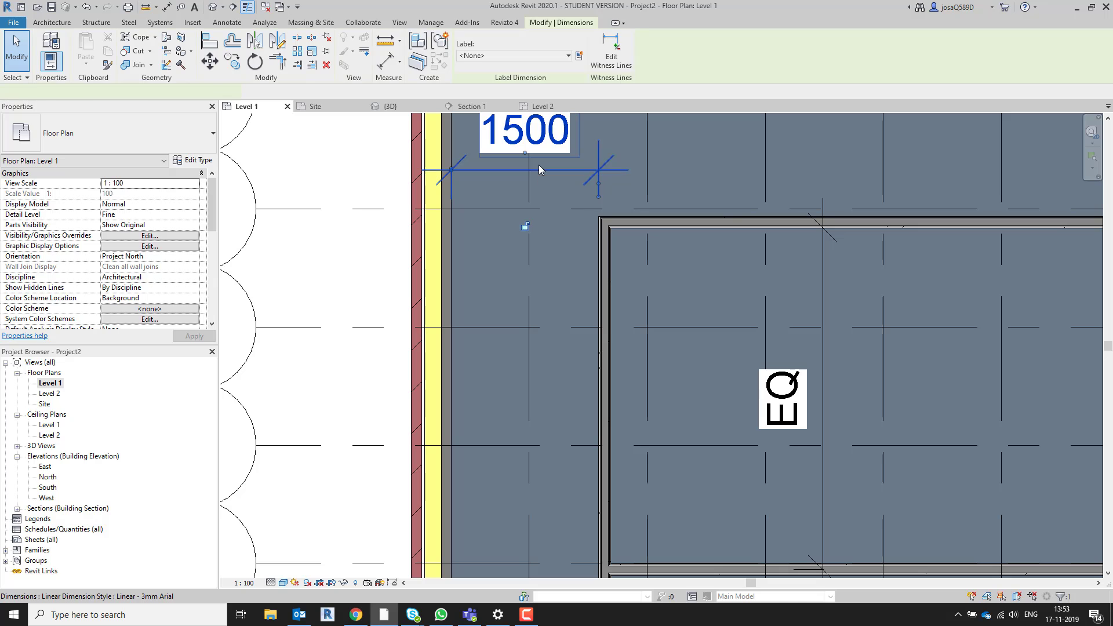
scroll(644, 289, down, 6)
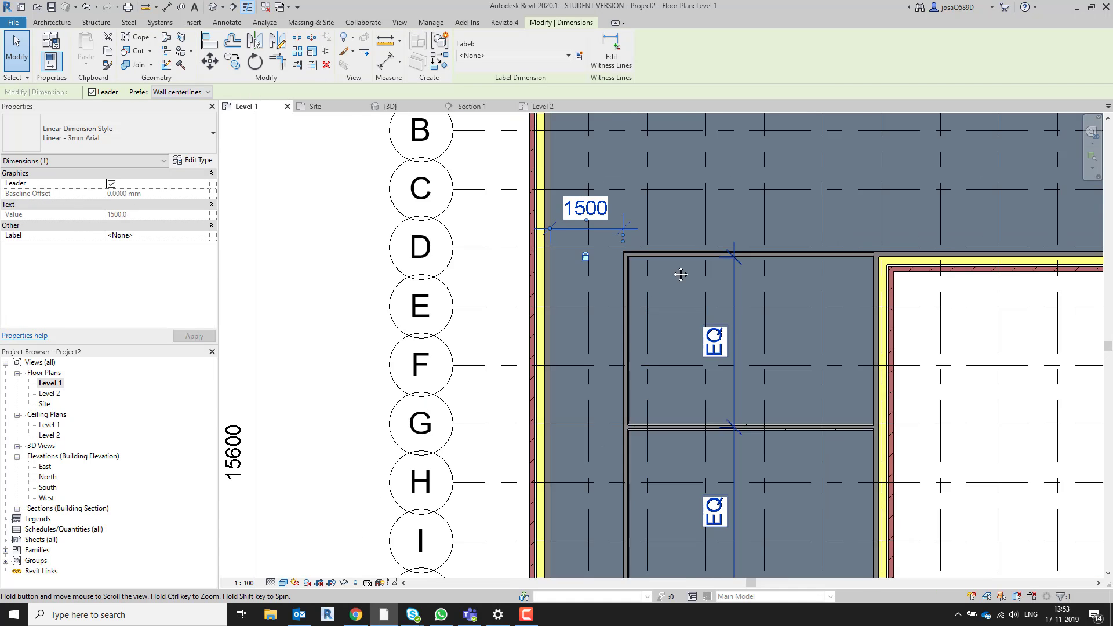
middle_drag(587, 368, 558, 466)
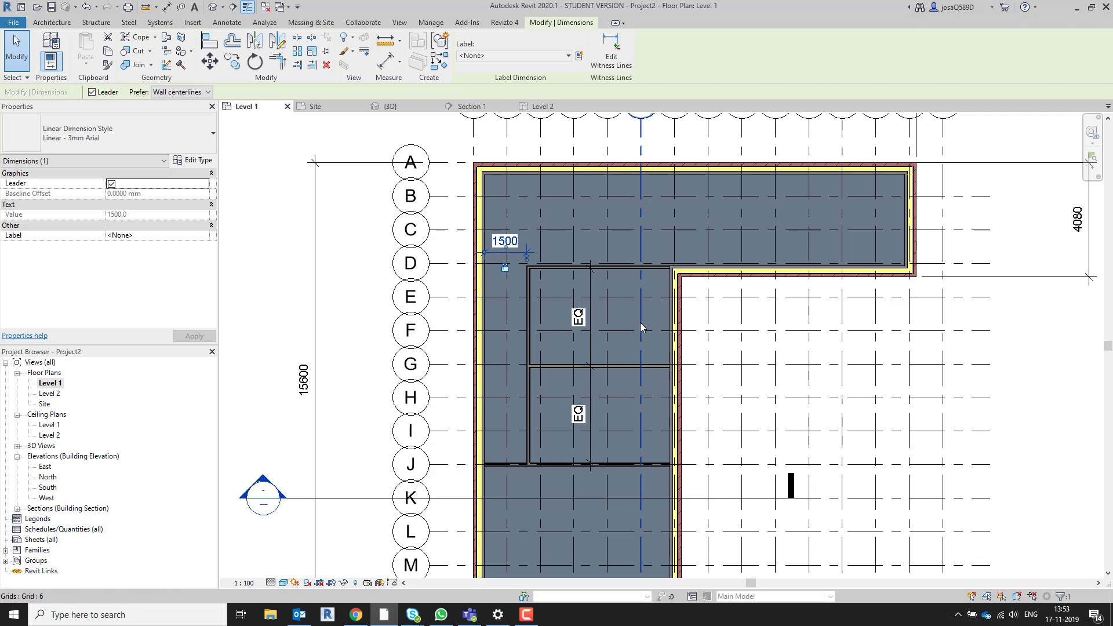
scroll(617, 319, down, 2)
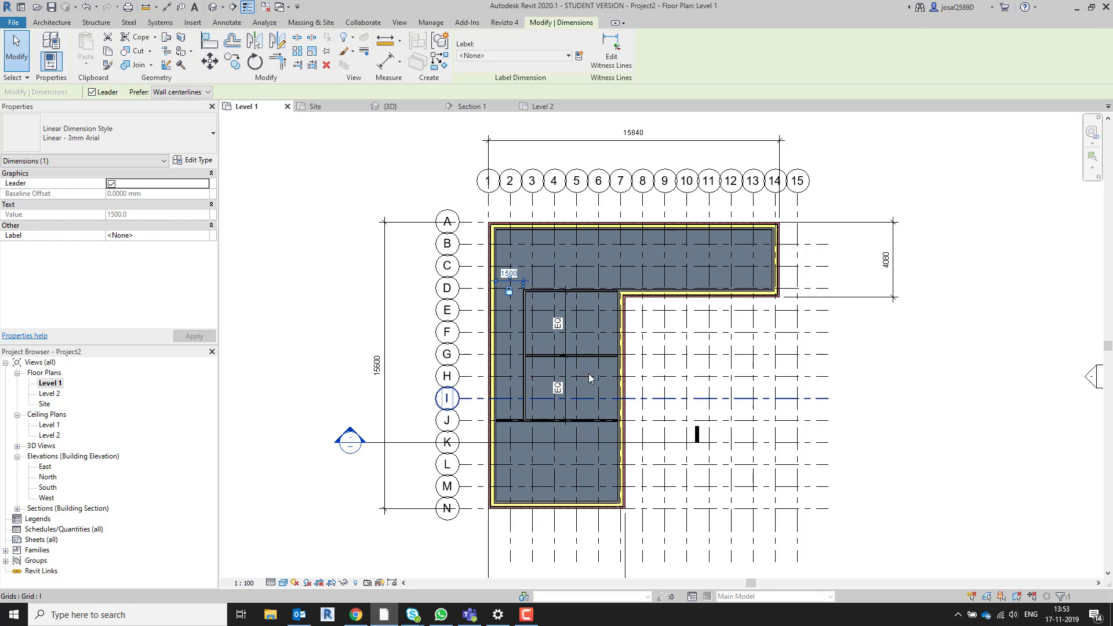
scroll(608, 291, up, 4)
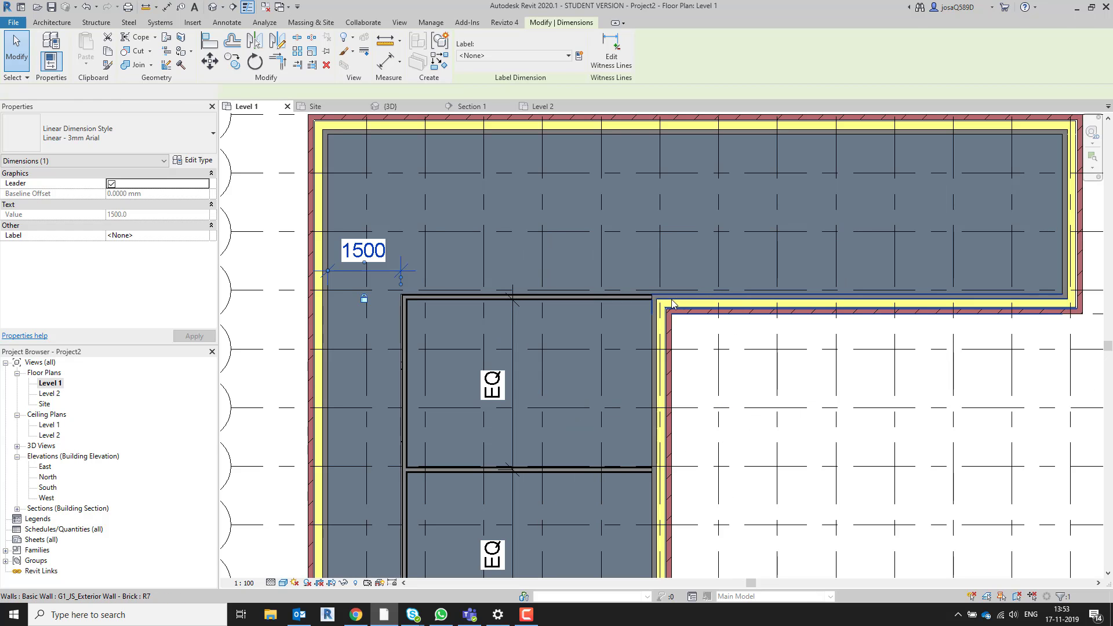
click(747, 302)
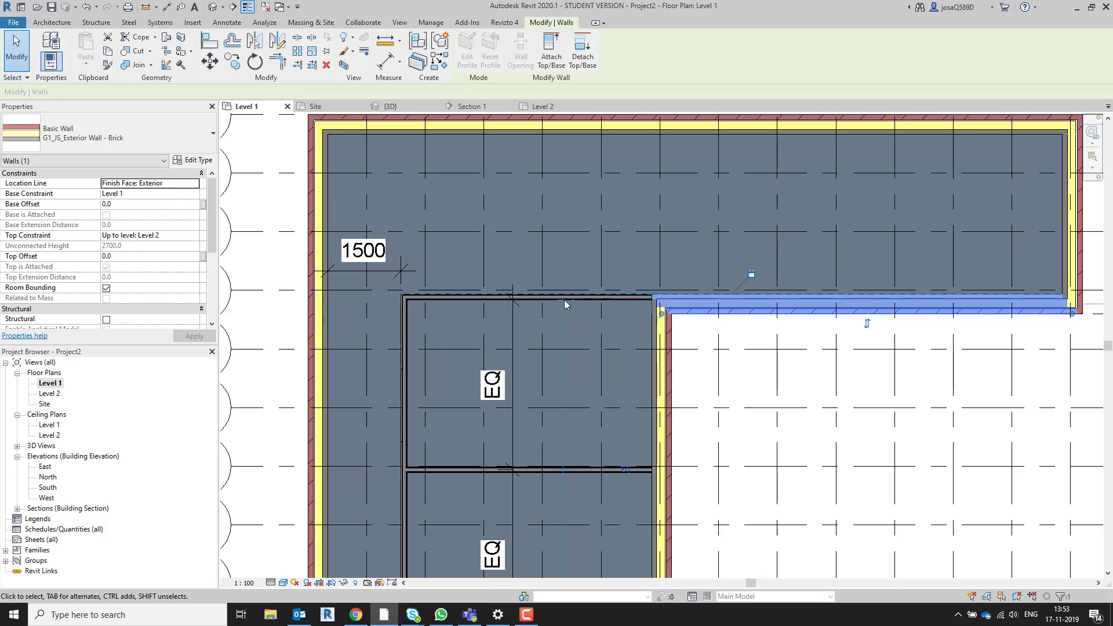
key(Escape)
scroll(593, 374, down, 3)
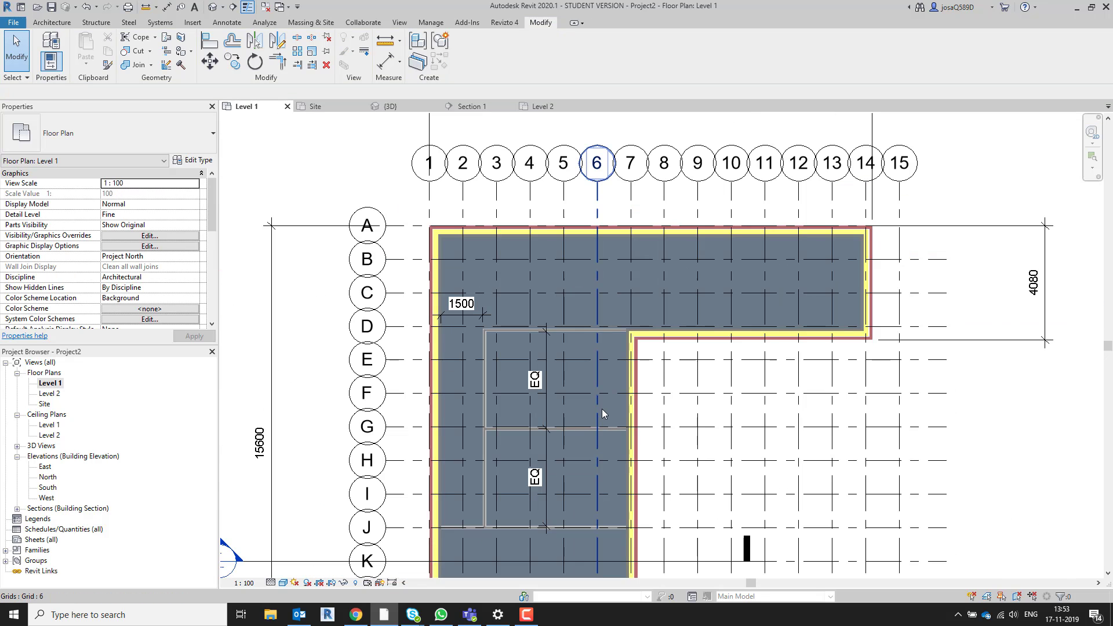
middle_drag(602, 409, 610, 312)
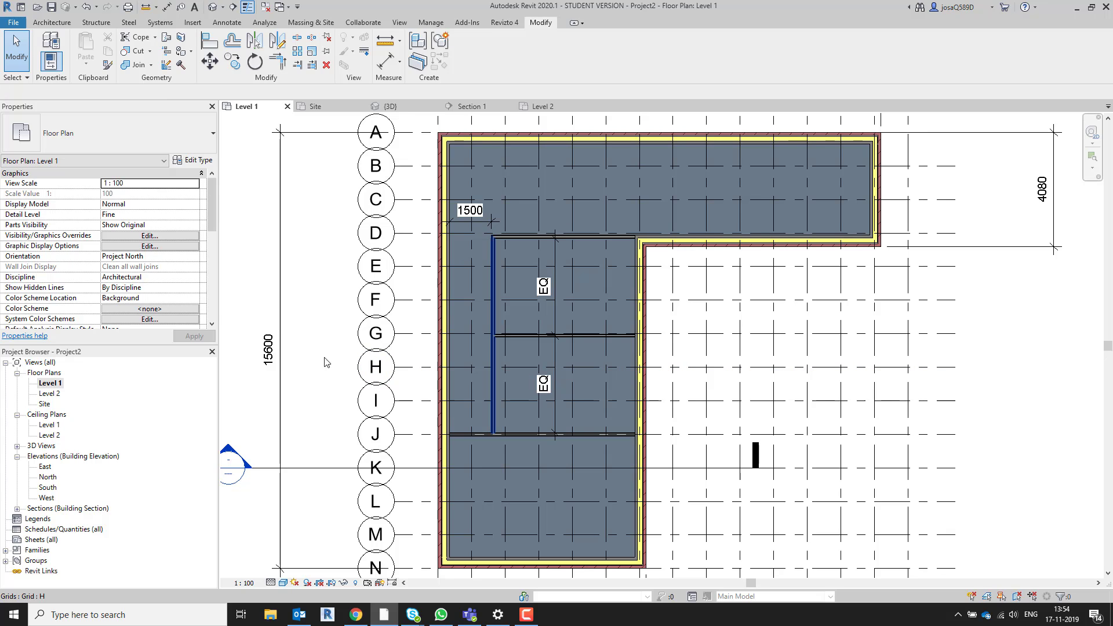
- Rename the Level 1 floor plan view as "Level 1 Working View", without renaming the corresponding level and views
right_click(54, 387)
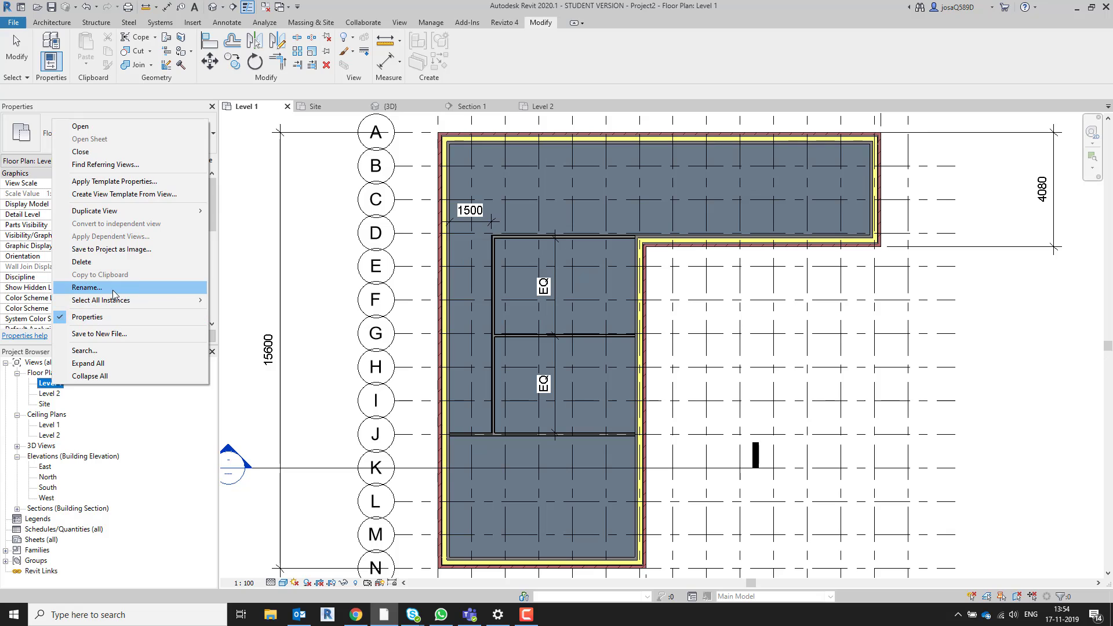
click(114, 293)
click(64, 383)
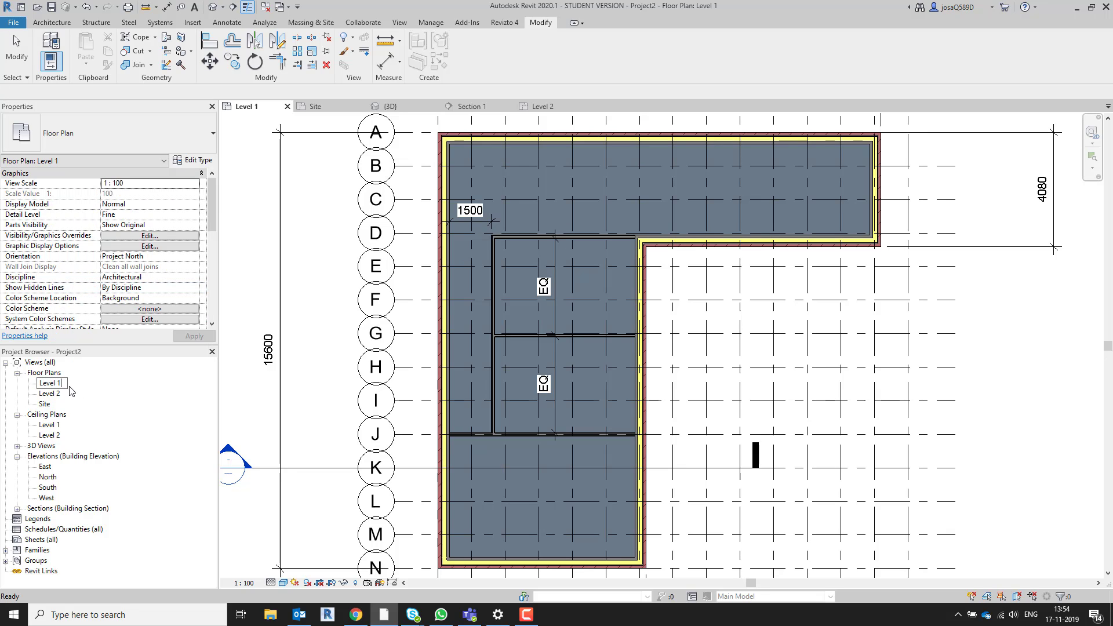
text(Working View)
click(143, 416)
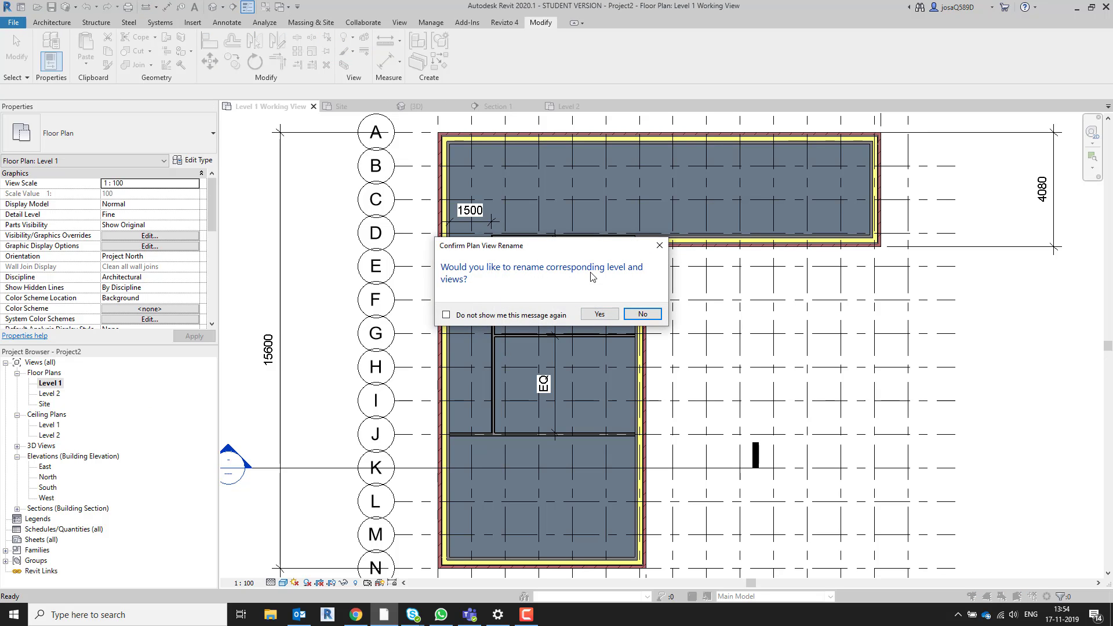
click(645, 316)
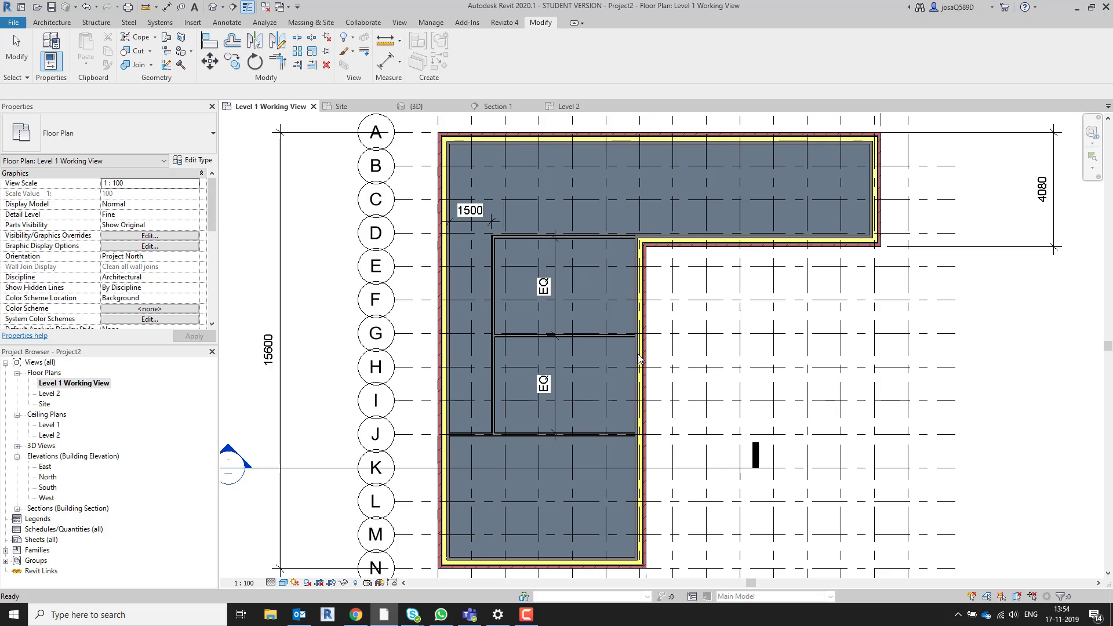
- Consult the Courtyard BATCM house plan in the project brief in Chrome, and return to the Revit floor plan
scroll(642, 346, down, 2)
scroll(641, 347, down, 1)
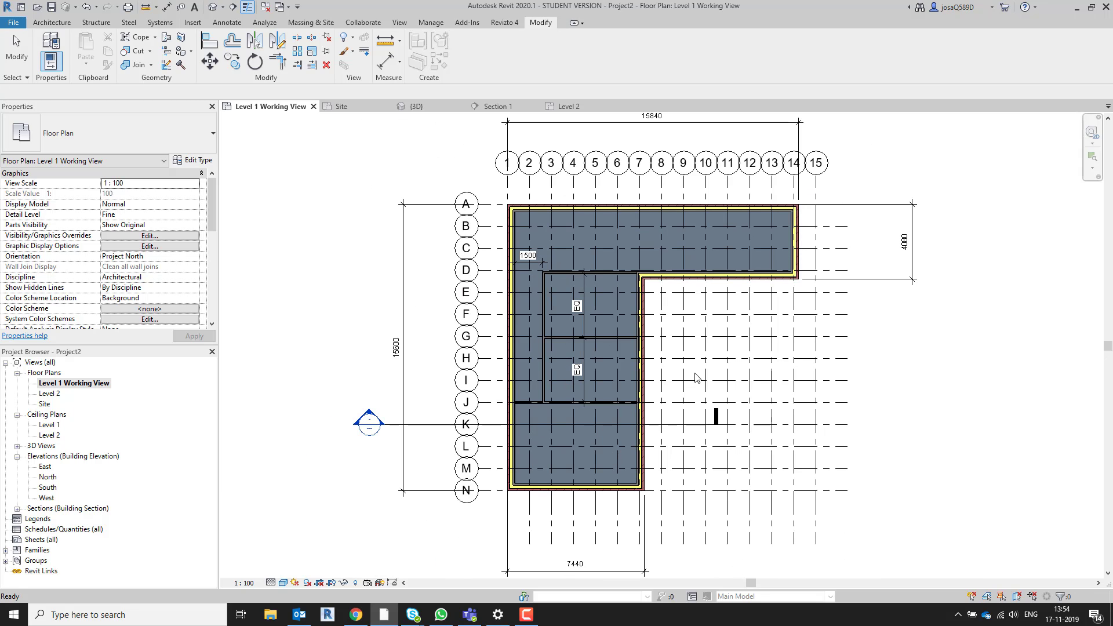
key(alt+Tab)
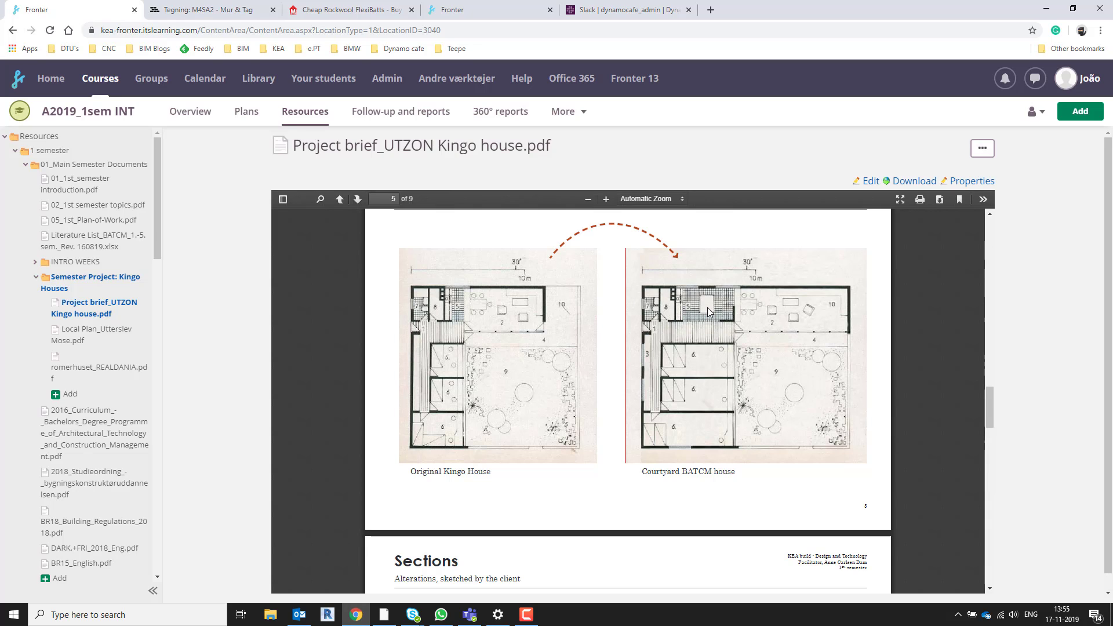
key(alt+Tab)
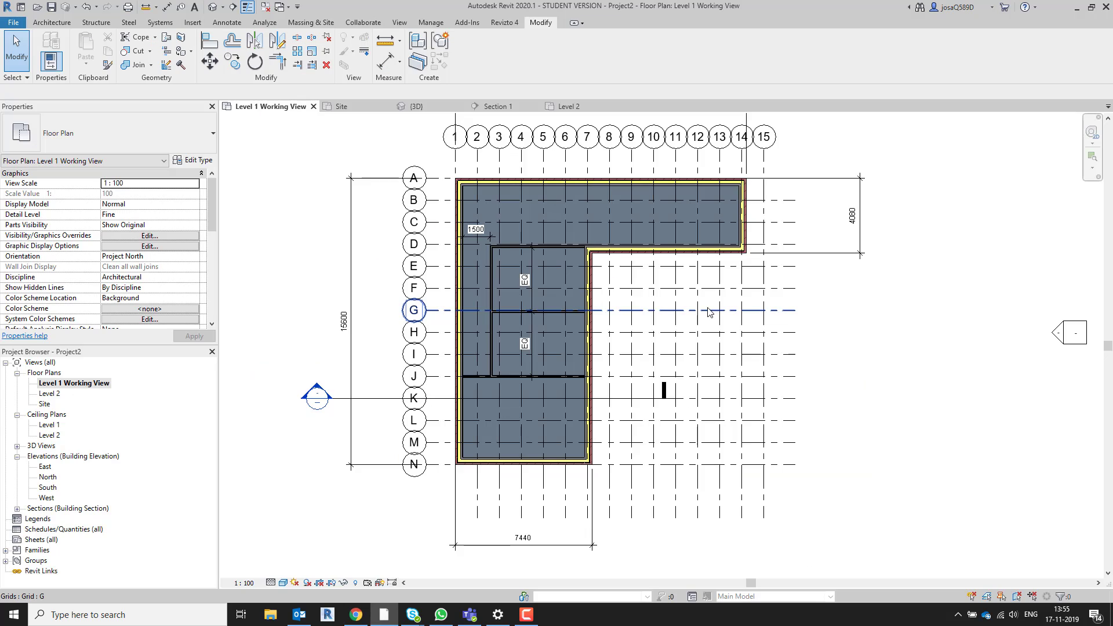
- Draw a 120 mm interior partition about 7500 mm east from the west exterior wall near grids B-C, returning north to the exterior wall
scroll(487, 226, up, 2)
middle_drag(487, 226, 499, 261)
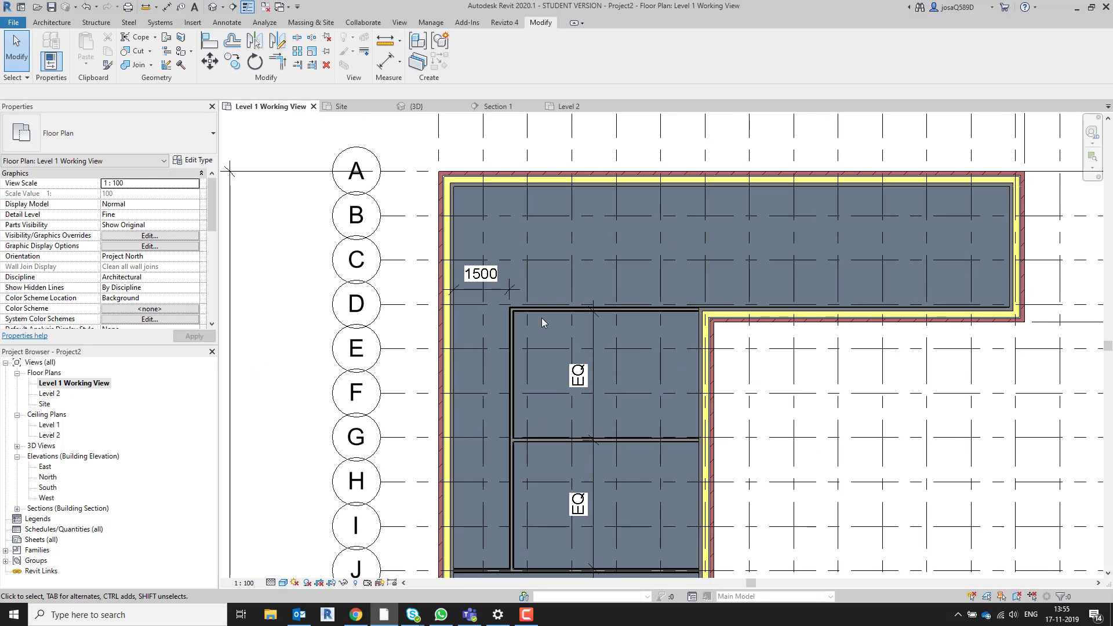
click(550, 313)
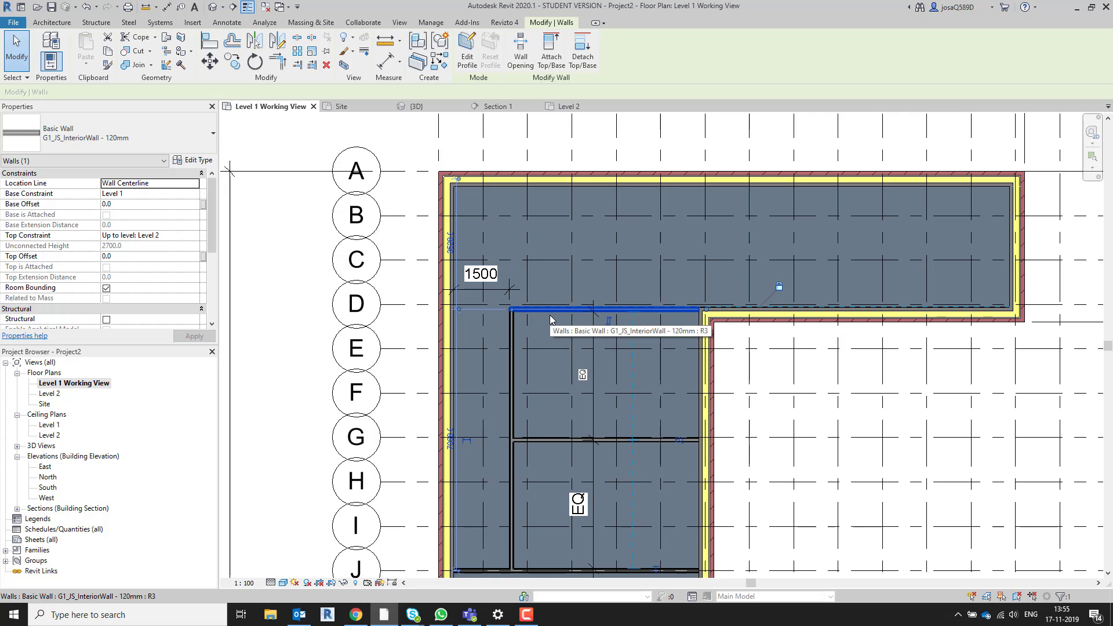
key(w)
key(a)
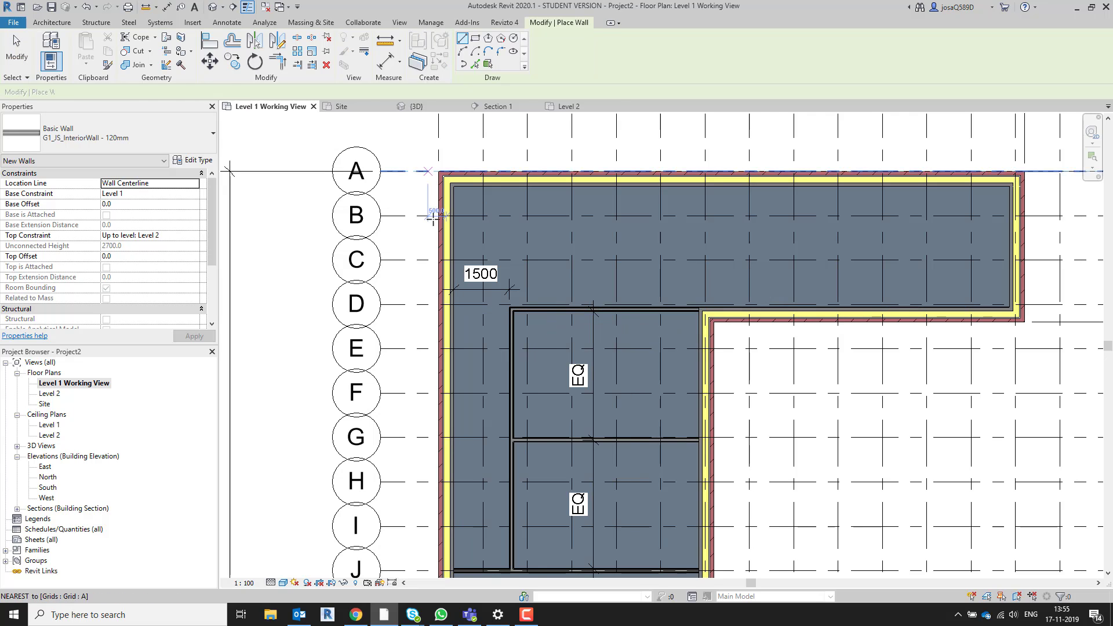
scroll(457, 238, up, 4)
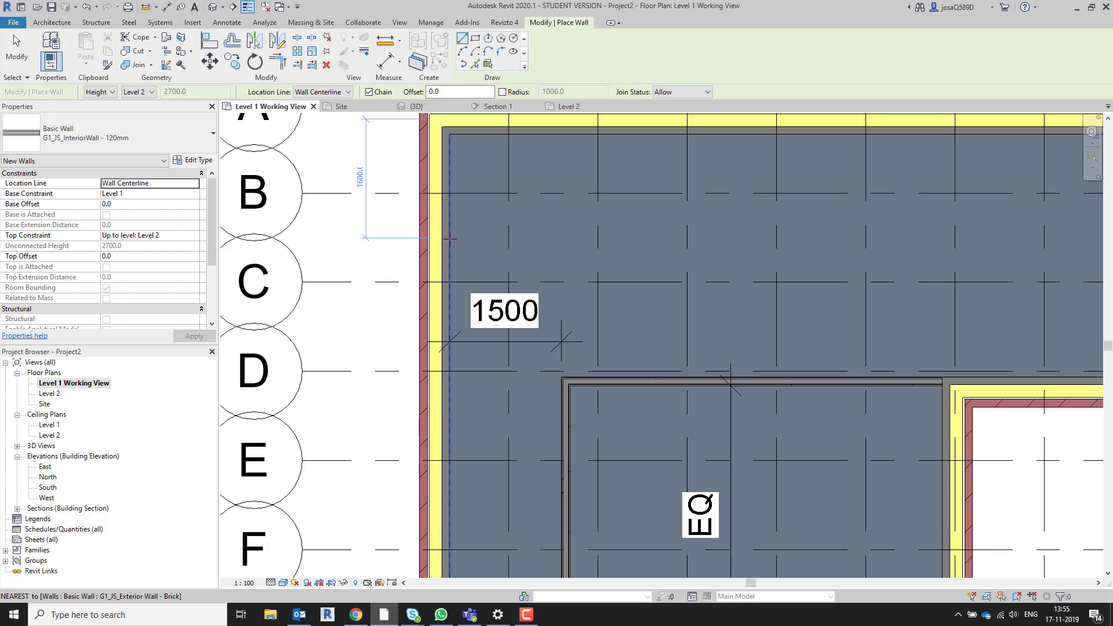
click(449, 238)
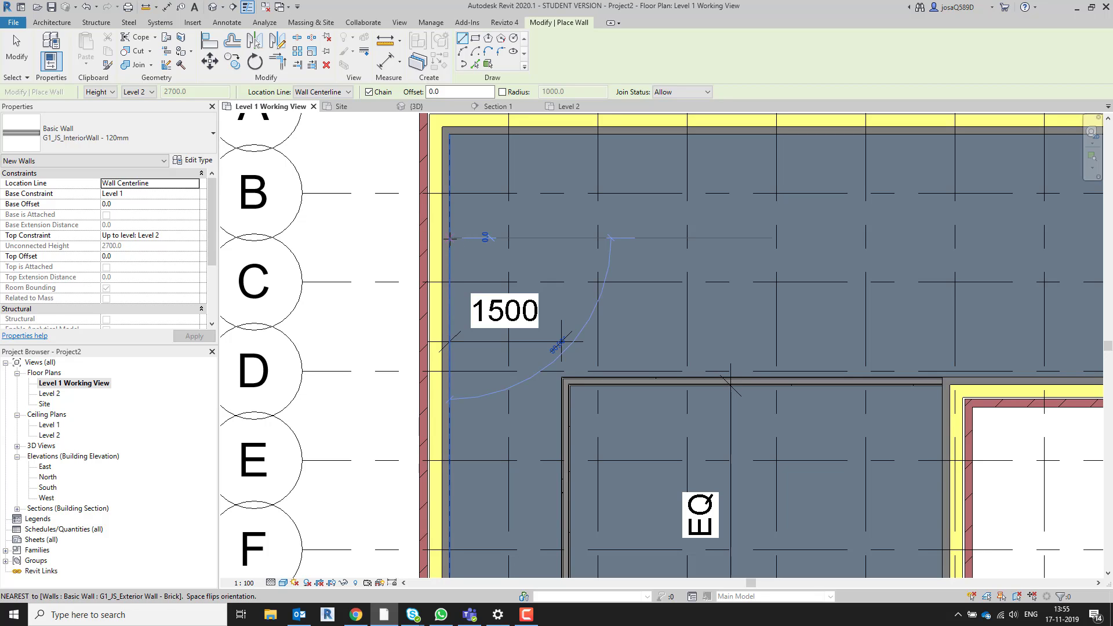
scroll(751, 234, down, 4)
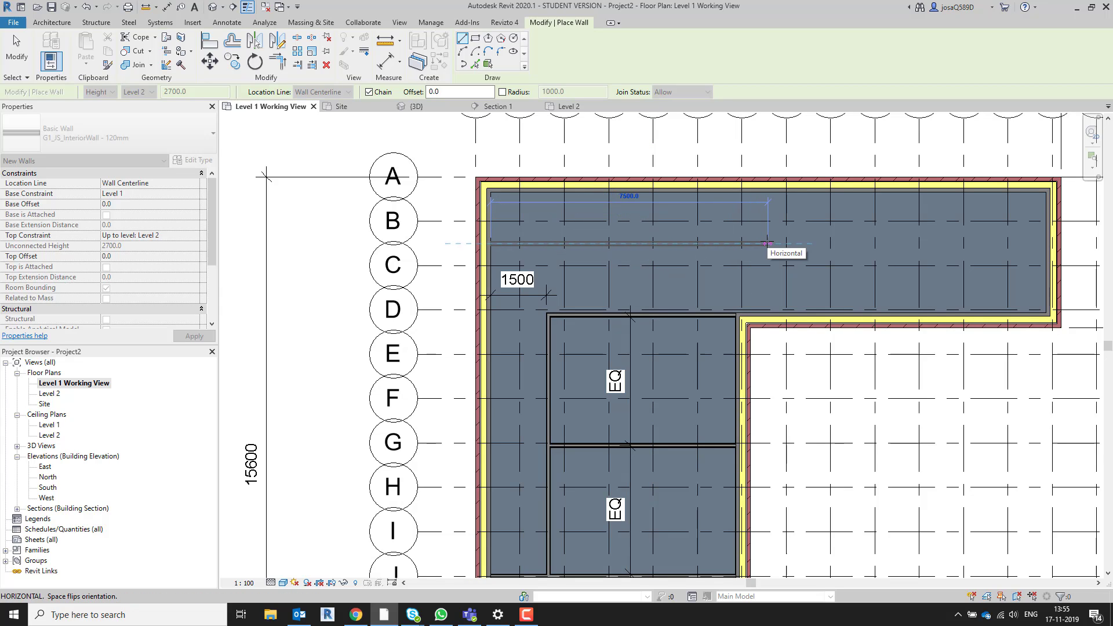
click(767, 243)
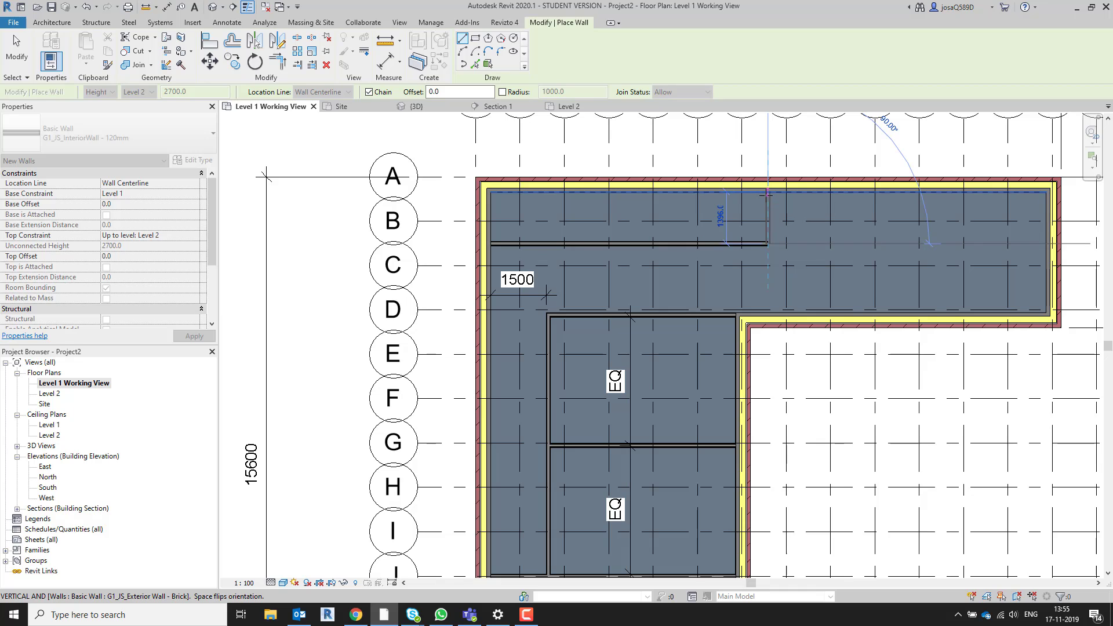
click(767, 194)
key(Escape)
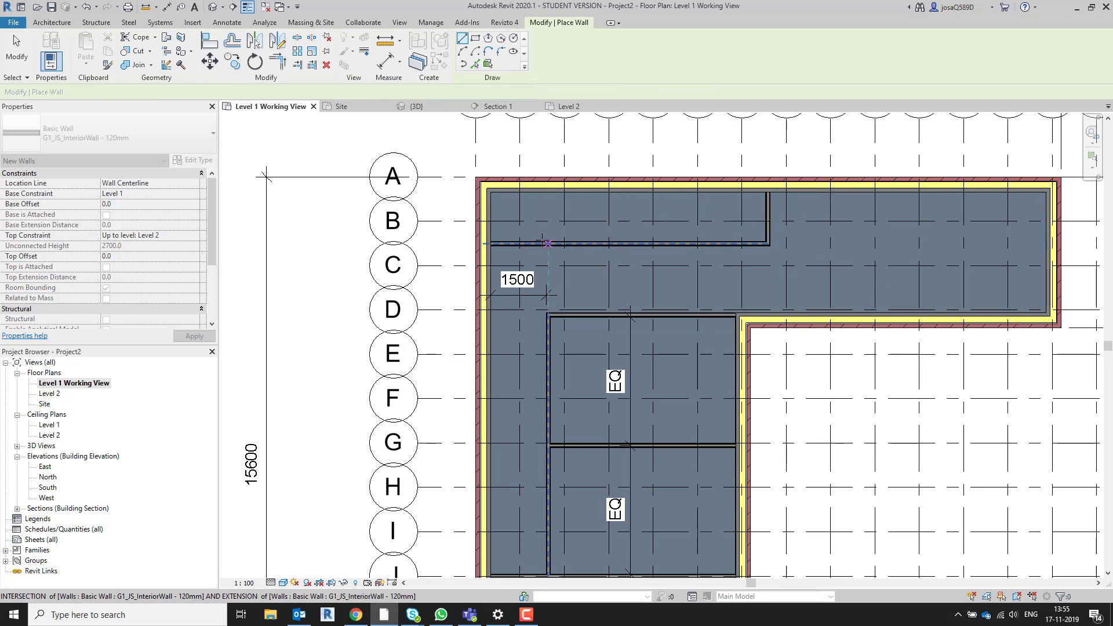
- Draw two short 120 mm cross partitions between the new east-west partition and the north exterior wall, near the west end
scroll(531, 243, up, 3)
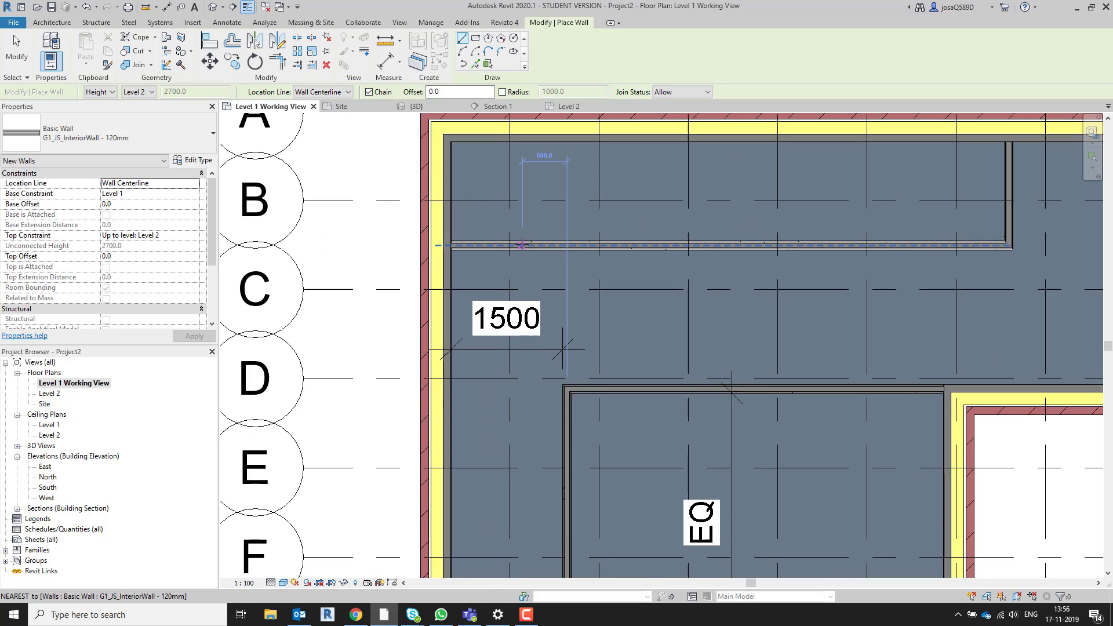
click(521, 245)
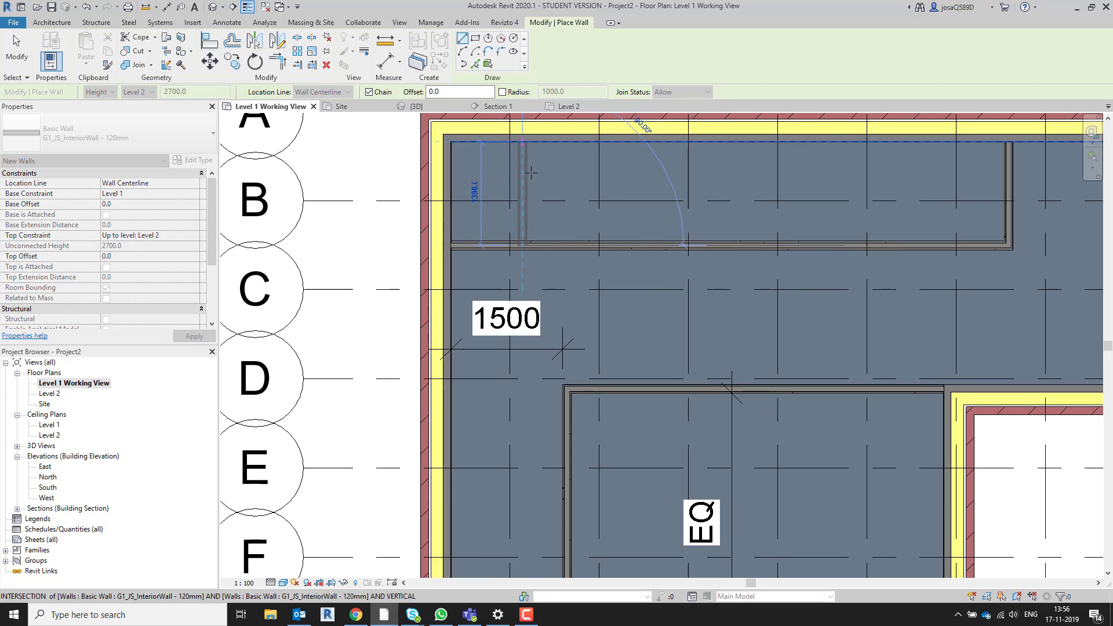
click(522, 142)
key(Escape)
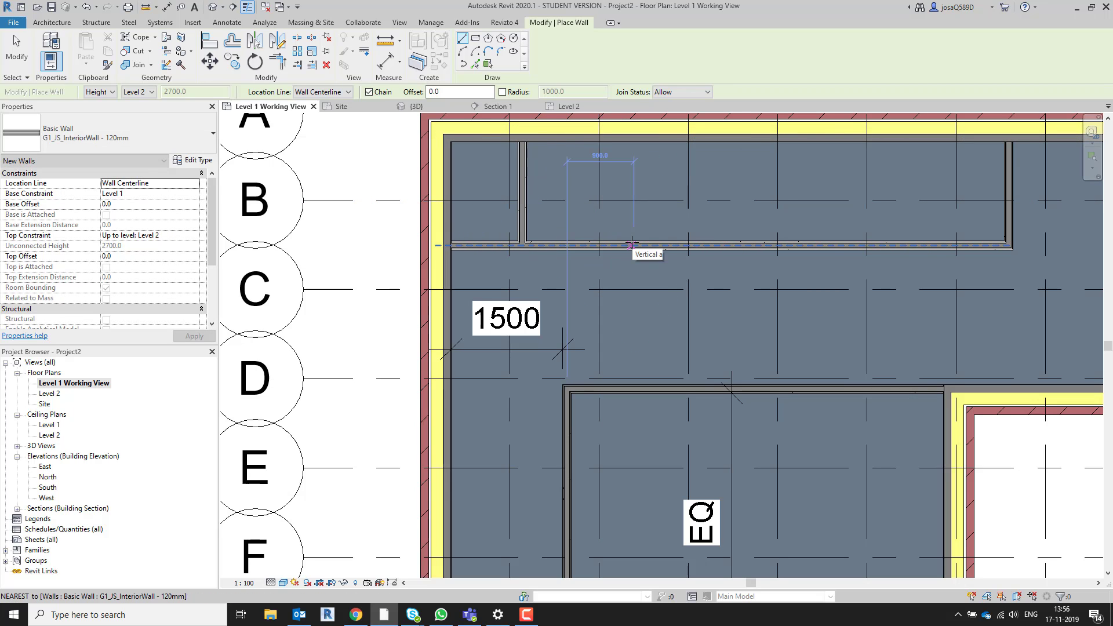
click(632, 244)
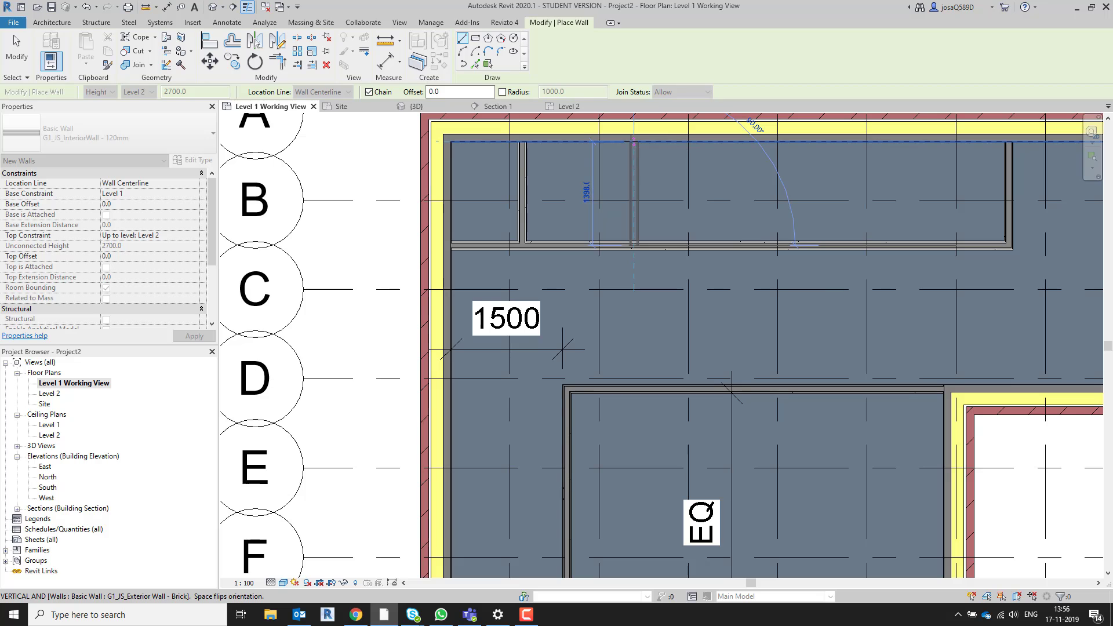
click(633, 143)
key(Escape)
key(Escape)
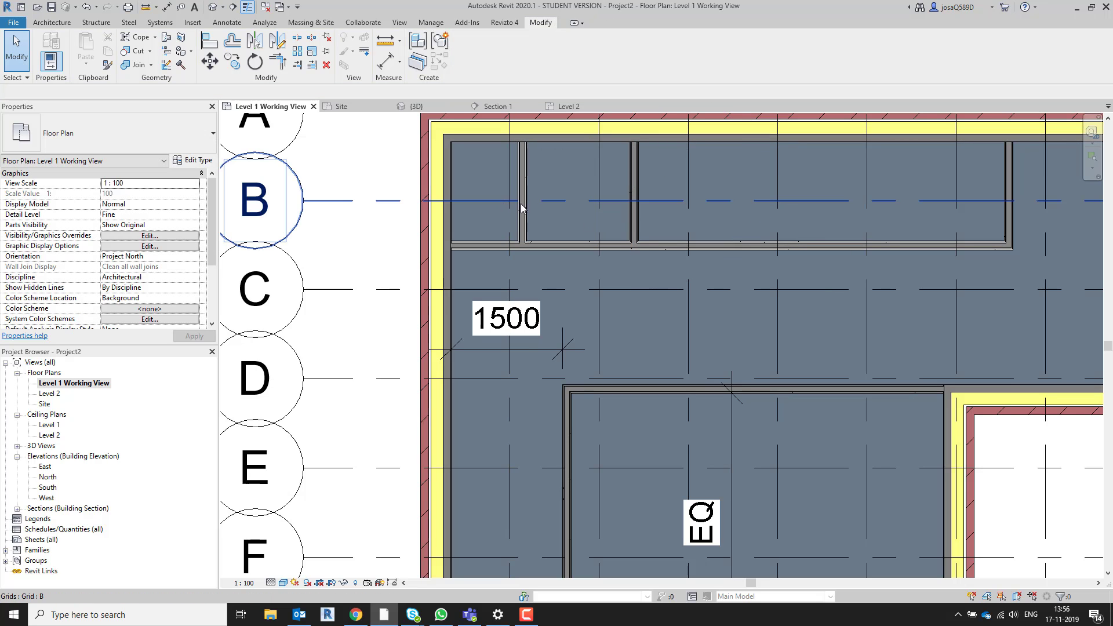
- Check the Courtyard BATCM plan in Chrome, and in Revit dimension from the west wall's inner face through both short partitions in one string
key(alt+Tab)
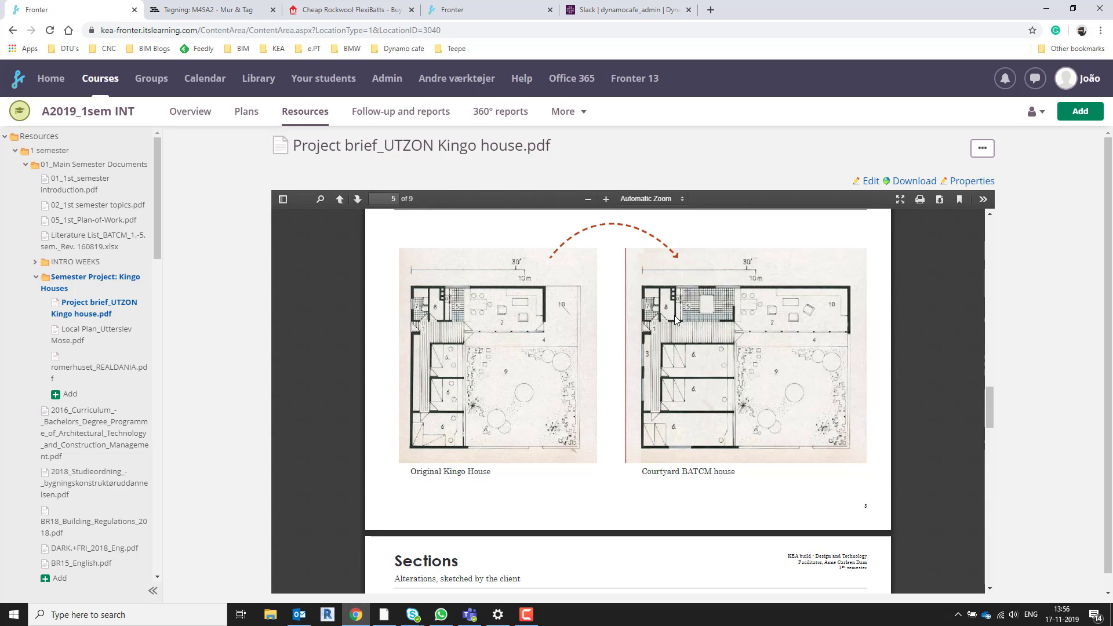
key(alt+Tab)
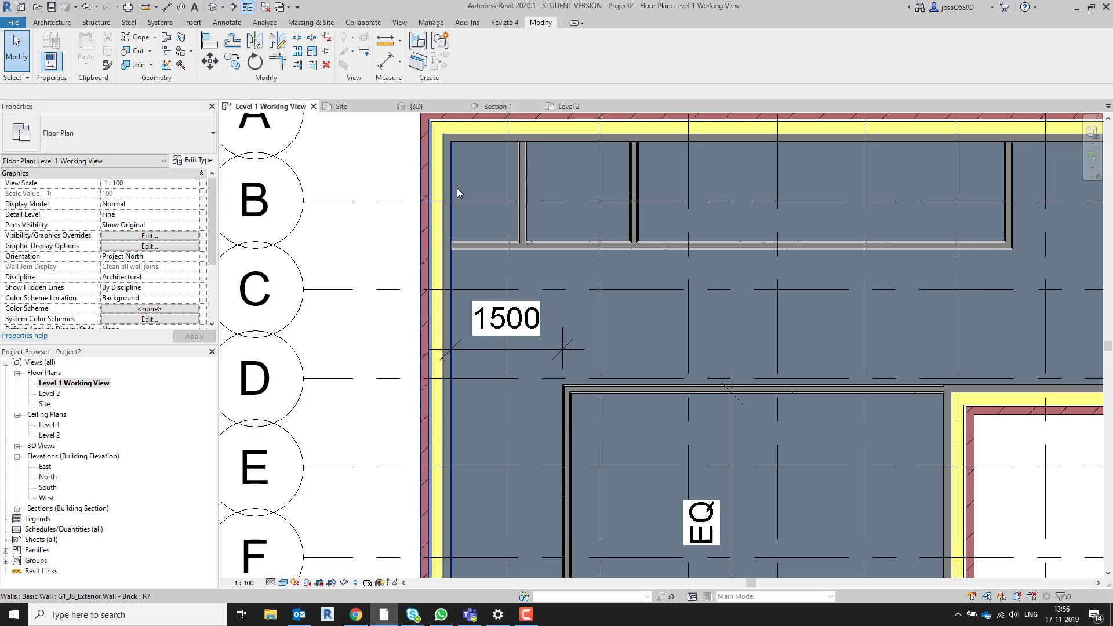
key(d)
key(i)
scroll(456, 188, up, 3)
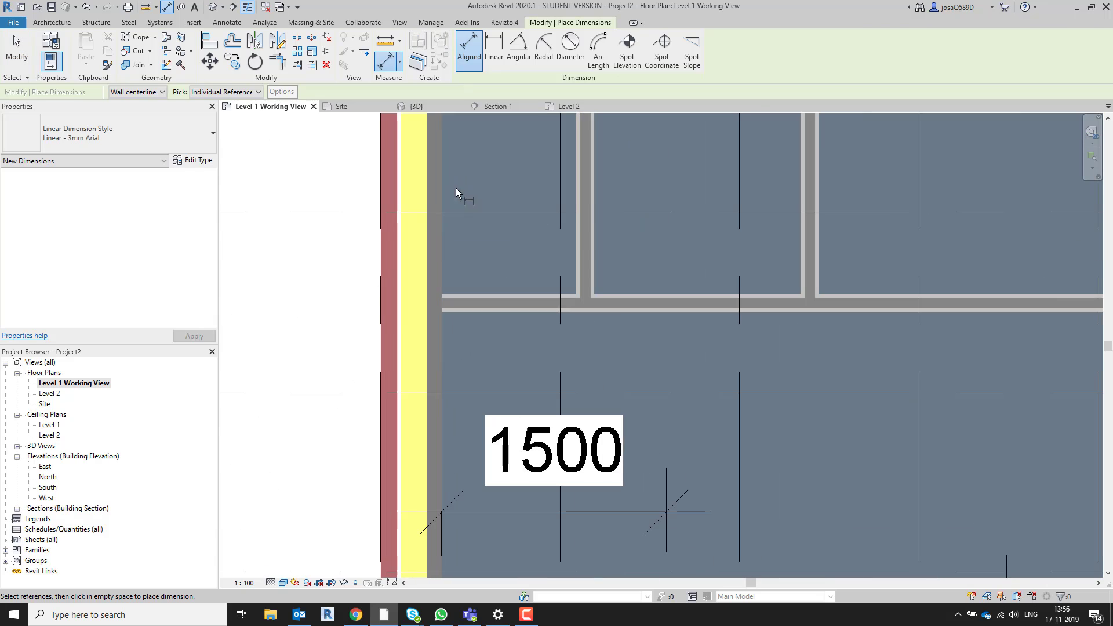
click(440, 184)
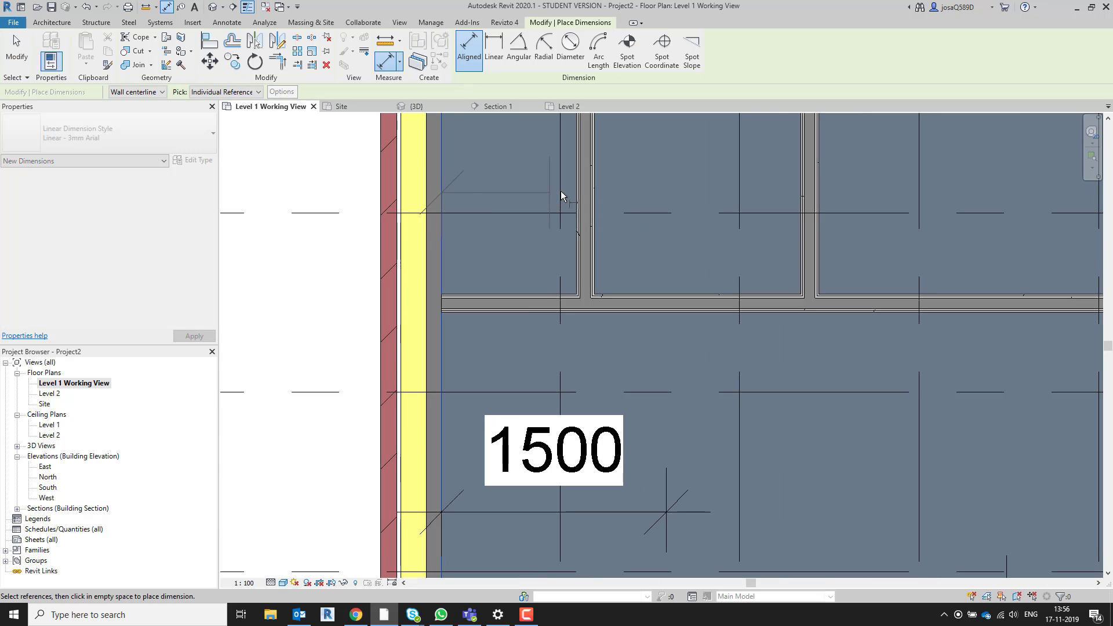
click(587, 192)
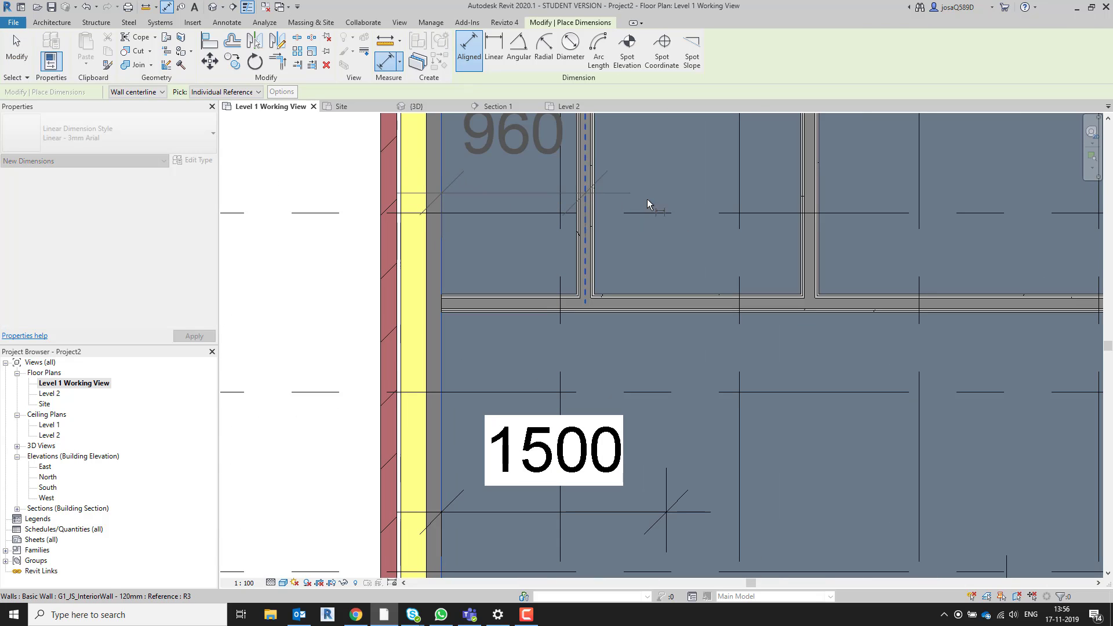
click(800, 193)
click(756, 186)
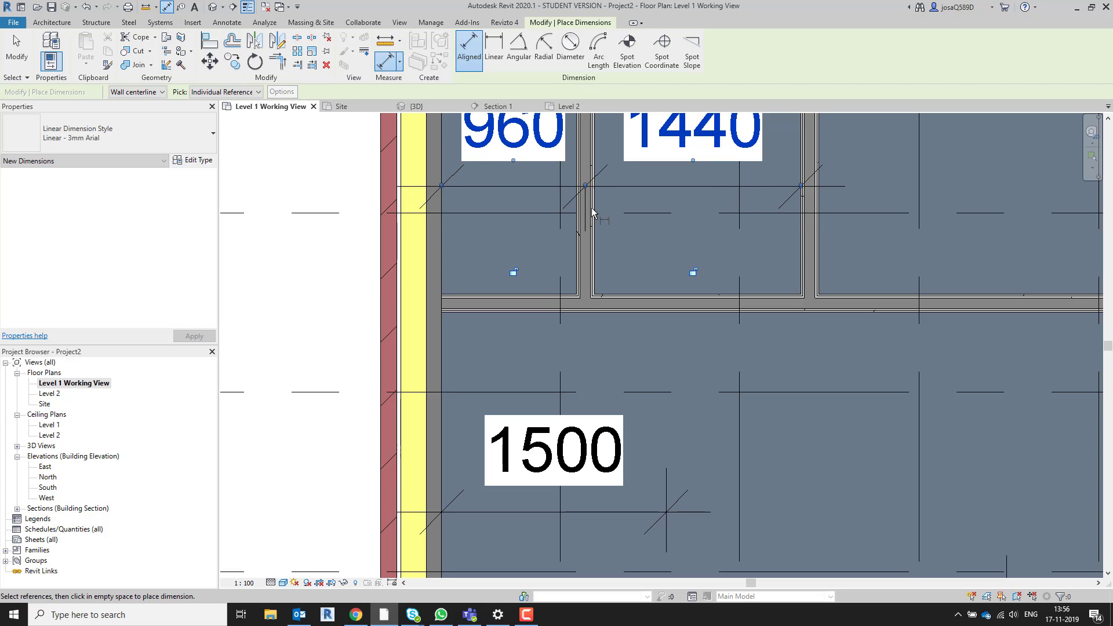
- Apply the equality constraint to the dimension string across the two small northwest rooms
scroll(607, 197, down, 2)
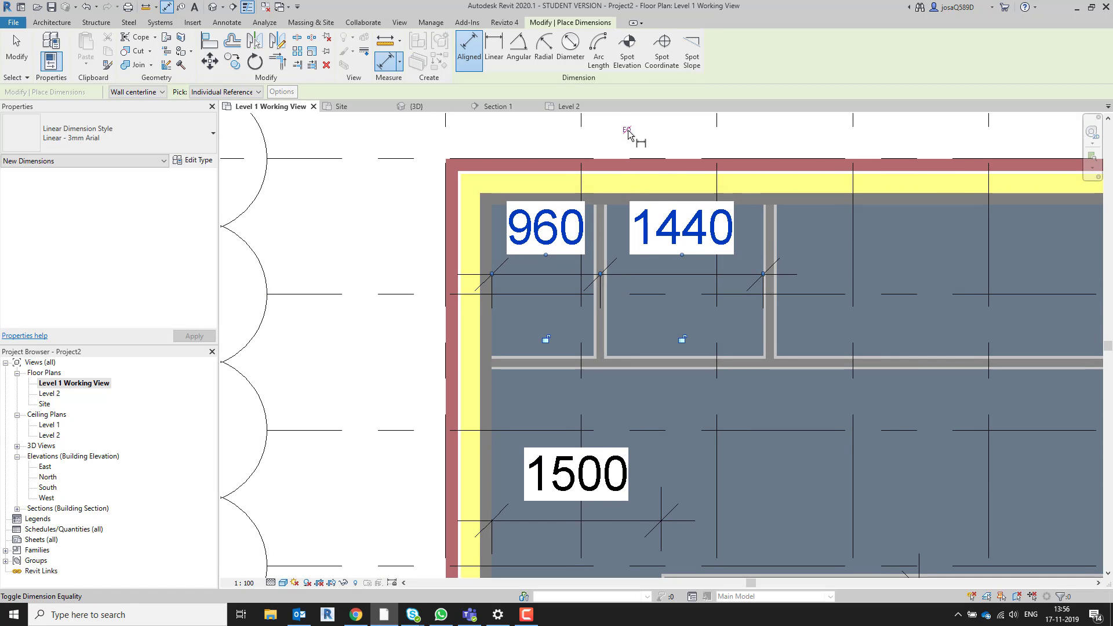
click(626, 130)
key(Escape)
key(Escape)
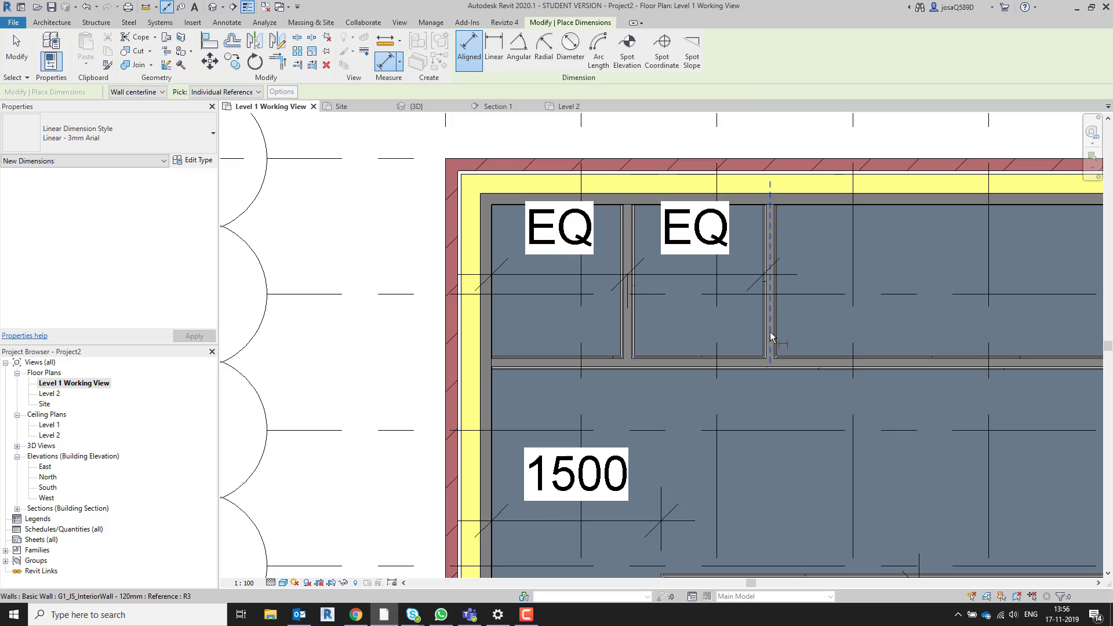
- Move the second short partition west, roughly in line with the corridor partition, about 1696 mm from the west exterior wall
click(772, 323)
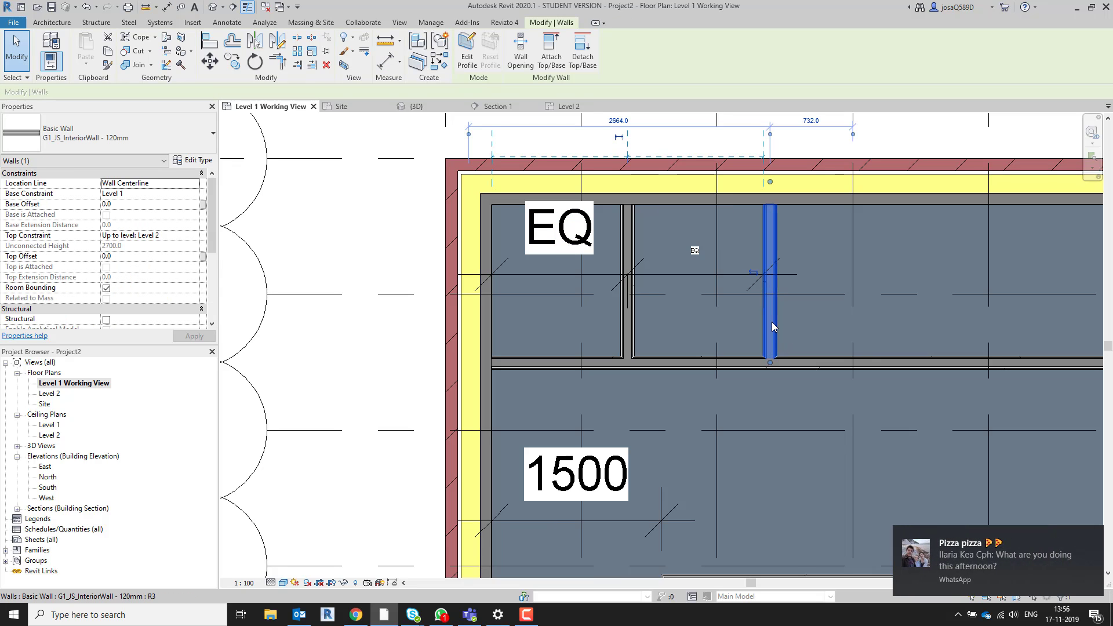
drag(772, 323, 661, 325)
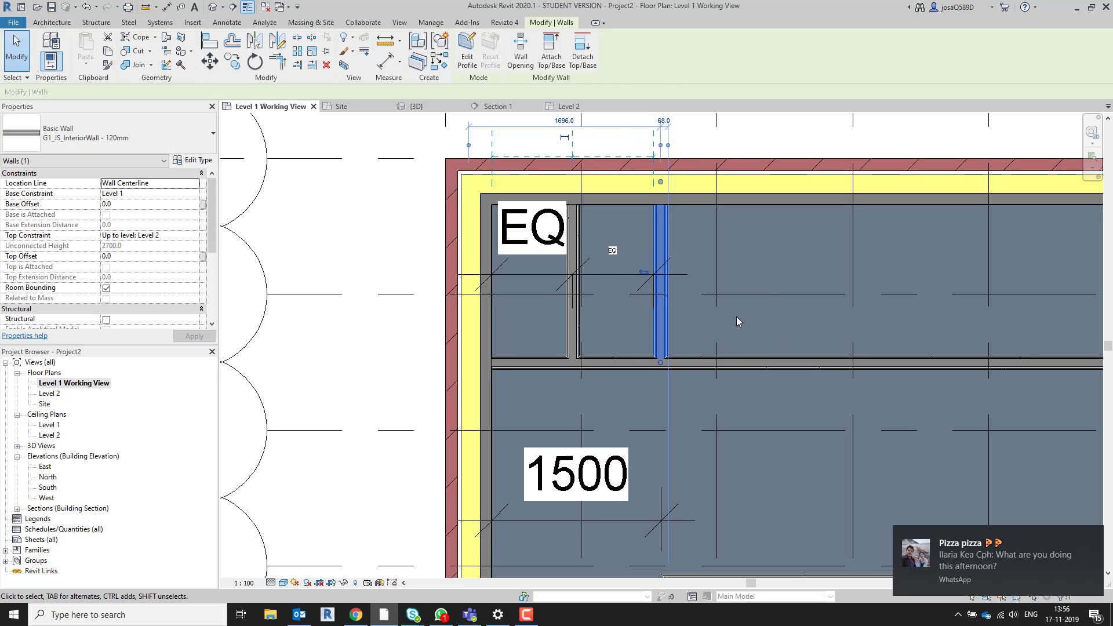
scroll(750, 290, down, 2)
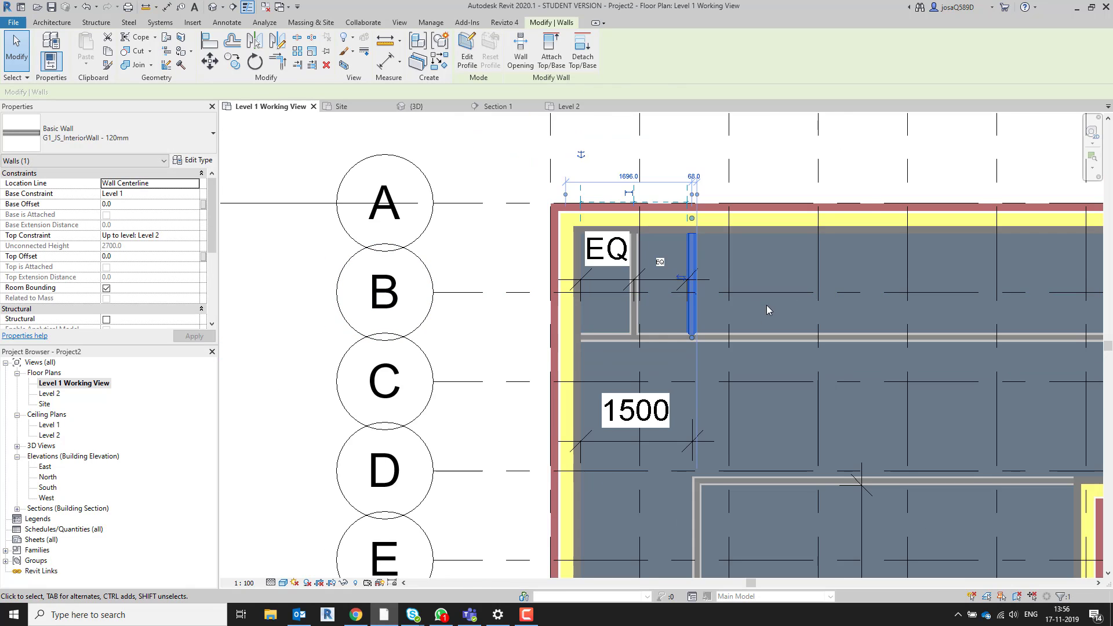
middle_drag(745, 314, 637, 284)
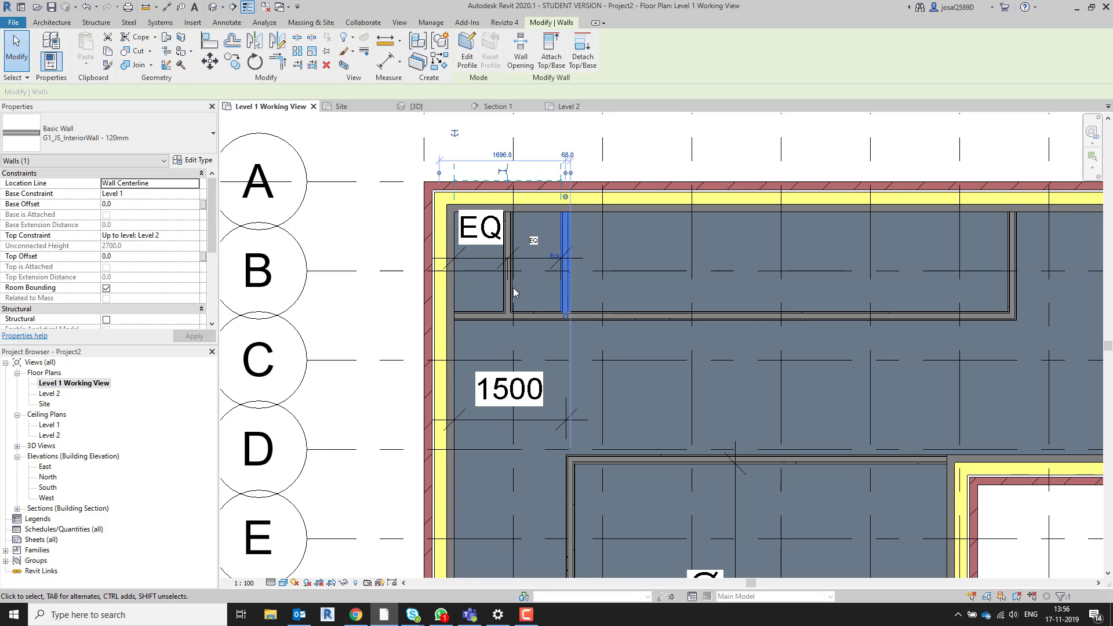
- Compare with the Courtyard BATCM plan in Chrome, and in Revit move the east end partition to about 5100 mm from the second short partition
key(alt+Tab)
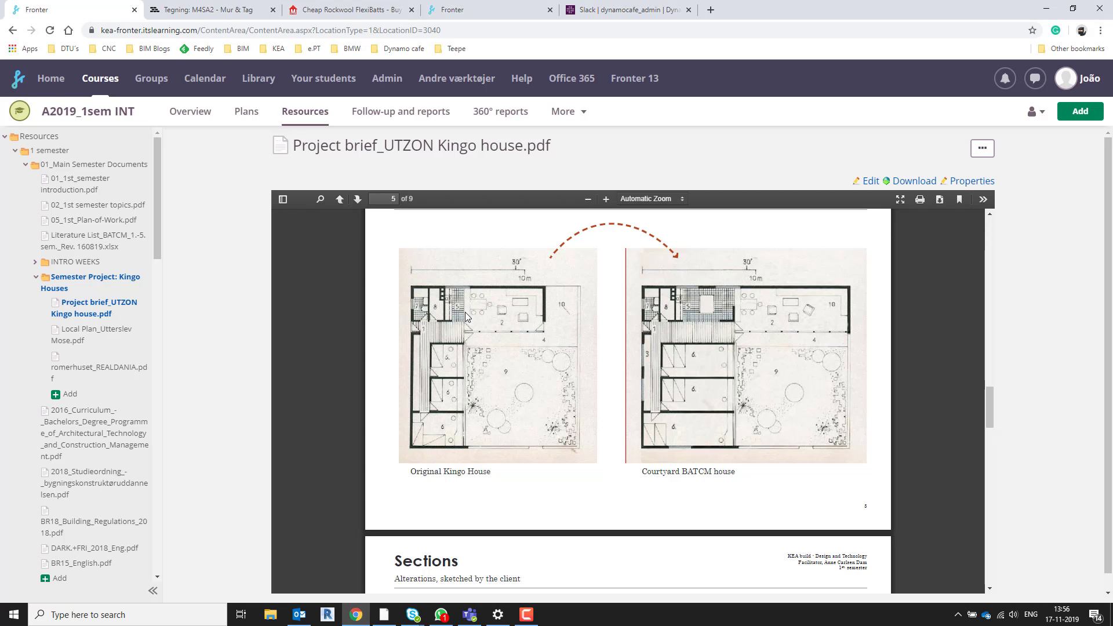
key(alt+Tab)
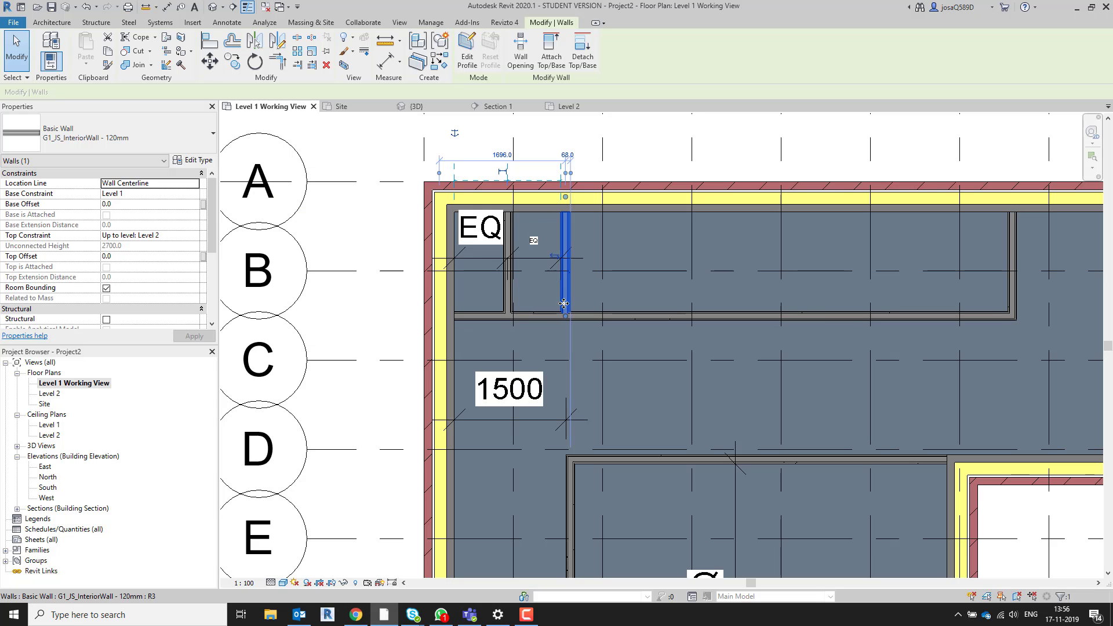
key(alt+Tab)
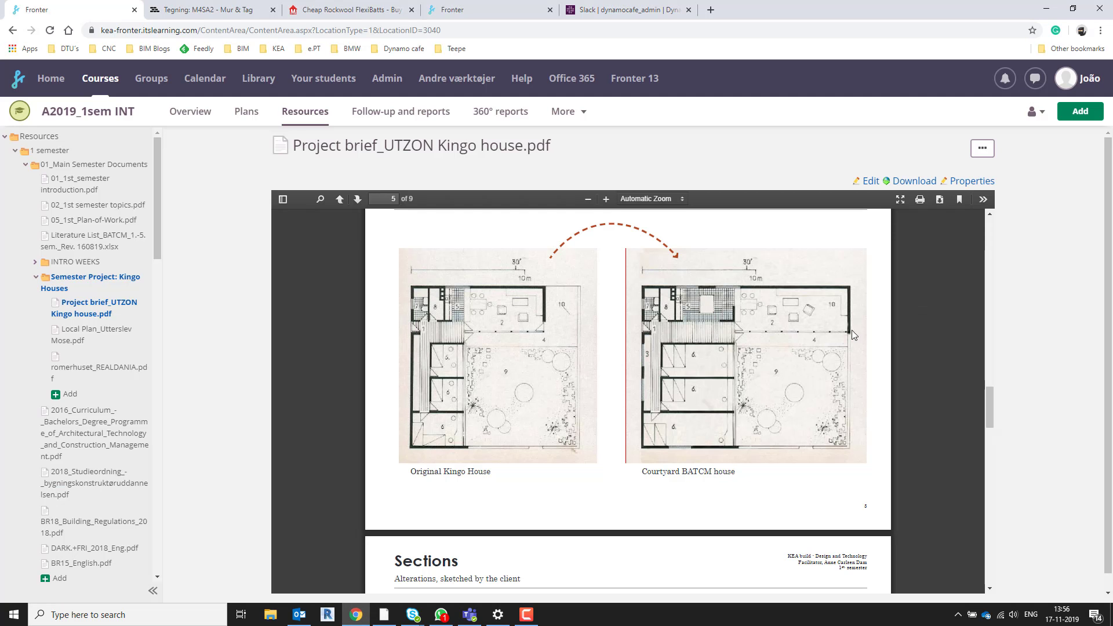
key(alt+Tab)
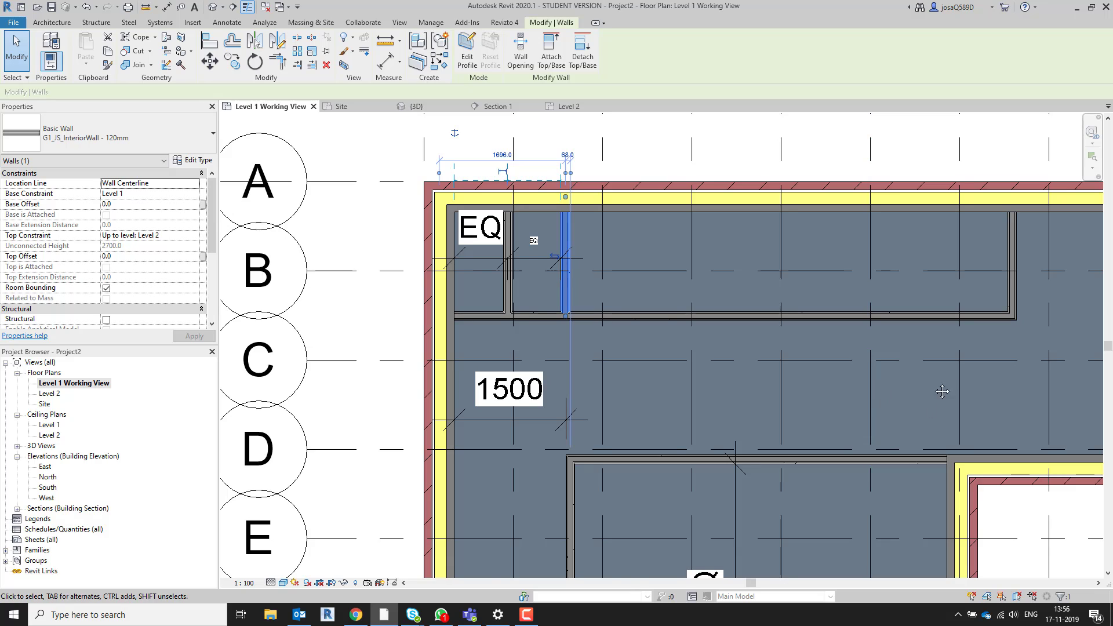
scroll(792, 301, up, 3)
click(805, 264)
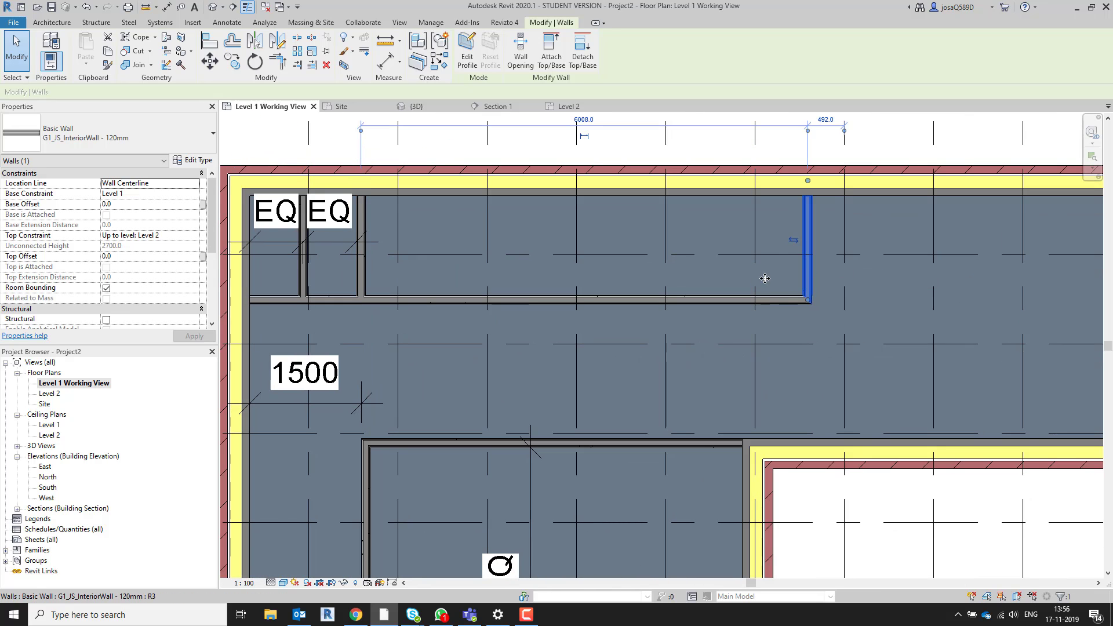
drag(805, 264, 744, 286)
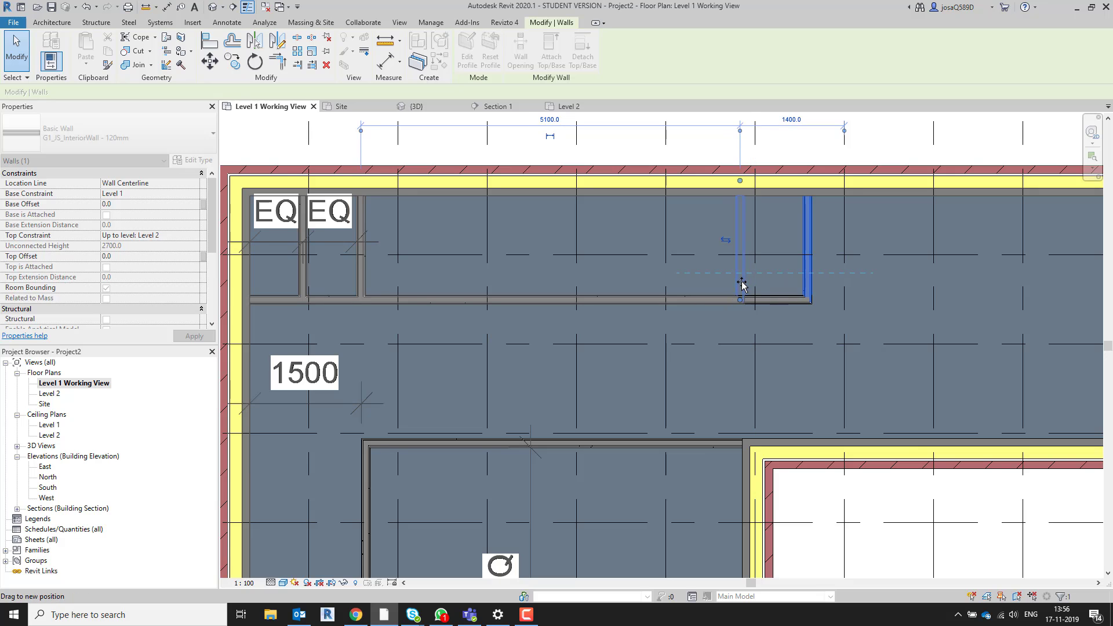
click(795, 405)
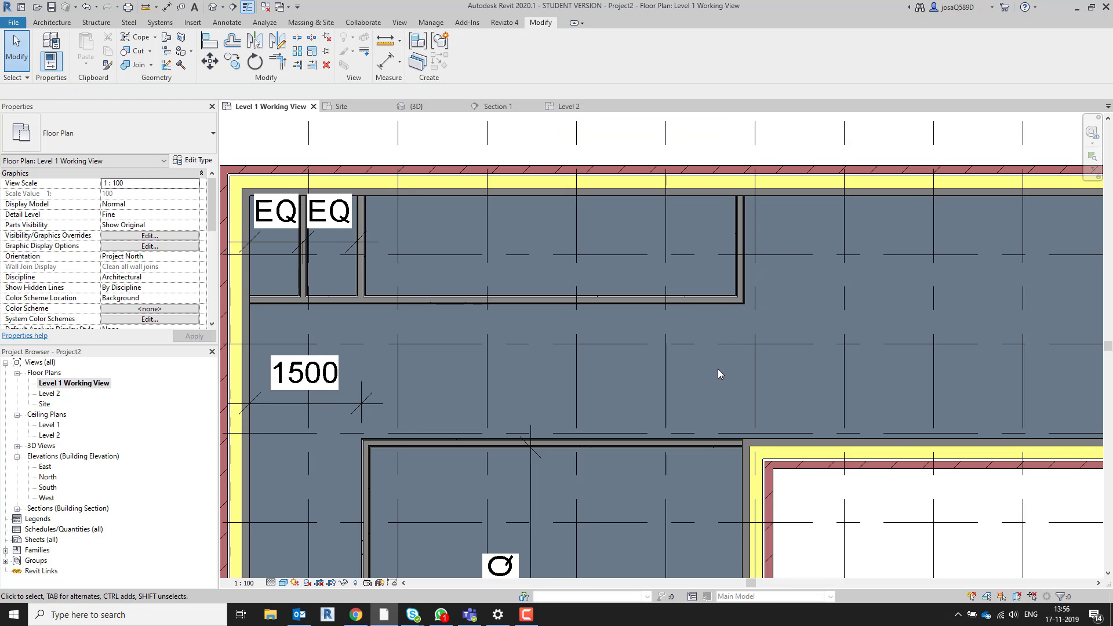
- Check the Courtyard BATCM plan in Chrome, and in Revit align the east end partition's outer face with the courtyard's west wall inner face
key(alt+Tab)
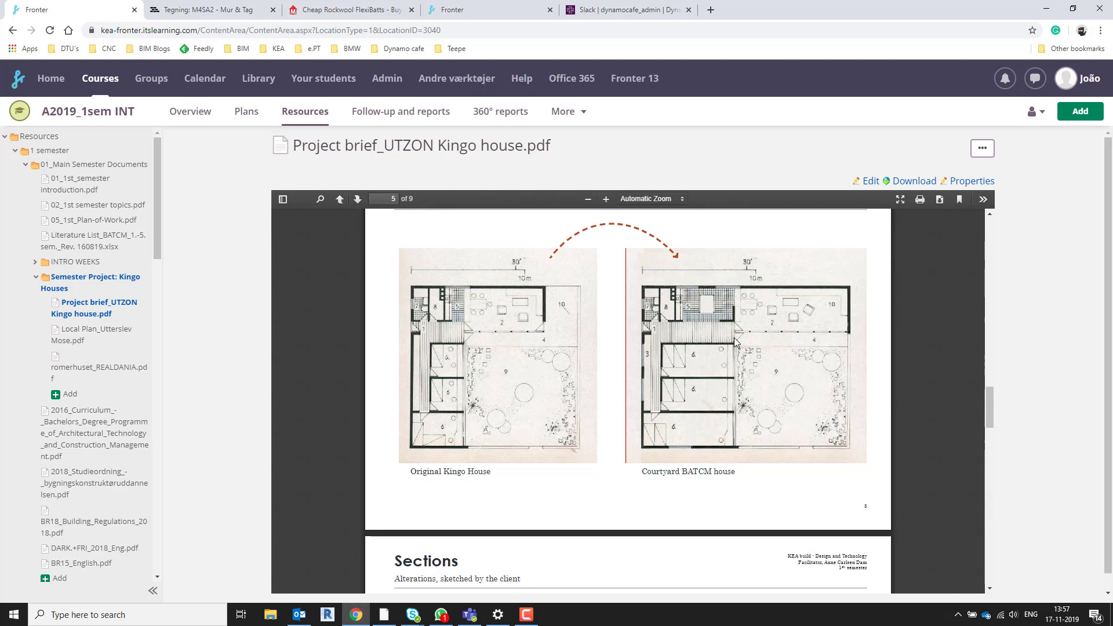
key(alt+Tab)
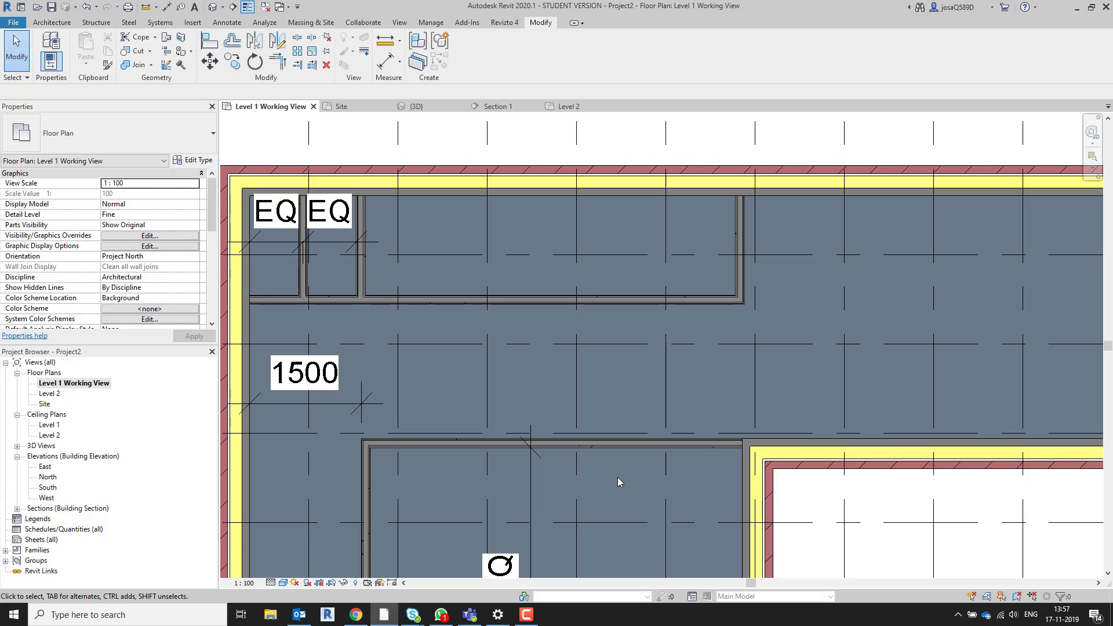
key(a)
key(l)
click(745, 494)
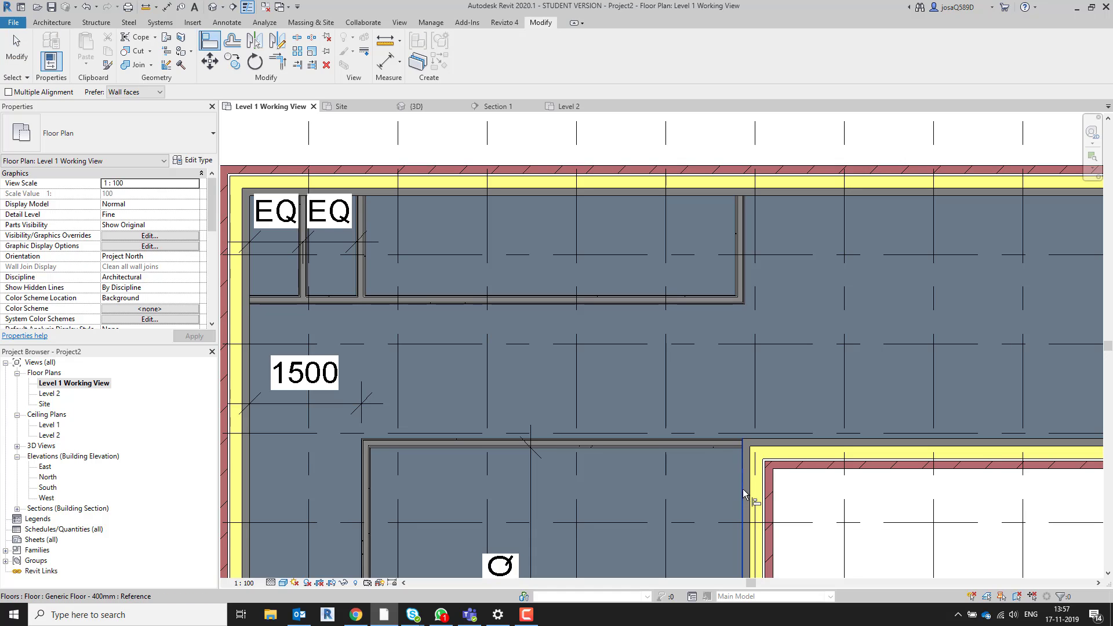
scroll(746, 273, up, 5)
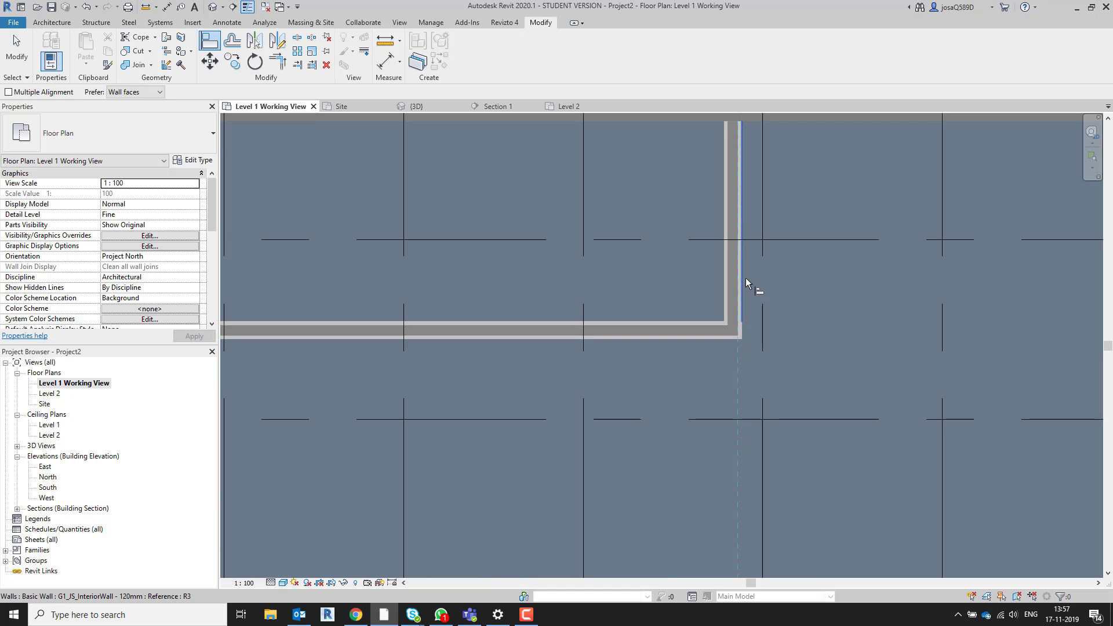
click(743, 307)
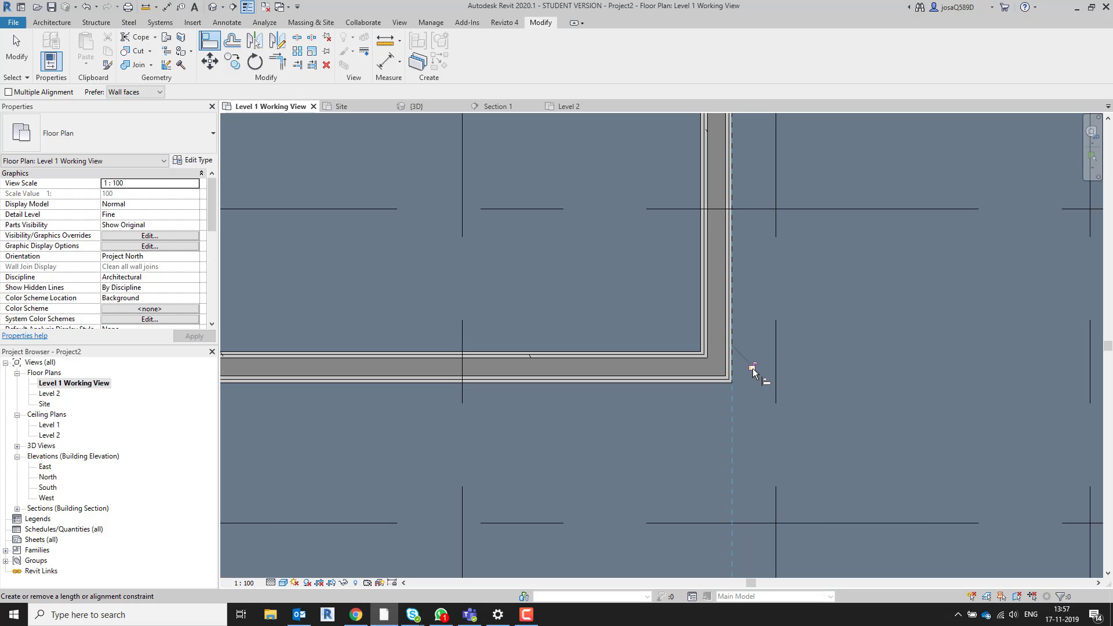
scroll(771, 391, down, 5)
middle_drag(820, 383, 778, 294)
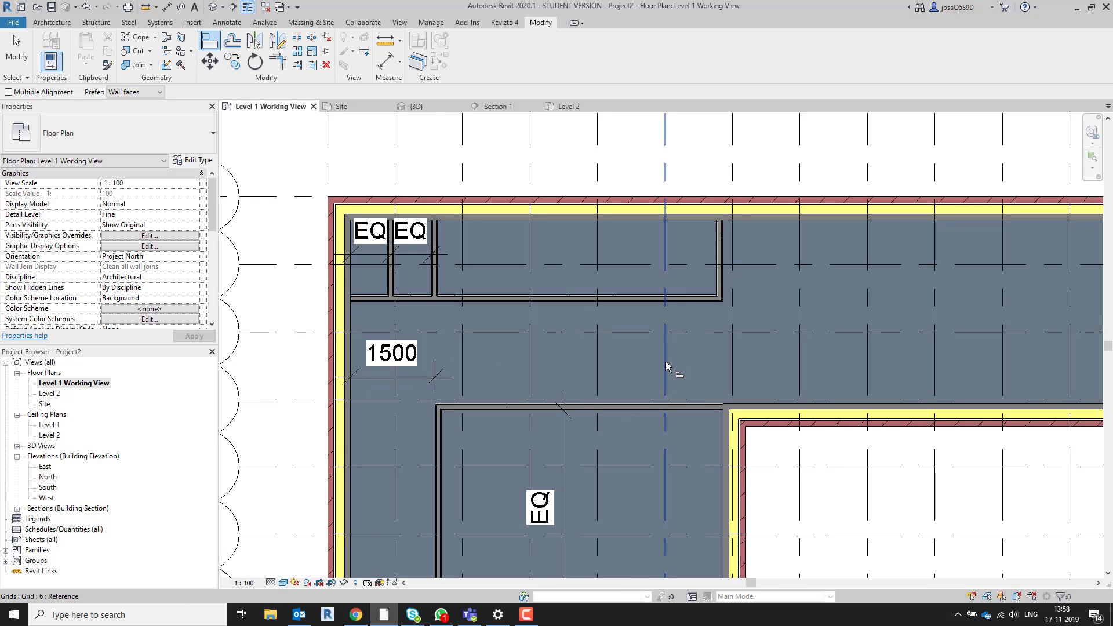
- Recheck the plan in Chrome, and in Revit dimension the corridor width between the facing faces of the two long horizontal partitions
key(alt+Tab)
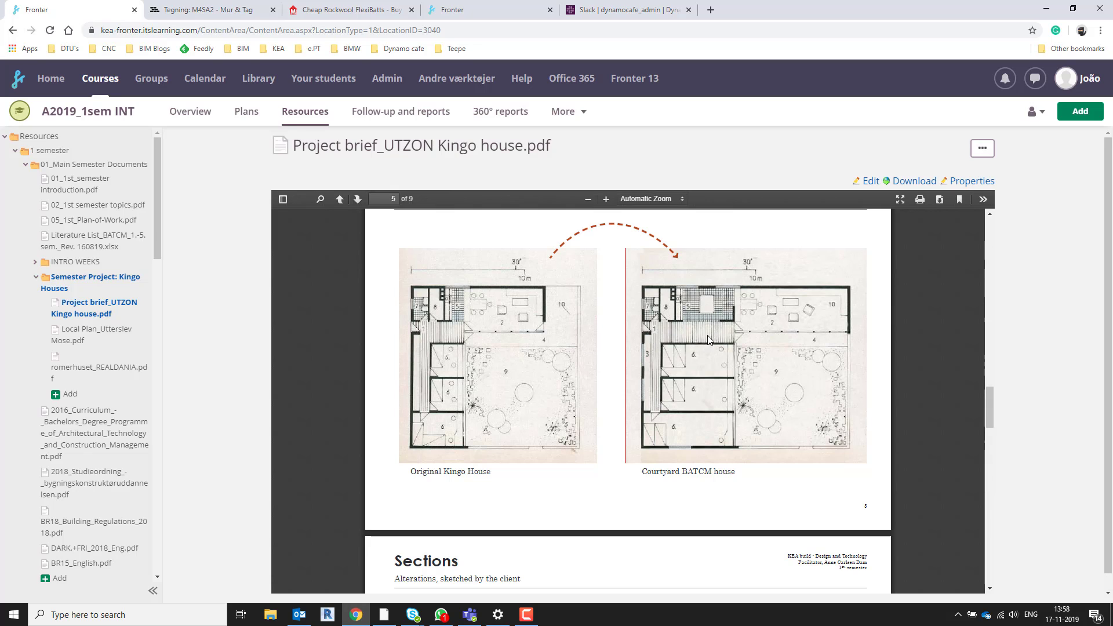
key(alt+Tab)
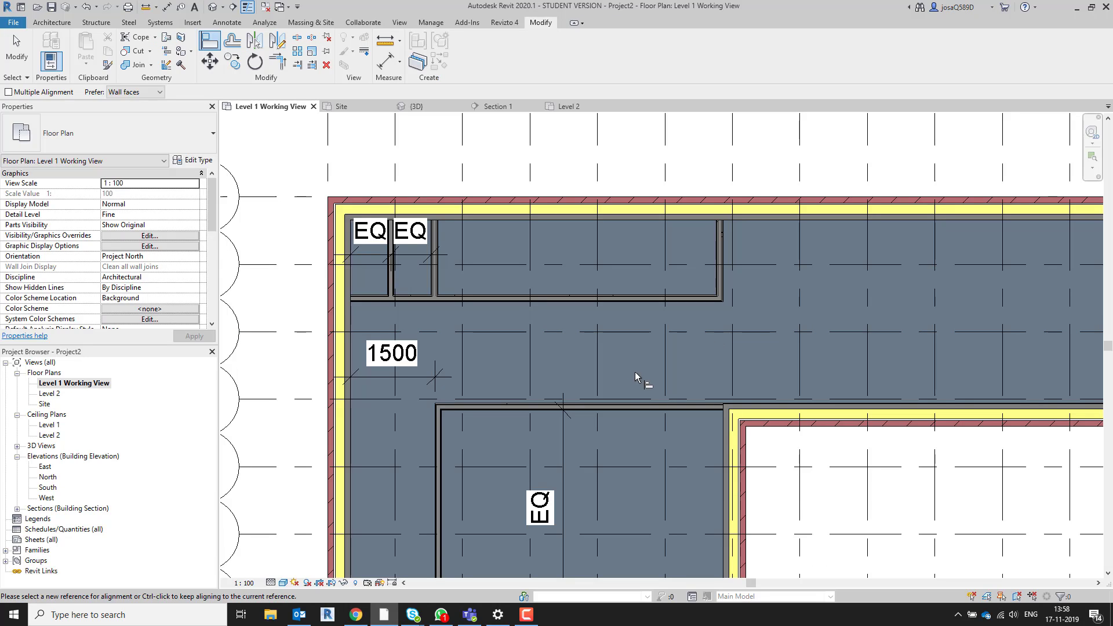
key(d)
key(i)
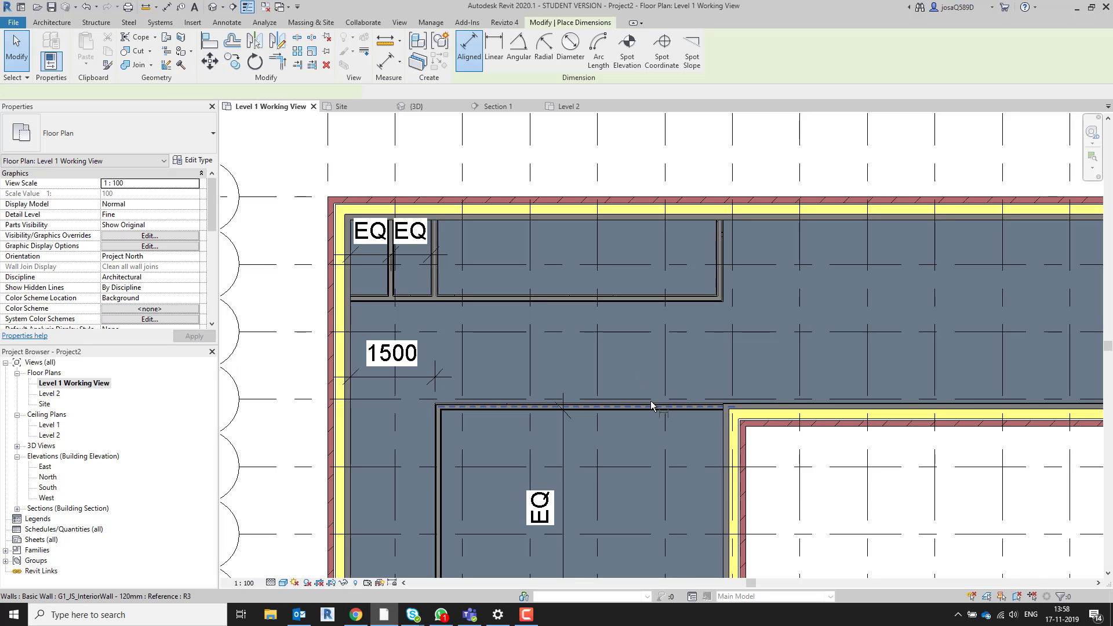
scroll(649, 401, up, 3)
scroll(650, 403, up, 2)
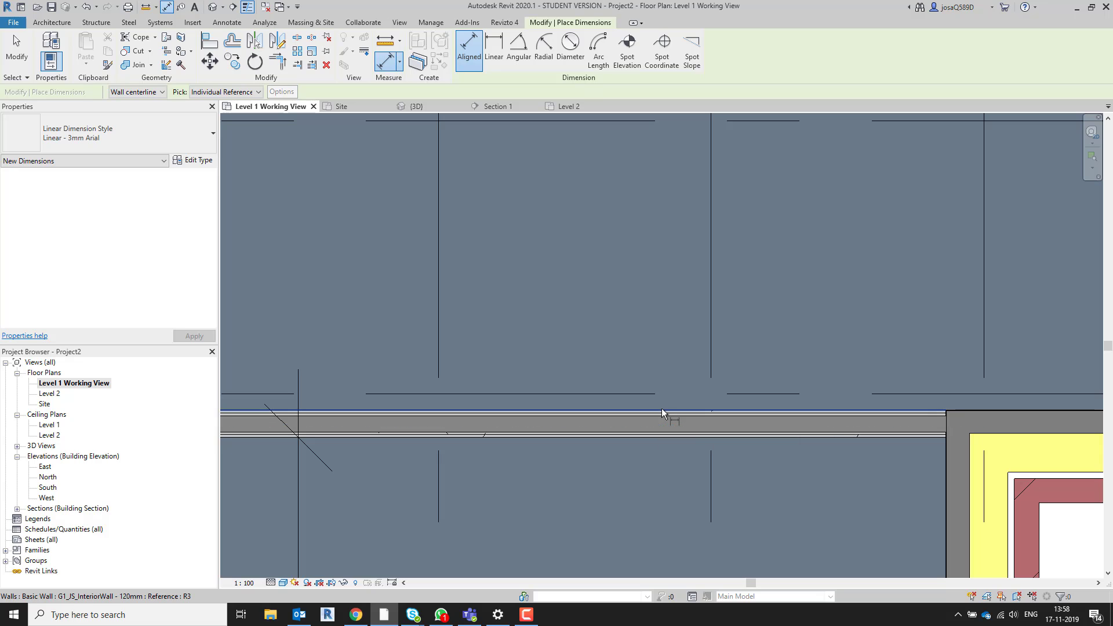
scroll(656, 288, down, 3)
scroll(655, 239, up, 4)
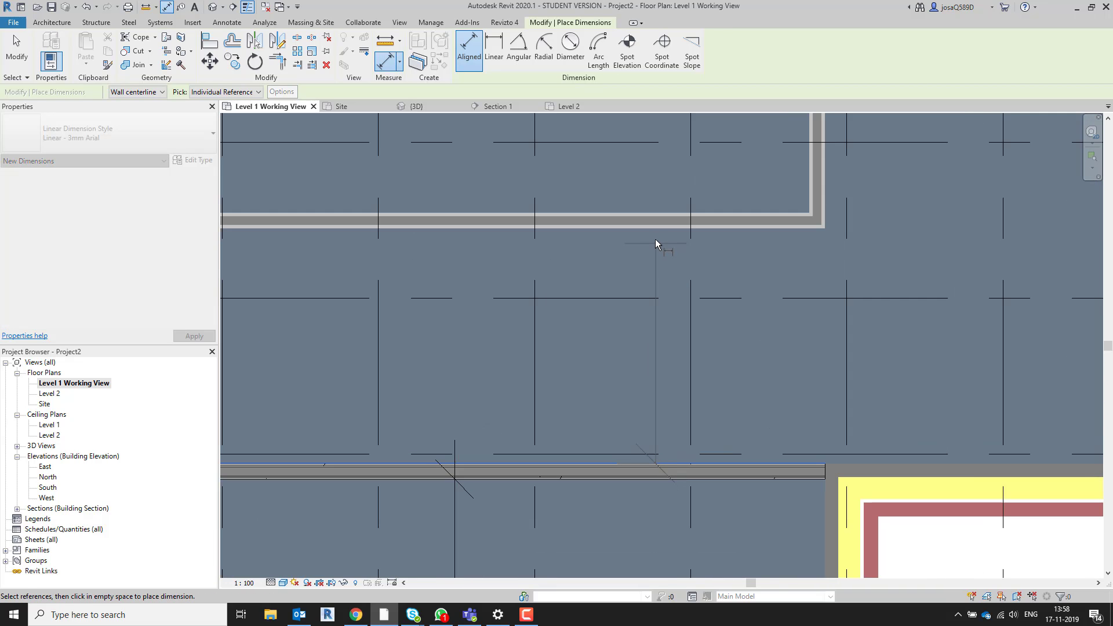
scroll(654, 235, up, 3)
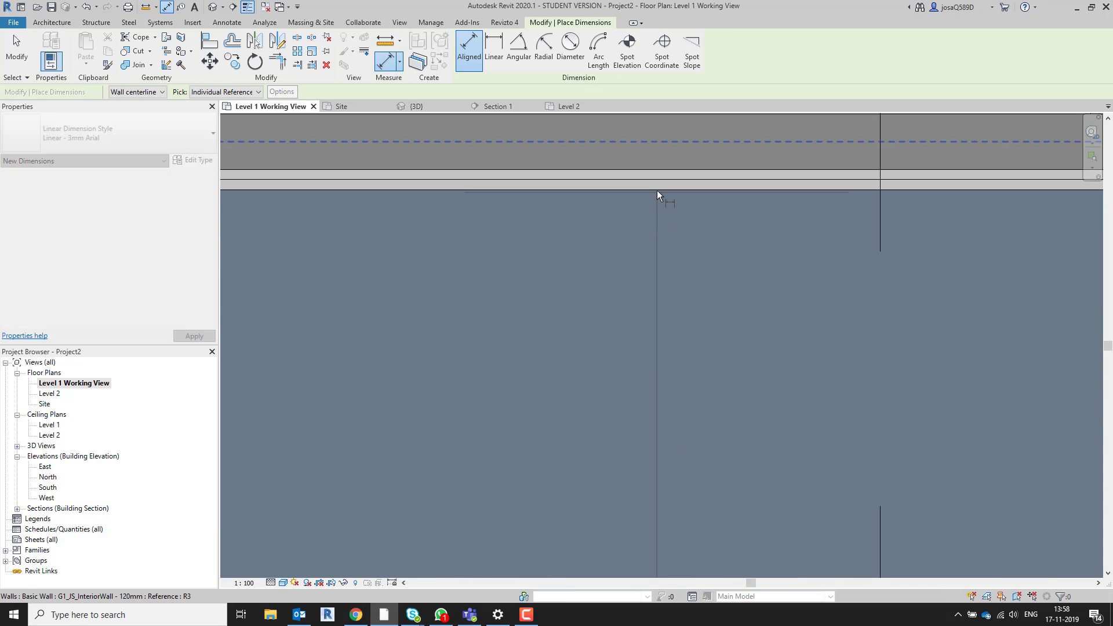
click(657, 191)
scroll(673, 367, down, 2)
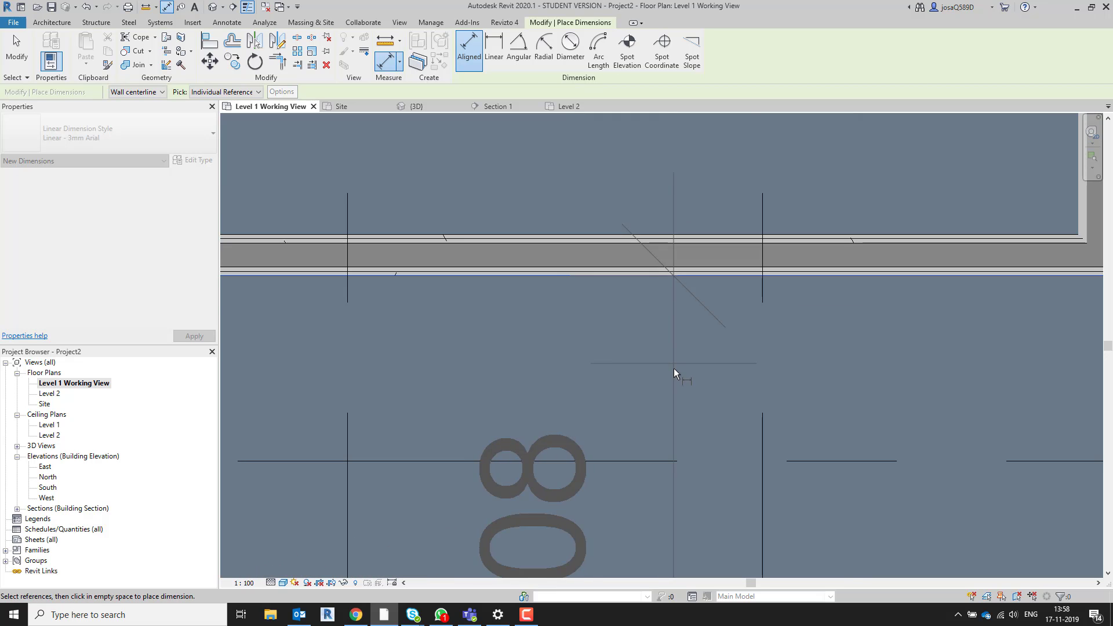
middle_drag(677, 369, 687, 304)
scroll(691, 336, down, 2)
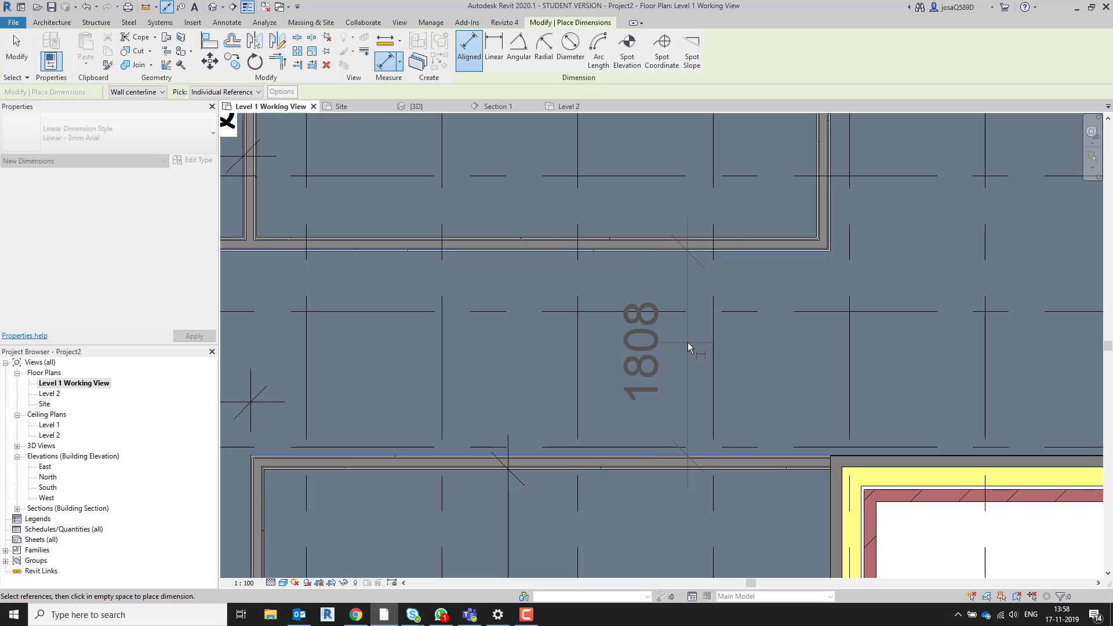
click(687, 342)
scroll(687, 342, down, 2)
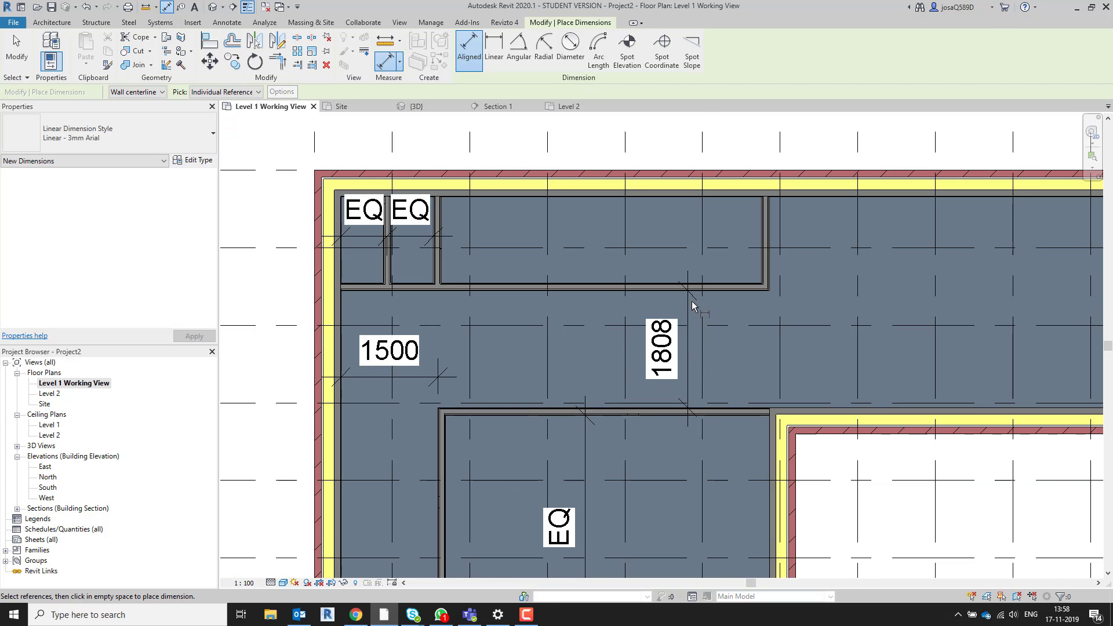
- Set the corridor width to 1500 mm by moving the long partition below the small northwest rooms
scroll(691, 301, up, 3)
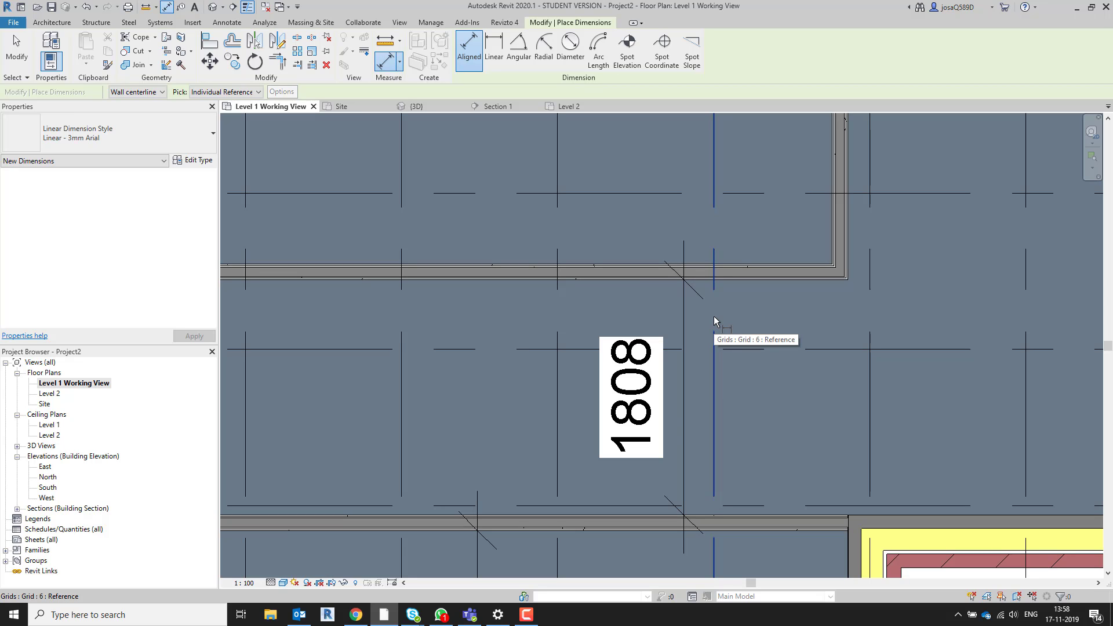
key(Escape)
click(771, 274)
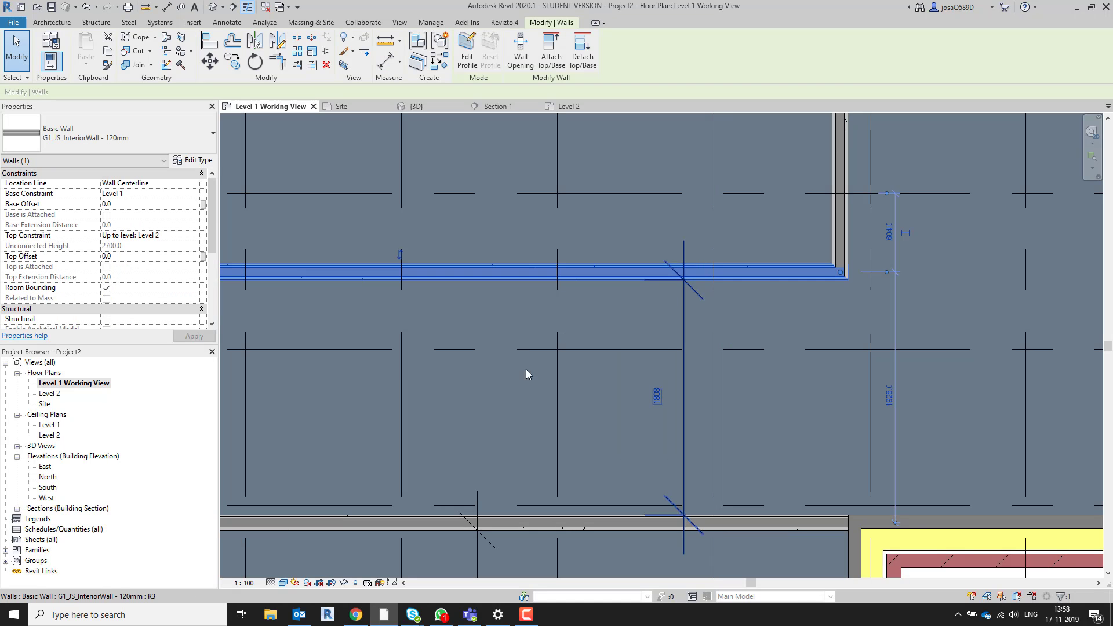
click(664, 393)
scroll(611, 403, down, 3)
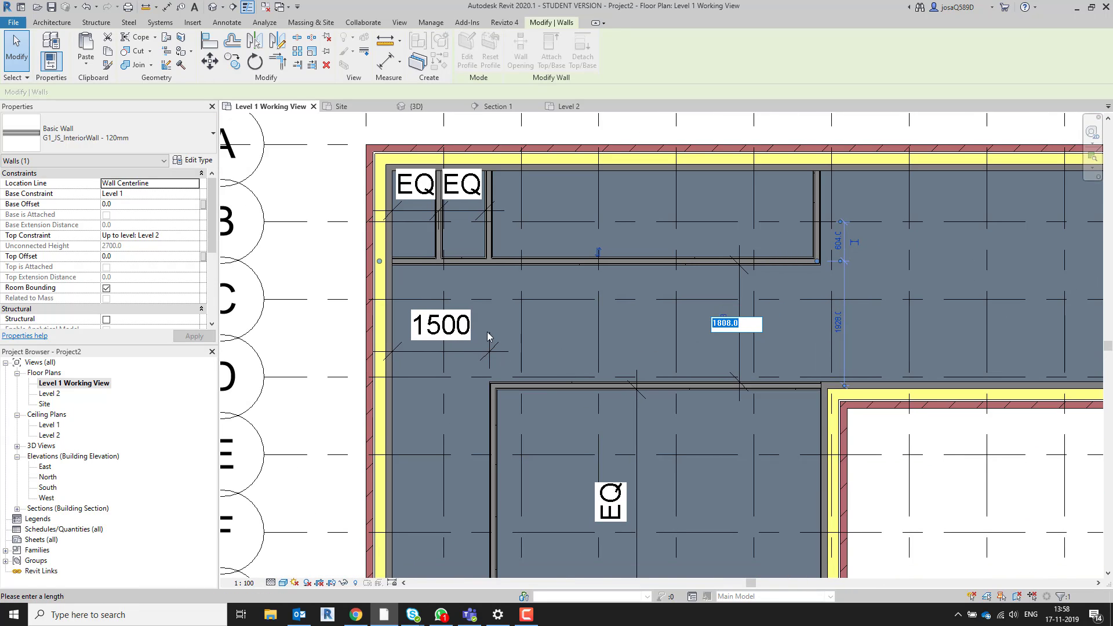
text(1500)
key(Return)
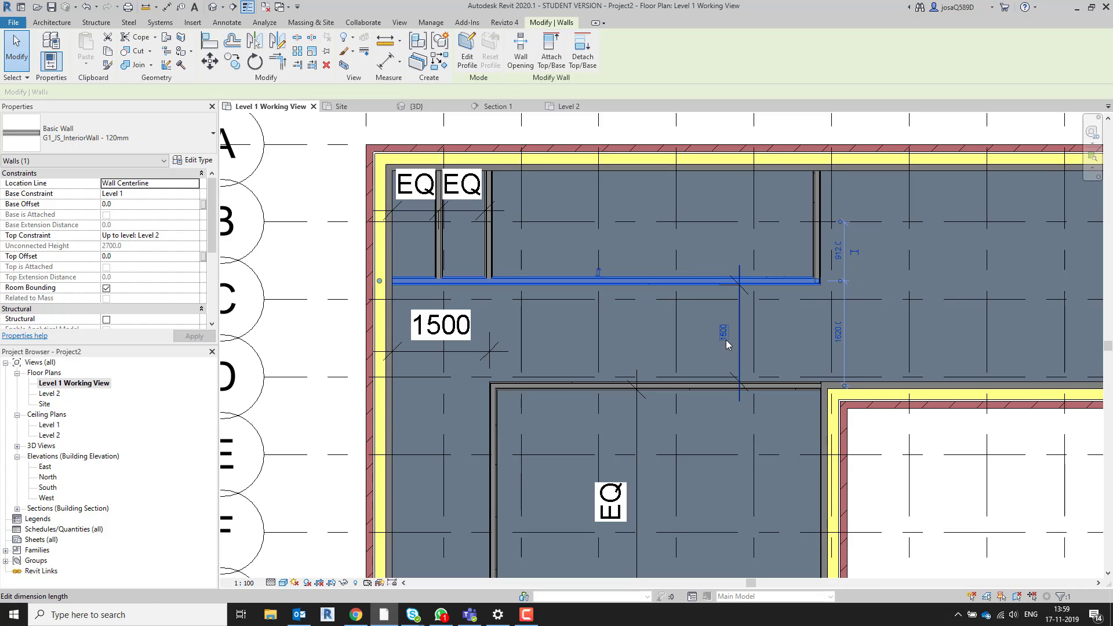
- Compare with the Courtyard BATCM plan in Chrome, and in Revit delete the vertical 1500 corridor dimension
click(694, 358)
key(alt+Tab)
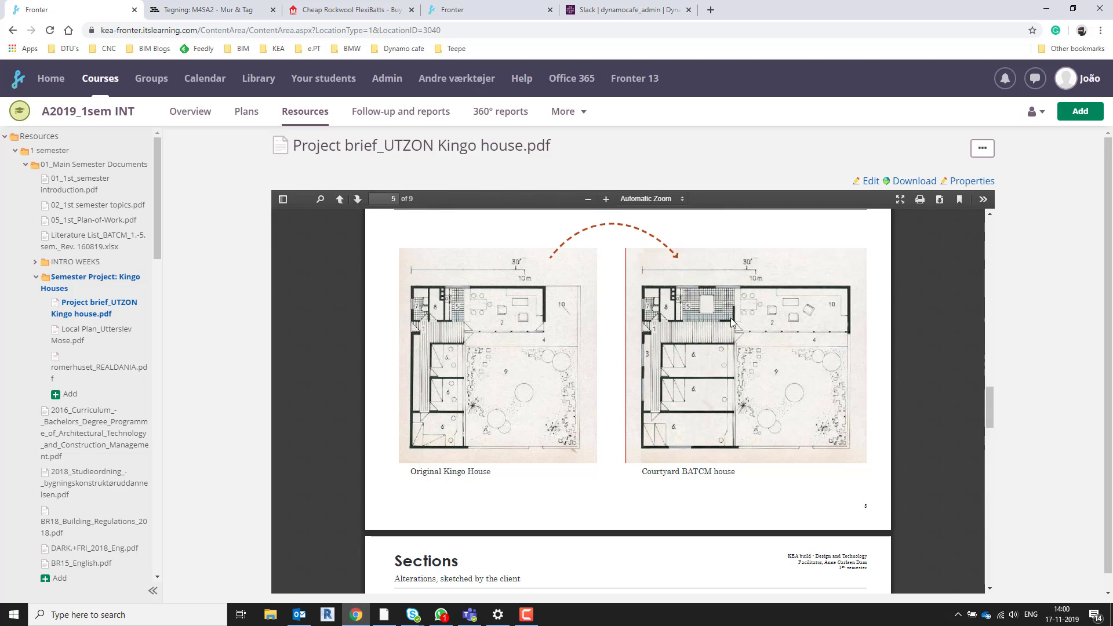
key(alt+Tab)
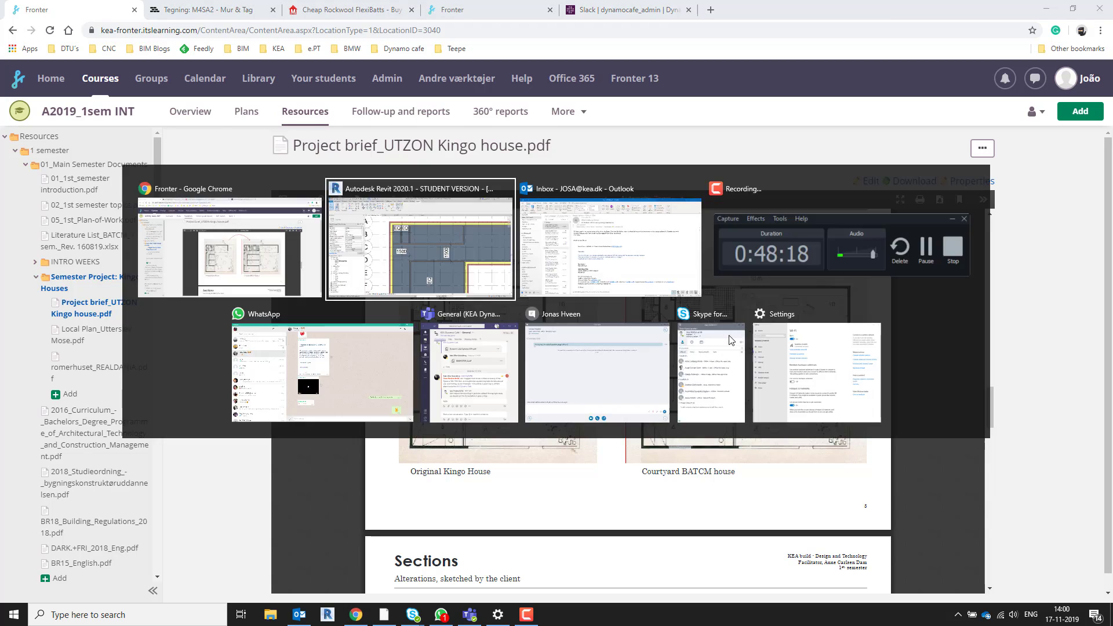
click(735, 322)
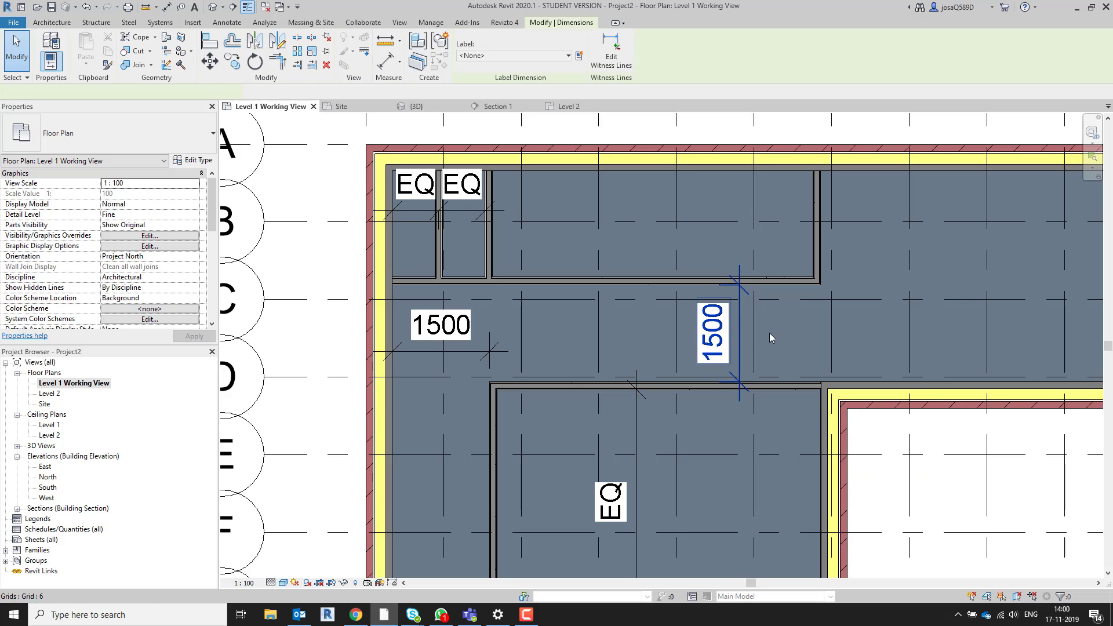
key(Delete)
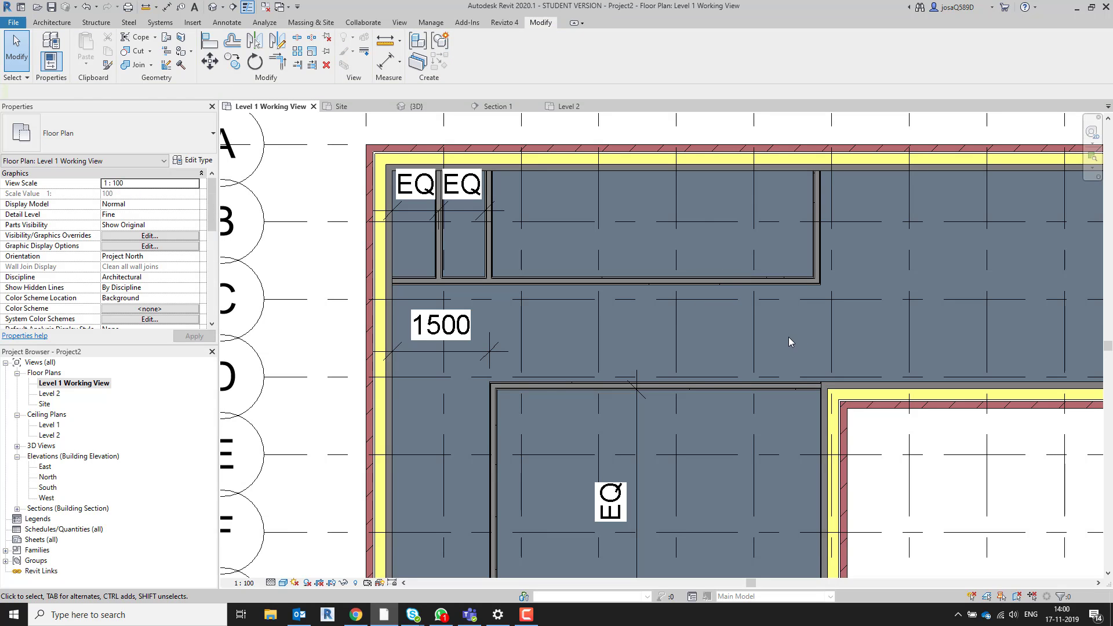
- Unlock the alignment constraint between the northernmost bedroom partition and the courtyard's north exterior wall
middle_drag(763, 356, 718, 312)
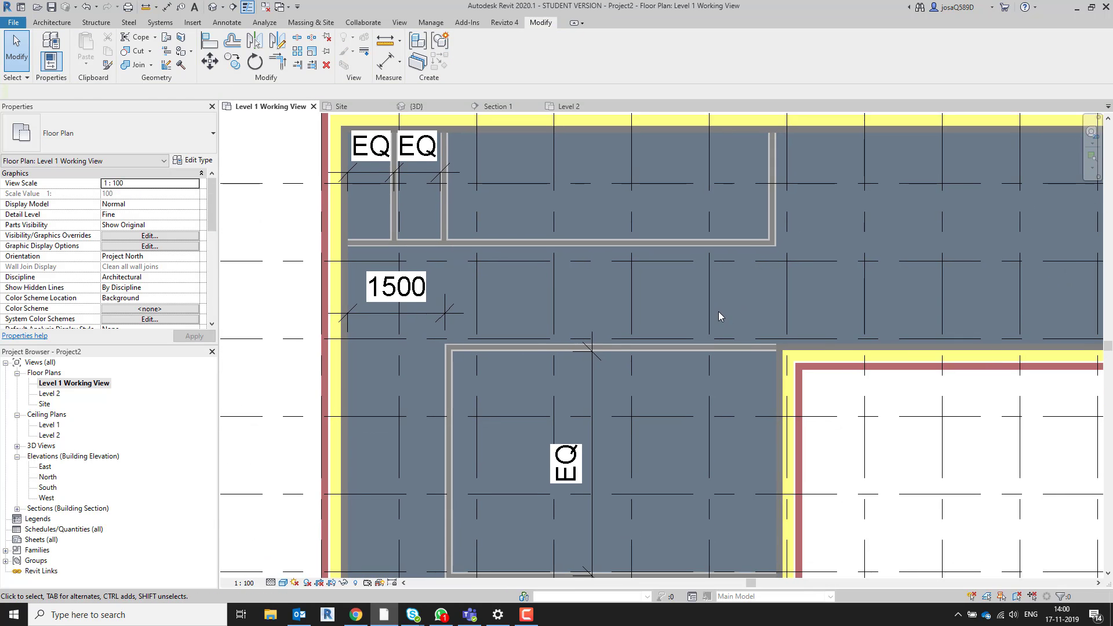
click(746, 252)
key(Escape)
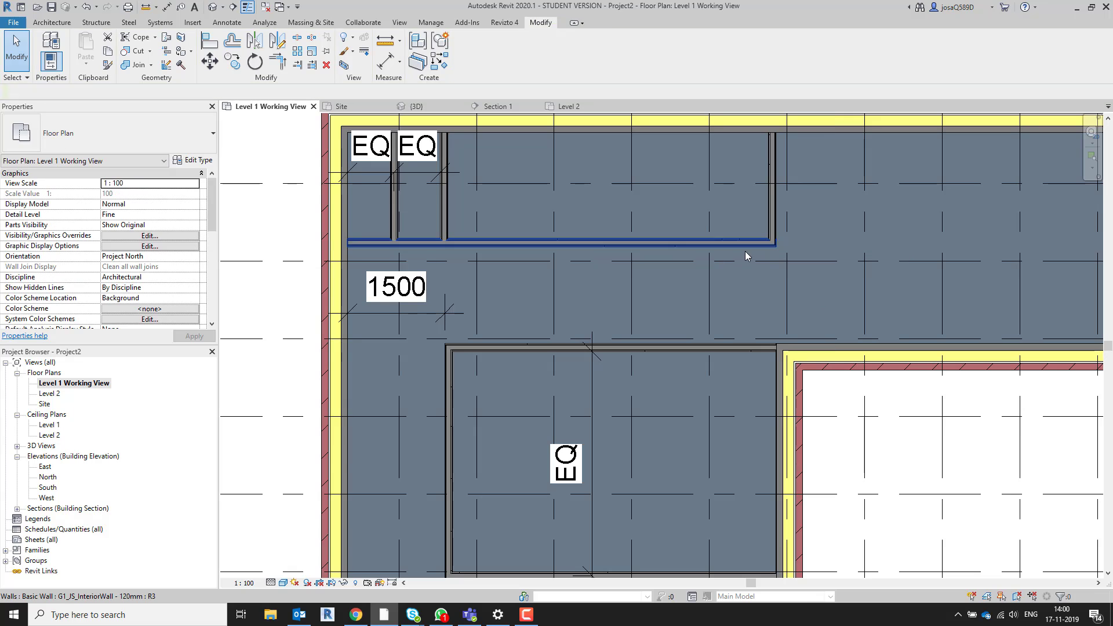
click(739, 350)
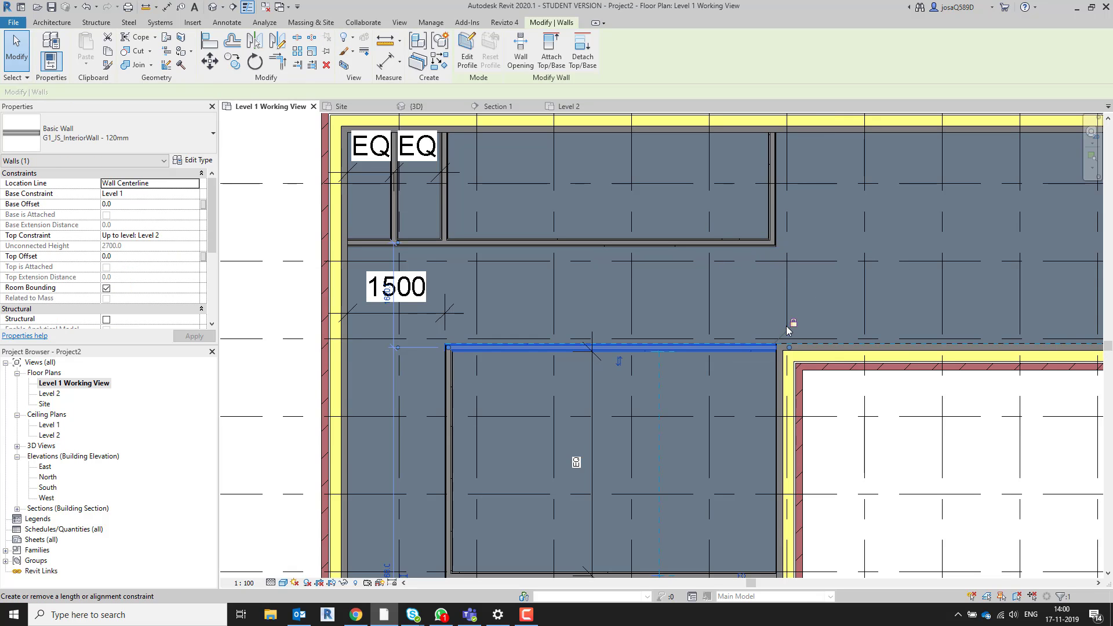
click(744, 351)
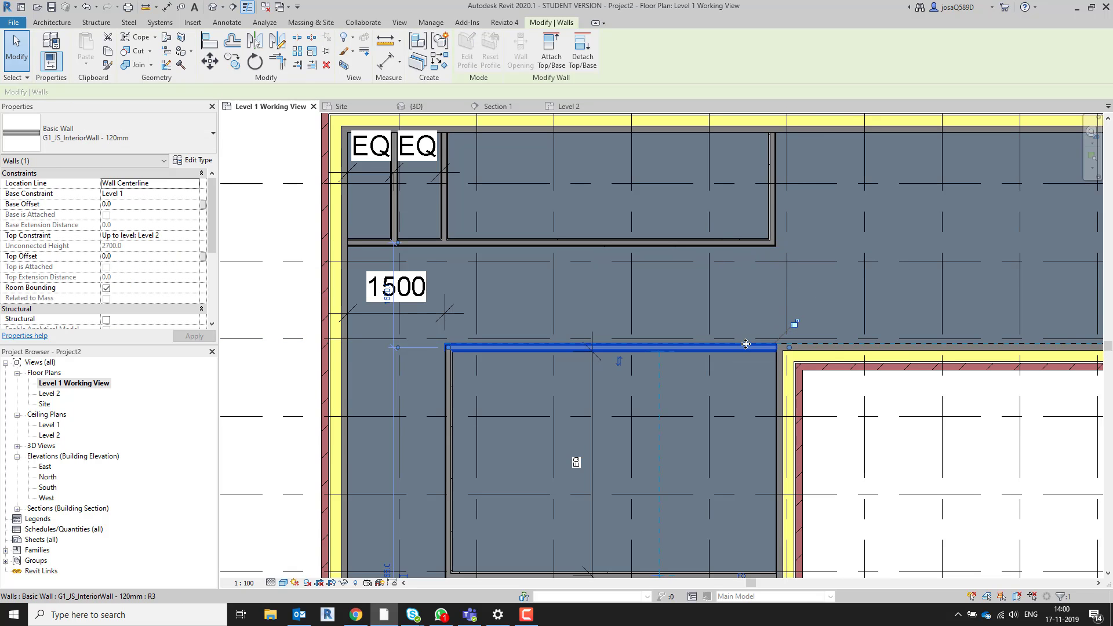
key(Escape)
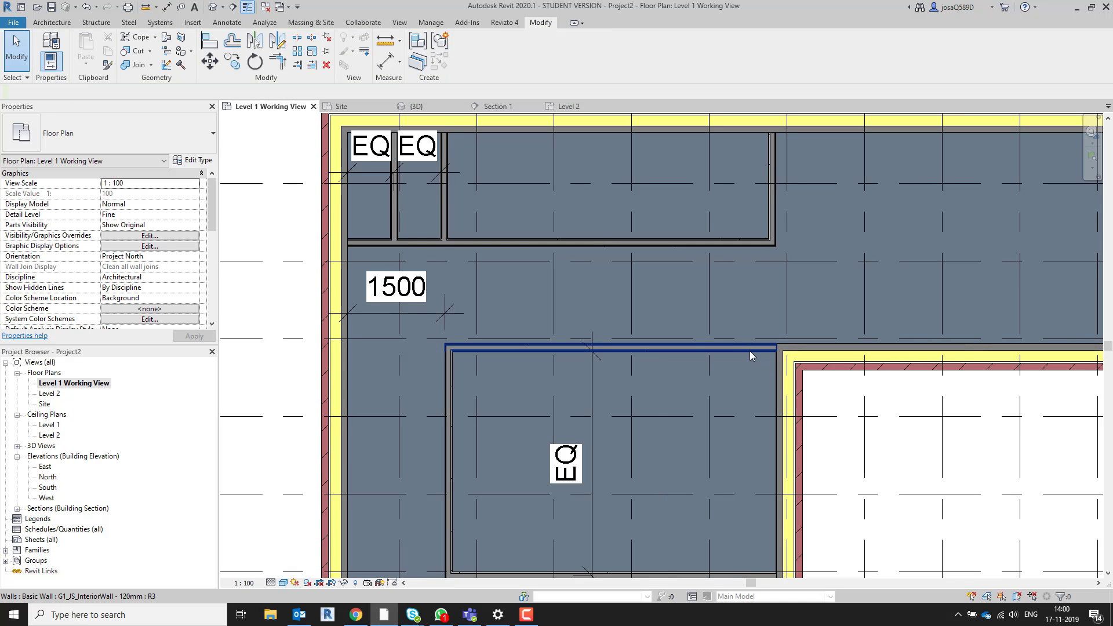
- Move the northernmost bedroom partition south to about 3100 mm from the long partition below the small northwest rooms
click(750, 350)
drag(750, 352, 749, 444)
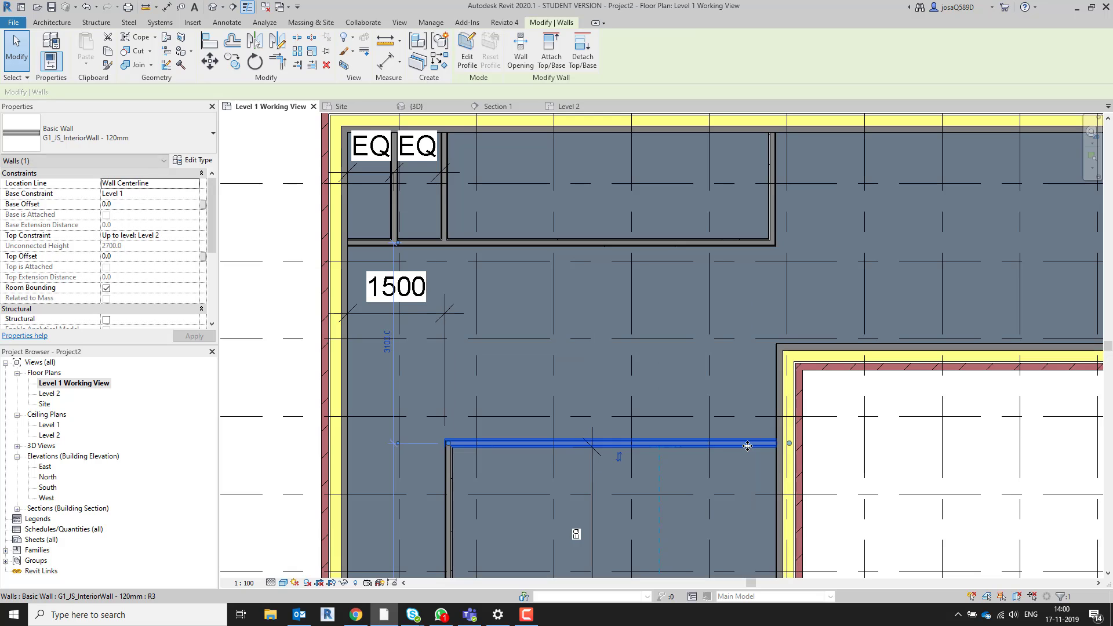
middle_drag(653, 387, 558, 387)
key(Escape)
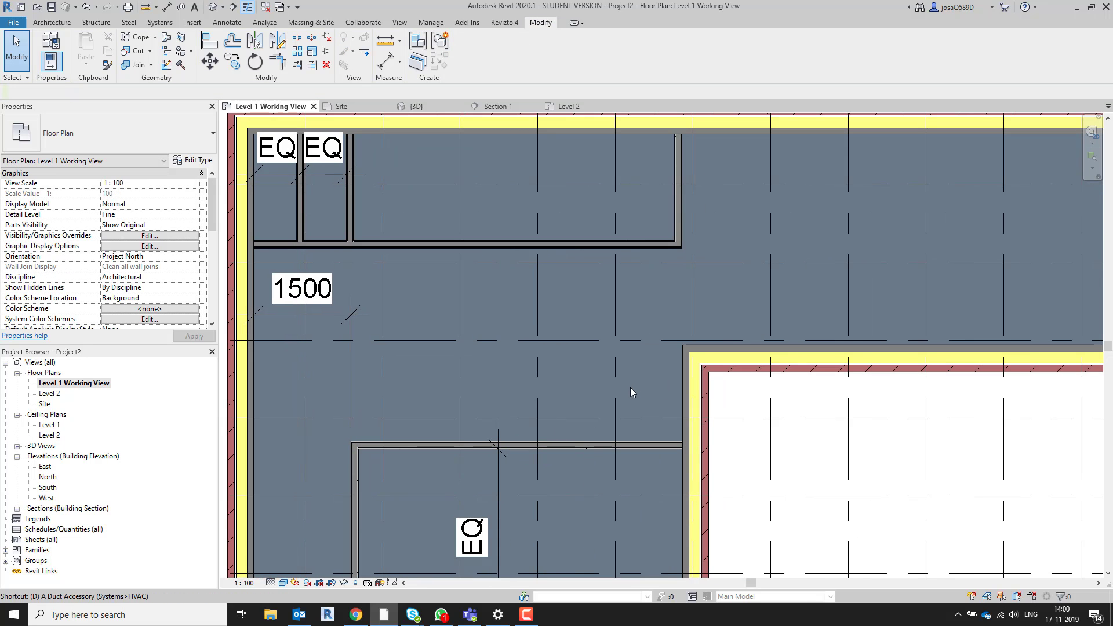
- Dimension from the northernmost bedroom partition's upper face to the inner face of the courtyard's north exterior wall
key(d)
key(i)
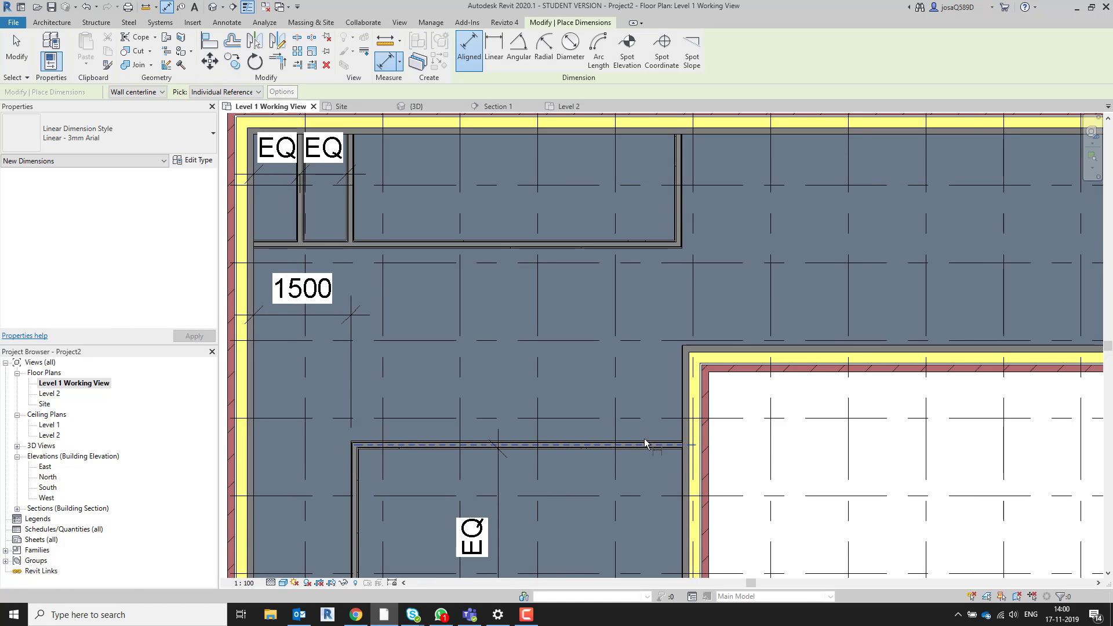
click(647, 445)
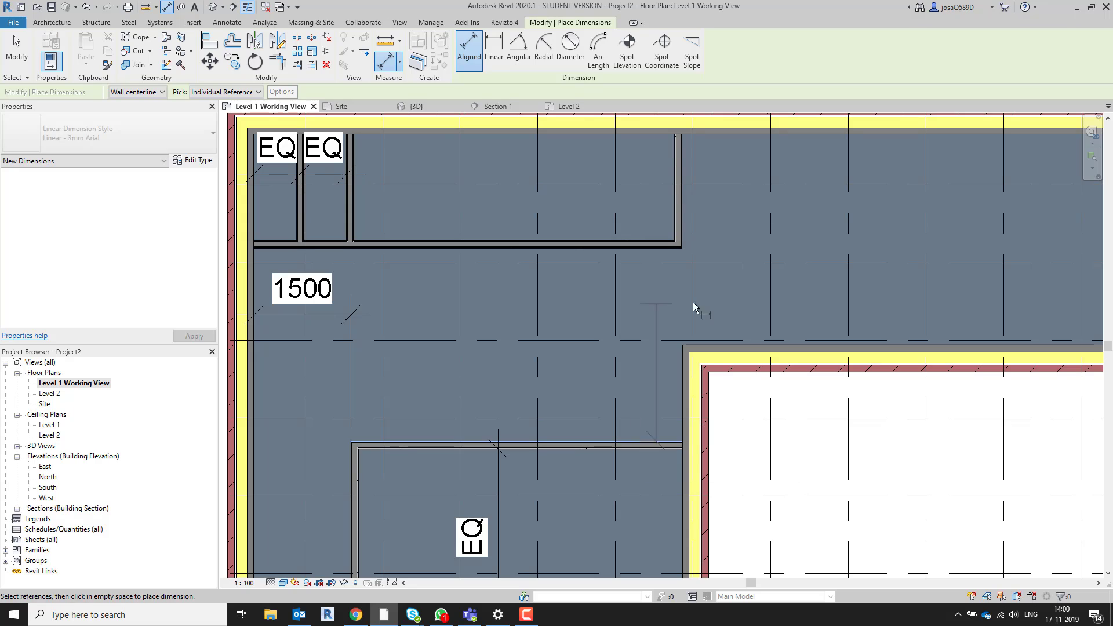
click(704, 346)
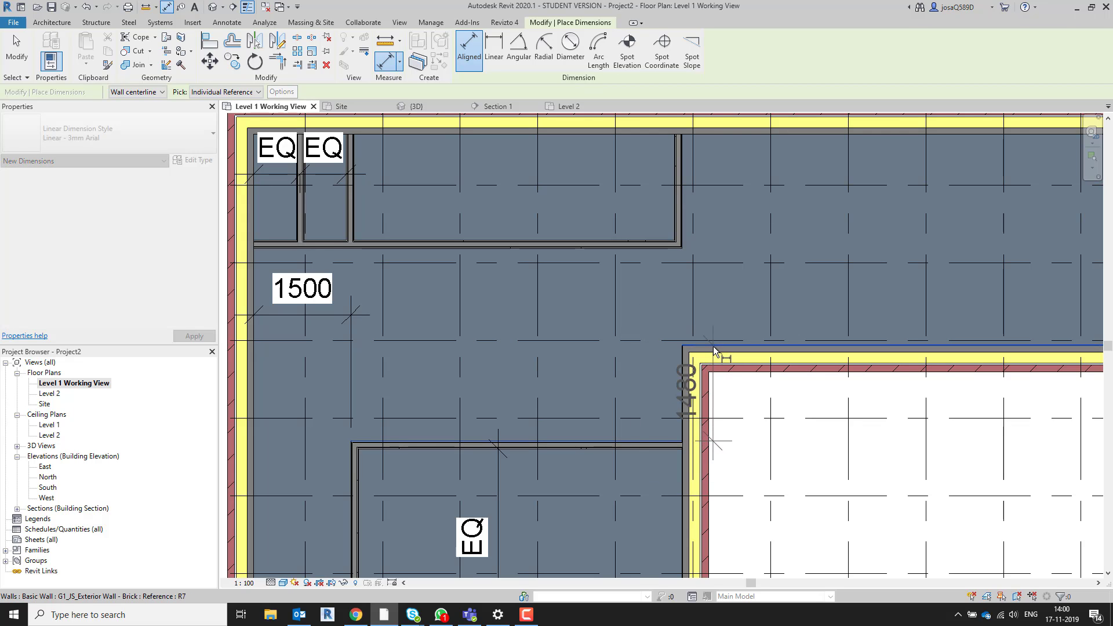
click(640, 371)
key(Escape)
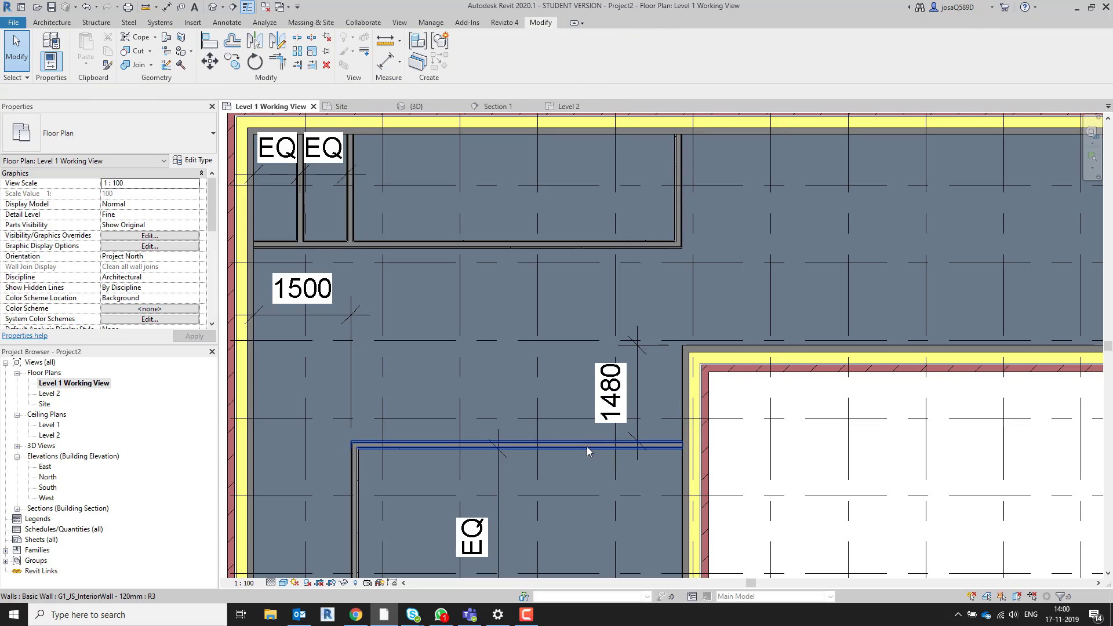
- Set the distance between the northernmost bedroom partition and the courtyard's north exterior wall to 1000 mm
click(585, 447)
click(615, 393)
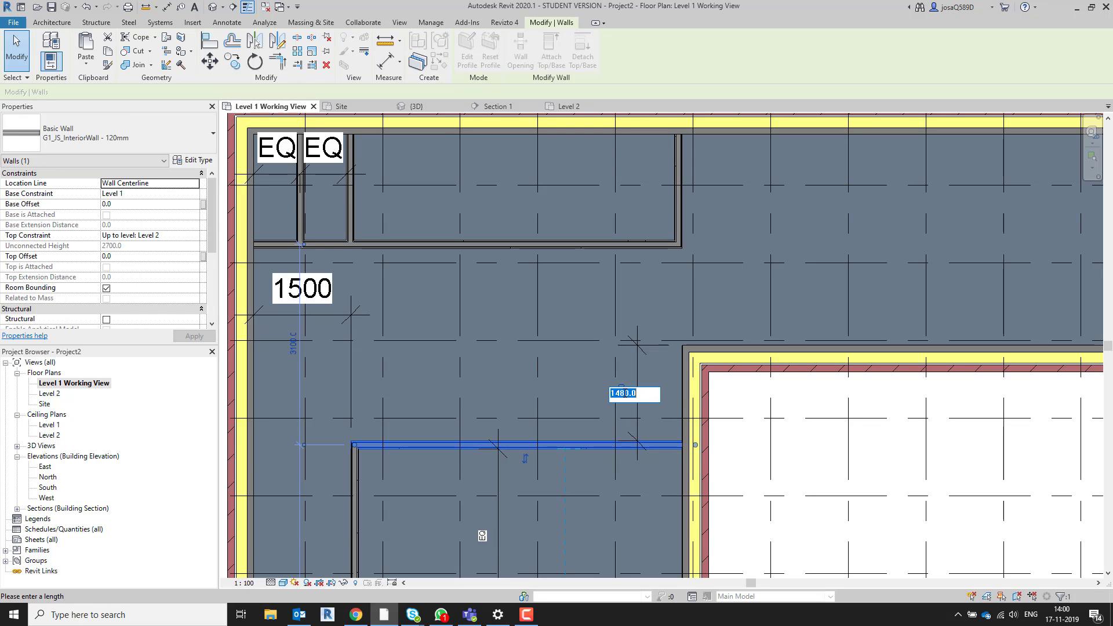
text(10)
key(Return)
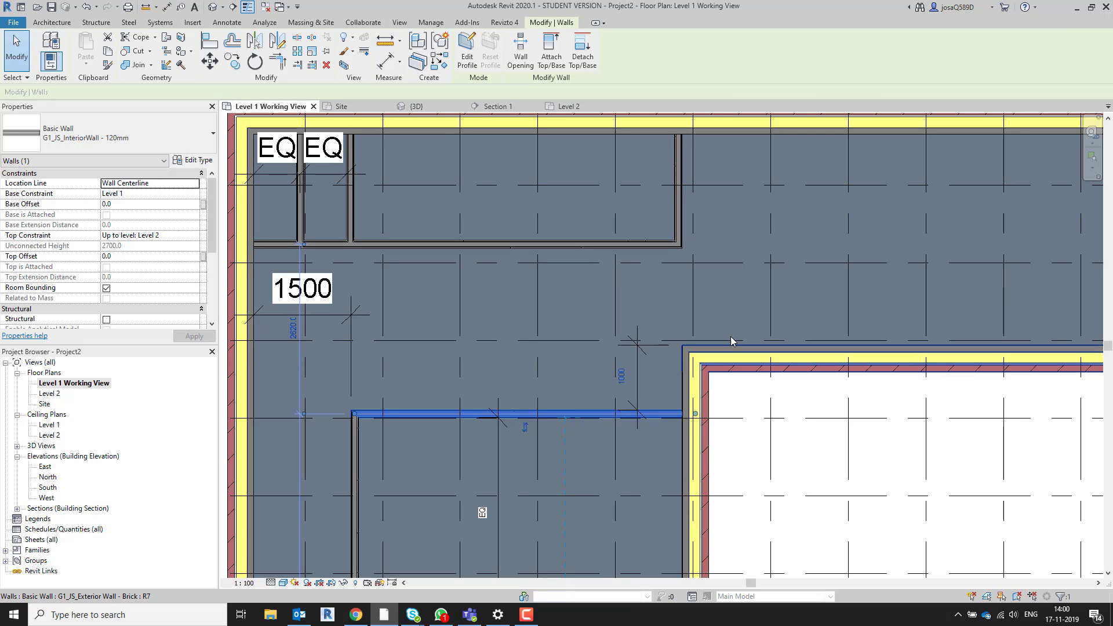
key(d)
key(i)
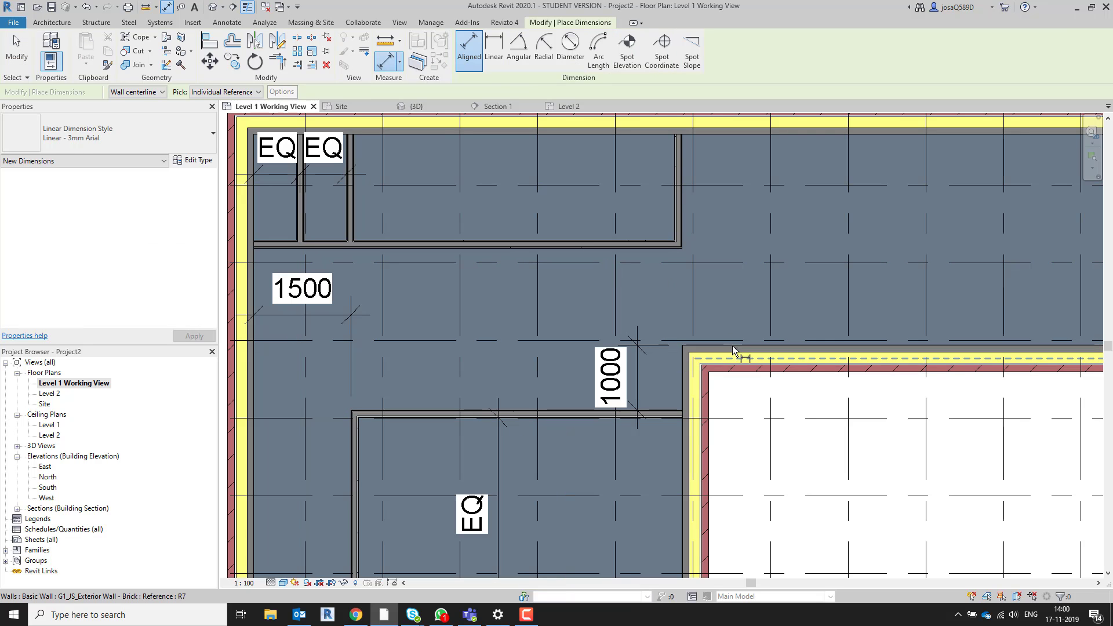
key(Escape)
key(Escape)
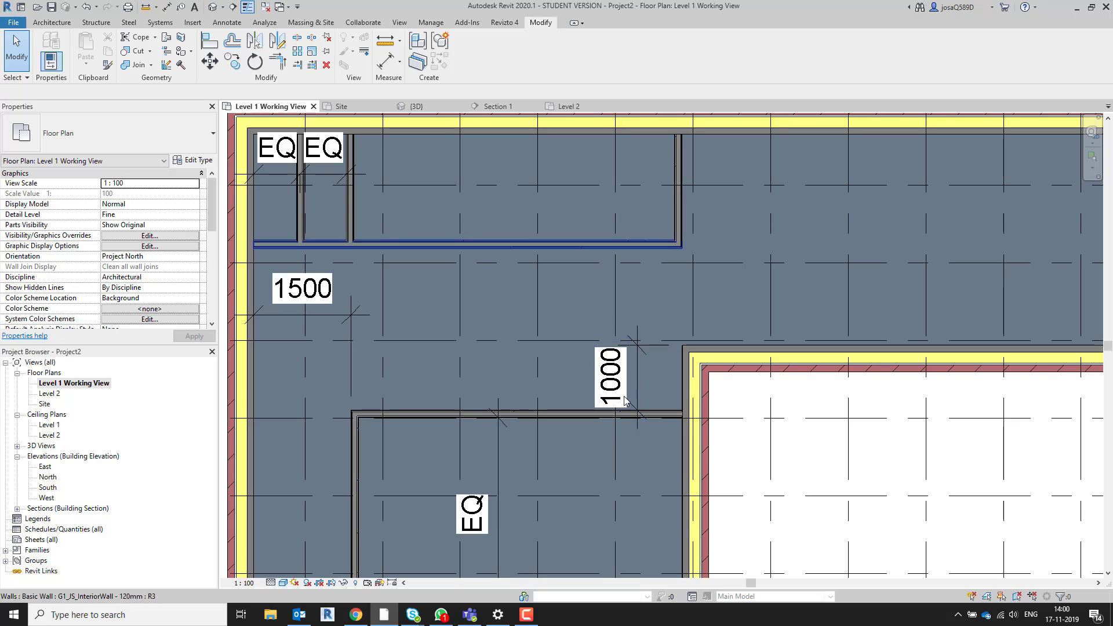
- Extend the 1000 dimension to the lower face of the long partition below the small northwest rooms and make both segments equal
click(638, 376)
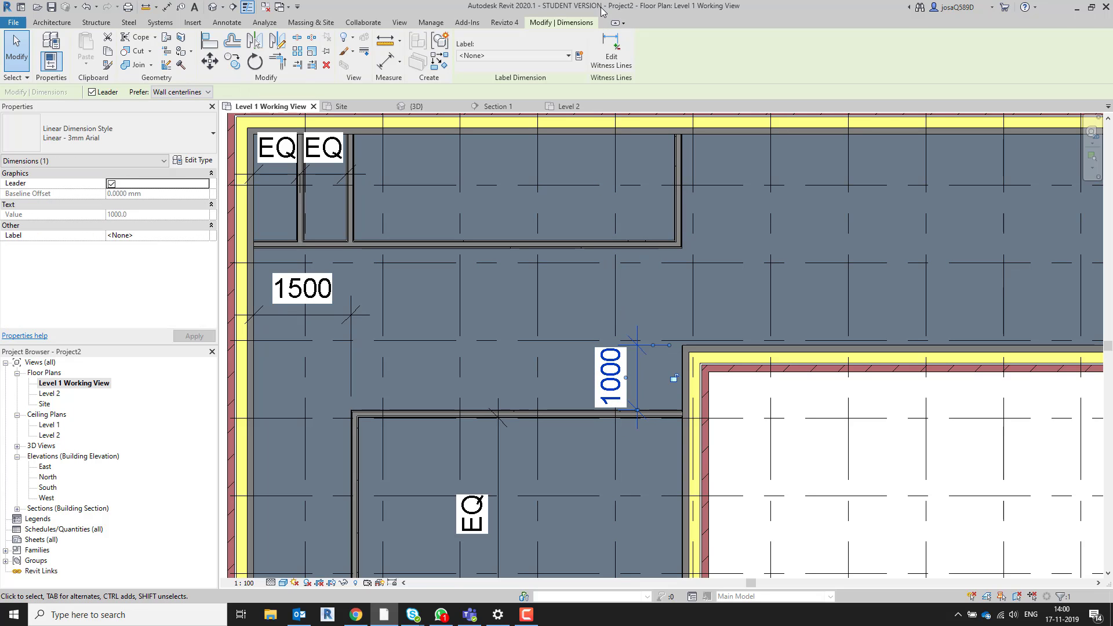
click(609, 49)
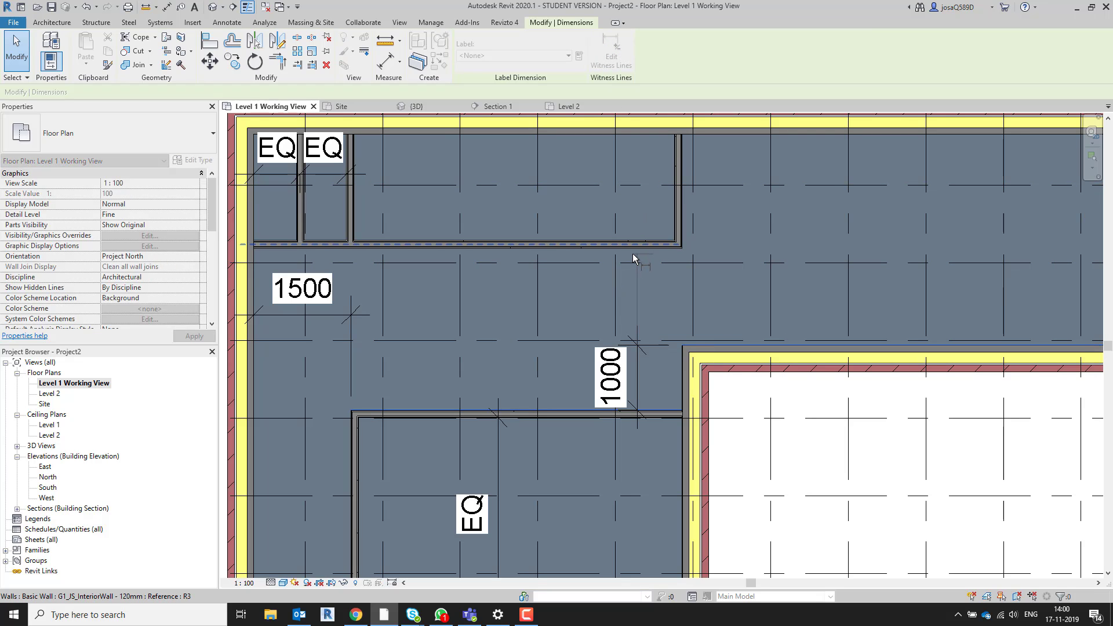
scroll(640, 254, up, 2)
click(658, 247)
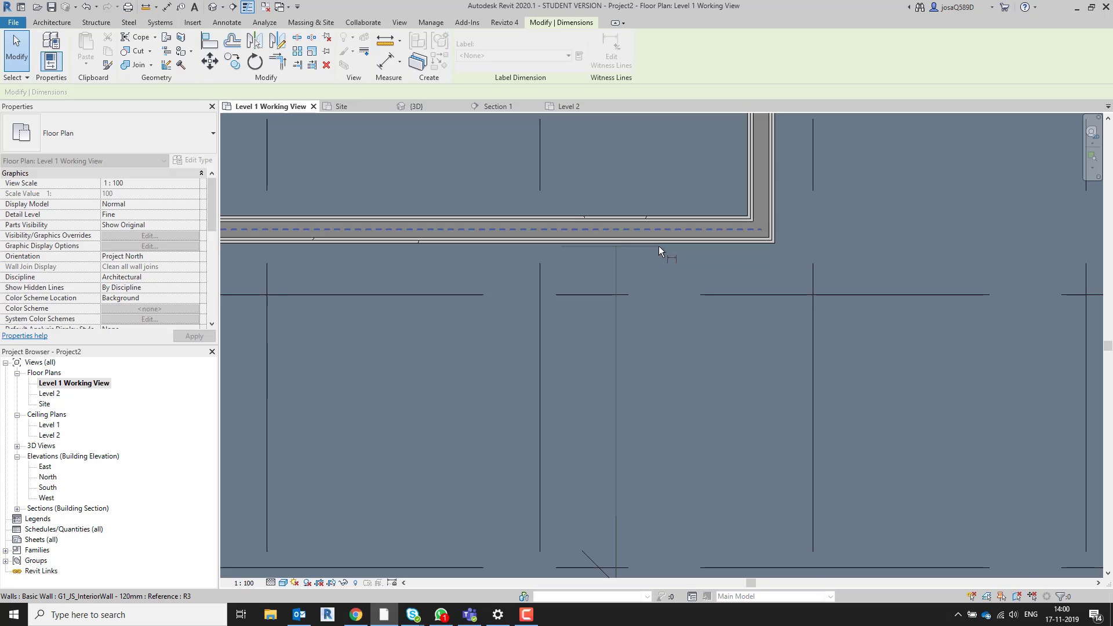
click(697, 392)
scroll(697, 391, down, 3)
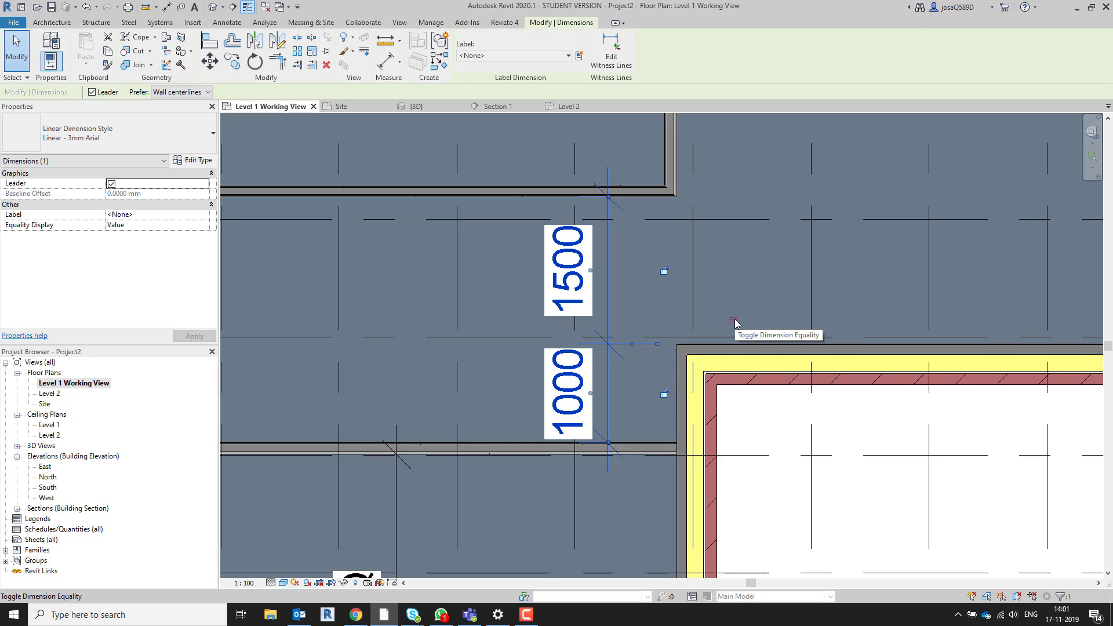
click(735, 320)
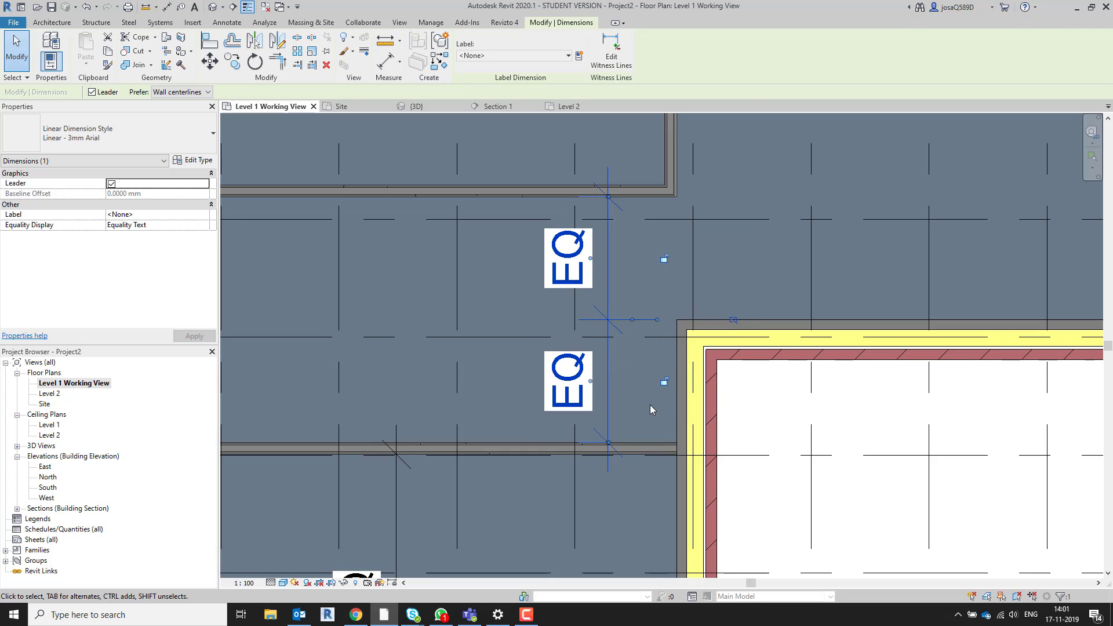
- Dimension from the northernmost bedroom partition's upper face to the lower face of the long partition north of it
middle_drag(485, 443, 542, 436)
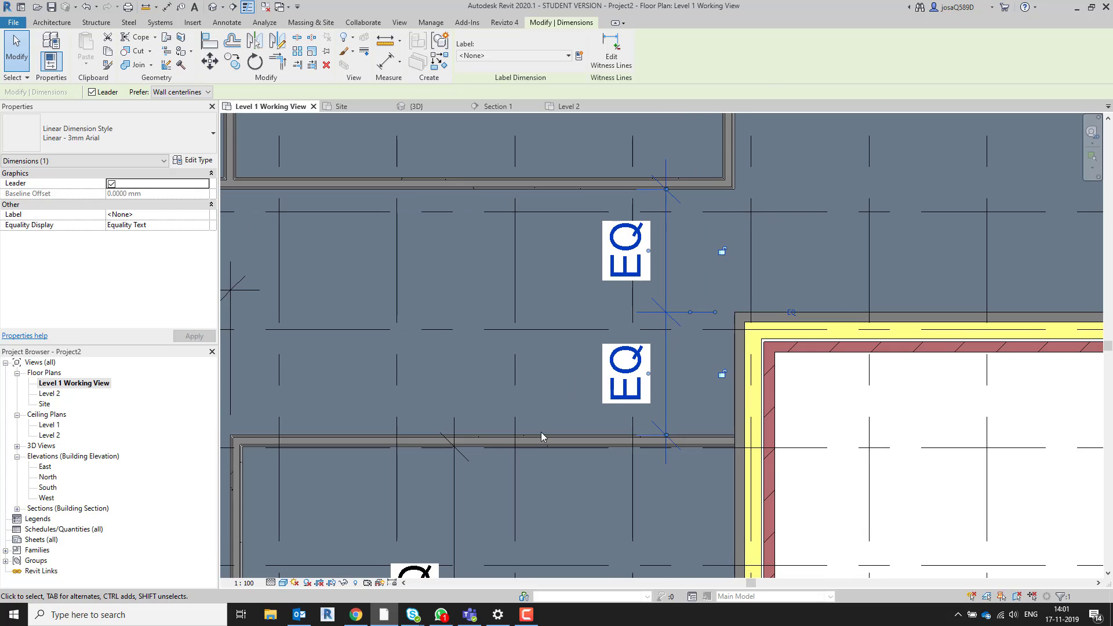
click(558, 400)
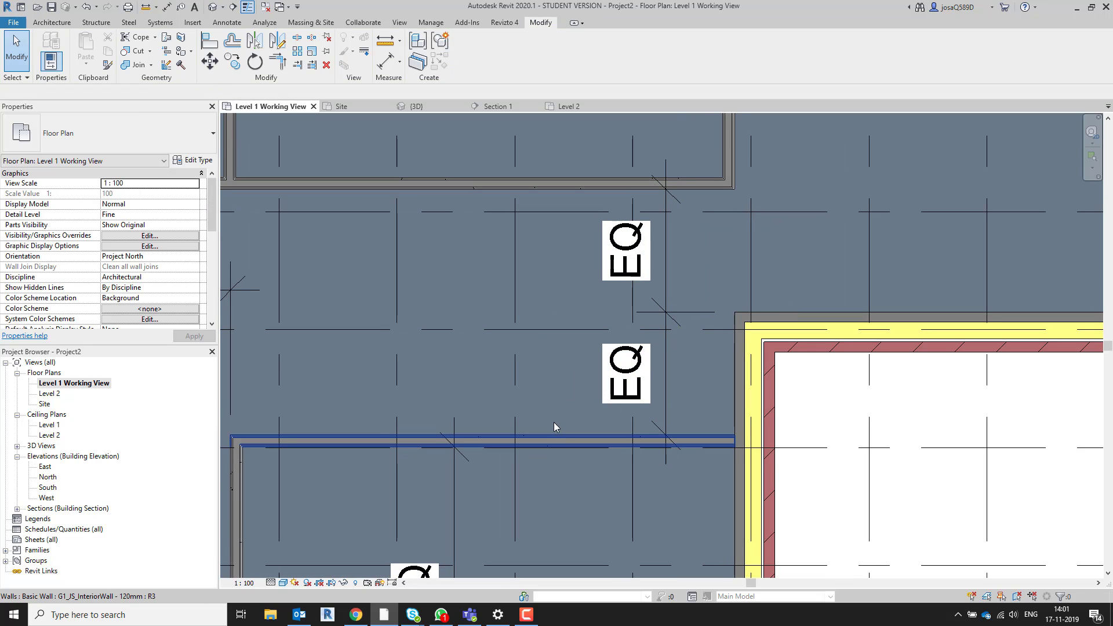
key(d)
key(i)
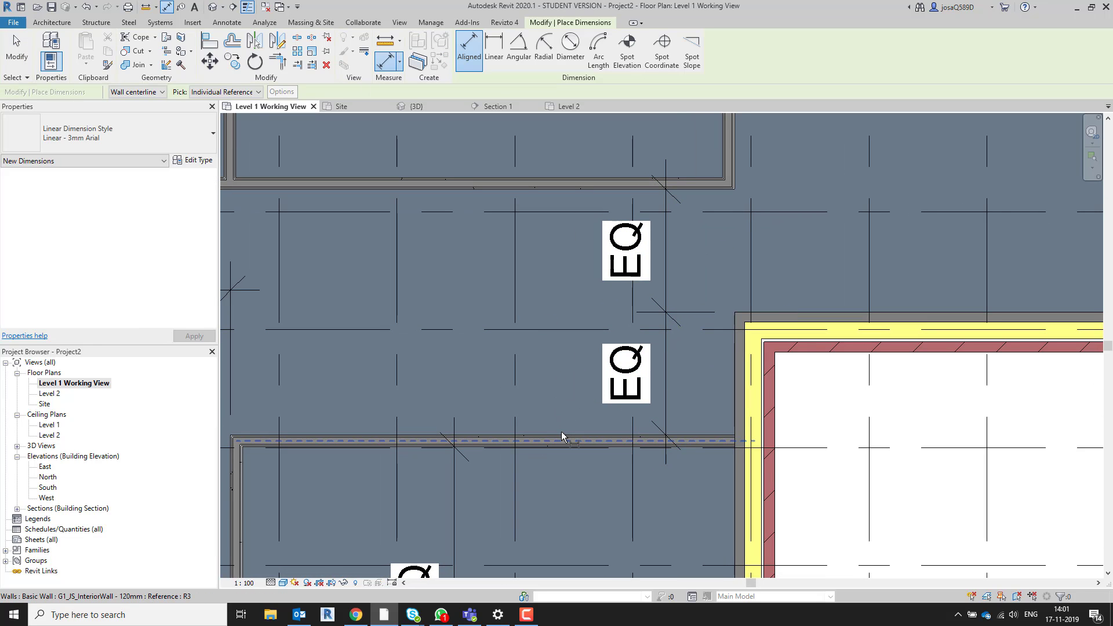
click(561, 432)
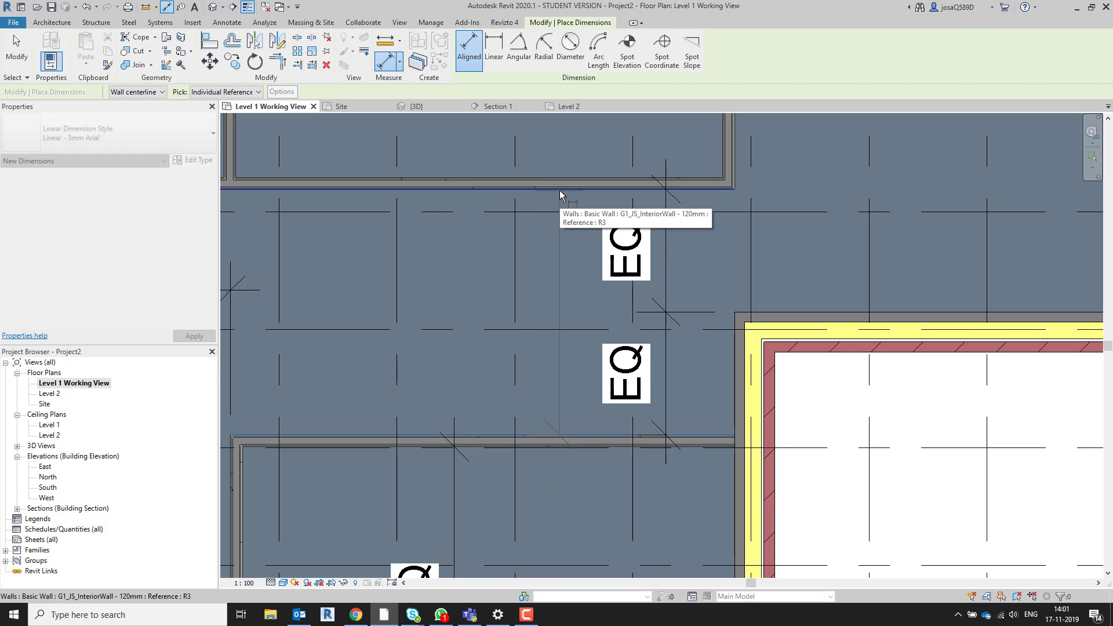
click(560, 189)
click(567, 287)
key(Escape)
key(Escape)
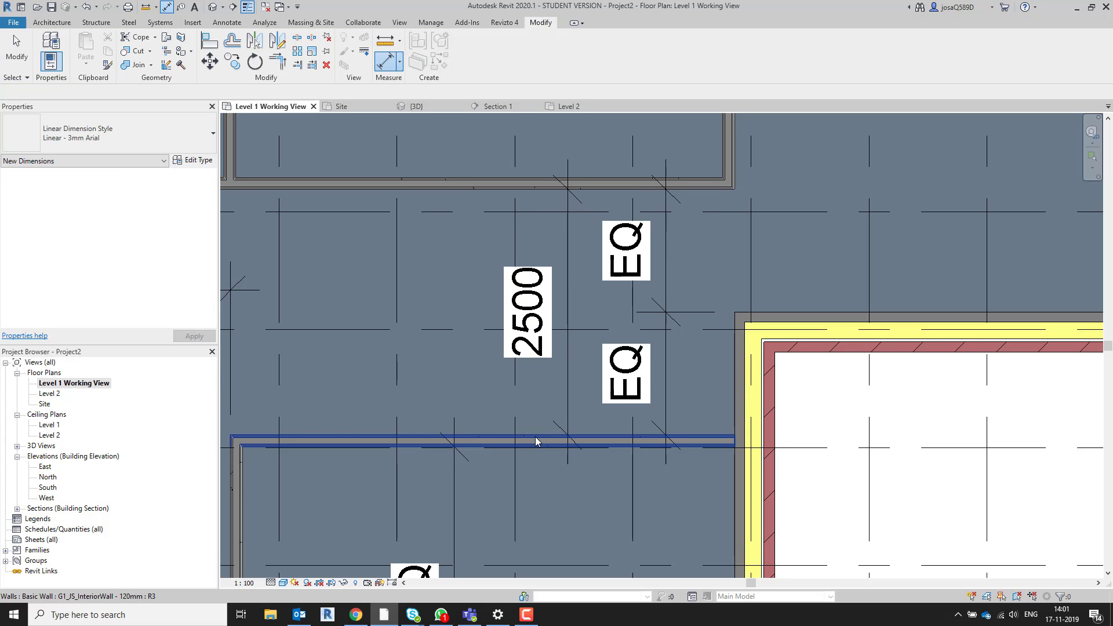
- Set the distance between the northernmost bedroom partition and the long partition north of it to 2000 mm
click(535, 439)
click(546, 311)
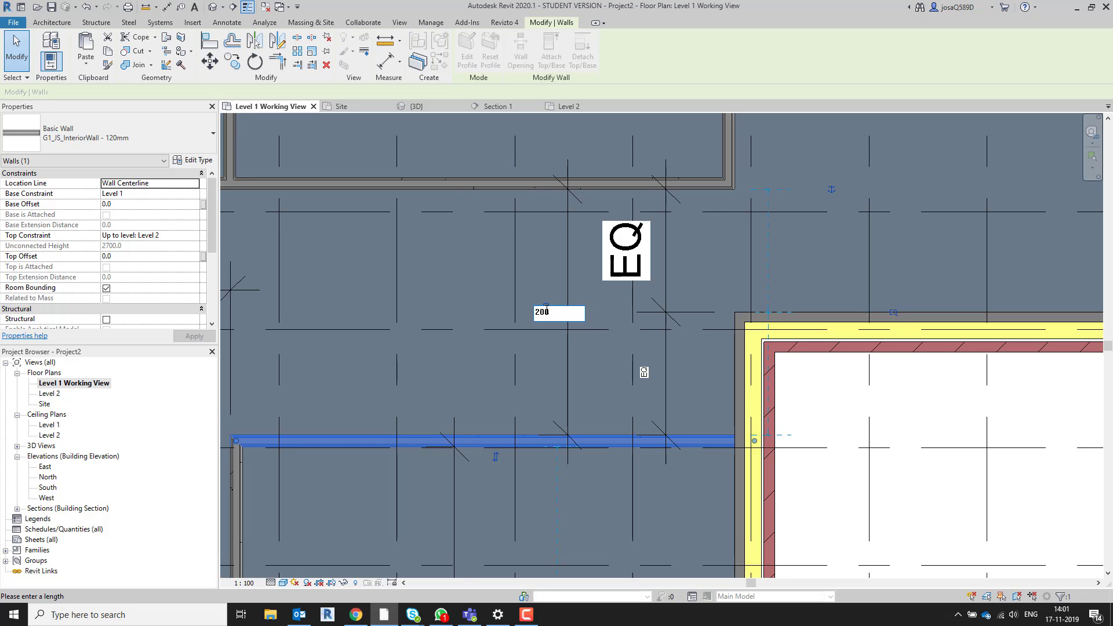
text(200)
key(Return)
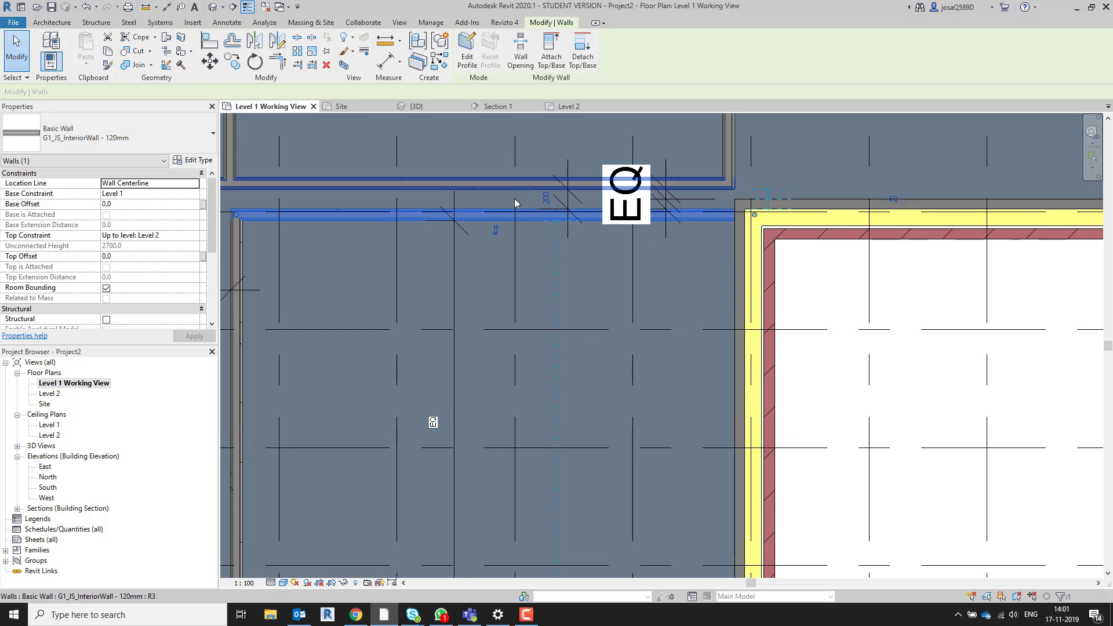
click(544, 199)
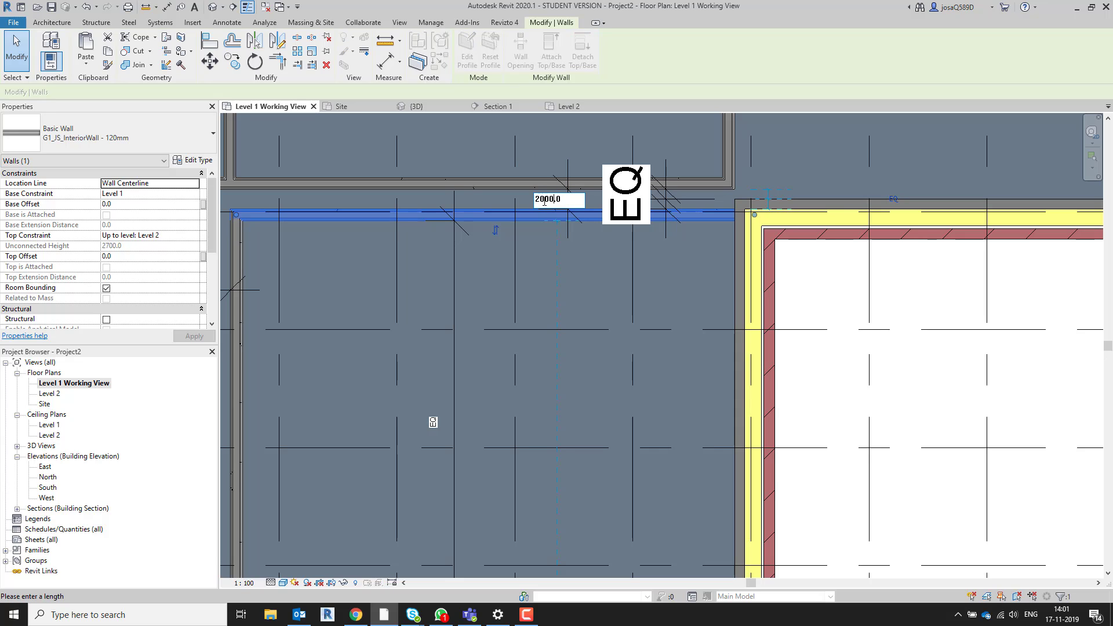
key(Return)
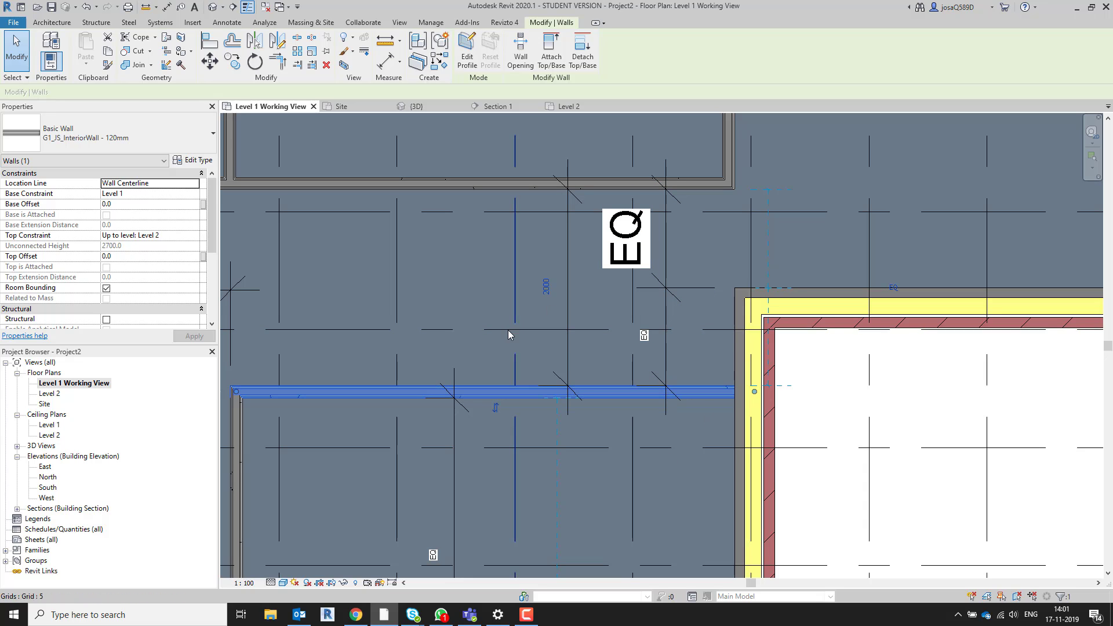
click(475, 286)
scroll(483, 287, down, 2)
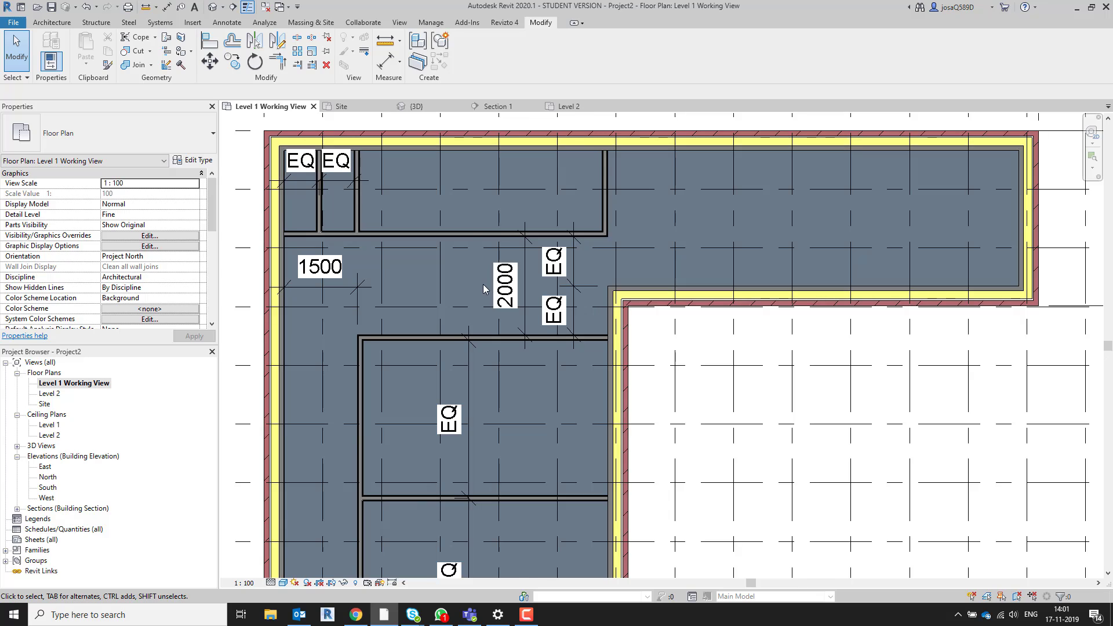
- Compare the Courtyard BATCM house plan in Chrome with the Revit layout around the east partition of the northern rooms
key(alt+Tab)
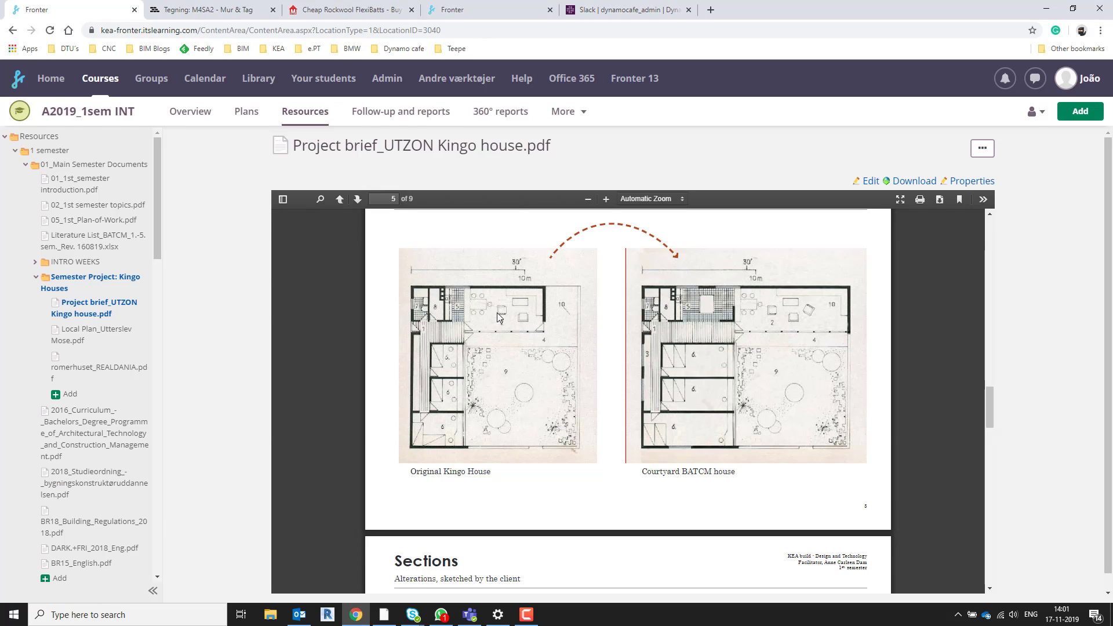
key(alt+Tab)
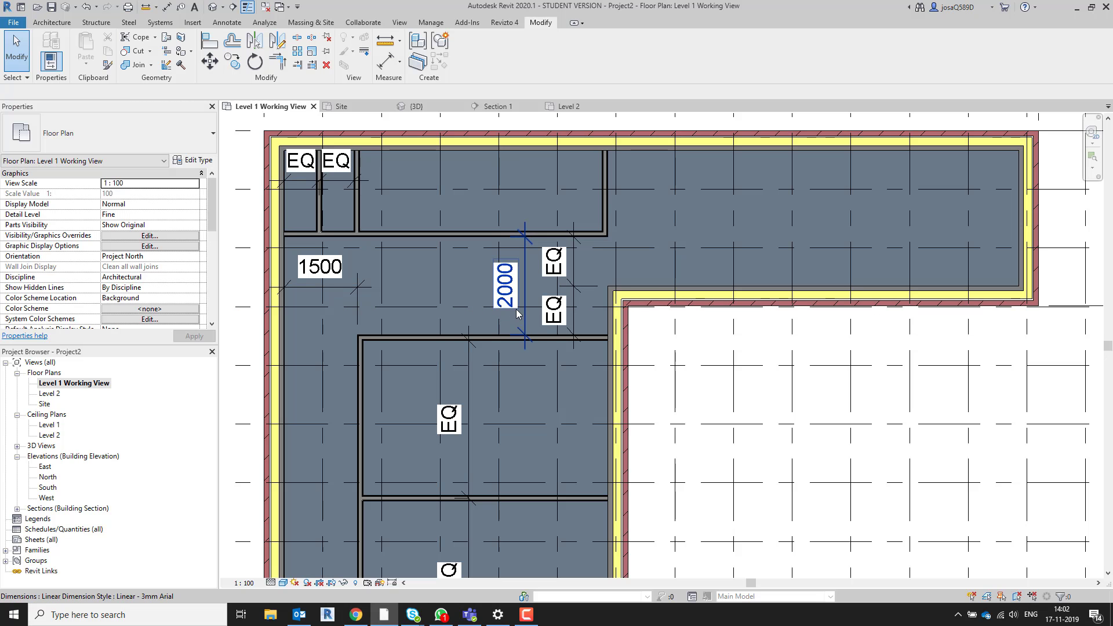
key(alt+Tab)
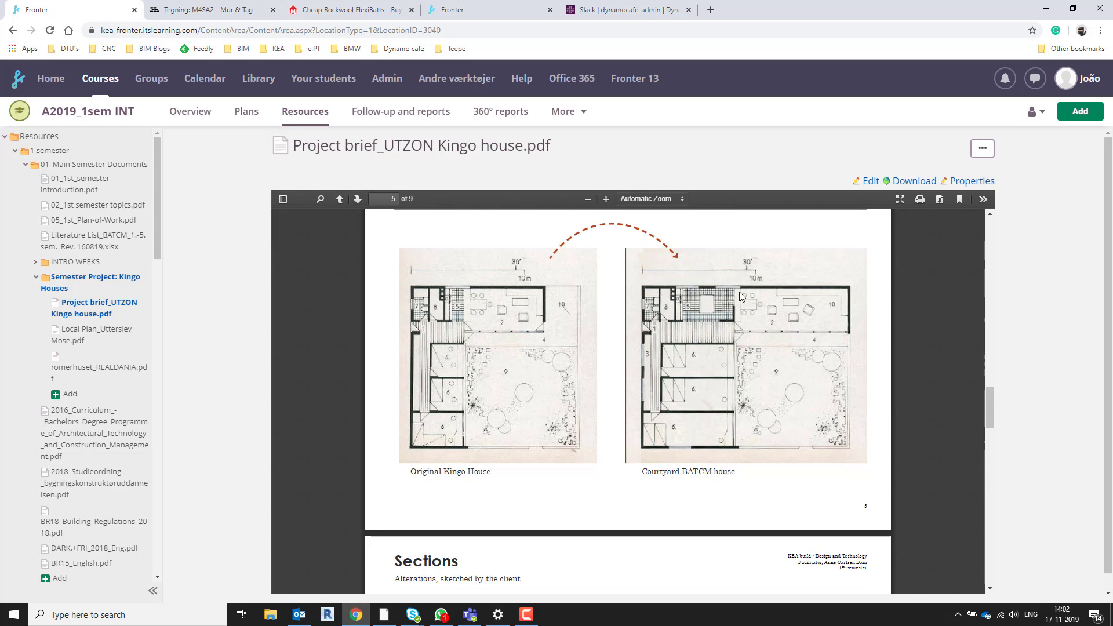
key(alt+Tab)
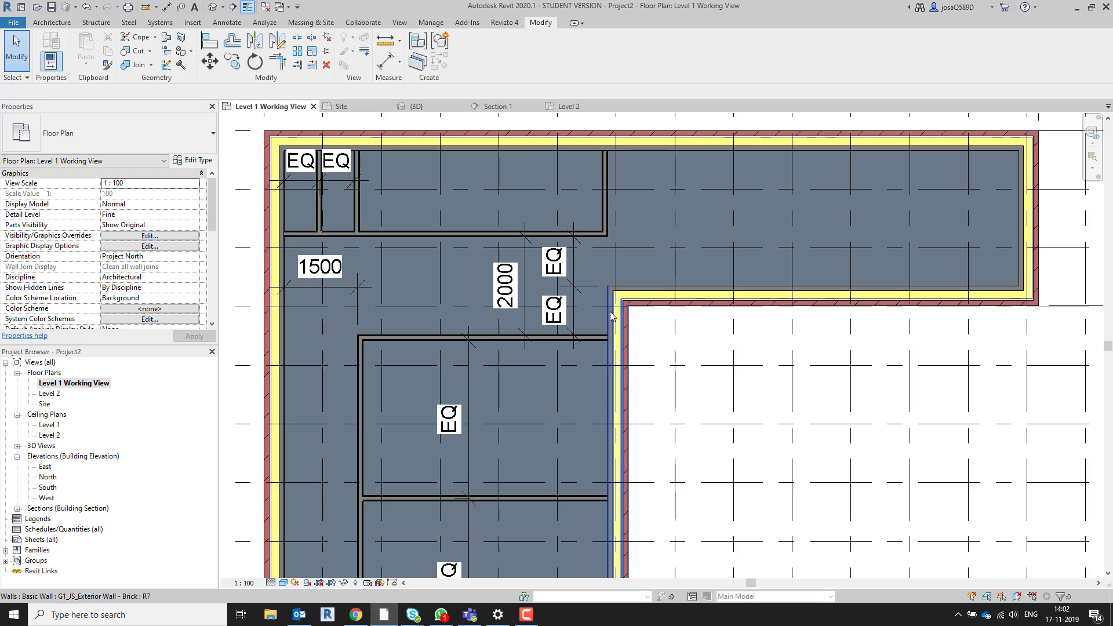
click(608, 201)
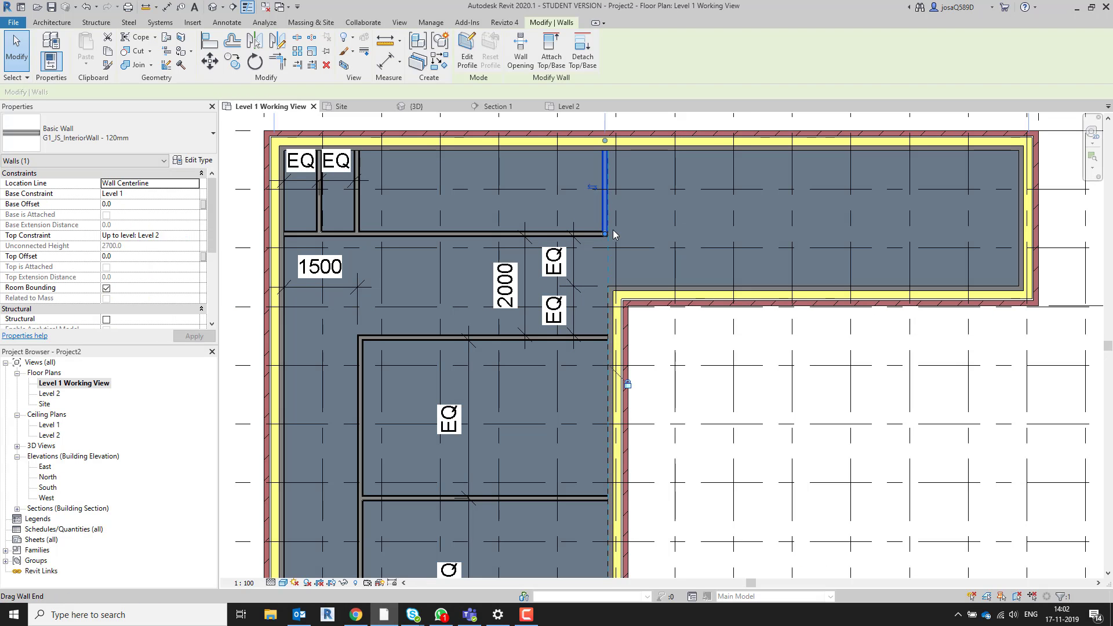
scroll(616, 229, up, 2)
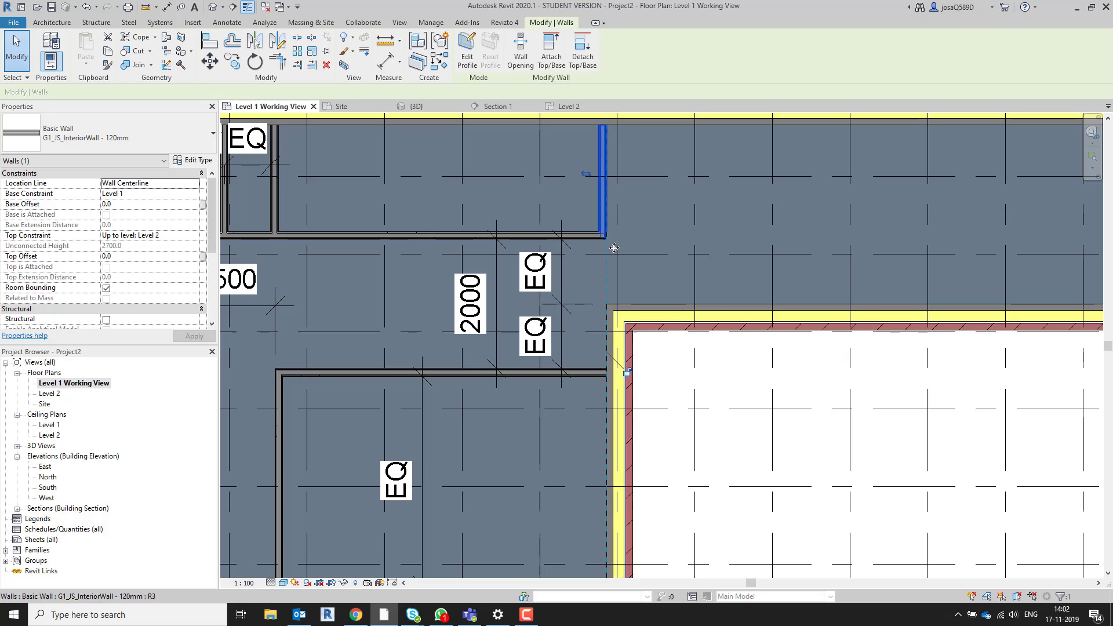
click(643, 264)
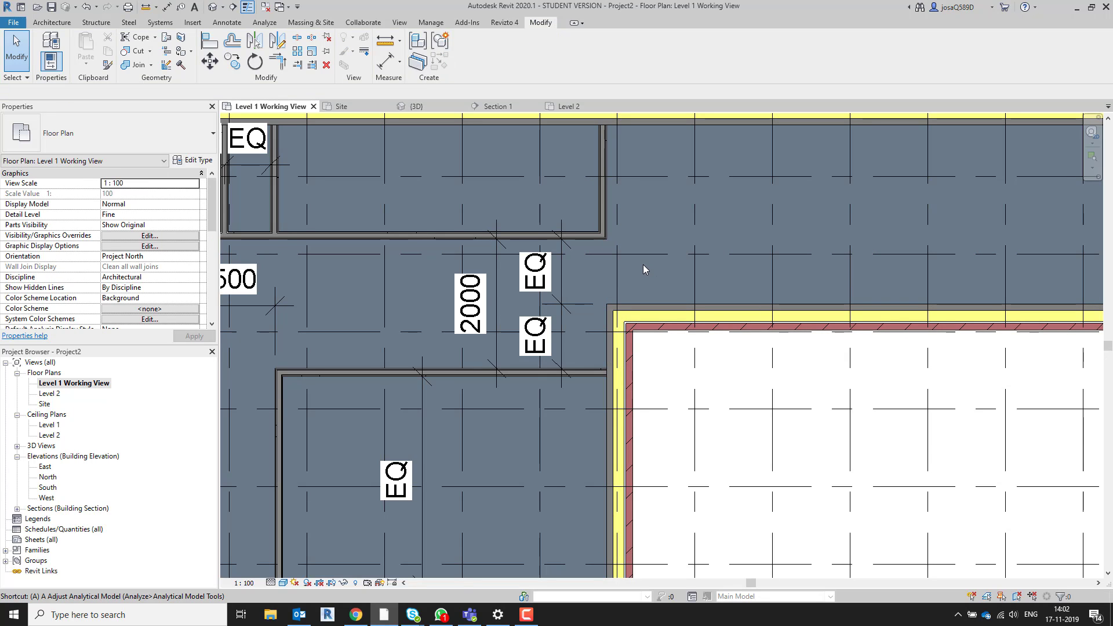
- Align the west face of the northern rooms' east partition with the inner face of the courtyard's west exterior wall
key(a)
key(l)
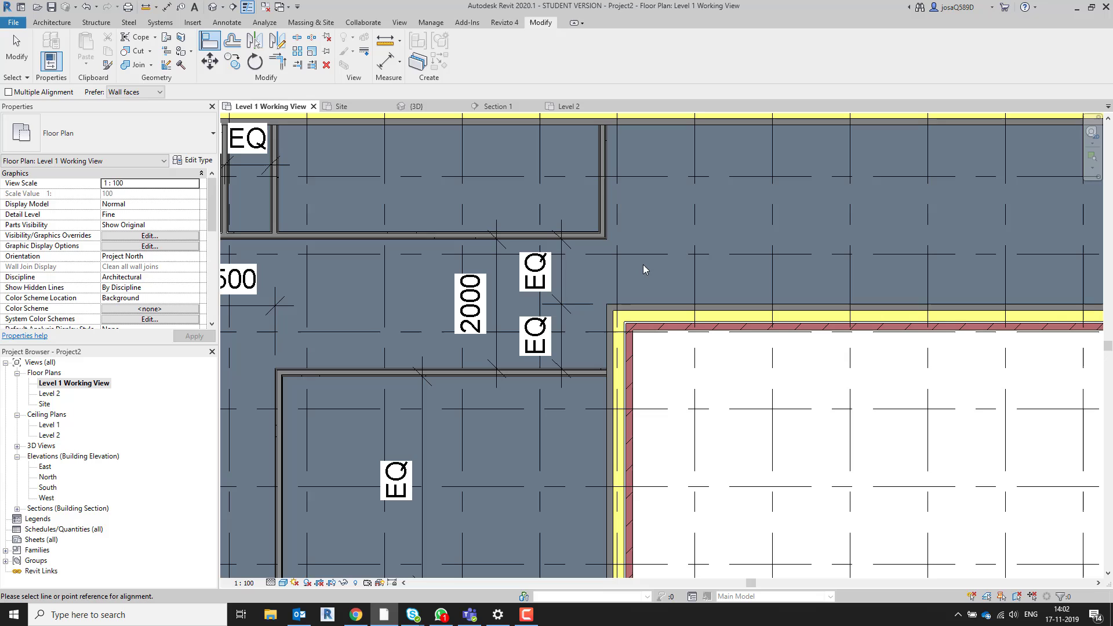
click(609, 351)
scroll(598, 187, up, 5)
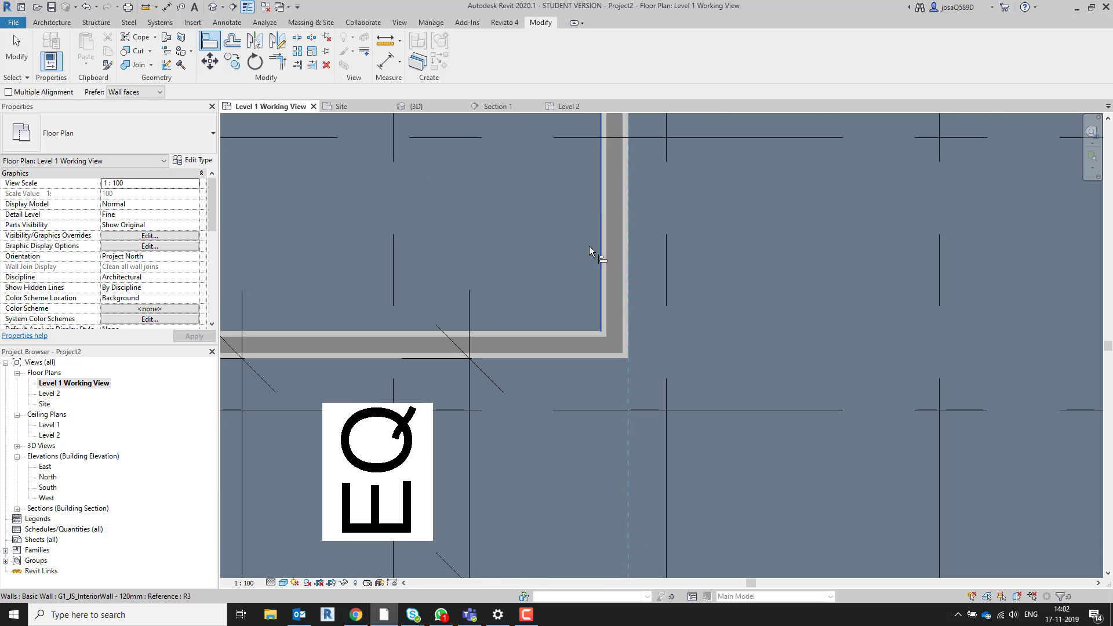
click(599, 218)
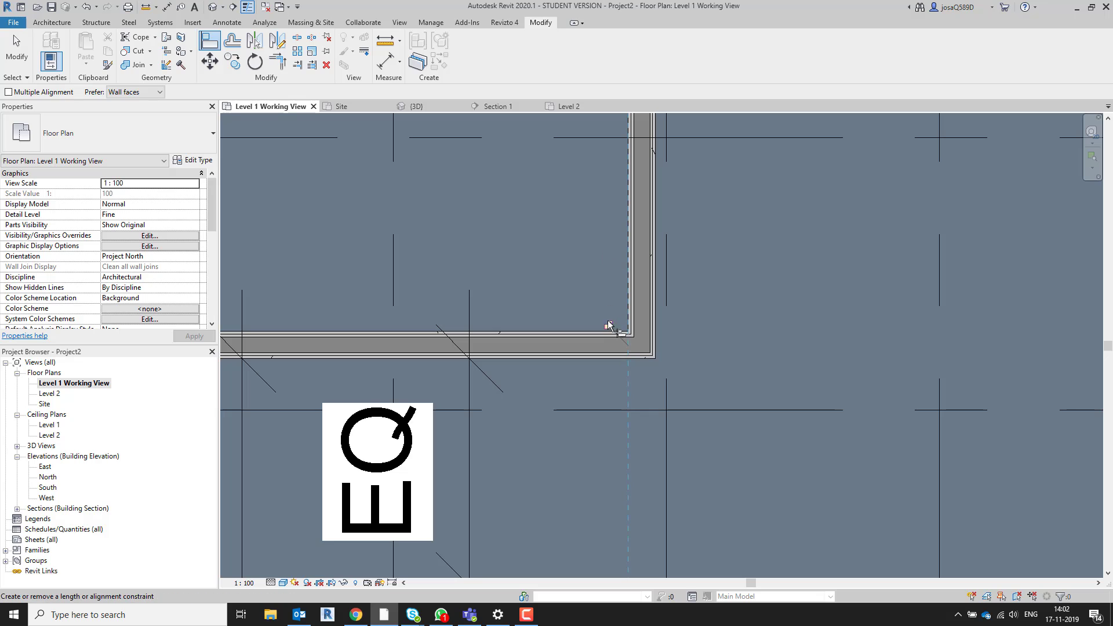
scroll(609, 357, down, 3)
key(Escape)
key(Escape)
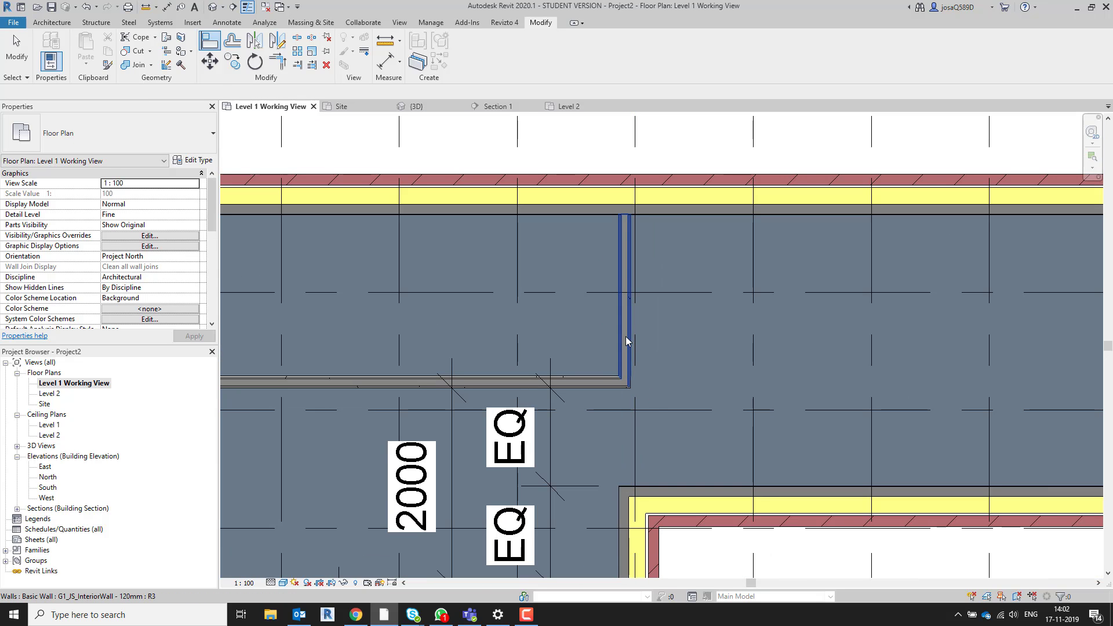
- Extend the northern rooms' east partition south so that it ends at the corner of the courtyard's exterior walls
click(625, 336)
drag(624, 382, 624, 486)
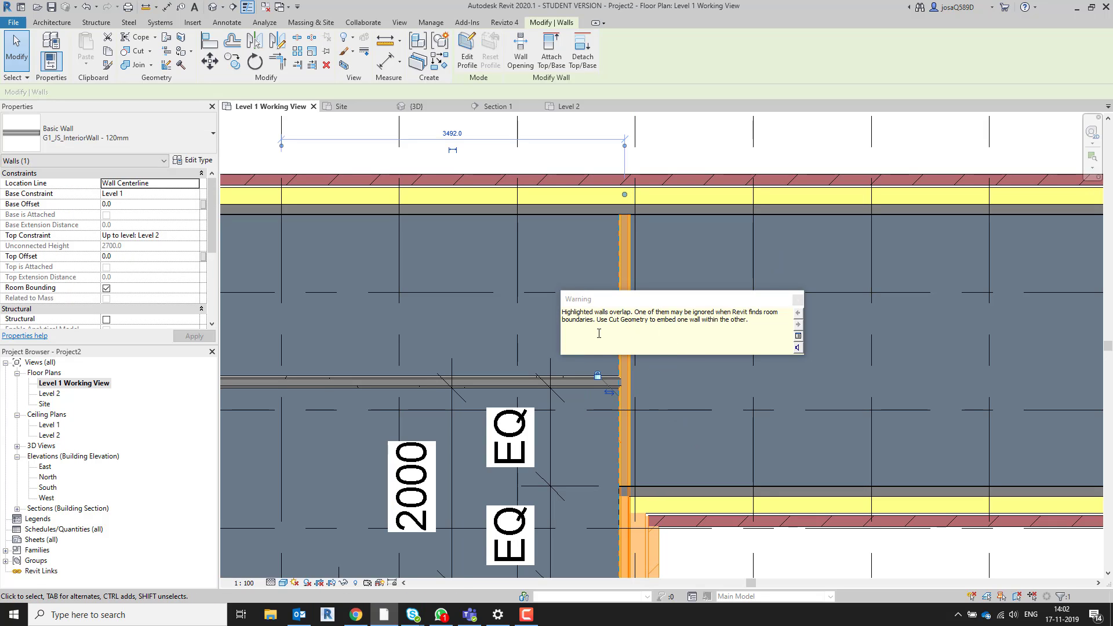
click(799, 301)
scroll(697, 417, down, 2)
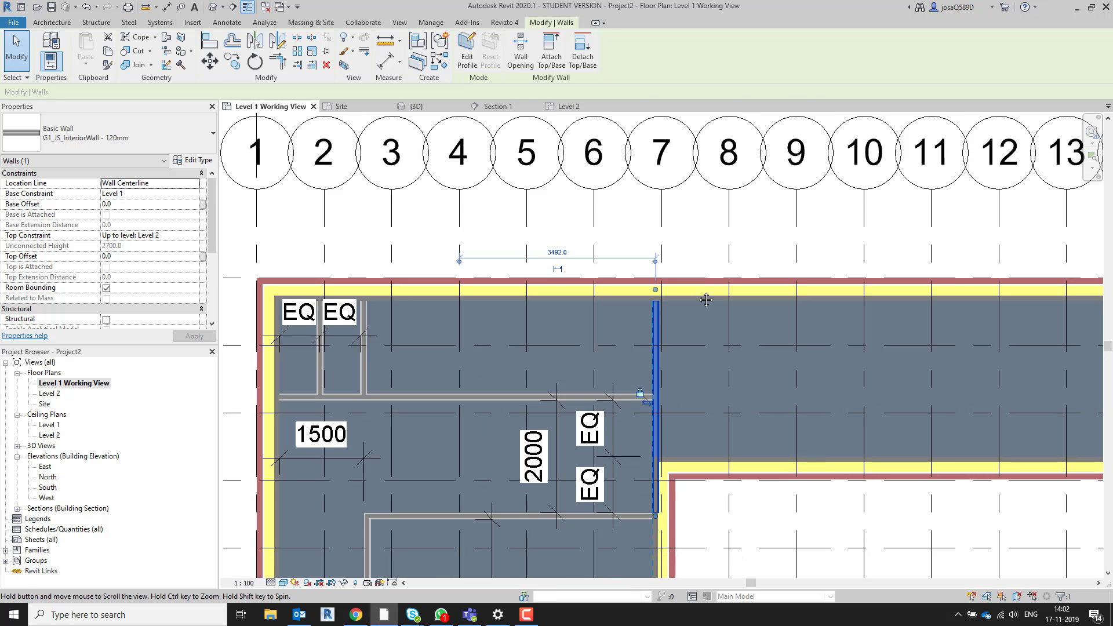
scroll(649, 383, up, 3)
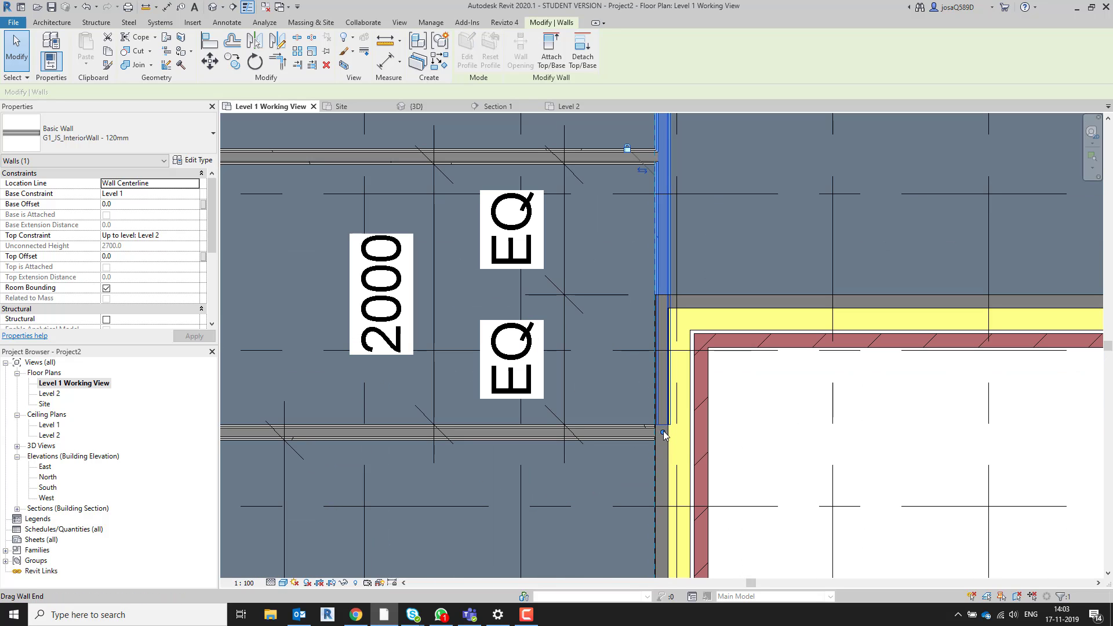
drag(663, 432, 663, 307)
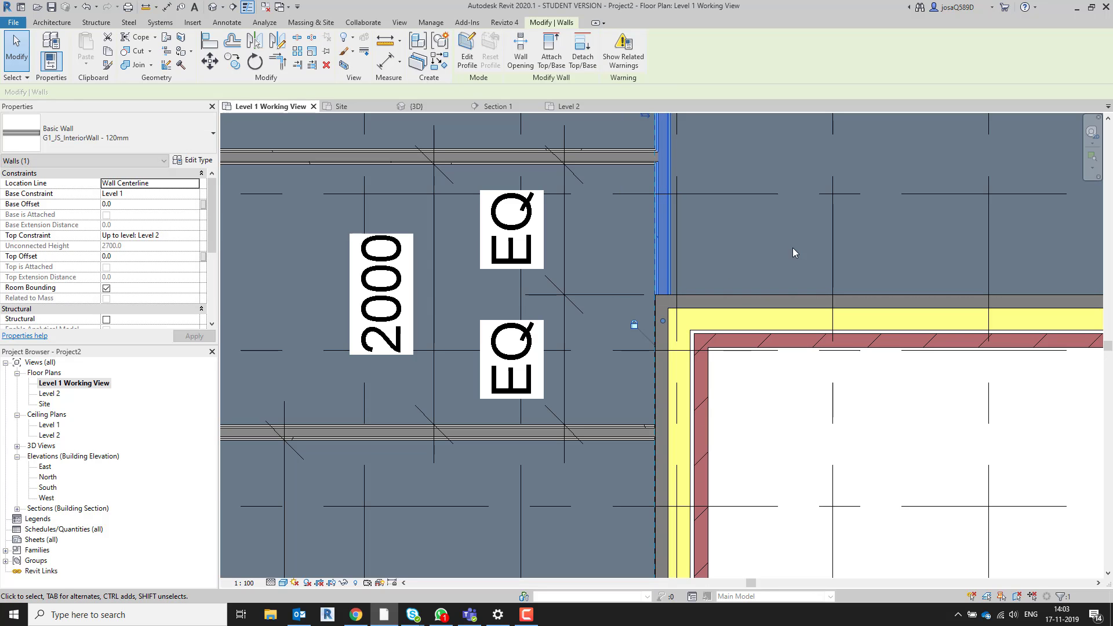
click(792, 247)
click(657, 255)
scroll(766, 235, down, 2)
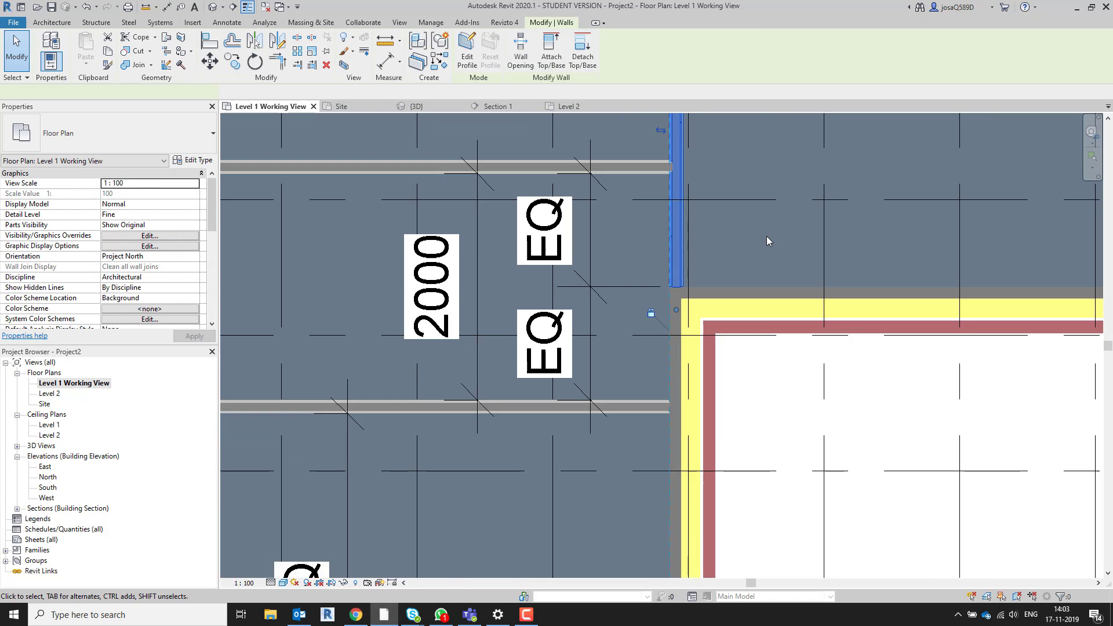
- Remove the equality constraint from the two-segment dimension between the long northern partition and the northernmost bedroom partition
middle_drag(766, 236, 720, 307)
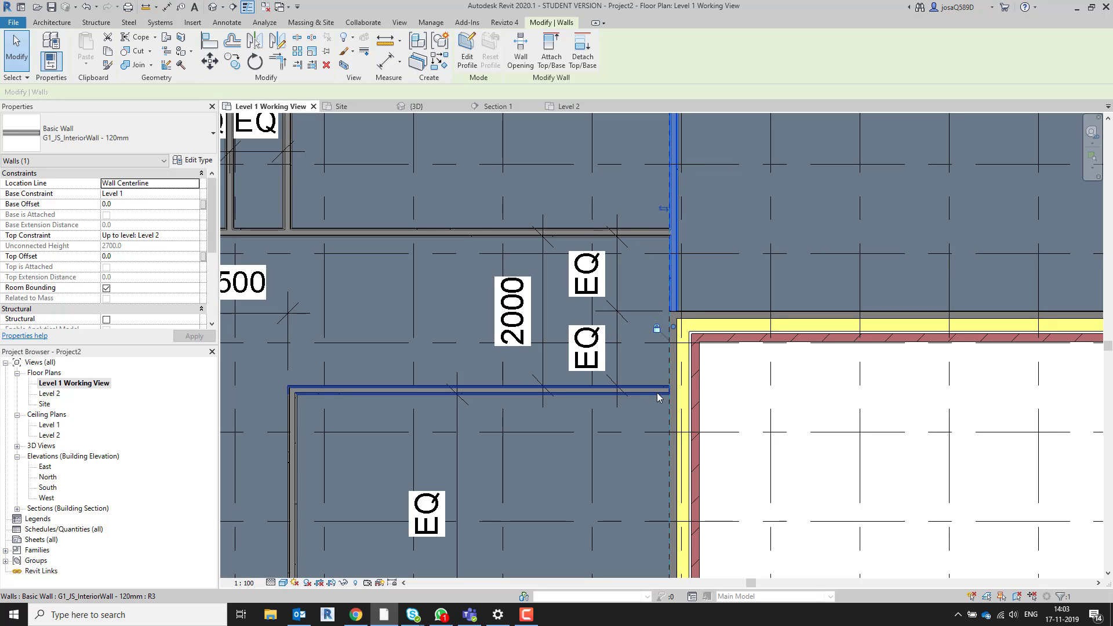
click(721, 362)
mouse_move(717, 349)
mouse_down()
mouse_move(628, 376)
mouse_move(645, 380)
mouse_move(571, 355)
mouse_move(521, 354)
mouse_move(724, 356)
mouse_up()
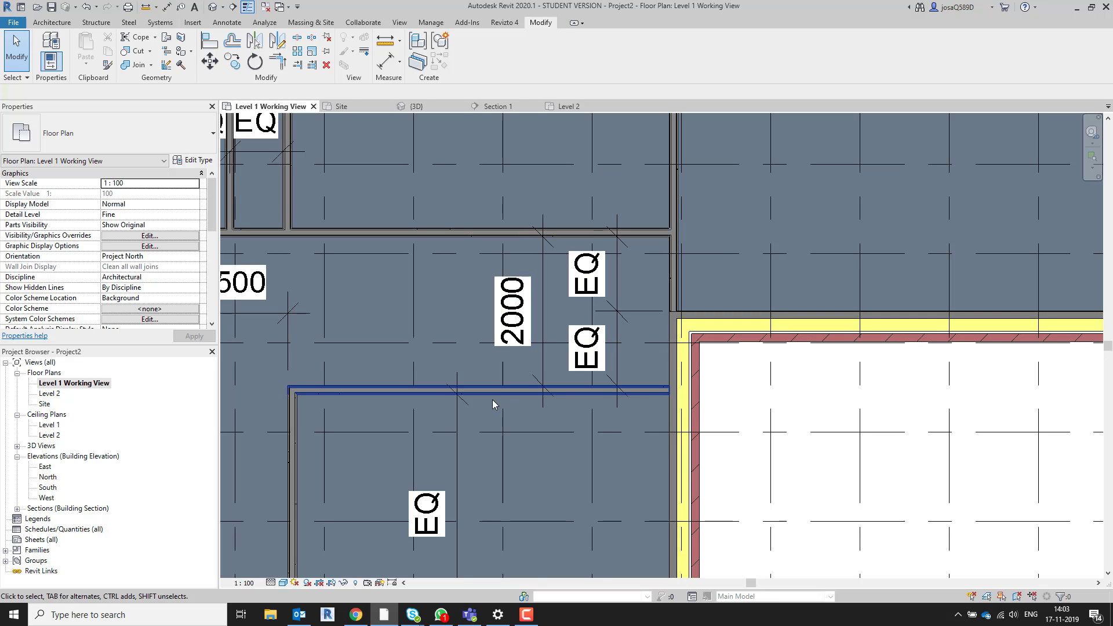
scroll(501, 380, down, 3)
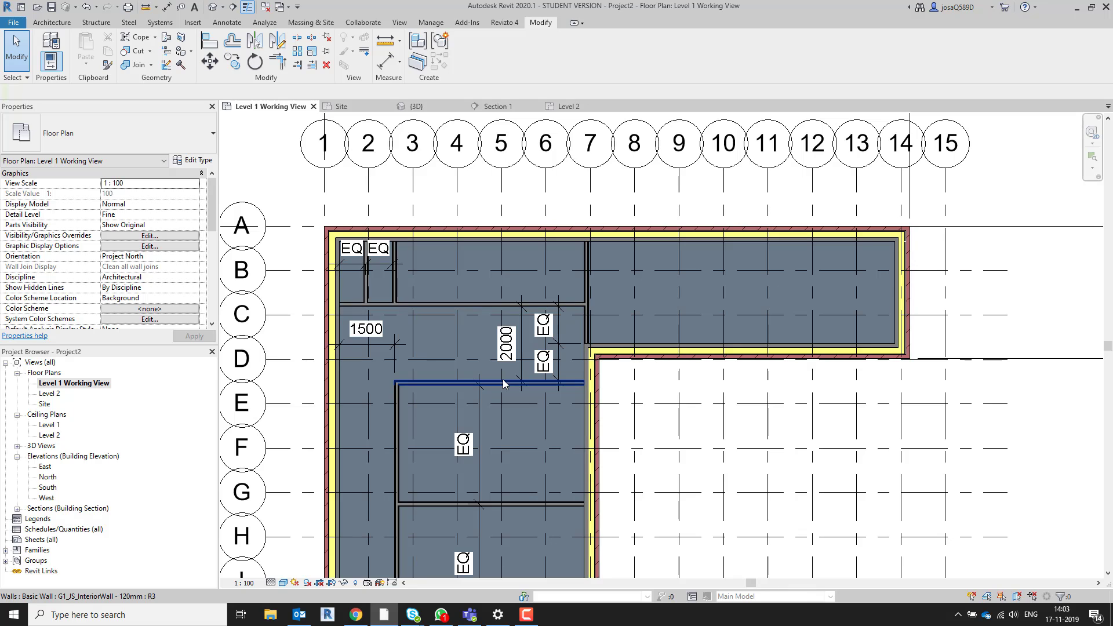
scroll(502, 380, up, 3)
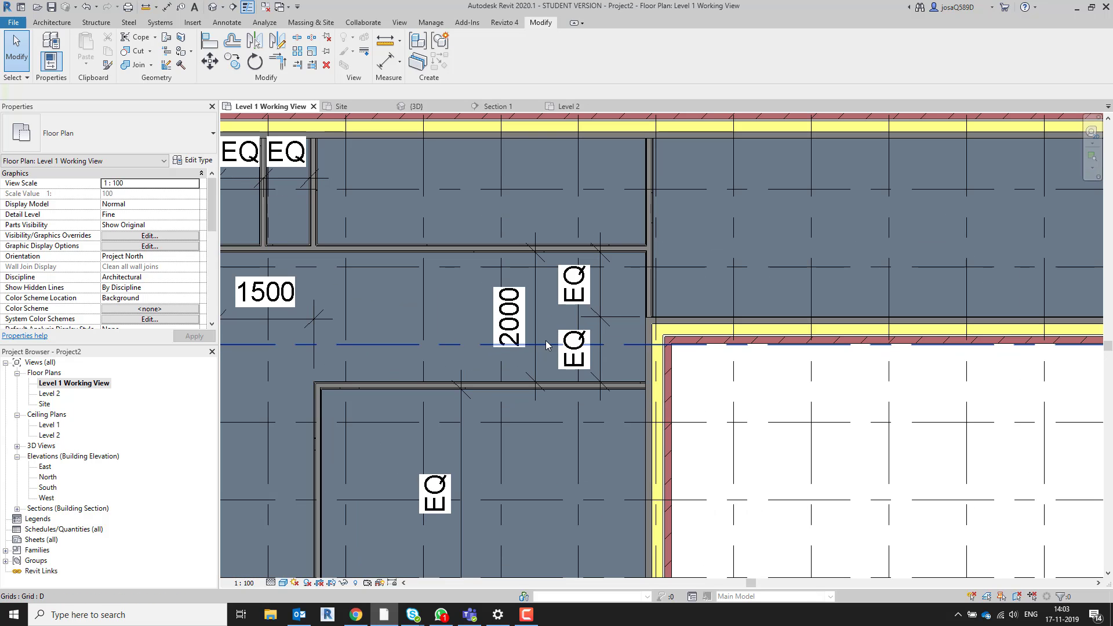
click(602, 329)
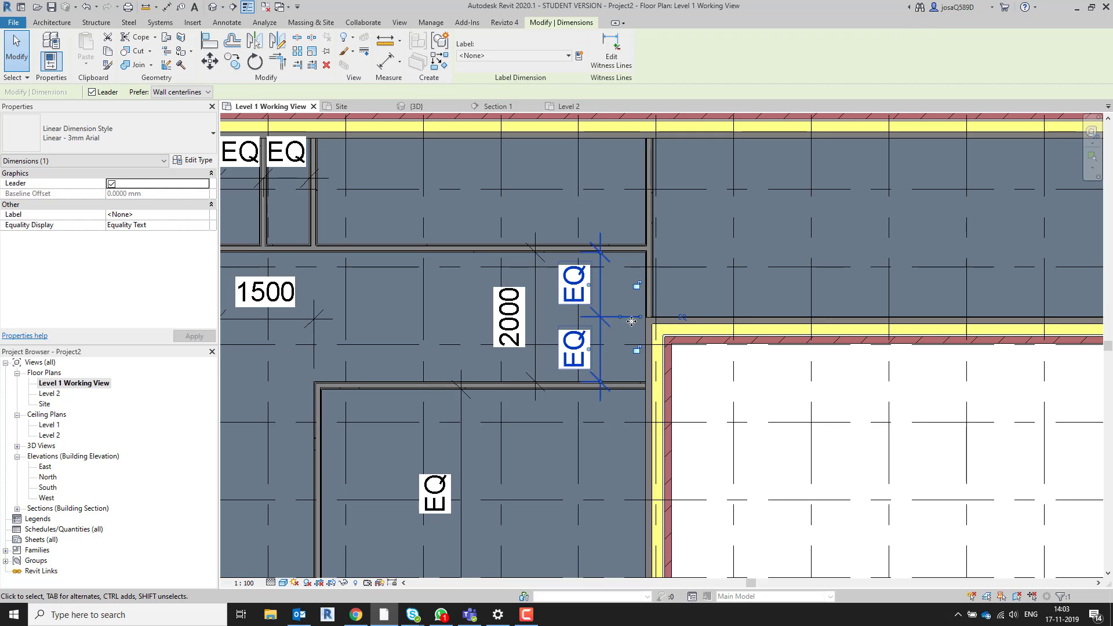
click(682, 317)
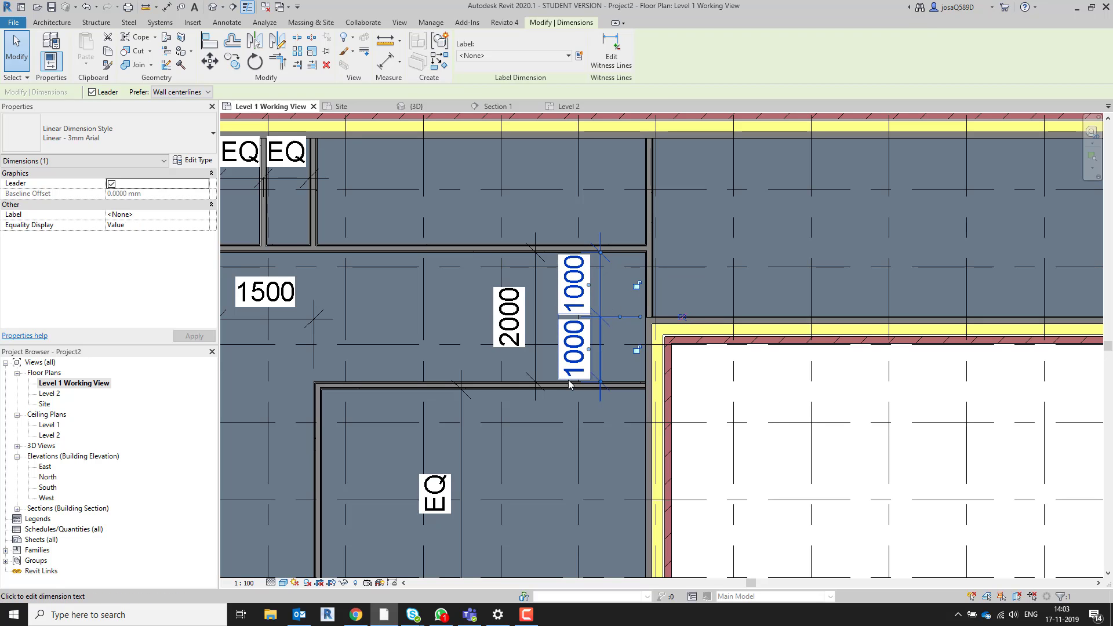
- Delete the paired 1000 dimensions and move the hall's southern interior wall so the hall is 2500 mm wide
key(Delete)
click(534, 312)
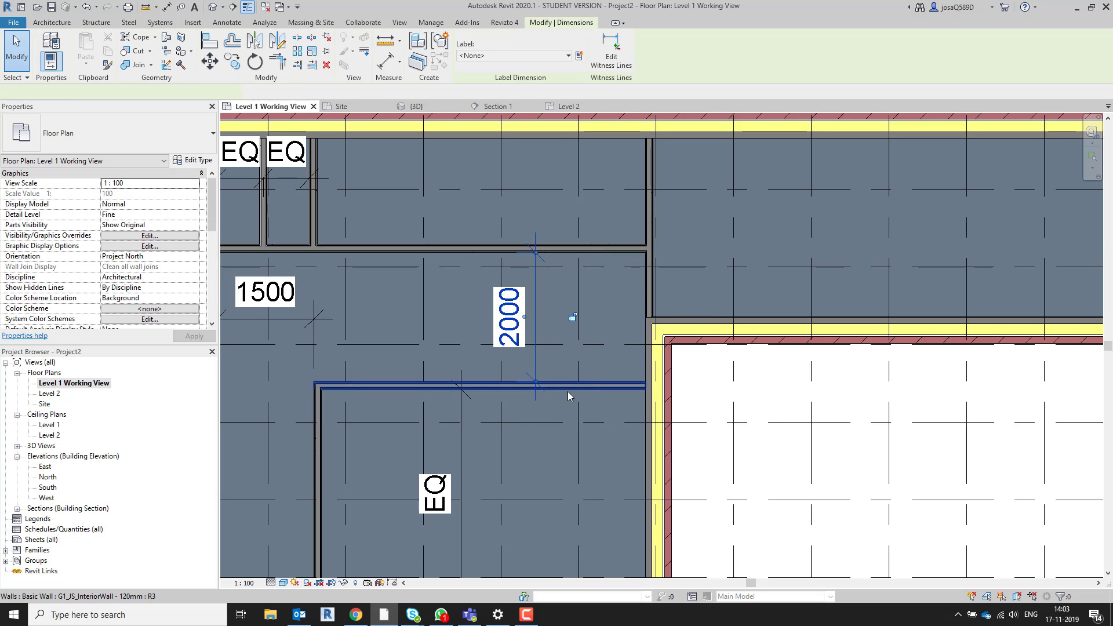
click(591, 386)
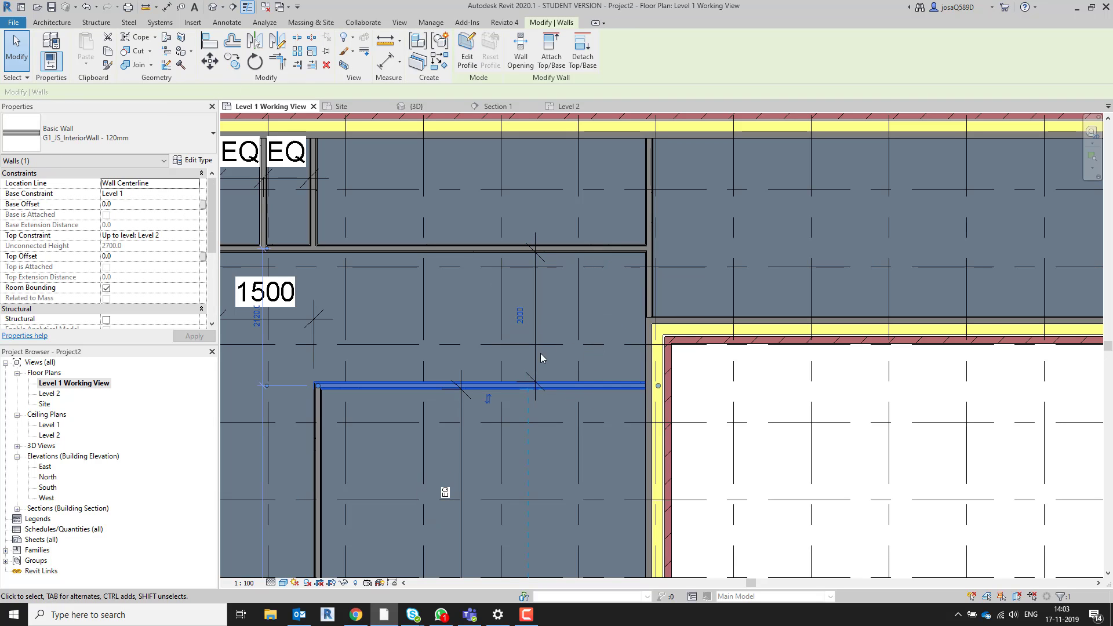
key(Escape)
click(612, 385)
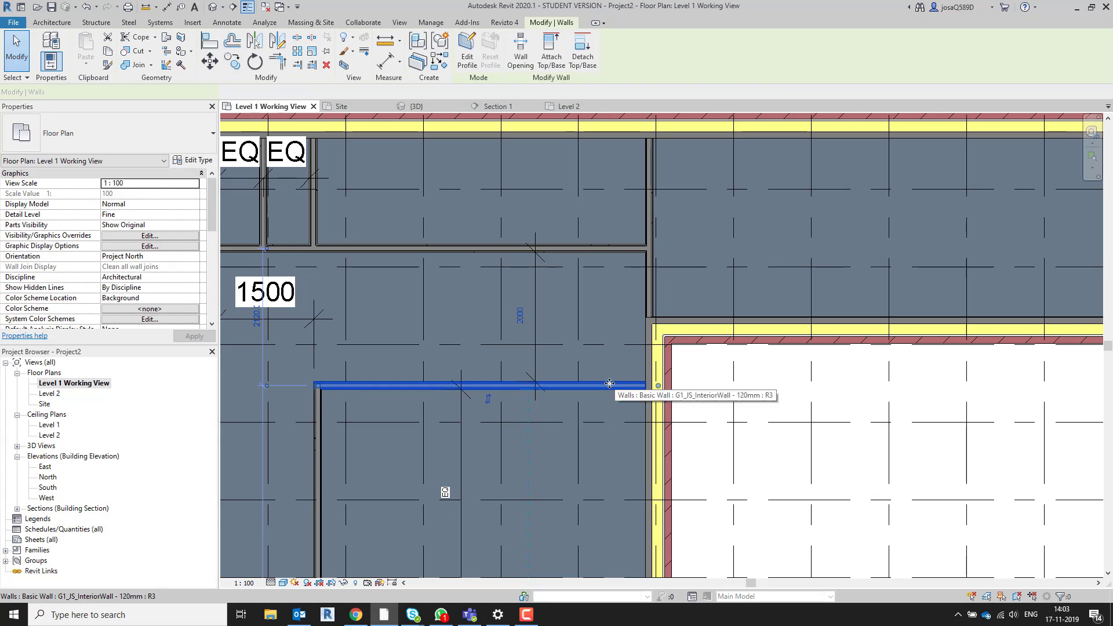
click(521, 307)
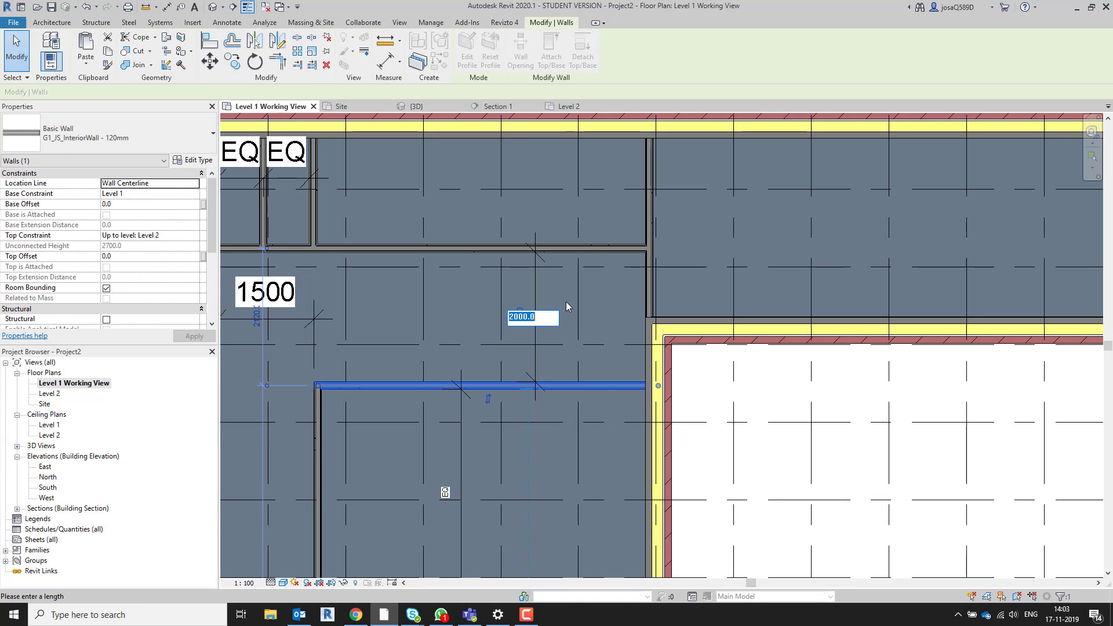
text(2500)
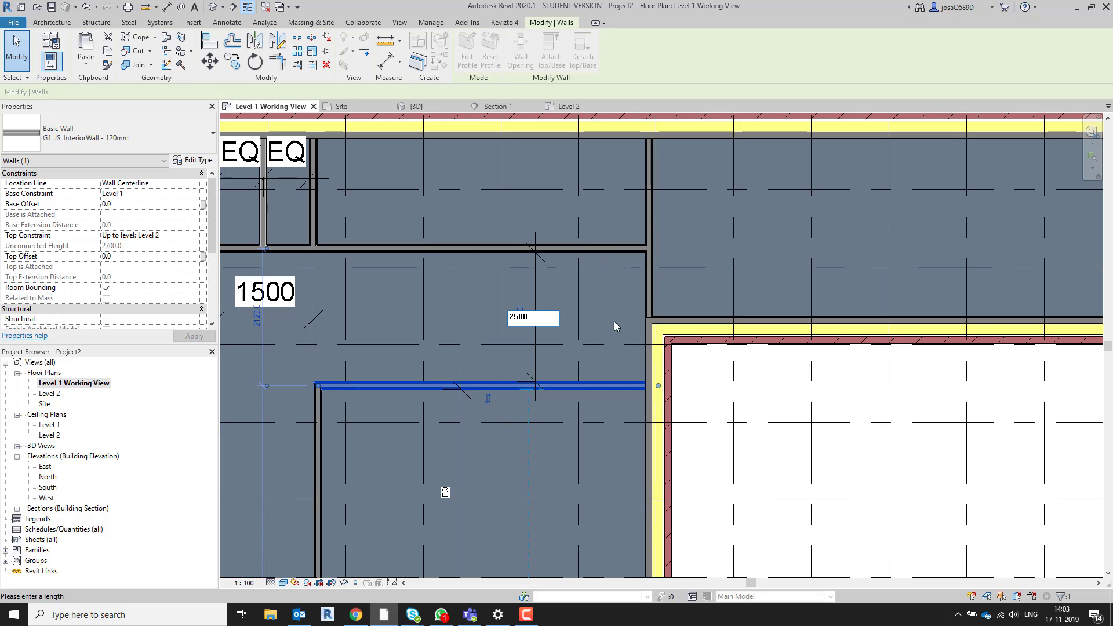
key(Return)
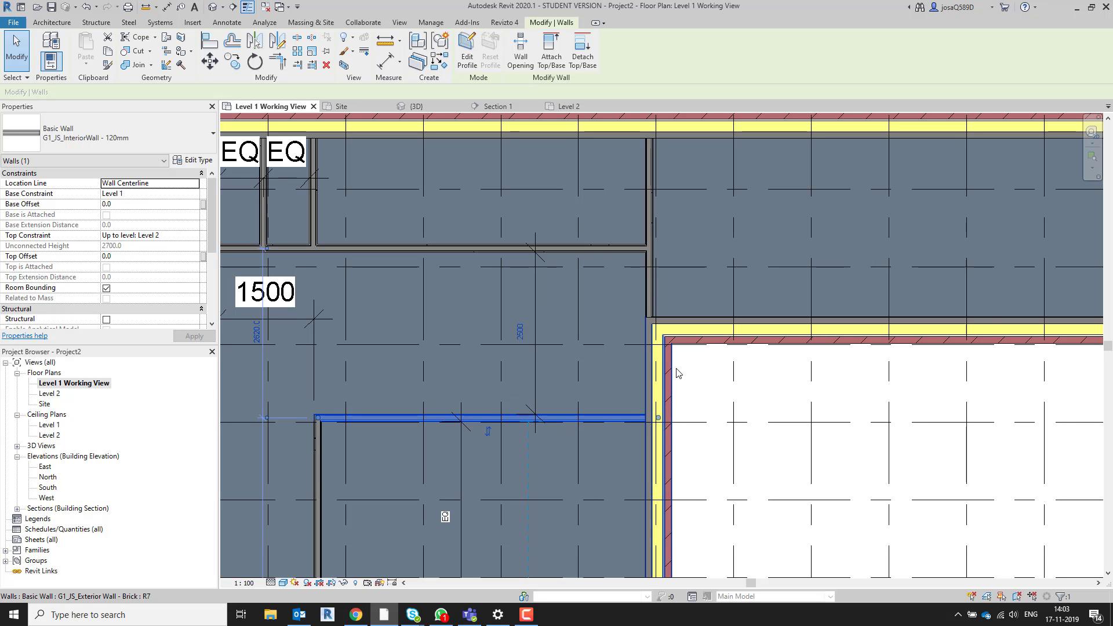
- Add an aligned dimension for the clear width of the second small northwest room, between its partition wall faces
scroll(490, 386, down, 2)
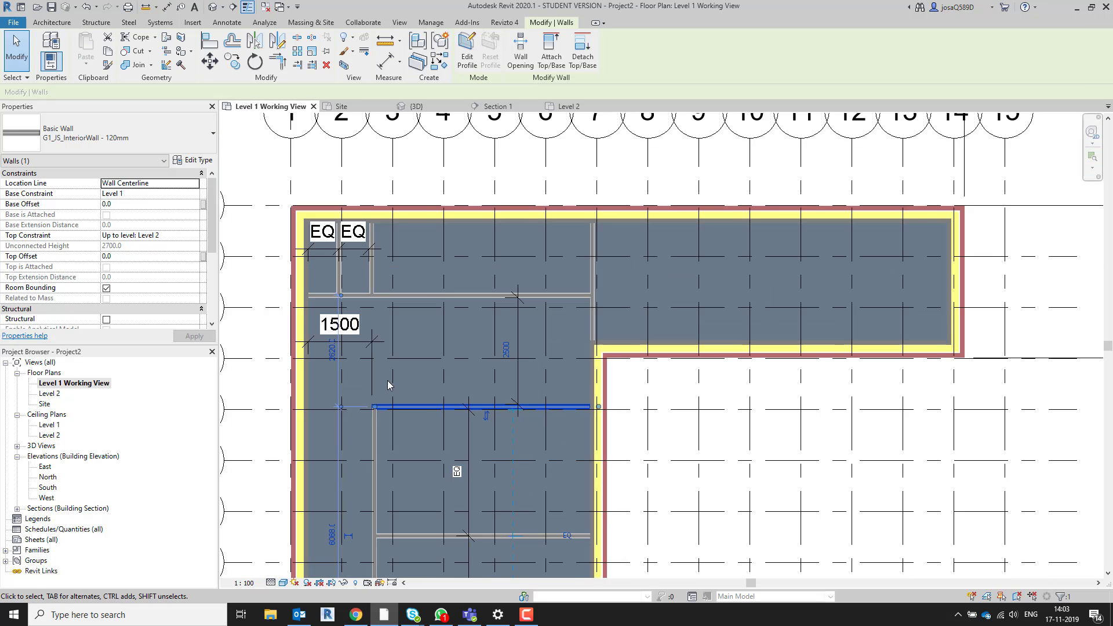
middle_drag(388, 383, 549, 320)
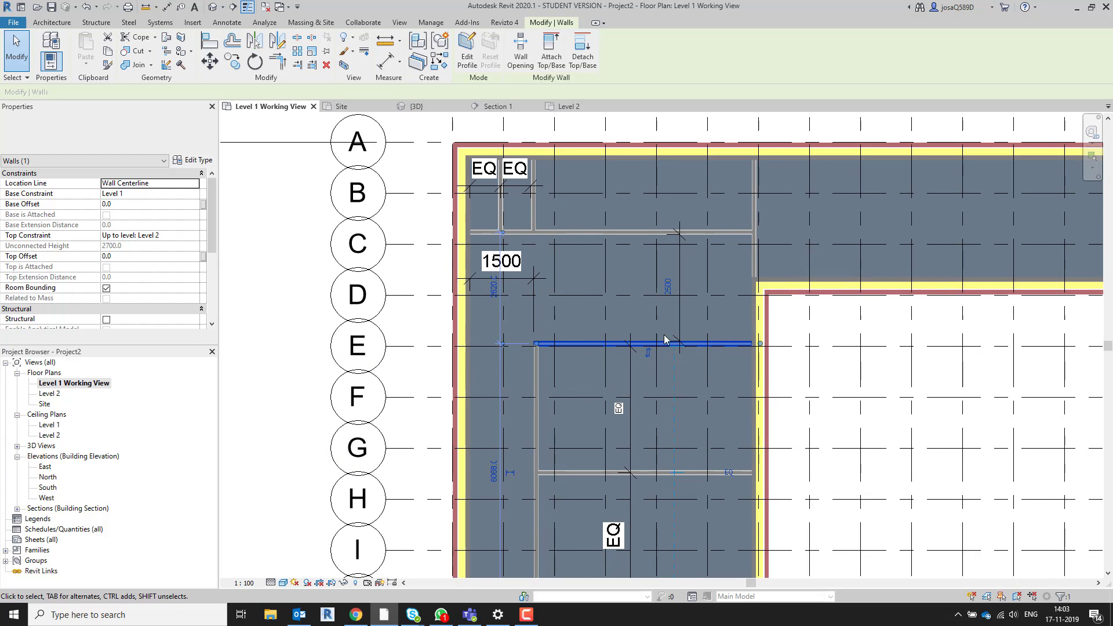
scroll(492, 186, up, 3)
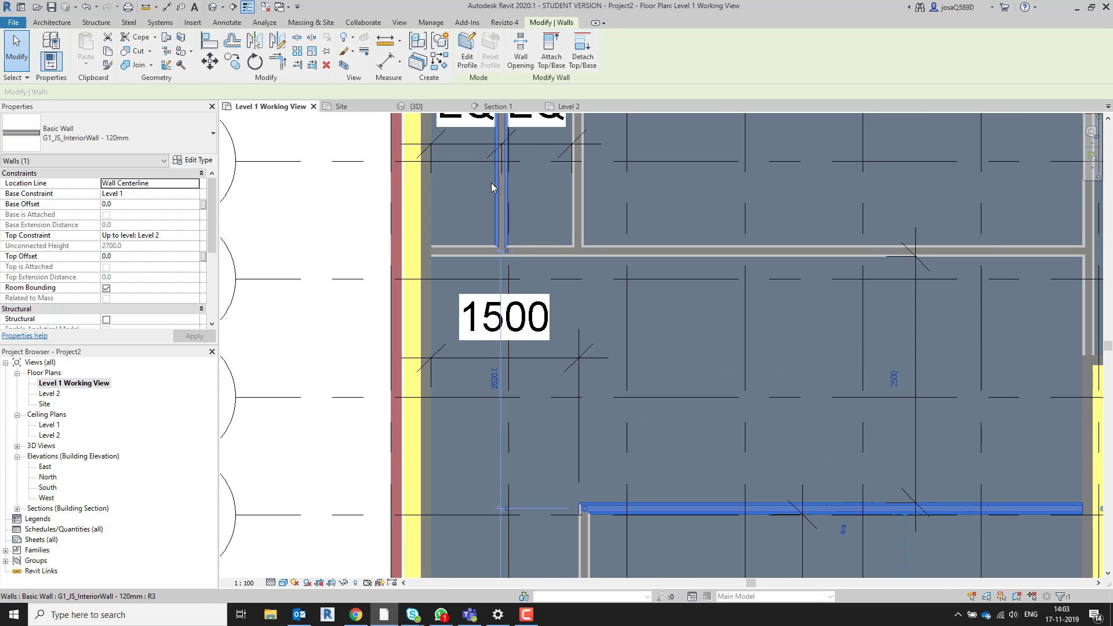
middle_drag(522, 210, 545, 288)
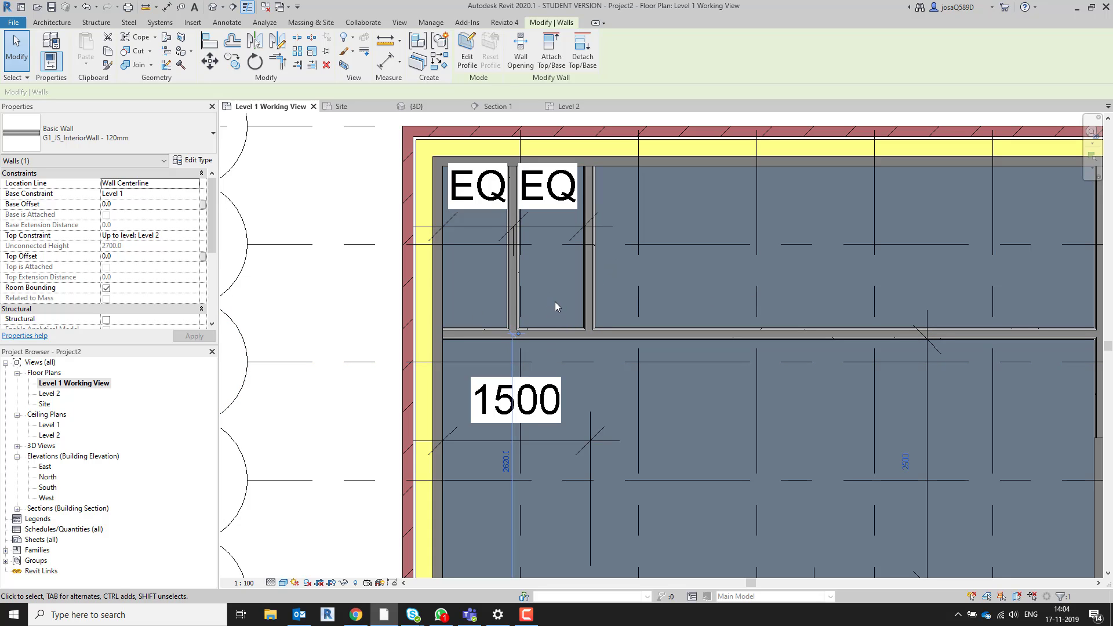
key(d)
key(i)
scroll(520, 268, up, 4)
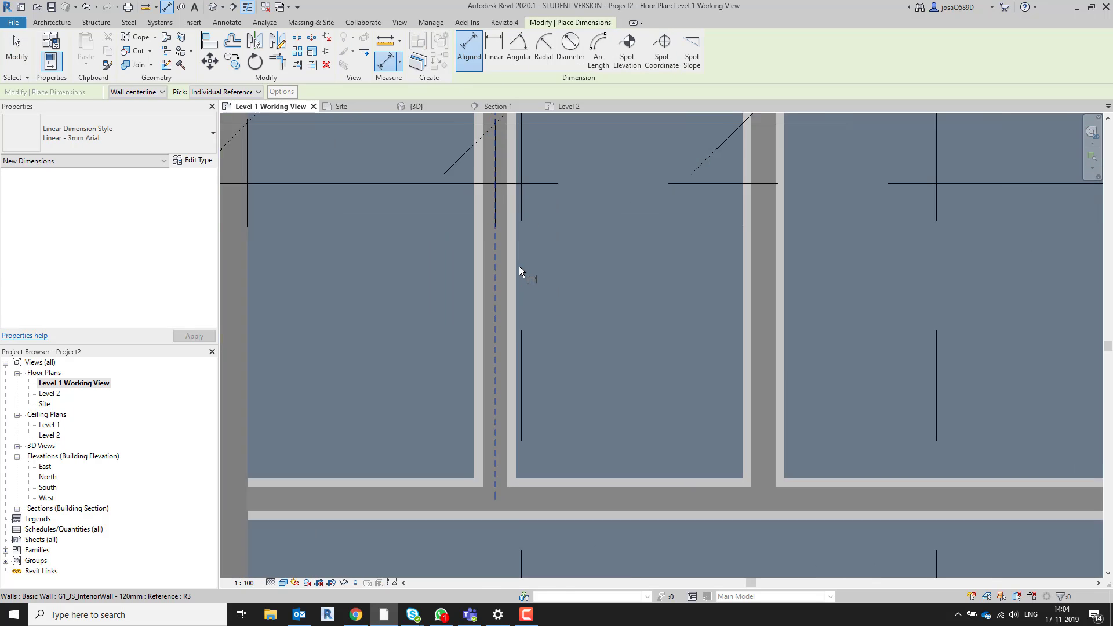
scroll(519, 271, up, 1)
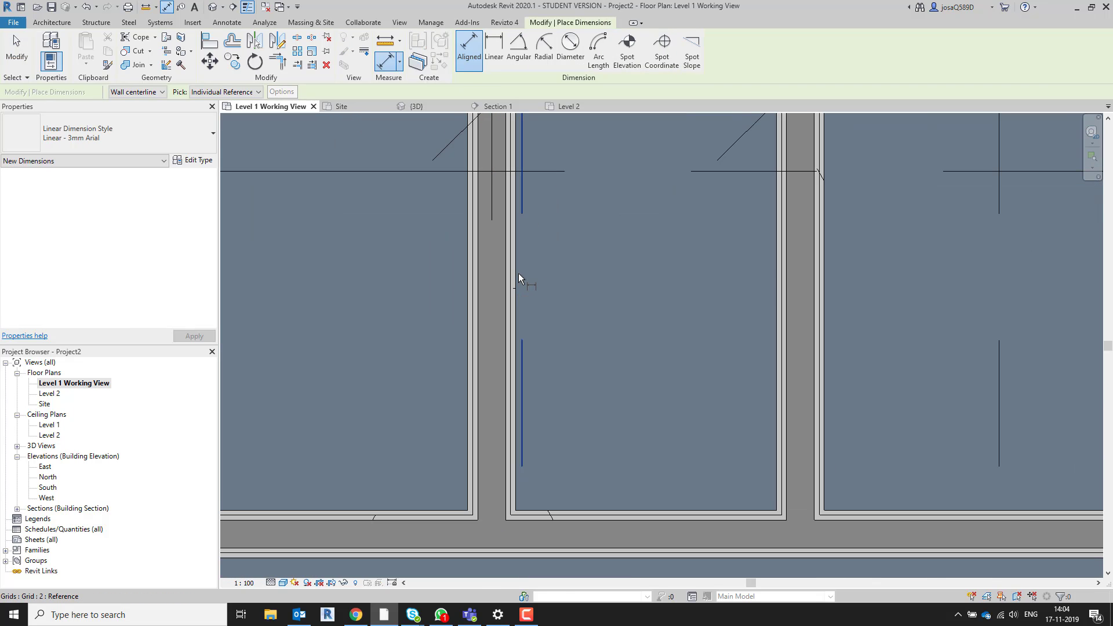
click(517, 273)
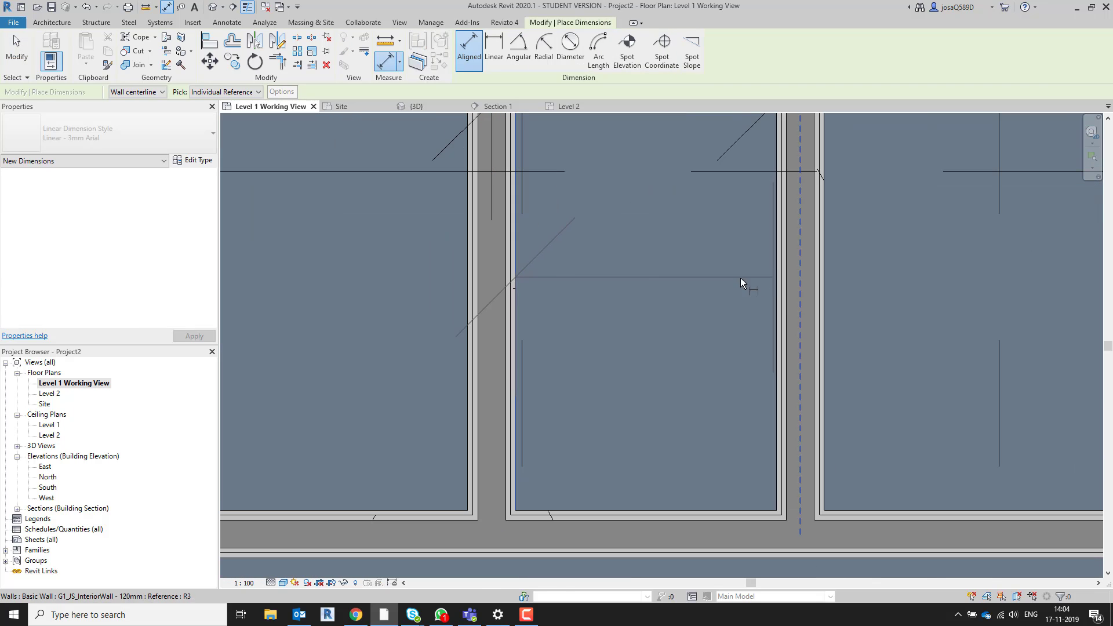
click(777, 277)
scroll(694, 306, down, 3)
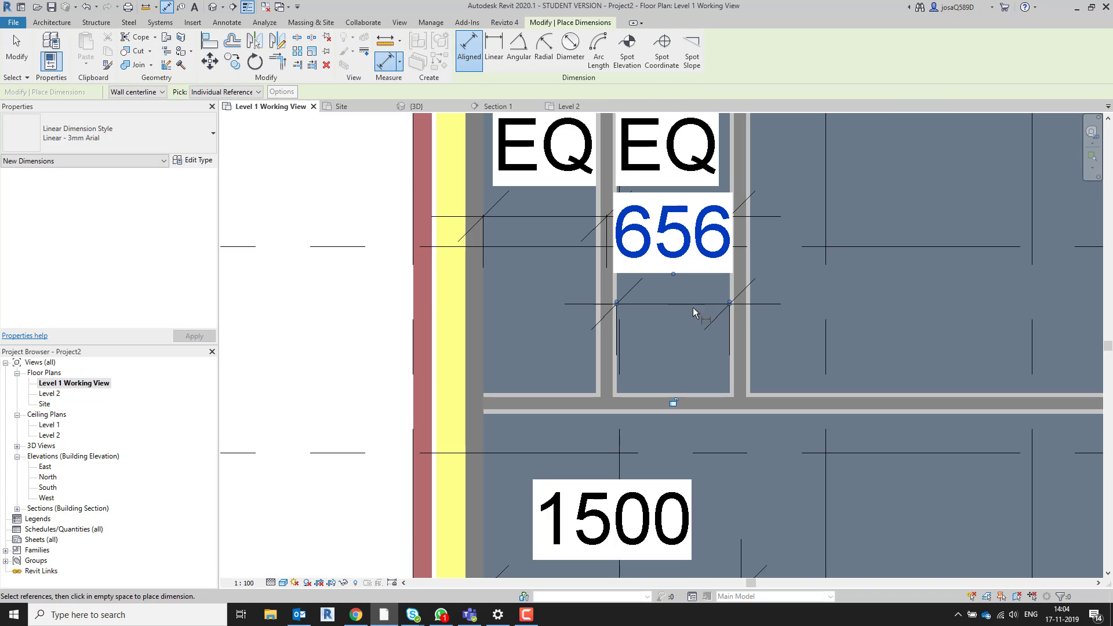
click(739, 328)
key(Escape)
key(Escape)
- Move the second small room's east wall further east to give a clear width of about 1006 mm
click(752, 336)
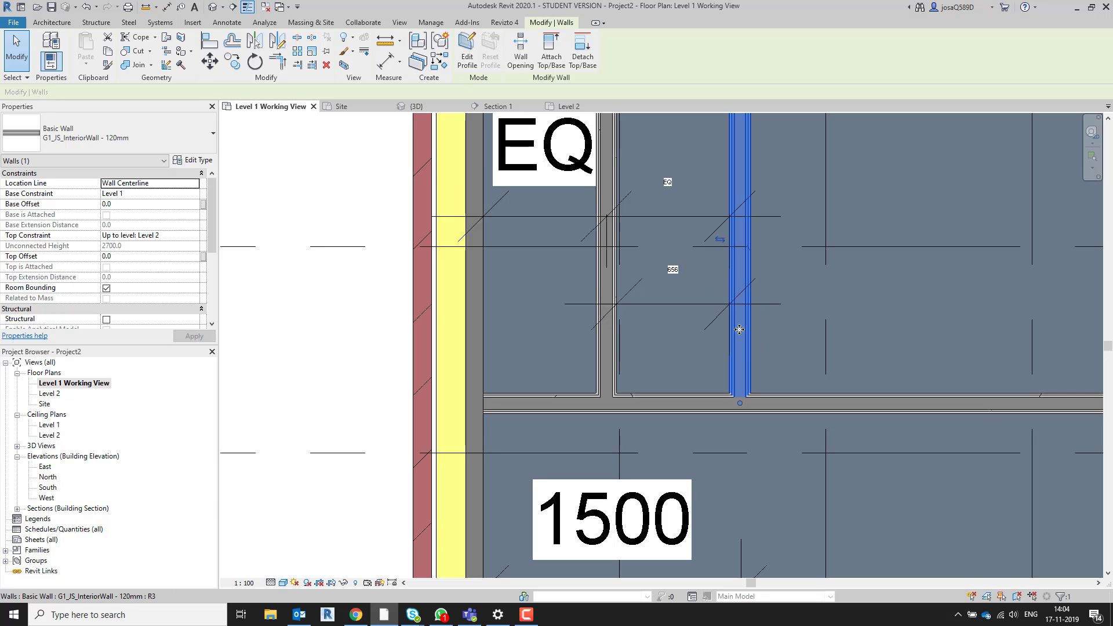
drag(752, 336, 868, 335)
click(765, 273)
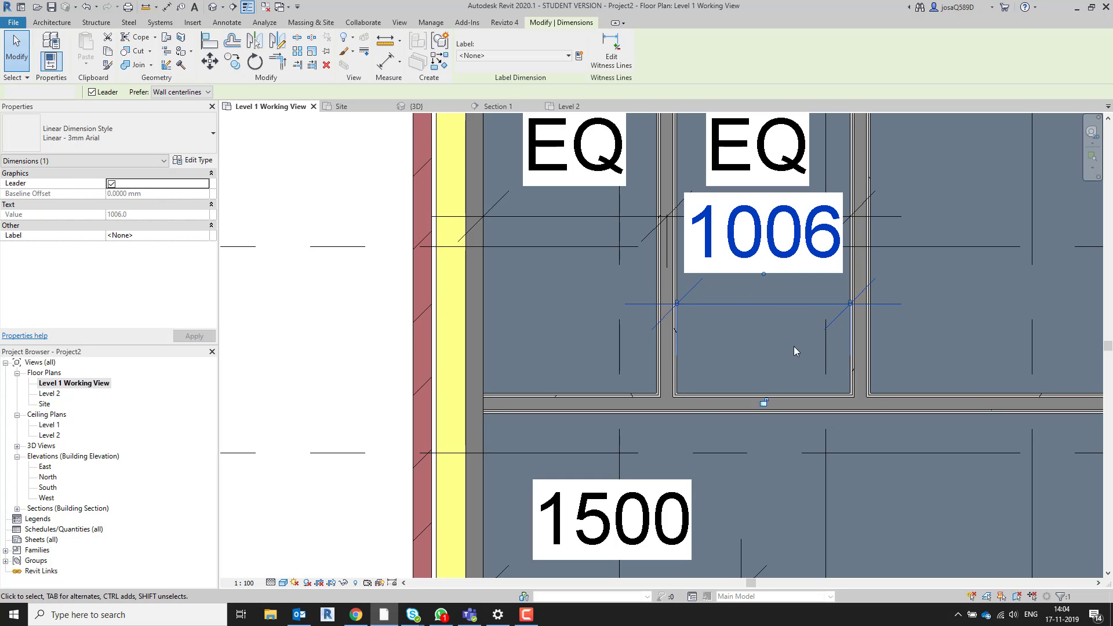
click(794, 346)
click(863, 327)
click(764, 269)
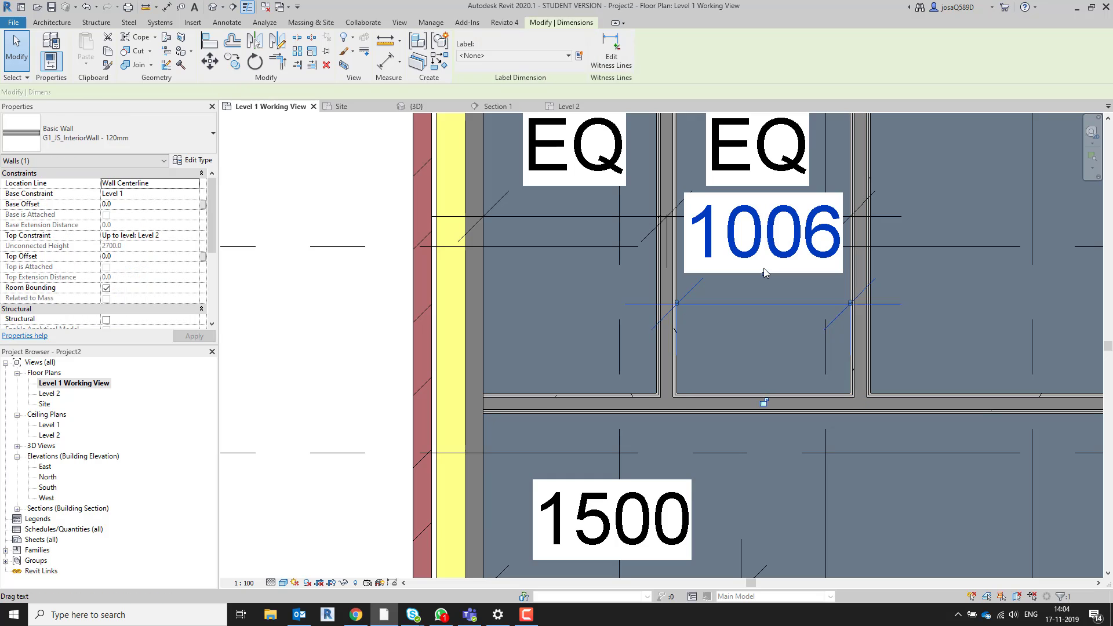
click(759, 321)
scroll(774, 342, down, 3)
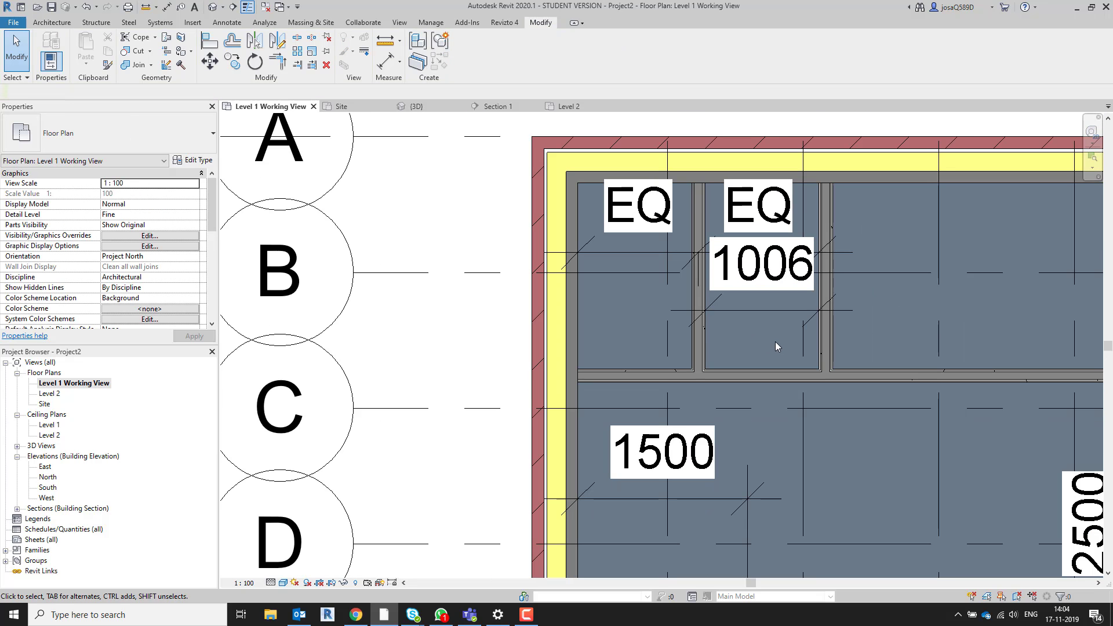
click(824, 331)
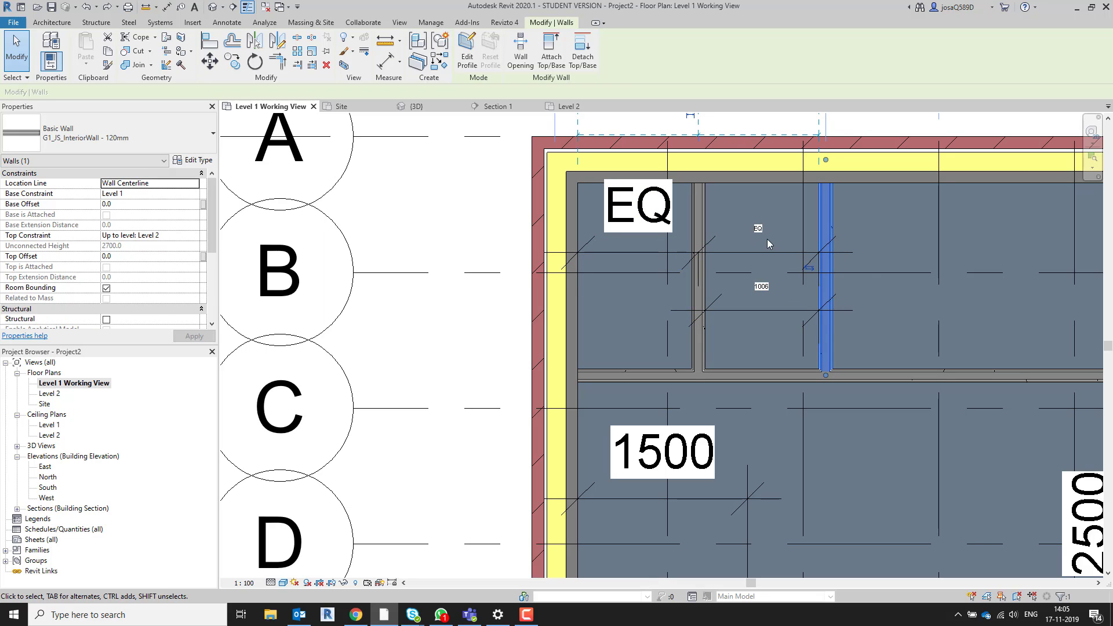
click(766, 289)
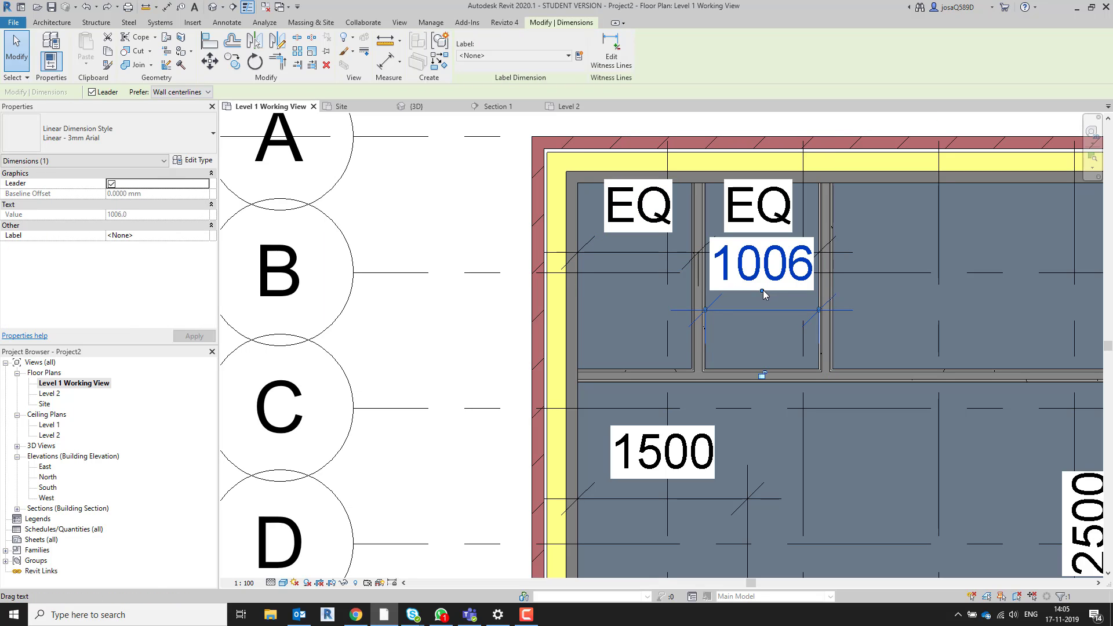
key(Escape)
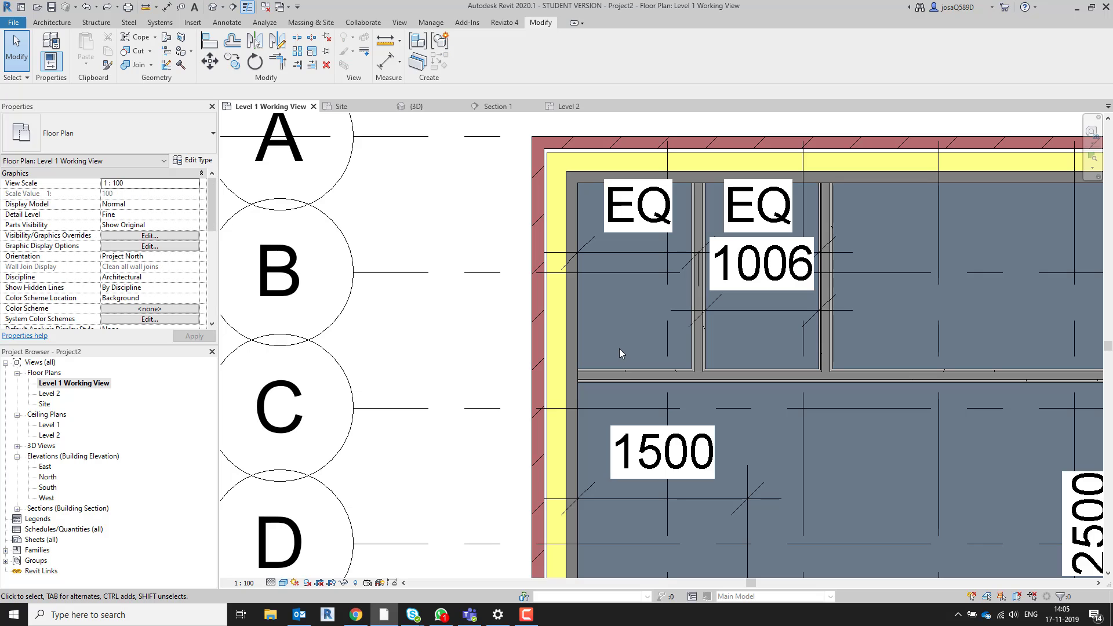
- Add an aligned dimension for the first small room's clear width, from the exterior wall's inner face to the partition
key(d)
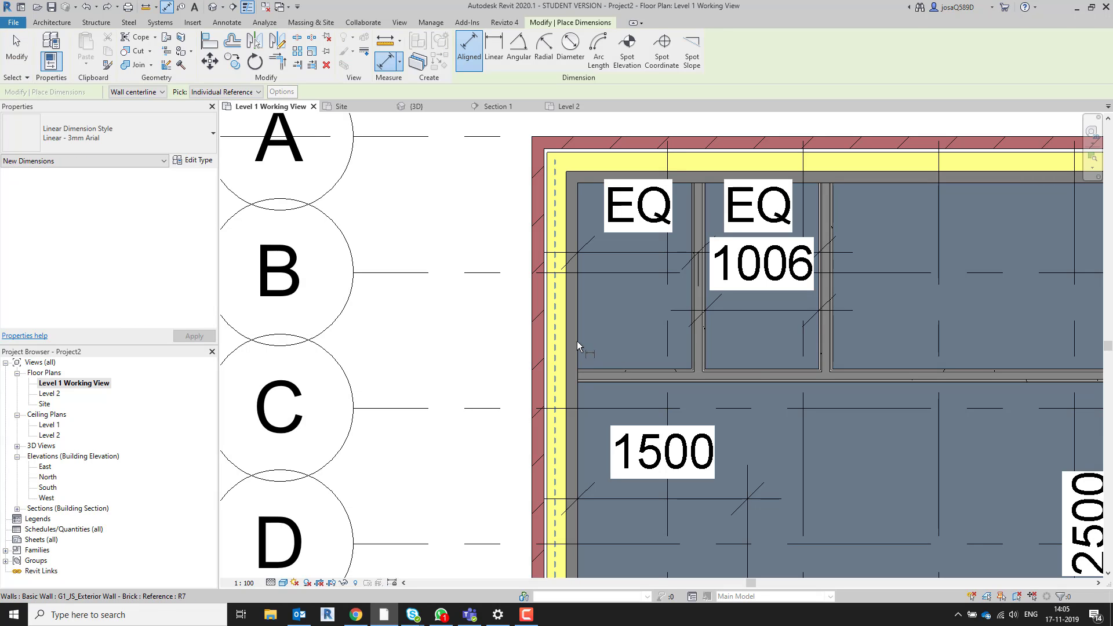
click(577, 341)
scroll(691, 341, up, 3)
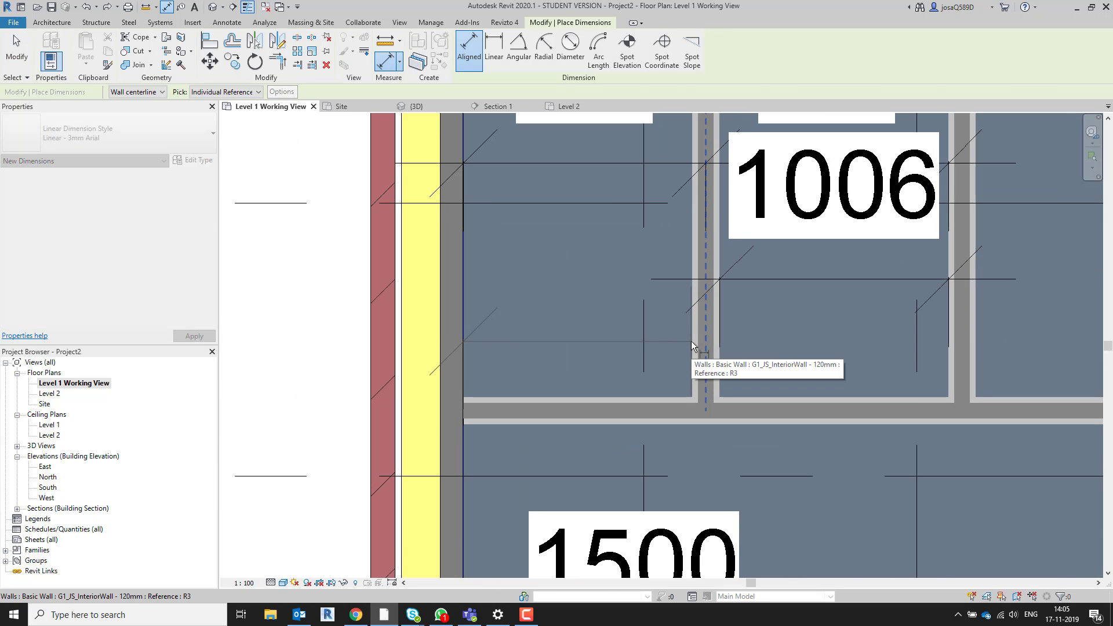
click(608, 328)
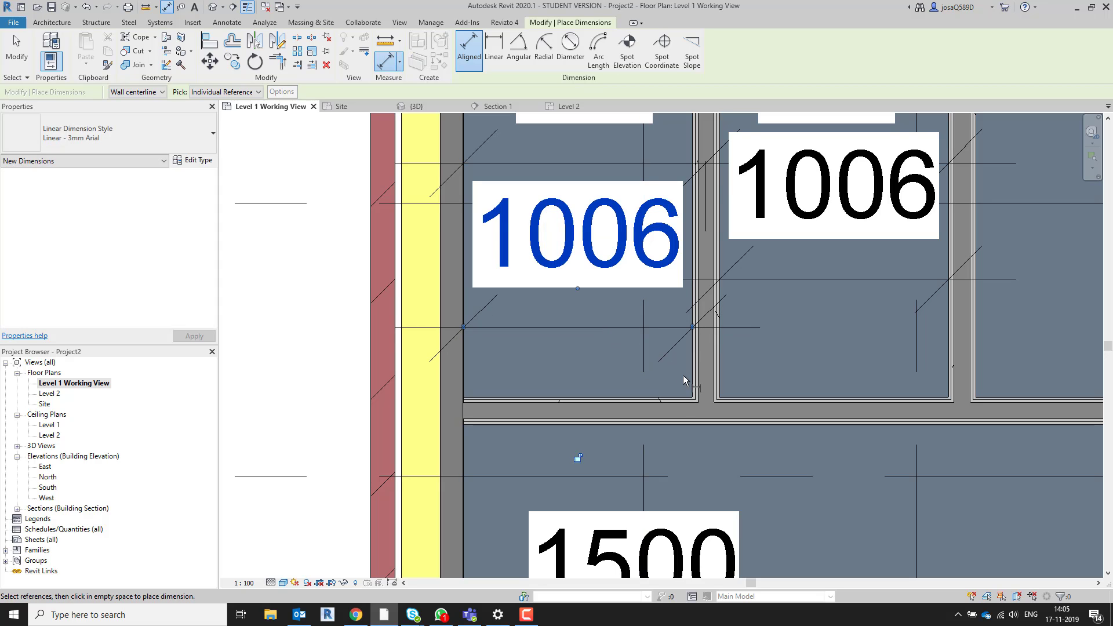
key(Escape)
key(Escape)
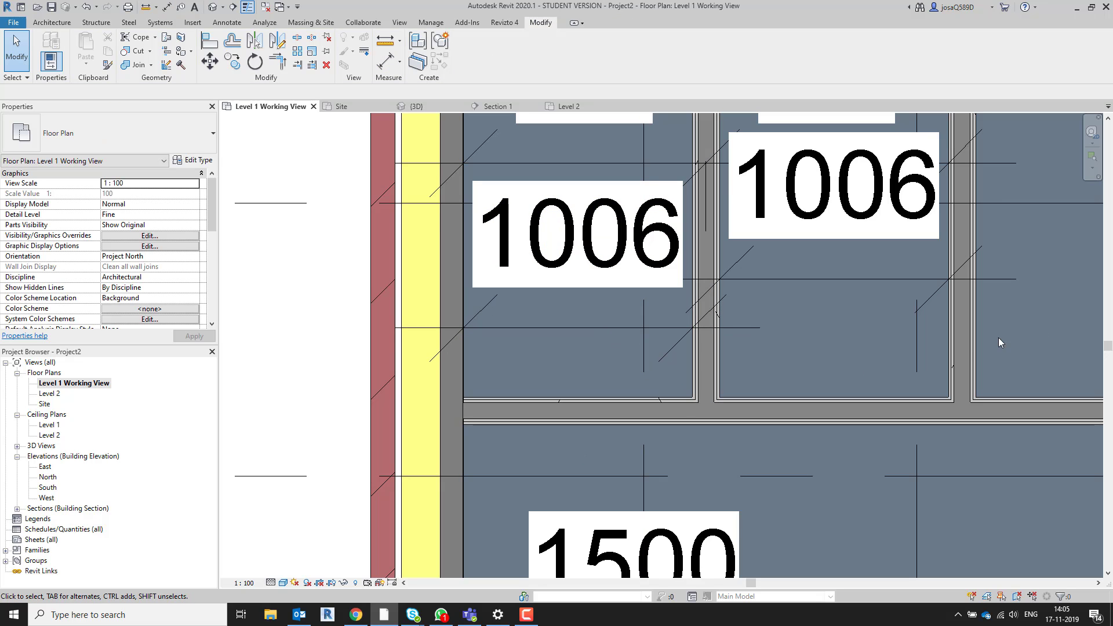
- Set the first small room's clear width to 1000 mm by repositioning the partition between the two small rooms
click(715, 372)
click(577, 284)
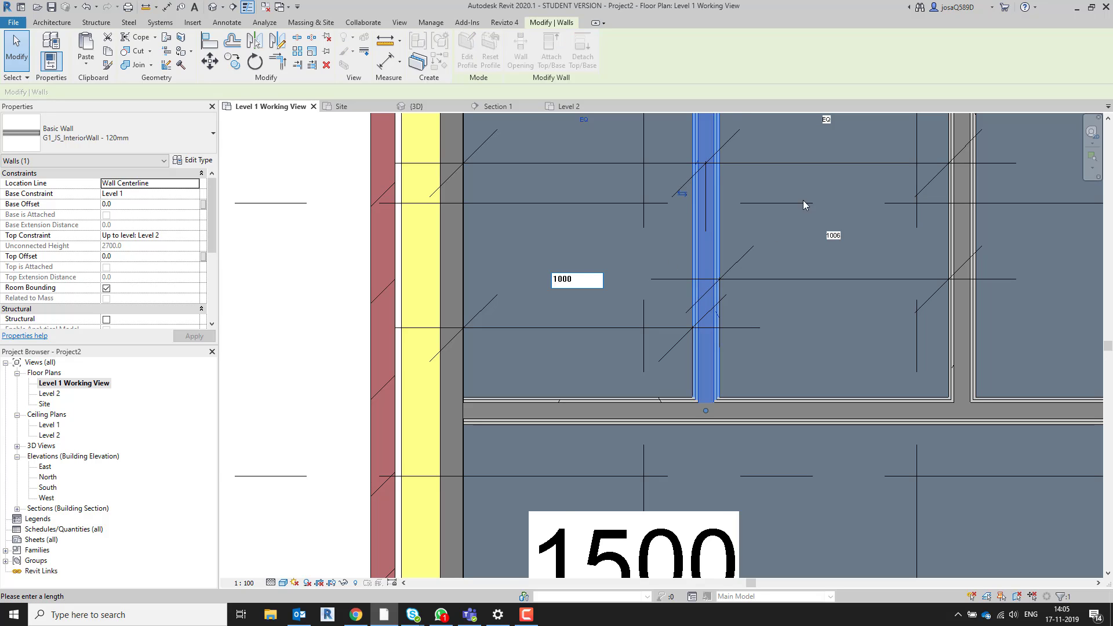
key(Return)
- Compare the north rooms with the Courtyard BATCM house plan in the browser's project brief PDF, and return to Revit
scroll(823, 252, down, 3)
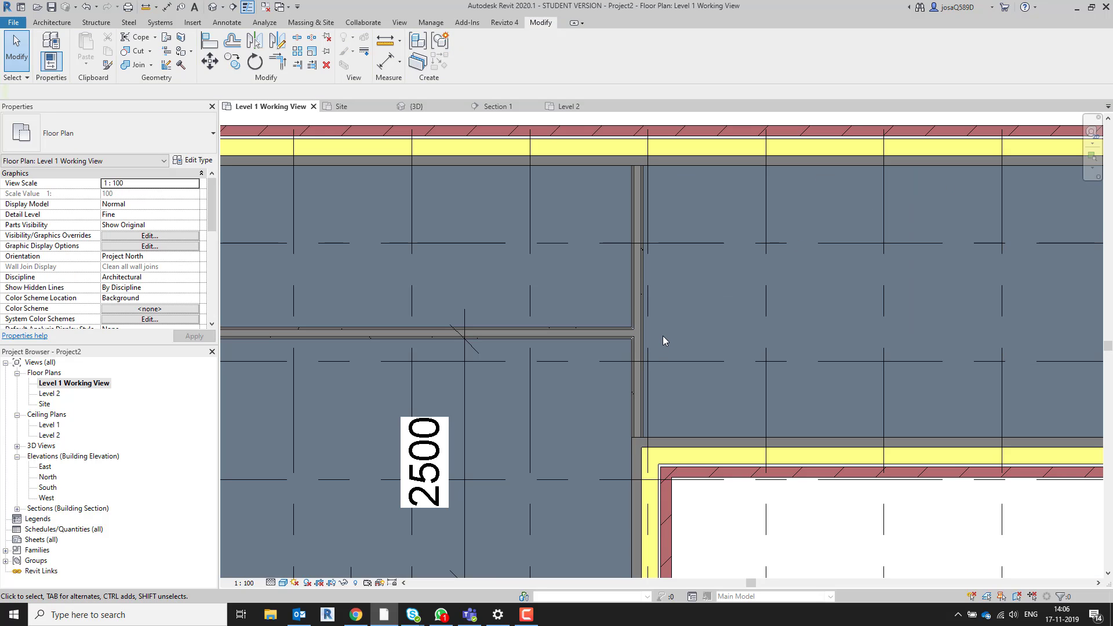
scroll(659, 353, down, 2)
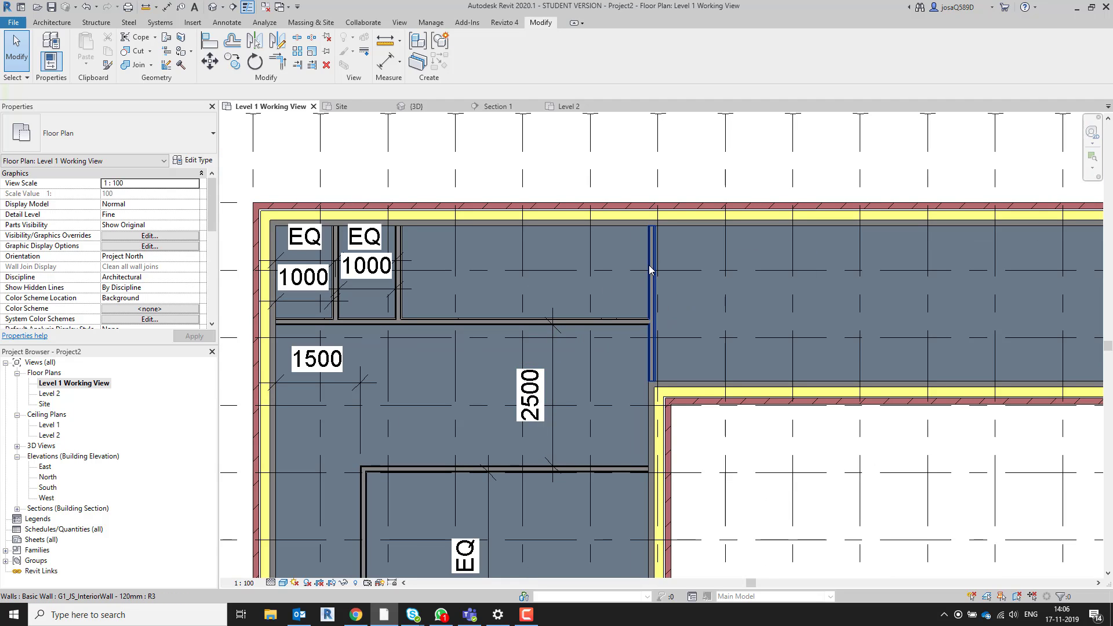
key(alt+Tab)
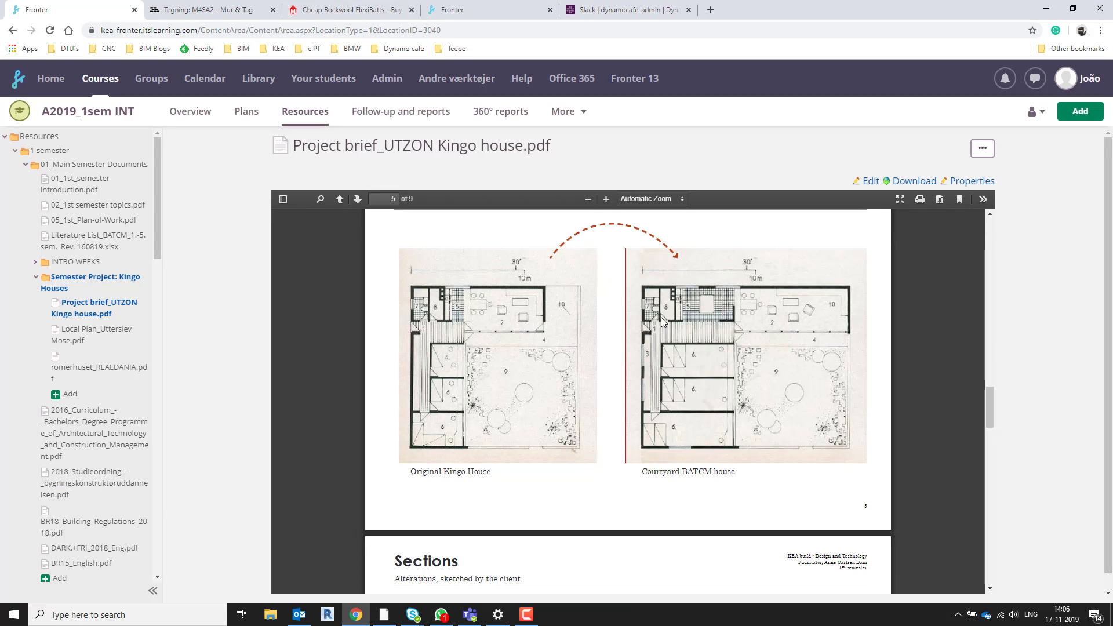
key(alt+Tab)
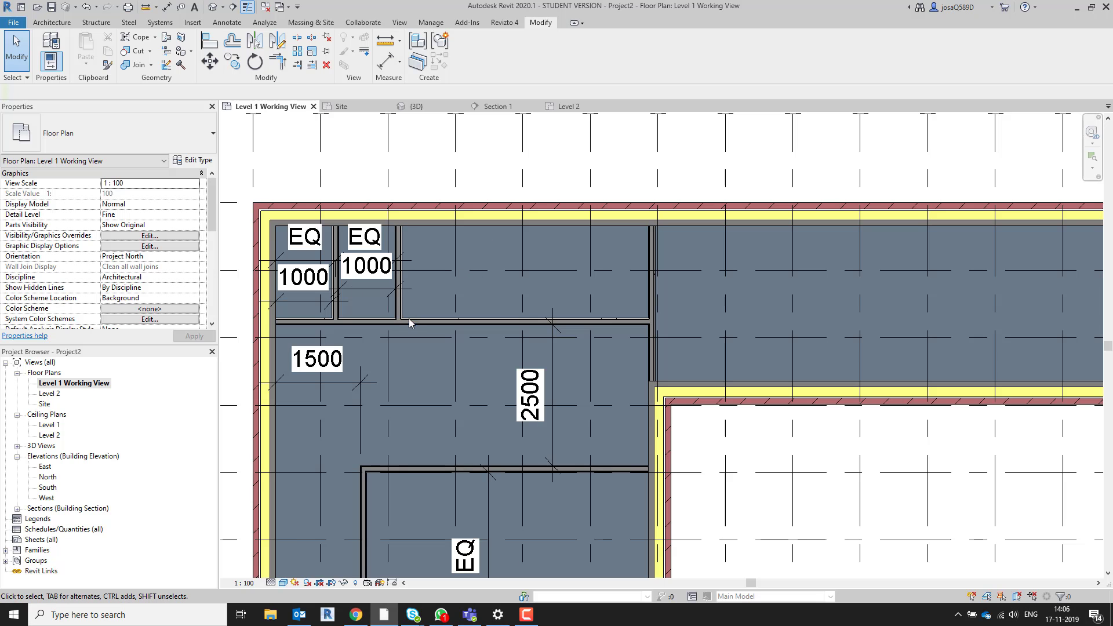
- Split the horizontal wall south of the small rooms with Split with Gap at two points and delete the middle segment, about 2563 mm long
scroll(417, 326, up, 3)
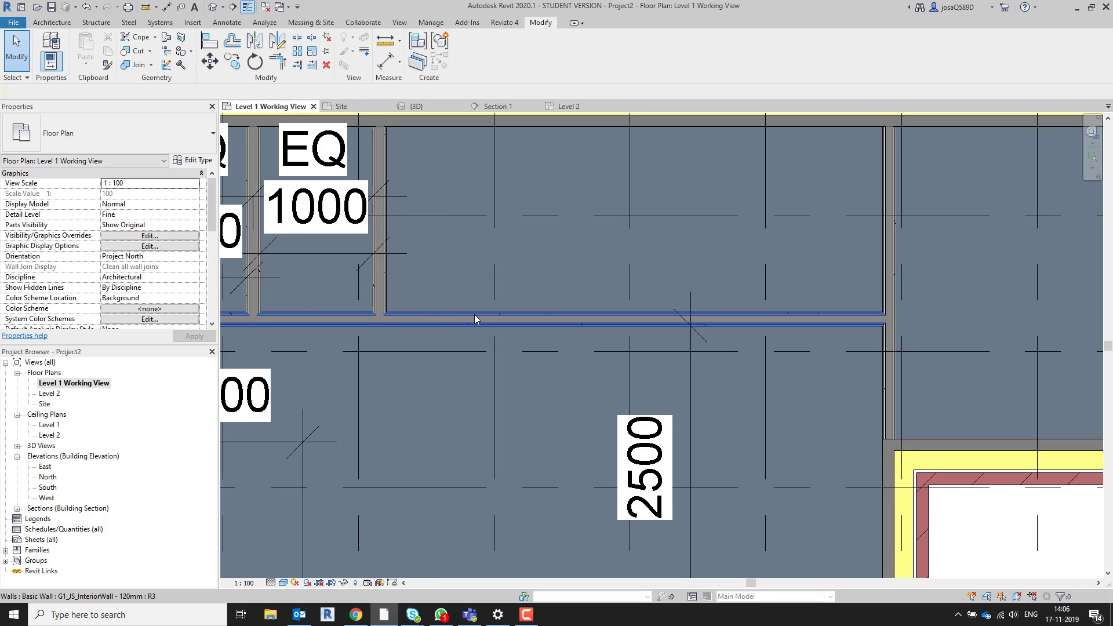
scroll(792, 242, down, 1)
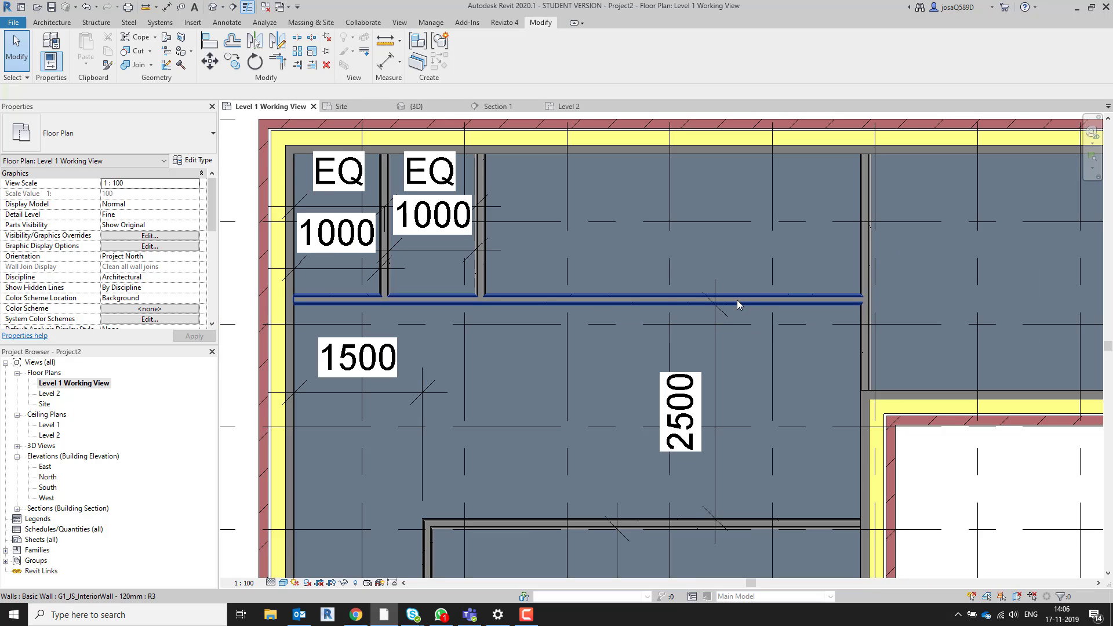
click(631, 304)
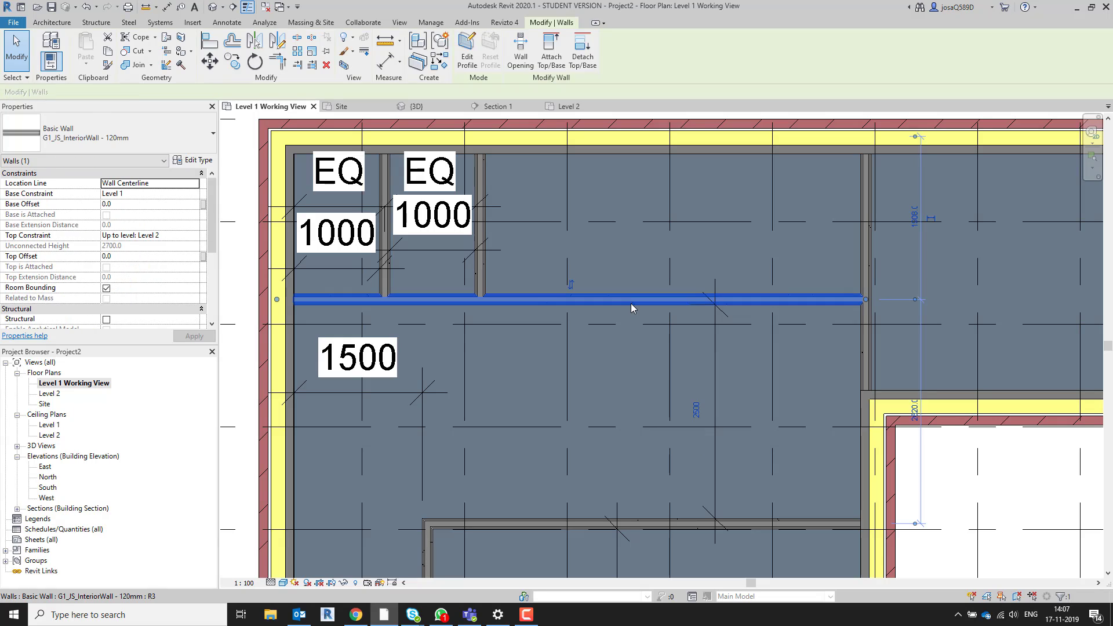
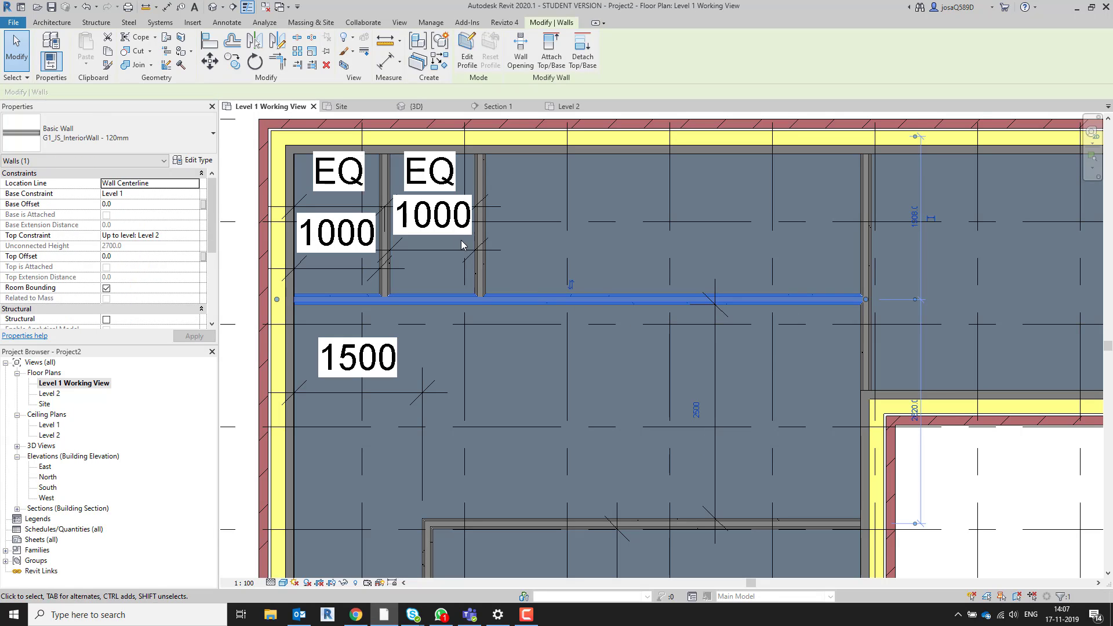
click(311, 38)
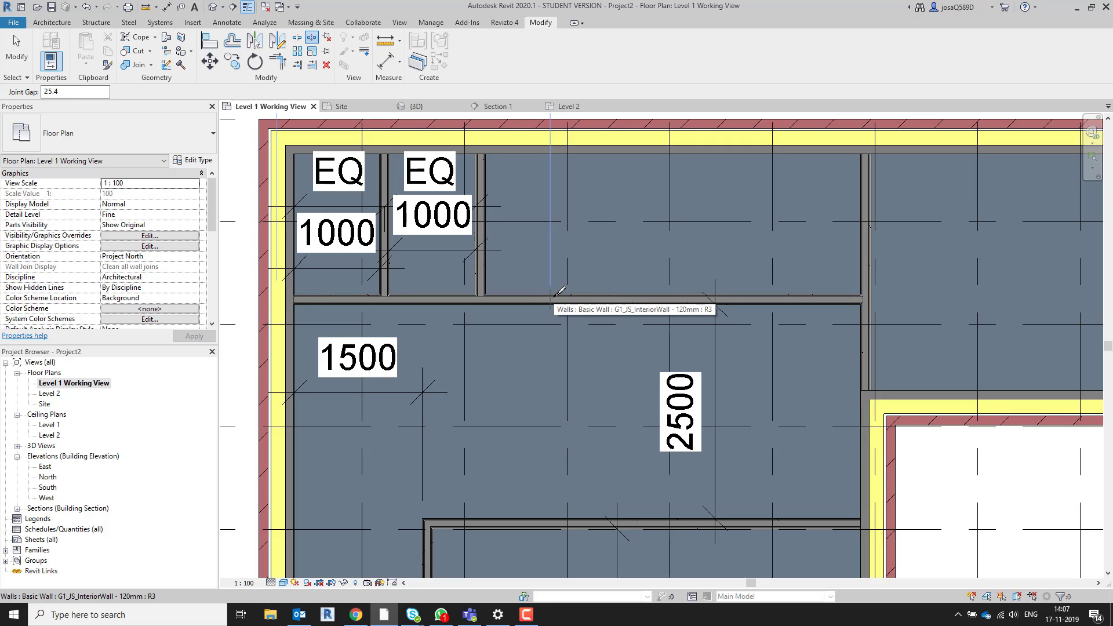
middle_drag(557, 293, 596, 371)
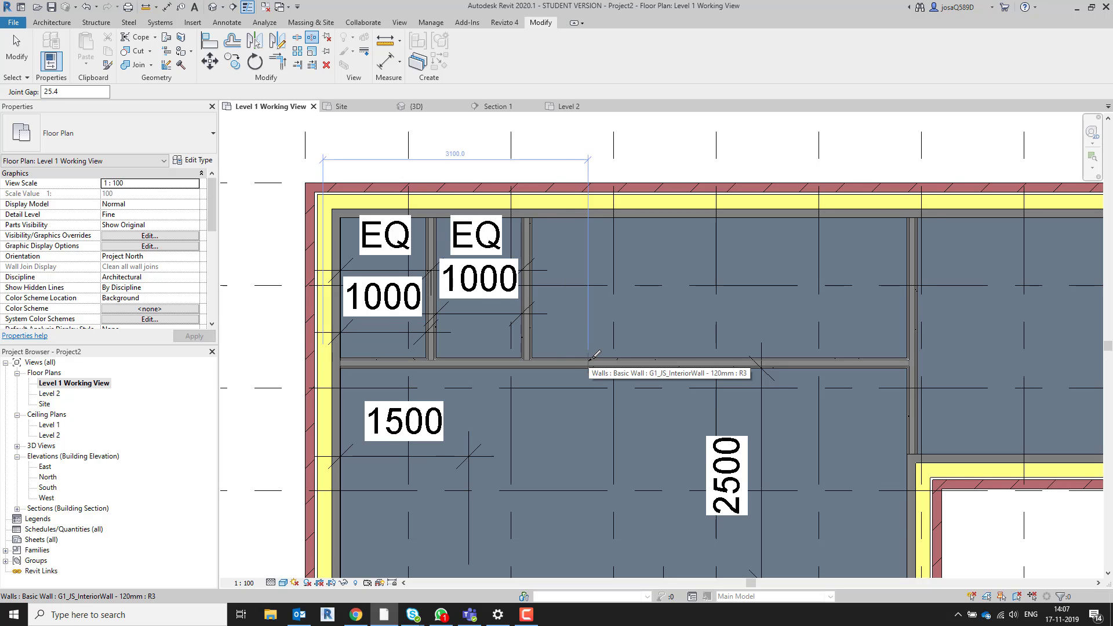
click(591, 359)
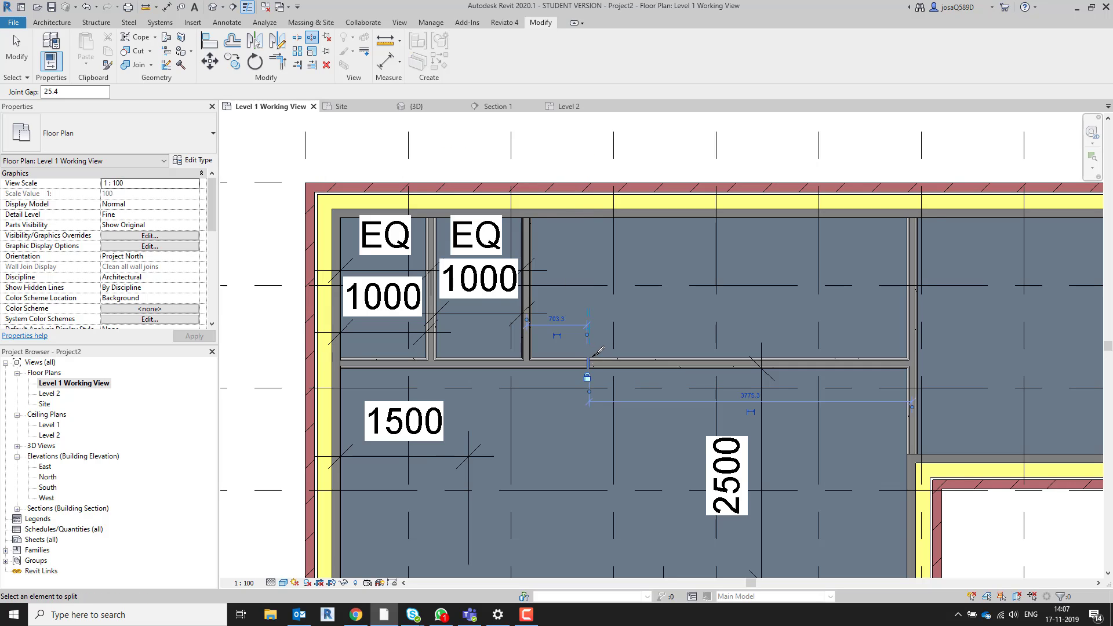
click(809, 362)
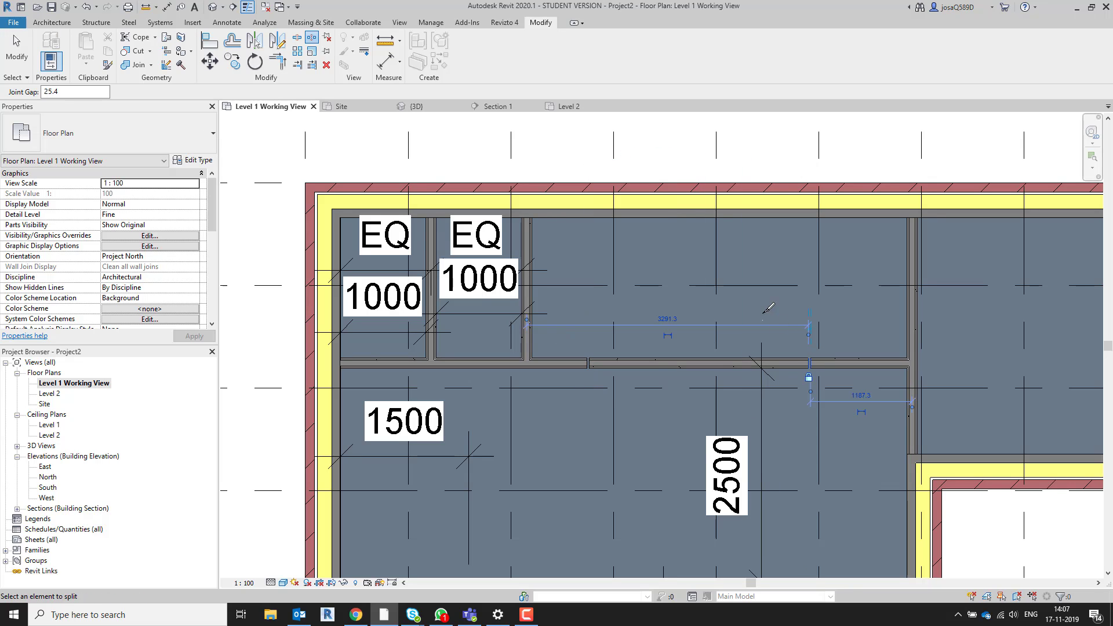
key(Escape)
key(Escape)
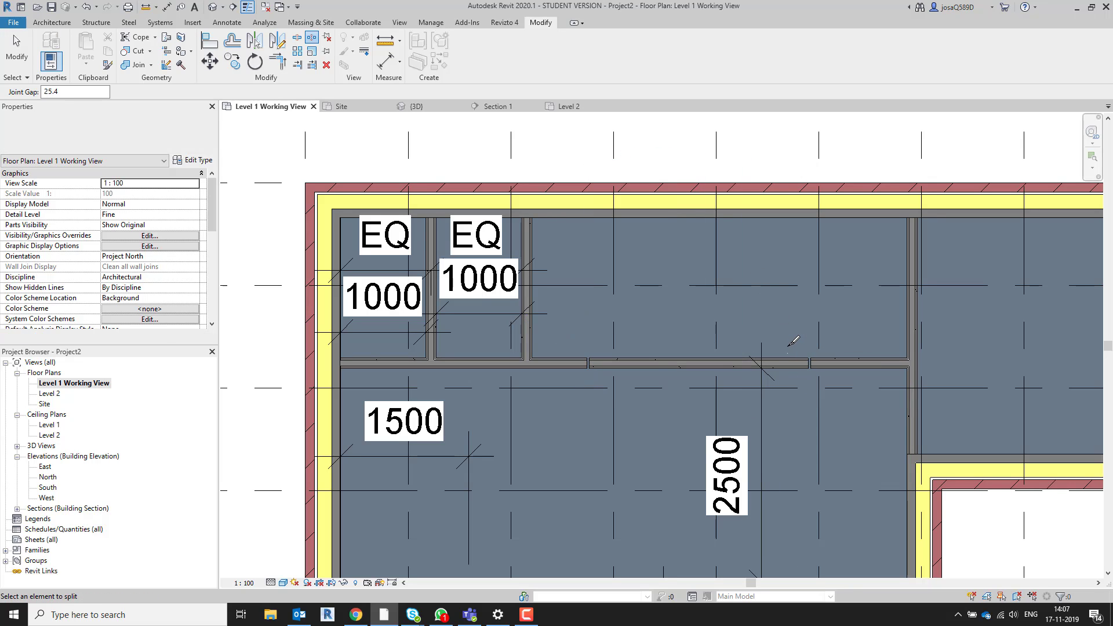
click(794, 365)
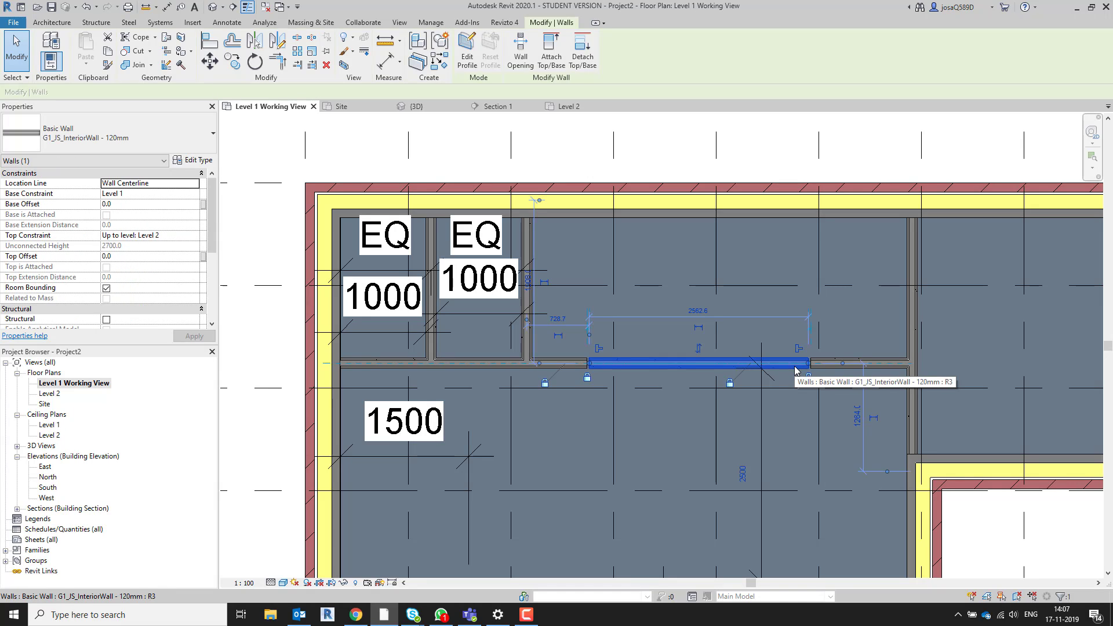
key(Delete)
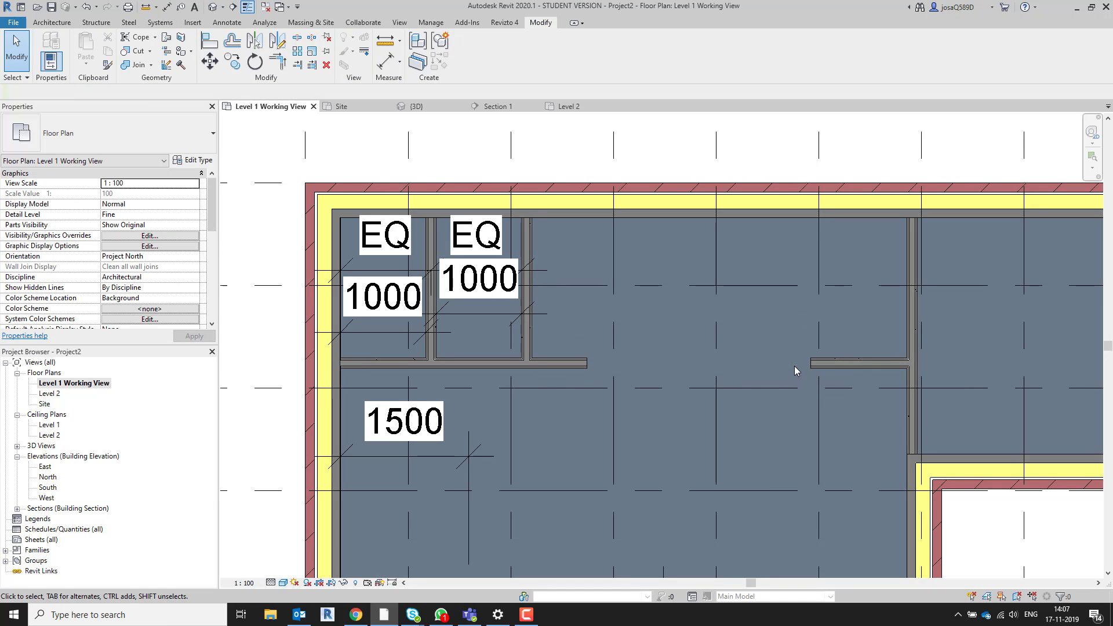
- Split the vertical wall east of the north rooms and delete its north segment, leaving an opening about 1009 mm wide to the exterior wall
click(913, 256)
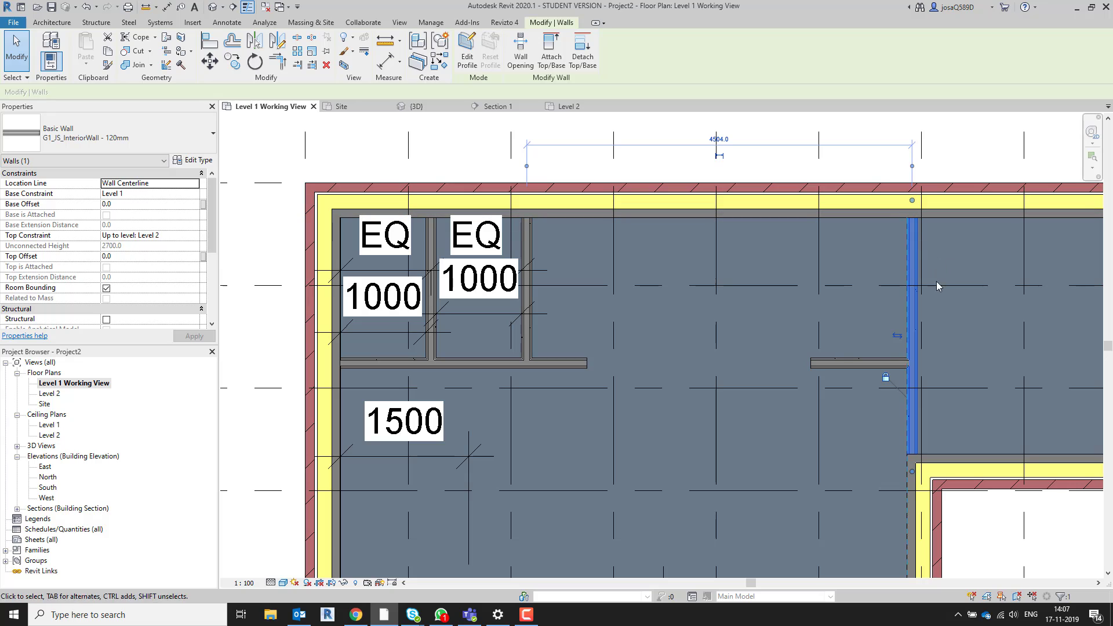
click(948, 265)
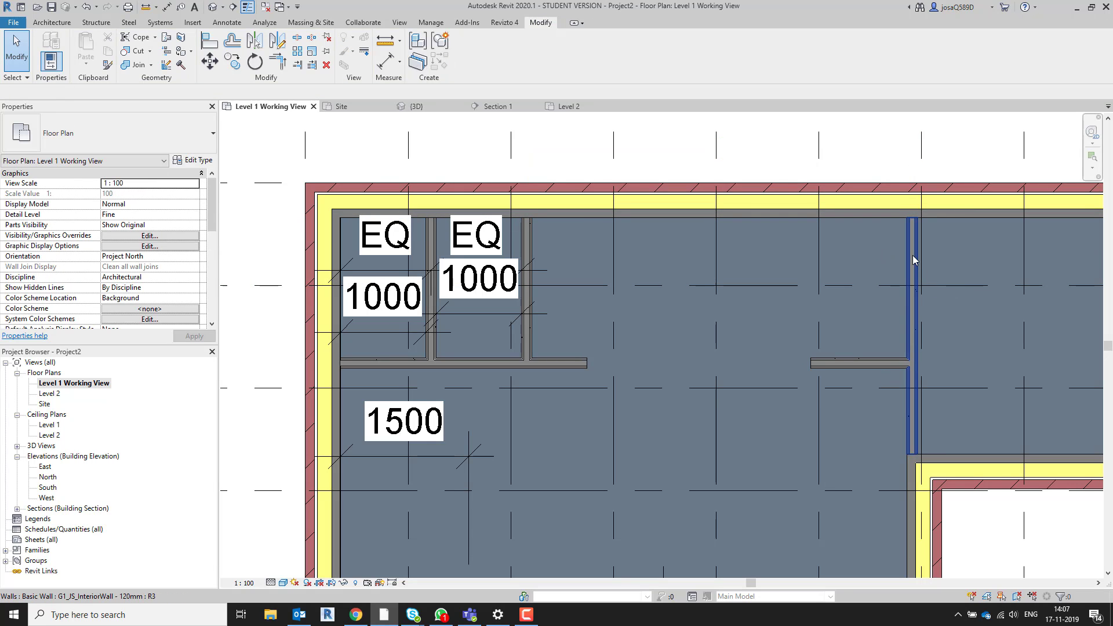
click(914, 298)
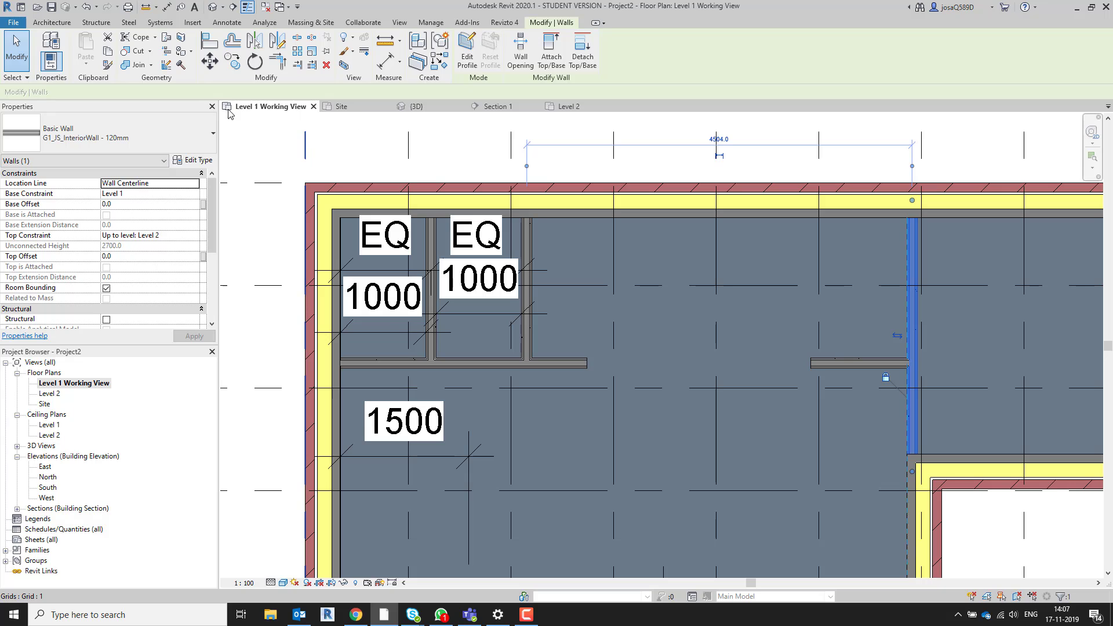
click(311, 37)
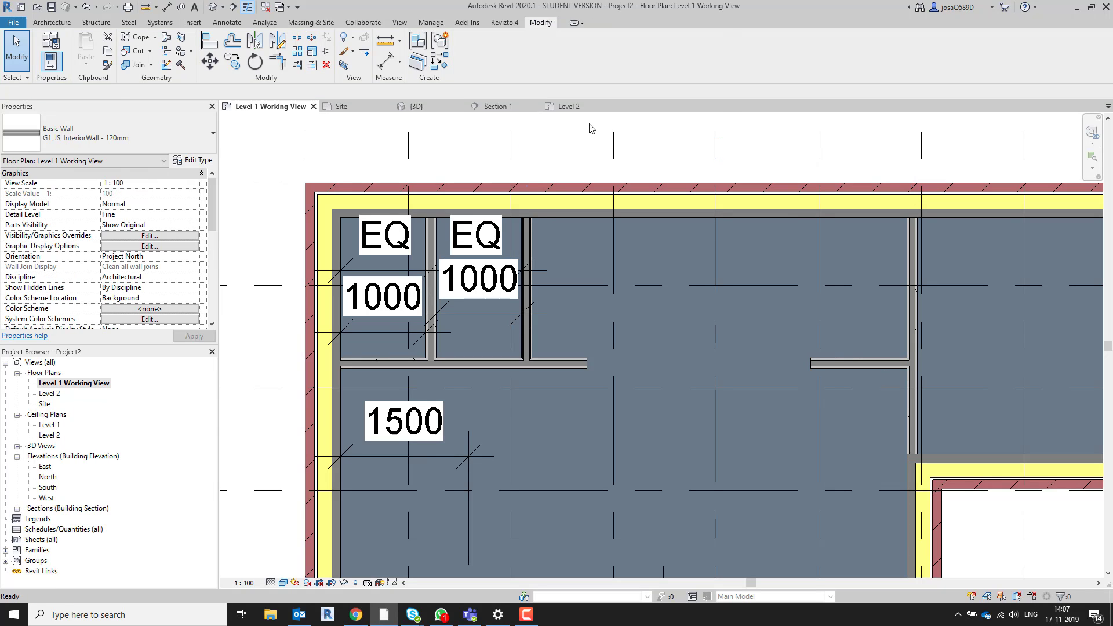
click(912, 303)
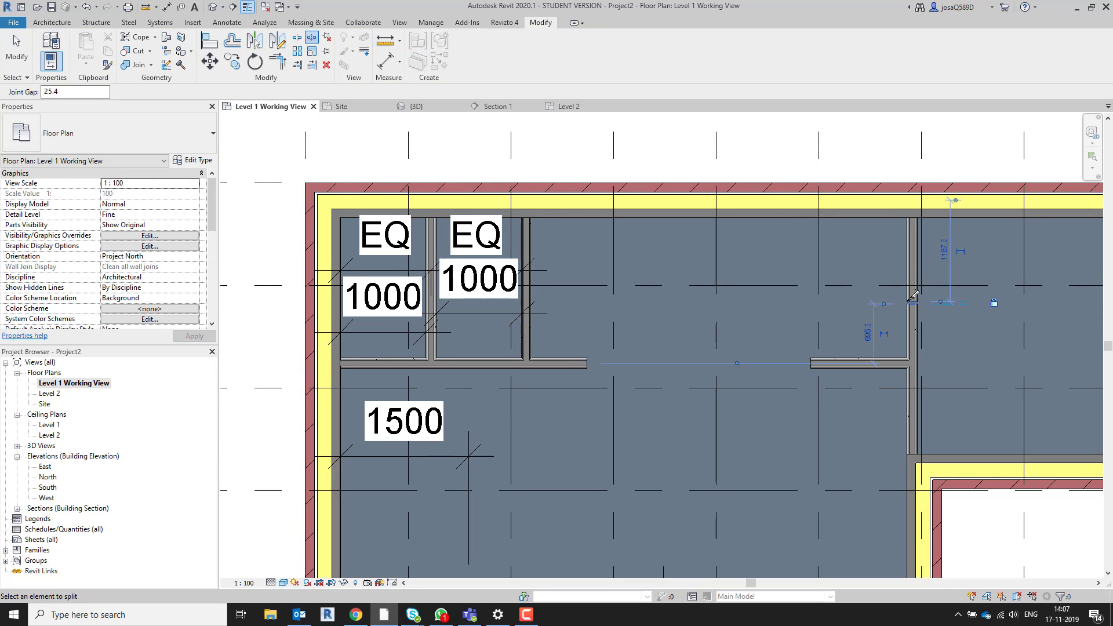
click(912, 281)
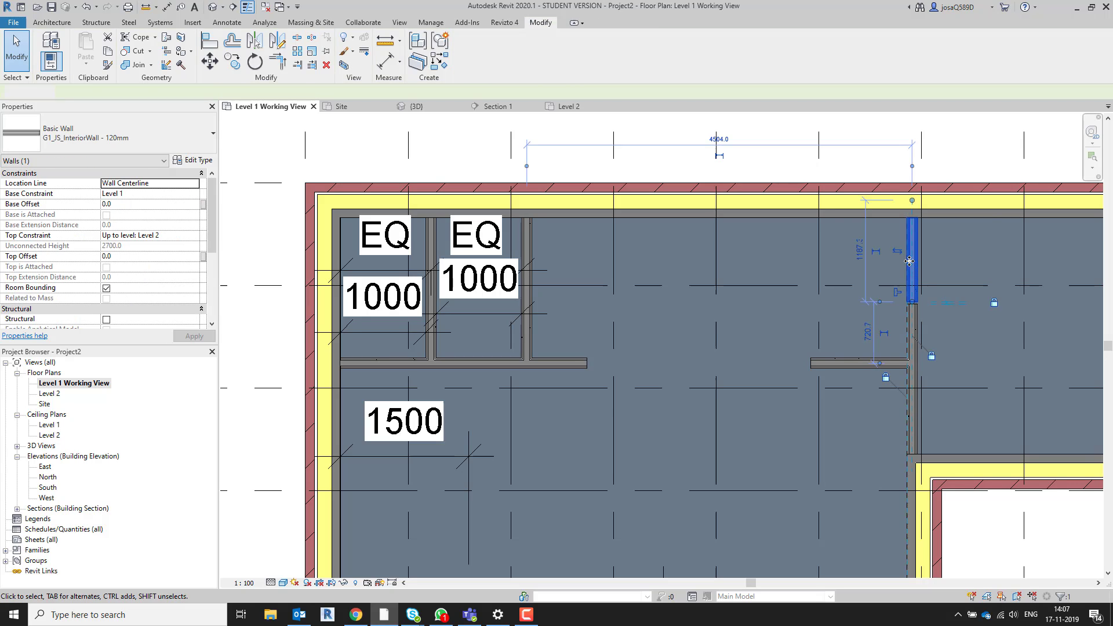
key(Delete)
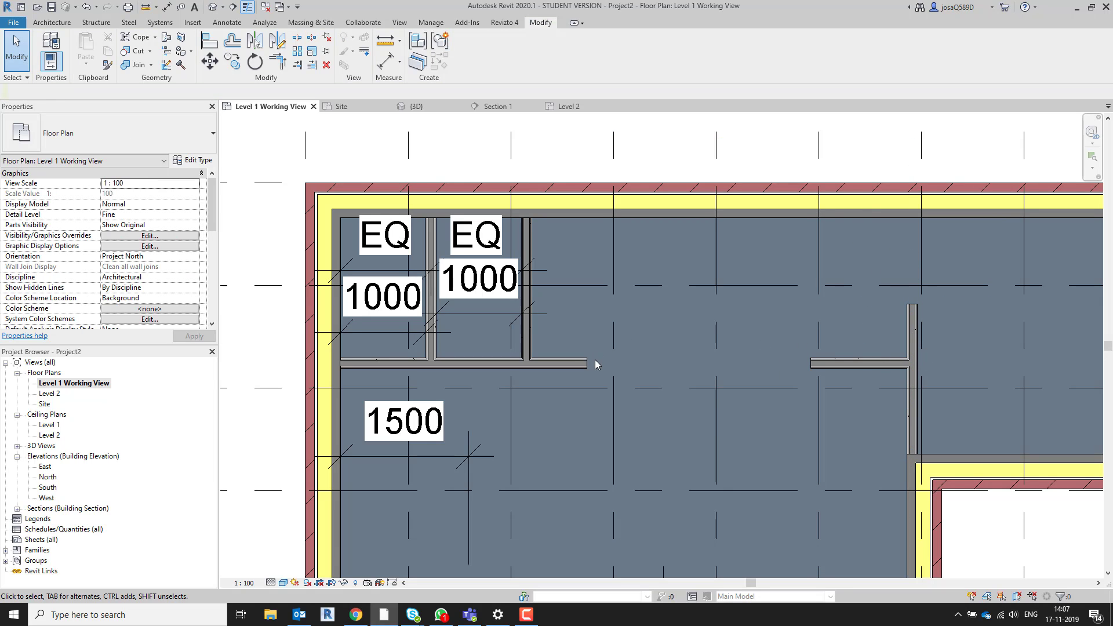
- Add an aligned dimension from the west wall stub's free end to the east face of the second small room's east wall
key(d)
key(i)
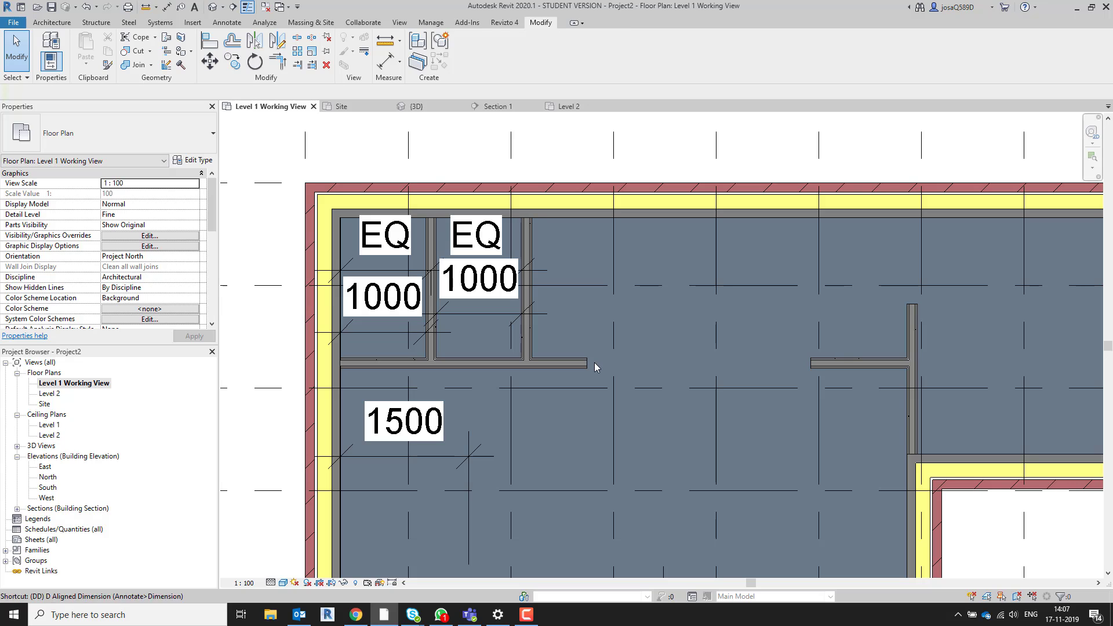
scroll(590, 364, up, 3)
click(589, 363)
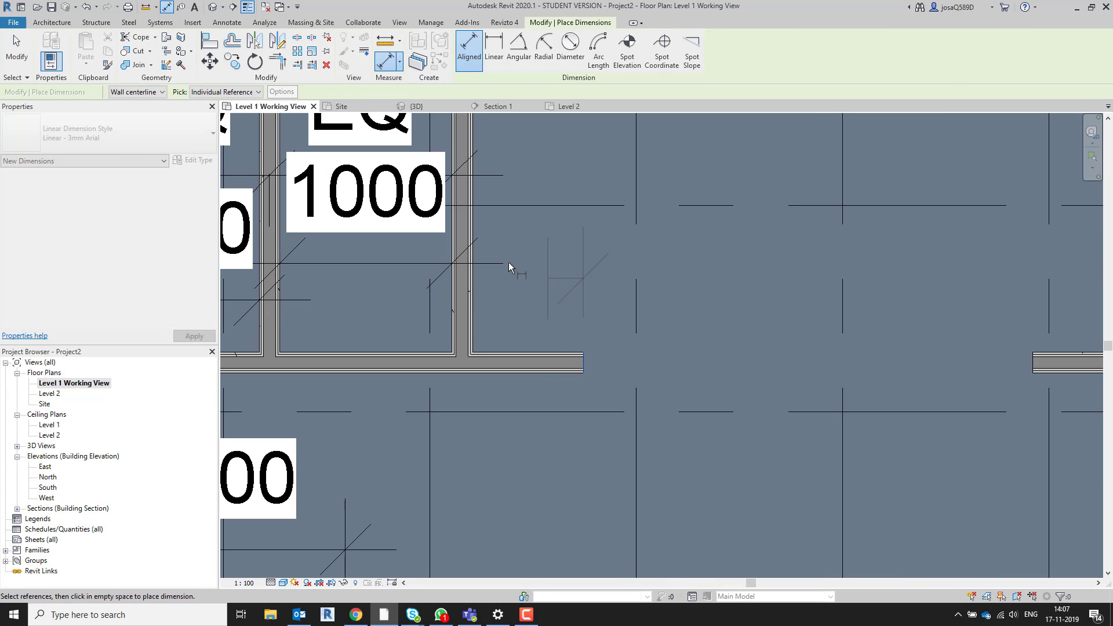
click(471, 290)
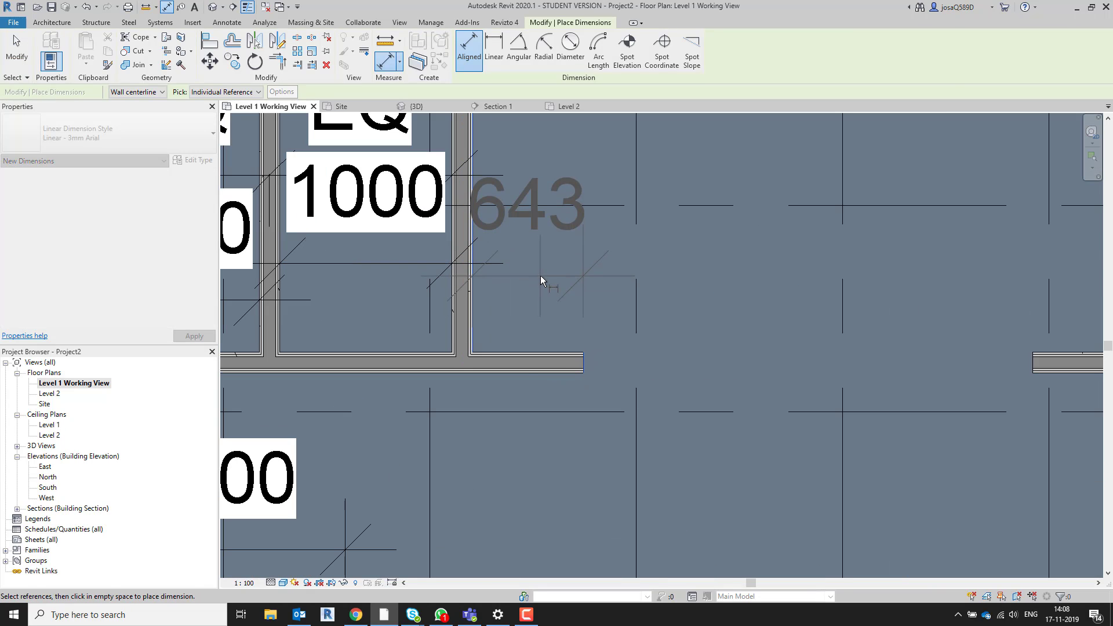
click(536, 277)
key(Escape)
key(Escape)
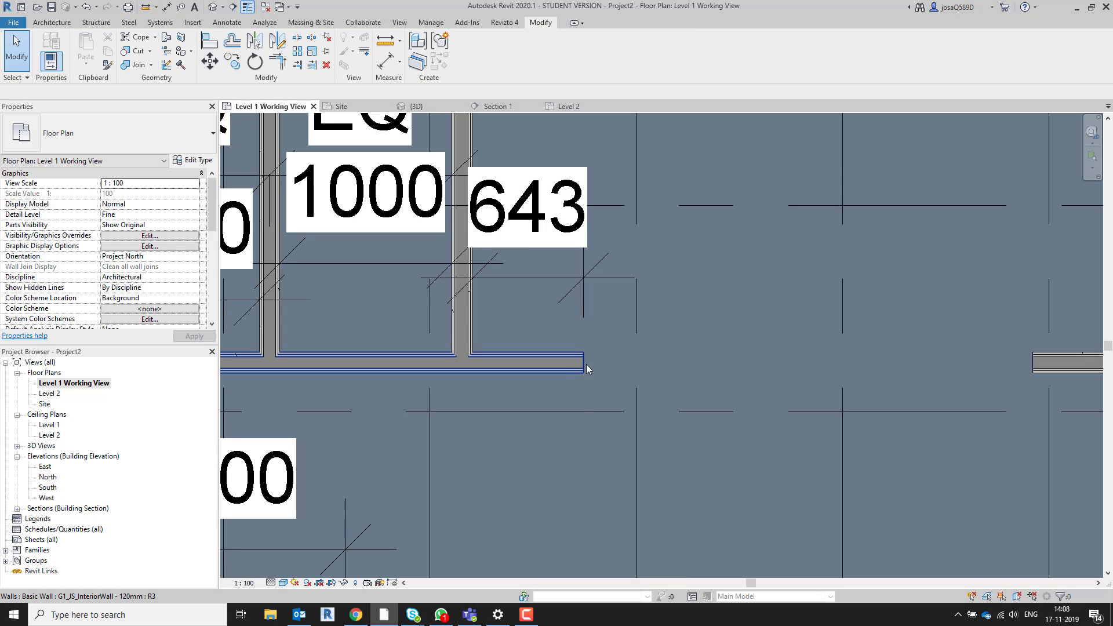
- Set the west wall stub's projection beyond the second small room's east wall to 600 mm
click(580, 364)
scroll(580, 374, up, 2)
scroll(581, 374, up, 1)
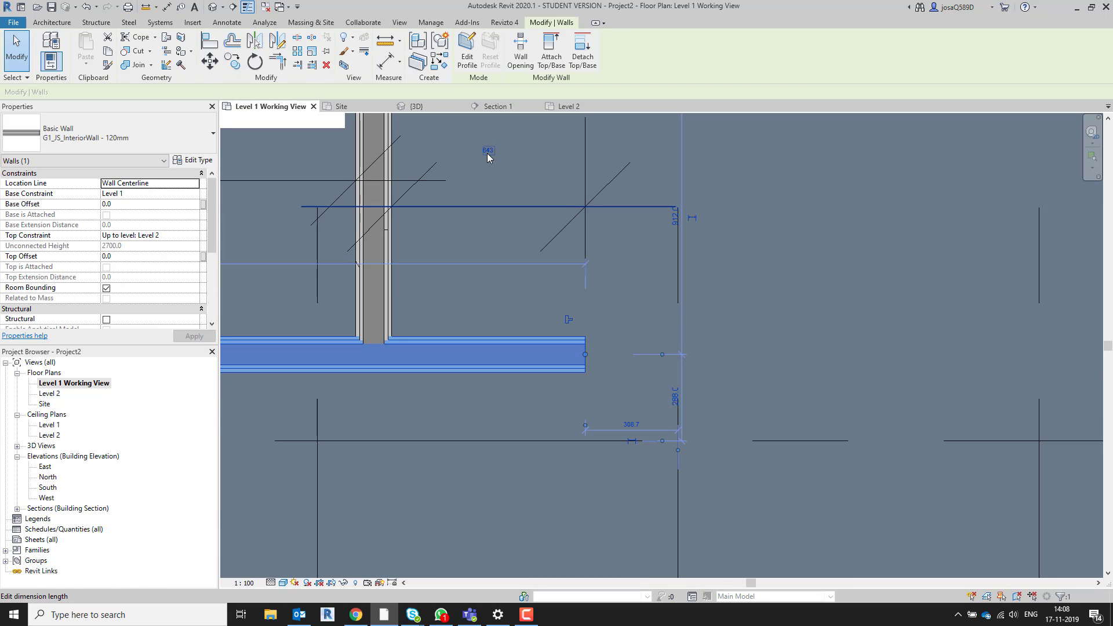
click(488, 152)
text(600)
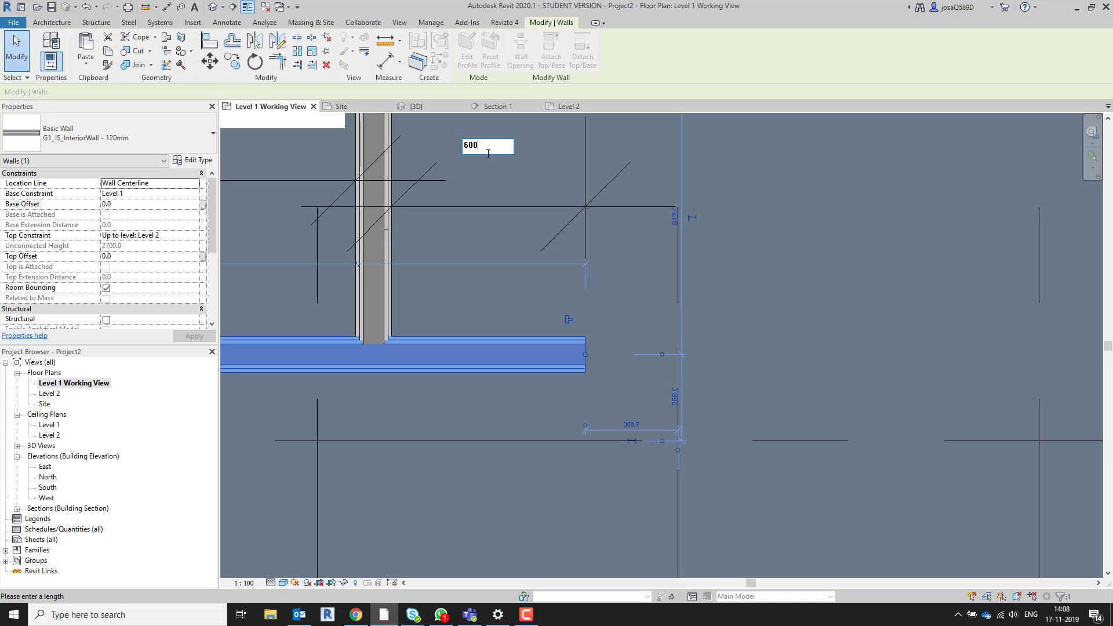
key(Return)
click(807, 265)
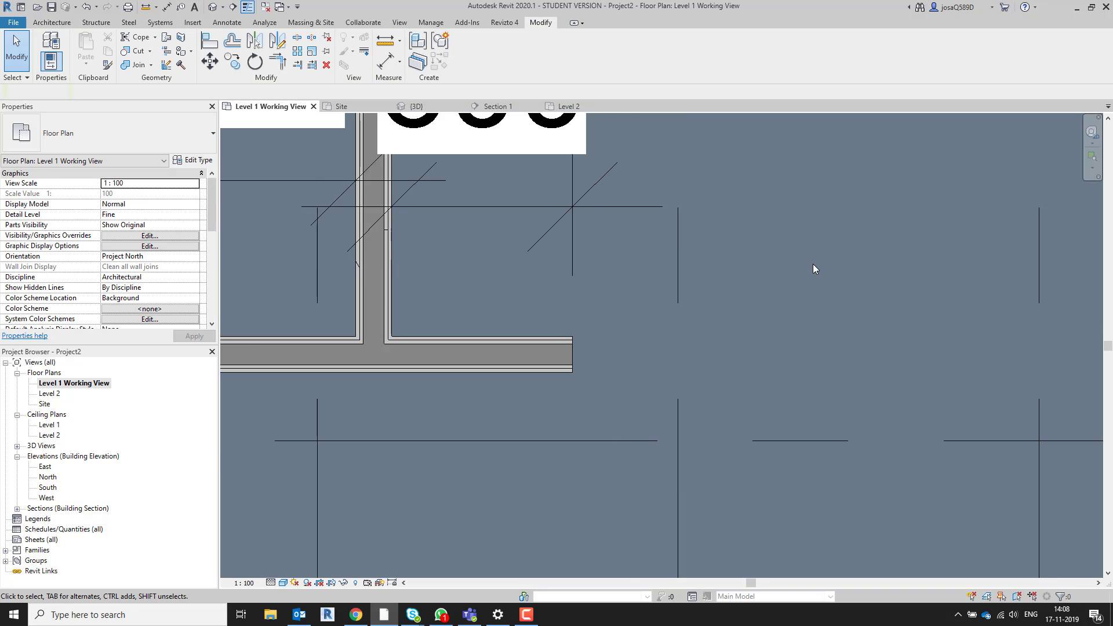
- Add an aligned dimension from the north exterior wall's inner face to the free end of the shortened vertical wall
scroll(816, 267, down, 3)
middle_drag(803, 337, 376, 397)
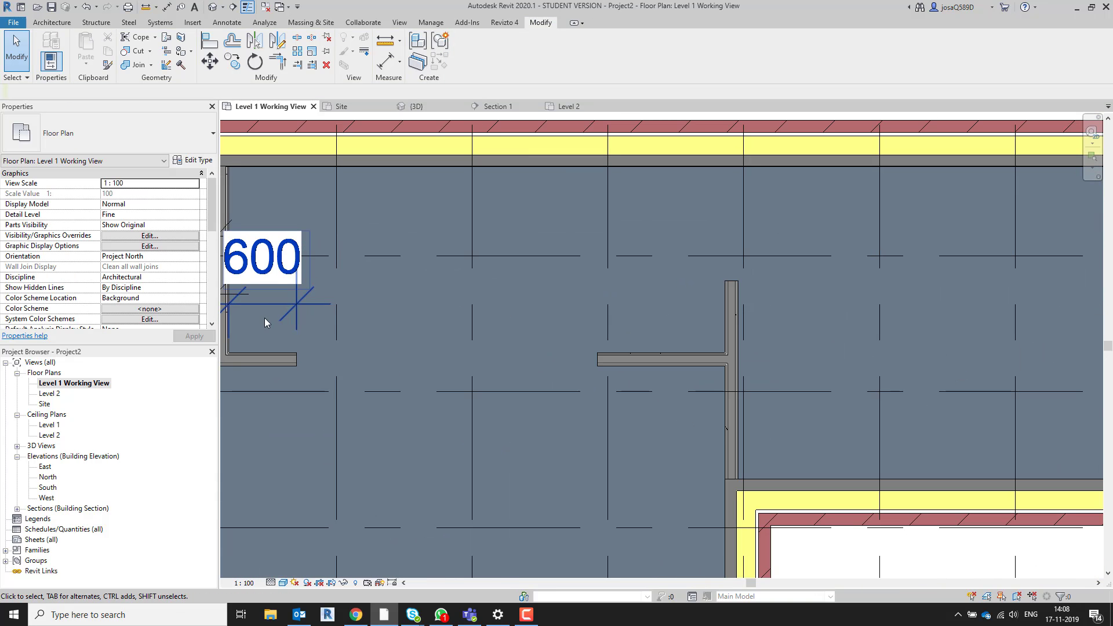
middle_drag(660, 342, 611, 373)
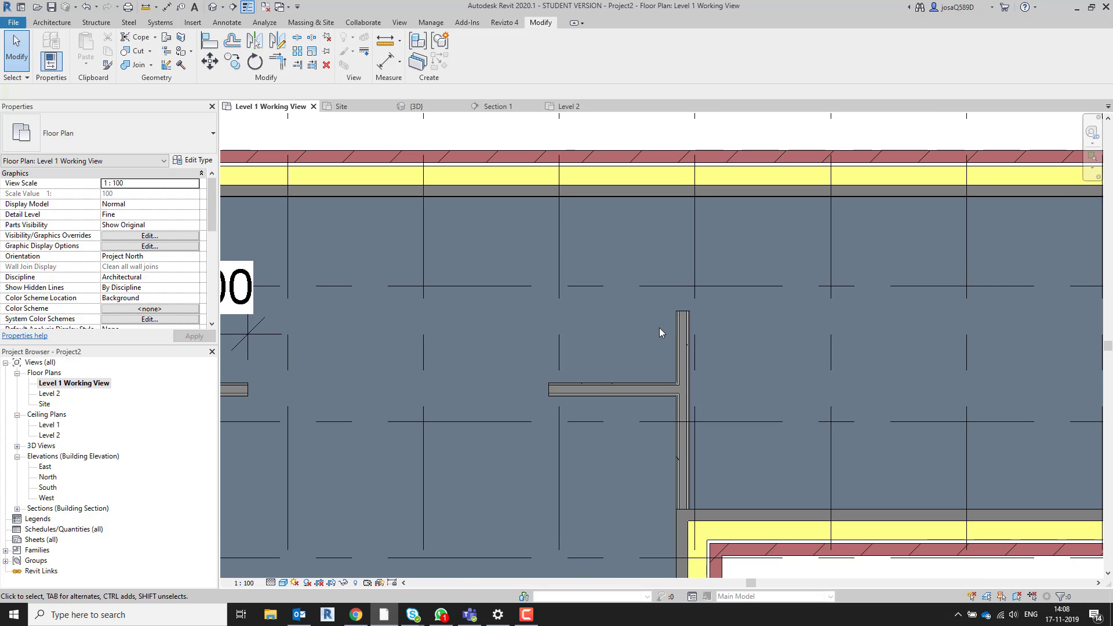
middle_drag(557, 397, 670, 318)
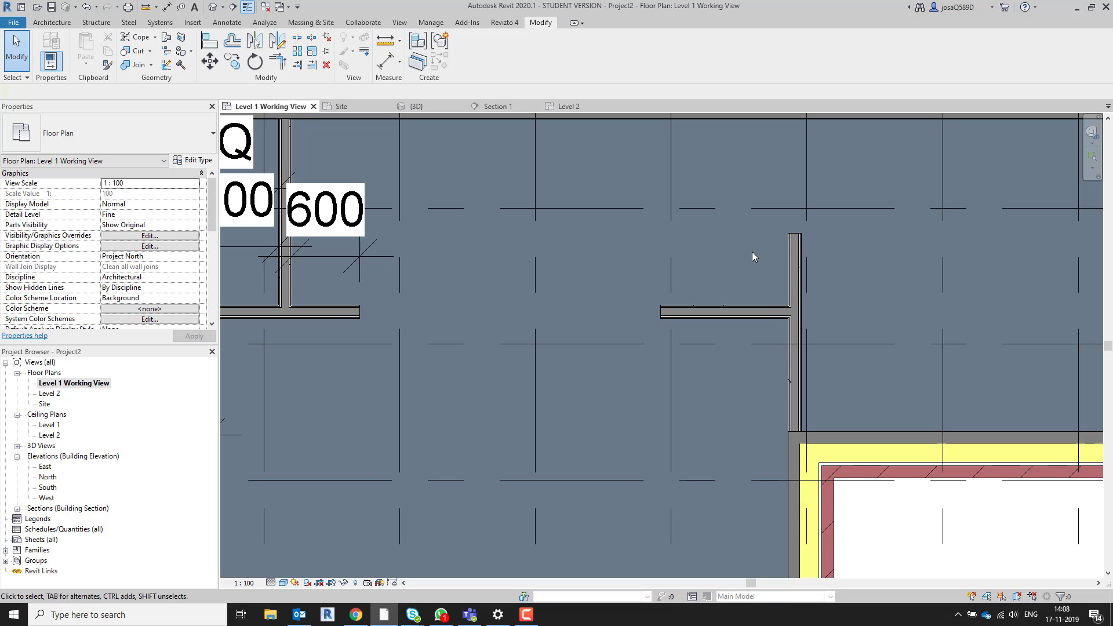
key(d)
key(i)
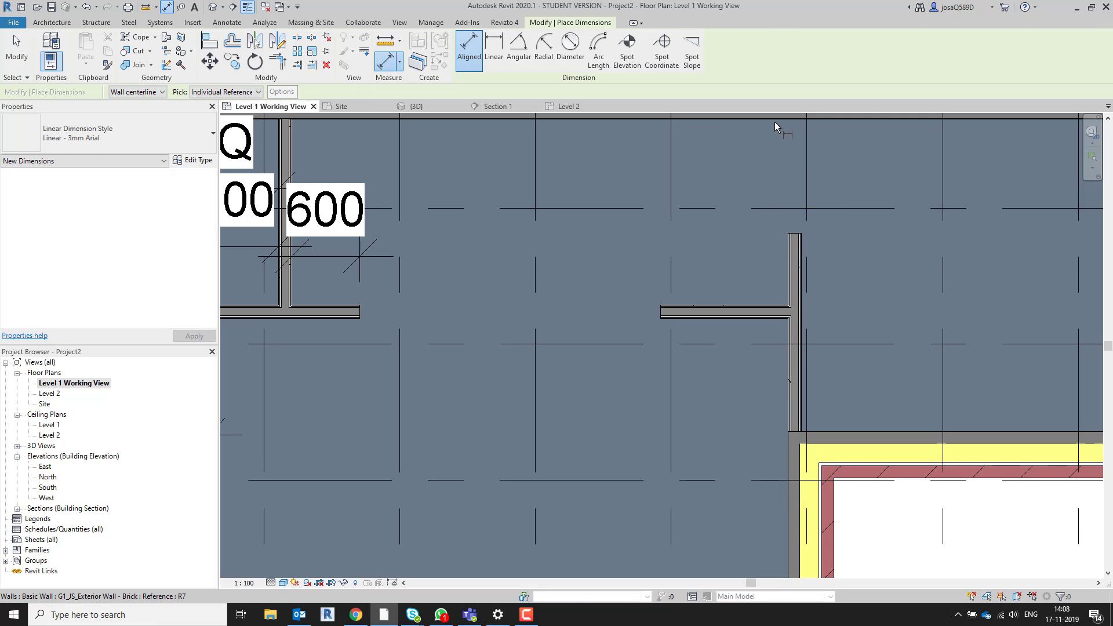
click(777, 120)
click(794, 236)
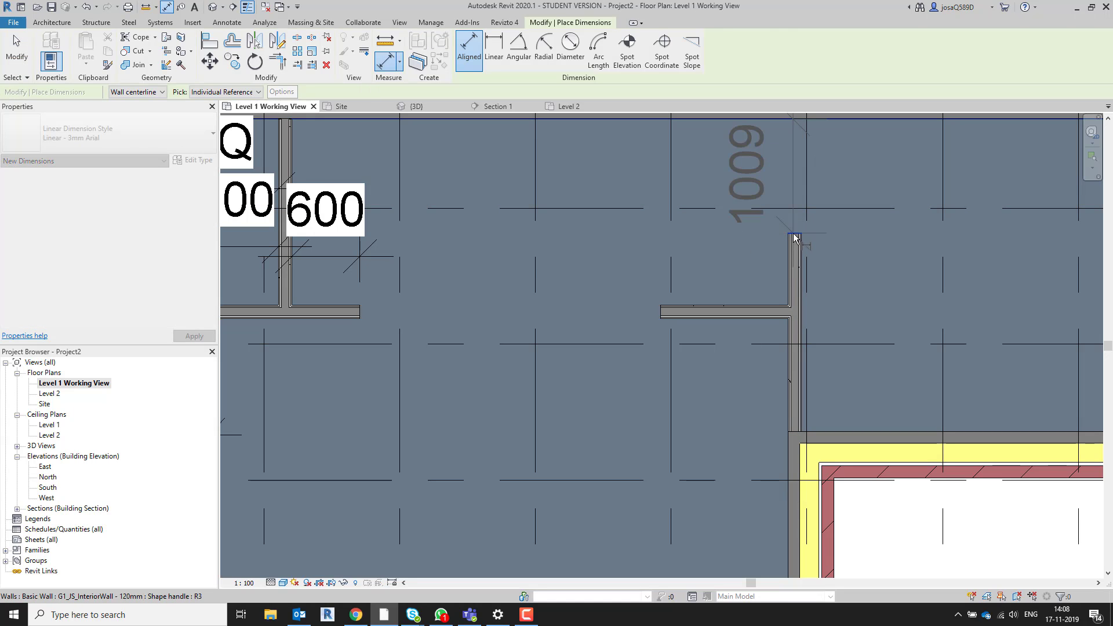
click(747, 176)
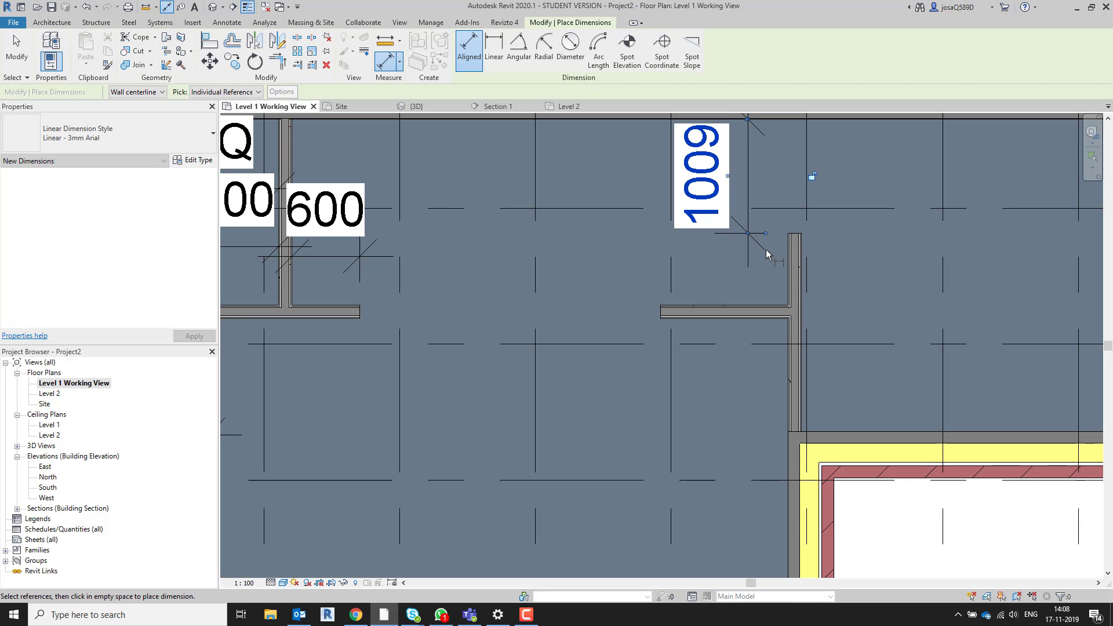
key(Escape)
key(Escape)
- Set the opening between the north exterior wall and the vertical wall's free end to 1000 mm
click(793, 244)
click(726, 176)
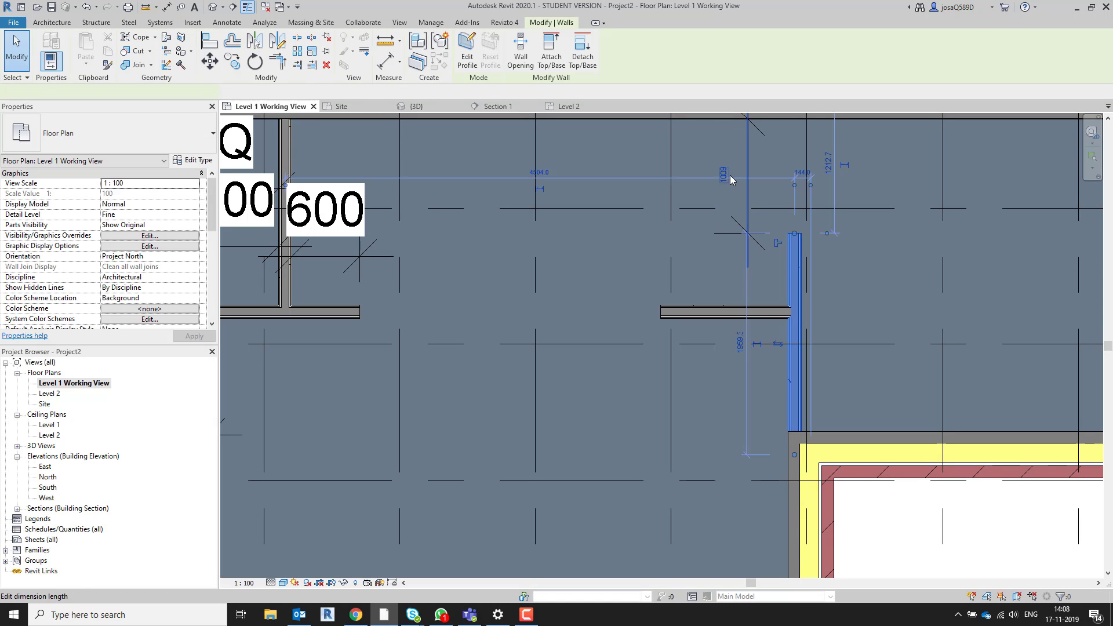
text(100)
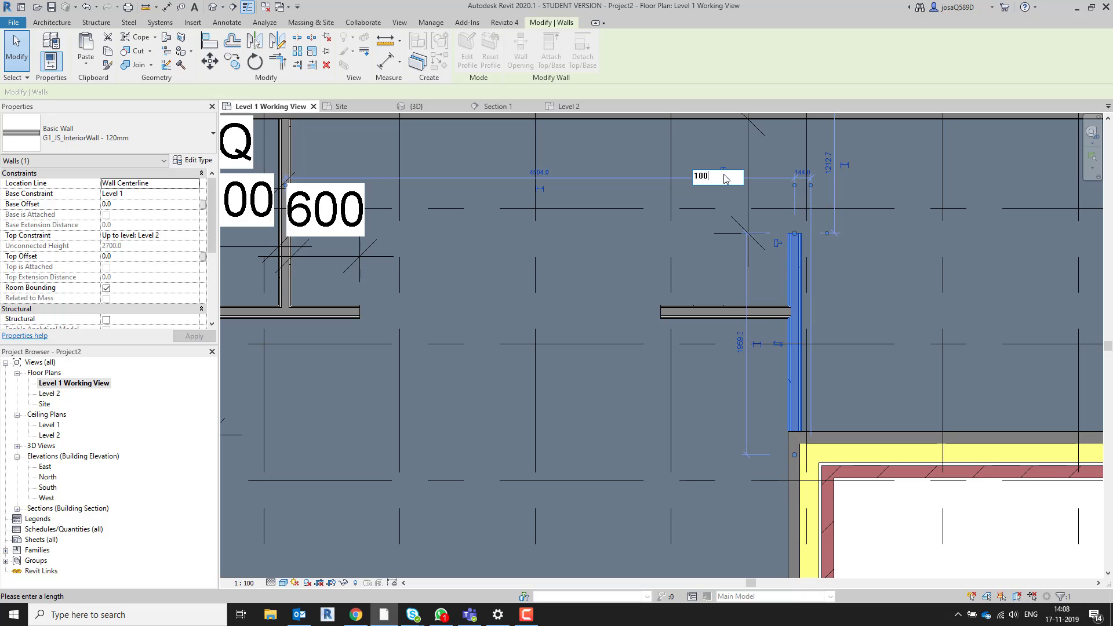
text(0)
key(Return)
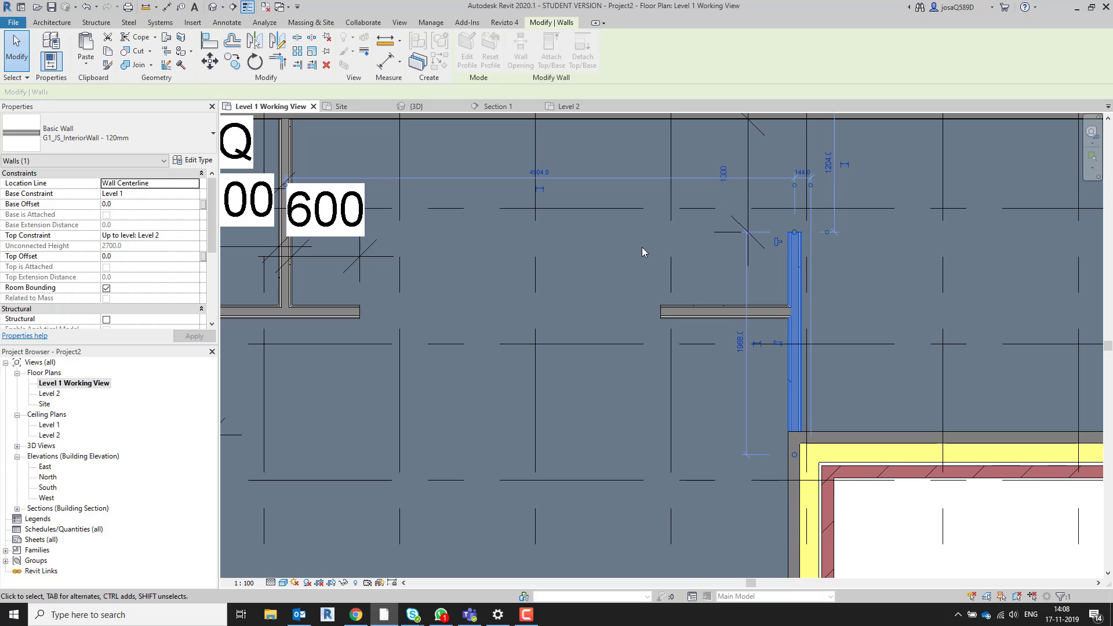
click(890, 292)
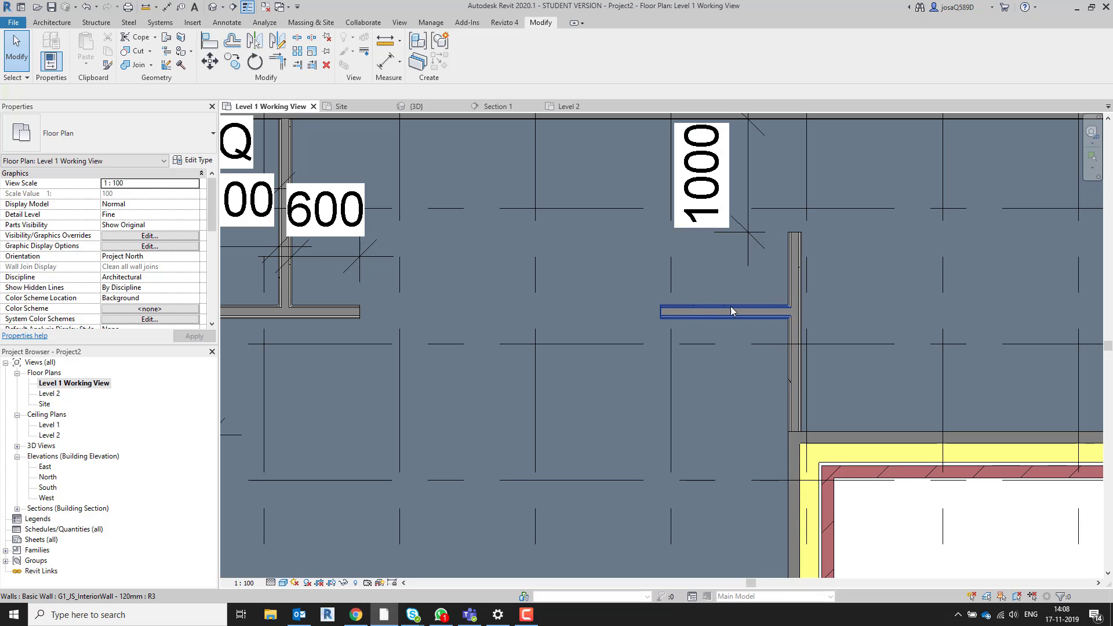
- Add an aligned dimension from the east wall stub's north face to the free end of the vertical wall
key(d)
key(i)
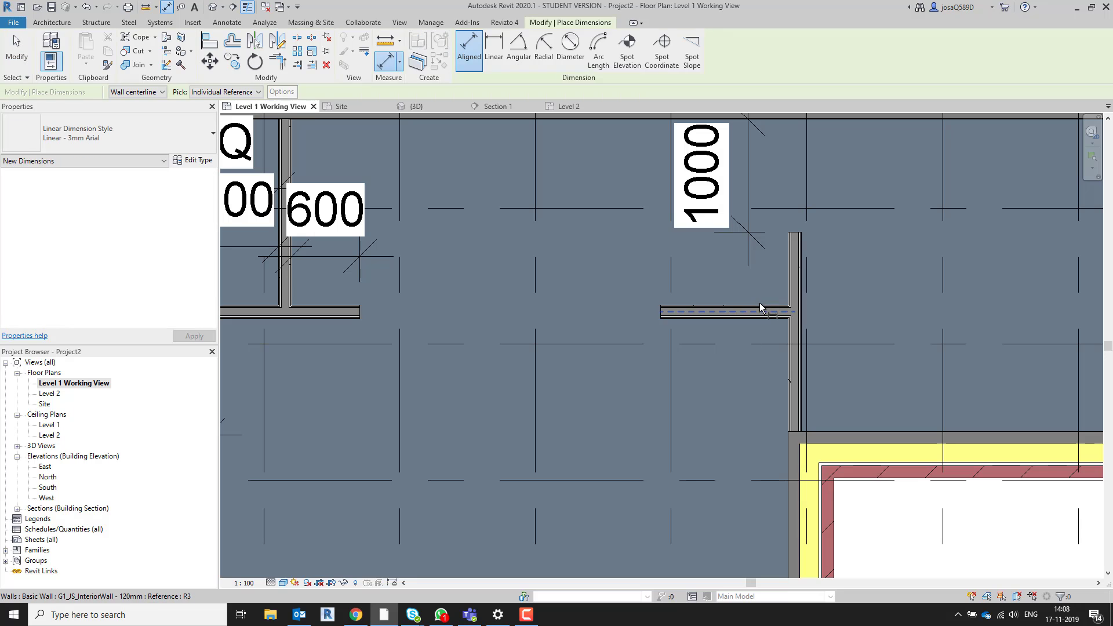
key(Tab)
click(774, 305)
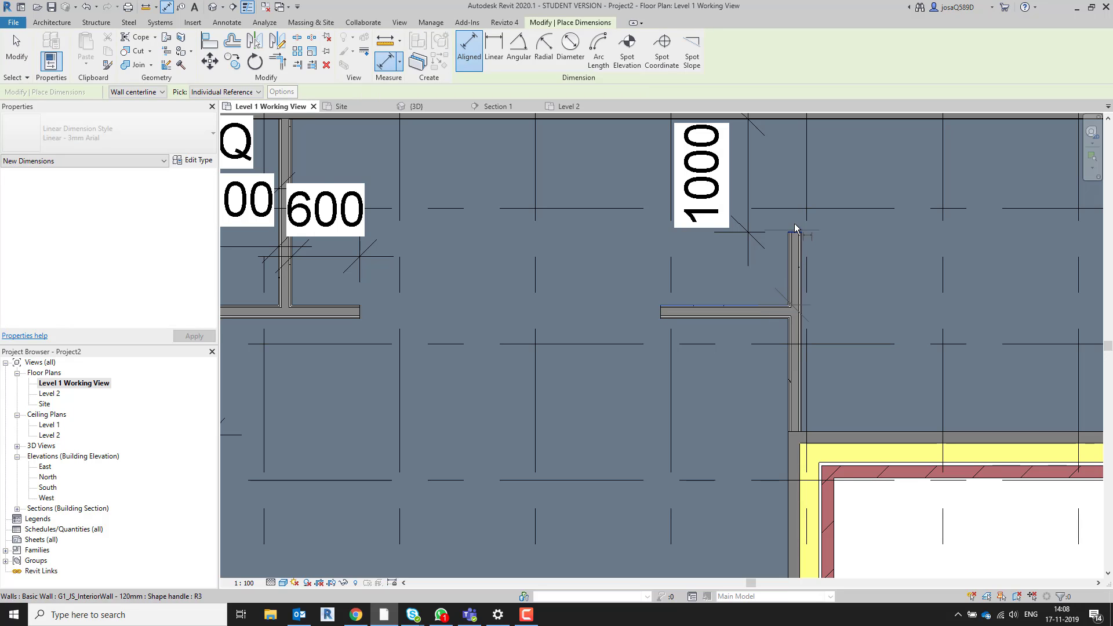
click(796, 229)
click(914, 255)
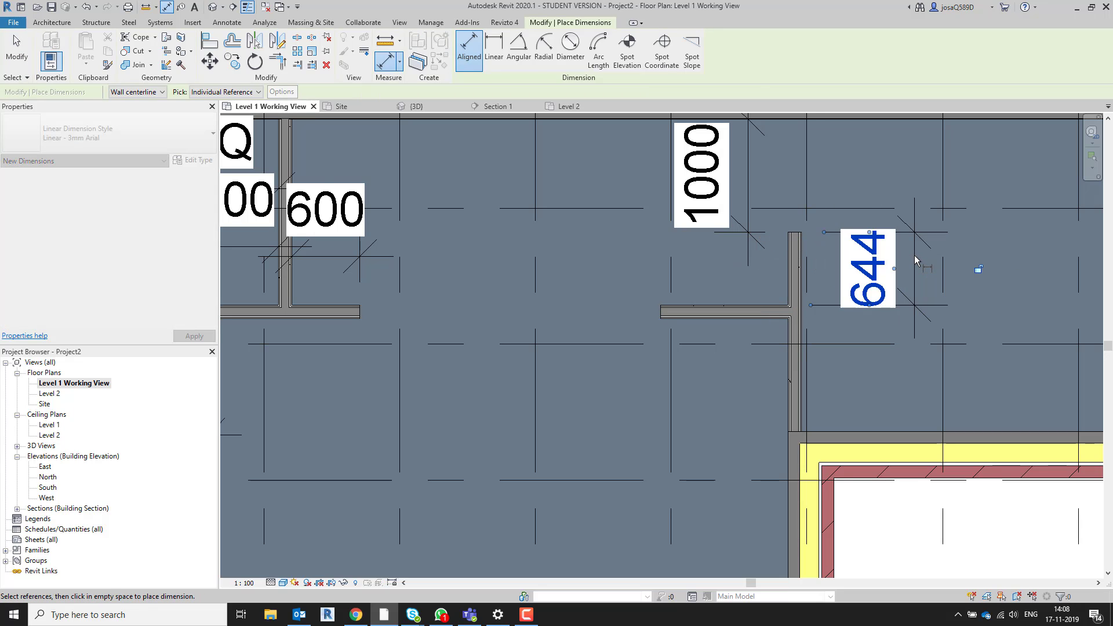
key(Escape)
key(Escape)
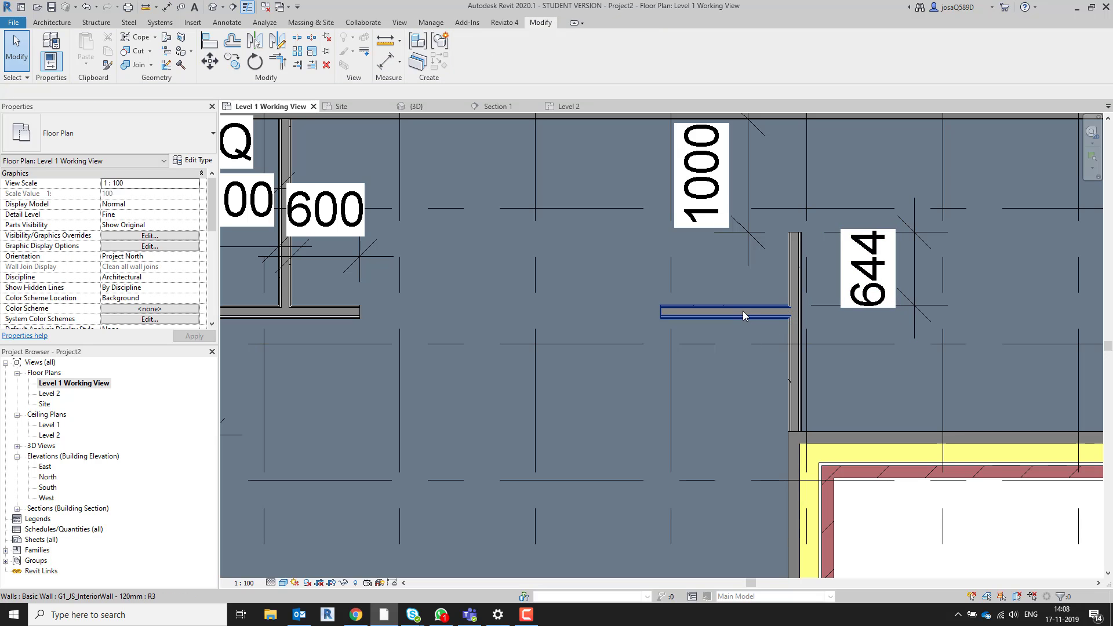
click(743, 311)
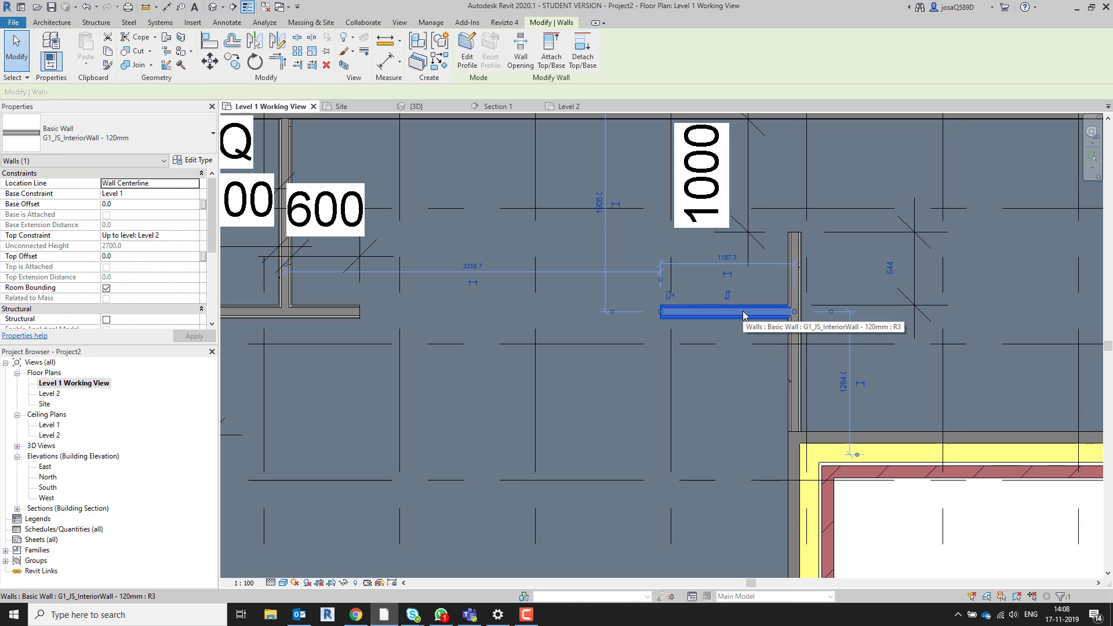
scroll(793, 301, up, 3)
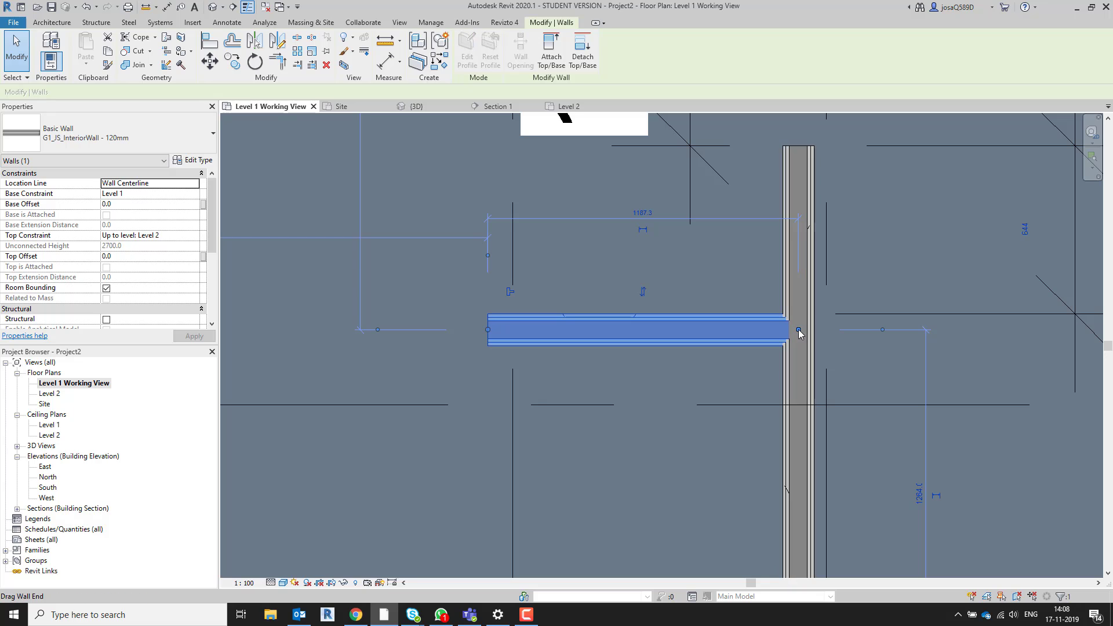
drag(799, 327, 775, 329)
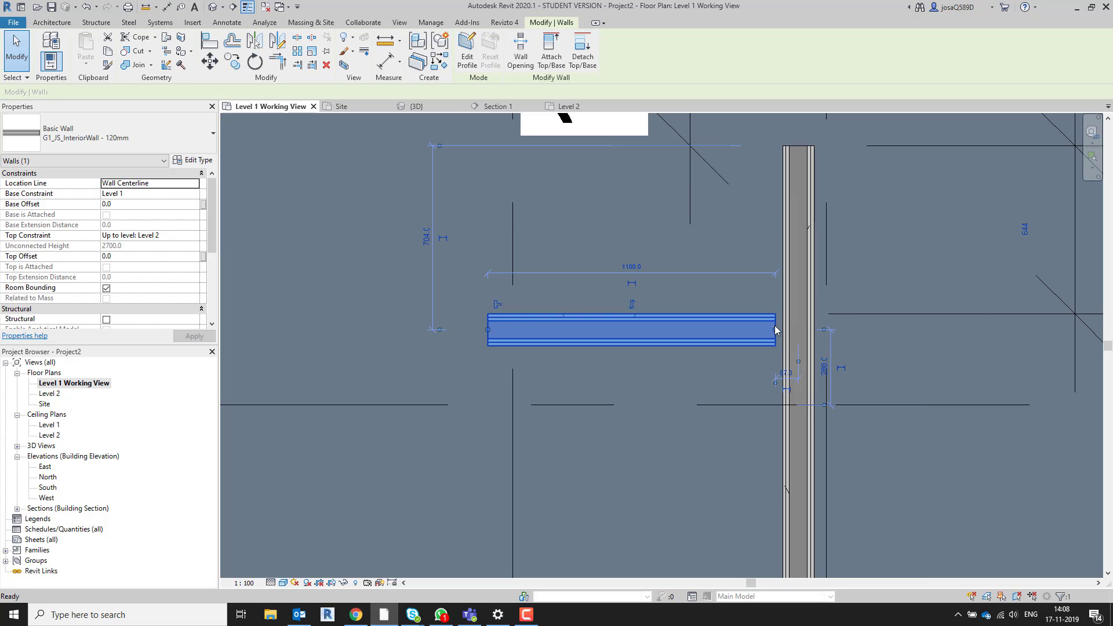
key(Escape)
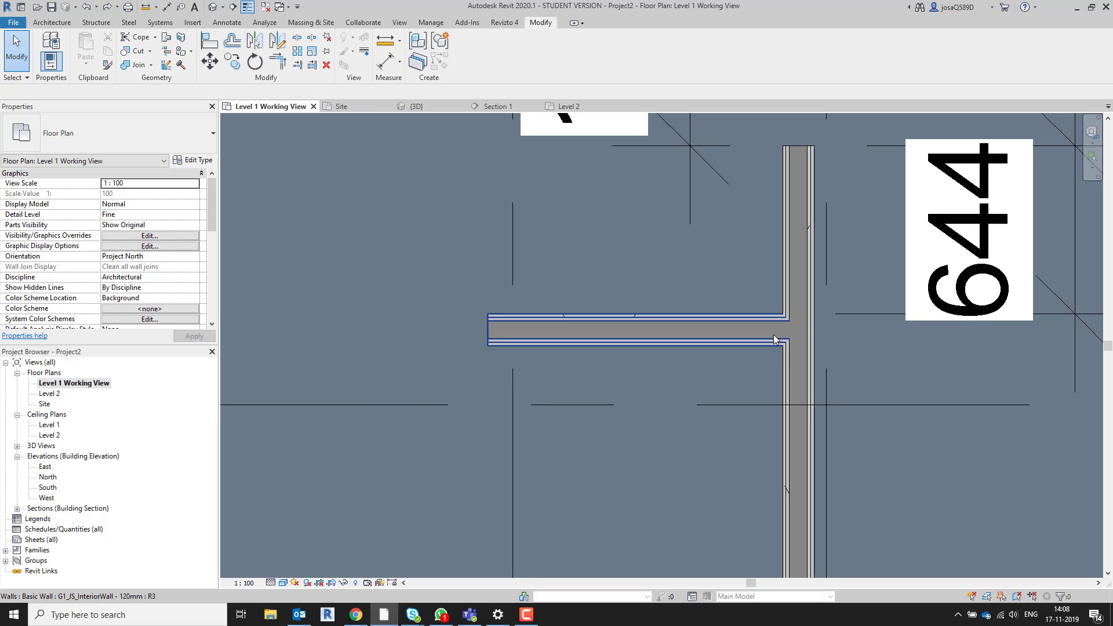
- Add an aligned dimension from the vertical wall's west face to the free end of the east wall stub
key(d)
key(i)
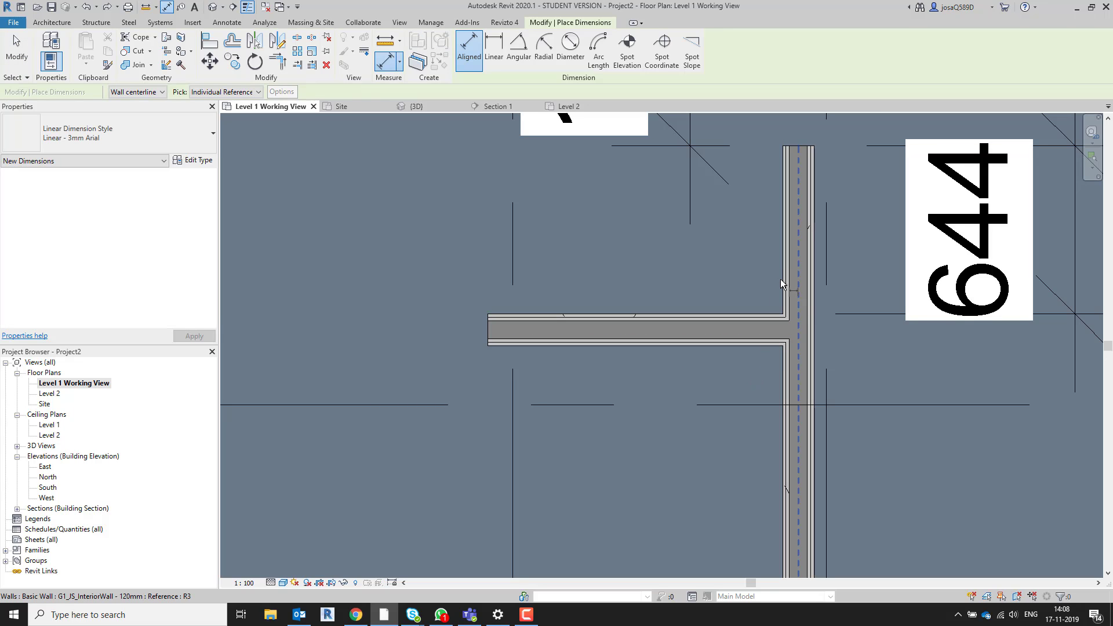
click(780, 279)
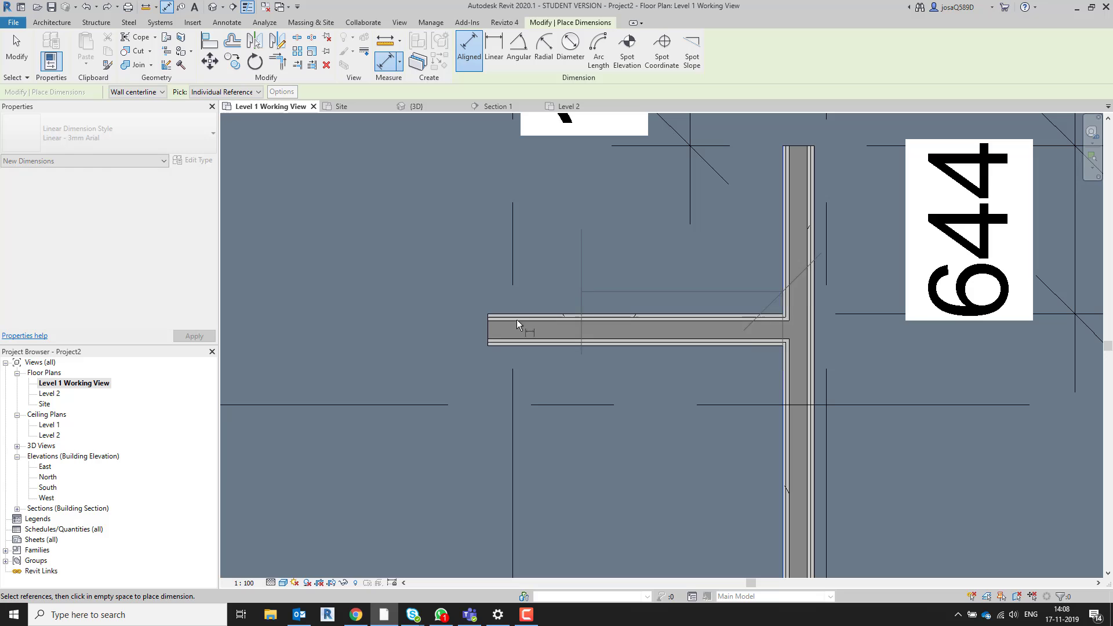
click(485, 328)
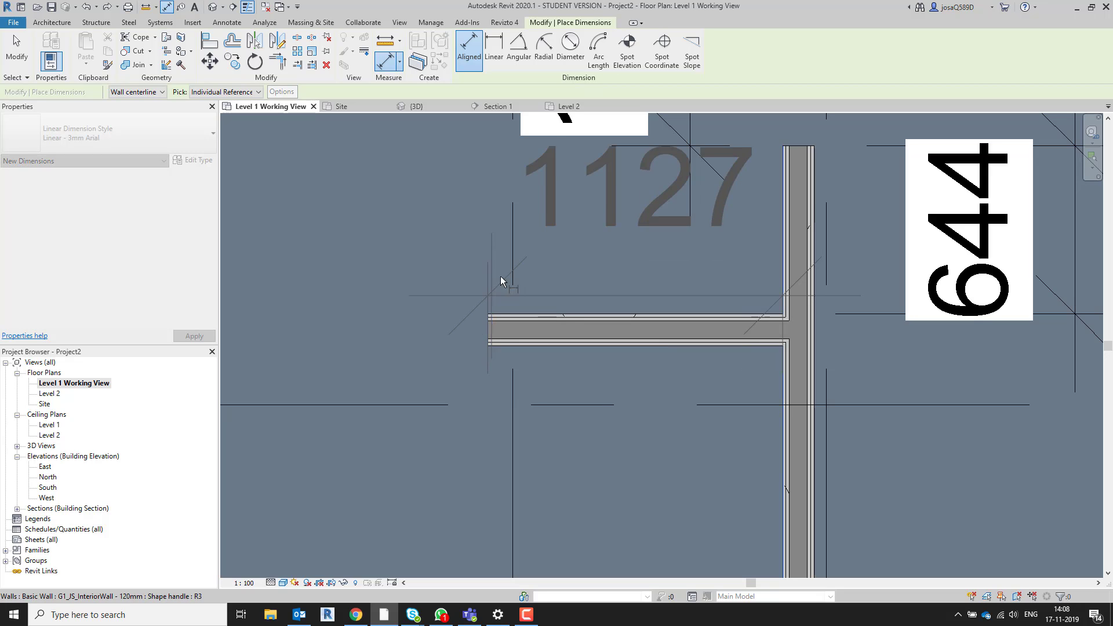
click(547, 260)
key(Escape)
key(Escape)
- Set the east wall stub's projection from the vertical wall's west face to 644 mm
click(565, 325)
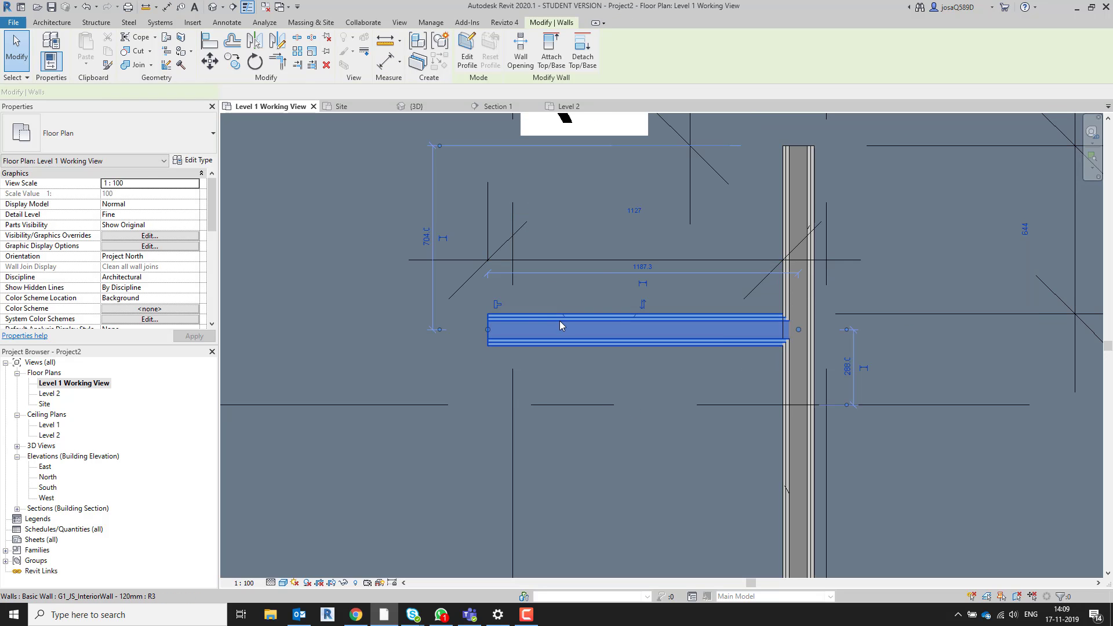
click(635, 208)
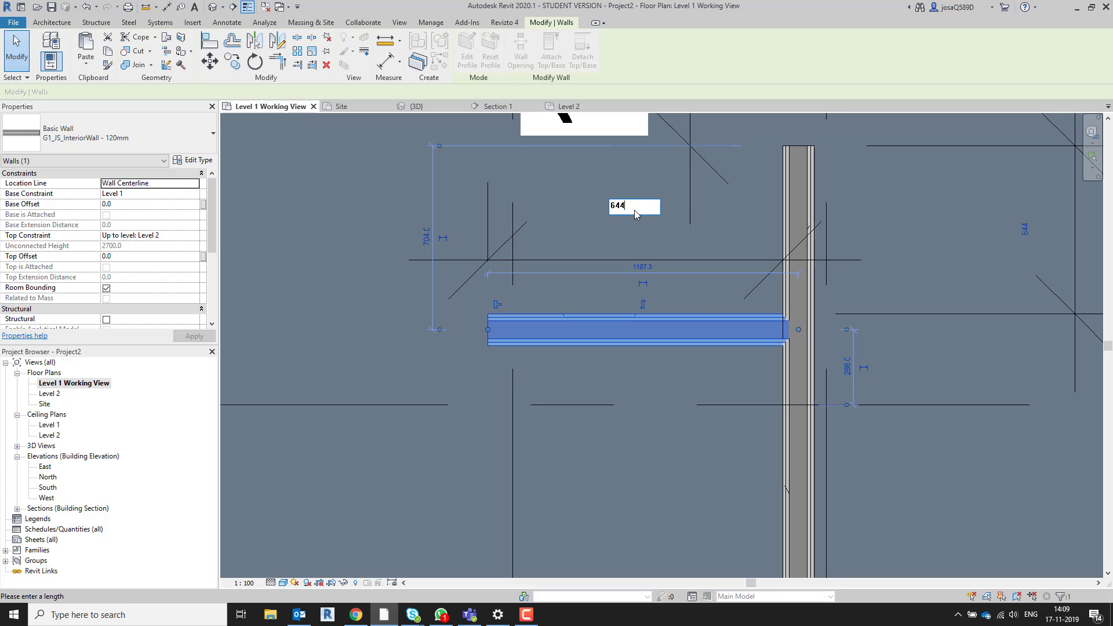
key(Return)
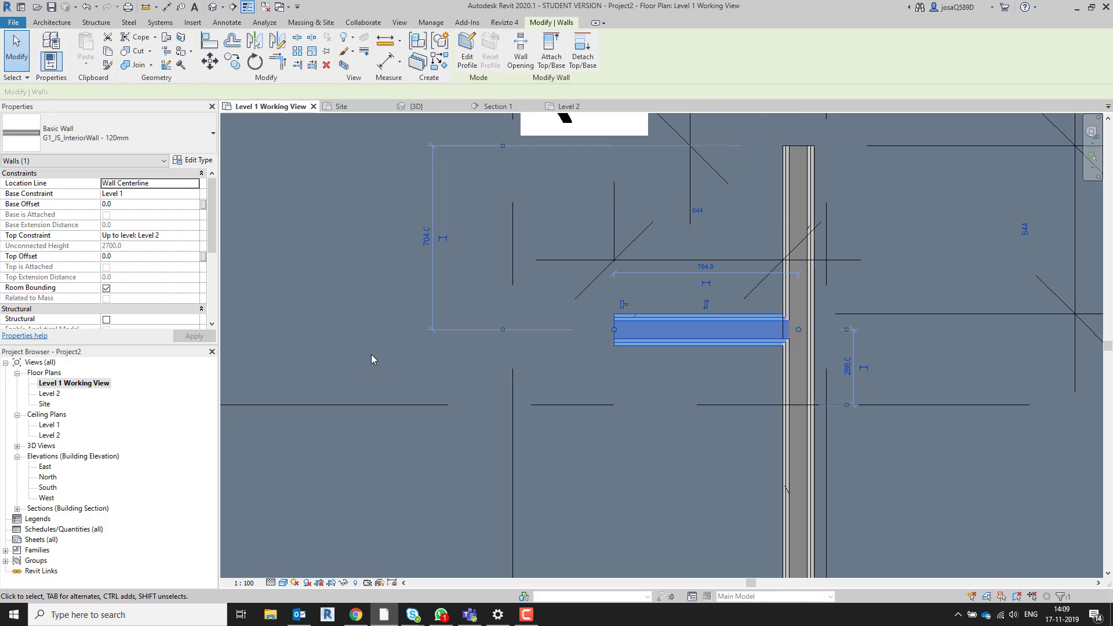
click(371, 355)
- Compare the wall stubs with the Courtyard BATCM house plan in the browser's project brief, and review the whole Level 1 plan in Revit
scroll(388, 360, down, 4)
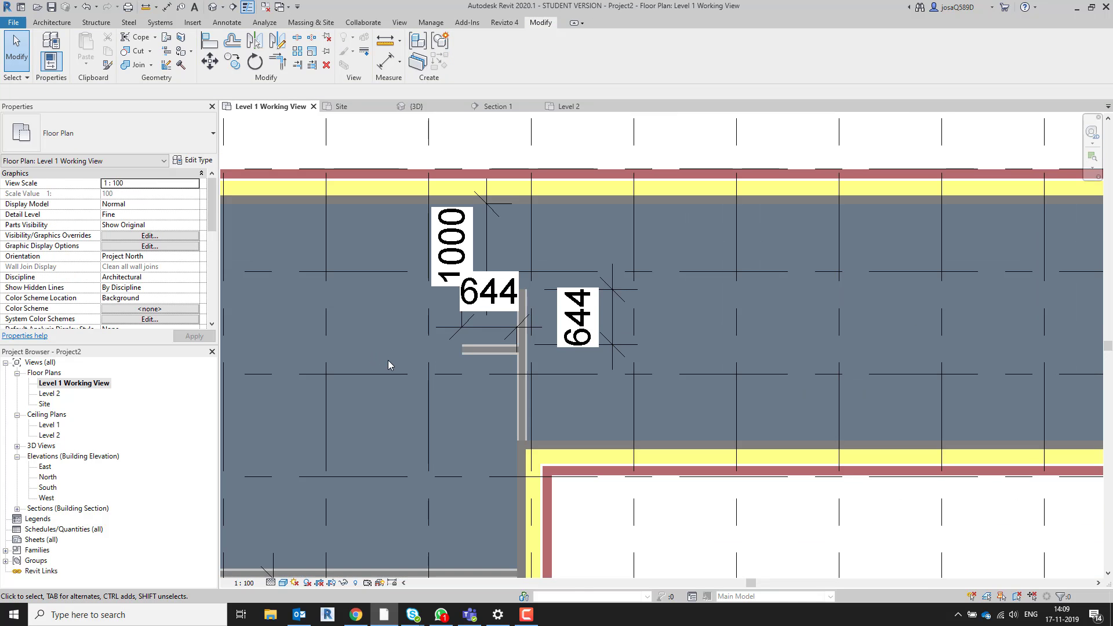
middle_drag(389, 361, 622, 341)
key(alt+Tab)
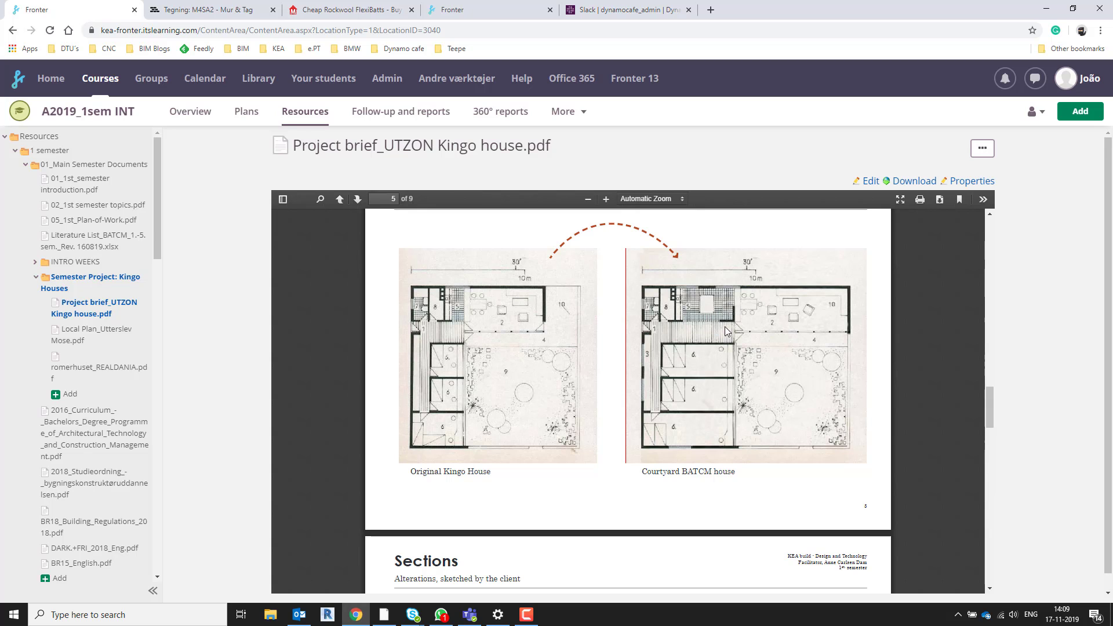
key(alt+Tab)
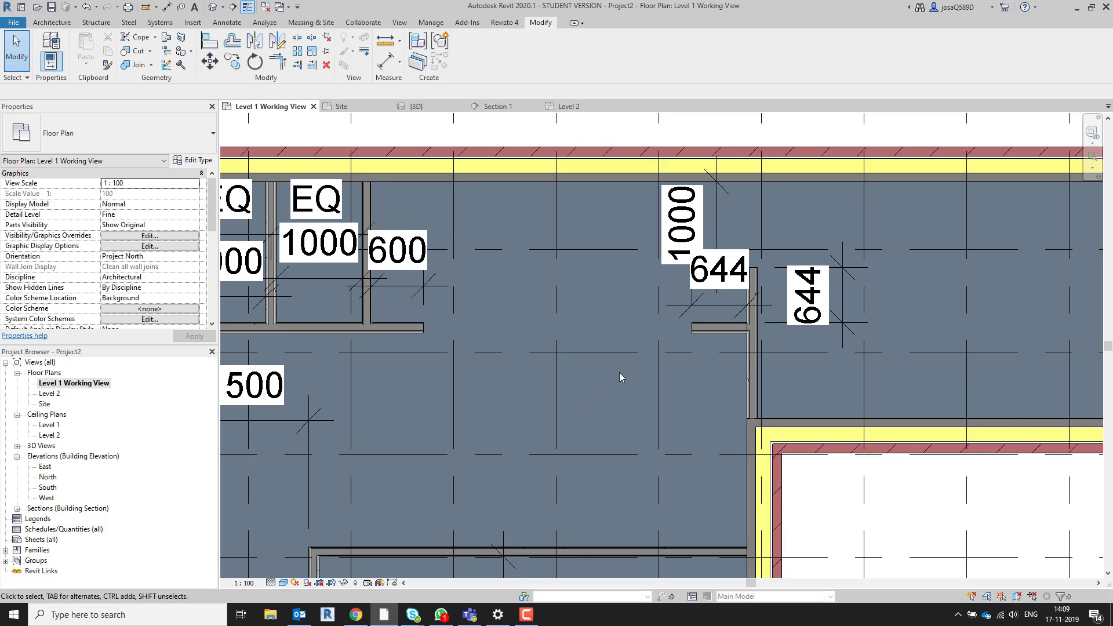
scroll(619, 372, down, 5)
scroll(614, 359, down, 1)
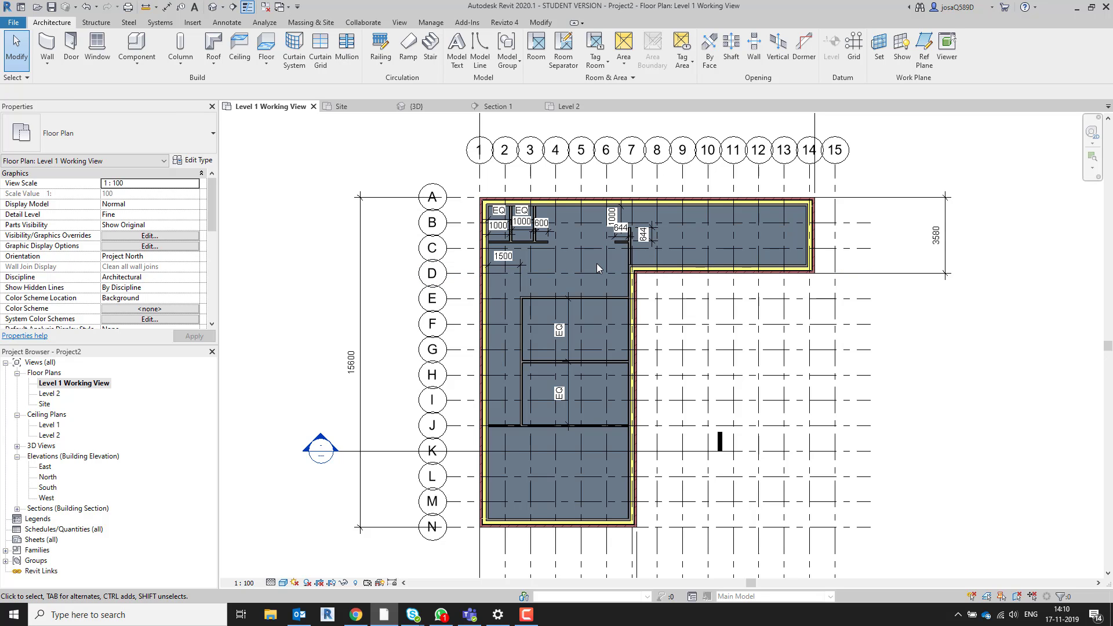
scroll(616, 280, up, 2)
scroll(603, 254, down, 3)
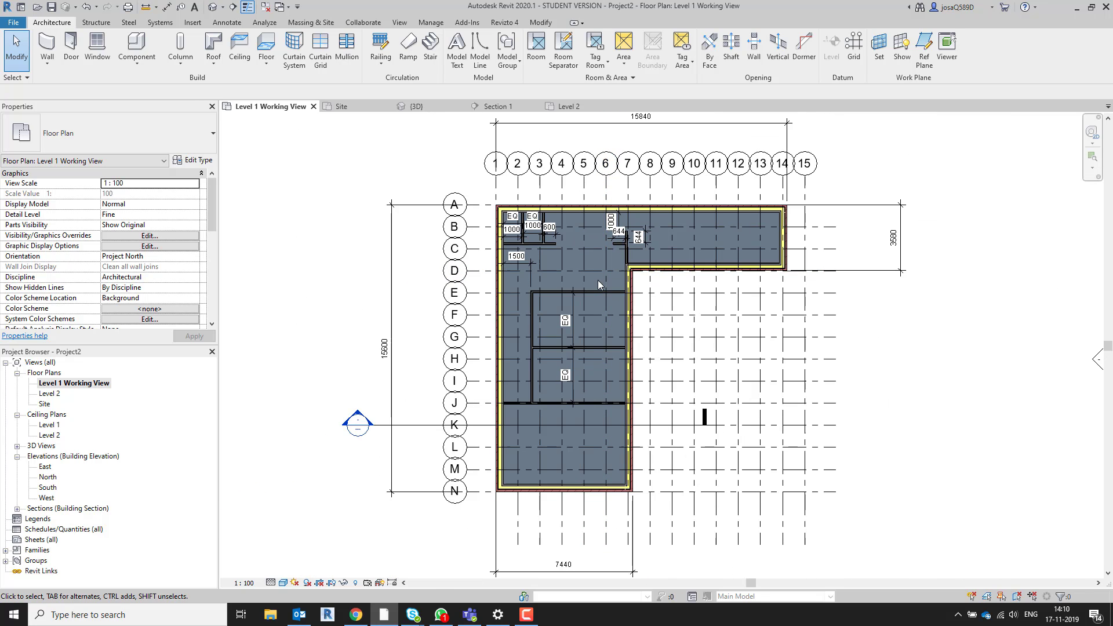
middle_drag(597, 280, 546, 295)
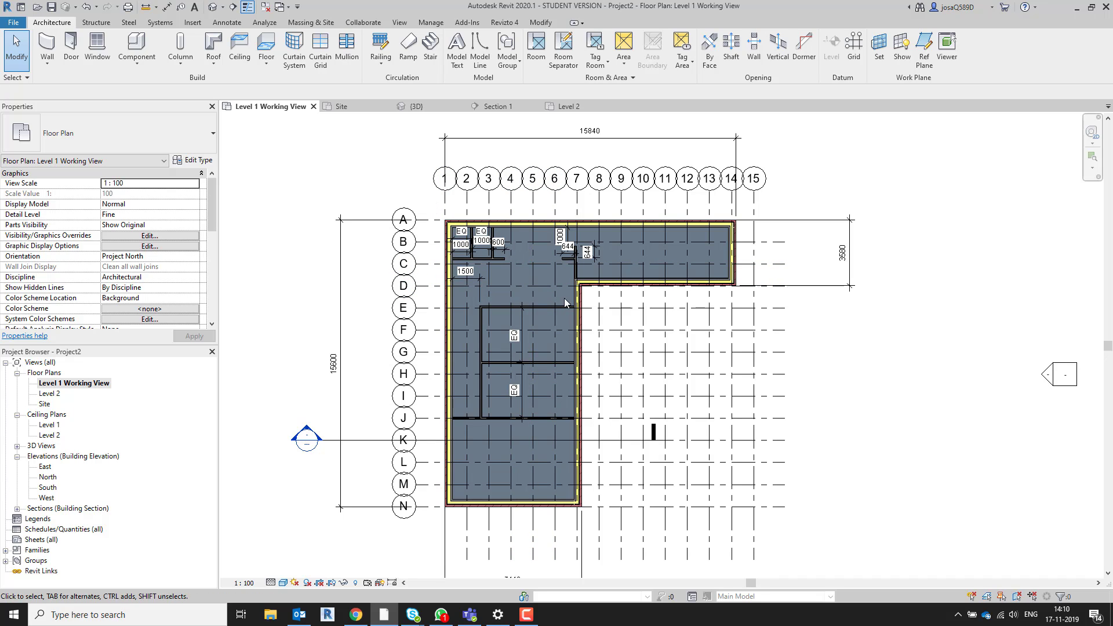
middle_drag(477, 300, 484, 310)
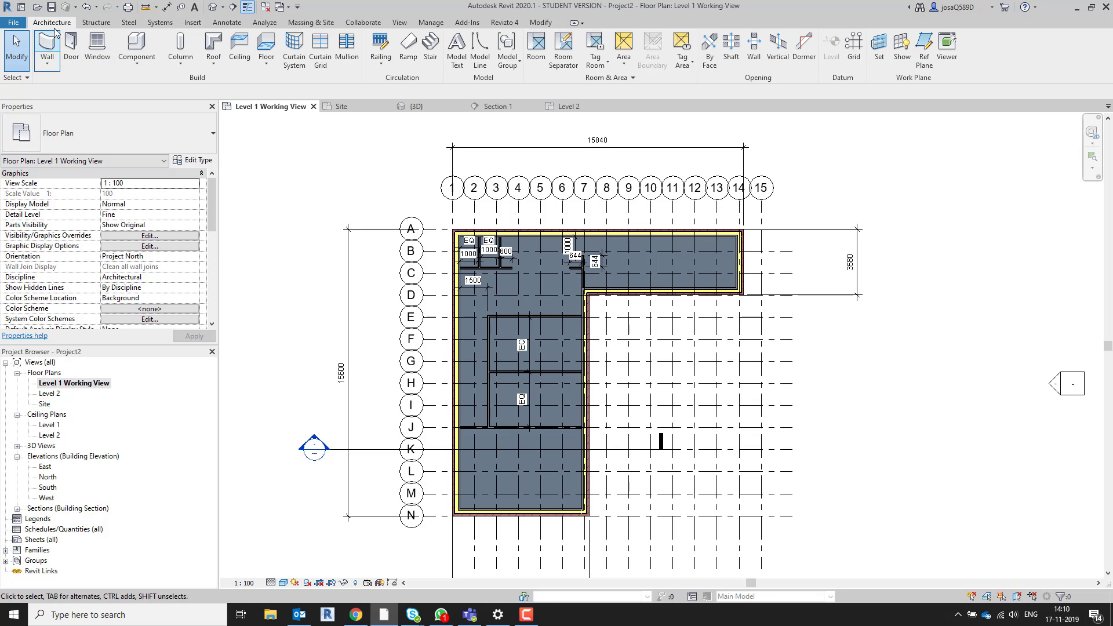
- Start placing a component and look through the family types already loaded in the project
click(143, 59)
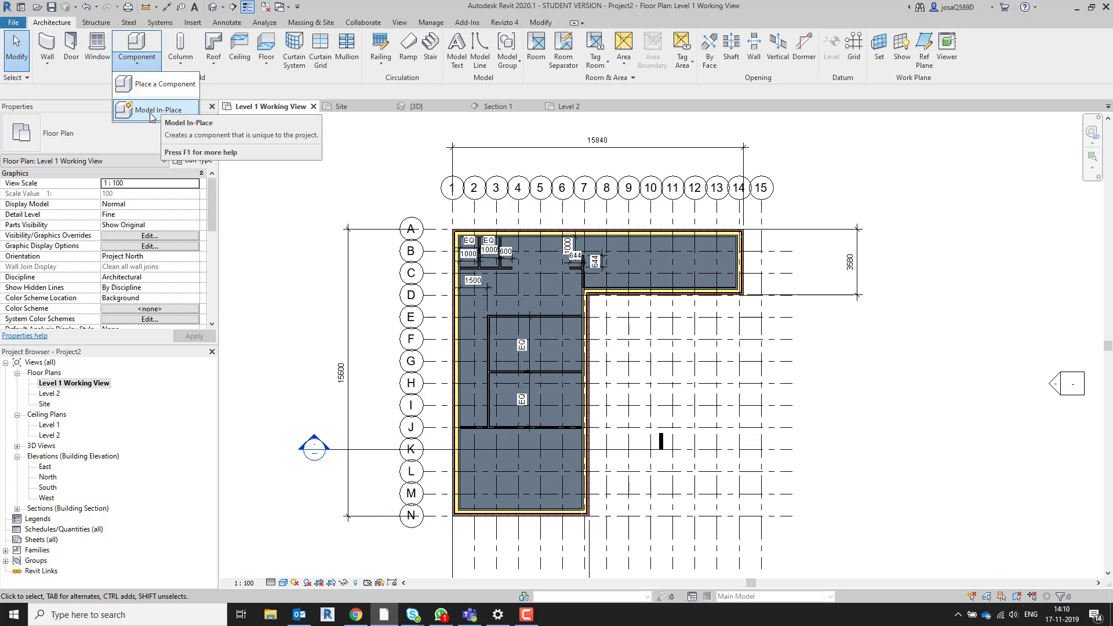
click(162, 86)
click(183, 136)
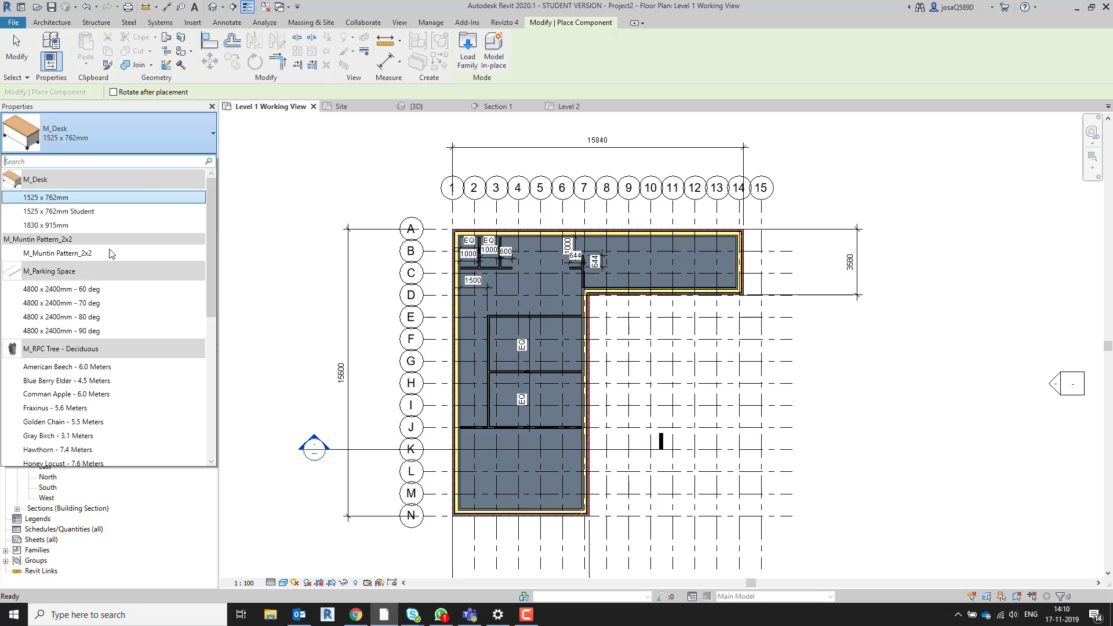
scroll(142, 243, down, 20)
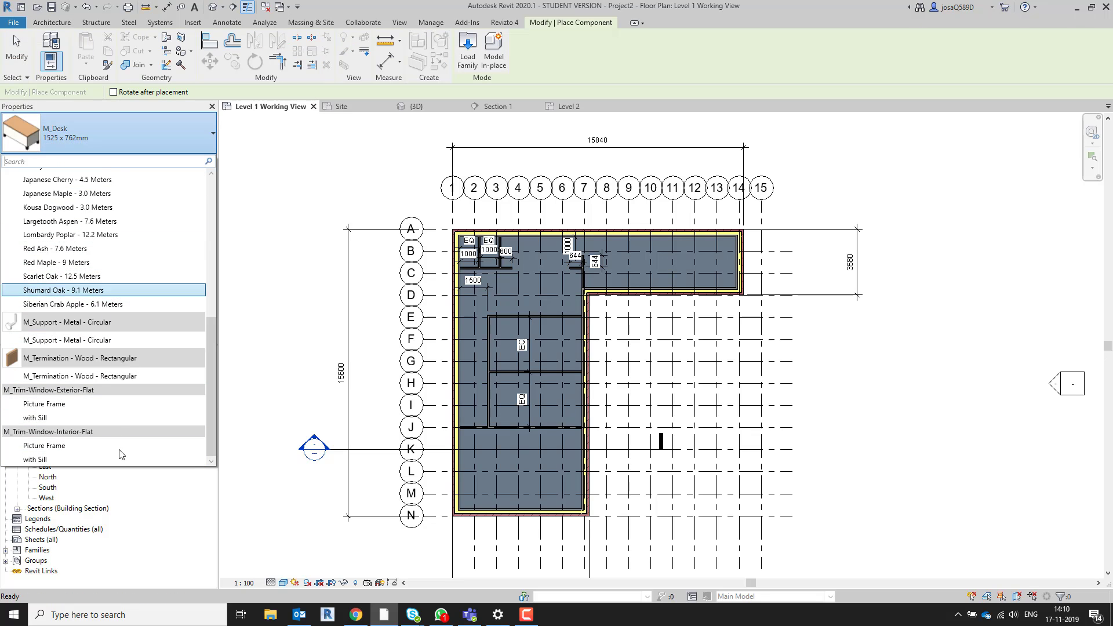
scroll(95, 244, up, 15)
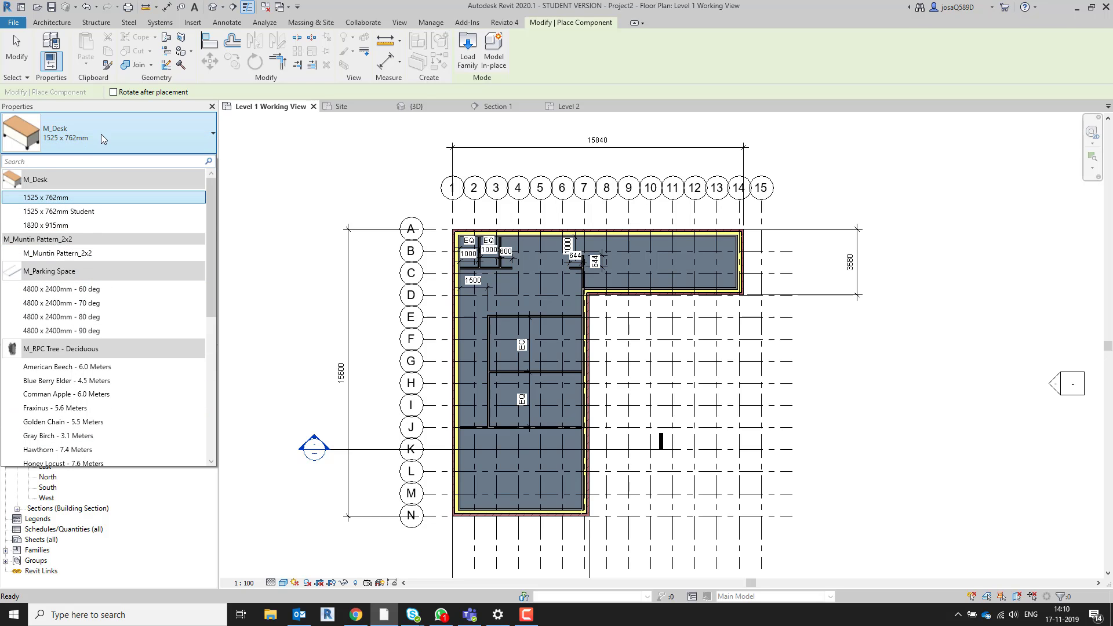
- Start loading a new family and browse to the Furniture folder of the US Metric library
click(466, 54)
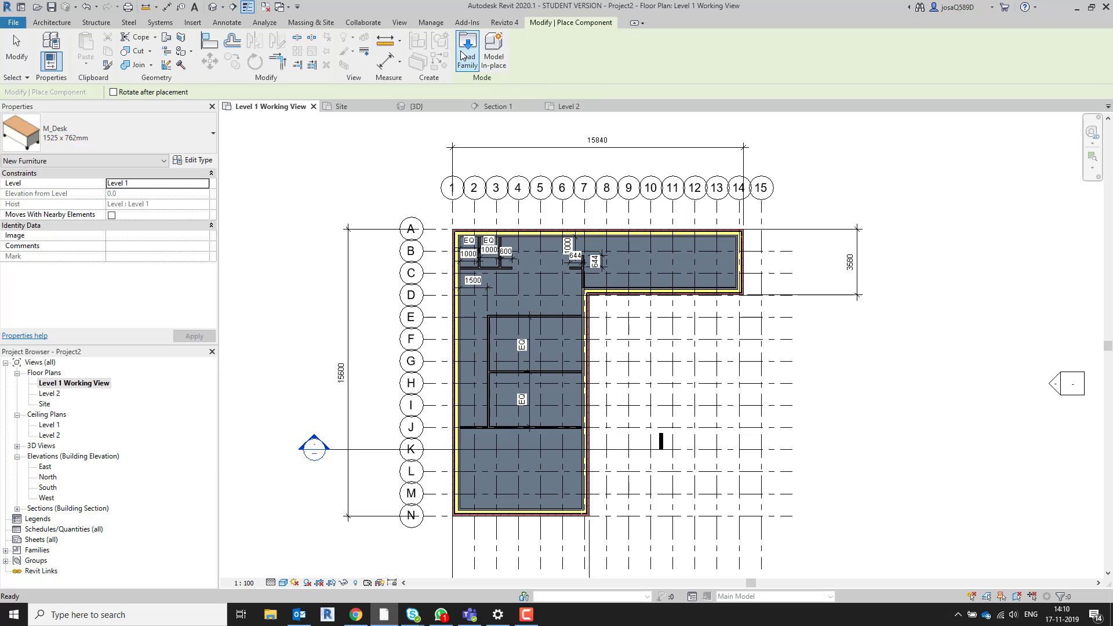
click(467, 44)
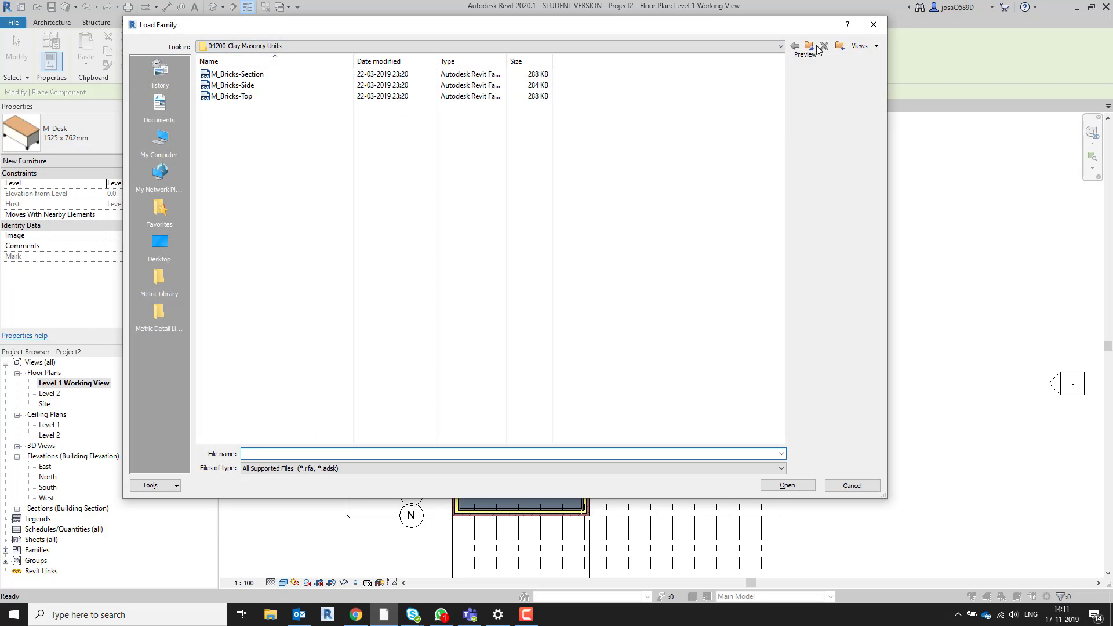
click(809, 47)
click(810, 47)
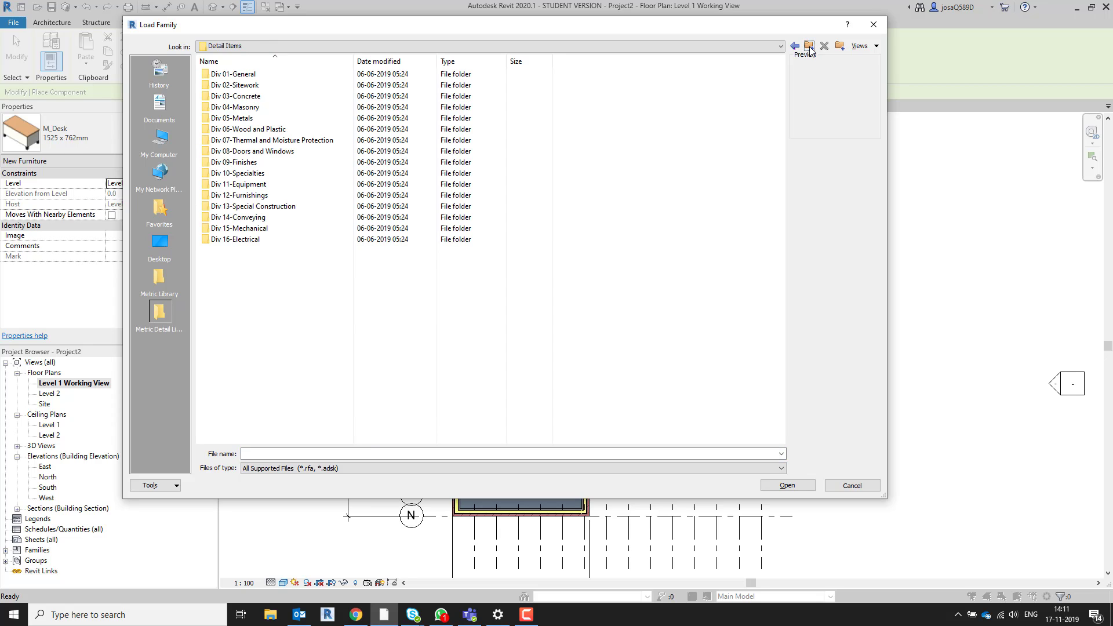
click(810, 48)
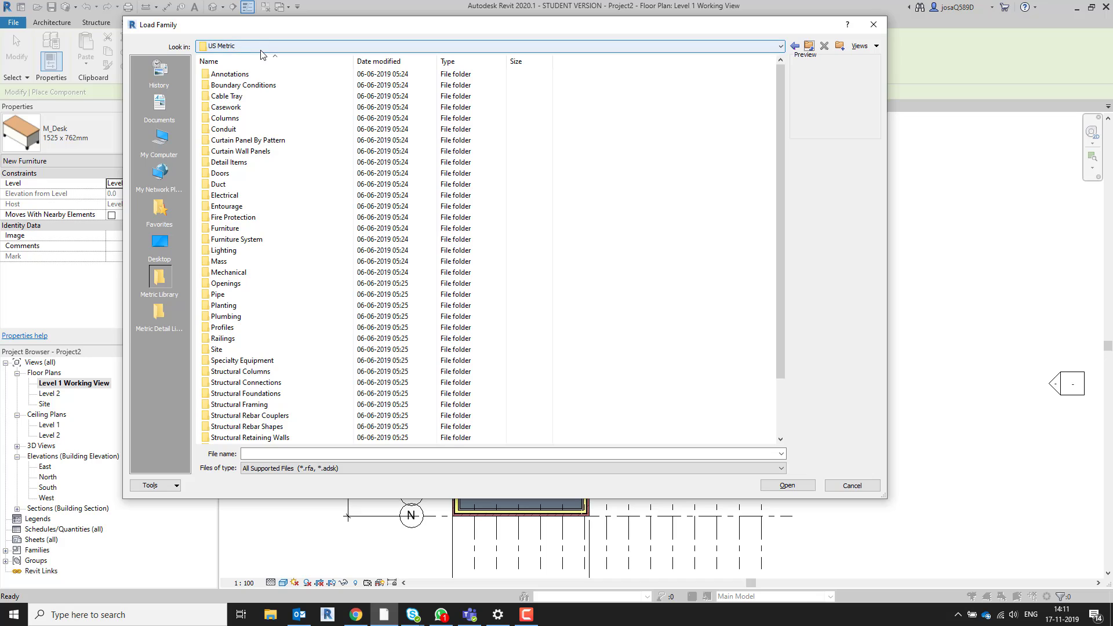
click(781, 48)
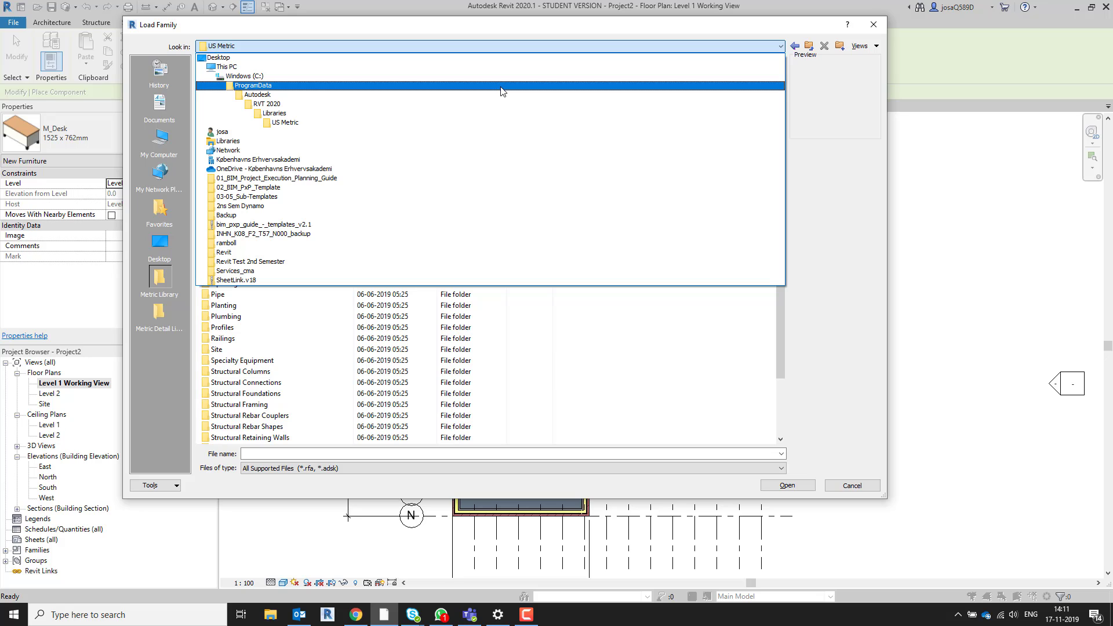
click(414, 122)
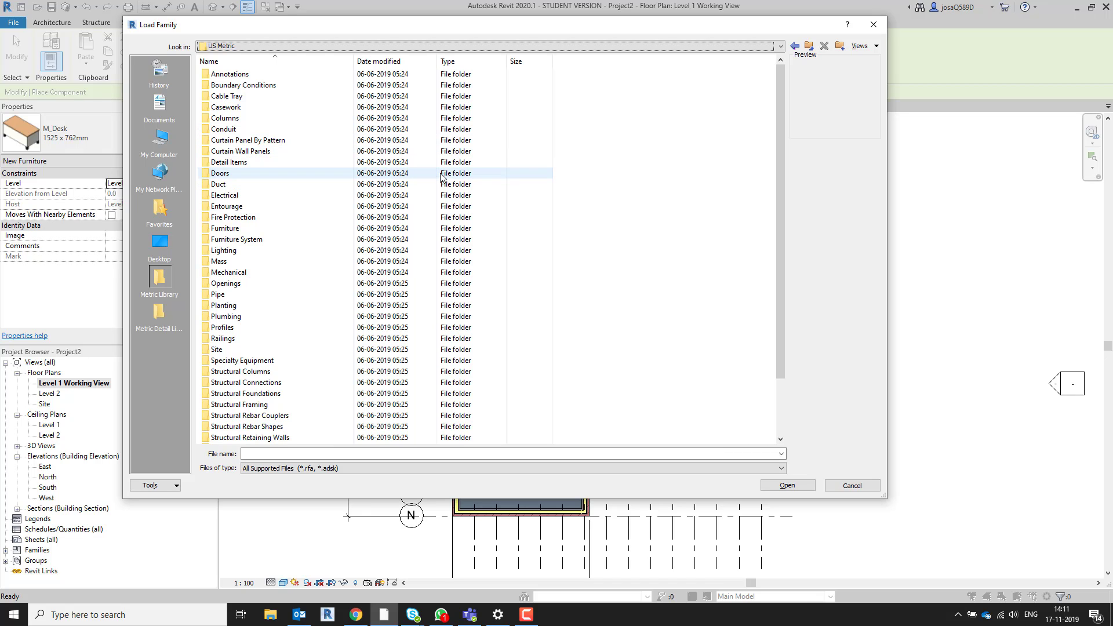
scroll(438, 187, down, 2)
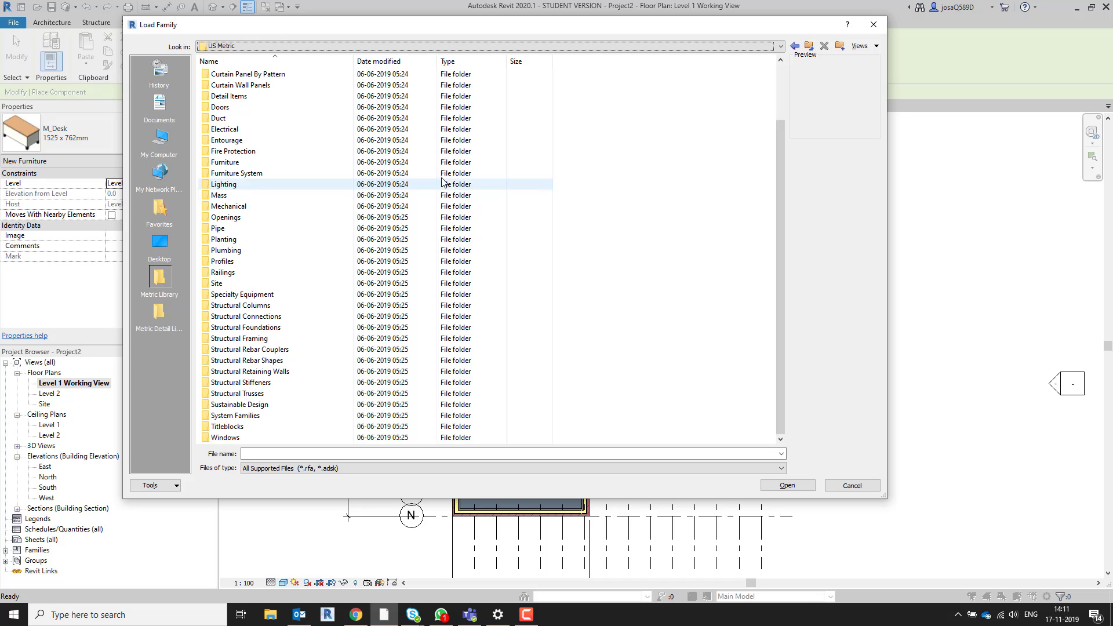
double_click(403, 163)
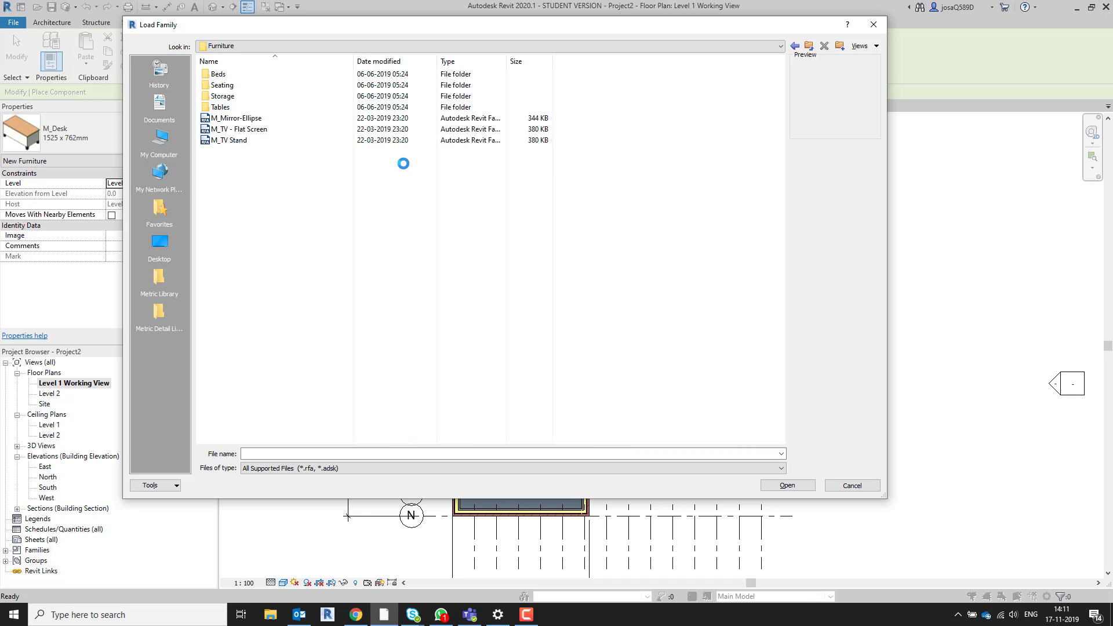
- Preview the bed families in the Beds folder and load M_Bed-Box
double_click(251, 76)
click(252, 76)
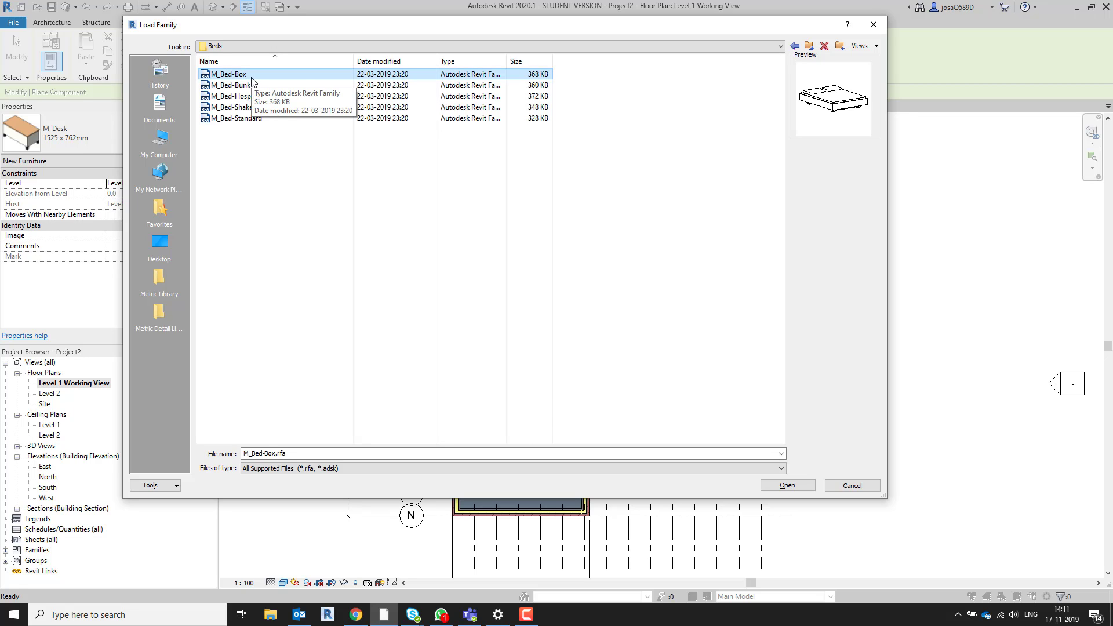
key(Down)
key(Down)
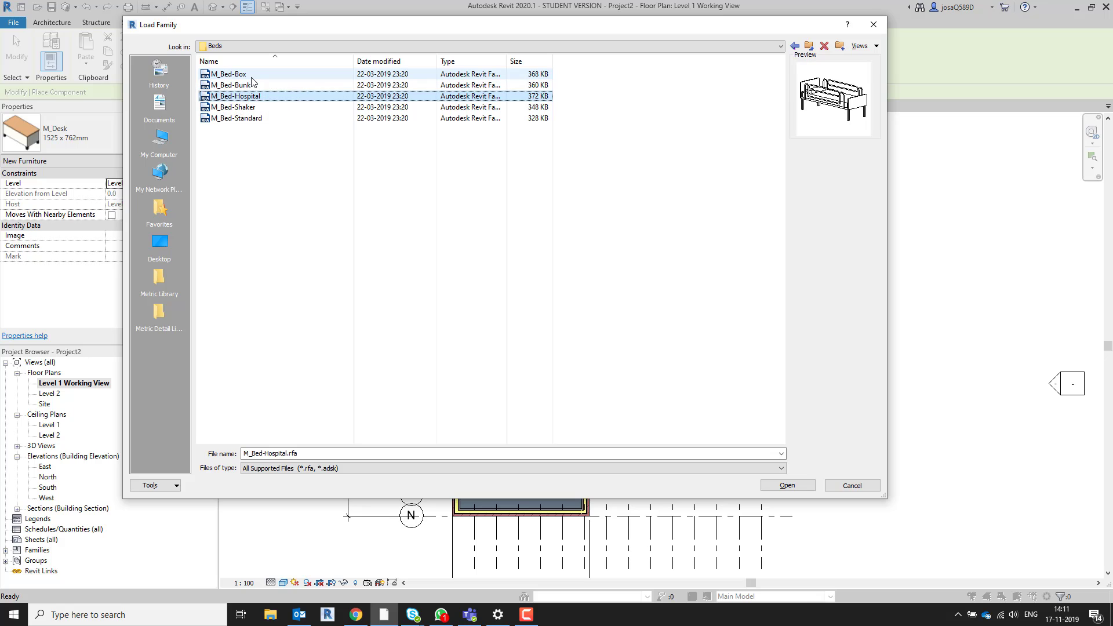
key(Down)
key(Up)
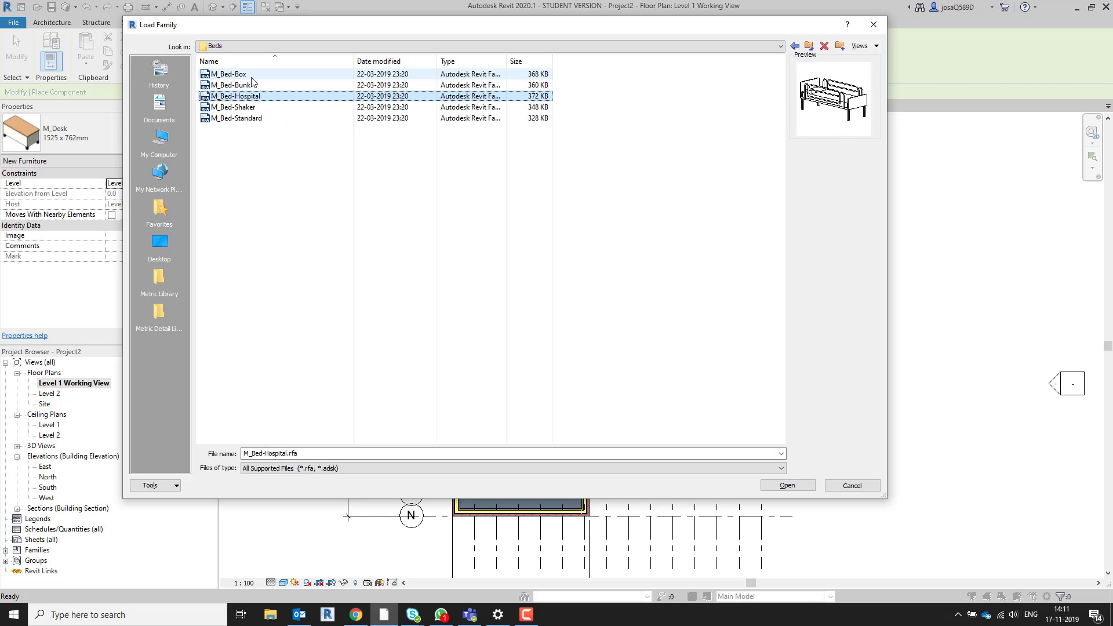
key(Down)
key(Down)
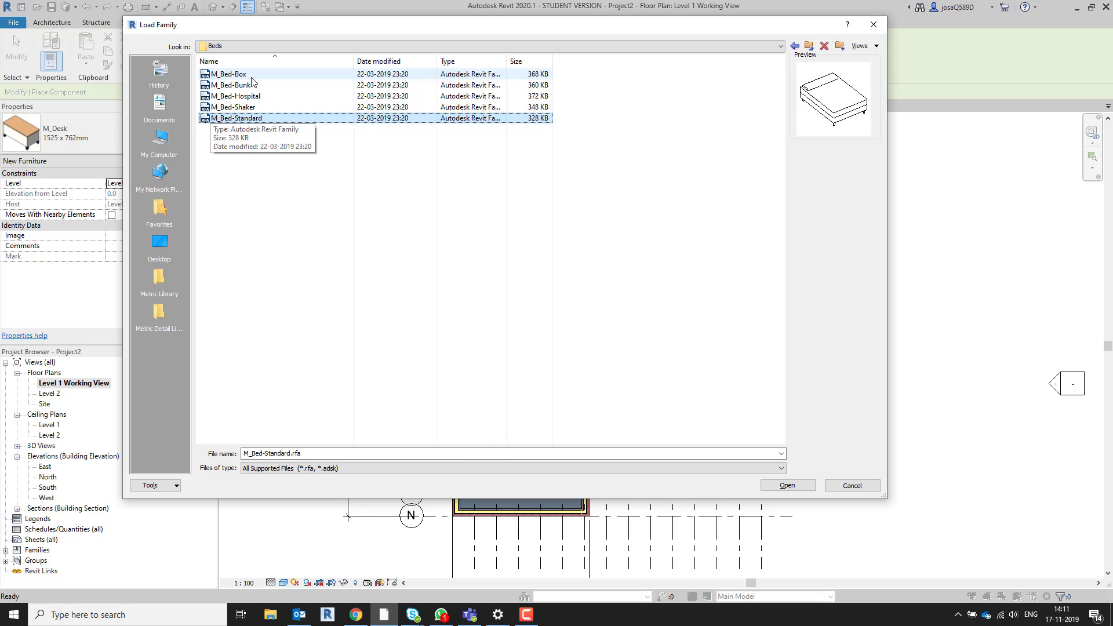
key(Up)
key(Up)
key(Up)
key(Up)
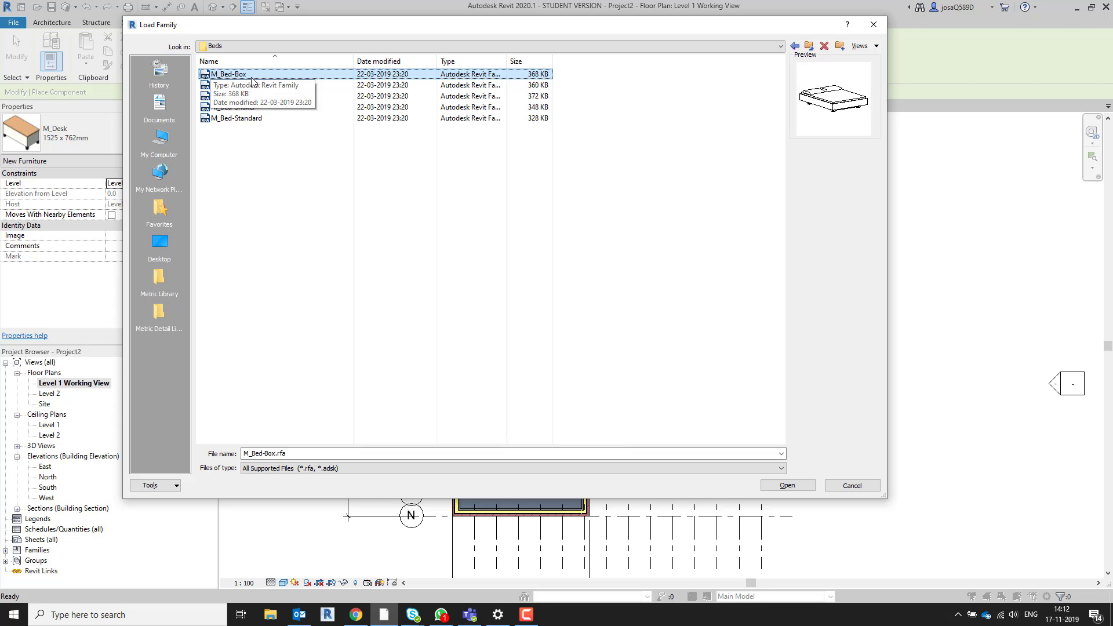
key(Return)
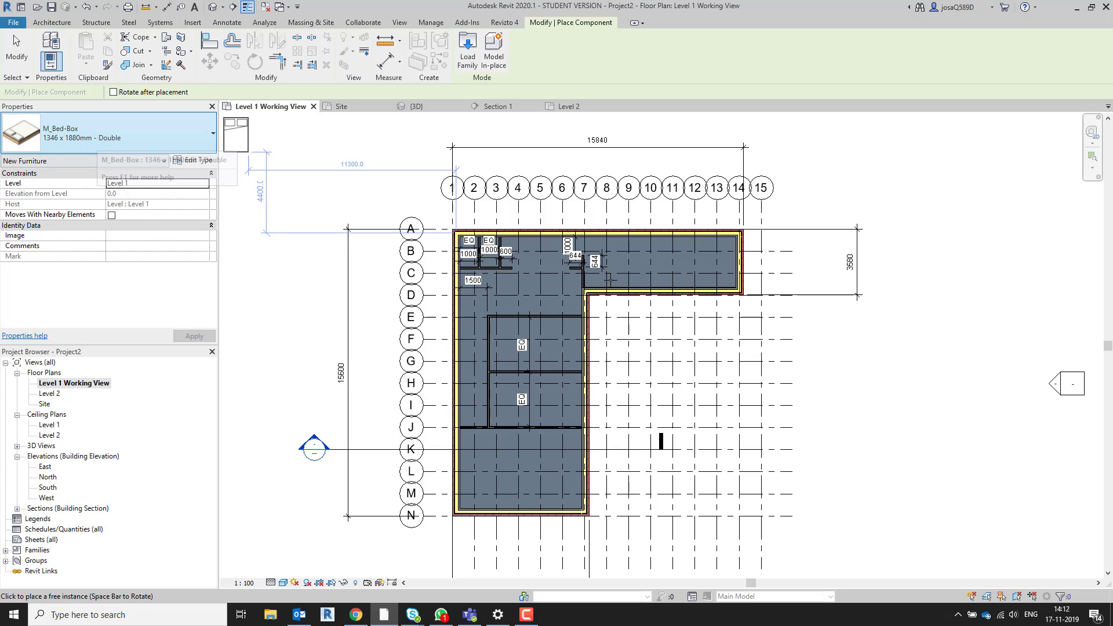
- Place the 1346 x 1880 mm double M_Bed-Box, rotated with its pillows toward the west wall, in the northwest corner of the lower EQ bedroom
scroll(514, 482, up, 4)
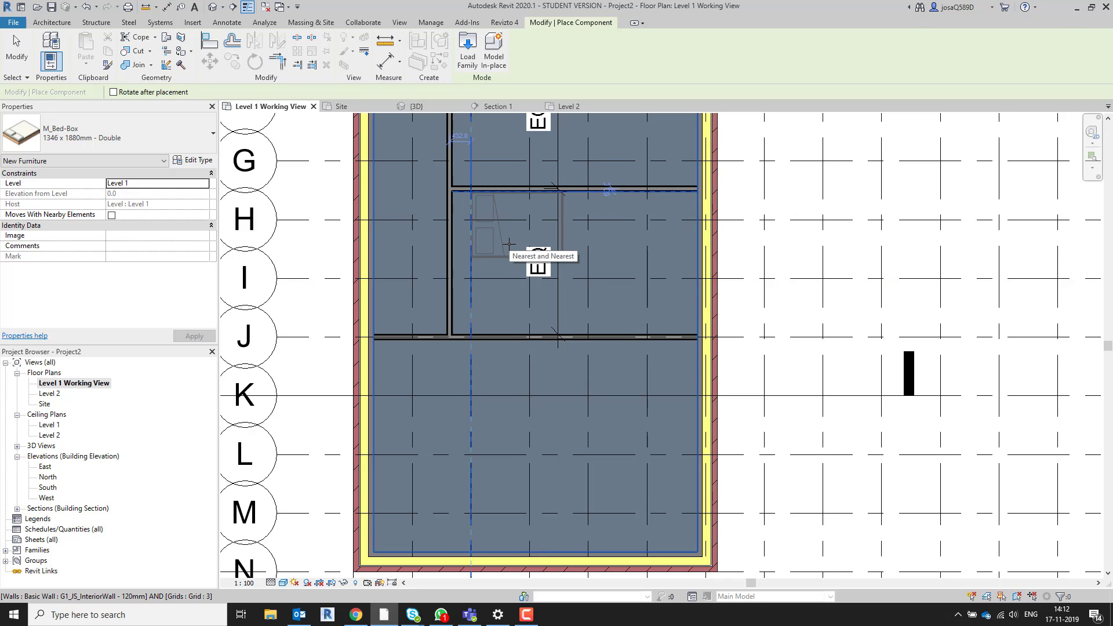
key(space)
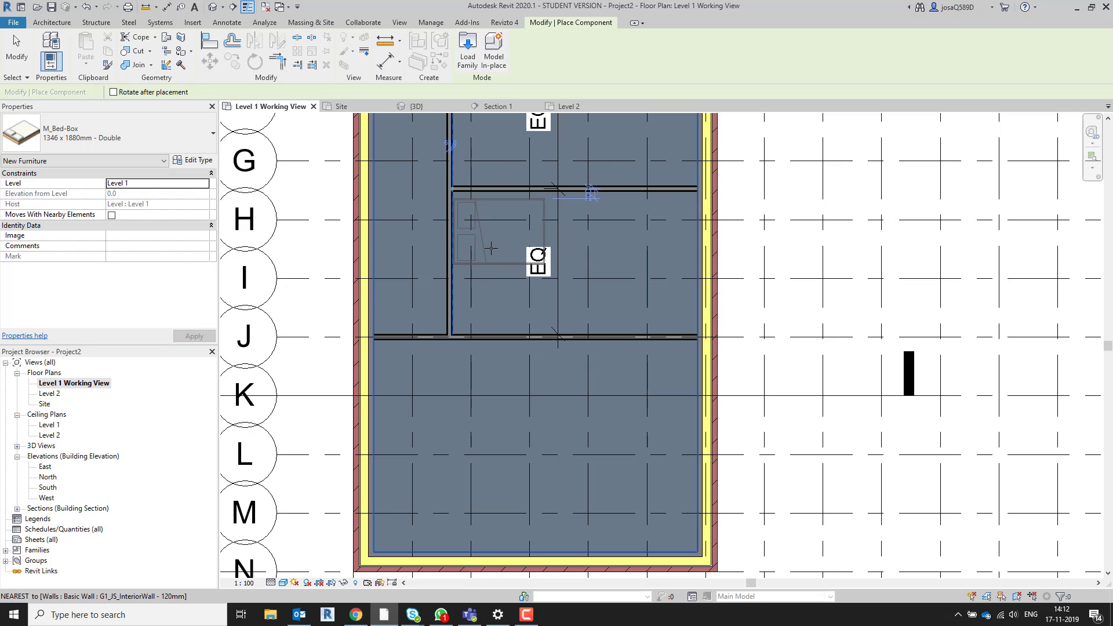
scroll(497, 248, up, 4)
middle_drag(500, 243, 541, 348)
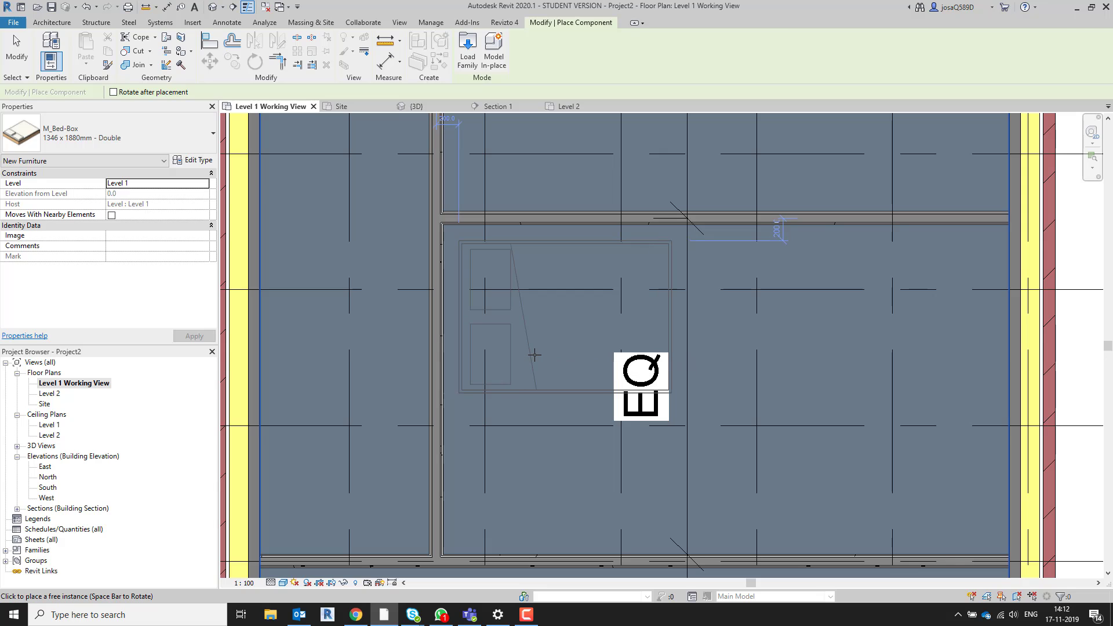
click(535, 354)
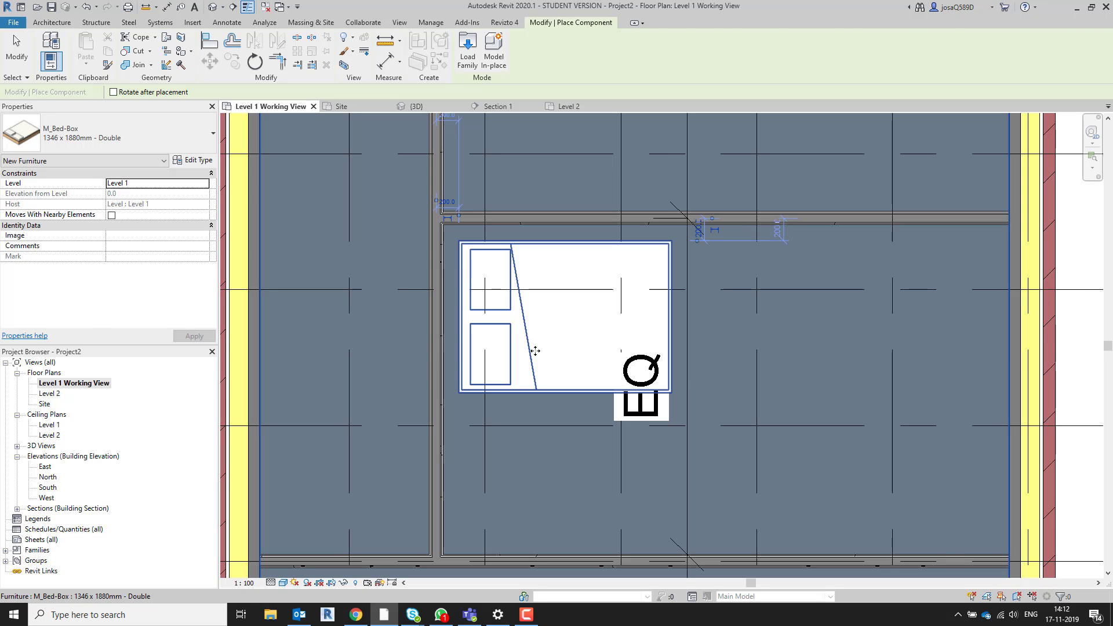
key(Escape)
- Mirror a copy of the double bed into the upper bedroom about the centreline of the wall between the two bedrooms
scroll(537, 284, down, 3)
middle_drag(509, 307, 492, 388)
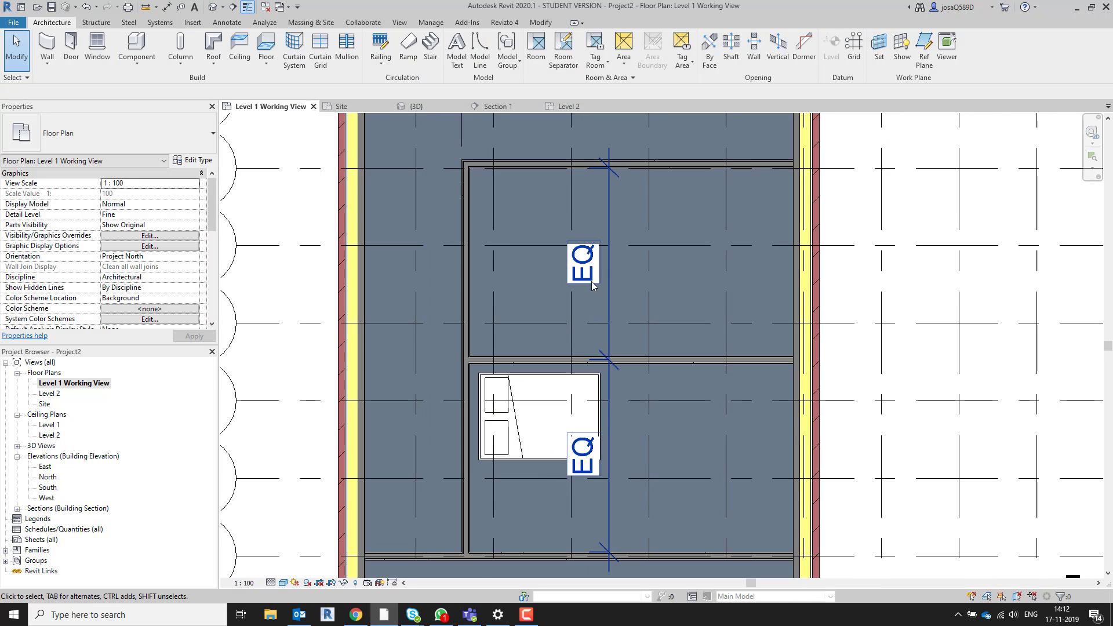
click(544, 390)
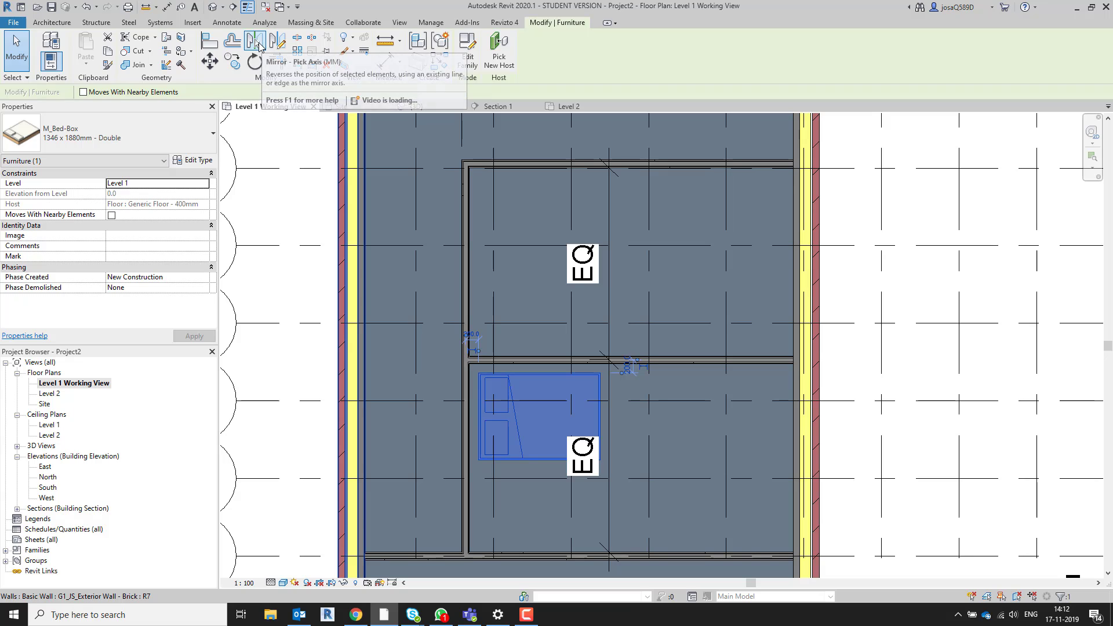
click(257, 44)
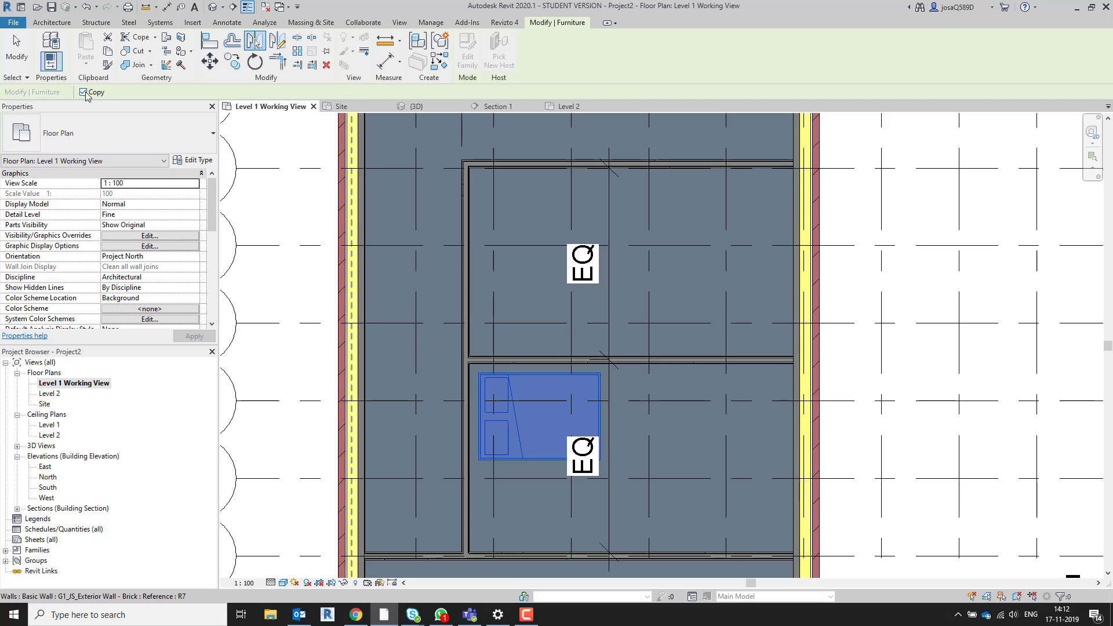
scroll(577, 367, up, 3)
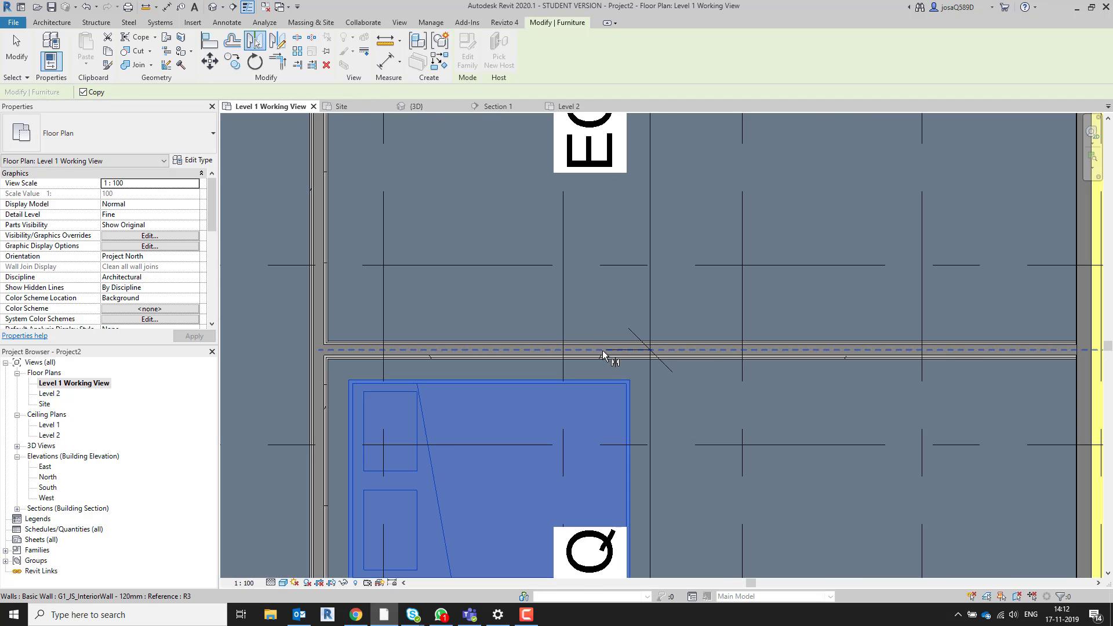
click(603, 351)
scroll(597, 351, down, 3)
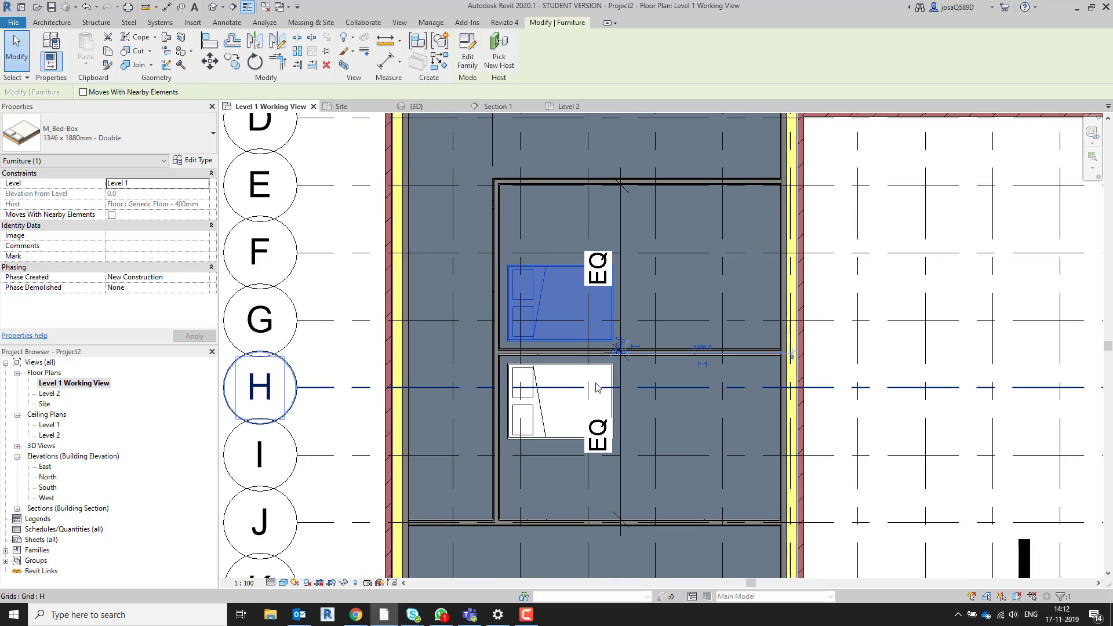
key(Escape)
scroll(597, 388, down, 3)
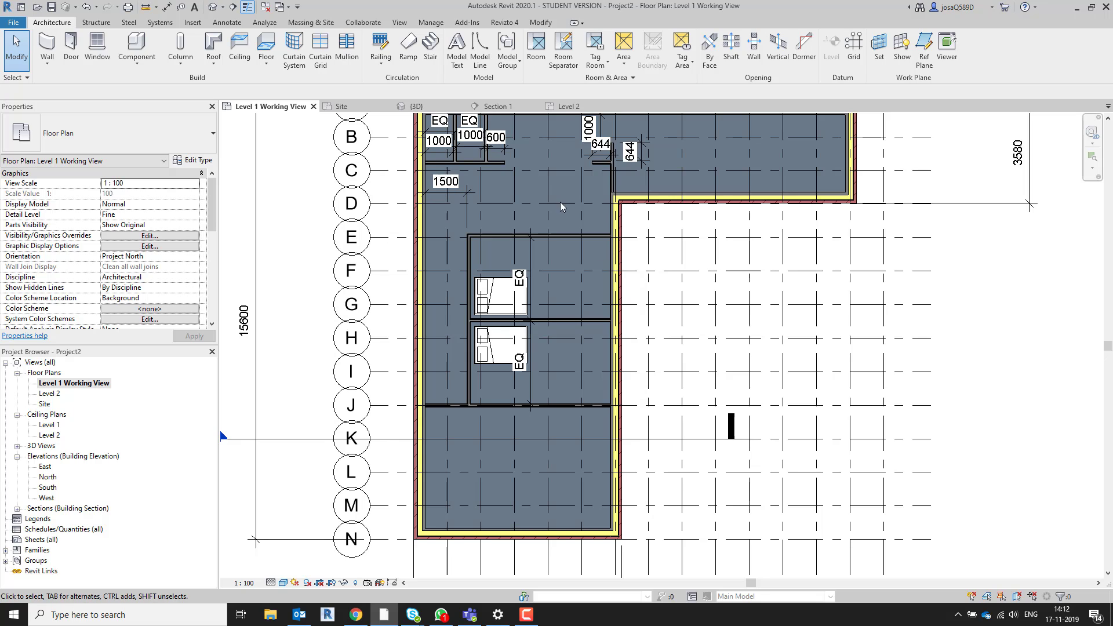
- Start loading another component family and browse up from the Beds folder through the Furniture folder
click(136, 43)
click(468, 51)
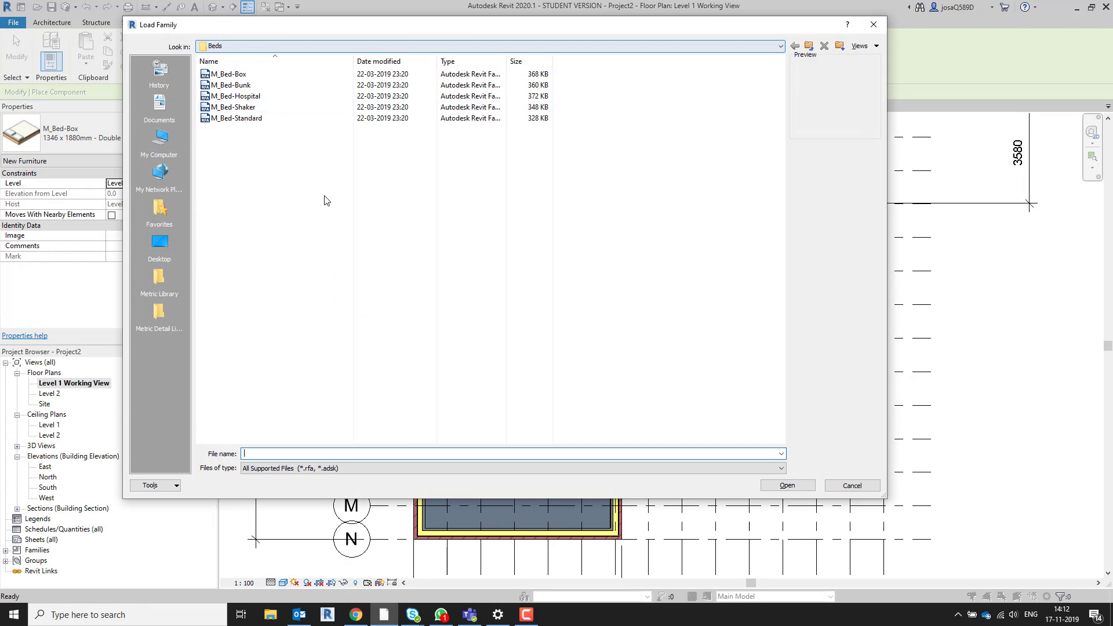
click(809, 46)
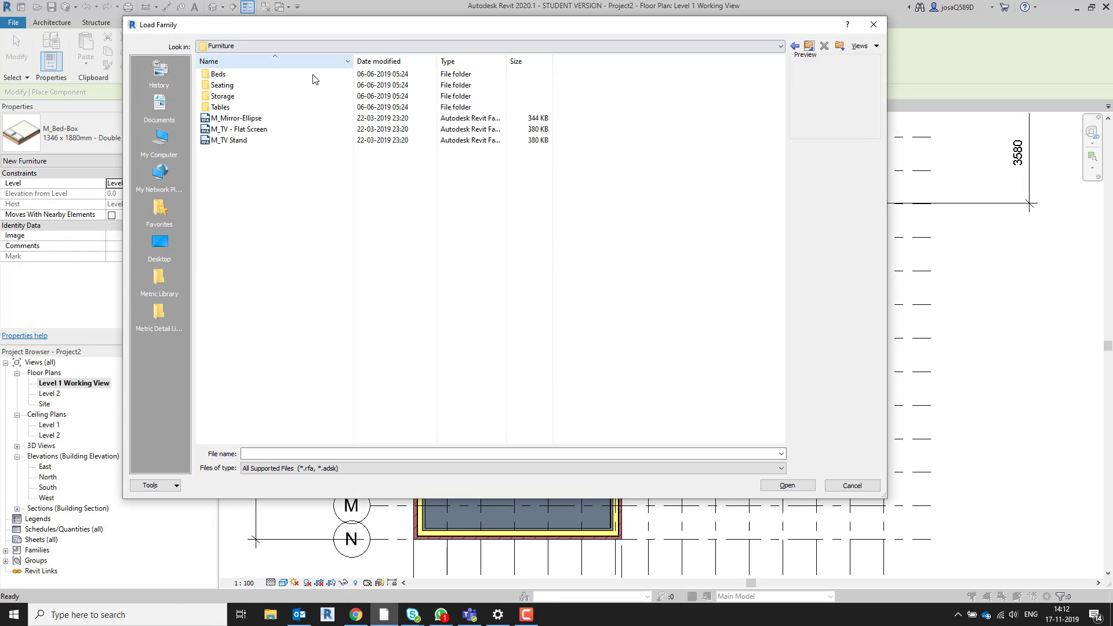
click(809, 46)
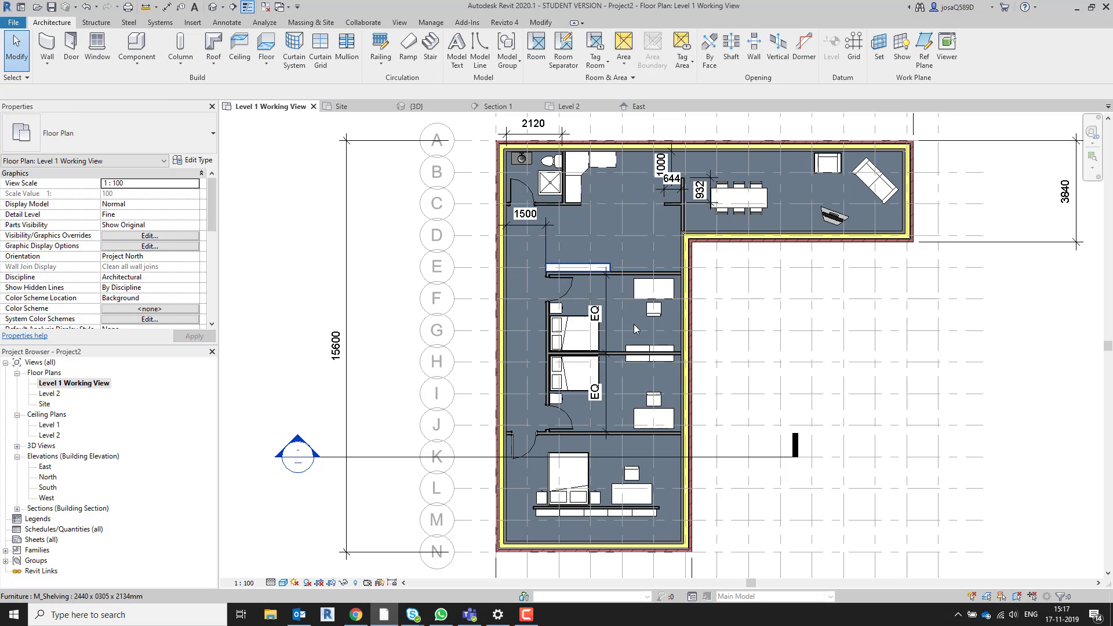
- Examine the furnished Level 1 plan from the bedrooms up to the living wing and its south exterior wall
scroll(651, 264, up, 3)
middle_drag(562, 512, 579, 361)
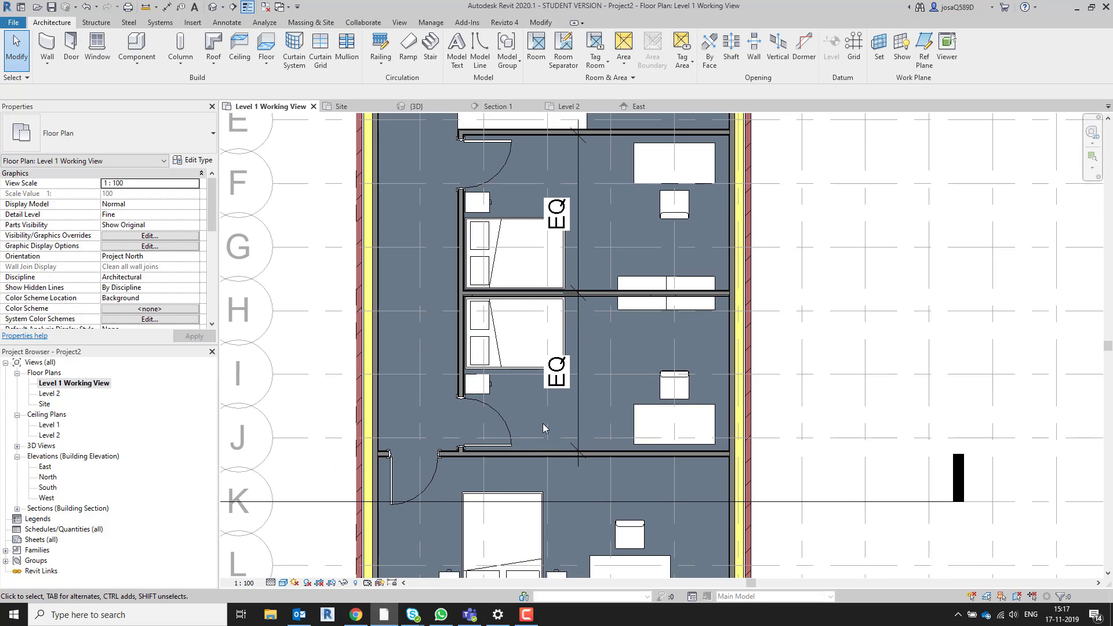
middle_drag(543, 482, 573, 285)
scroll(606, 416, down, 2)
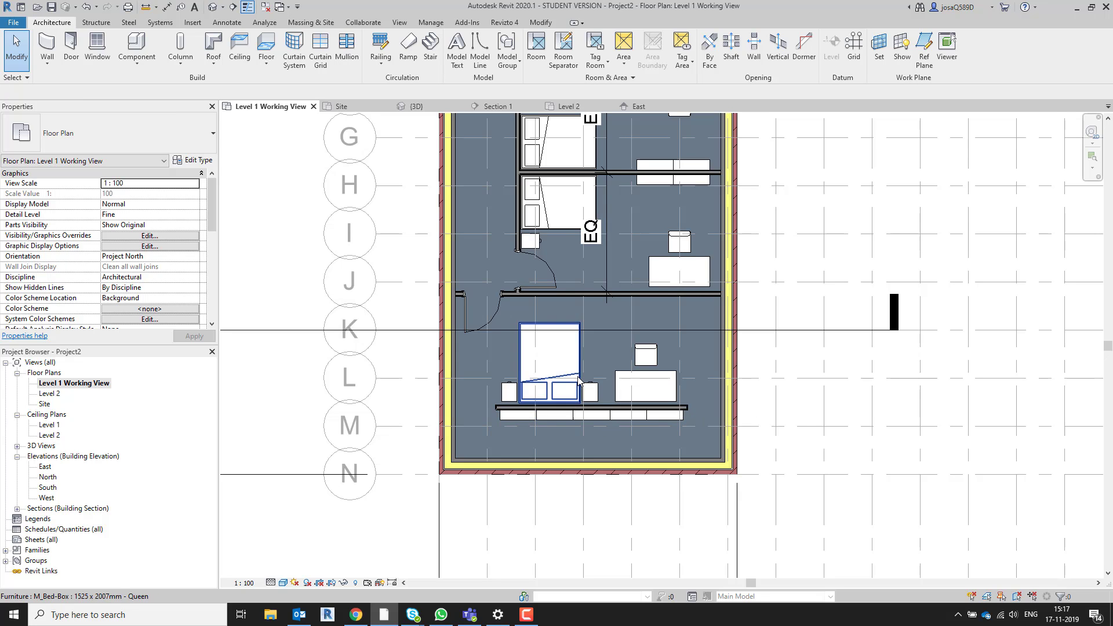
middle_drag(569, 360, 567, 413)
middle_drag(633, 300, 626, 363)
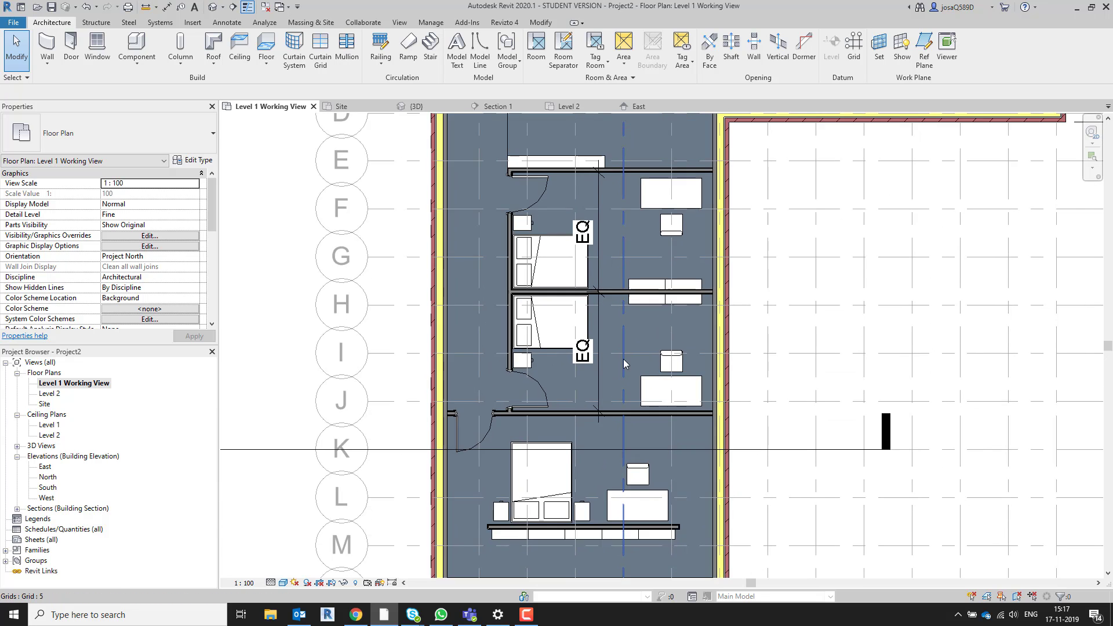
scroll(626, 364, down, 1)
middle_drag(636, 231, 600, 430)
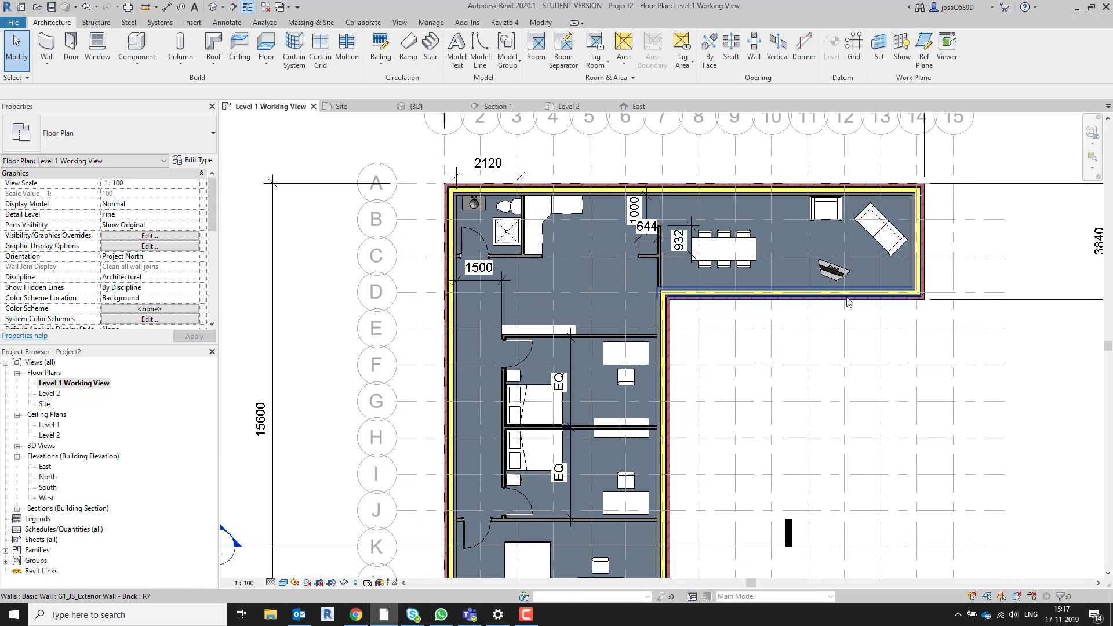
middle_drag(867, 308, 720, 315)
click(740, 303)
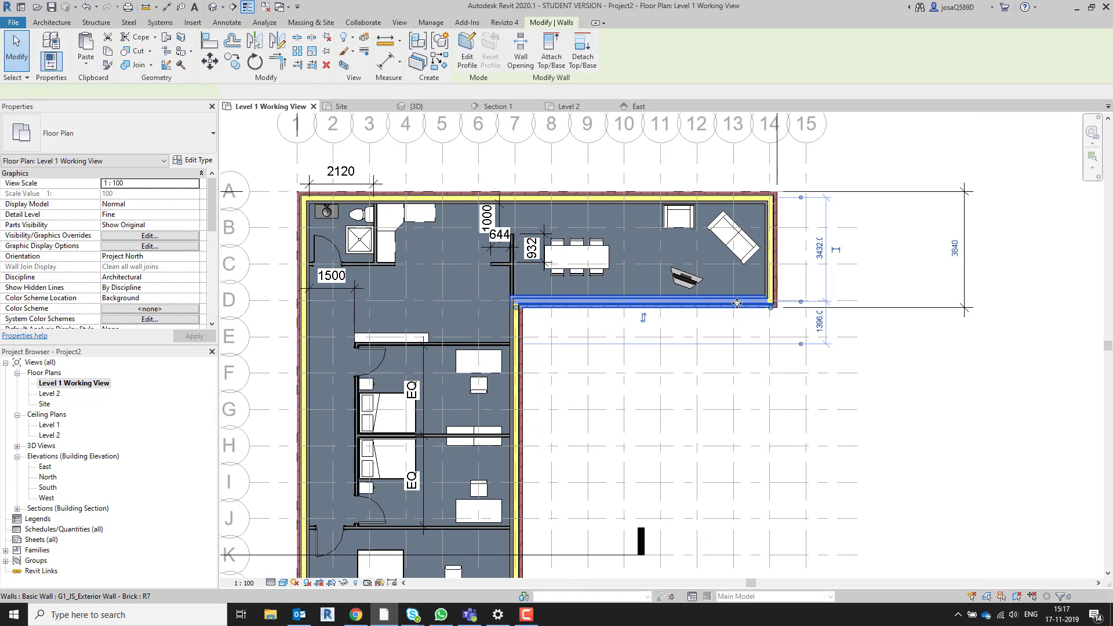
key(Escape)
- Turn on the Reference Planes annotation category in the Level 1 Working View's visibility overrides and inspect them near the living wing's south wall
key(v)
key(g)
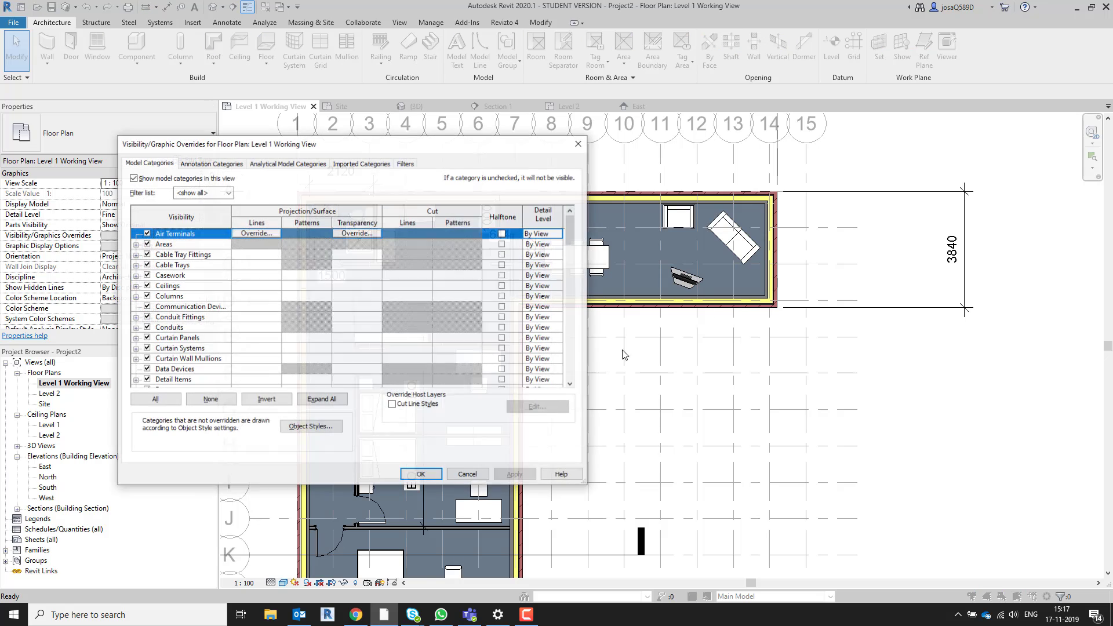
click(211, 163)
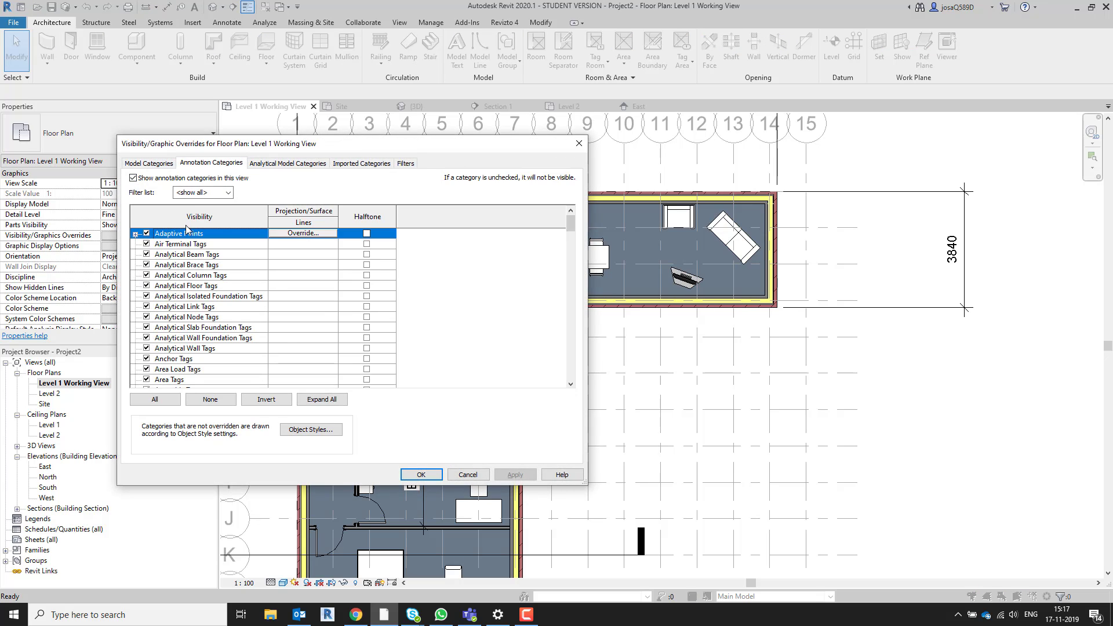
click(185, 329)
key(r)
scroll(185, 334, down, 3)
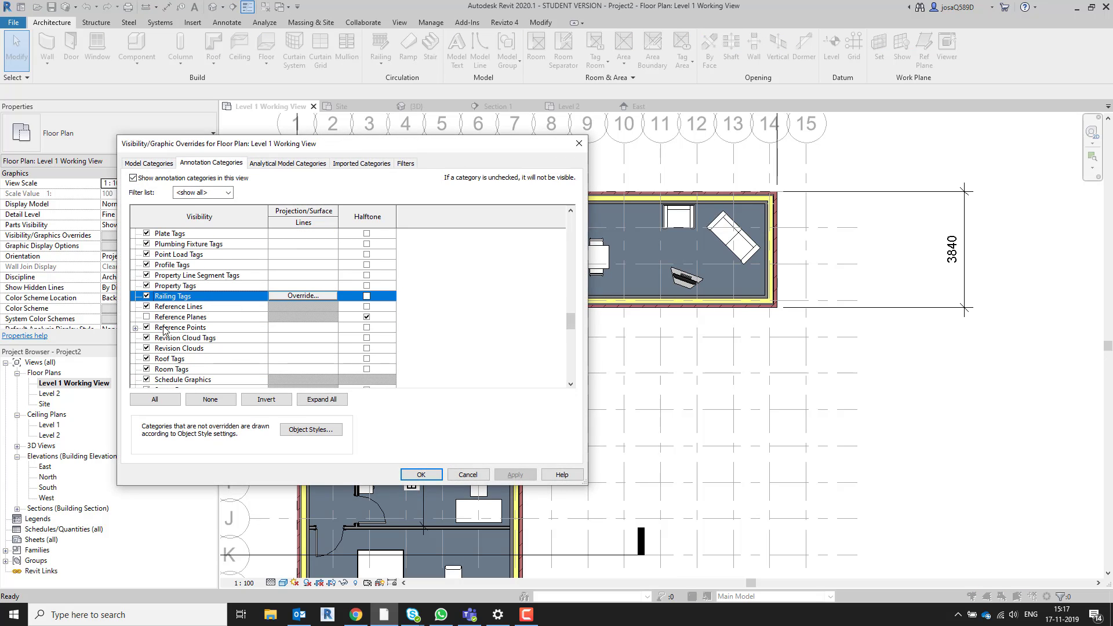
click(146, 317)
click(515, 474)
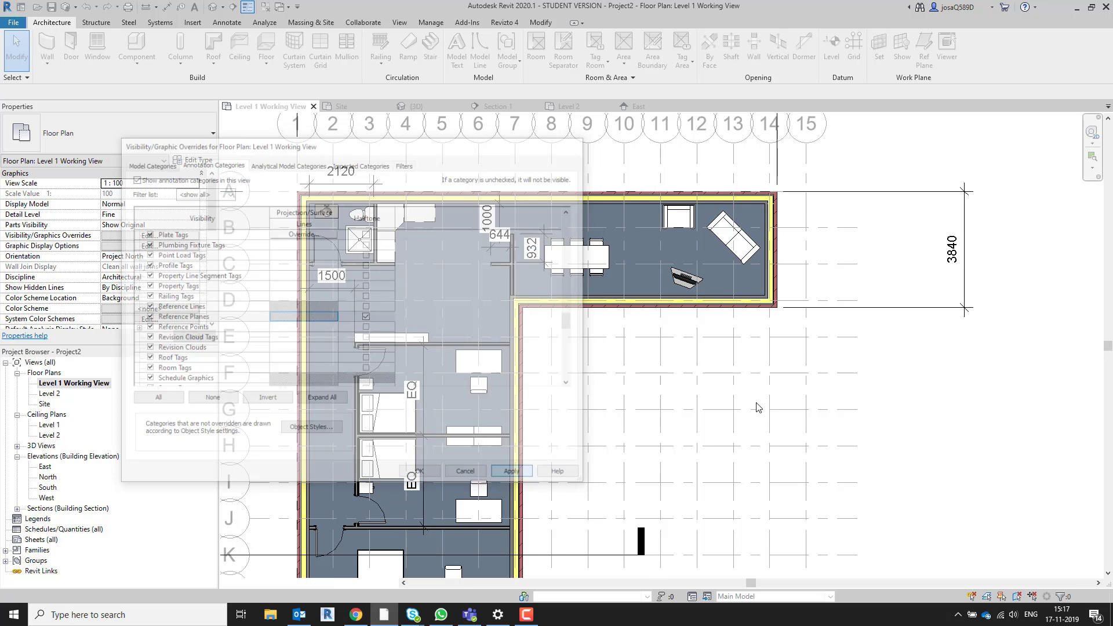
scroll(661, 301, up, 5)
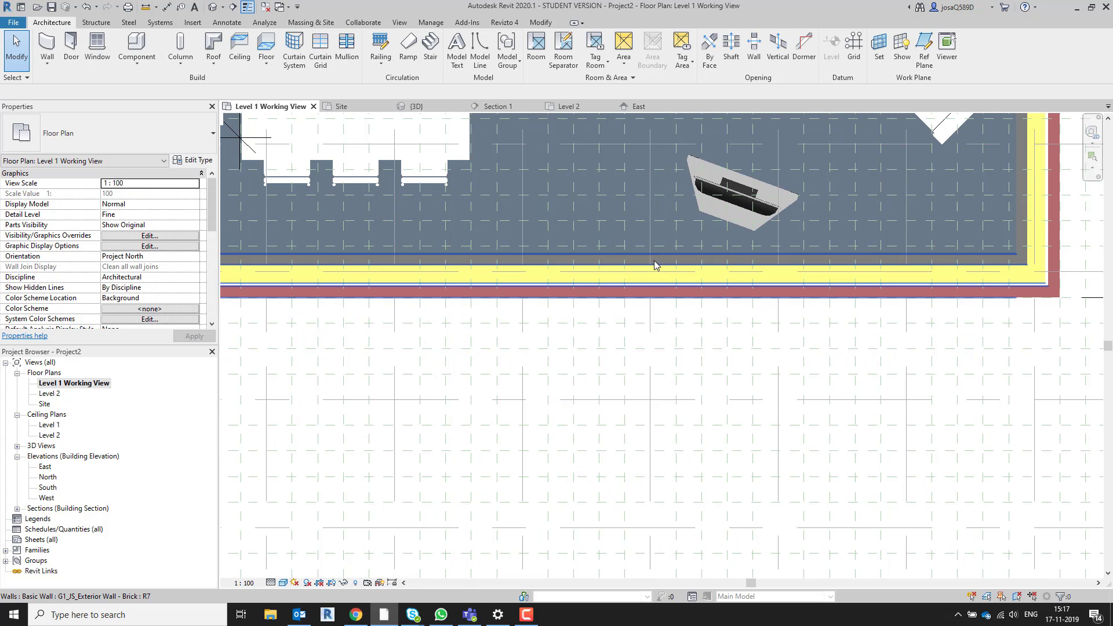
scroll(832, 304, down, 5)
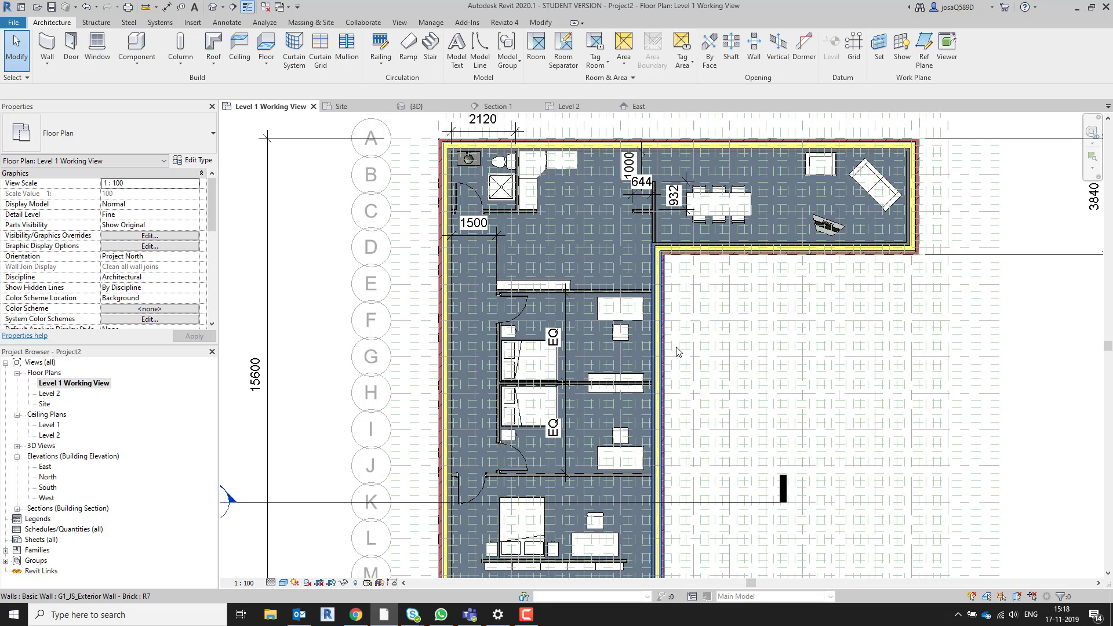
- Hide the whole reference plane category in the Level 1 Working View
right_click(748, 340)
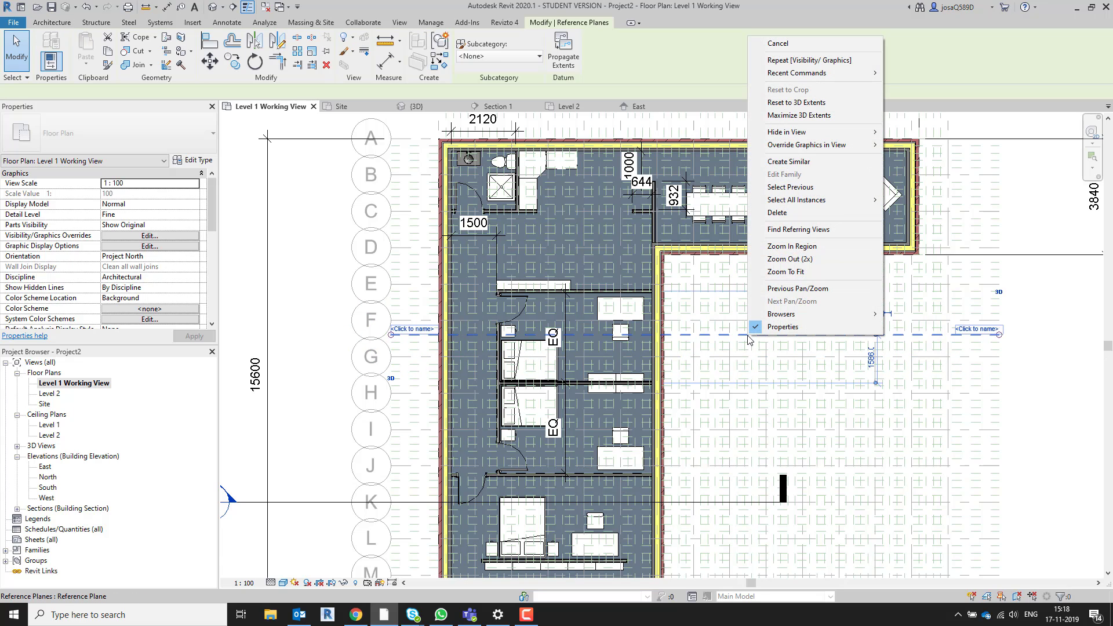
mouse_move(827, 133)
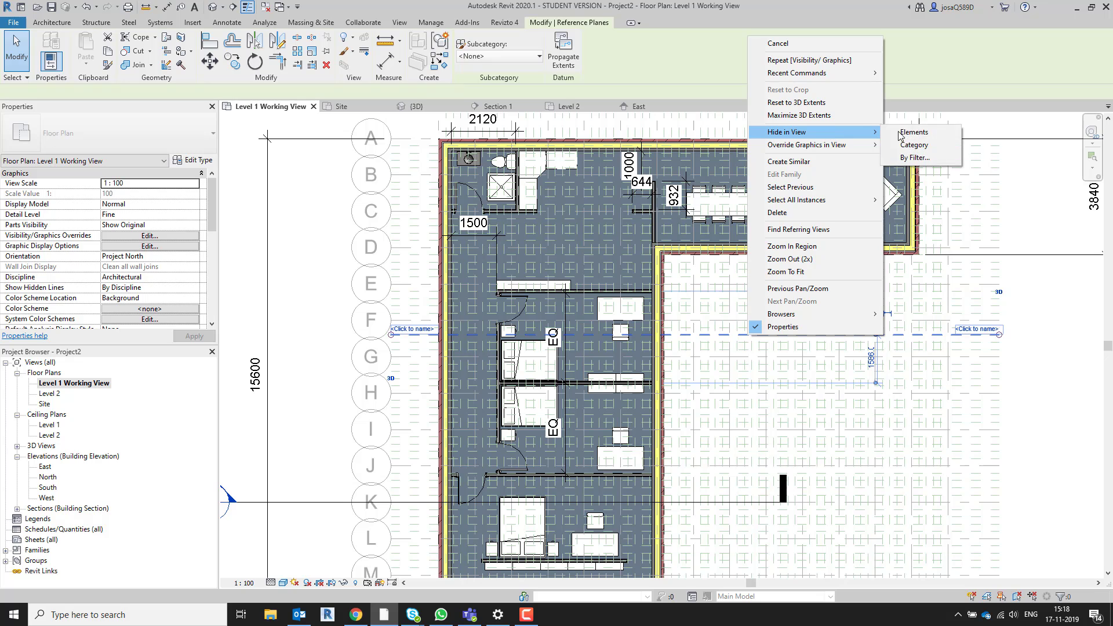
click(907, 146)
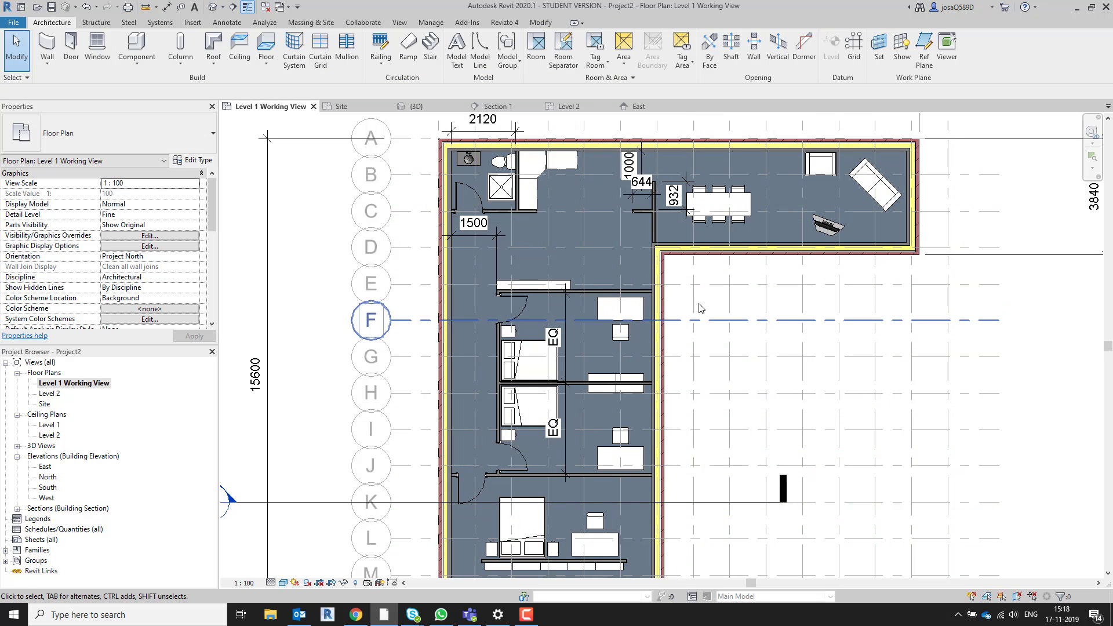
- Review the furnished Level 1 plan and switch to the browser's project brief showing the Courtyard BATCM house plan
middle_drag(707, 330, 670, 295)
scroll(697, 410, down, 1)
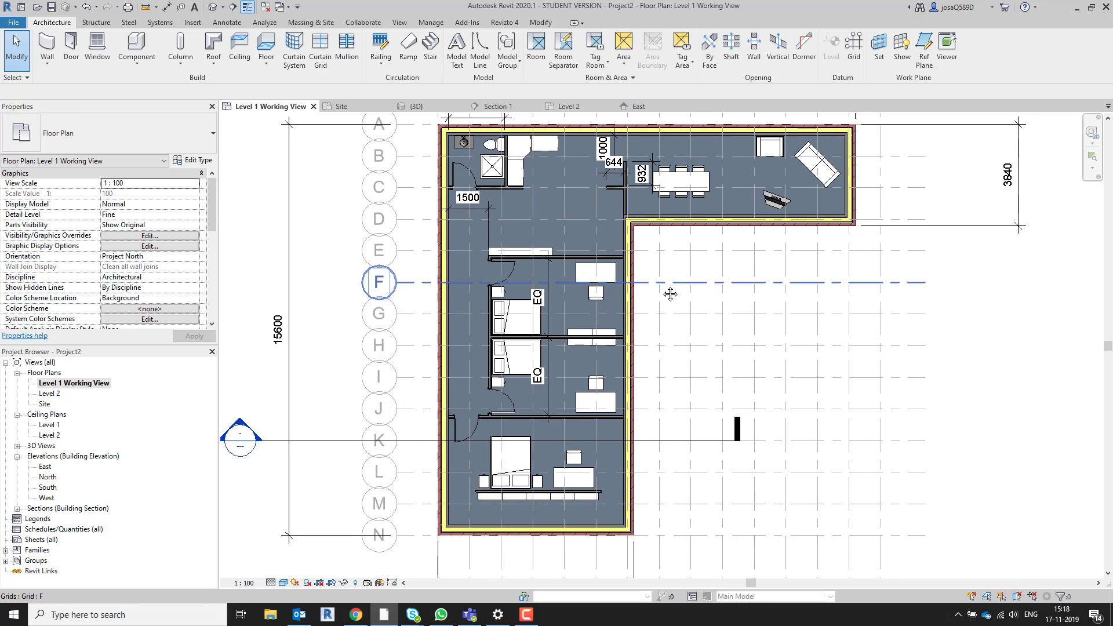
key(alt+Tab)
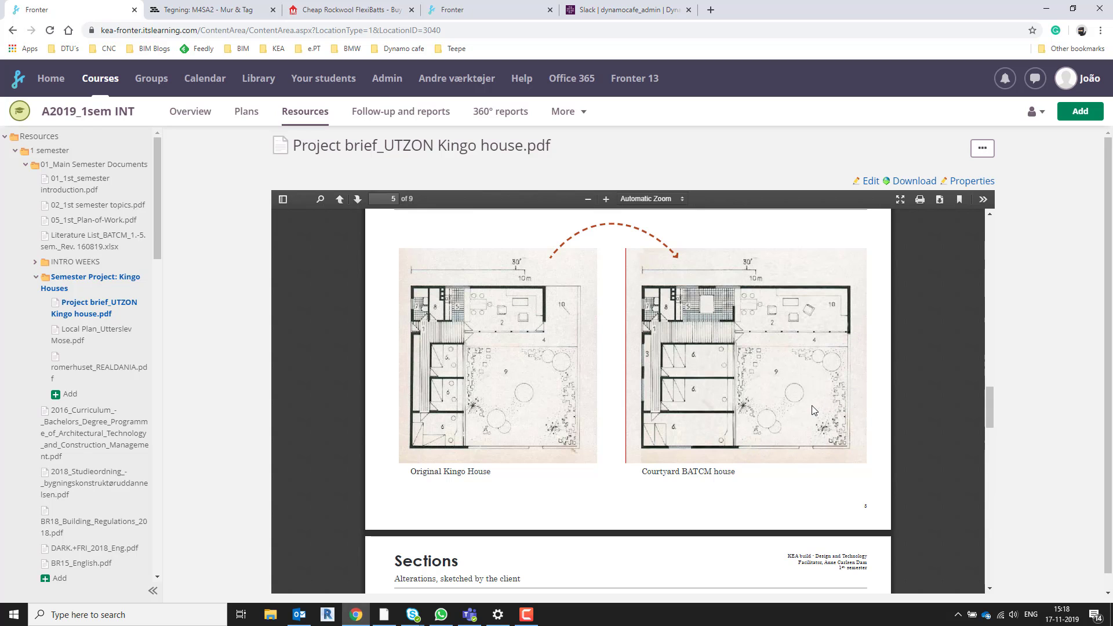
- Return to Revit, set the new wall type to G1_JS_Exterior Wal Gardenl - Brick and check its layer assembly
key(alt+Tab)
middle_drag(616, 352, 549, 241)
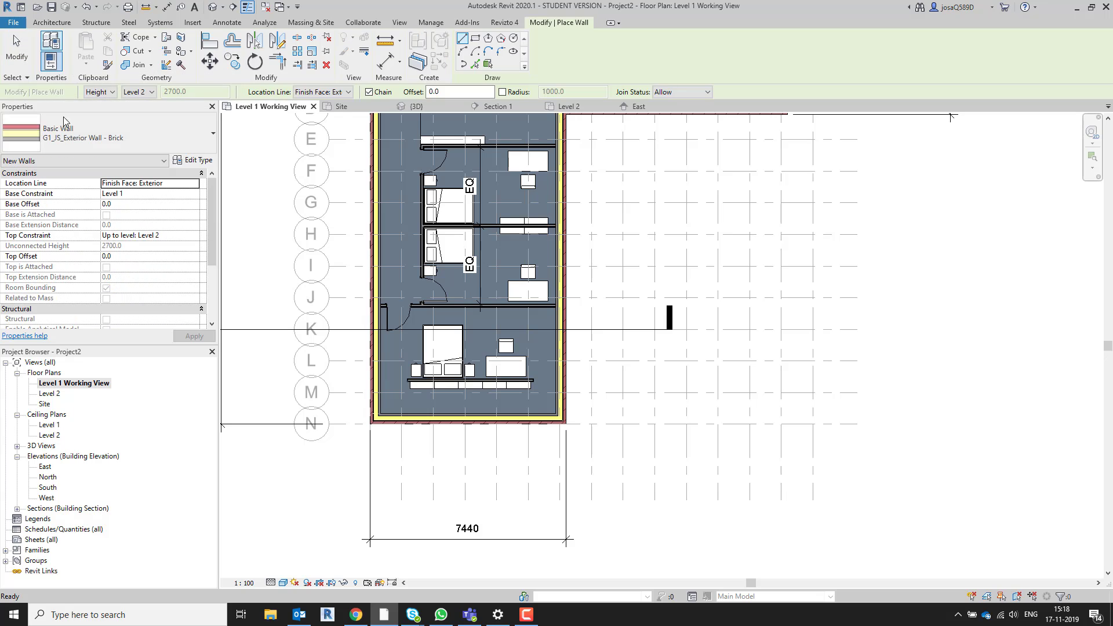
click(162, 136)
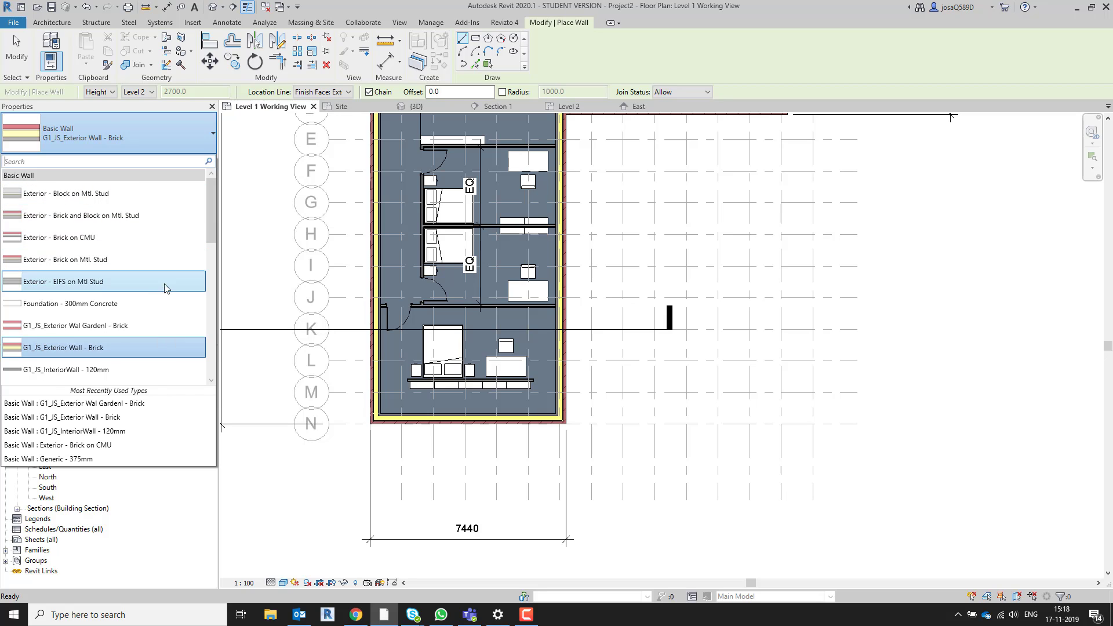
click(156, 328)
click(198, 161)
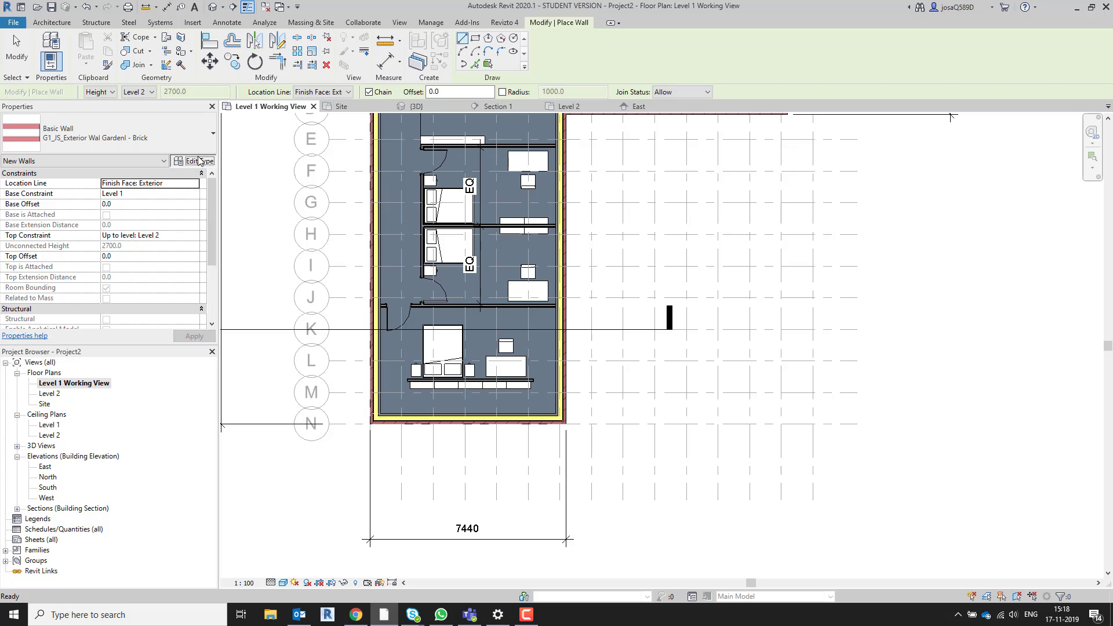
click(600, 191)
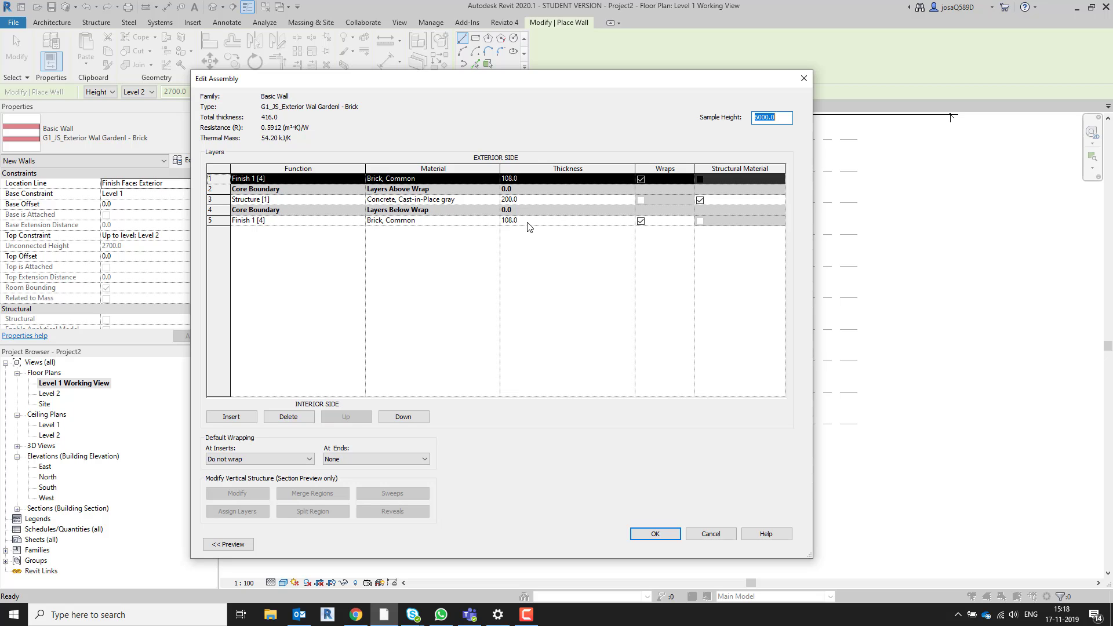
click(655, 532)
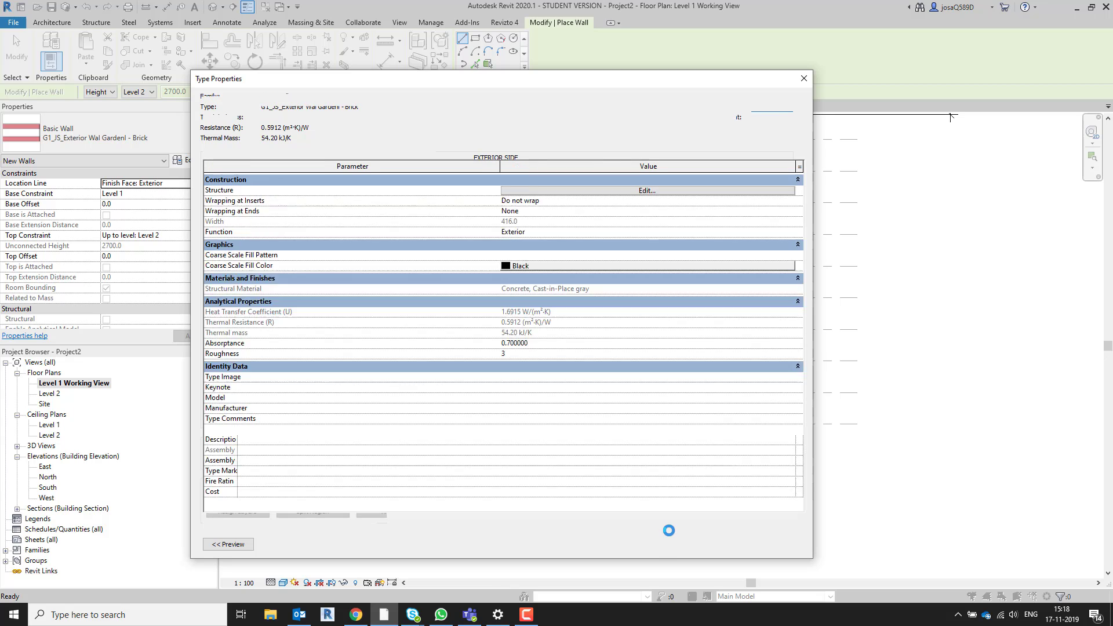
click(668, 544)
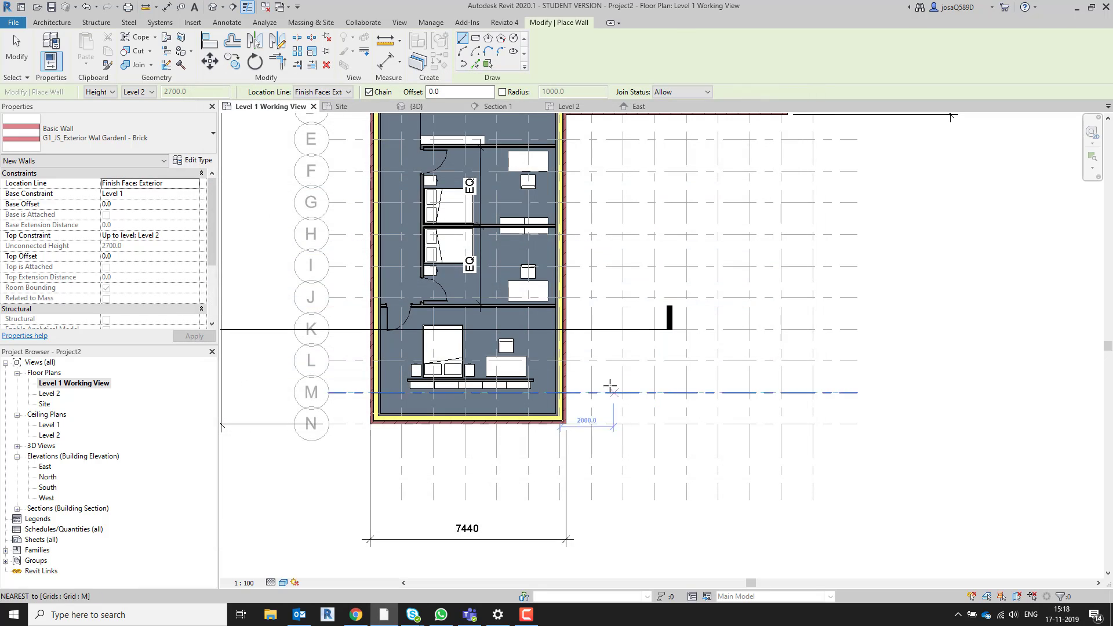
- Draw garden walls from the bedroom wing's southeast corner, 8400 mm east along grid N and 11760 mm north to the living wing
click(566, 424)
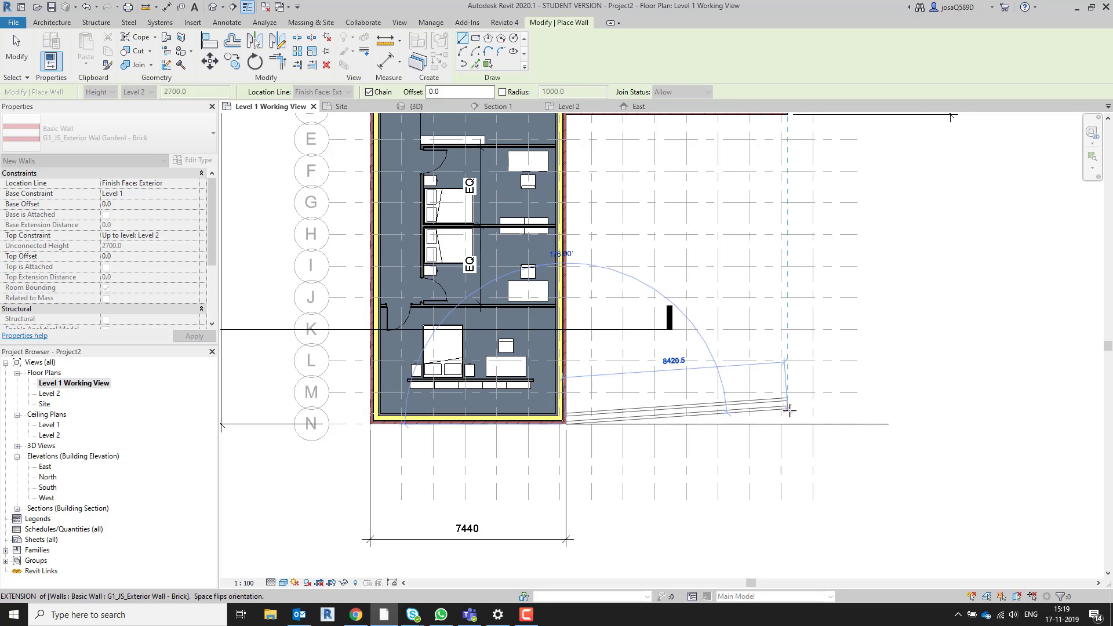
scroll(753, 429, down, 3)
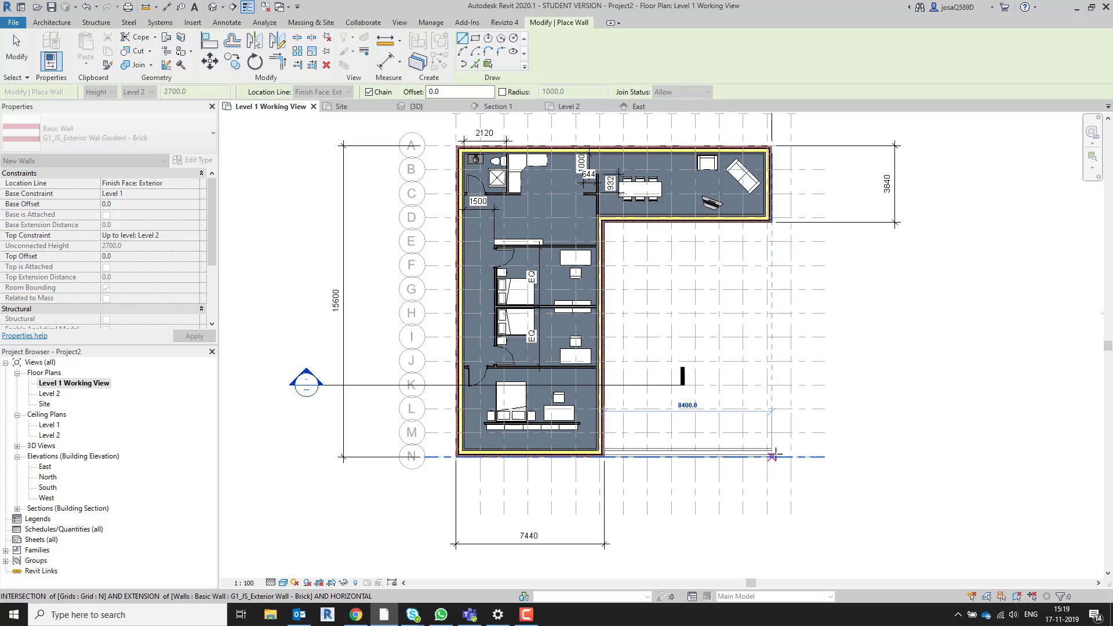
click(777, 423)
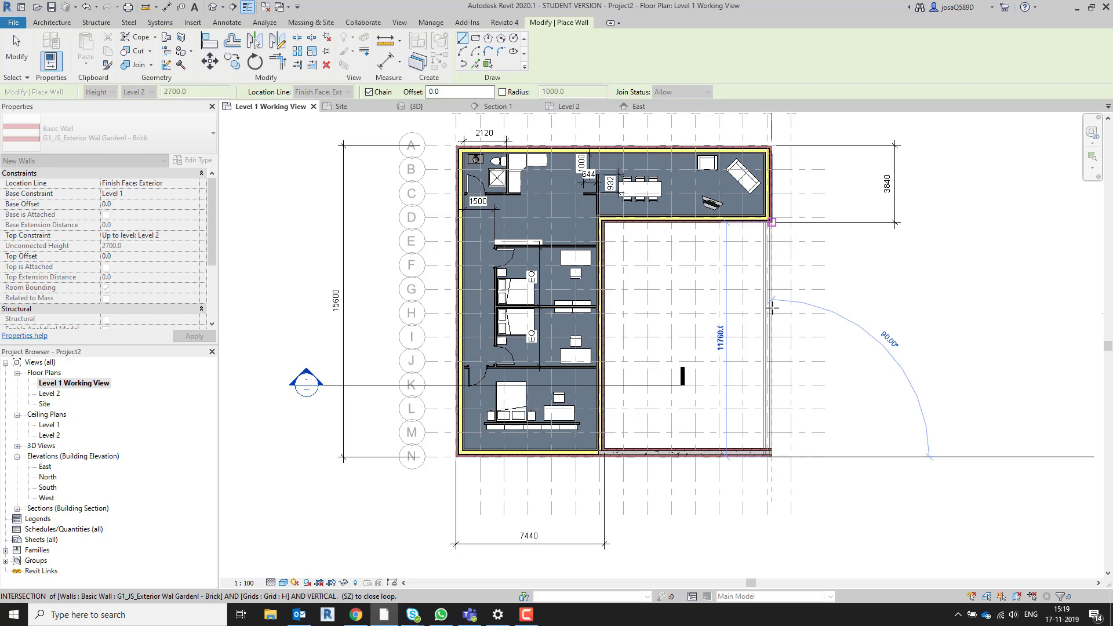
click(771, 222)
key(Escape)
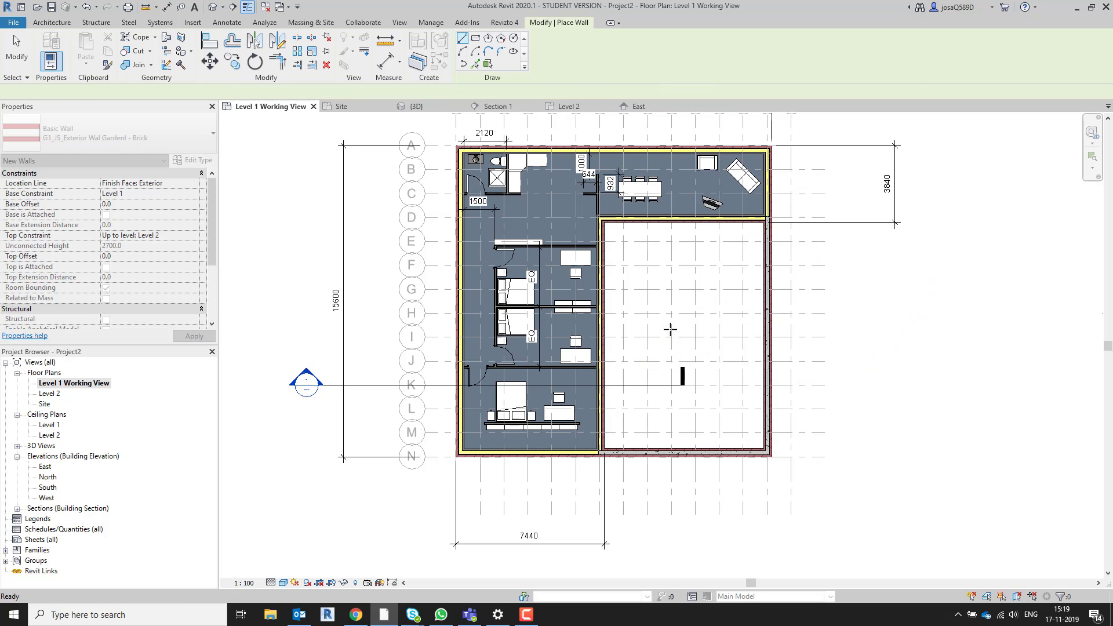
key(Escape)
- Cycle through the wall join configurations where the garden wall meets the bedroom wing's southeast corner and settle on Miter
scroll(600, 458, up, 6)
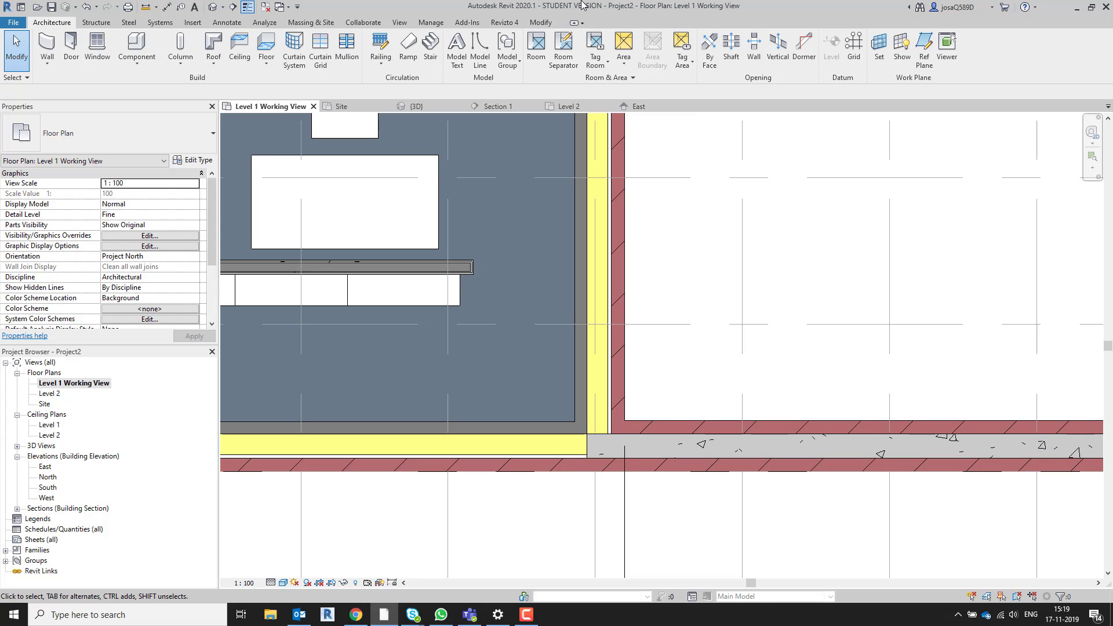
click(539, 27)
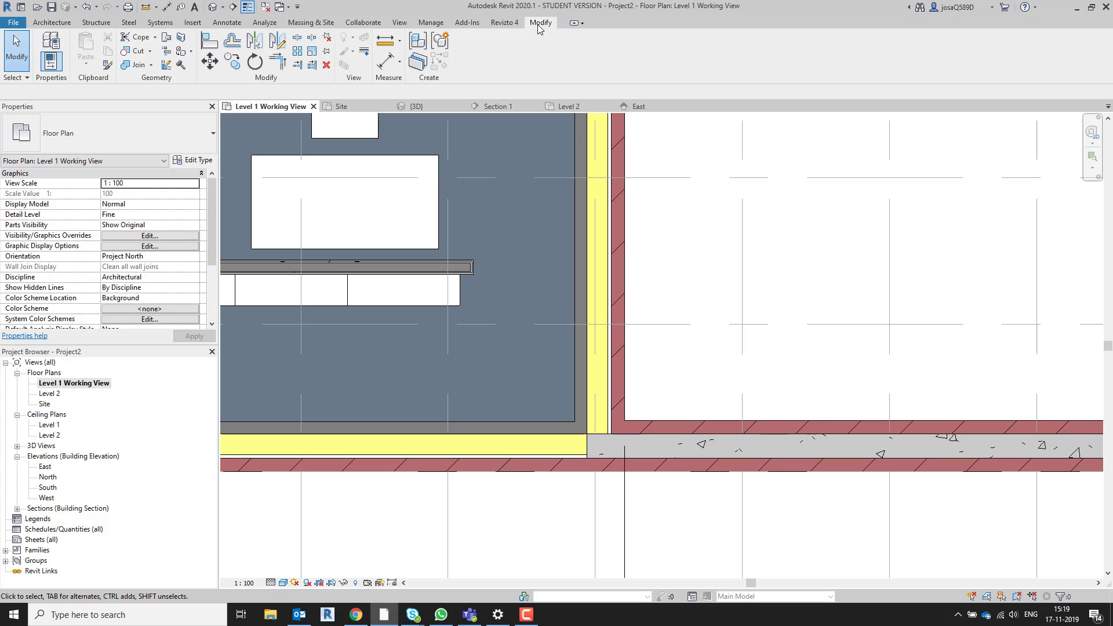
click(166, 65)
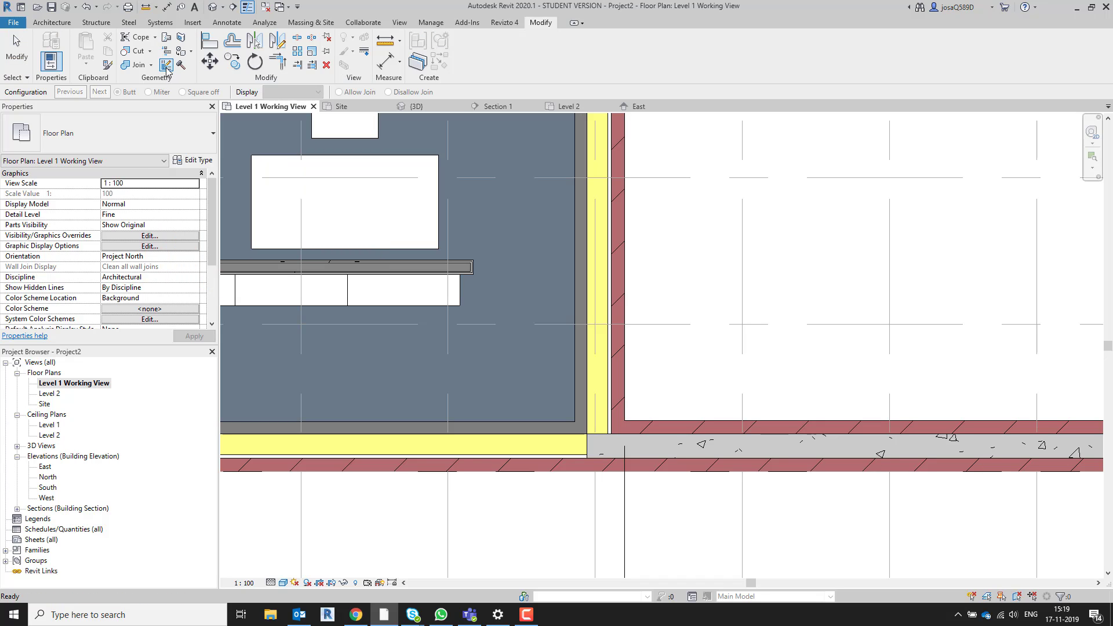
click(613, 439)
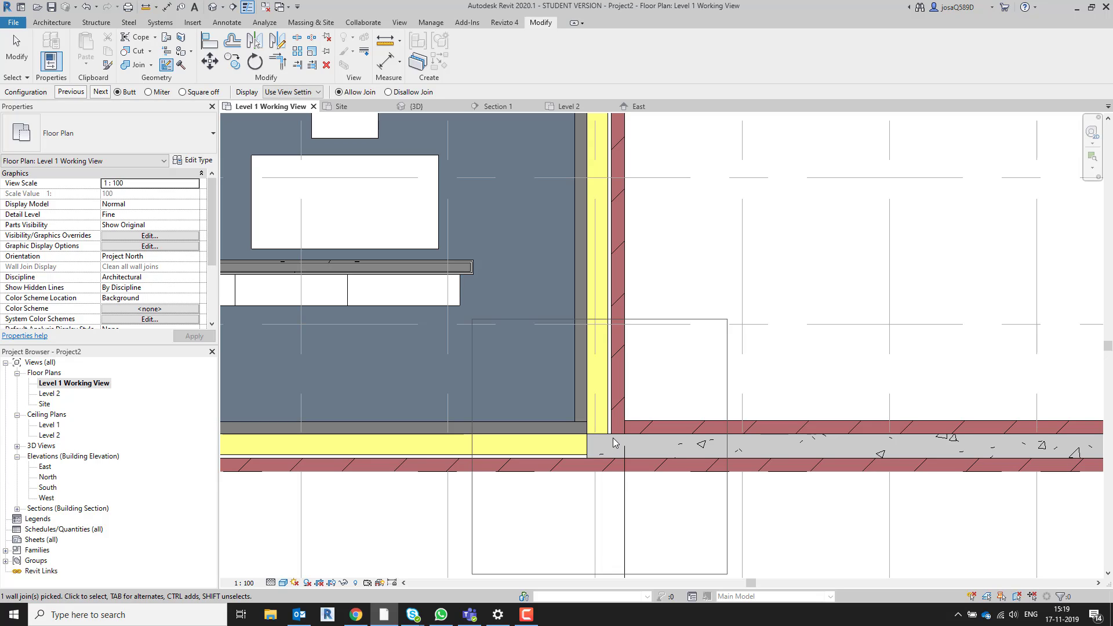
click(103, 92)
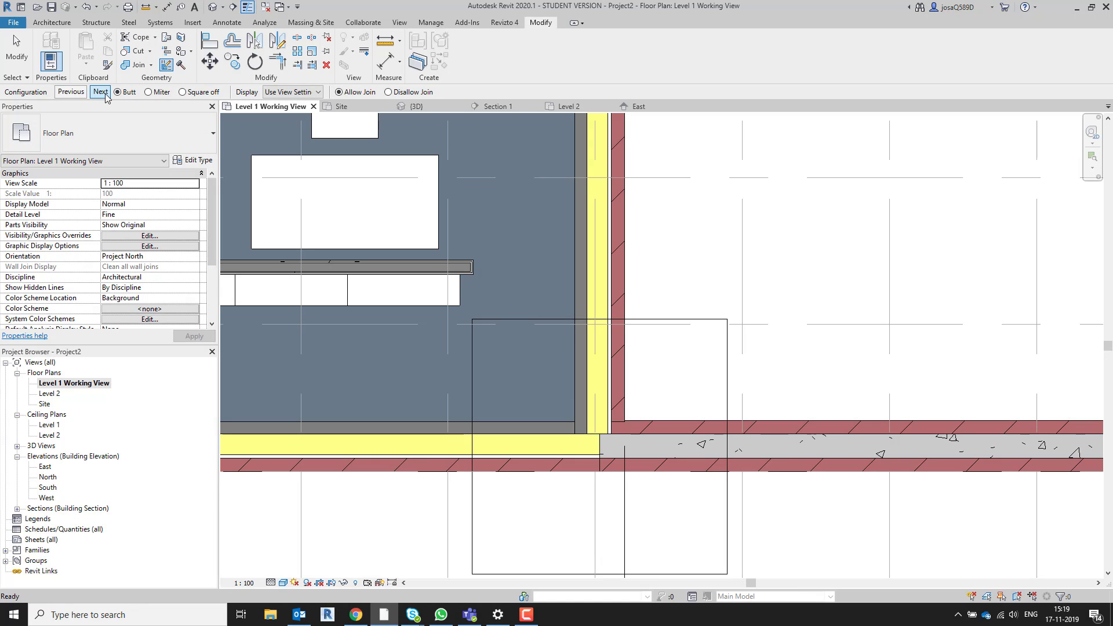
click(105, 94)
click(105, 94)
click(105, 93)
click(105, 94)
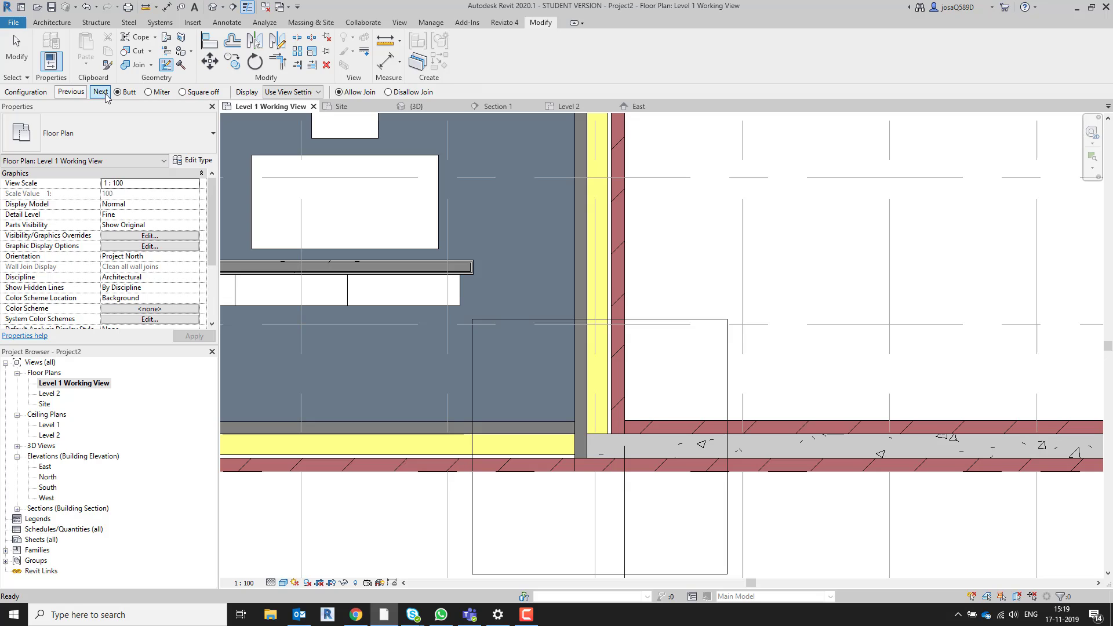
click(105, 94)
click(105, 94)
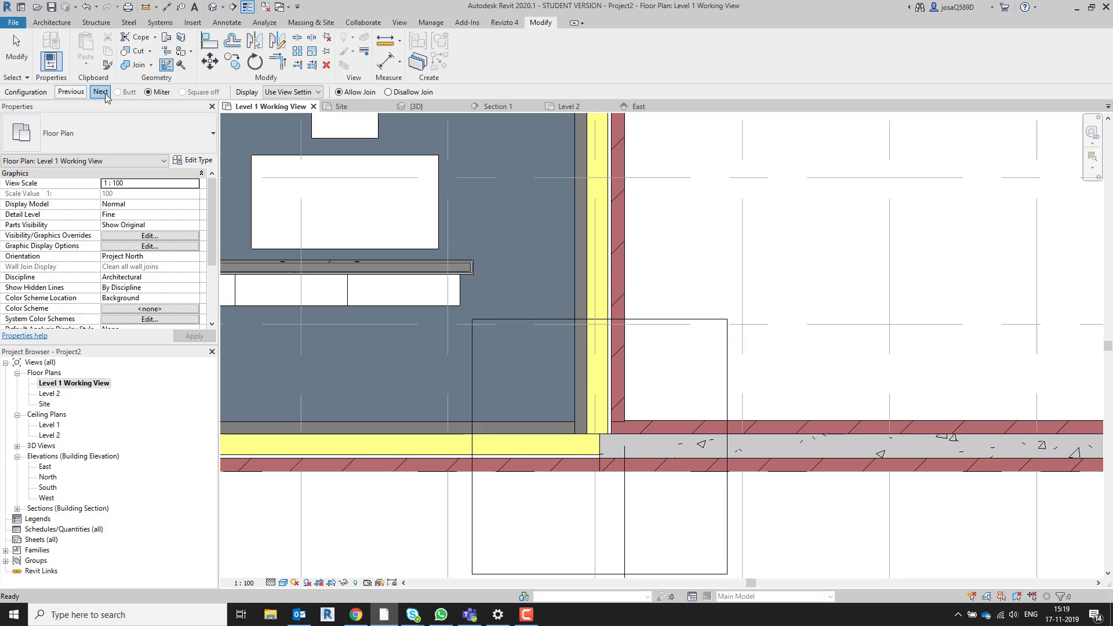
click(105, 94)
click(105, 94)
click(105, 94)
click(105, 94)
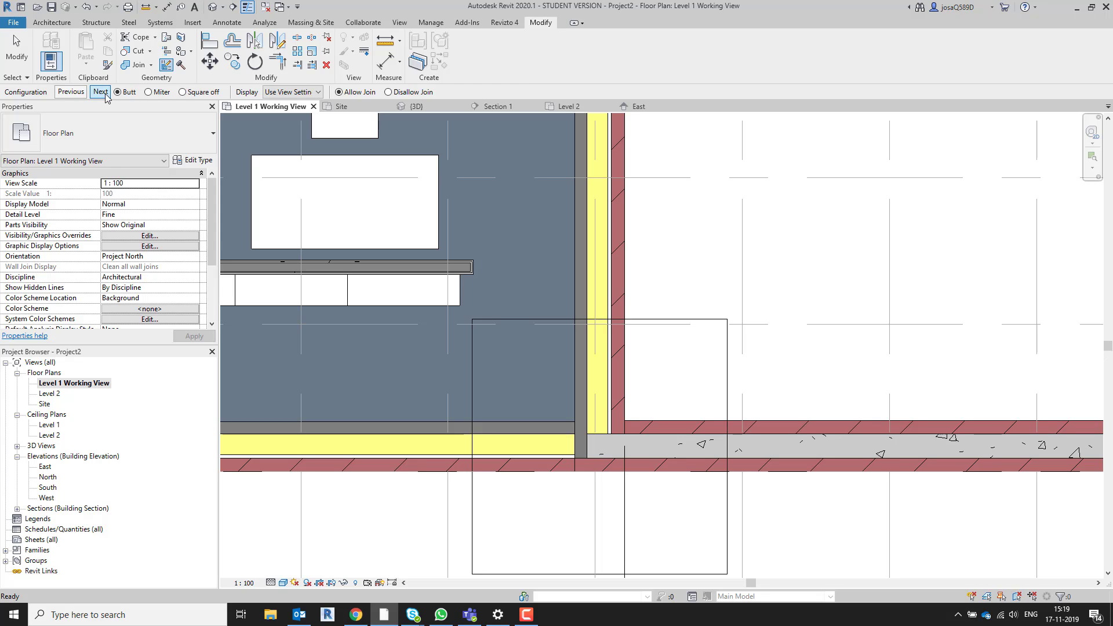
click(105, 94)
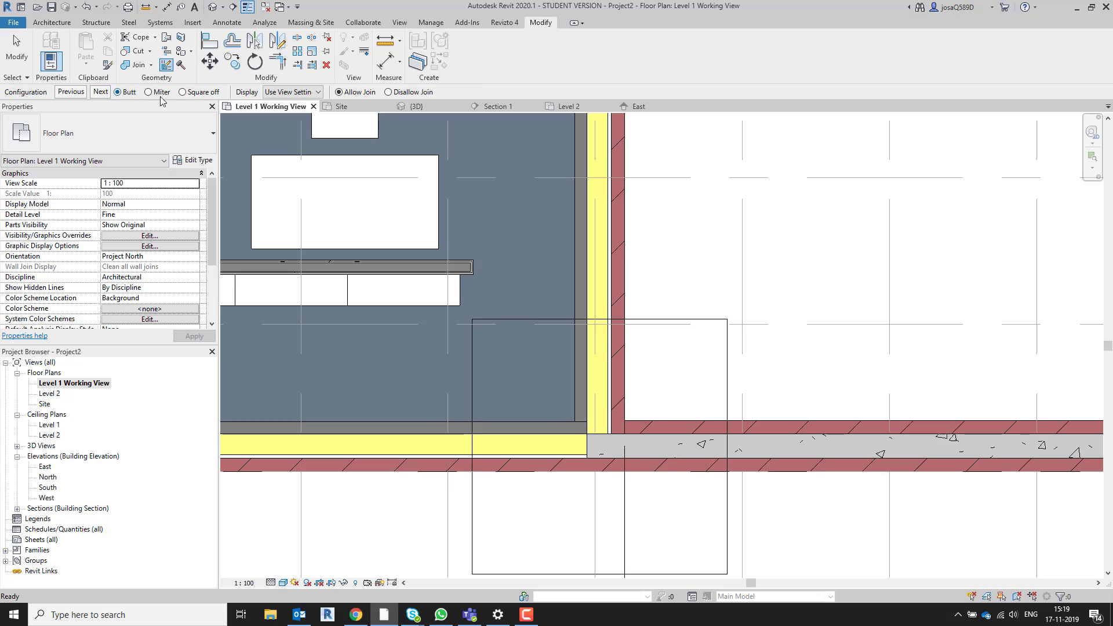
click(107, 93)
click(107, 92)
click(107, 92)
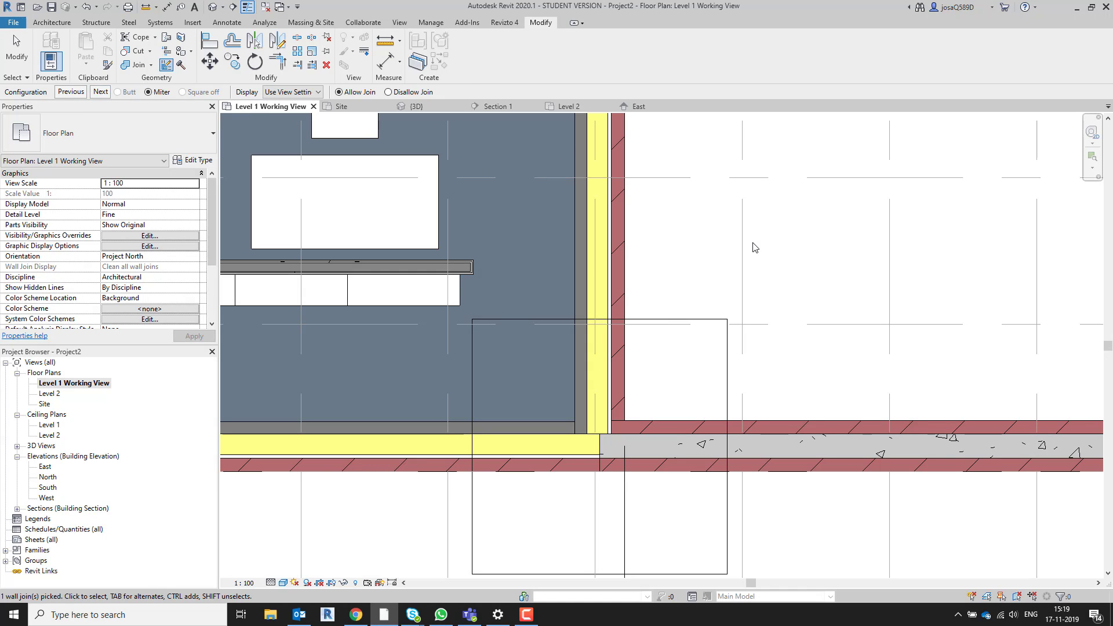
click(820, 272)
- Change the wall join configuration where the east garden wall meets the living wing's southeast corner
scroll(819, 272, down, 3)
middle_drag(927, 168, 527, 379)
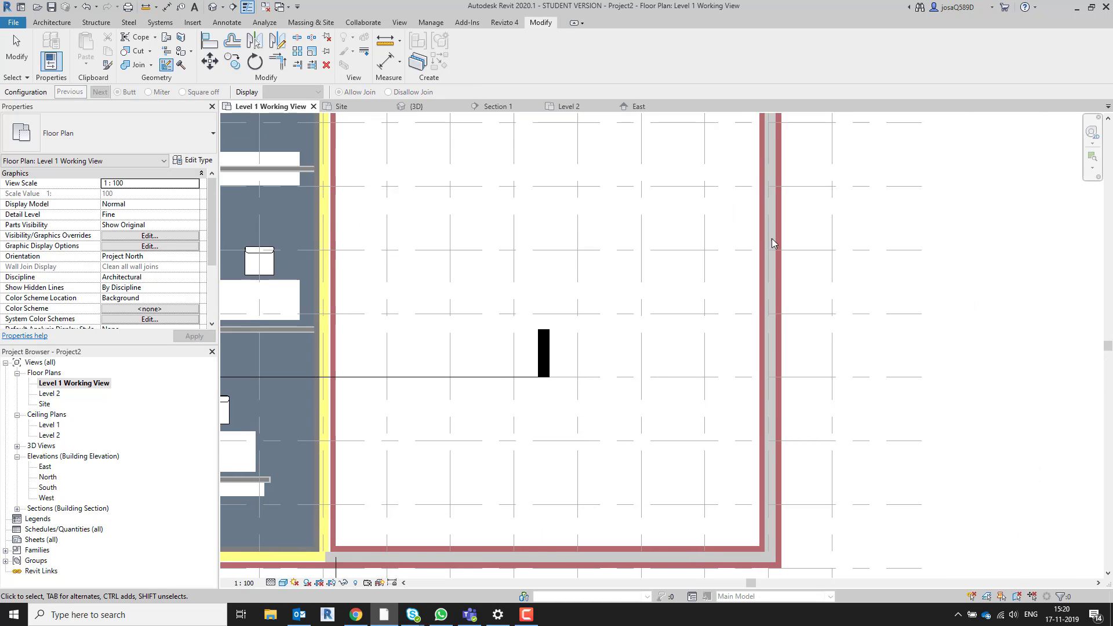
middle_drag(815, 174, 604, 401)
middle_drag(606, 243, 643, 353)
click(594, 281)
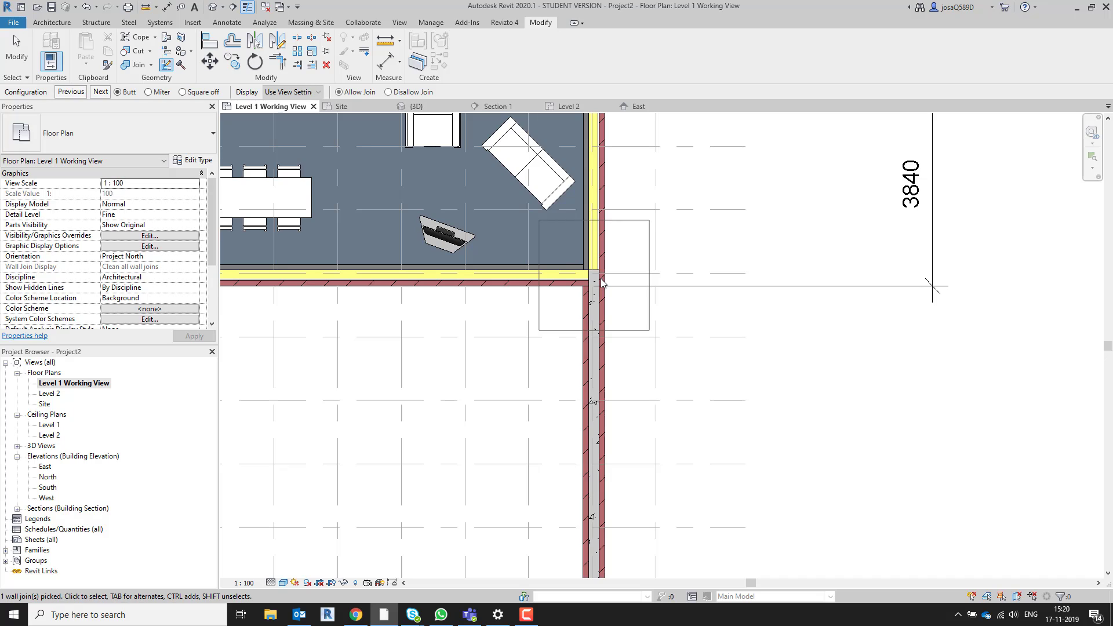
click(97, 92)
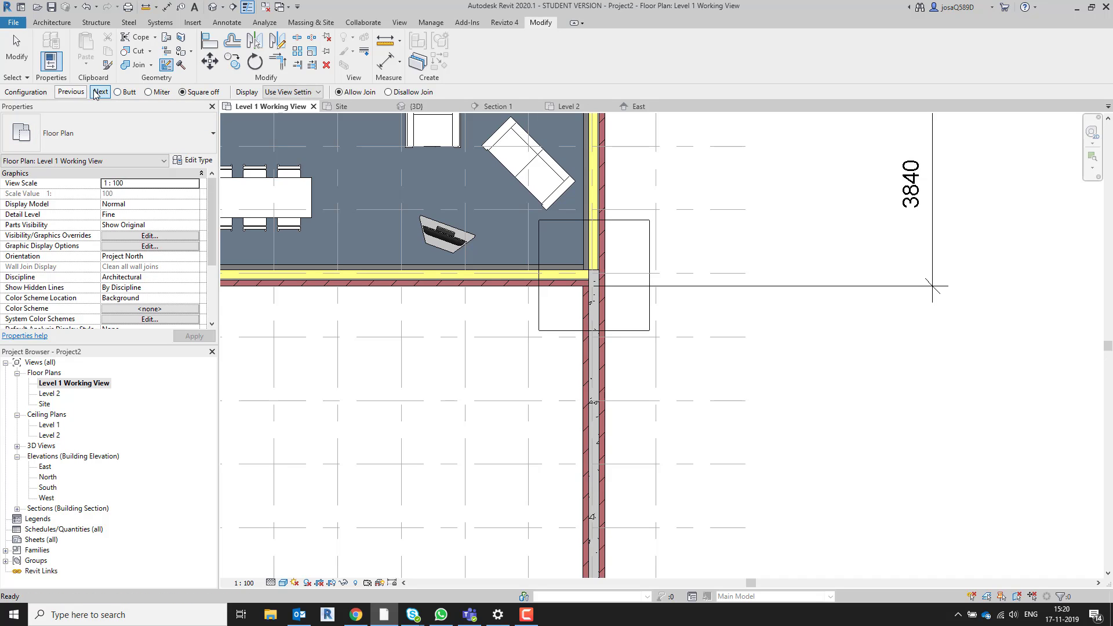
click(97, 94)
click(97, 95)
click(97, 95)
key(Escape)
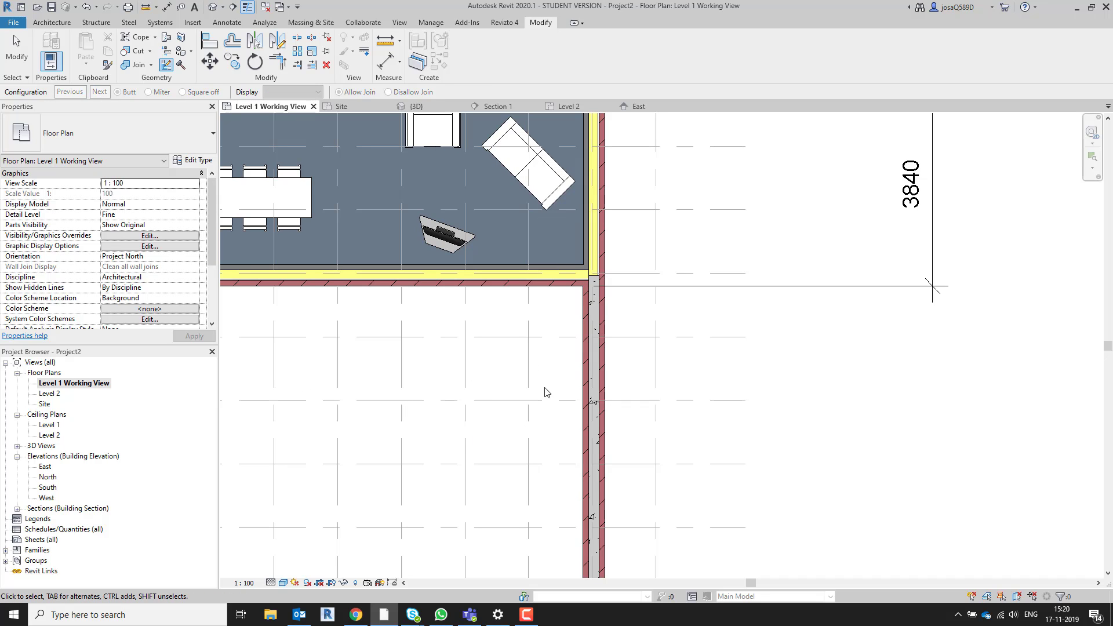
- Open the 3D view, inspect the garden walls from below and end the wall join editing
scroll(551, 406, down, 4)
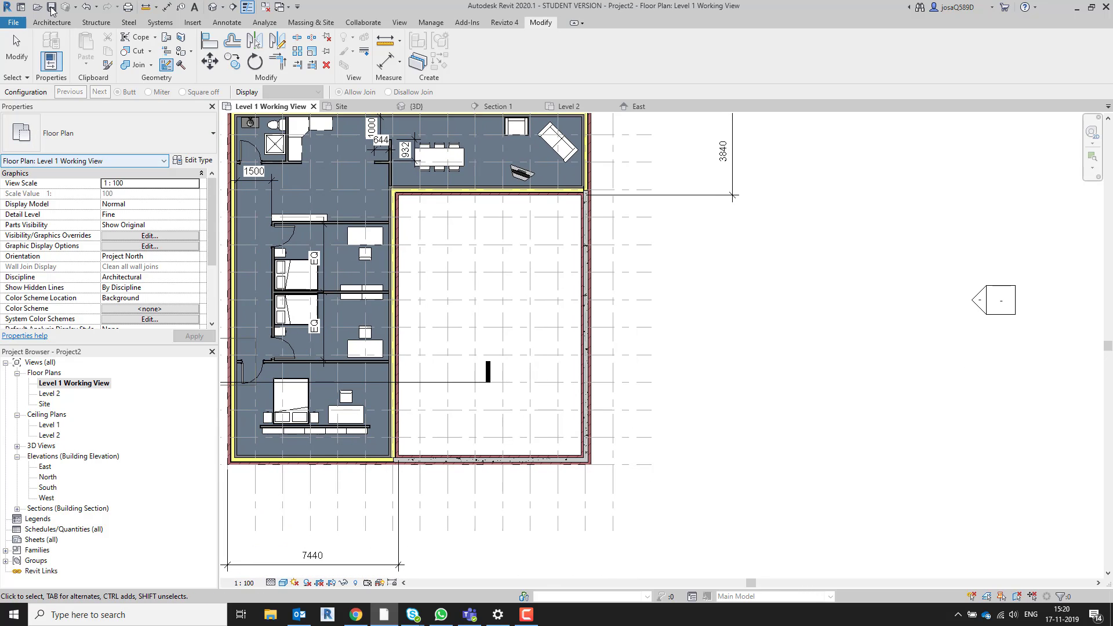
click(213, 7)
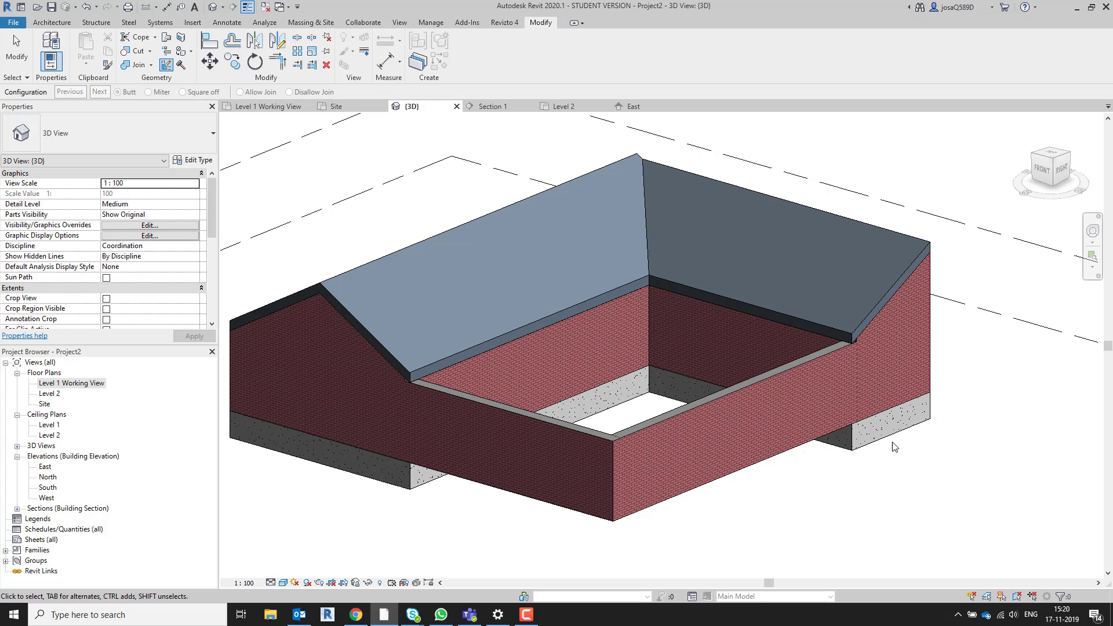
middle_drag(898, 442, 775, 393)
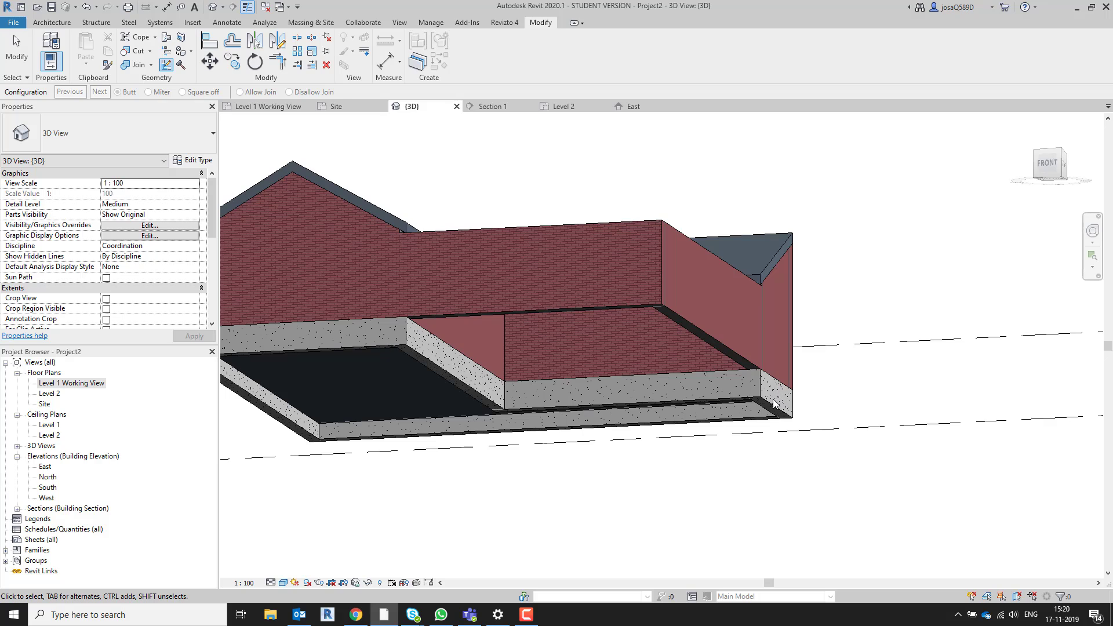
click(614, 301)
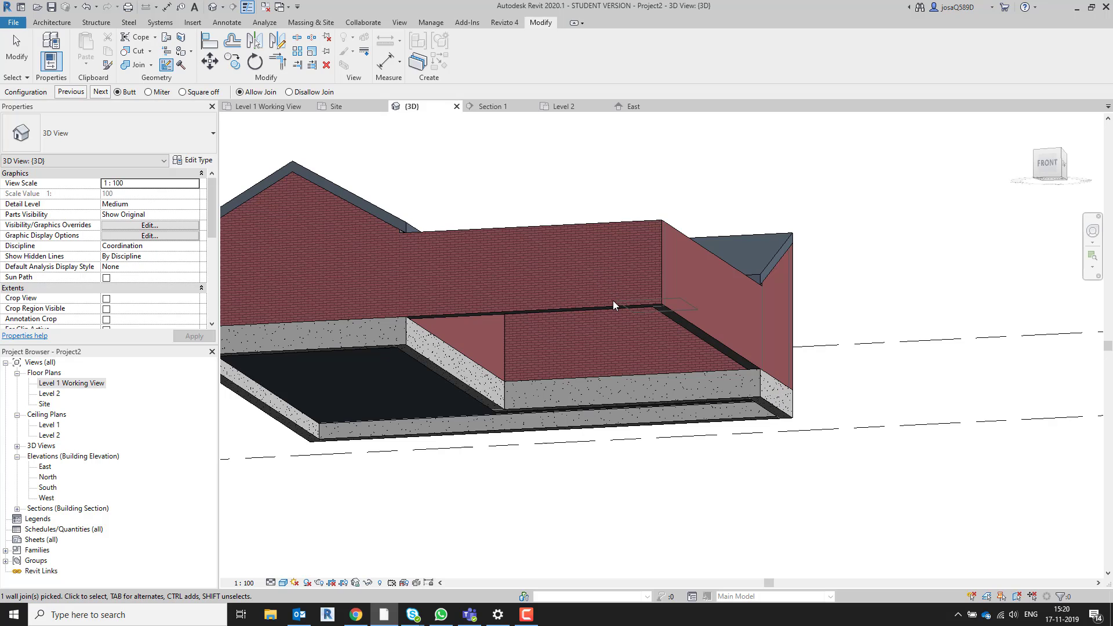
key(Escape)
key(Escape)
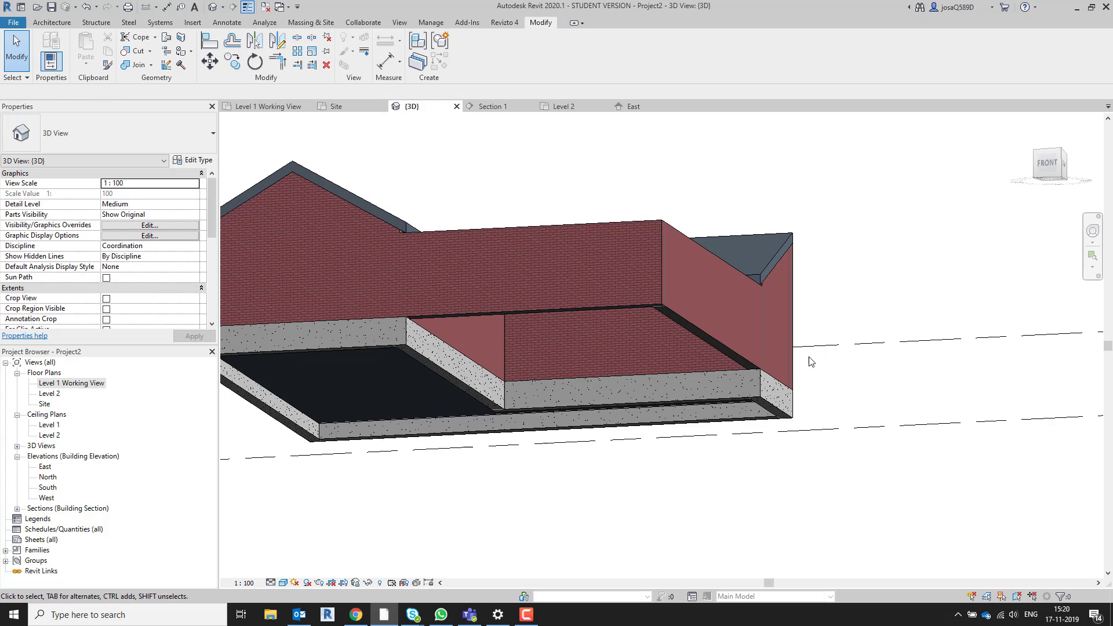
- Place Retaining Footing - 900 deep wall foundations under the two garden walls, using the same type as the living wing's footing
click(774, 411)
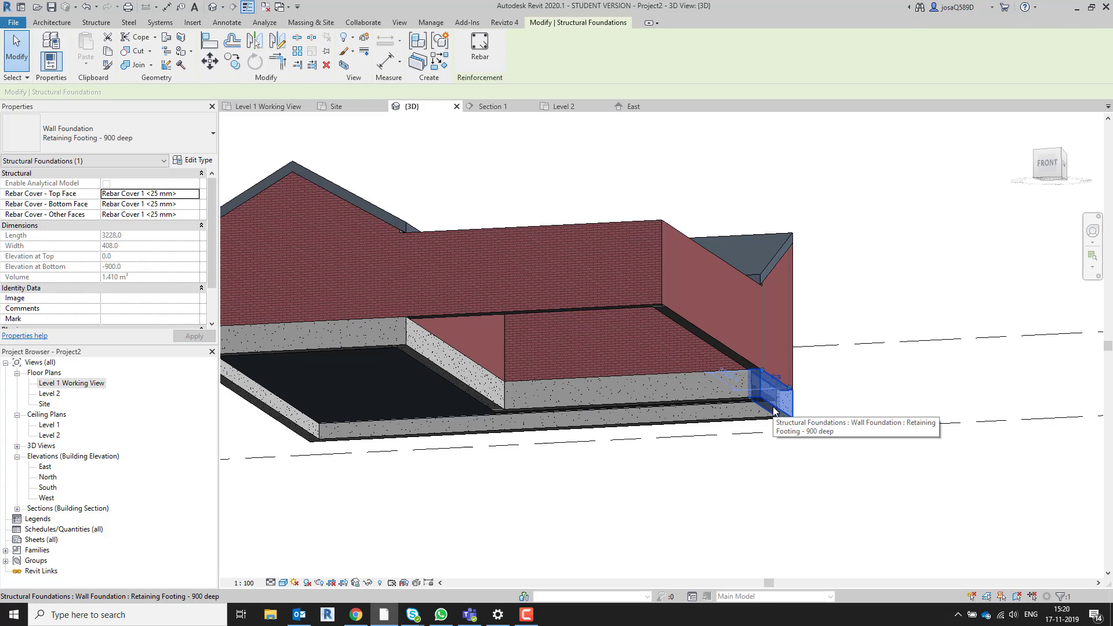
key(c)
key(s)
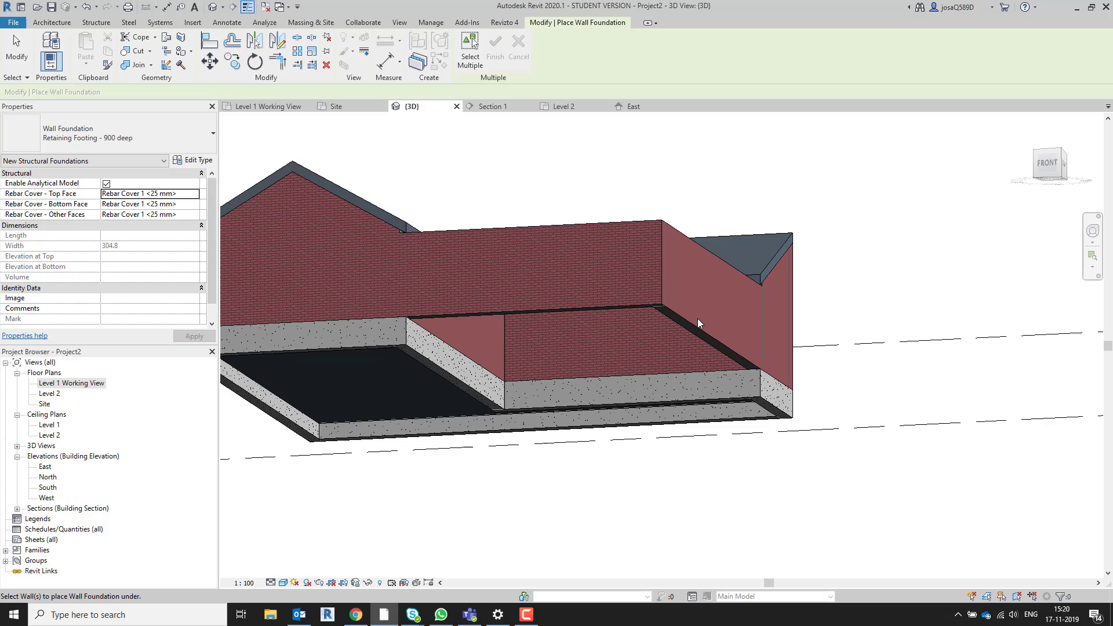
click(694, 326)
click(580, 303)
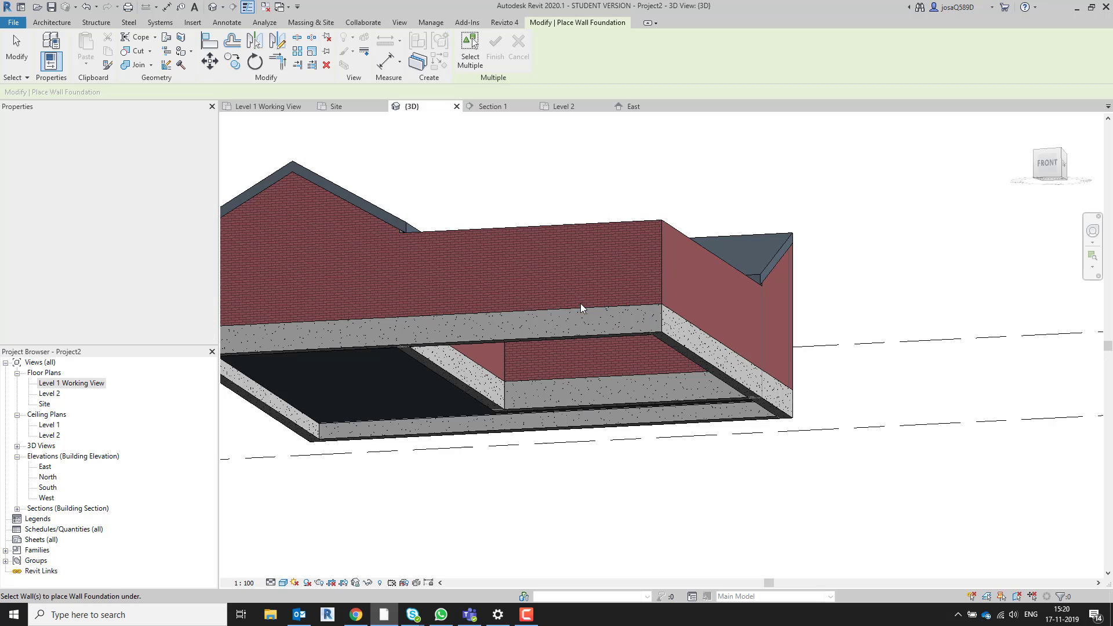
shift+middle_drag(791, 410, 719, 290)
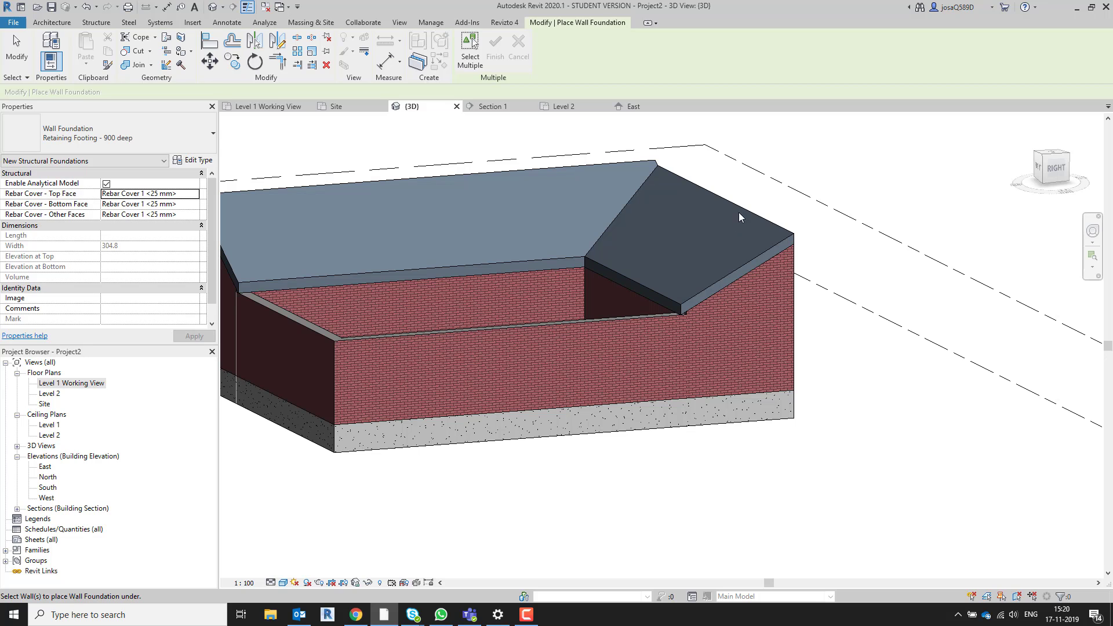
key(Escape)
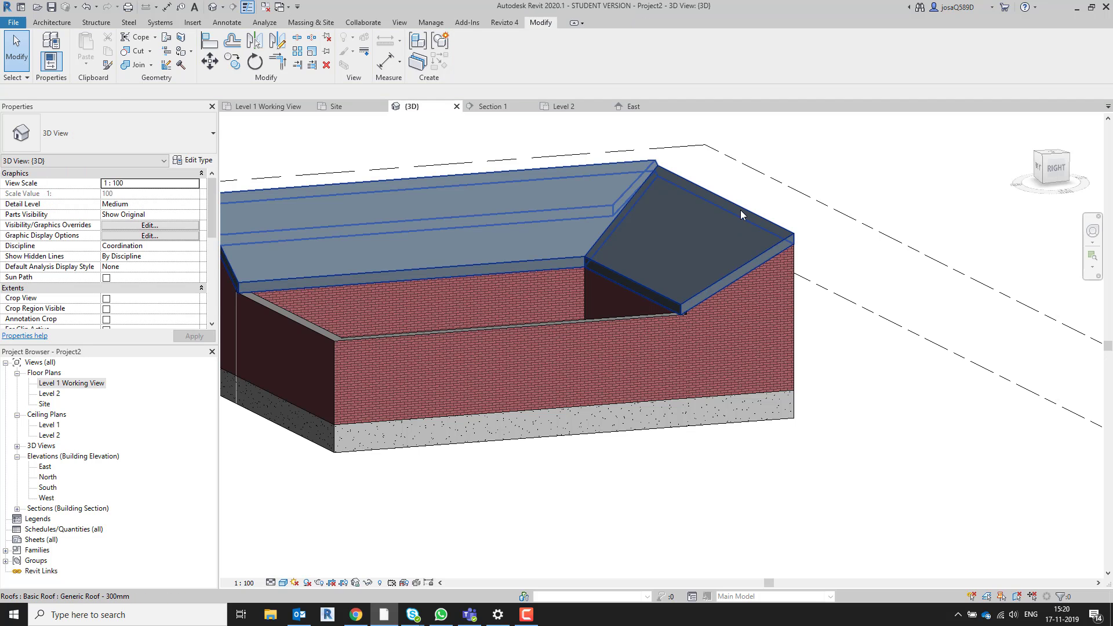
- Lower the long north-south ridge of the roof to a maximum ridge height of about 5099 mm using its shape handle
click(740, 210)
scroll(721, 196, up, 3)
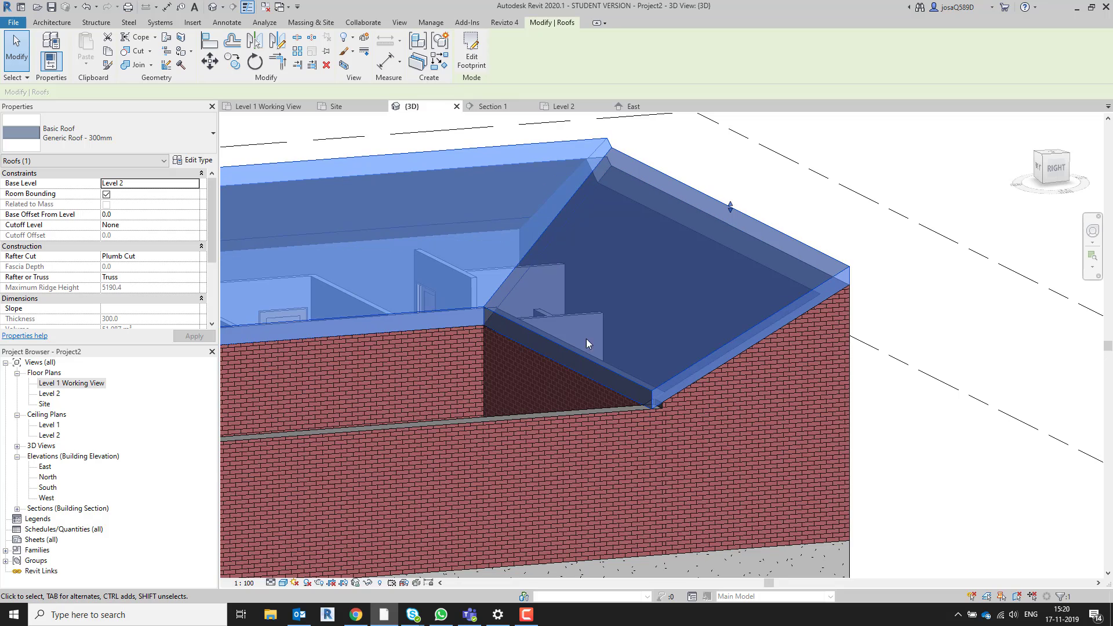
middle_drag(543, 312, 708, 304)
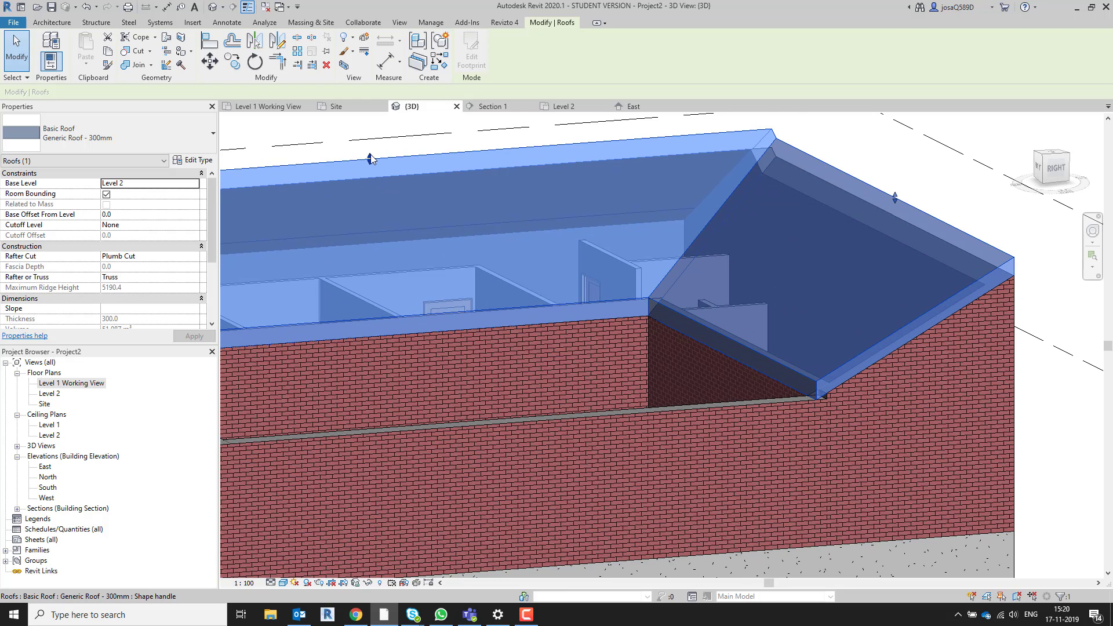
drag(370, 156, 371, 169)
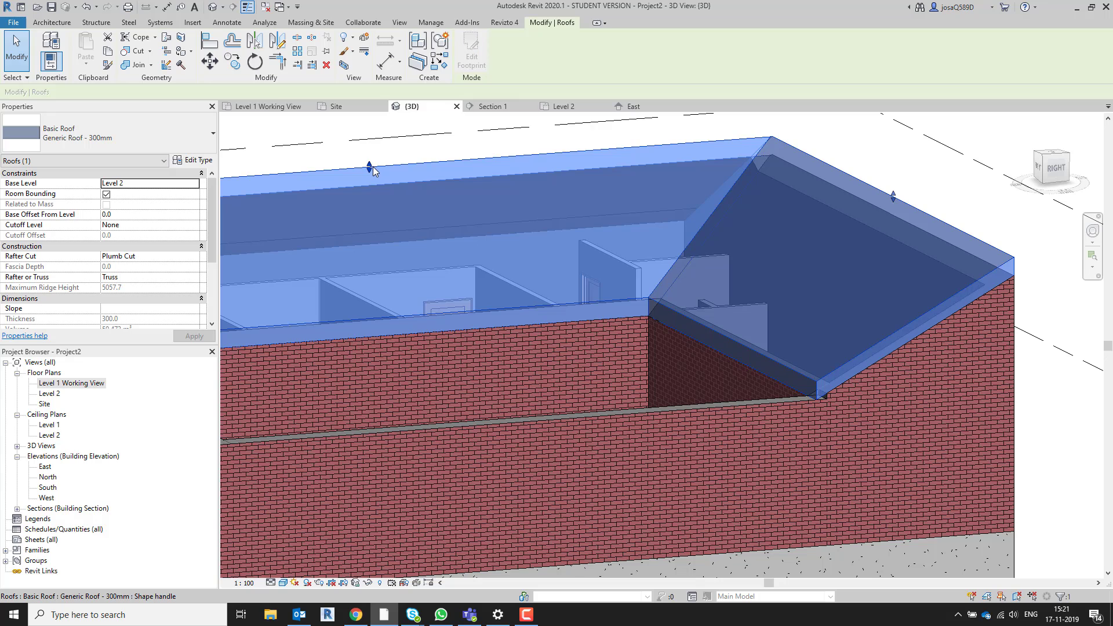
drag(371, 168, 370, 165)
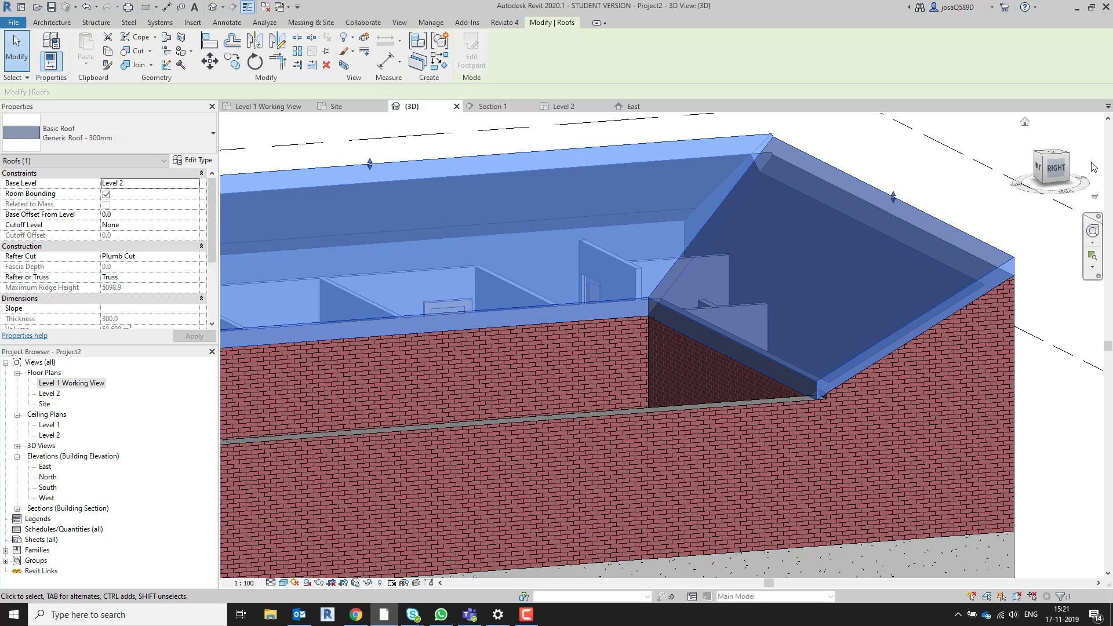
- View the house from the back and lower the north-south roof ridge level with the other wing's ridge, at about 5059 mm
click(1068, 173)
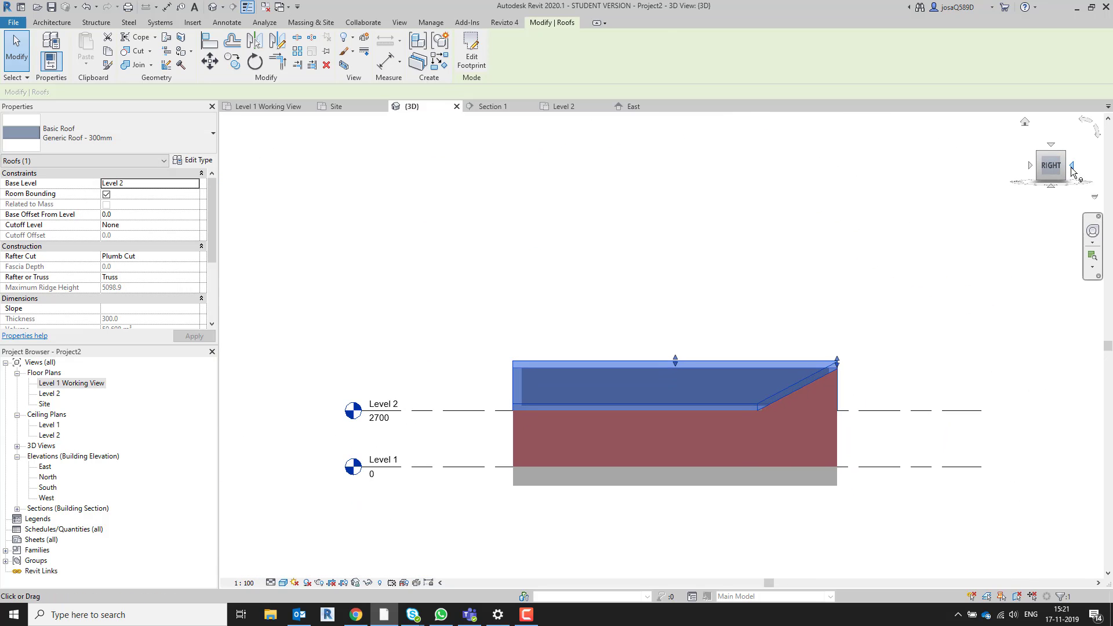
click(1059, 173)
scroll(748, 332, up, 6)
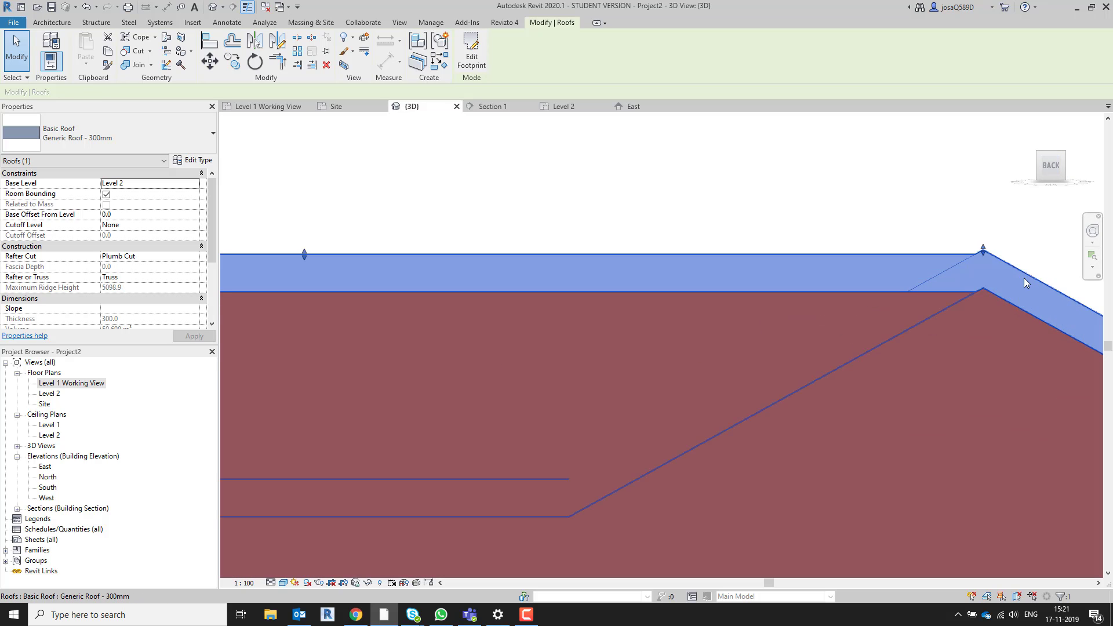
shift+middle_drag(701, 333, 601, 238)
drag(596, 239, 595, 266)
click(761, 265)
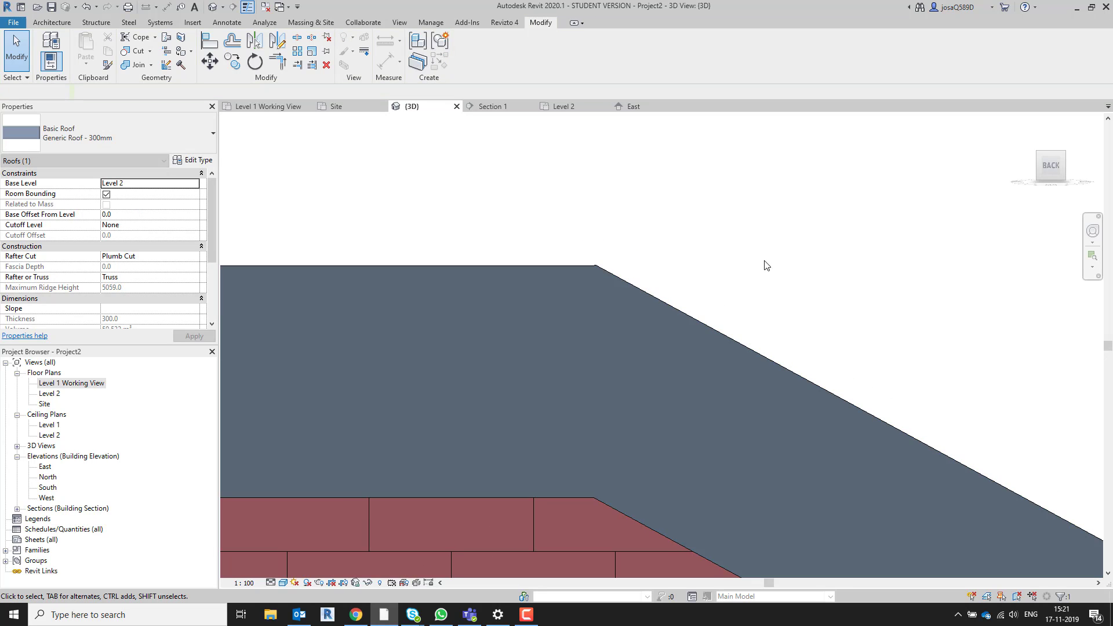
shift+middle_drag(761, 266, 714, 336)
scroll(714, 332, down, 5)
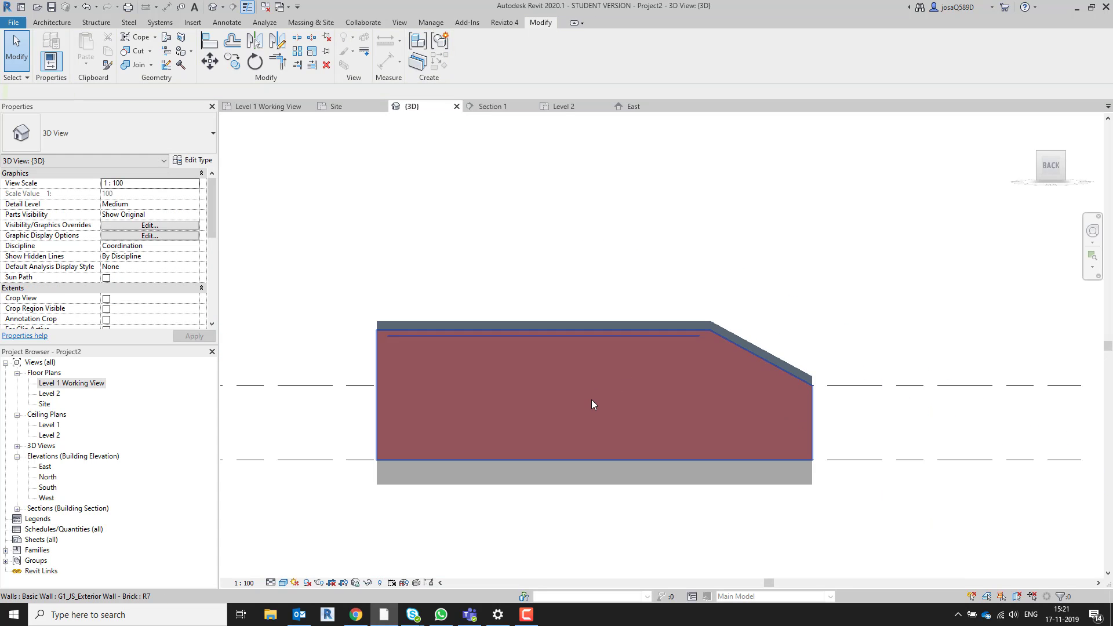
- Edit the east garden wall's profile, picking the roof's sloped underside as a line and extending it down to about 1600 mm above the wall base
shift+middle_drag(592, 399, 865, 438)
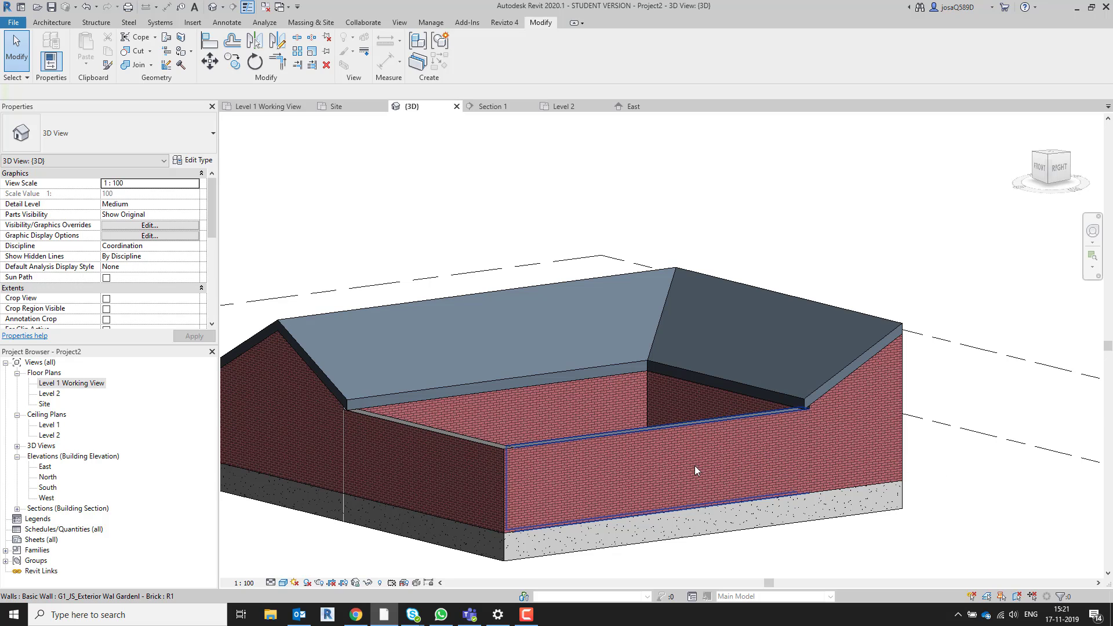
click(572, 448)
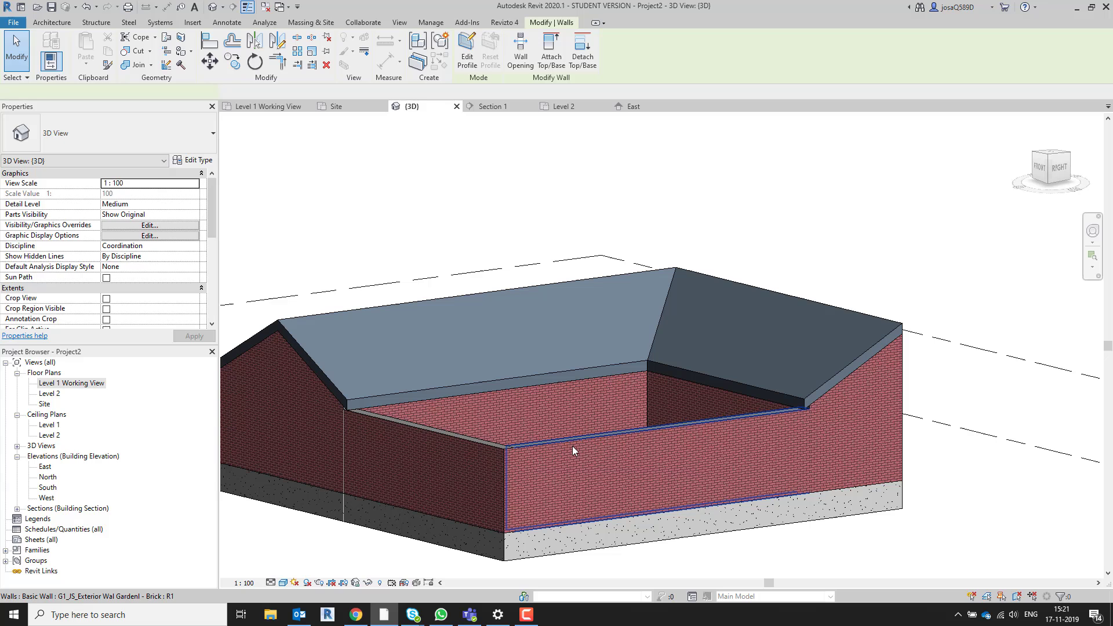
click(466, 47)
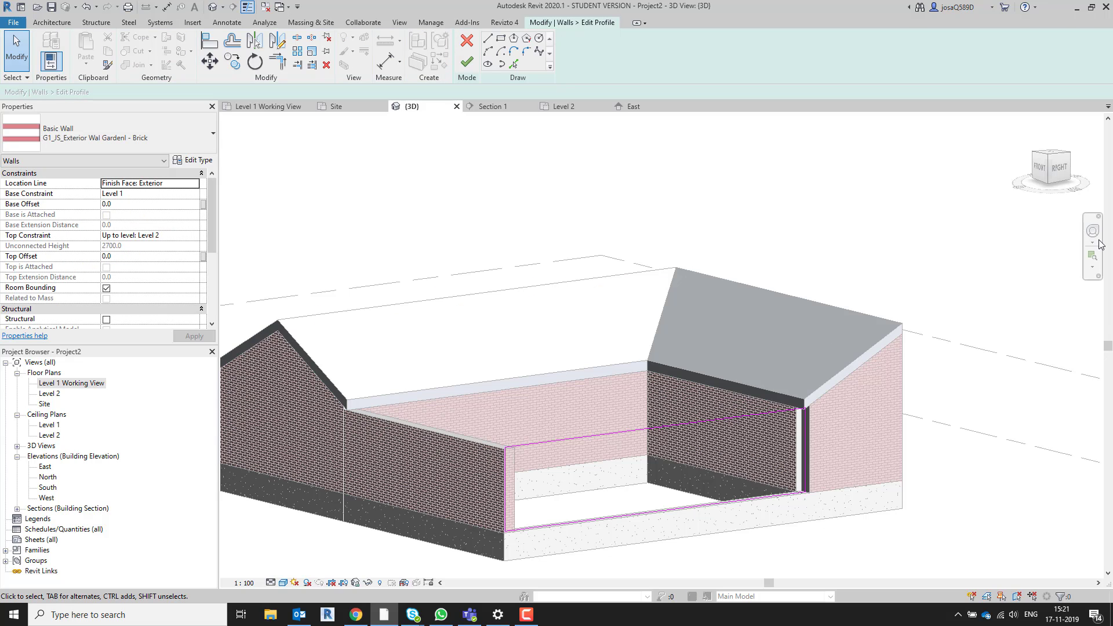
click(1067, 176)
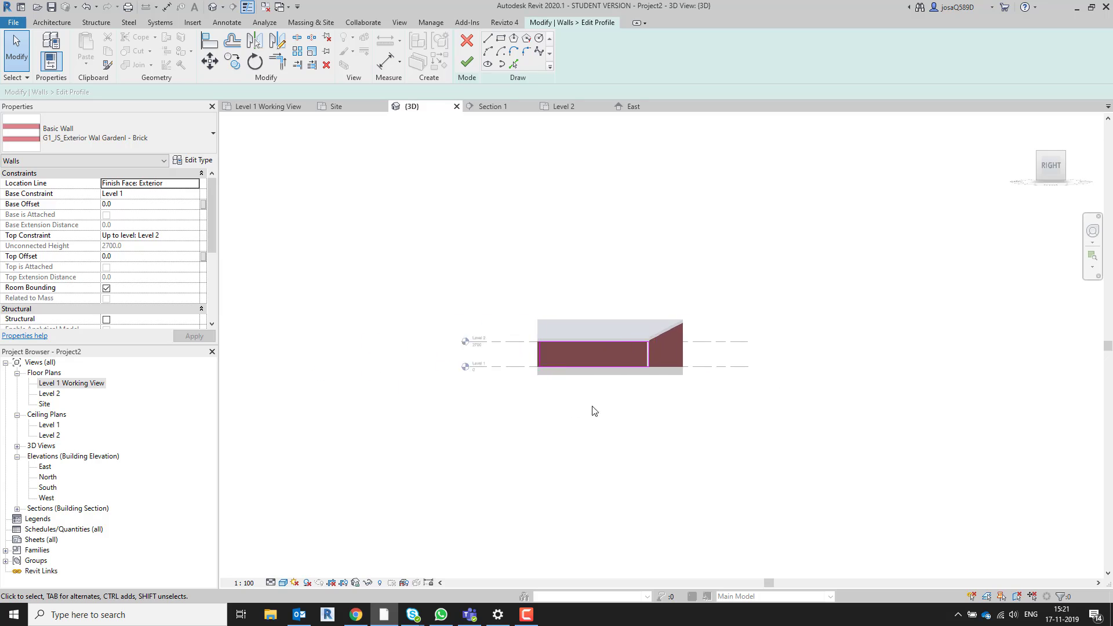
scroll(684, 342, up, 8)
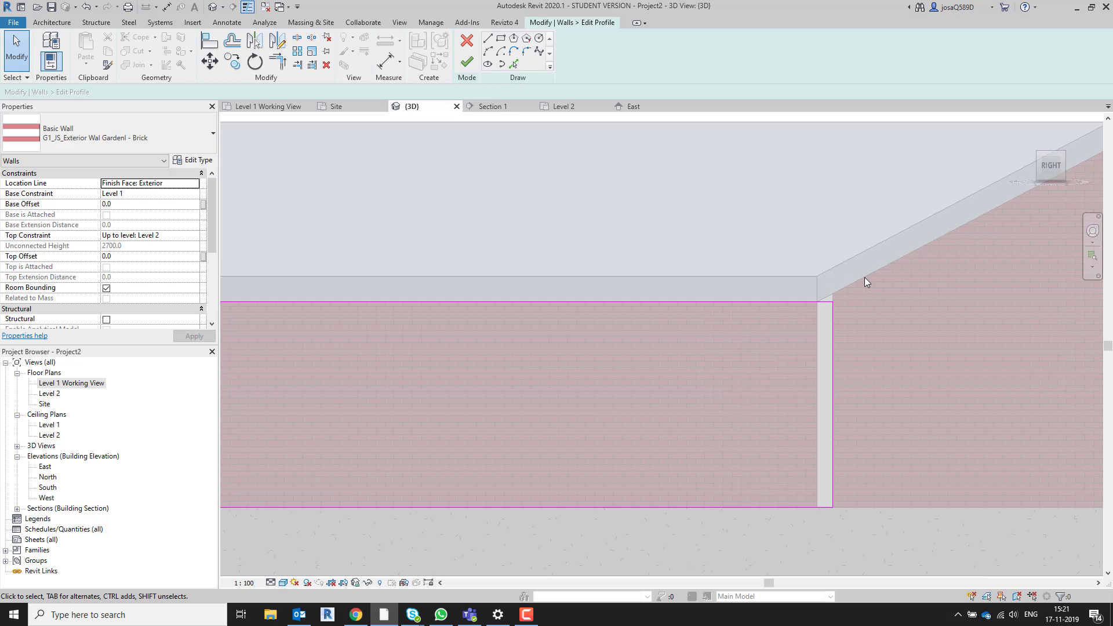
click(488, 38)
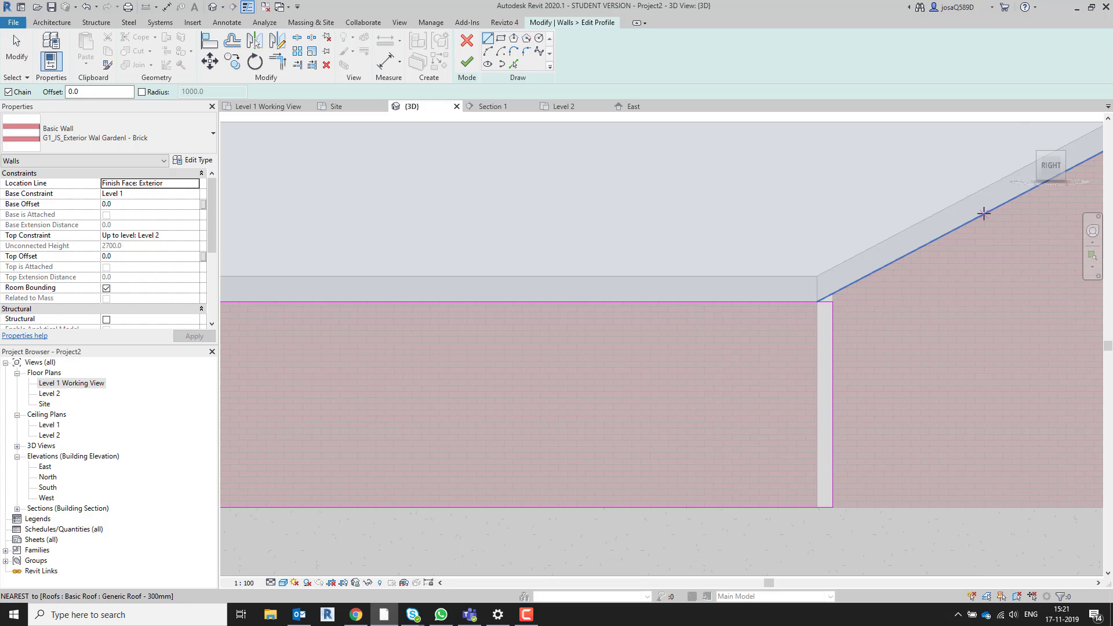
click(514, 65)
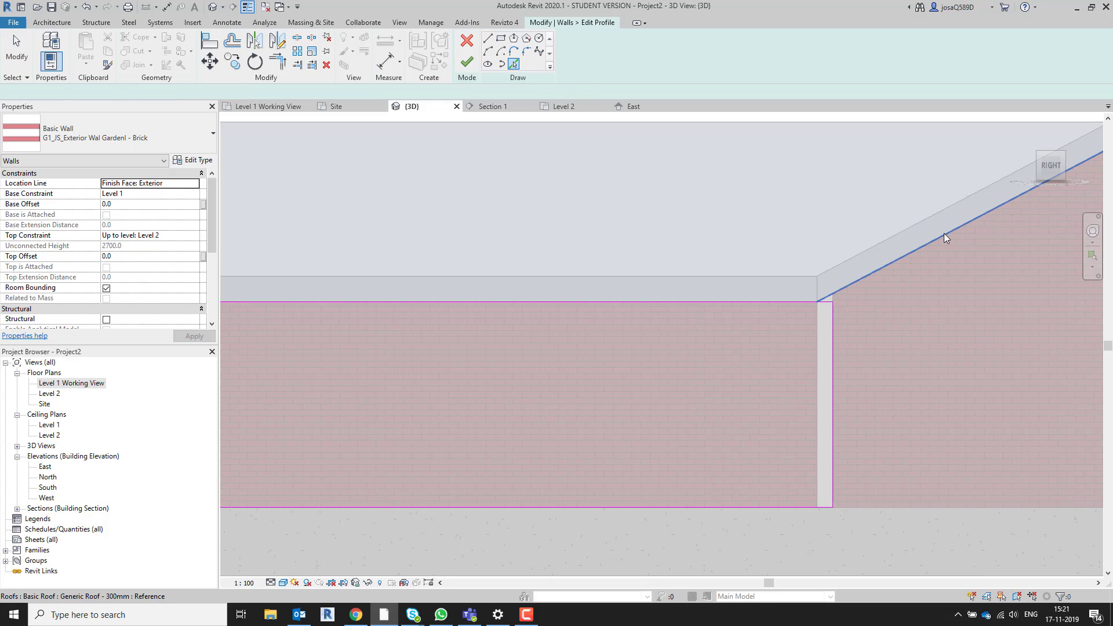
click(944, 234)
mouse_move(817, 303)
mouse_down()
mouse_move(654, 375)
mouse_move(657, 386)
mouse_up()
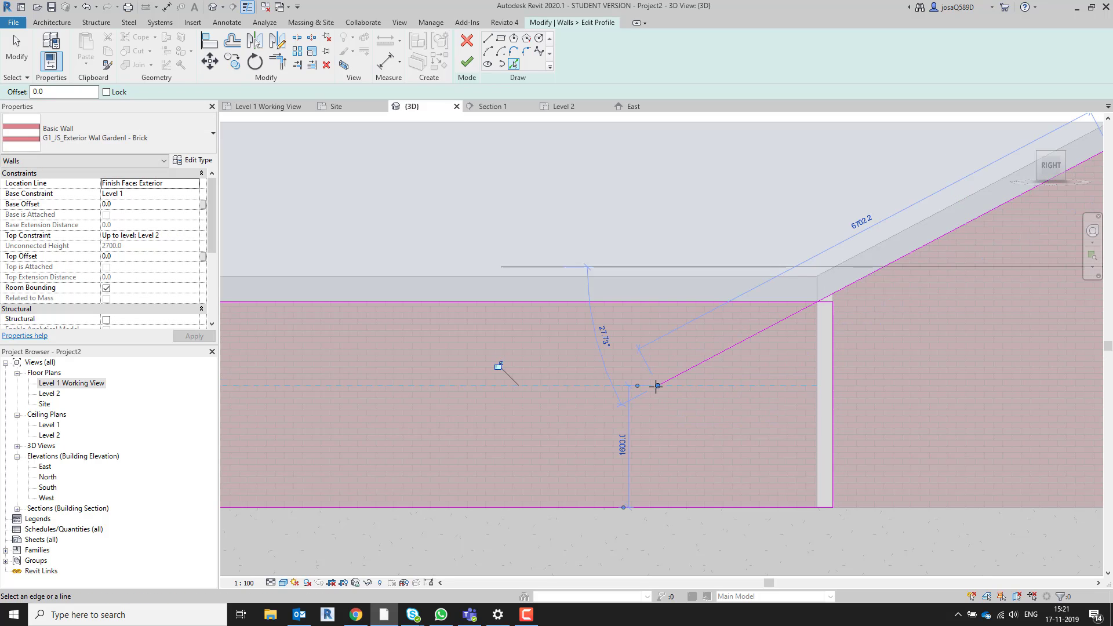
key(Escape)
key(Escape)
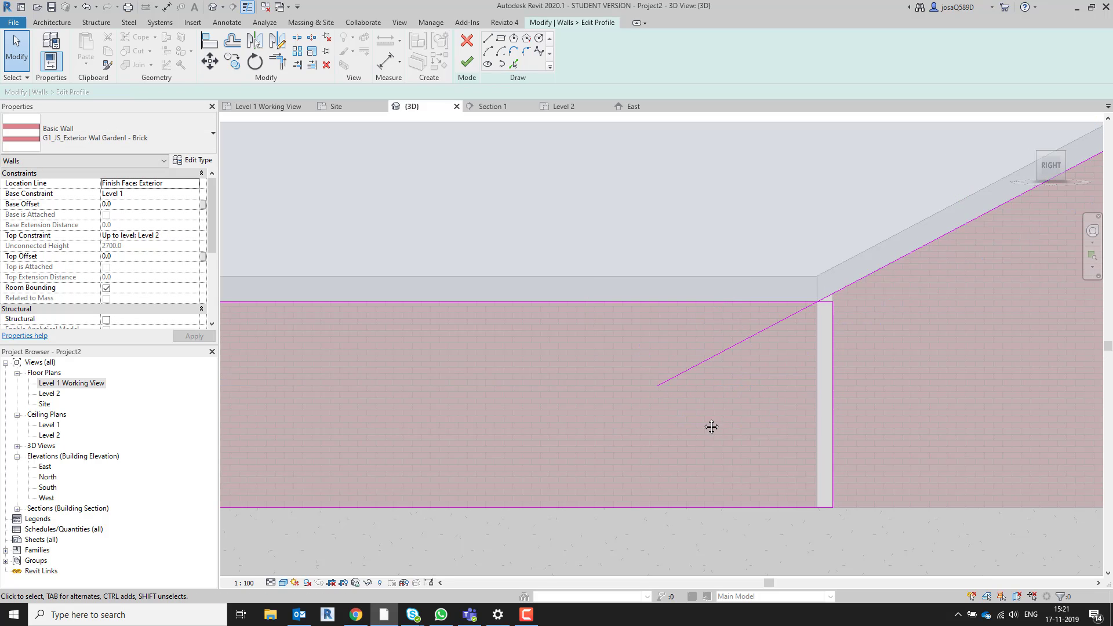
- Add a horizontal profile line offset 800 mm above the garden wall's bottom edge
middle_drag(711, 426, 873, 367)
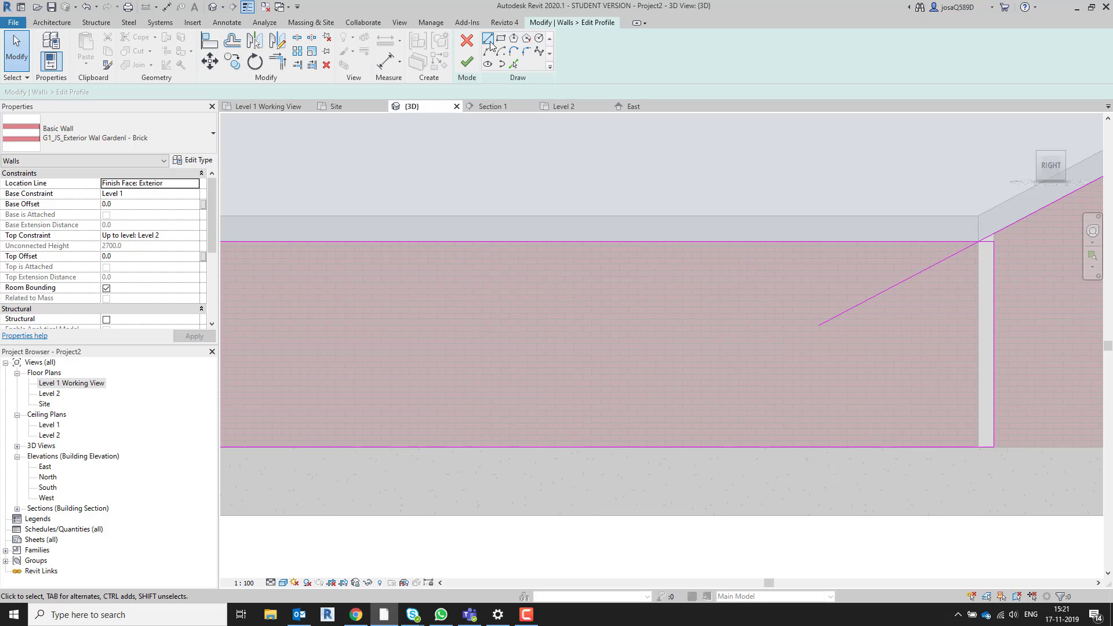
click(513, 64)
click(44, 92)
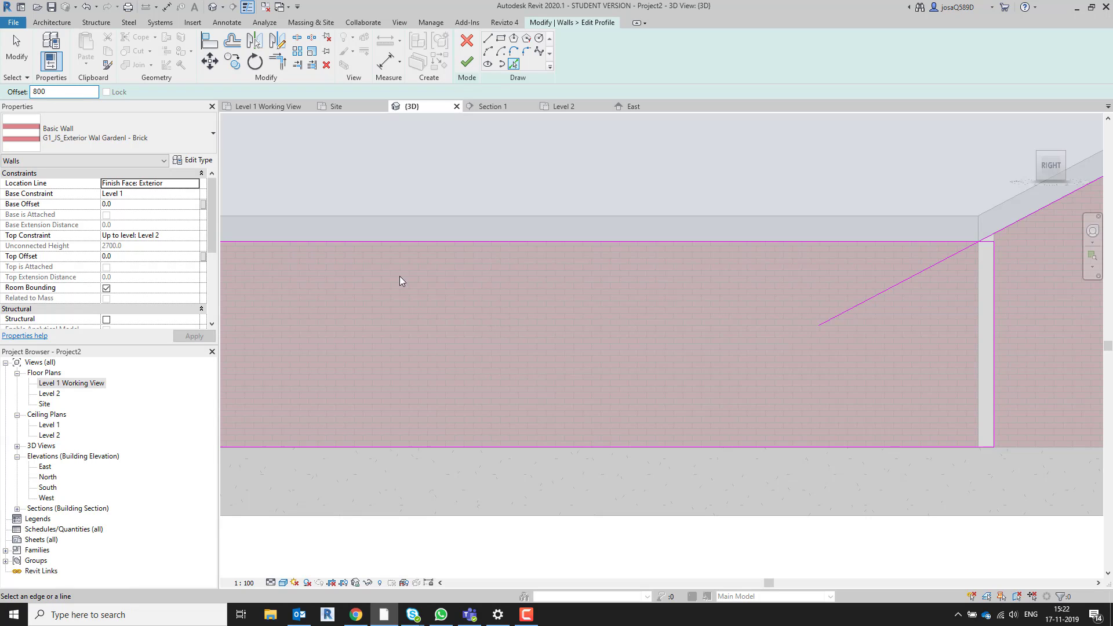
click(516, 446)
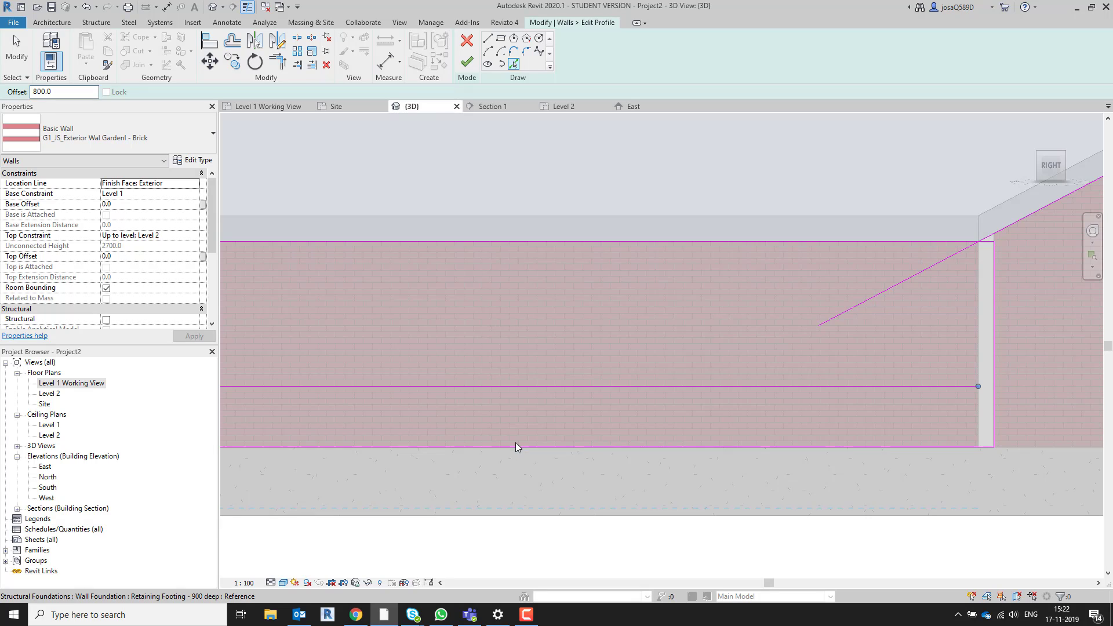
key(Escape)
scroll(729, 346, down, 1)
middle_drag(729, 347, 662, 338)
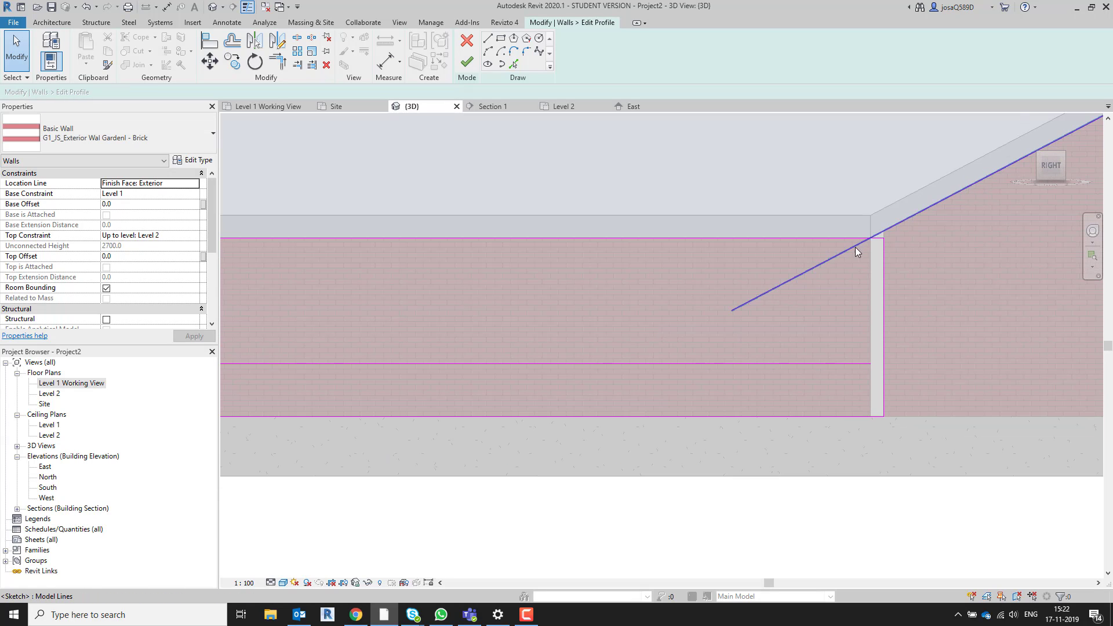
- Trim the sloped line and the horizontal 800 mm line into a corner
click(283, 64)
click(756, 297)
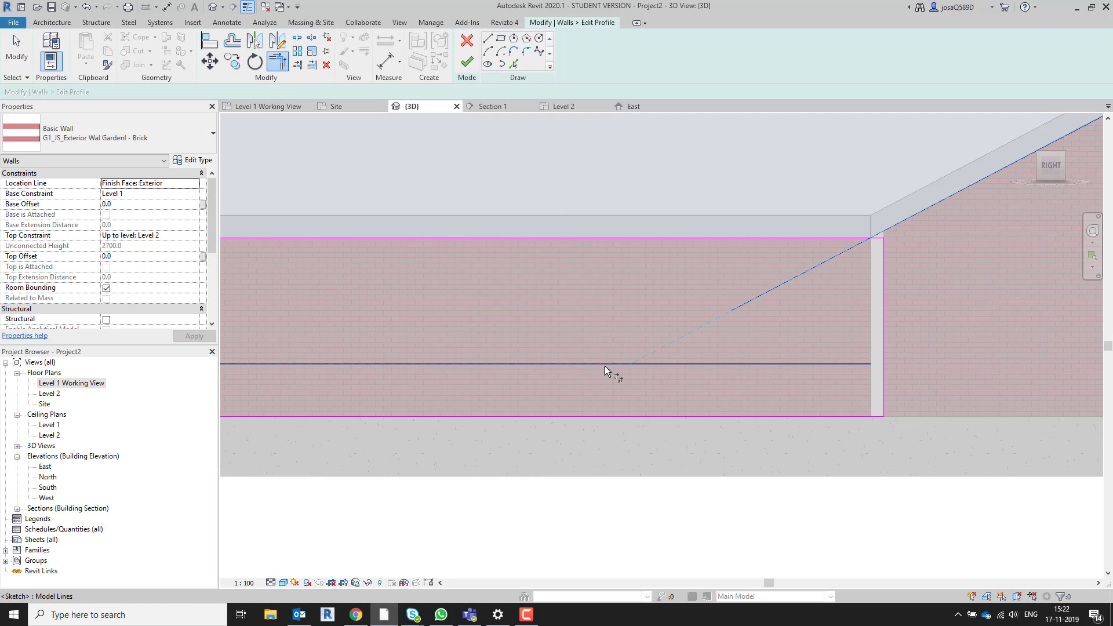
click(567, 363)
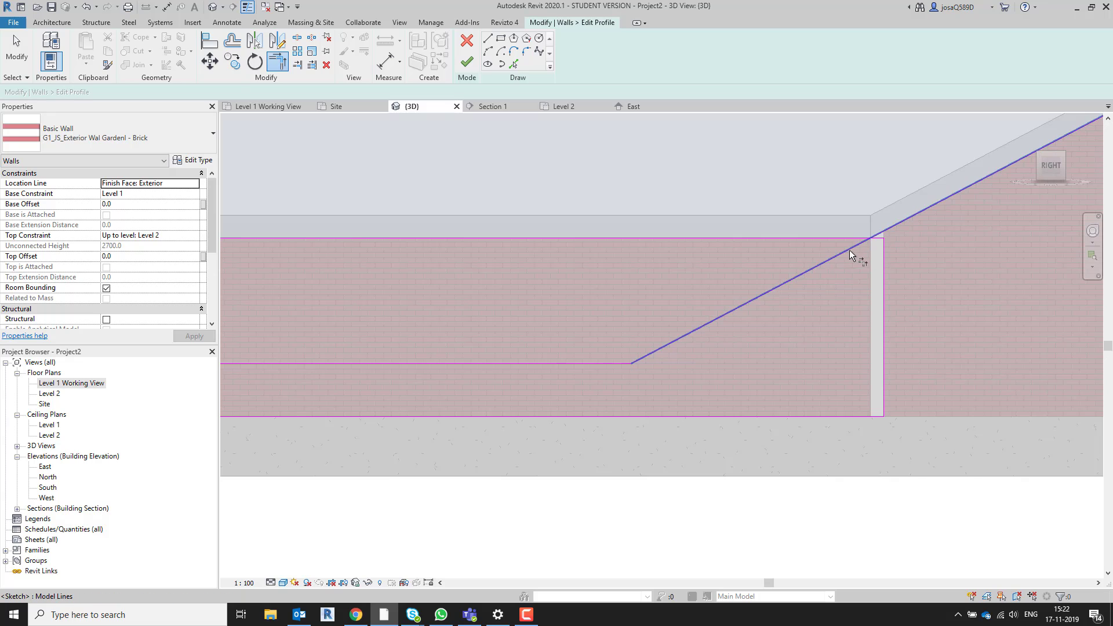
scroll(880, 242, up, 5)
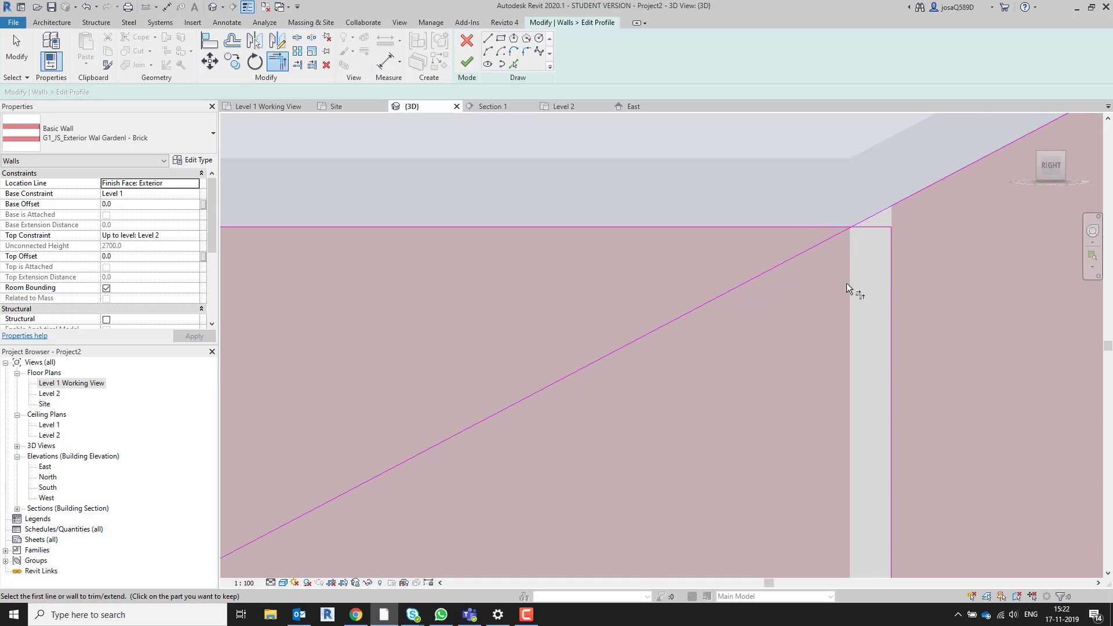
key(Escape)
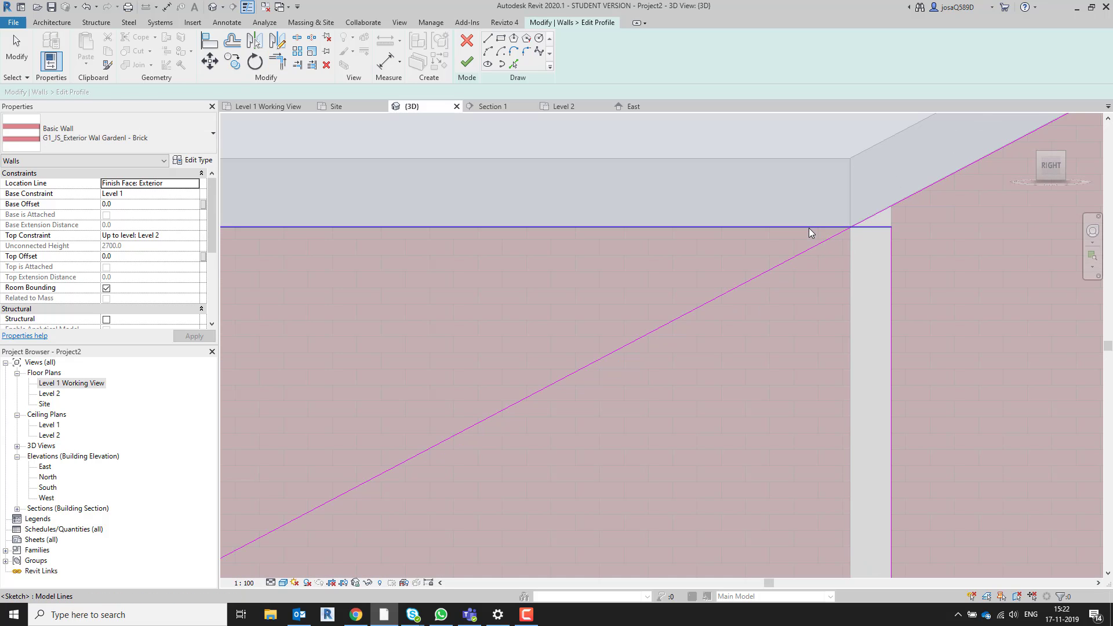
- Delete the profile's original top line and trim the sloped line to the vertical edge beside the living wing
click(810, 227)
key(Delete)
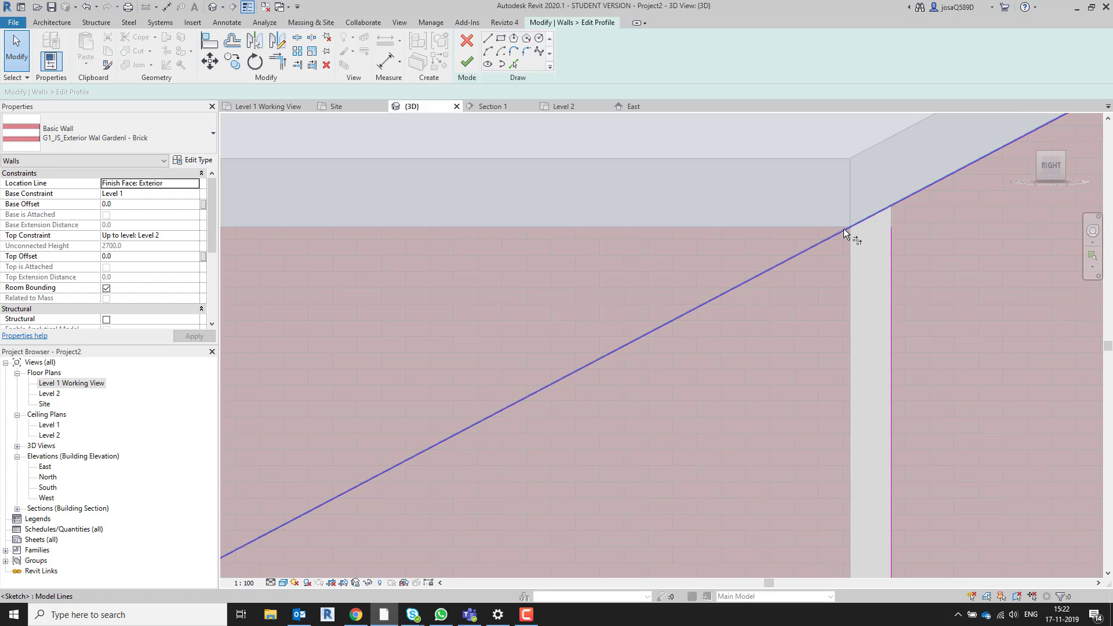
key(t)
key(r)
click(893, 260)
scroll(863, 337, down, 5)
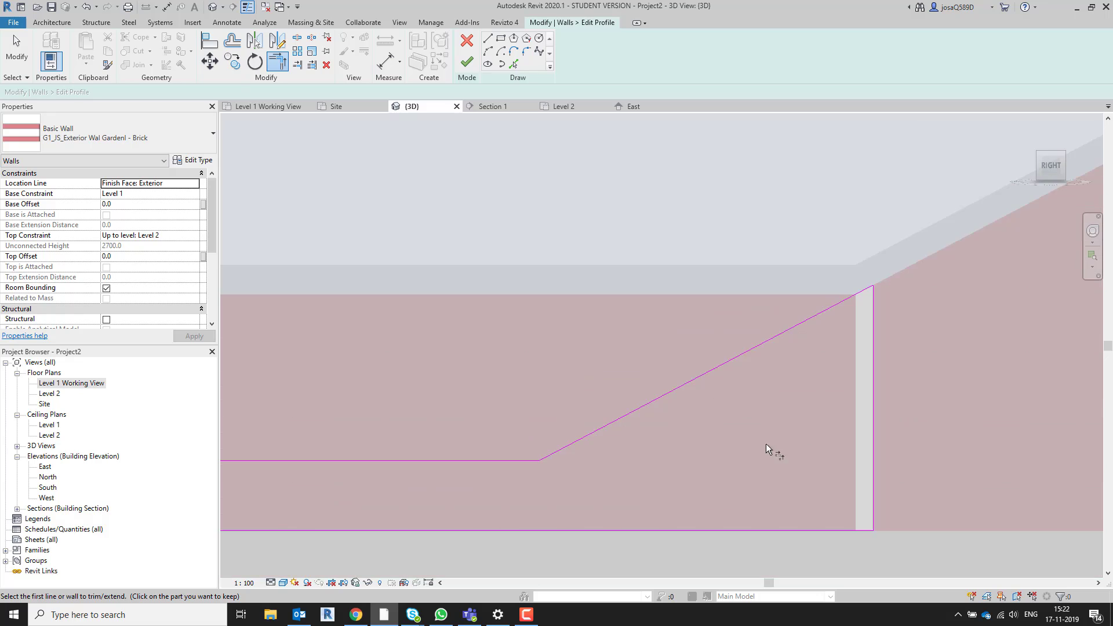
- Trim the vertical edge at the other end of the garden wall with the horizontal 800 mm line into a corner
middle_drag(763, 463, 878, 297)
scroll(879, 297, down, 3)
middle_drag(420, 296, 600, 297)
scroll(562, 302, up, 3)
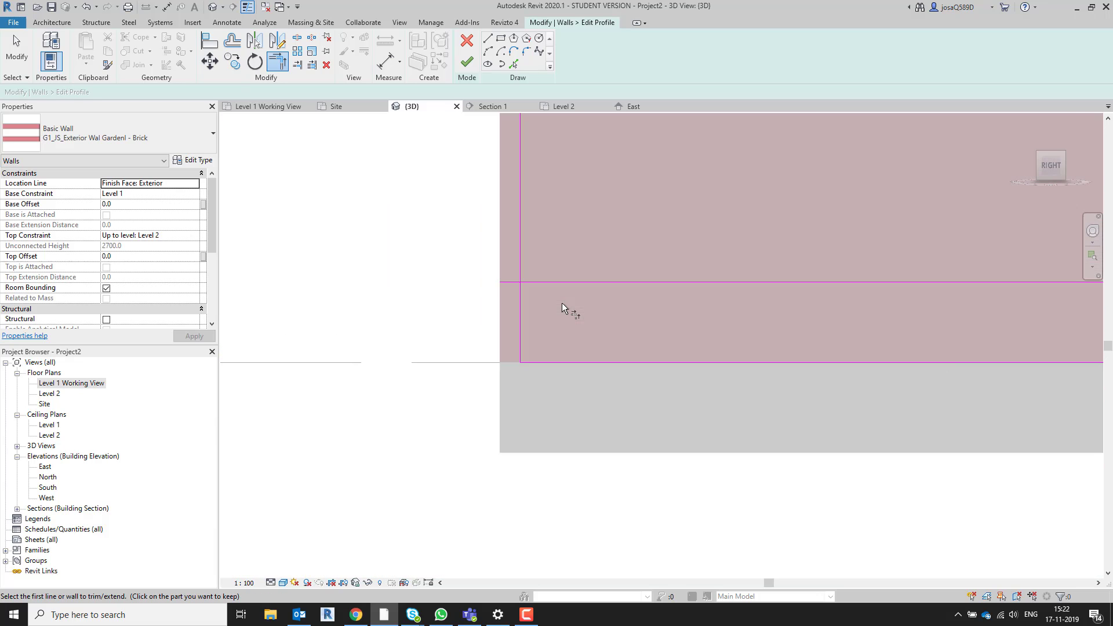
click(517, 311)
click(545, 279)
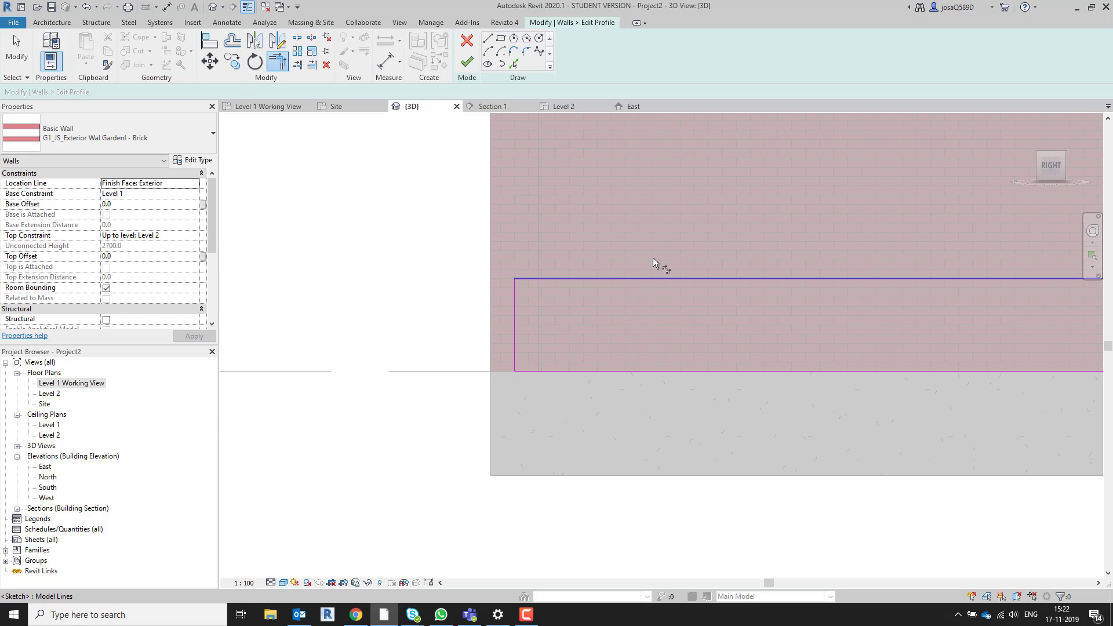
- Finish the east garden wall's profile edit and dismiss the save reminder without saving
scroll(666, 260, down, 3)
middle_drag(833, 268, 608, 292)
scroll(646, 324, down, 1)
middle_drag(647, 323, 560, 356)
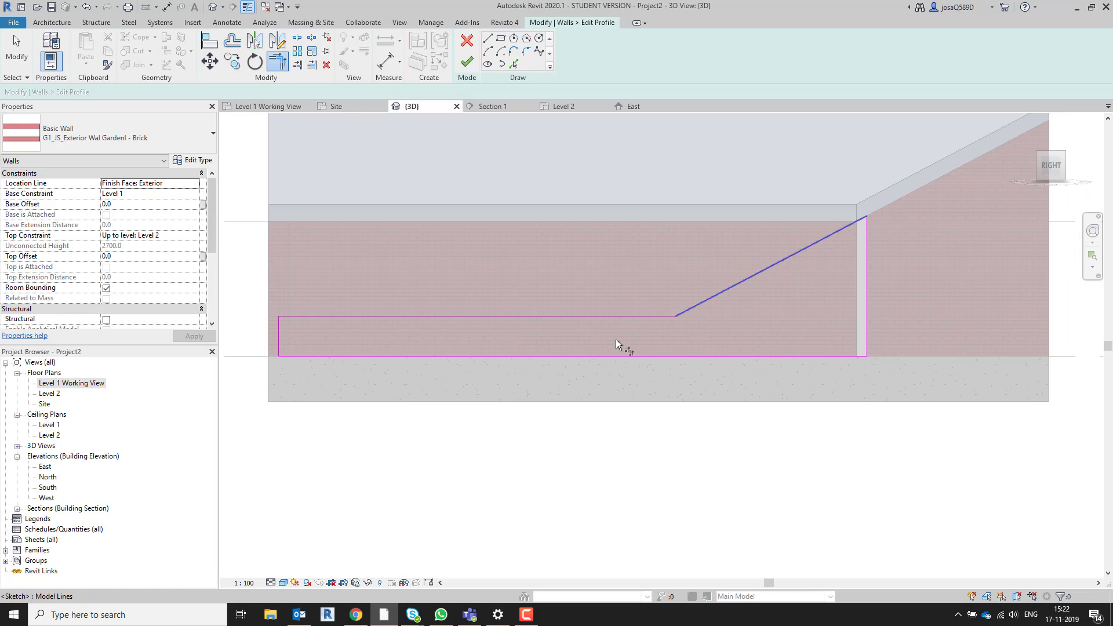
click(474, 64)
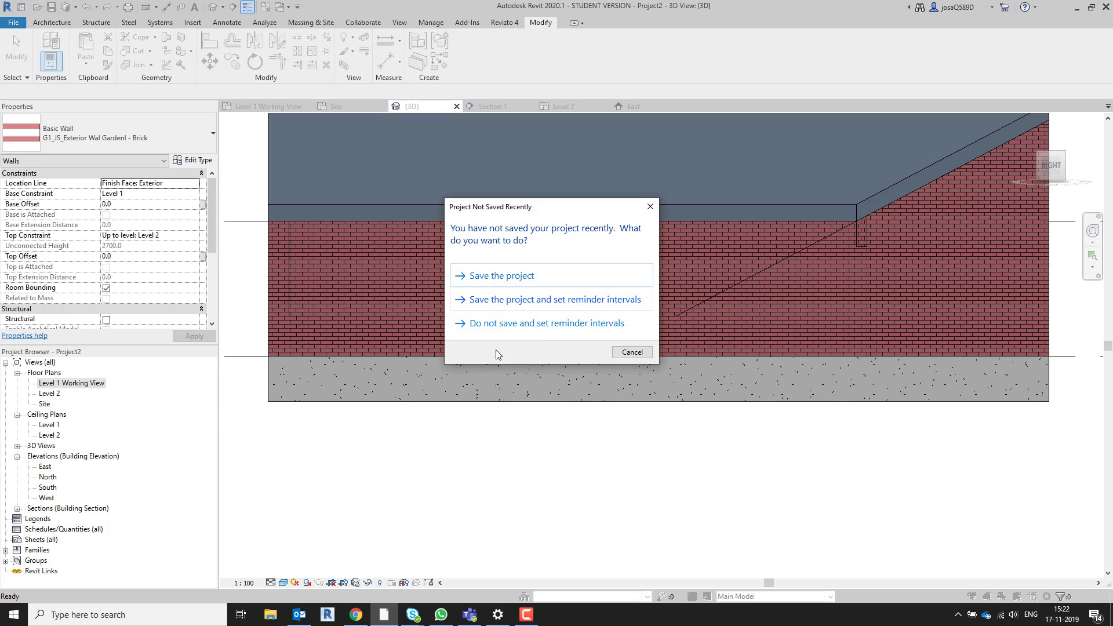
click(632, 352)
scroll(340, 330, down, 2)
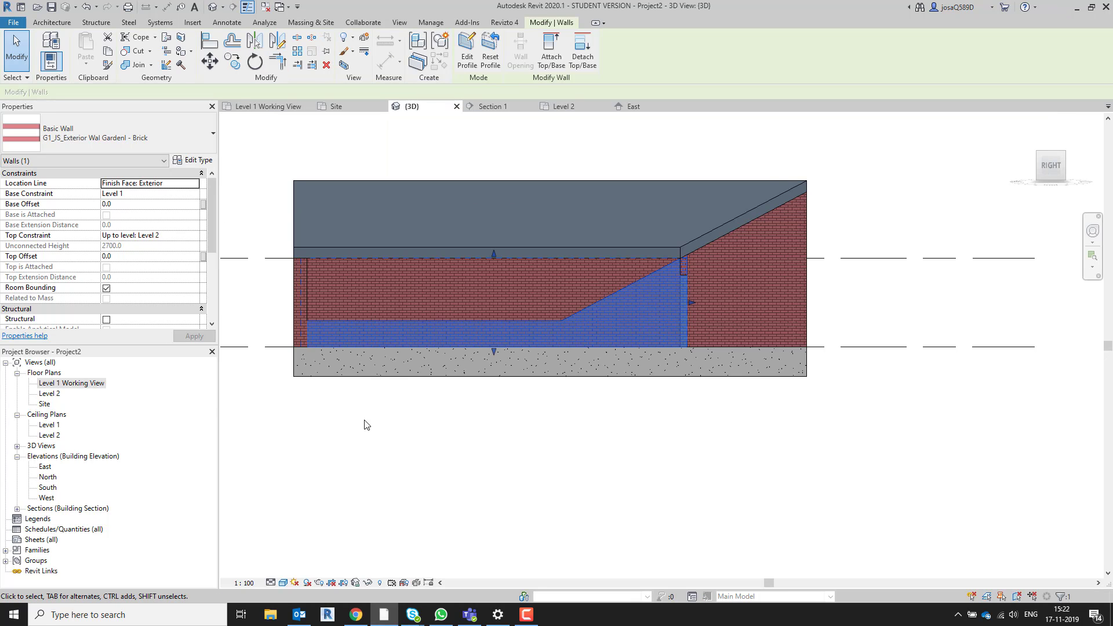
- Edit the south garden wall's profile and add a sloped line along the bedroom wing's gable edge, extended down into the garden wall
shift+middle_drag(366, 425, 316, 346)
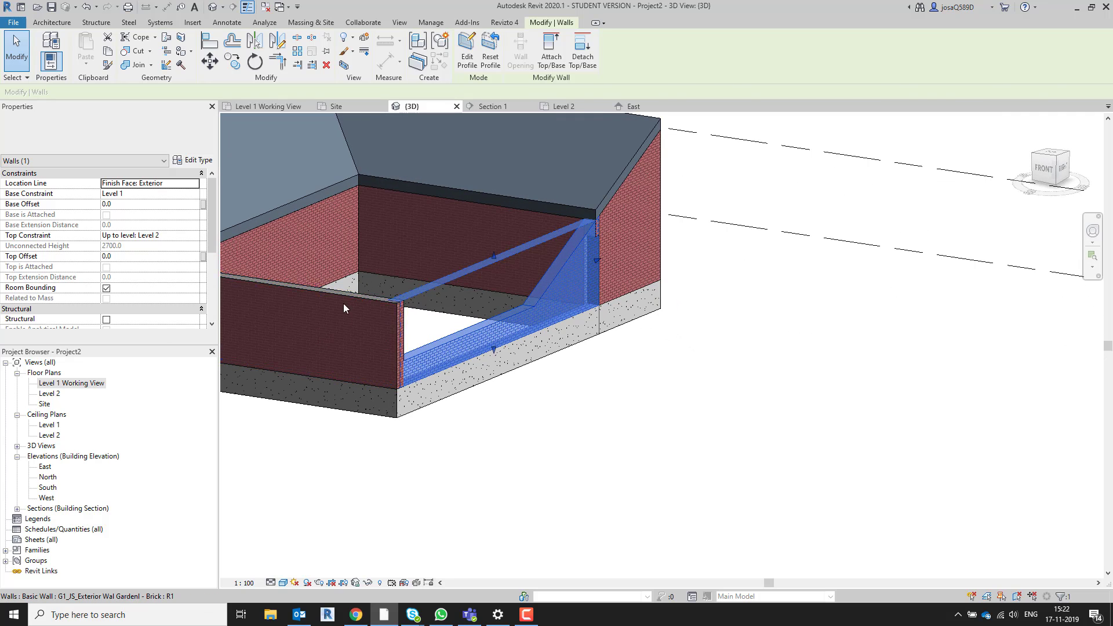
click(1042, 169)
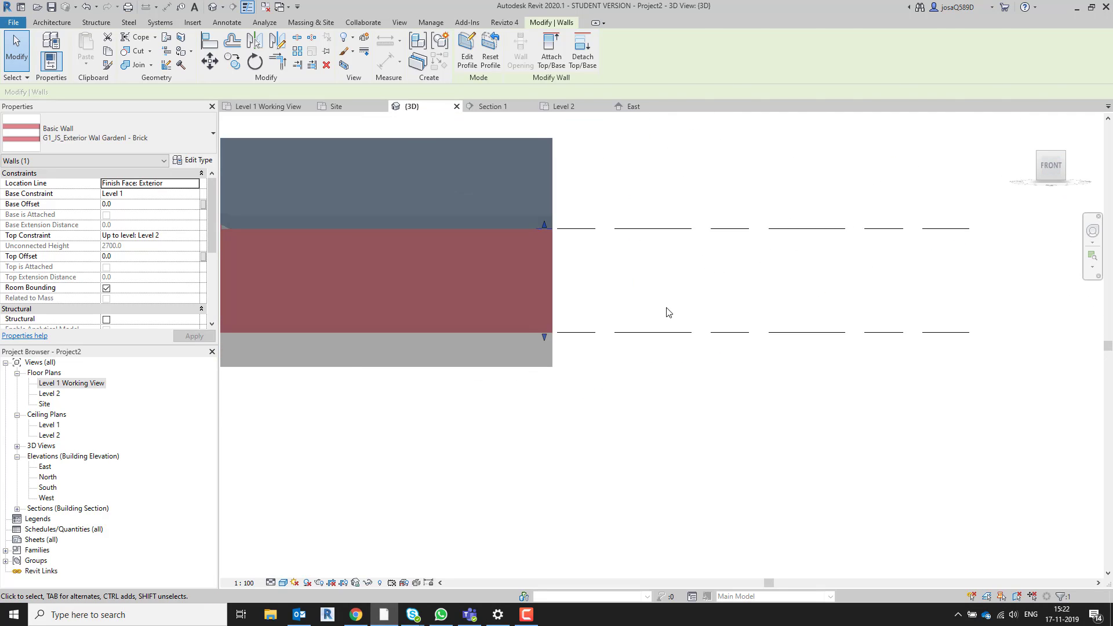
click(533, 307)
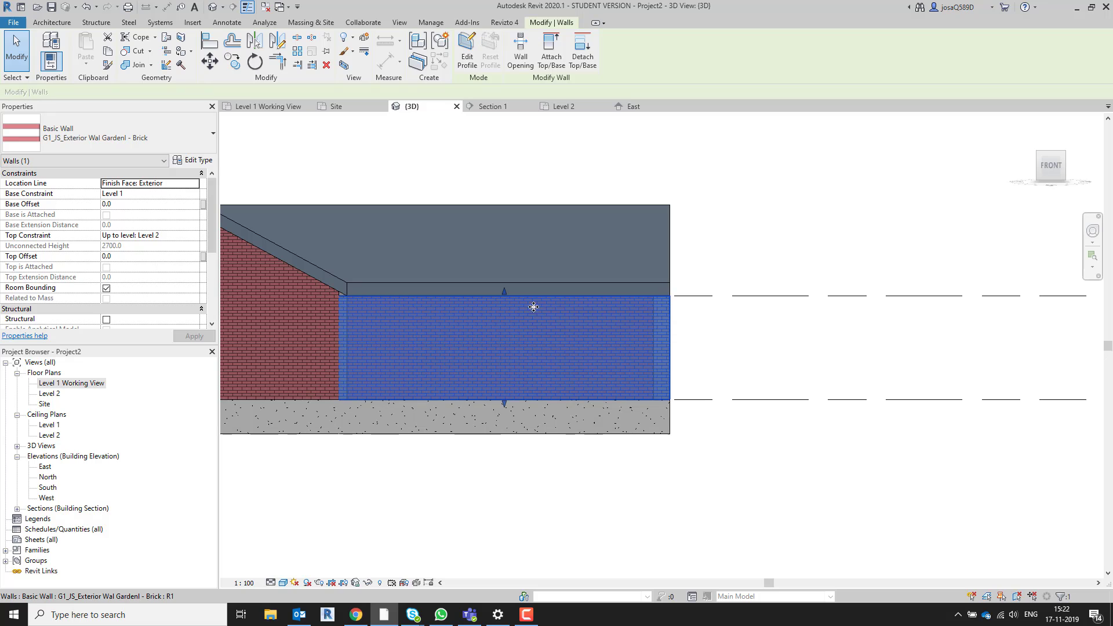
click(467, 48)
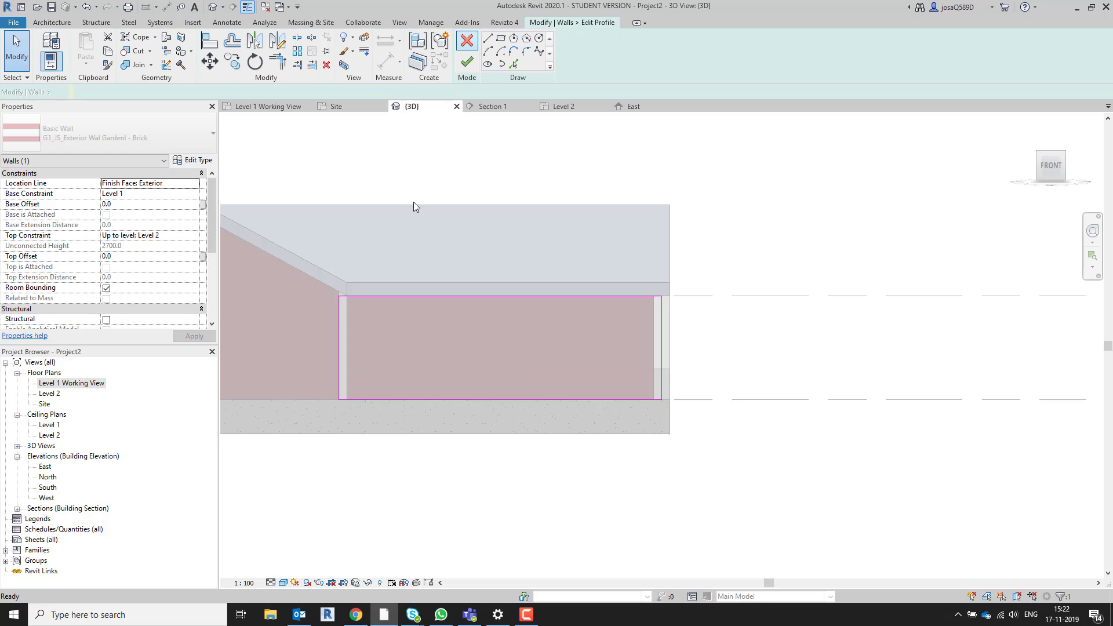
click(512, 63)
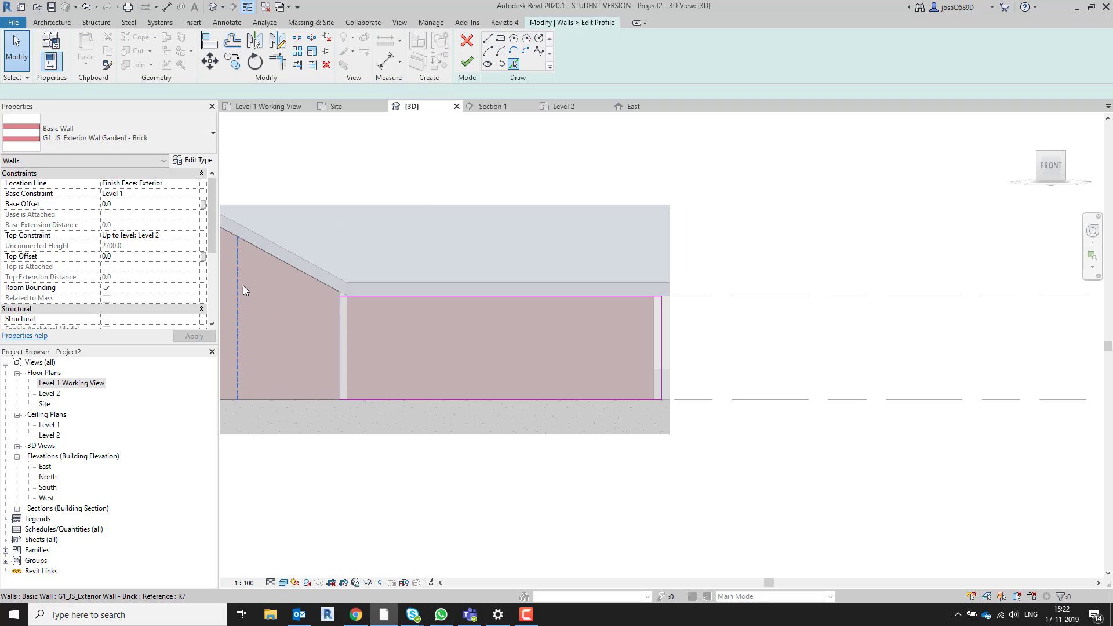
click(276, 263)
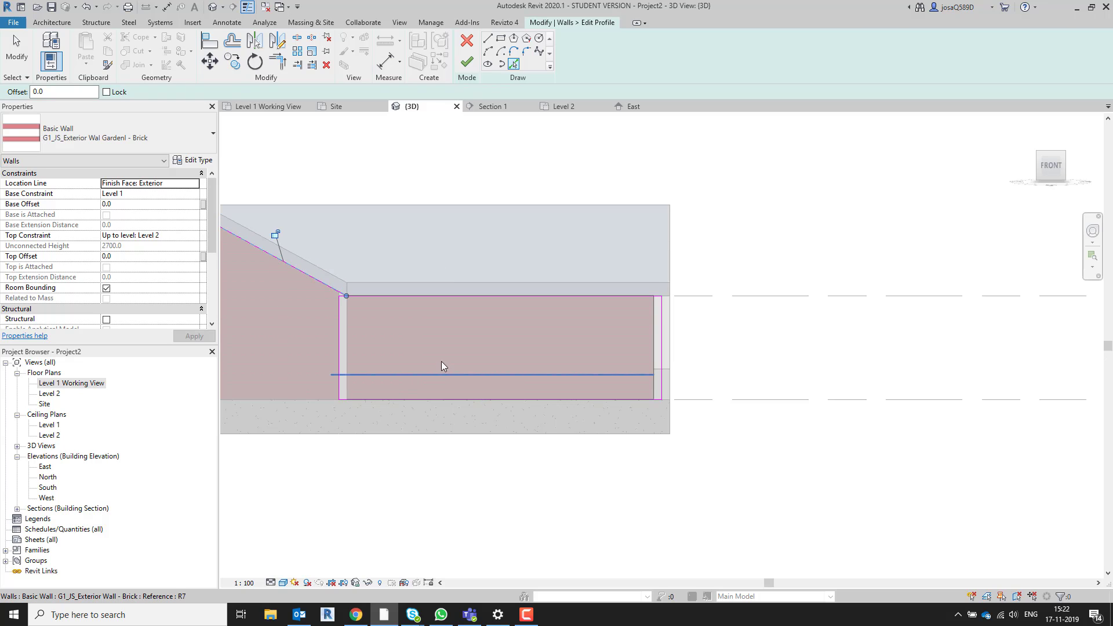
scroll(440, 361, up, 3)
drag(277, 248, 409, 318)
key(Escape)
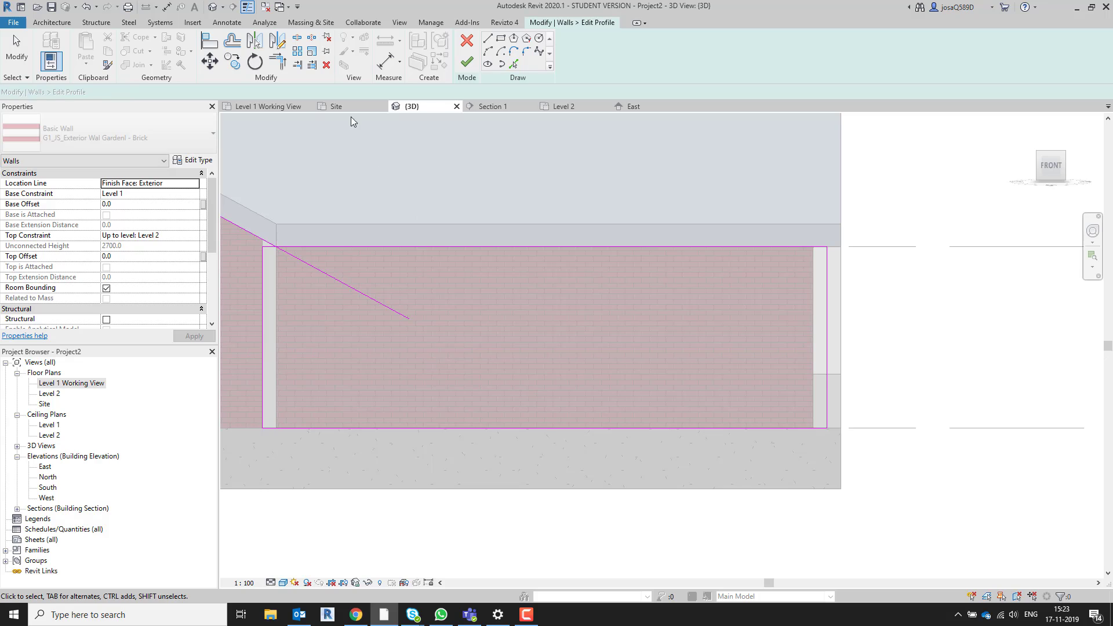
- Add a horizontal profile line offset 800 mm above the base of the south garden wall
click(513, 63)
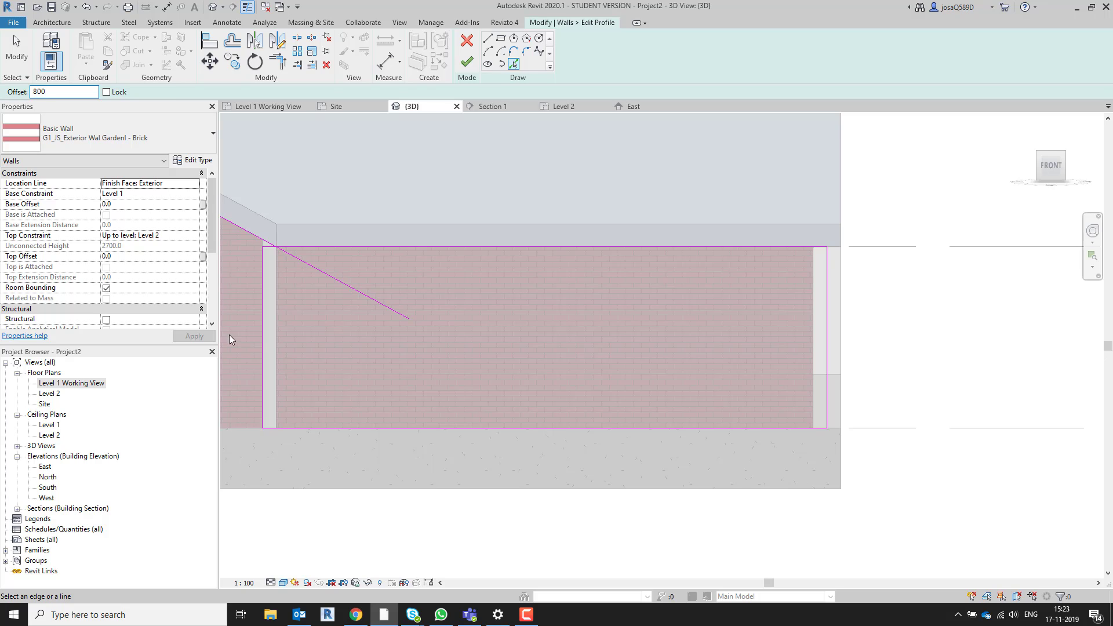
text(800)
click(464, 423)
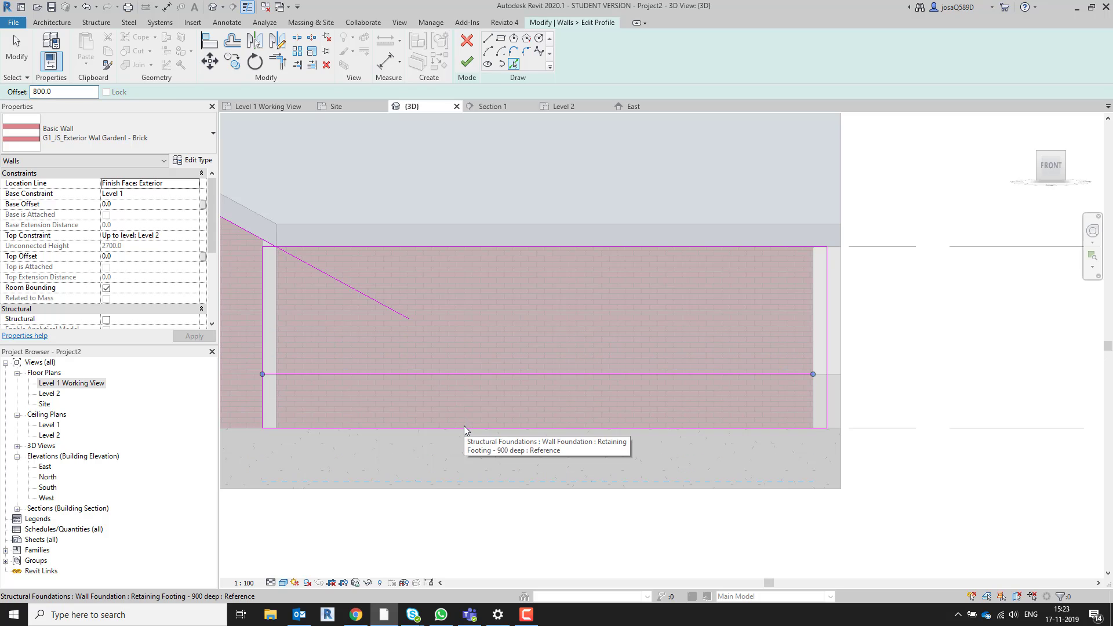
- Trim the south wall's sloped line and the horizontal 800 mm line into a corner
key(t)
key(r)
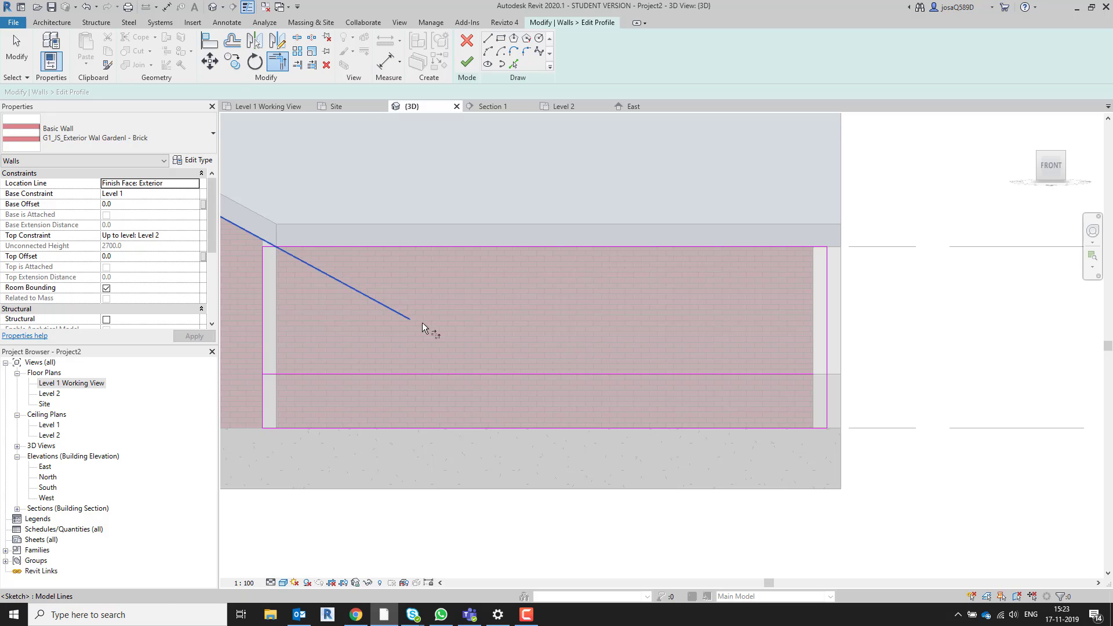
click(422, 322)
click(597, 373)
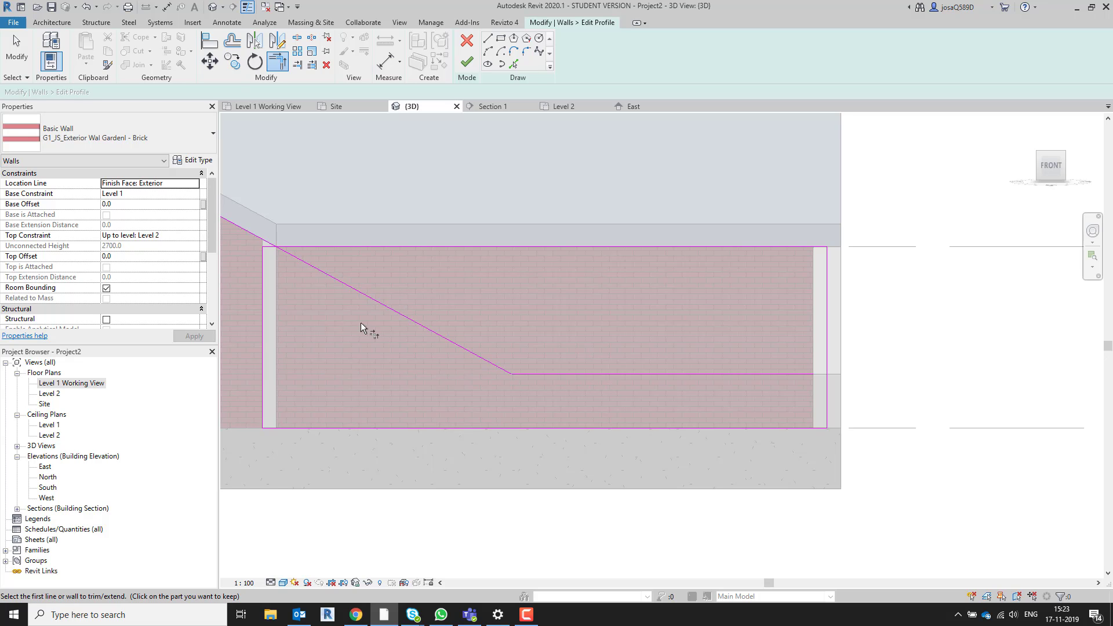
middle_drag(363, 325, 609, 364)
key(Escape)
key(Escape)
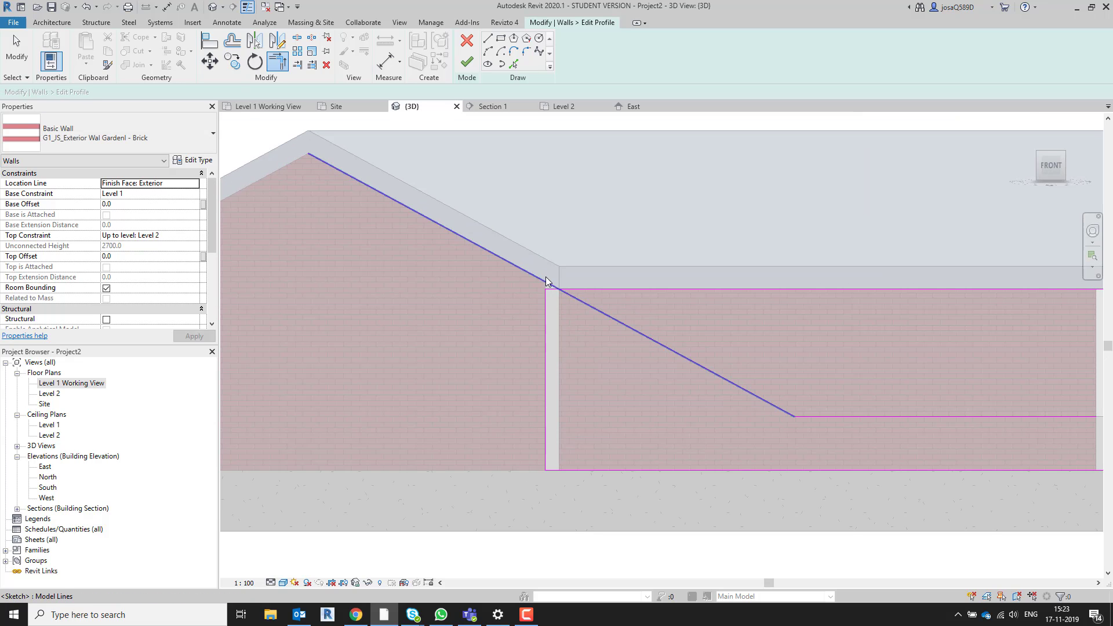
- Delete the south wall profile's original top line and trim the sloped line to the vertical edge beside the bedroom wing
scroll(571, 305, up, 3)
click(582, 276)
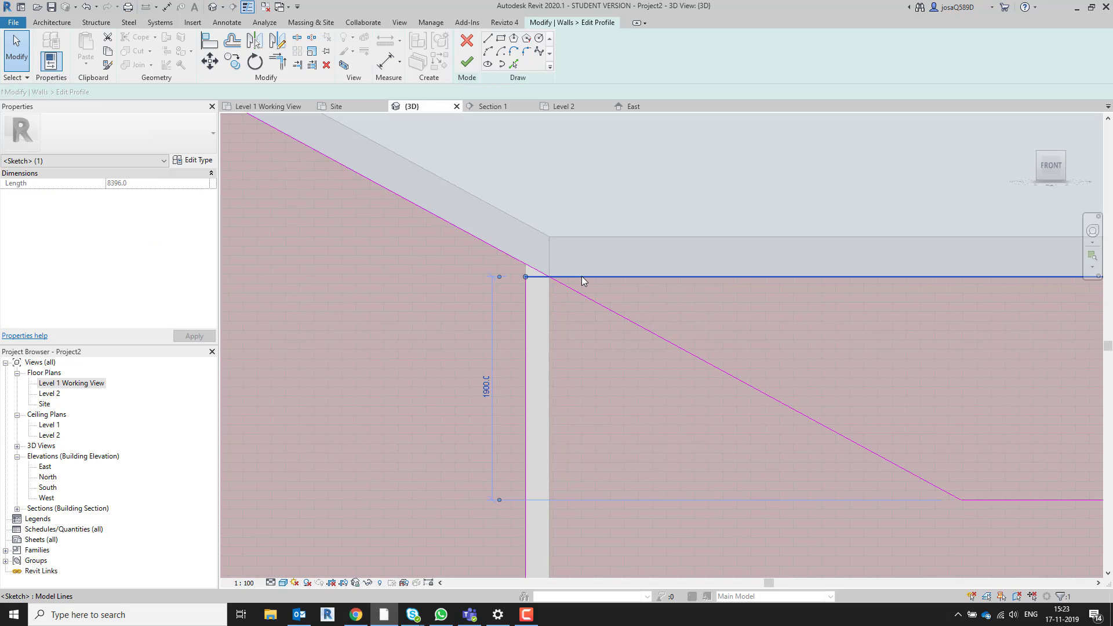
key(Delete)
key(t)
key(r)
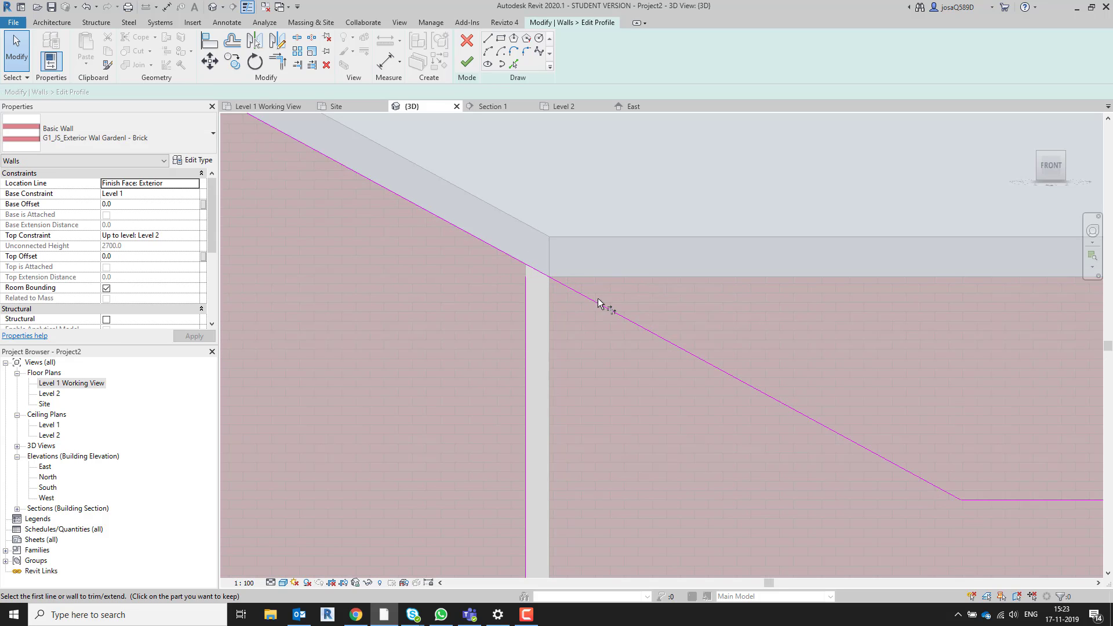
click(597, 302)
click(526, 329)
- Trim the horizontal 800 mm line to the vertical edge at the courtyard's outer corner and finish the south garden wall's profile edit
scroll(685, 444, down, 2)
middle_drag(915, 492, 475, 264)
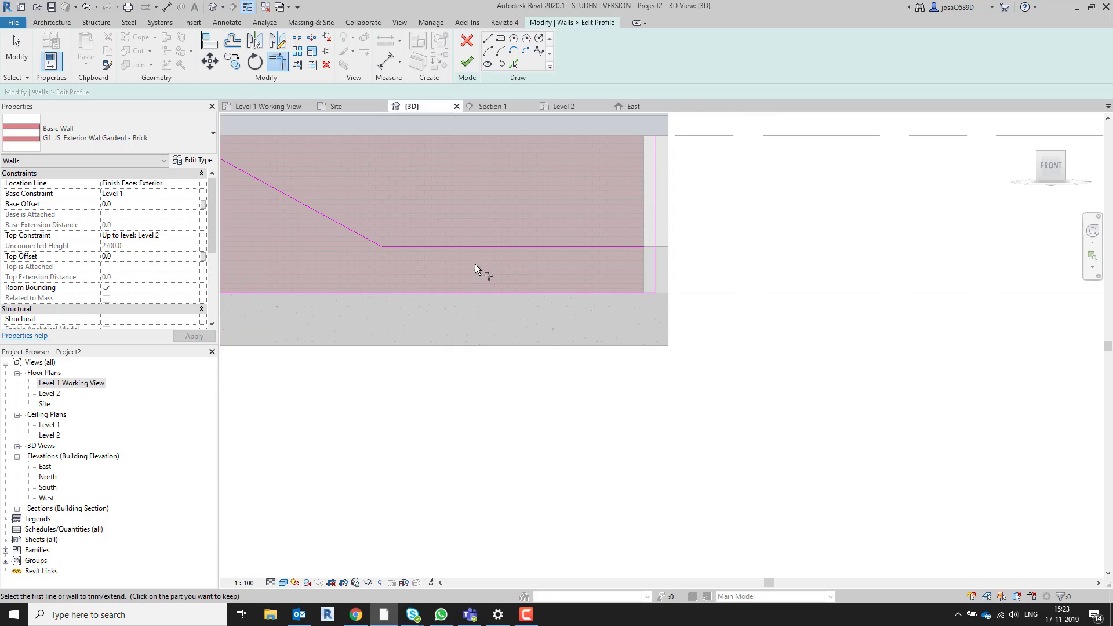
scroll(622, 264, up, 2)
click(643, 228)
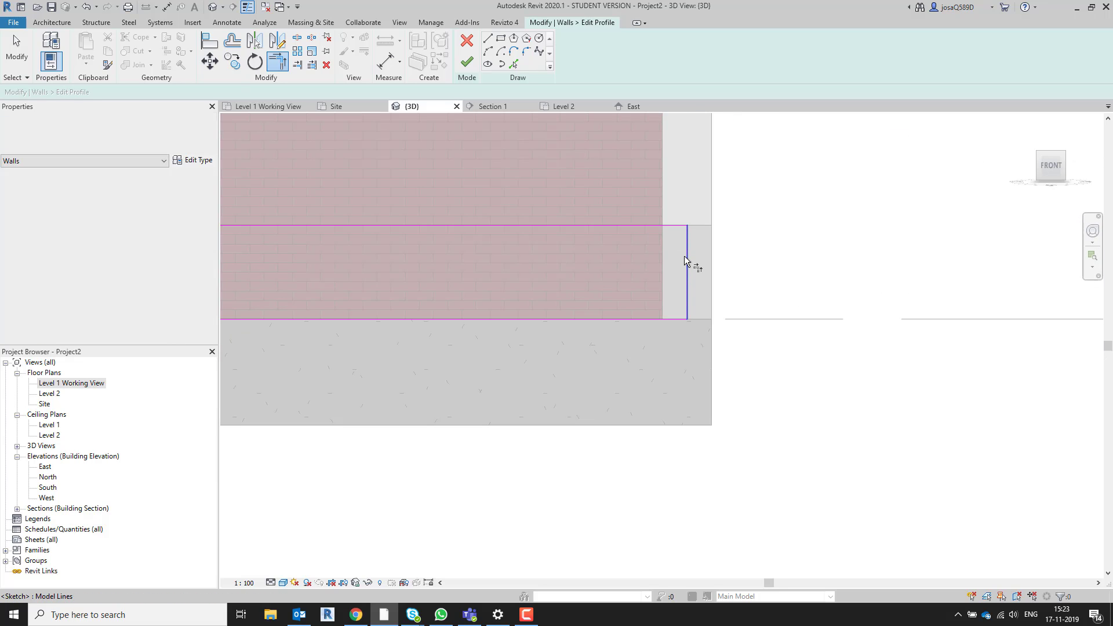
click(686, 256)
click(467, 62)
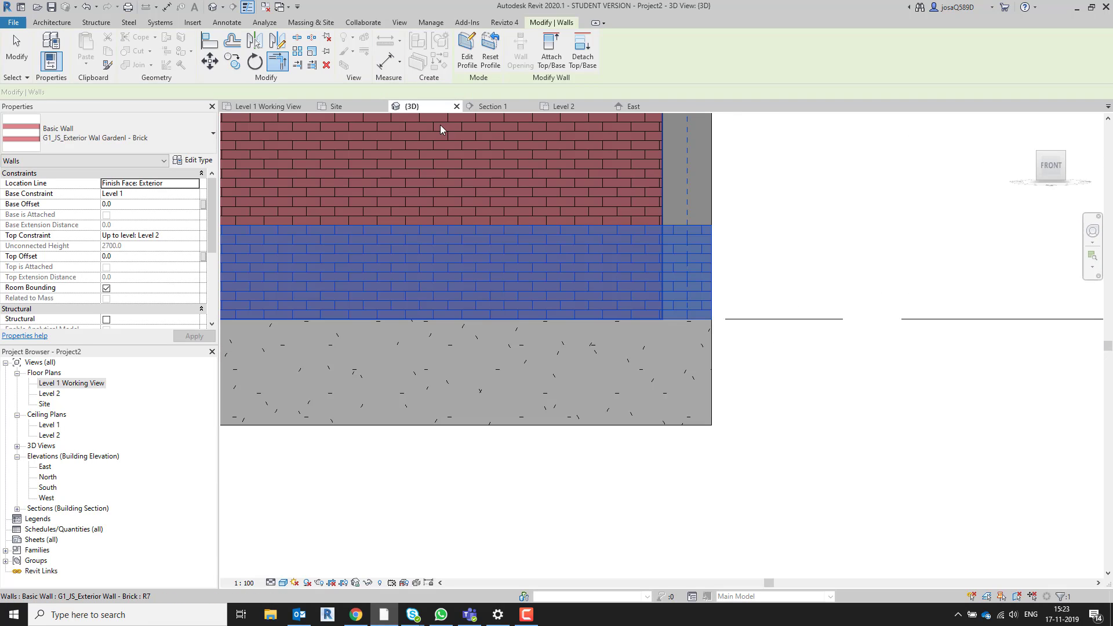
scroll(919, 252, down, 3)
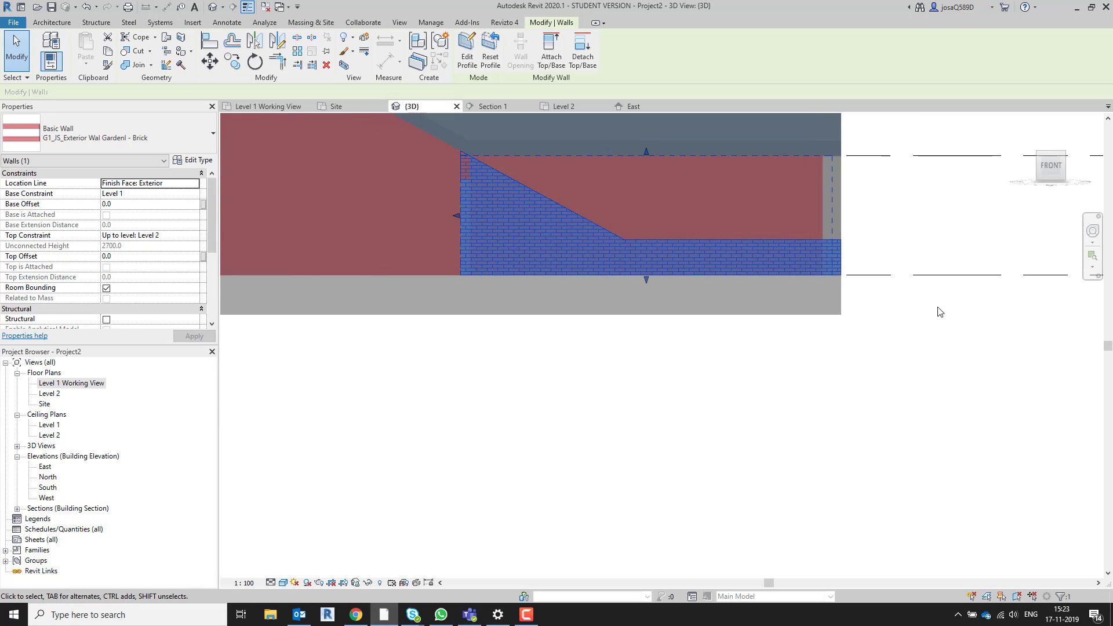
click(931, 375)
shift+middle_drag(914, 383, 759, 441)
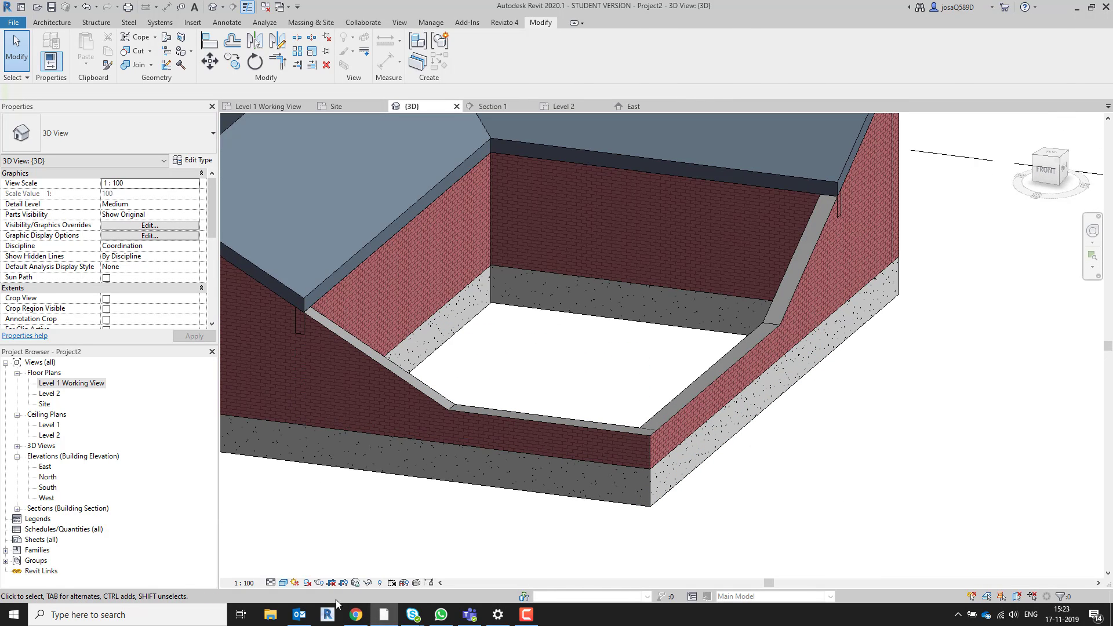
- Reveal the hidden elements in the 3D view, unhide the topography surface's category and leave the reveal mode
click(380, 583)
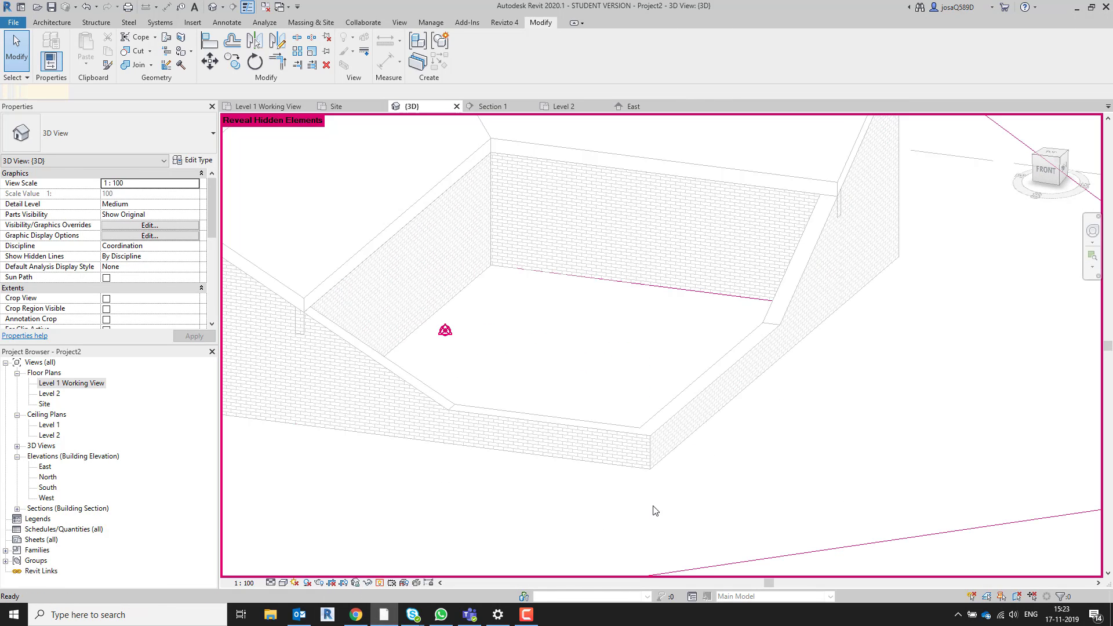
scroll(845, 522, down, 5)
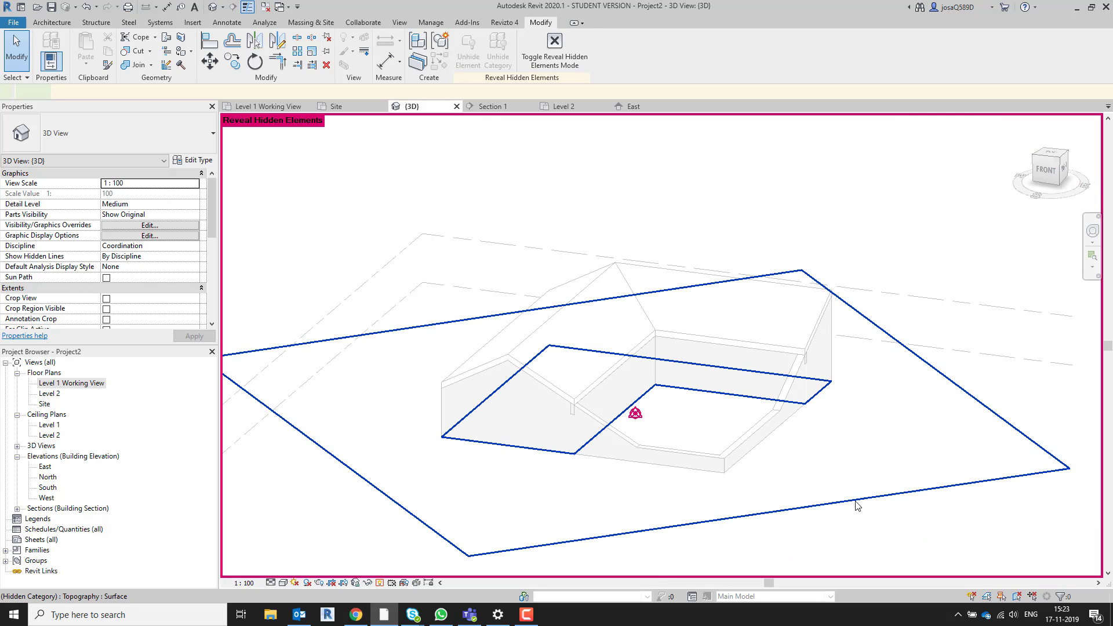
click(858, 506)
right_click(857, 506)
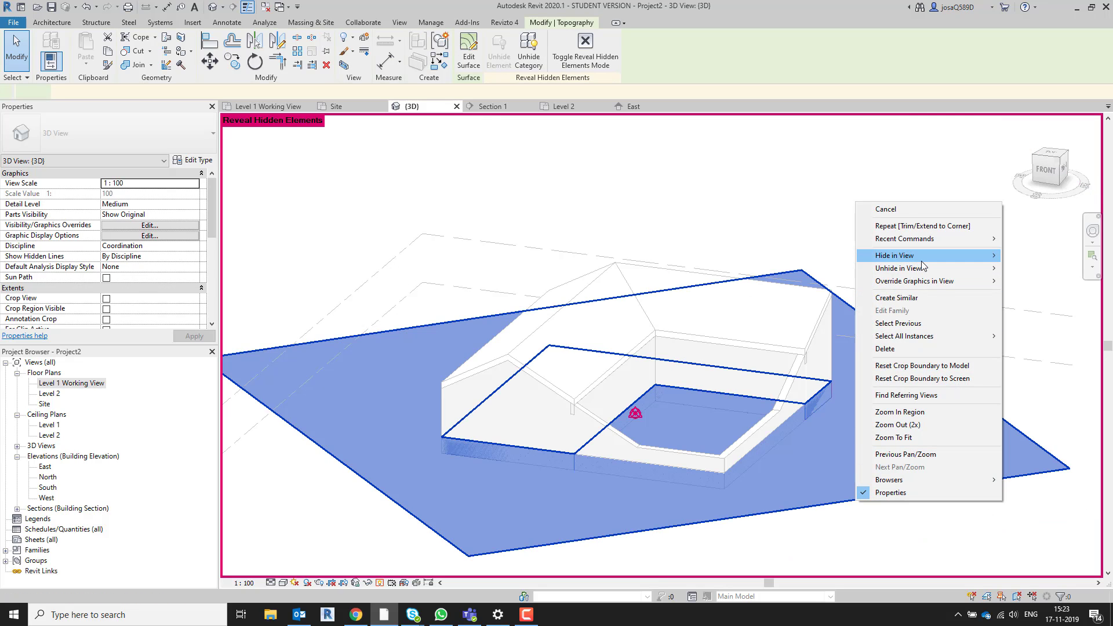
mouse_move(923, 274)
click(1033, 256)
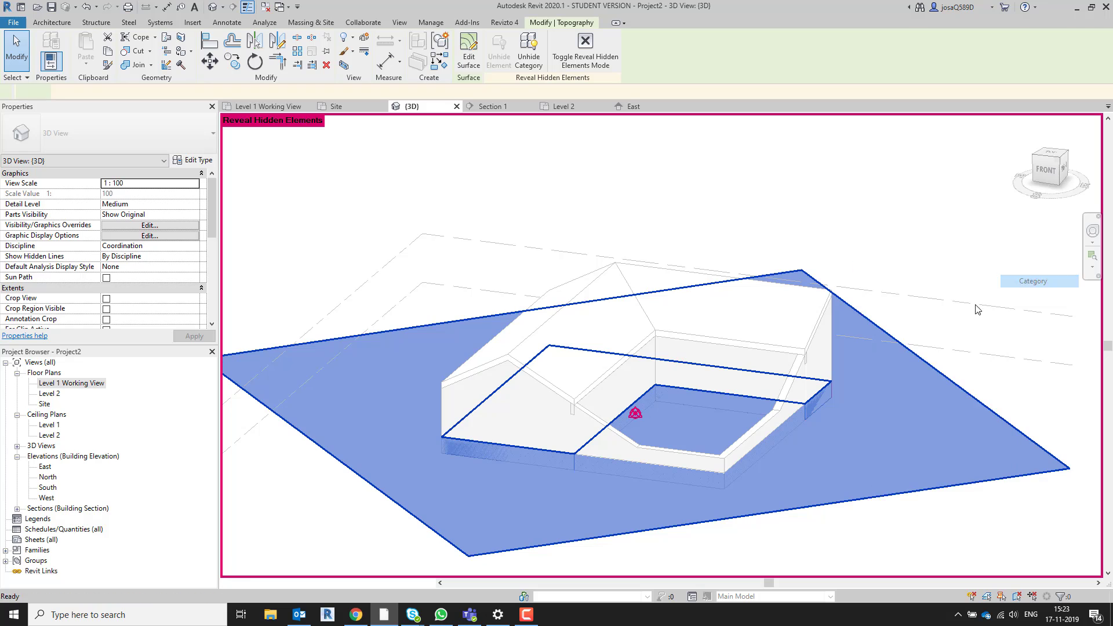
click(381, 583)
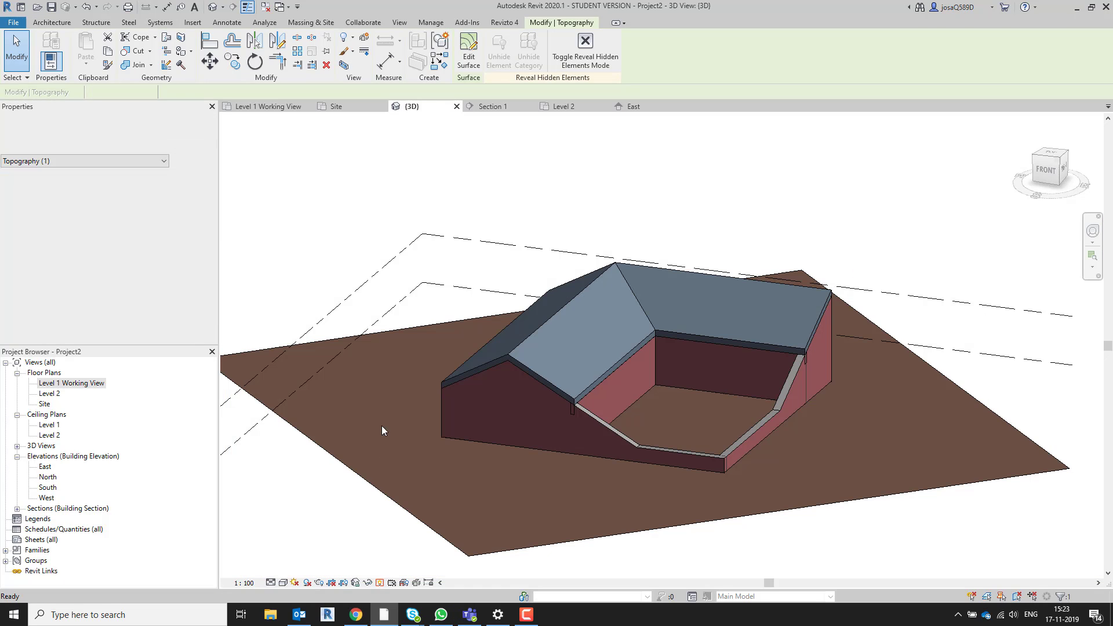
shift+middle_drag(607, 453, 680, 482)
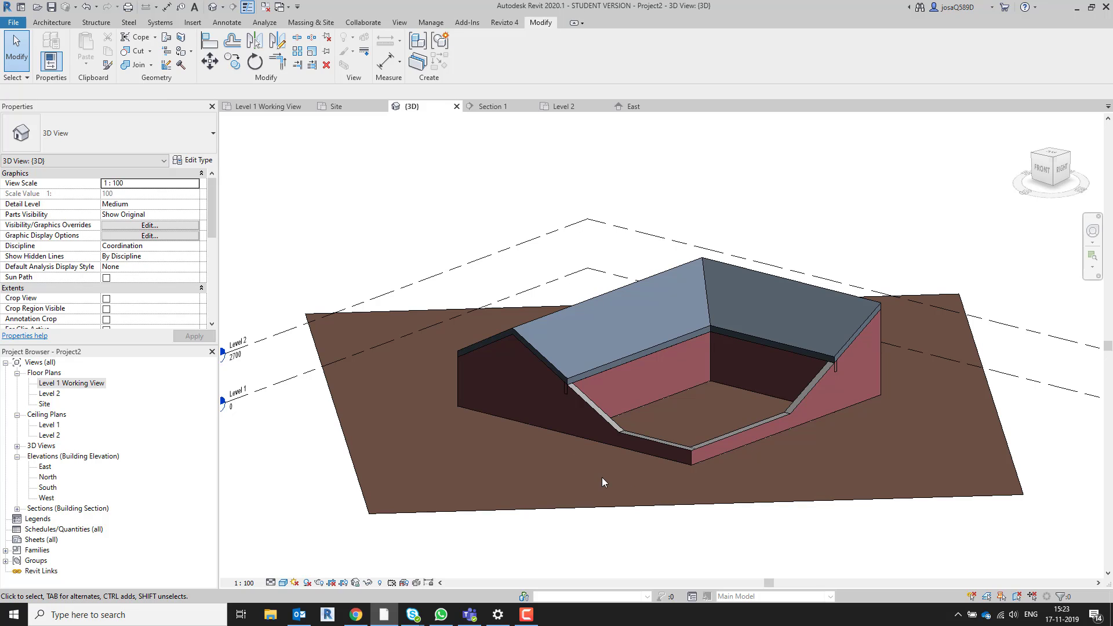
- Open the Level 1 Working View and compare its layout with the Courtyard BATCM house plan in the project brief in the browser
double_click(60, 383)
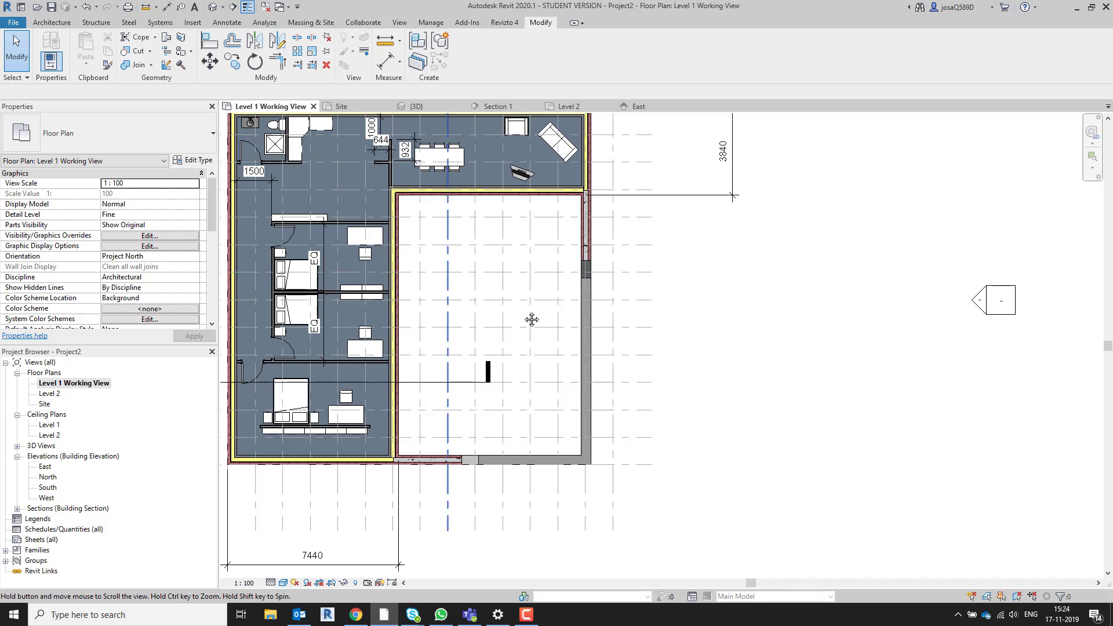
middle_drag(531, 318, 823, 395)
scroll(823, 394, down, 1)
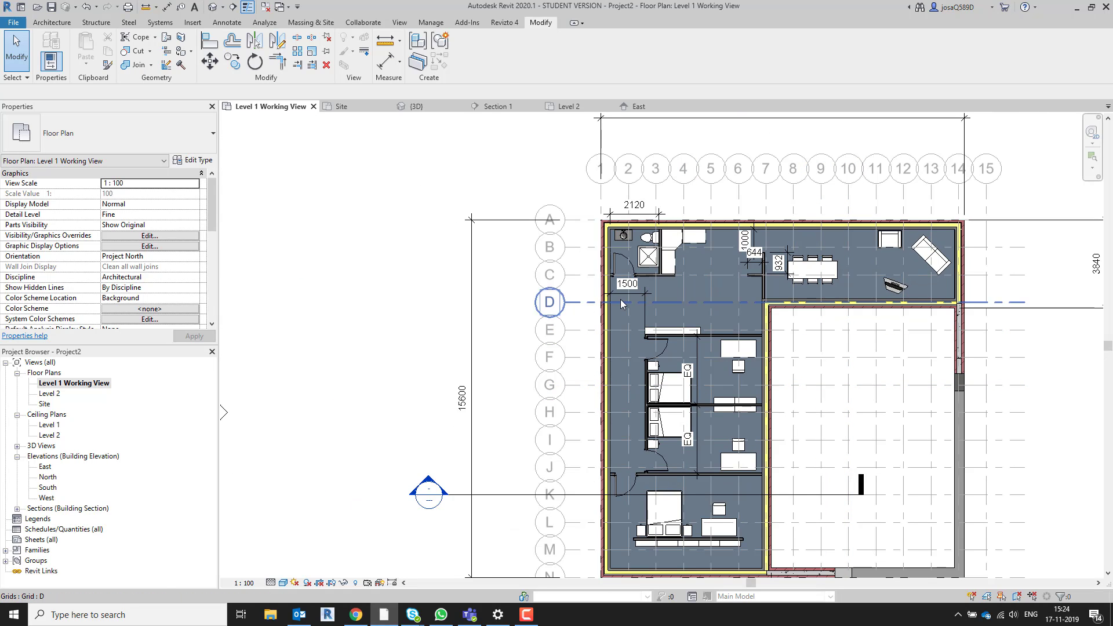
scroll(618, 294, up, 5)
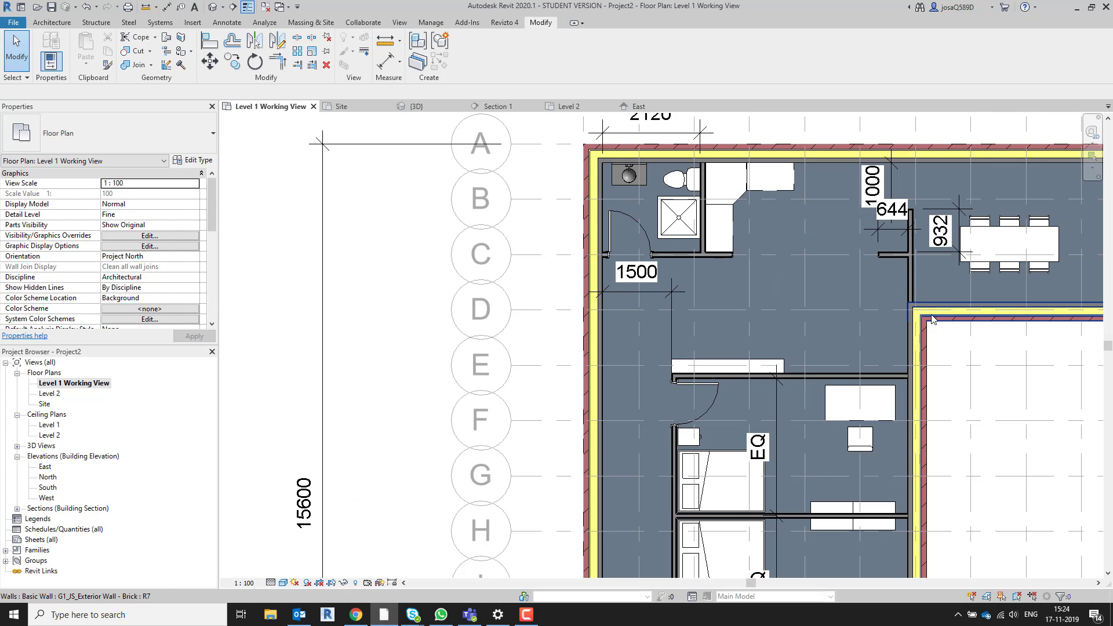
key(alt+Tab)
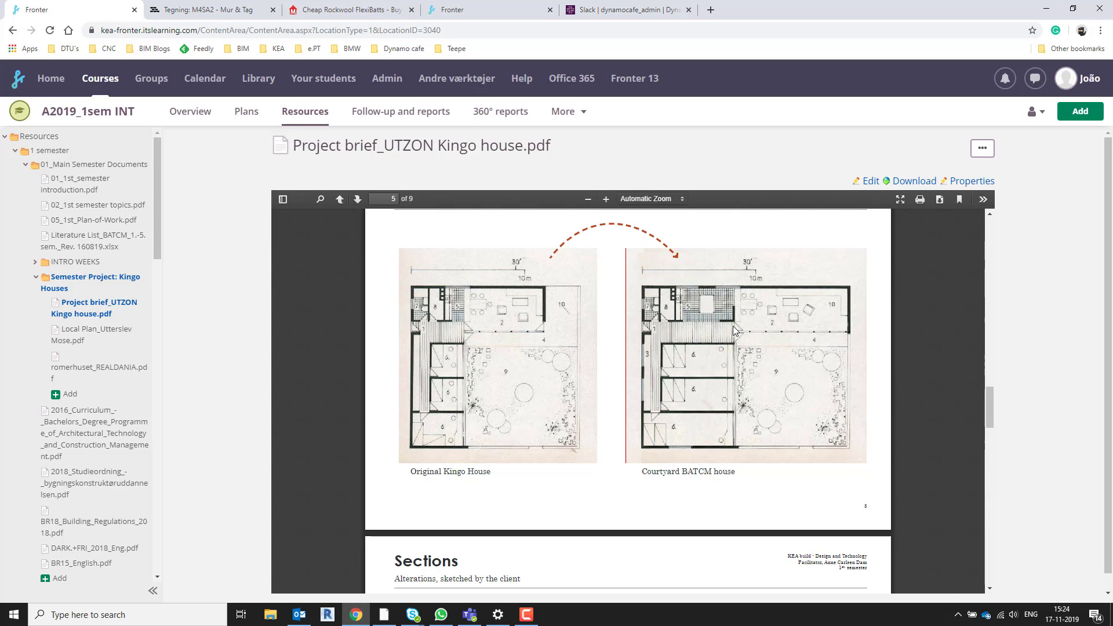
key(ctrl)
key(alt+Tab)
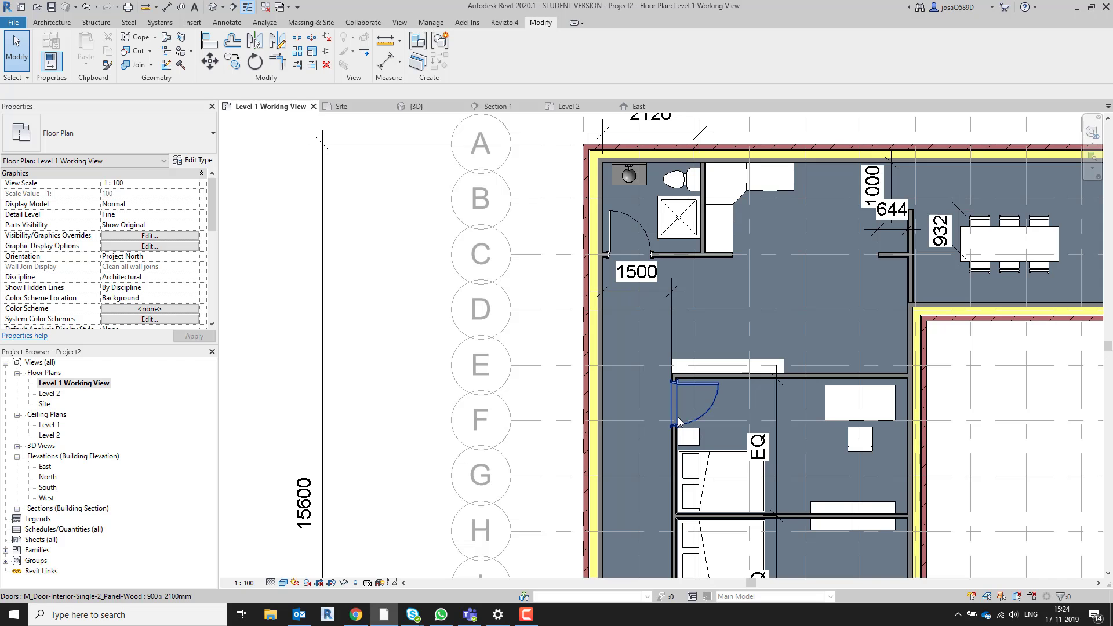
scroll(771, 316, down, 2)
middle_drag(748, 330, 659, 342)
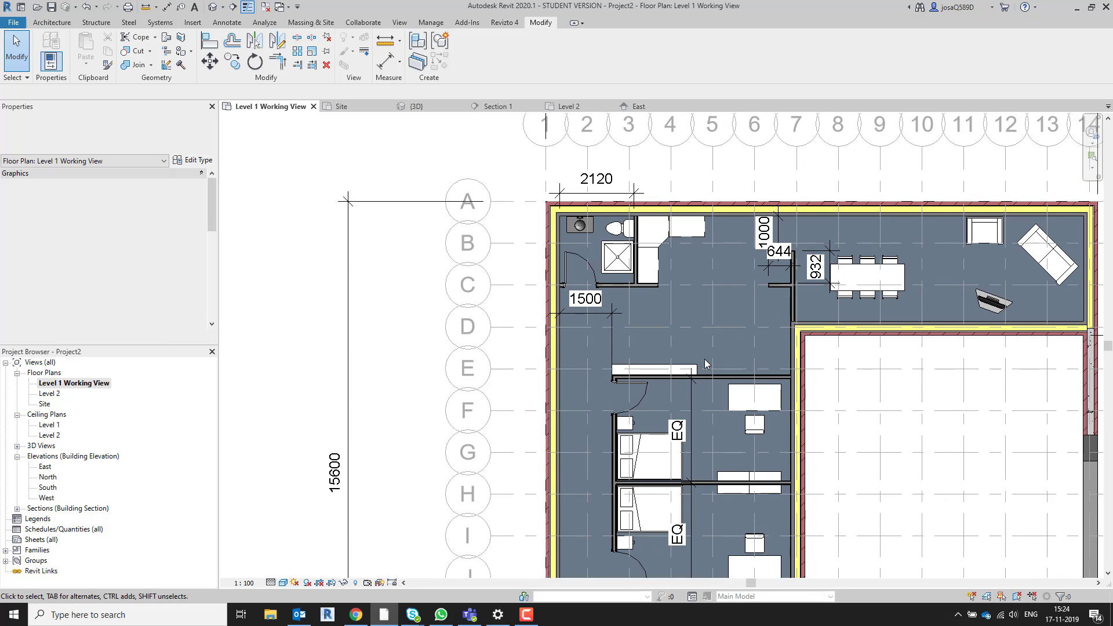
- Start the Door tool and go to the US Metric library's Doors folder to load another door family
click(64, 24)
click(71, 45)
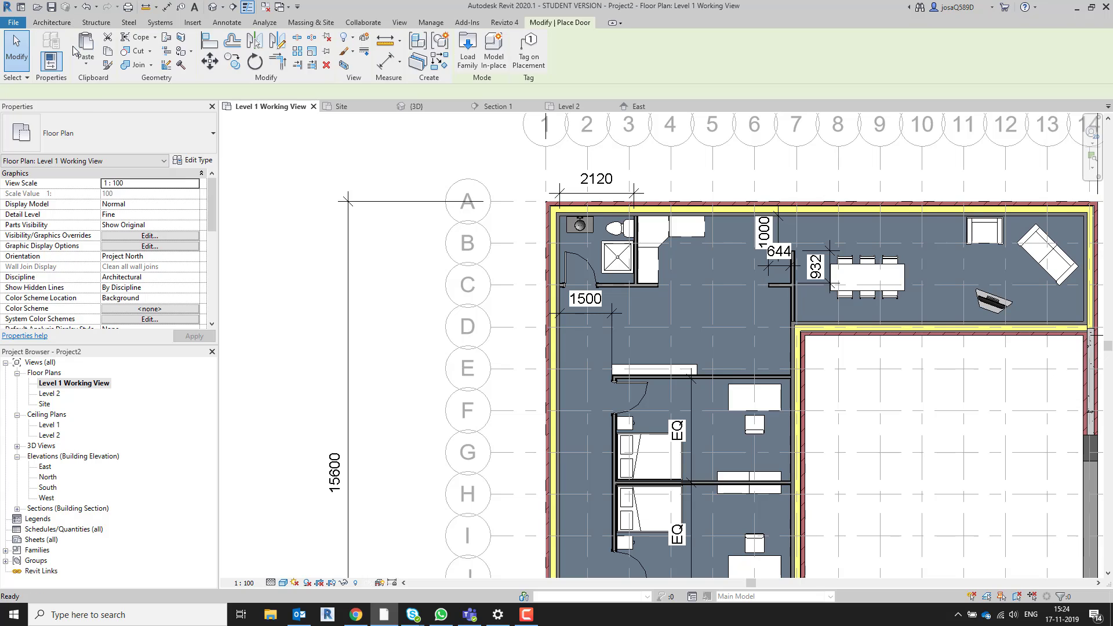
click(172, 135)
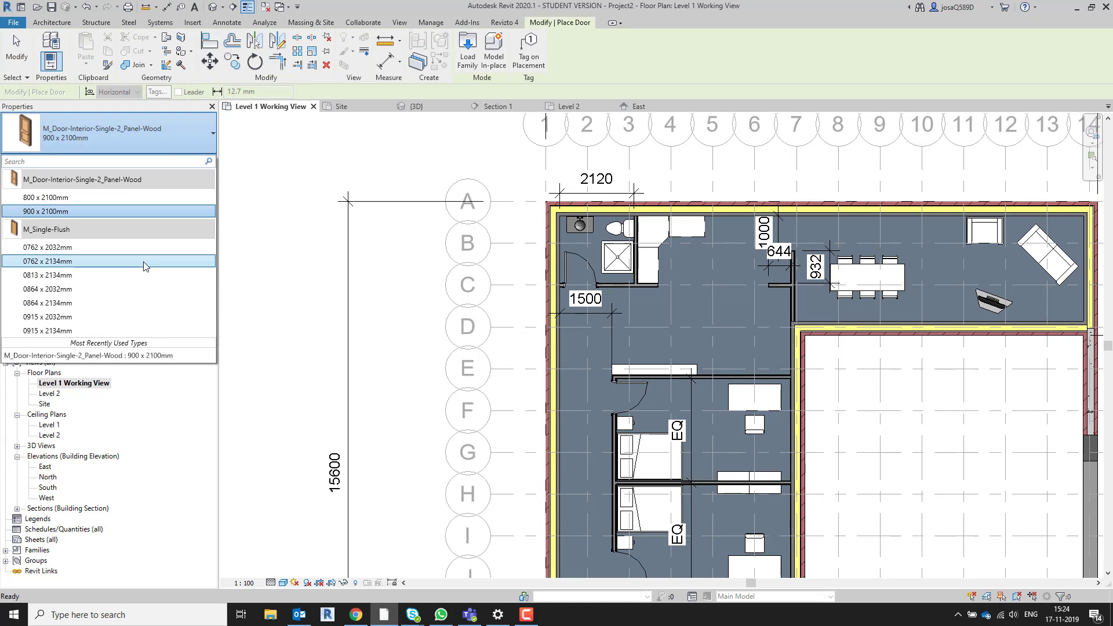
click(467, 49)
click(468, 49)
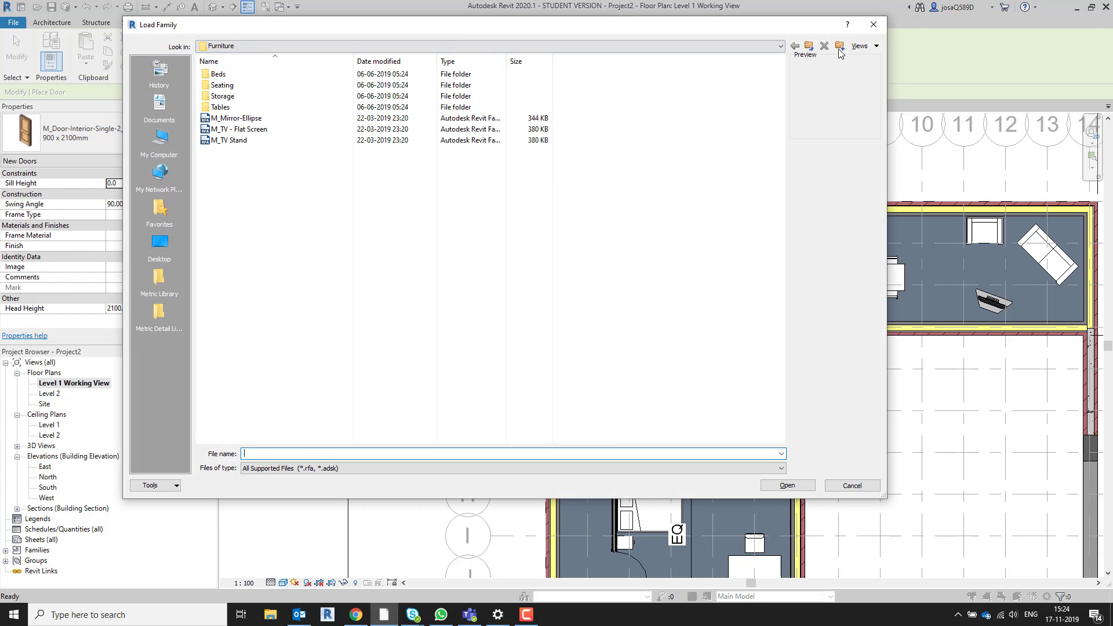
click(808, 47)
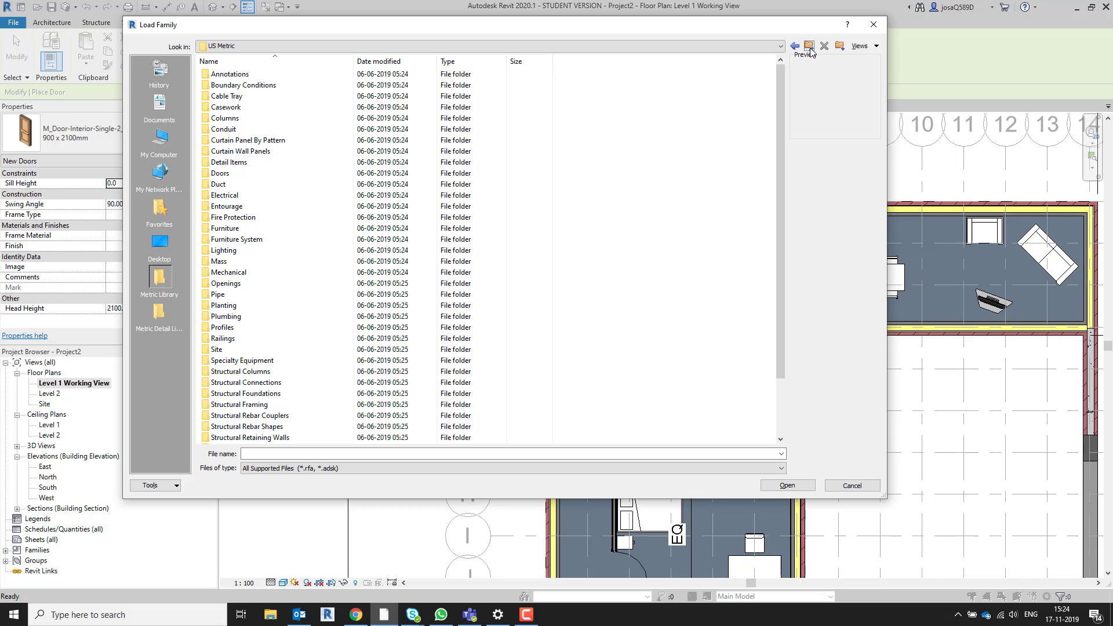
double_click(281, 174)
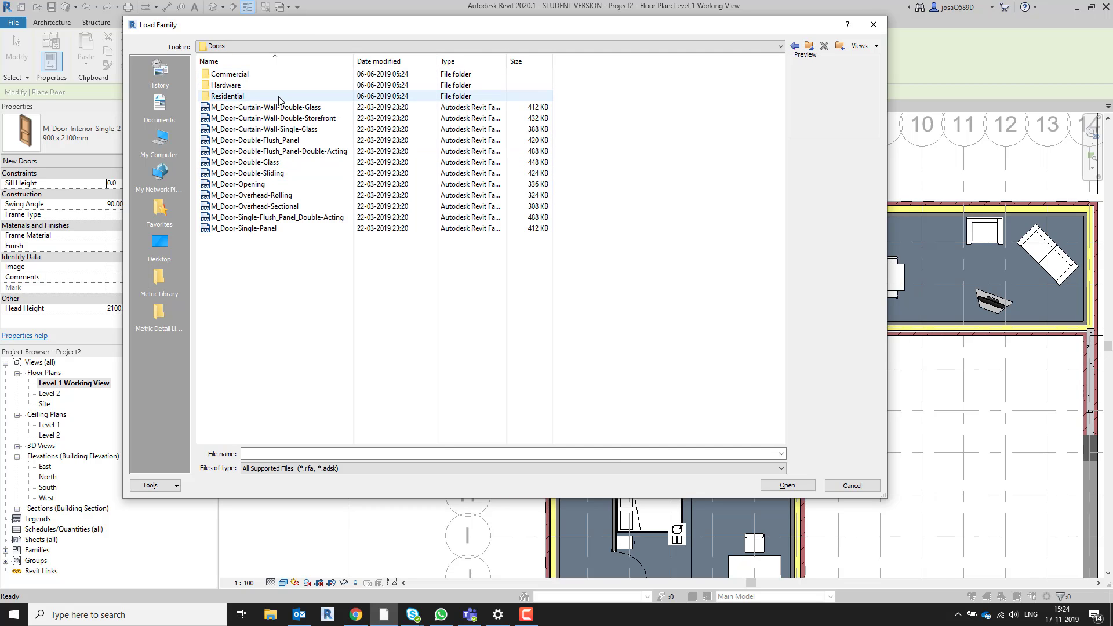
- Preview the door families in the Doors folder, from the curtain-wall doors through to the single-panel door
click(282, 118)
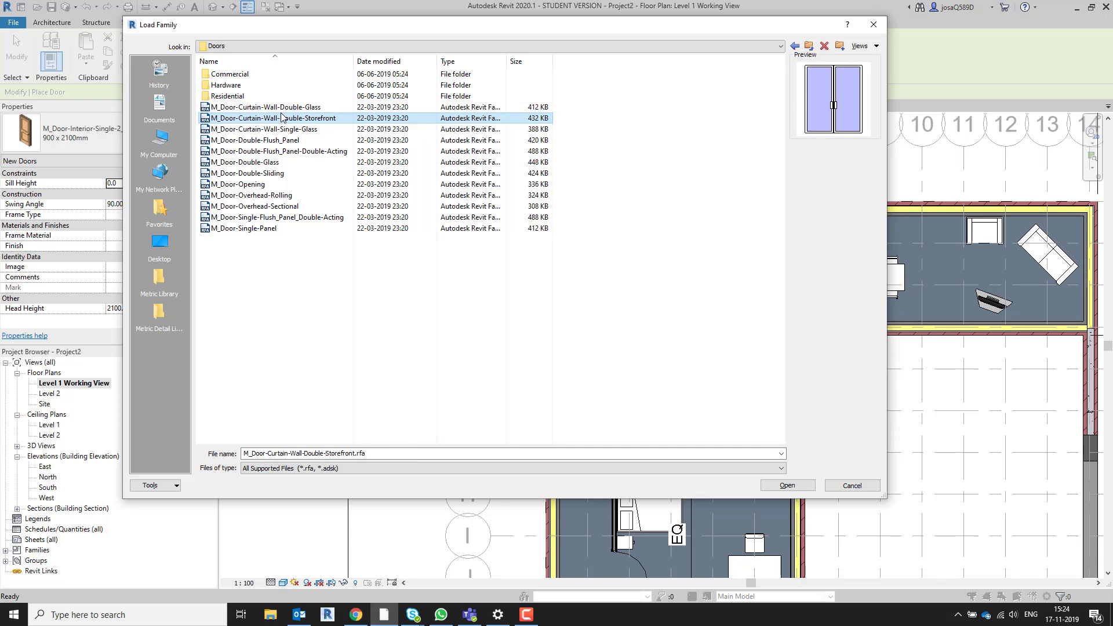
key(Up)
key(Down)
key(Down)
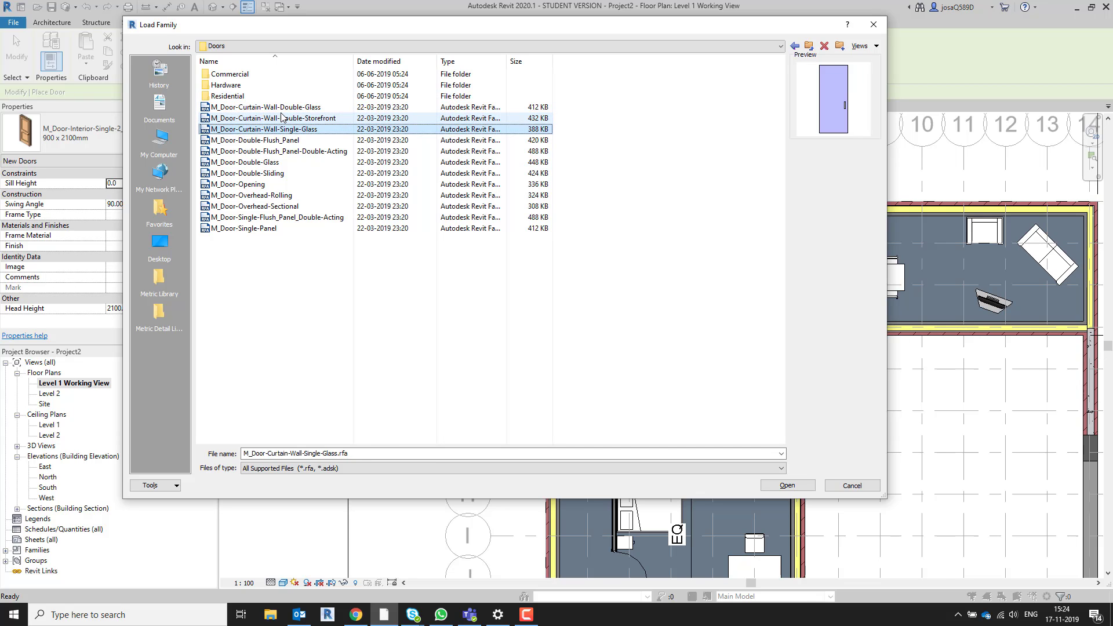
key(Down)
key(Down)
key(Down)
key(Down)
key(Down)
key(Down)
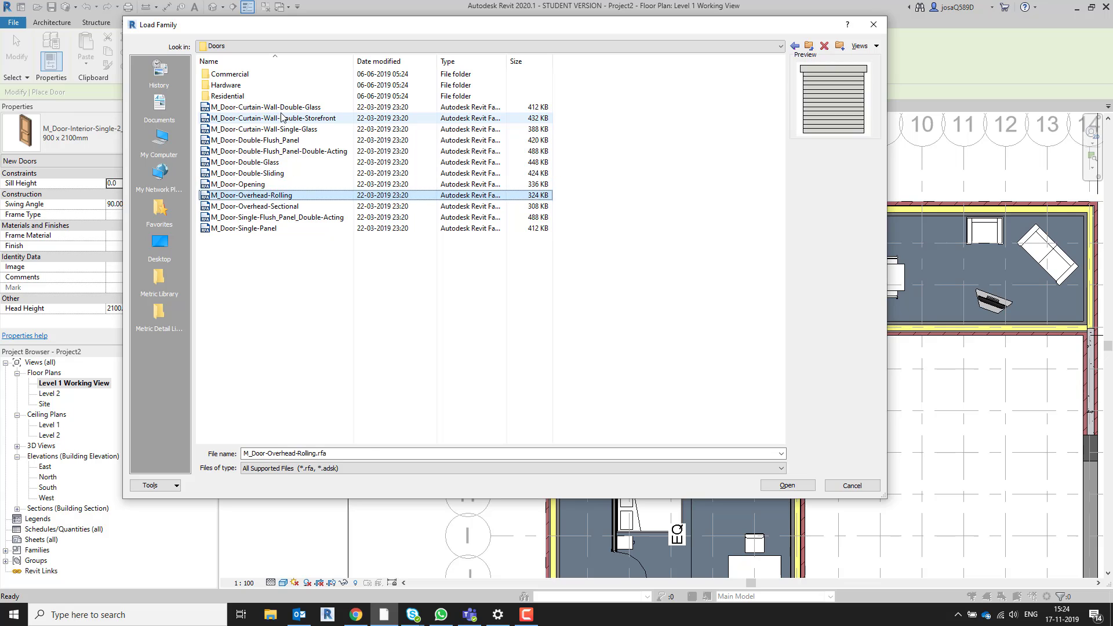
key(Down)
key(Down)
key(Down)
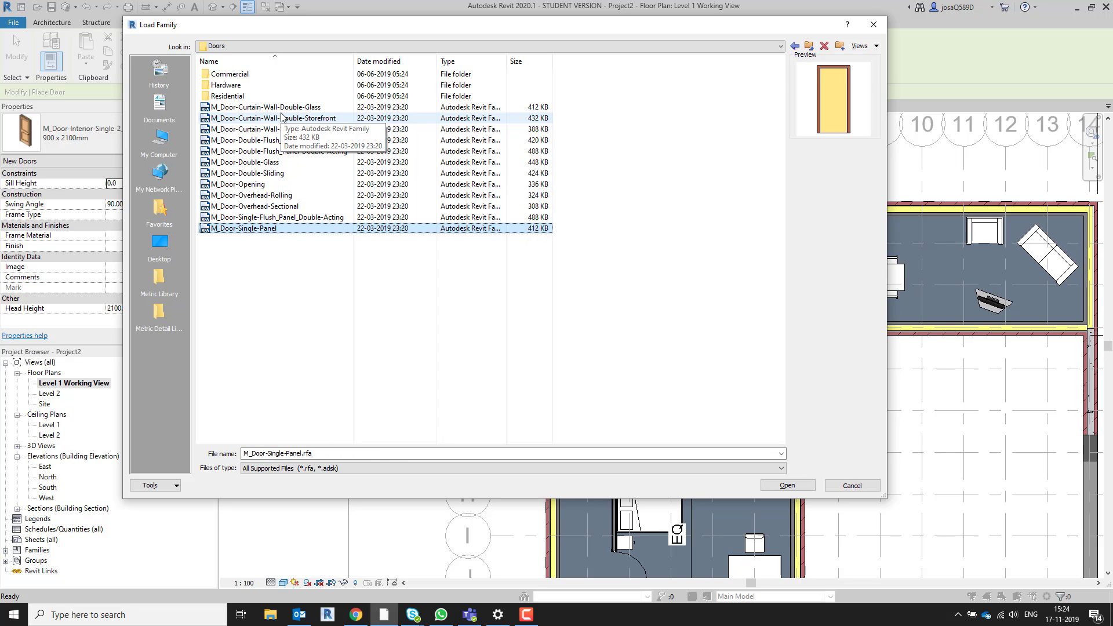
- Compare the exterior door previews in the Residential folder and select M_Door-Exterior-Single-Entry-Half Arch Glass-Wood_Clad
double_click(282, 95)
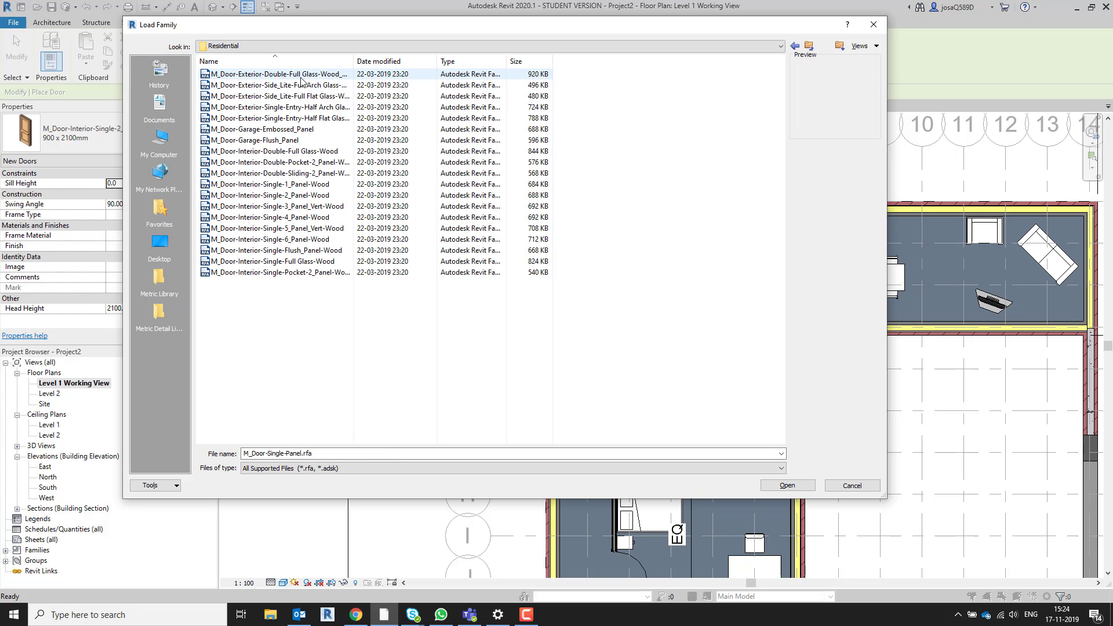
key(Down)
key(Down)
key(Down)
key(Down)
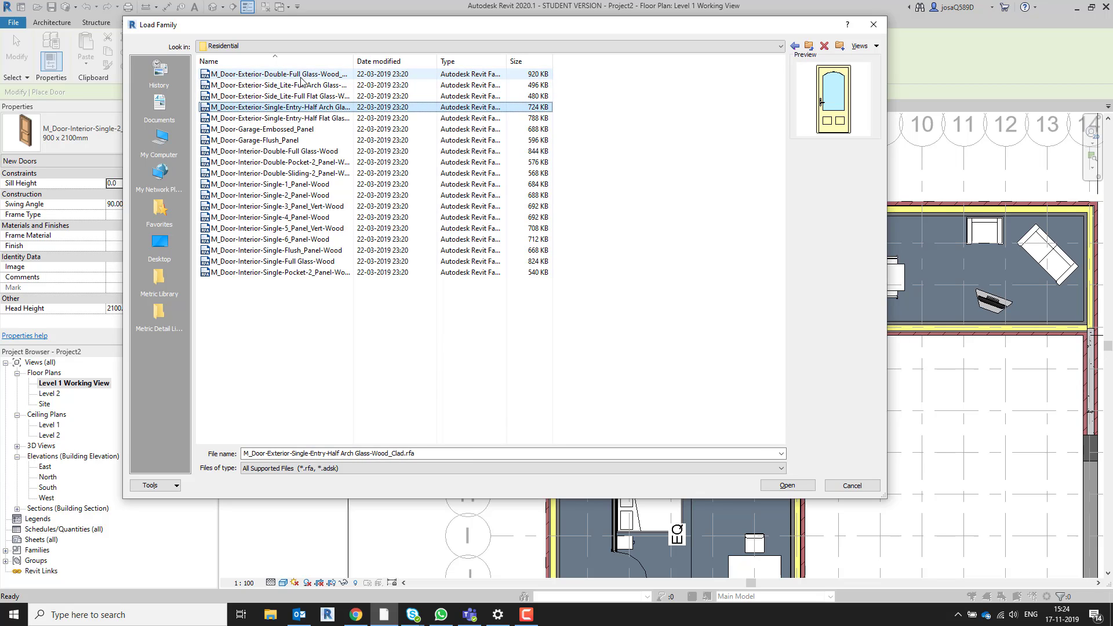
key(Down)
key(Up)
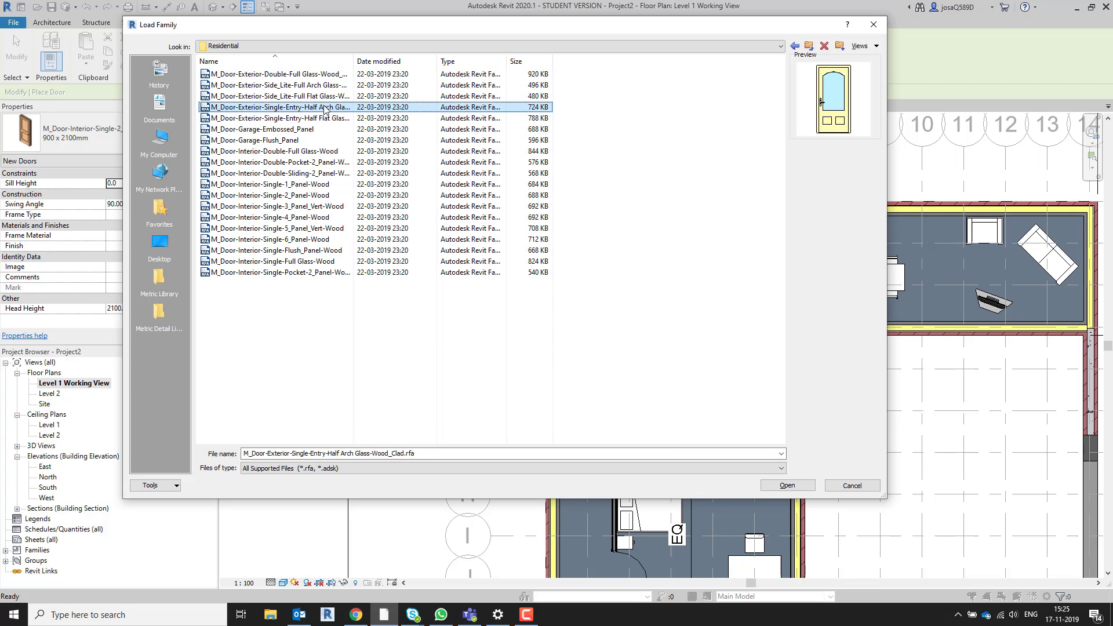
key(Up)
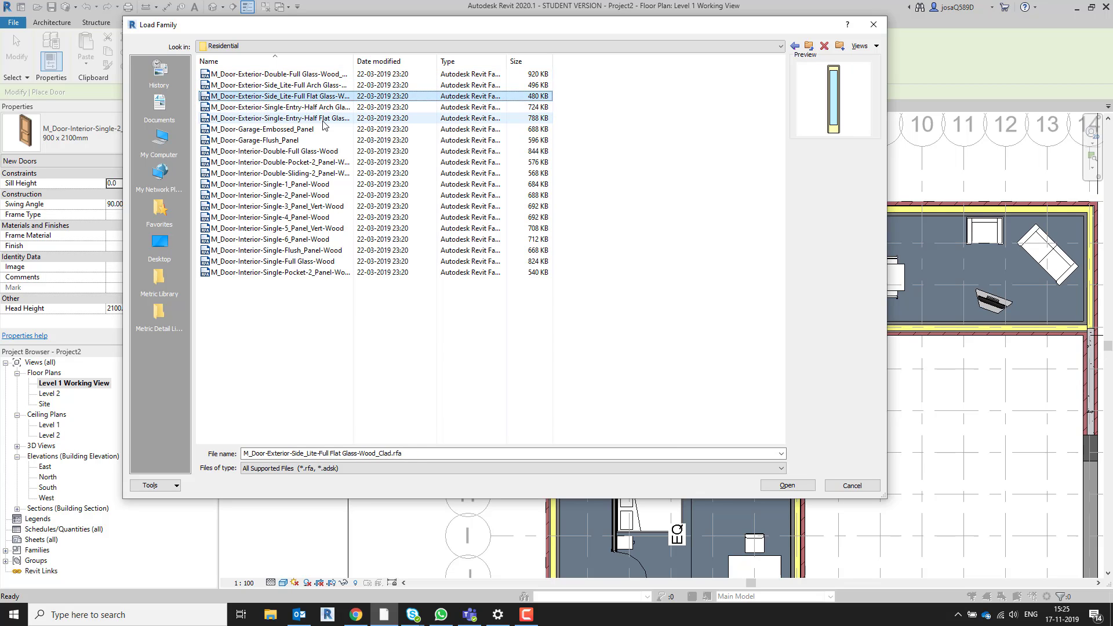
click(323, 119)
key(Up)
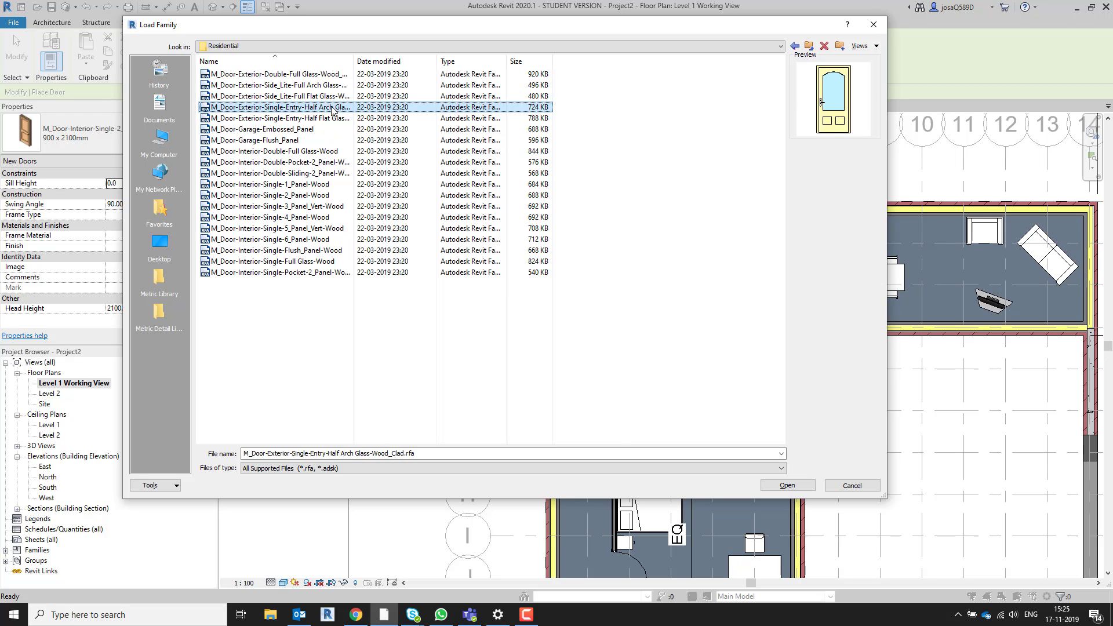
- Load the half-arch entry door as 900 x 2100mm and place it in the west exterior wall, about 1100 mm below the bathroom wall
double_click(333, 108)
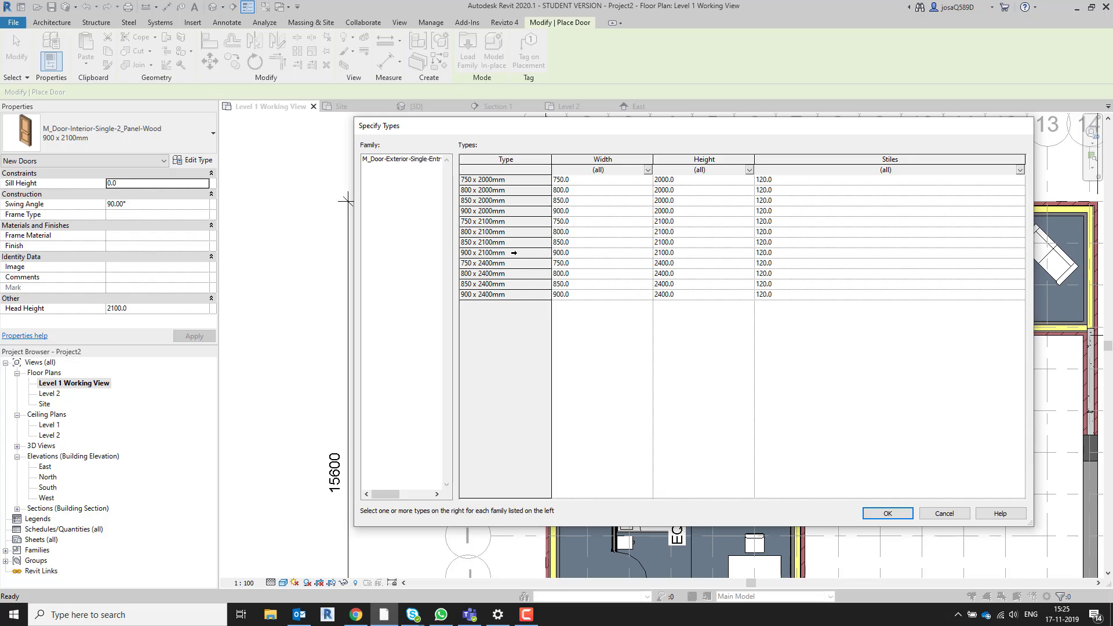
click(515, 253)
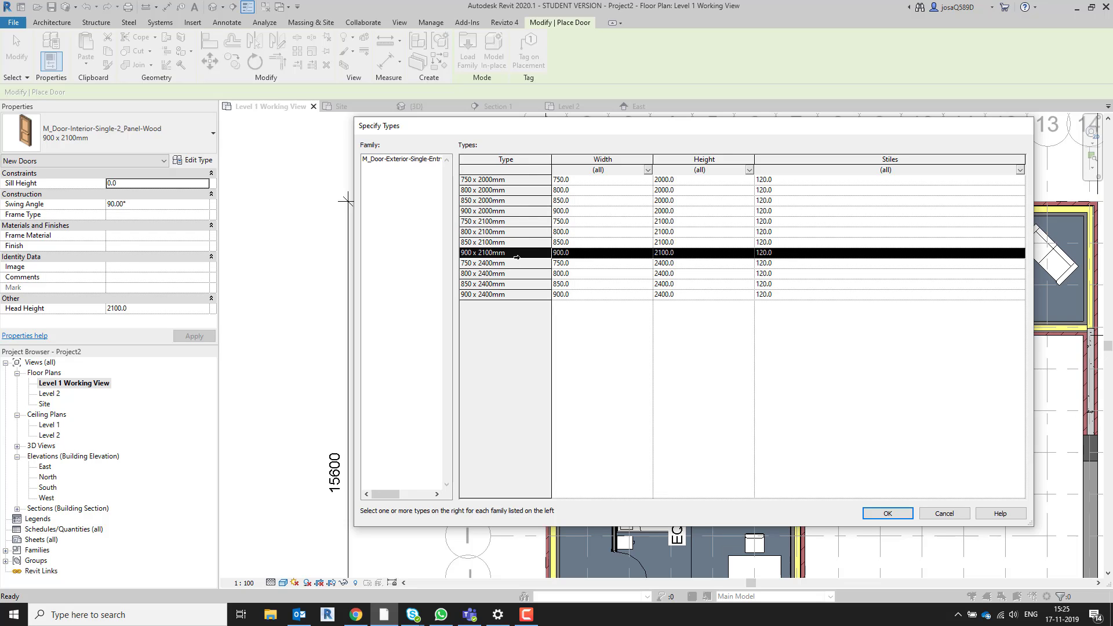
click(887, 514)
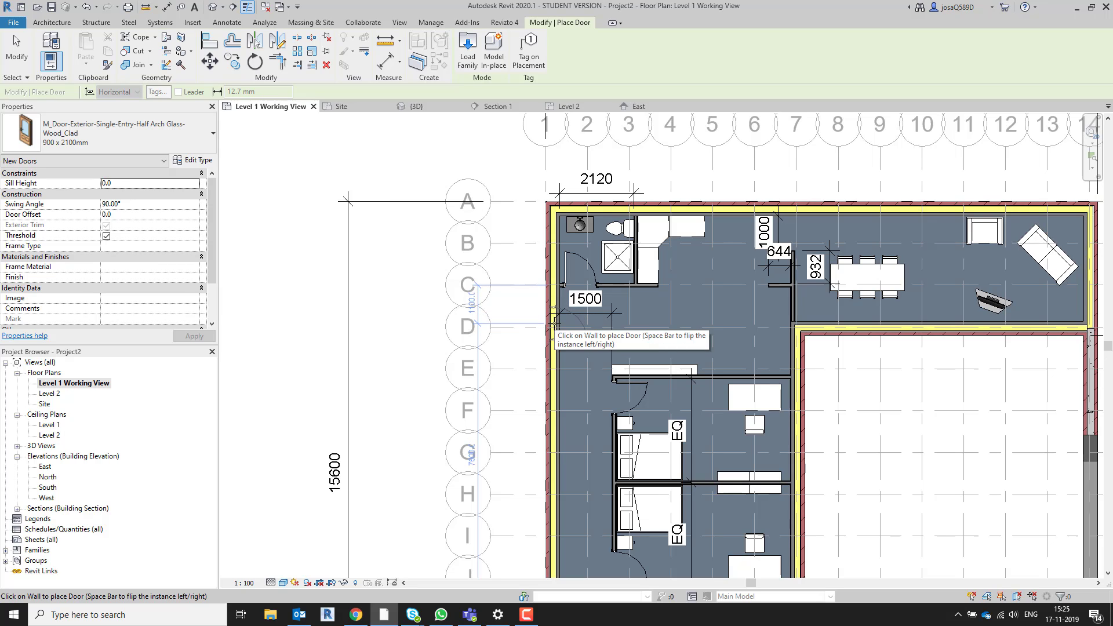
click(554, 322)
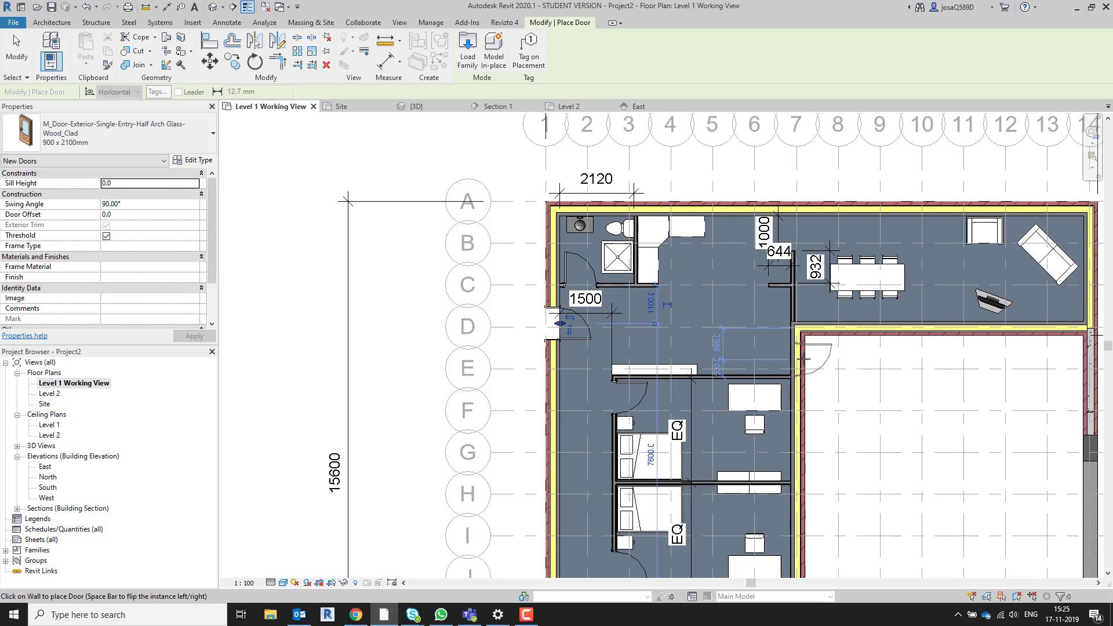
- Load the 800 x 2100mm type of the M_Door-Exterior-Single-Entry-Half Arch Glass-Wood_Clad family
scroll(804, 355, up, 3)
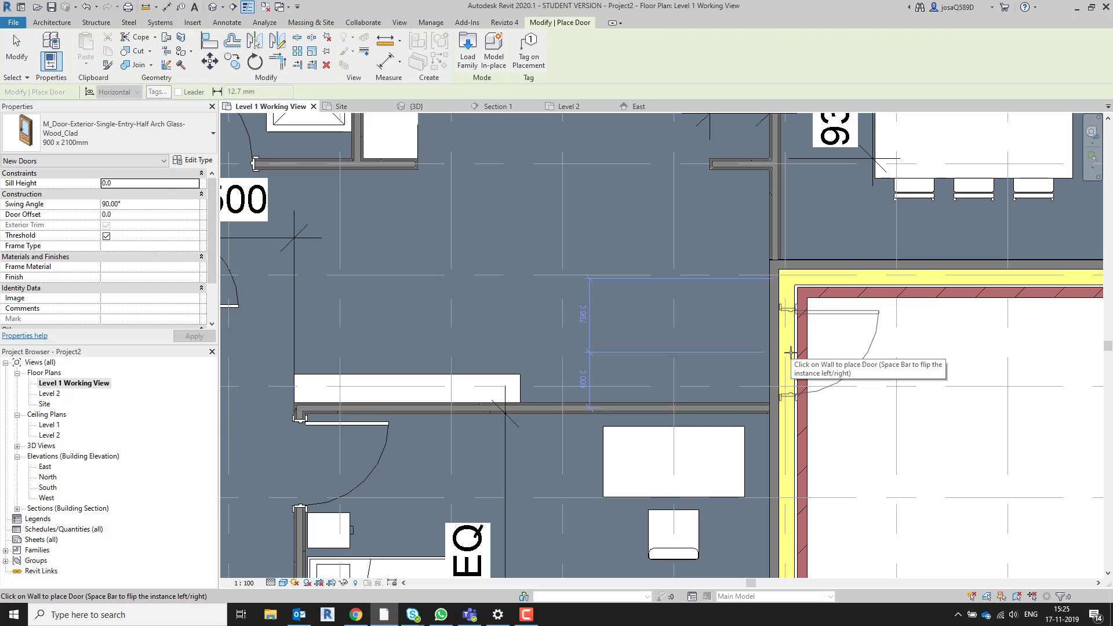
key(Escape)
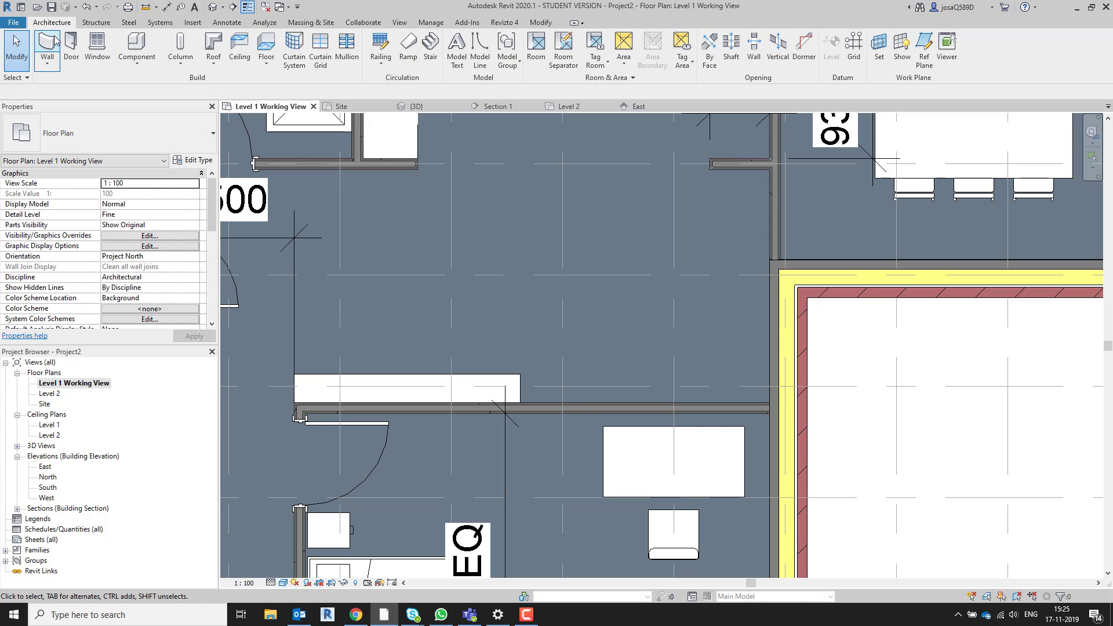
click(70, 46)
click(466, 54)
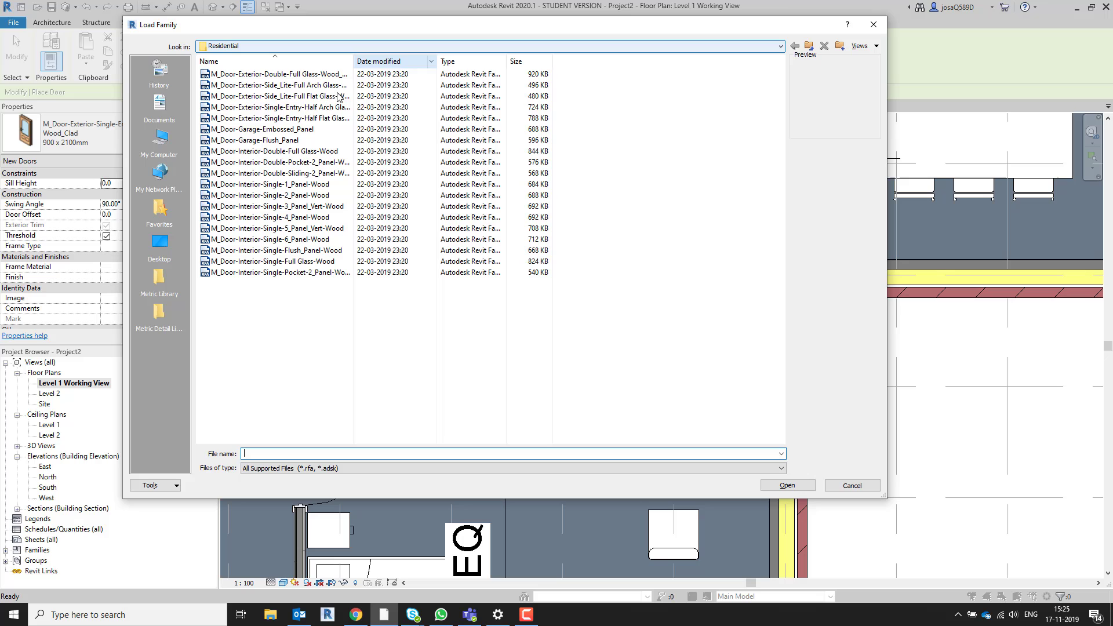
click(319, 118)
click(319, 108)
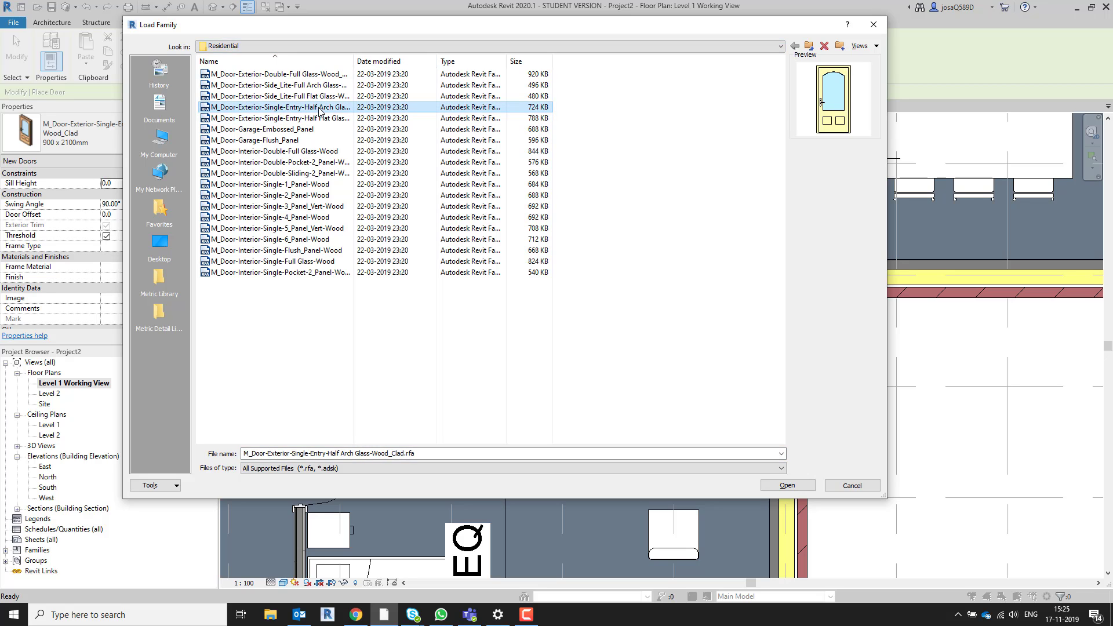
double_click(319, 108)
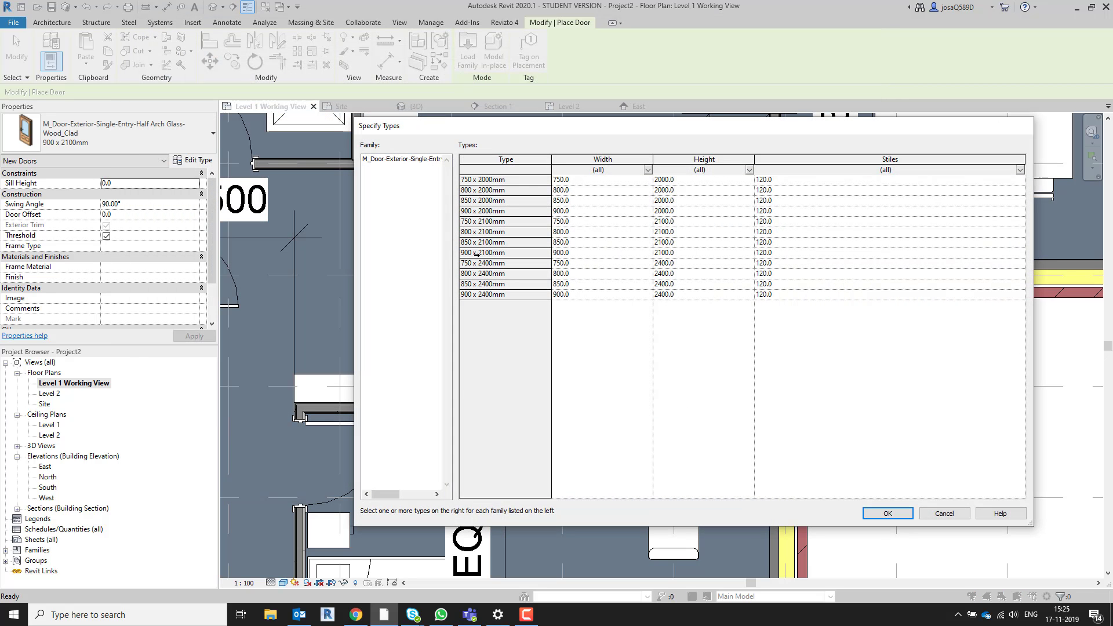
click(489, 232)
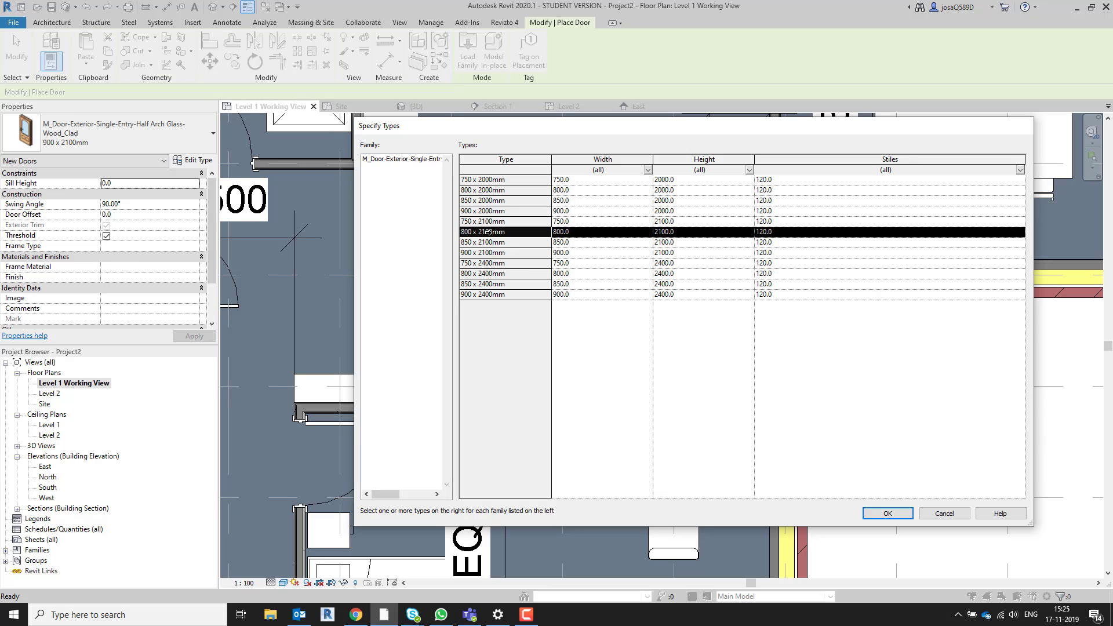
click(896, 515)
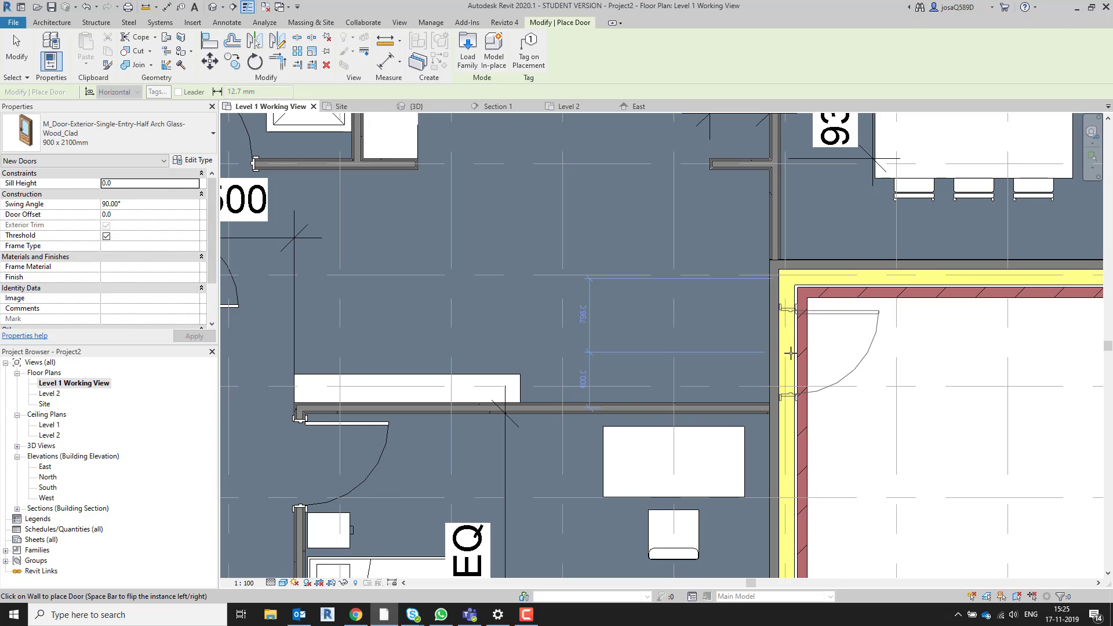
- Place a 900 x 2100mm half-arch door in the courtyard wall near grid E, centred about 600 mm above the bedroom partition
click(791, 353)
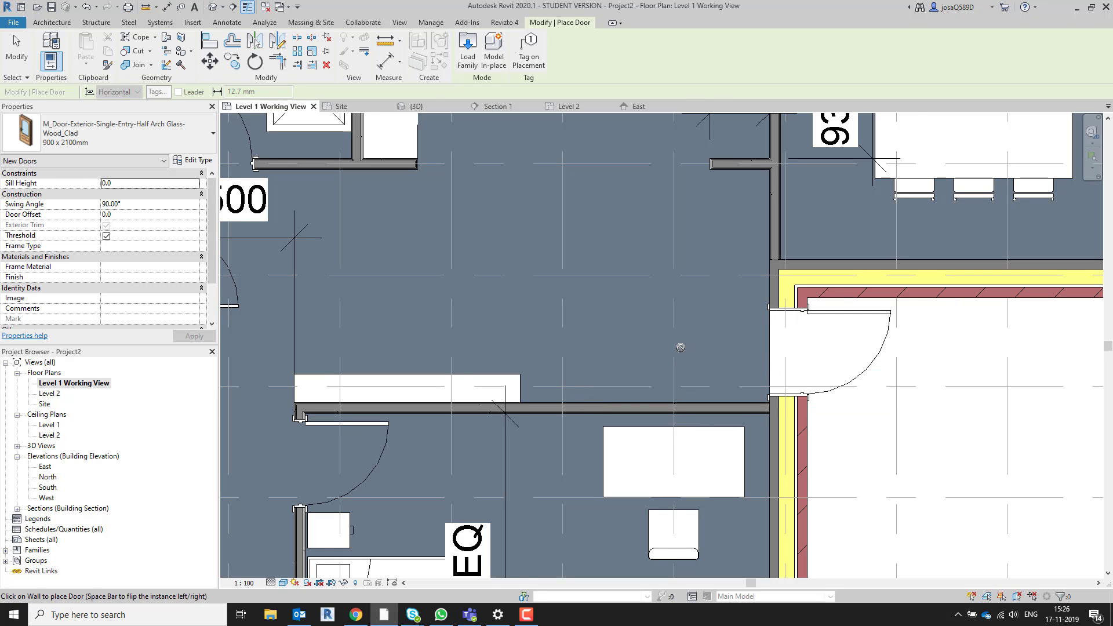
scroll(625, 365, down, 3)
middle_drag(523, 359, 619, 359)
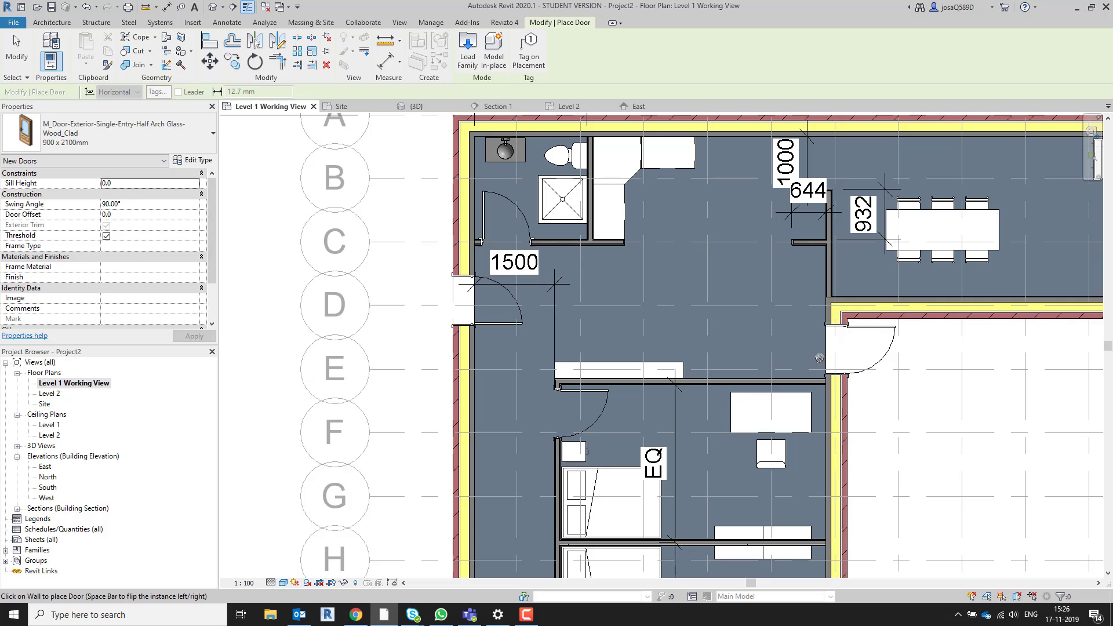
key(Escape)
key(Escape)
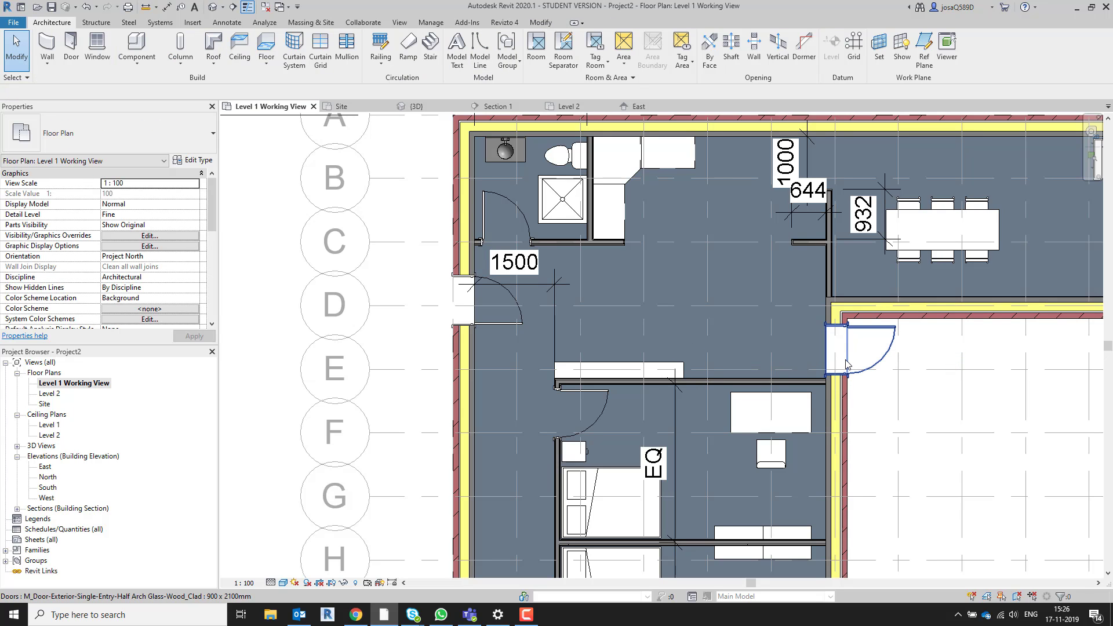
- Flip the courtyard door so it swings into the house and hinges on the side nearest the bedroom partition
click(846, 363)
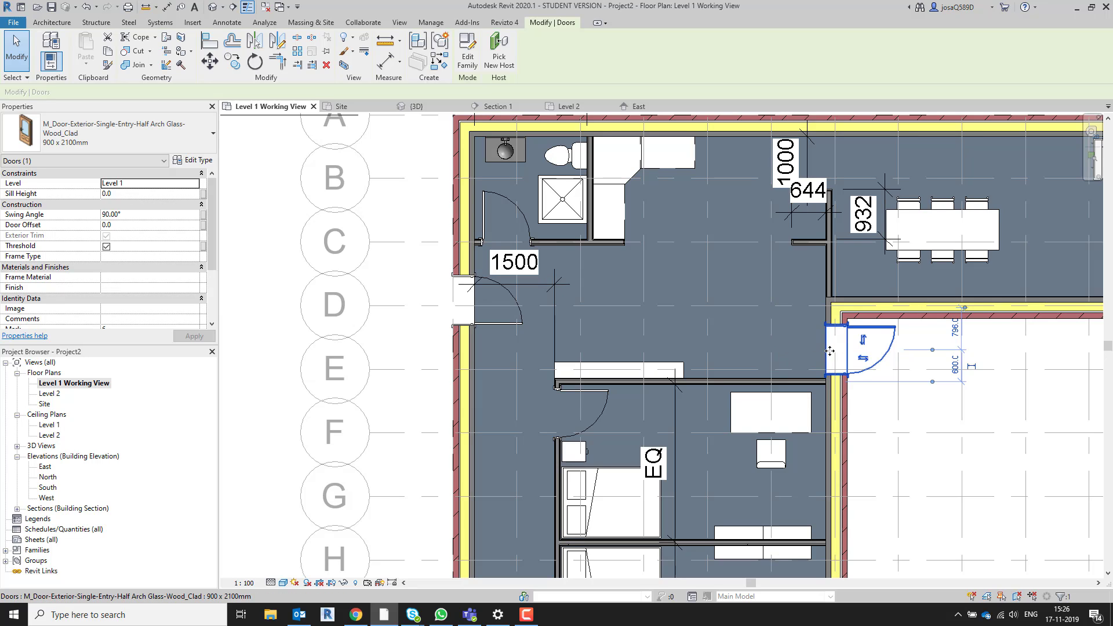
key(space)
key(space)
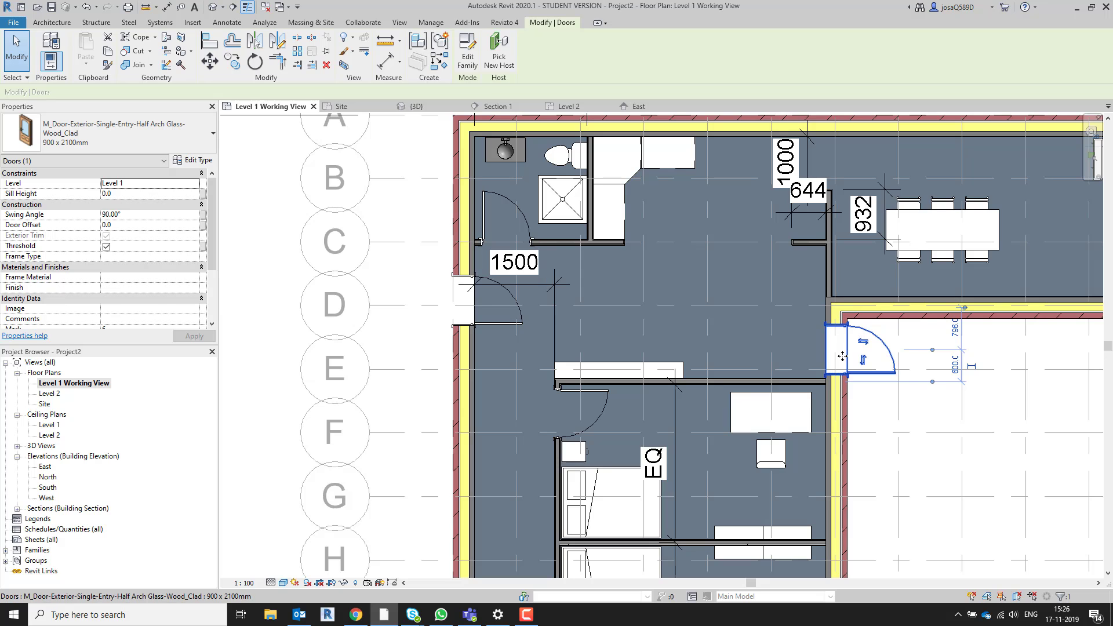
scroll(796, 374, down, 3)
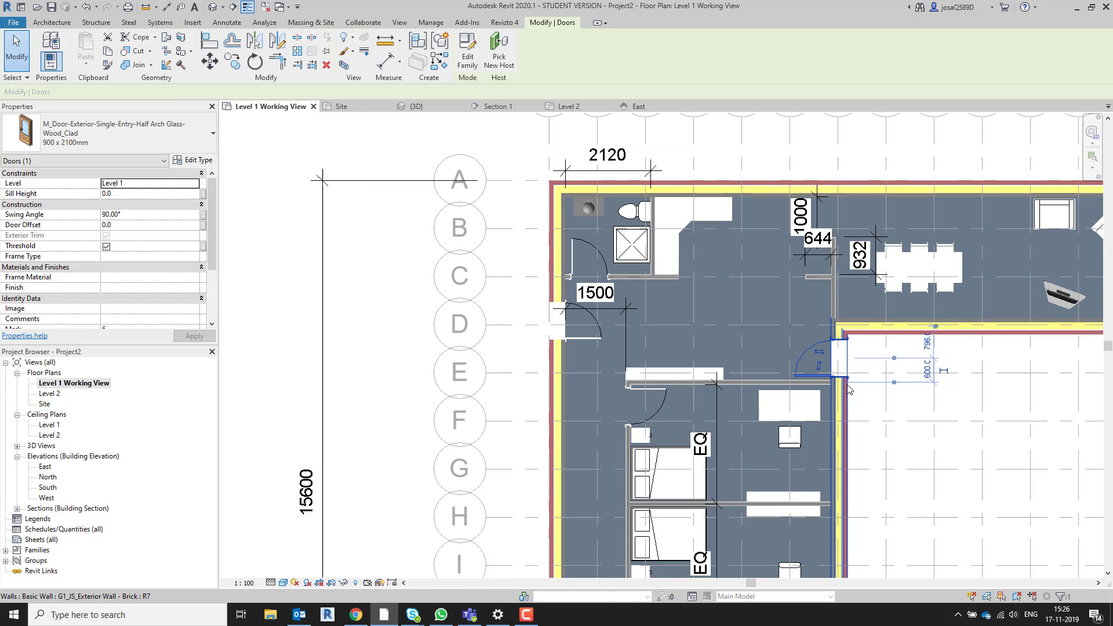
middle_drag(725, 407, 712, 331)
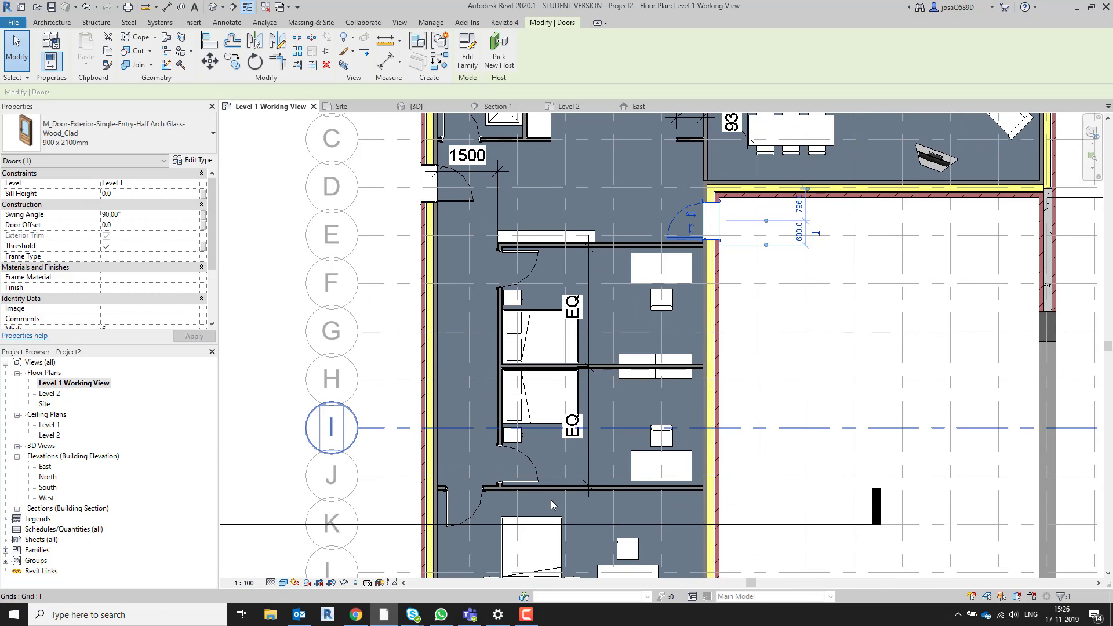
middle_drag(569, 504, 671, 375)
middle_drag(648, 252, 648, 317)
key(Escape)
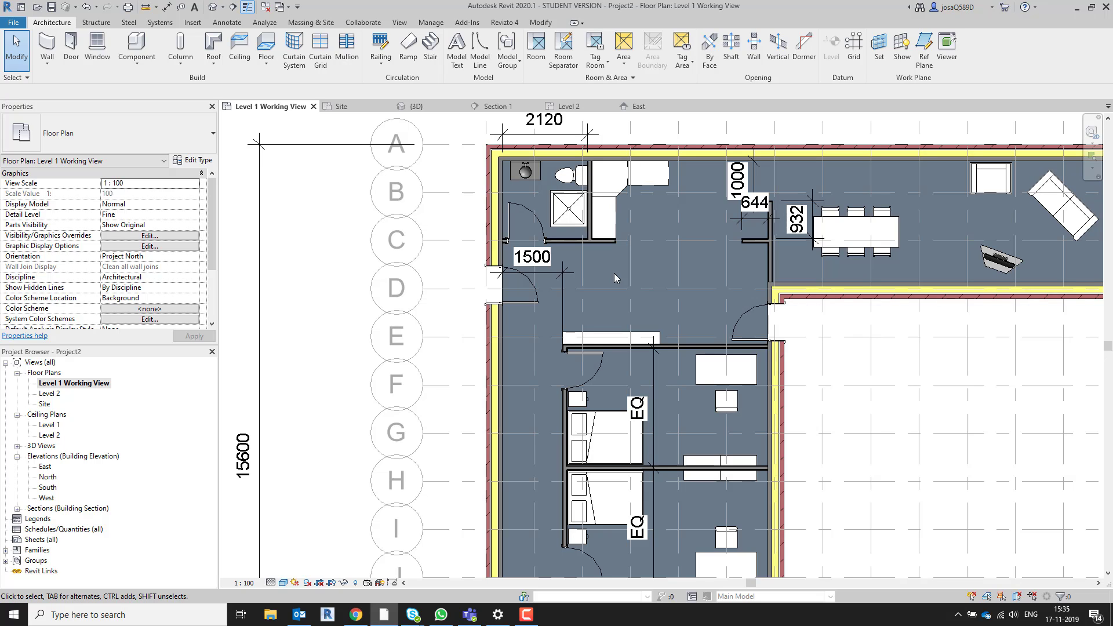
scroll(657, 300, down, 3)
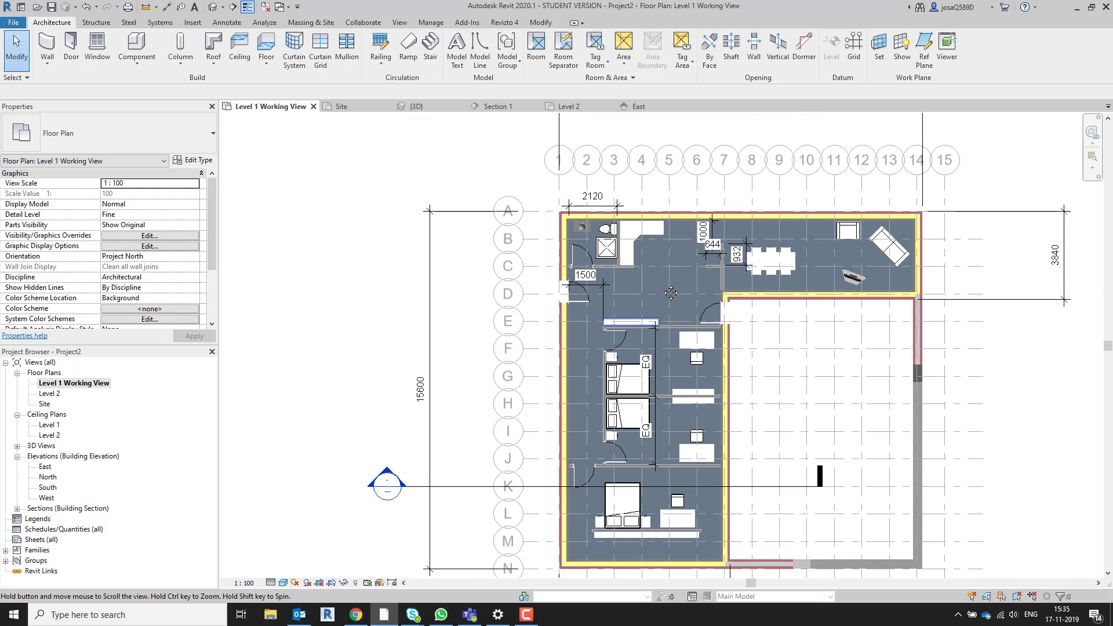
scroll(728, 230, up, 3)
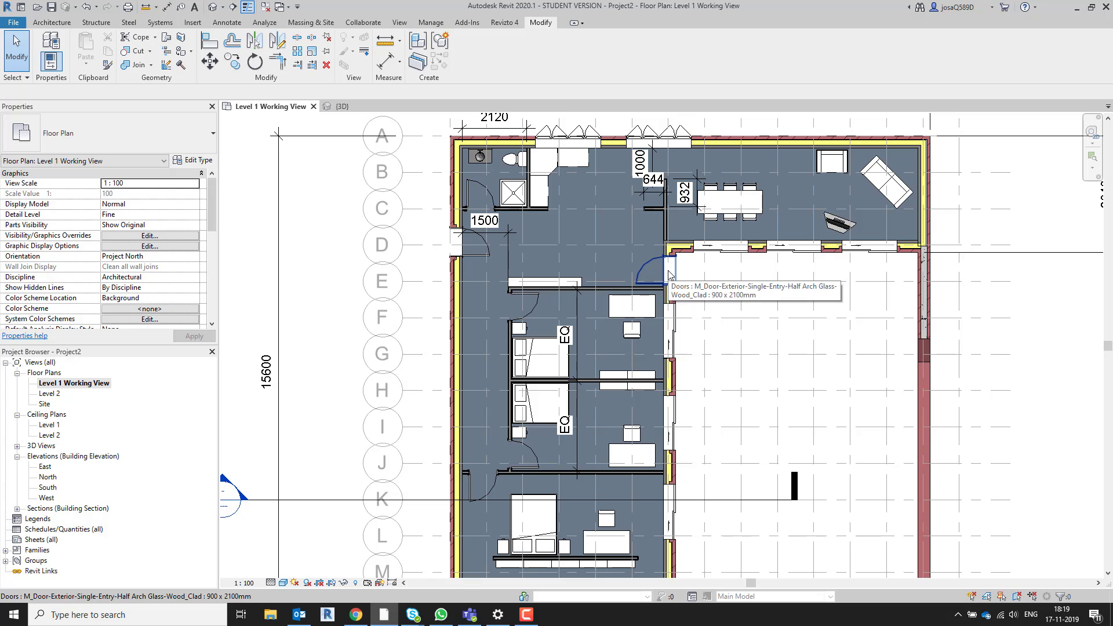
- In the 3D view, set the sill height of the second bedroom's double-sliding courtyard door to 1.0 and inspect its threshold
click(348, 107)
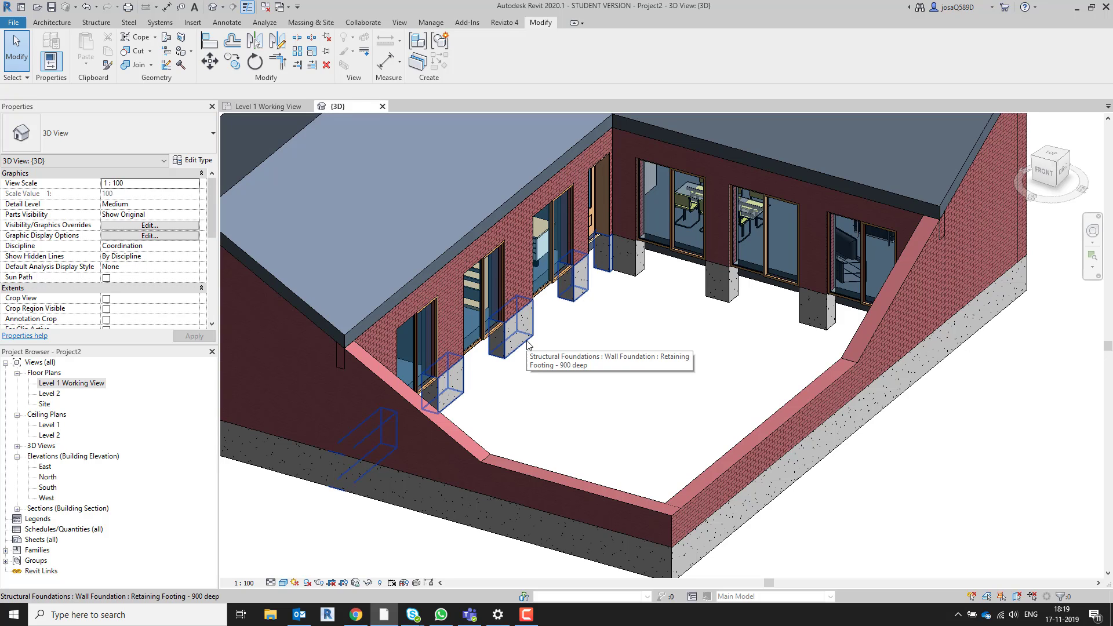
click(484, 342)
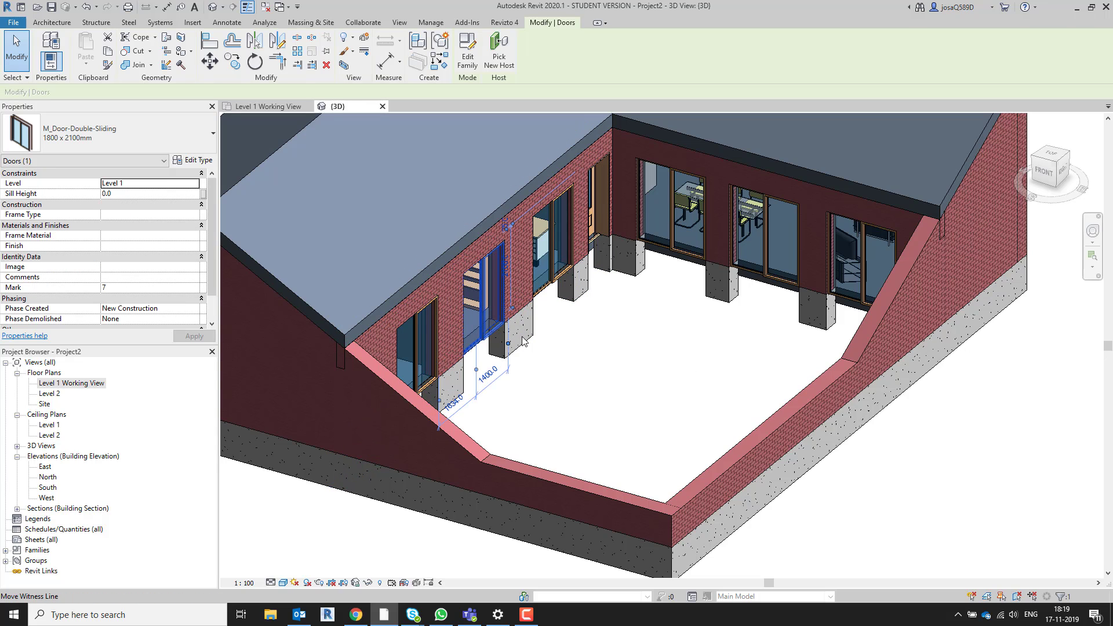
click(156, 196)
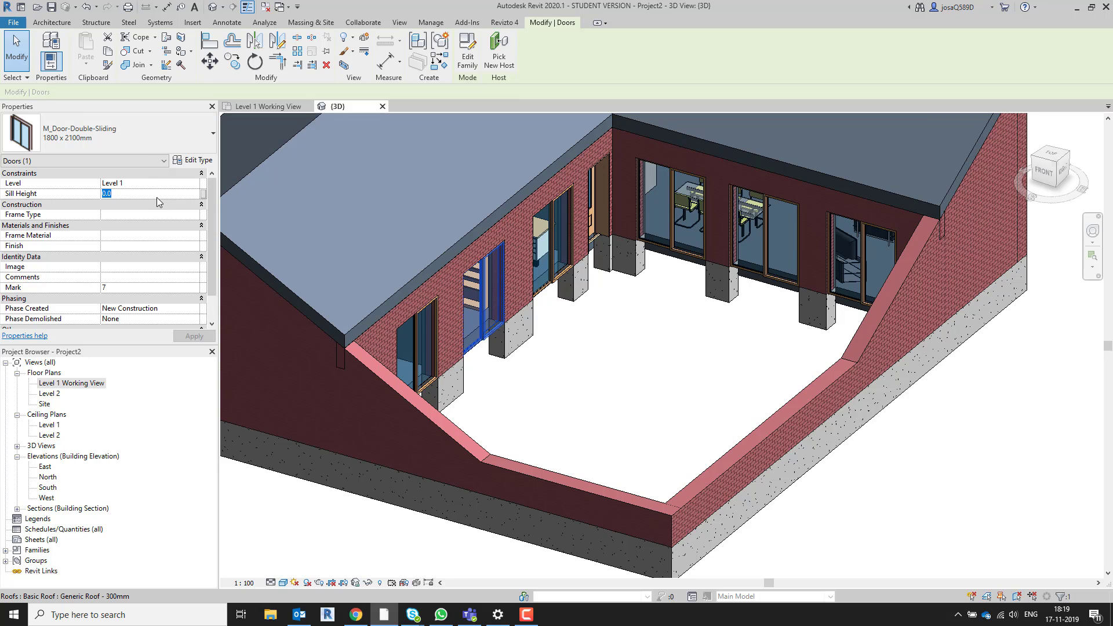
text(1.0)
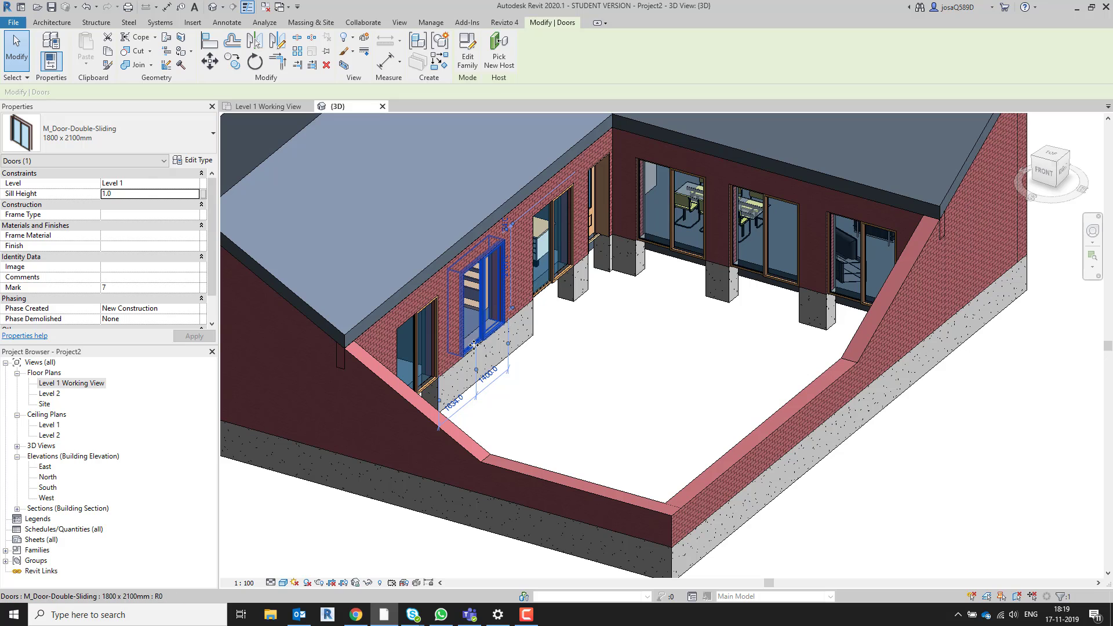
scroll(478, 345, up, 6)
scroll(479, 346, up, 2)
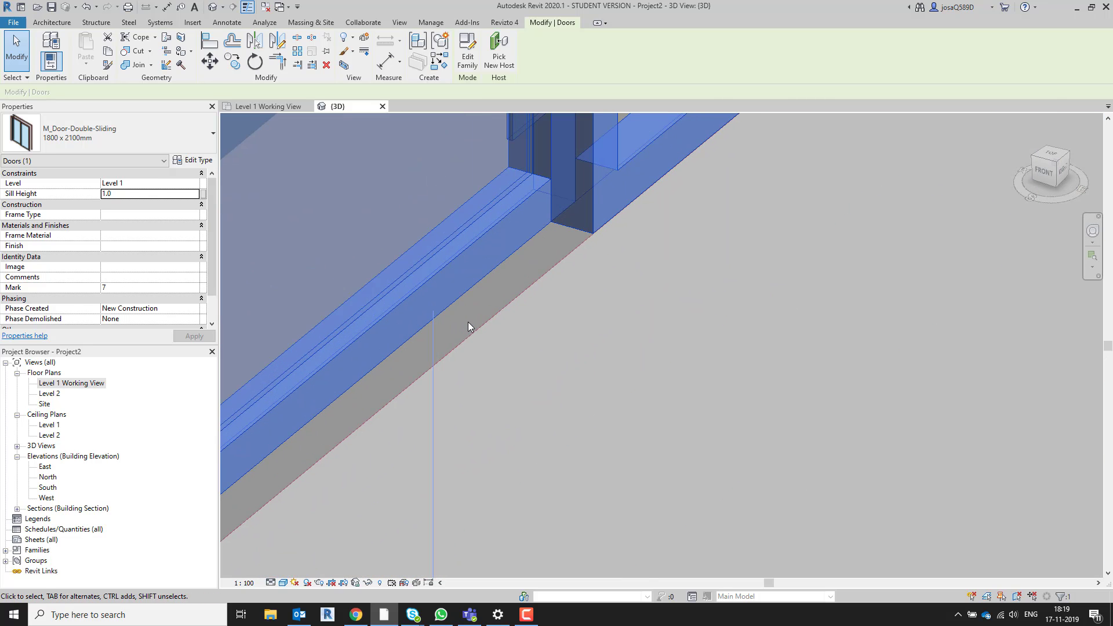
scroll(482, 335, up, 5)
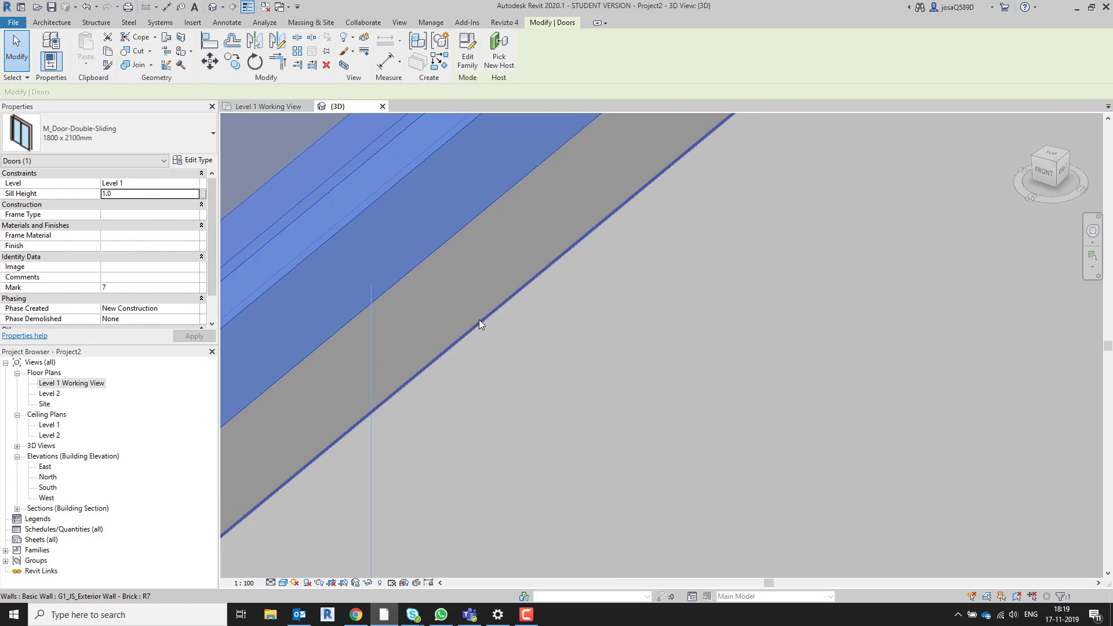
scroll(489, 354, down, 8)
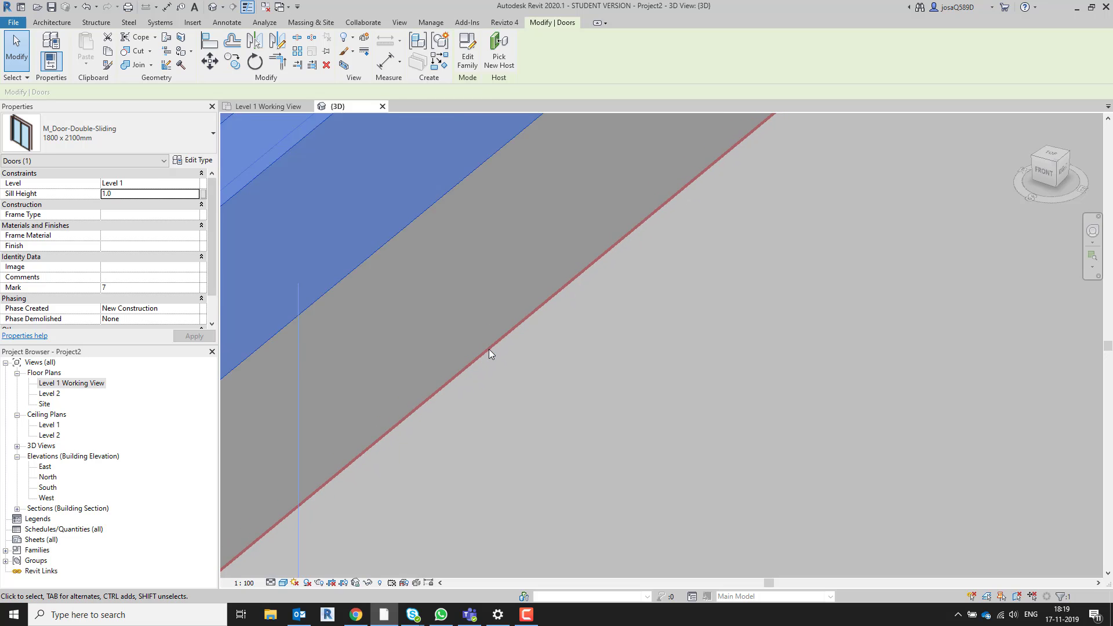
scroll(501, 378, down, 3)
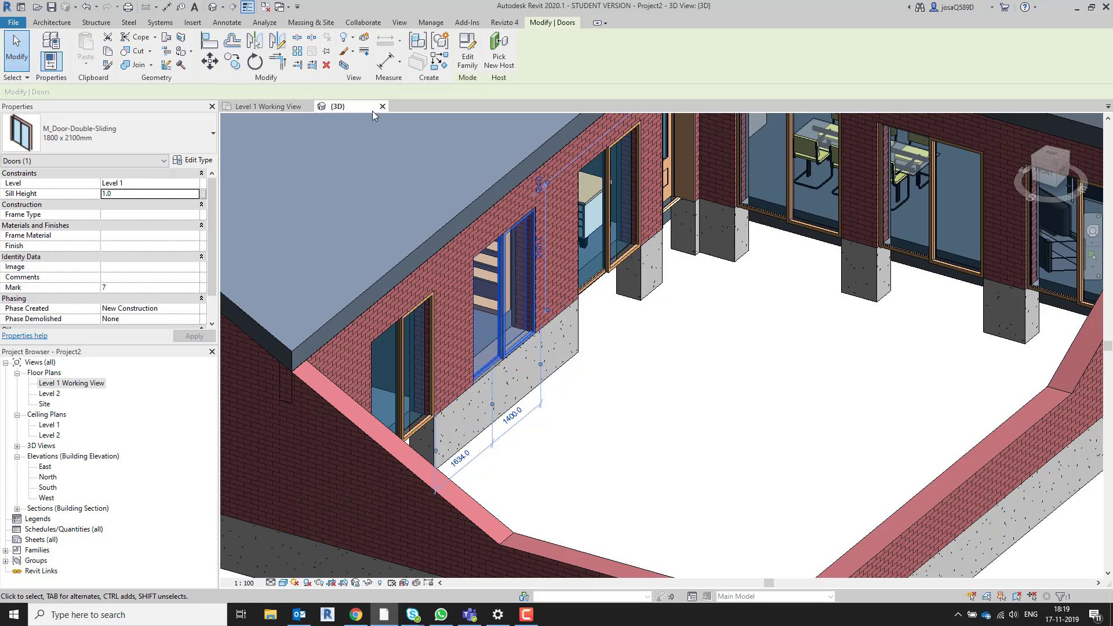
- Set the sill height to 1.0 for the six sliding doors and single door facing the courtyard plus the west entry door, and check them in 3D
click(268, 107)
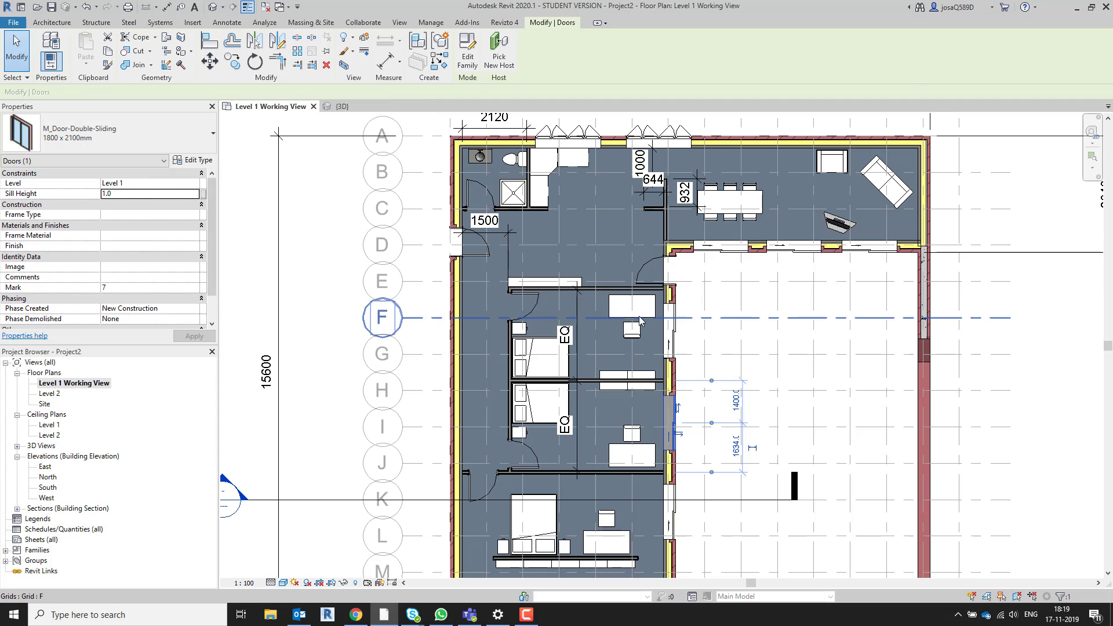
ctrl+click(671, 280)
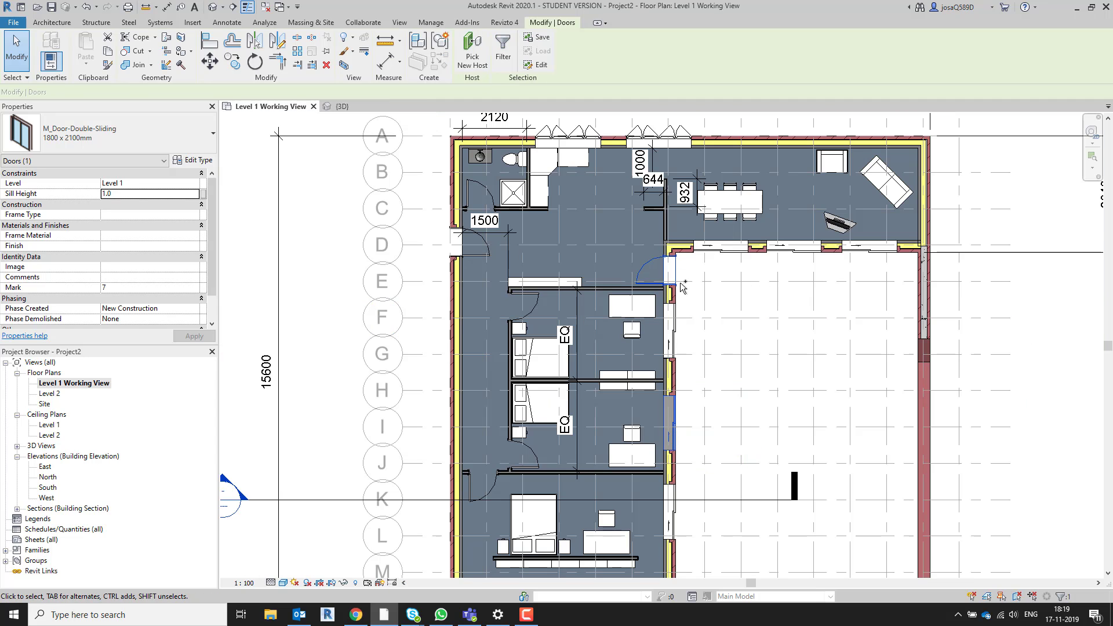
ctrl+click(718, 247)
ctrl+click(870, 247)
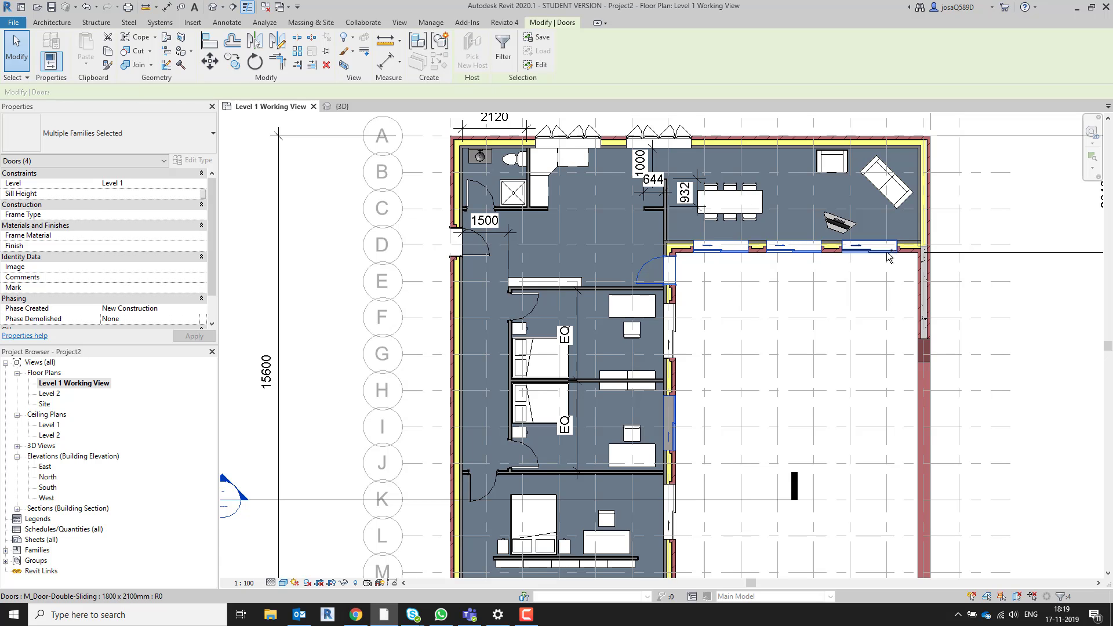
ctrl+click(671, 334)
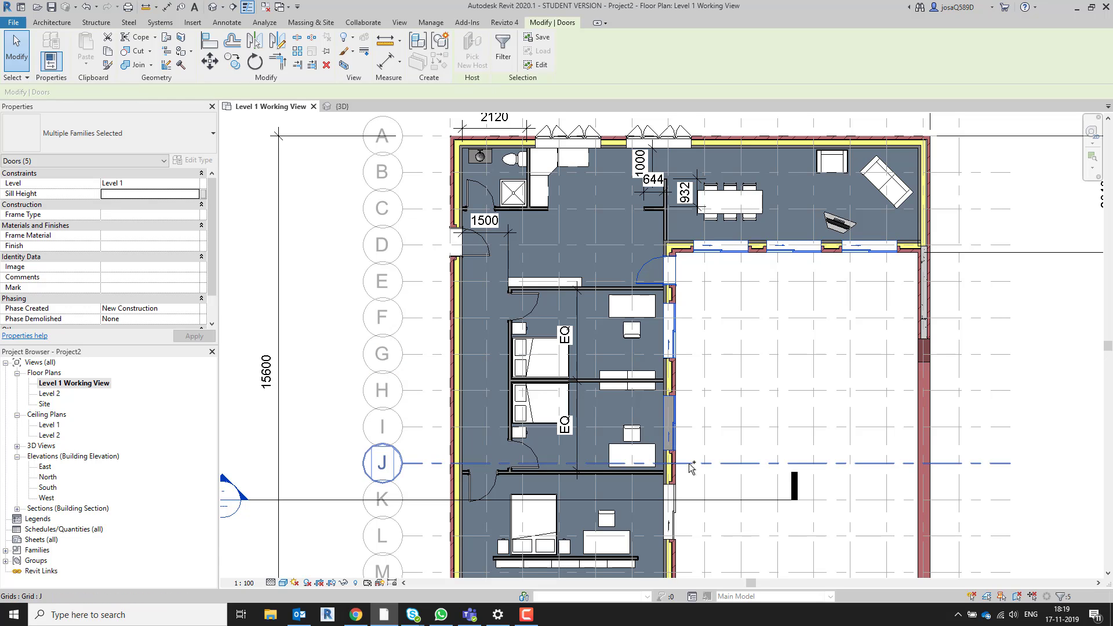
ctrl+click(672, 507)
ctrl+click(473, 244)
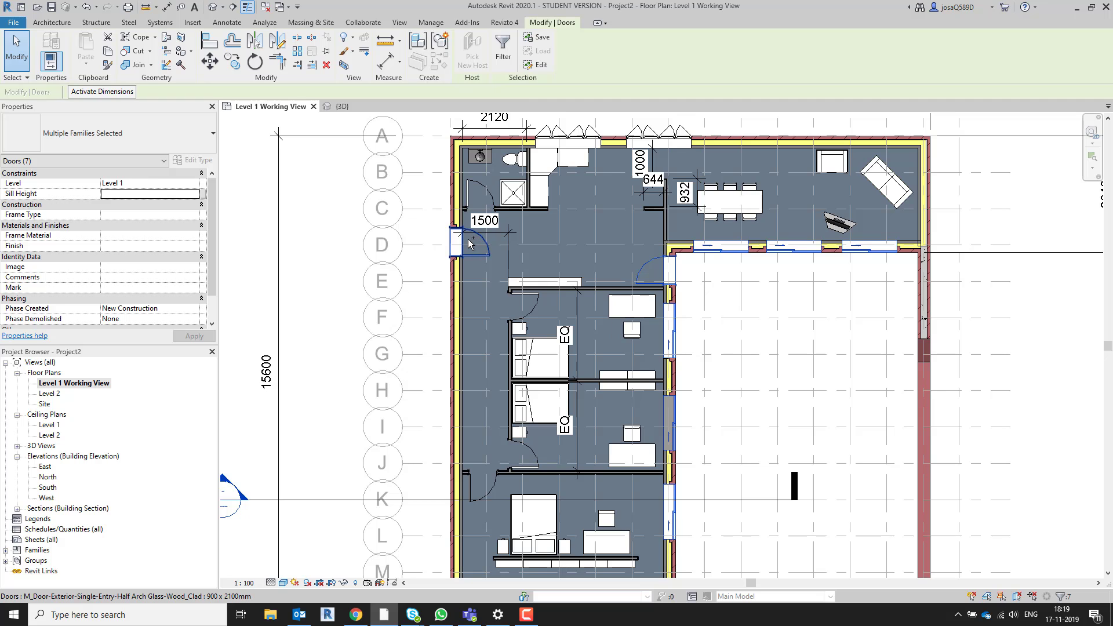
ctrl+click(472, 243)
scroll(538, 290, down, 3)
scroll(538, 293, up, 1)
middle_drag(538, 295, 522, 264)
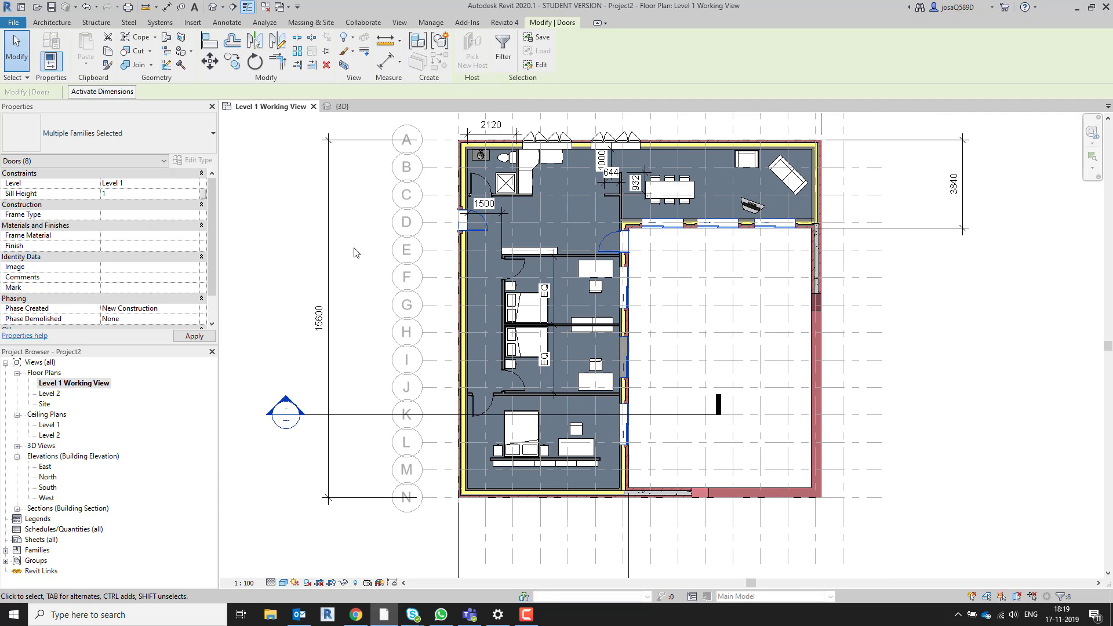
text(1.0)
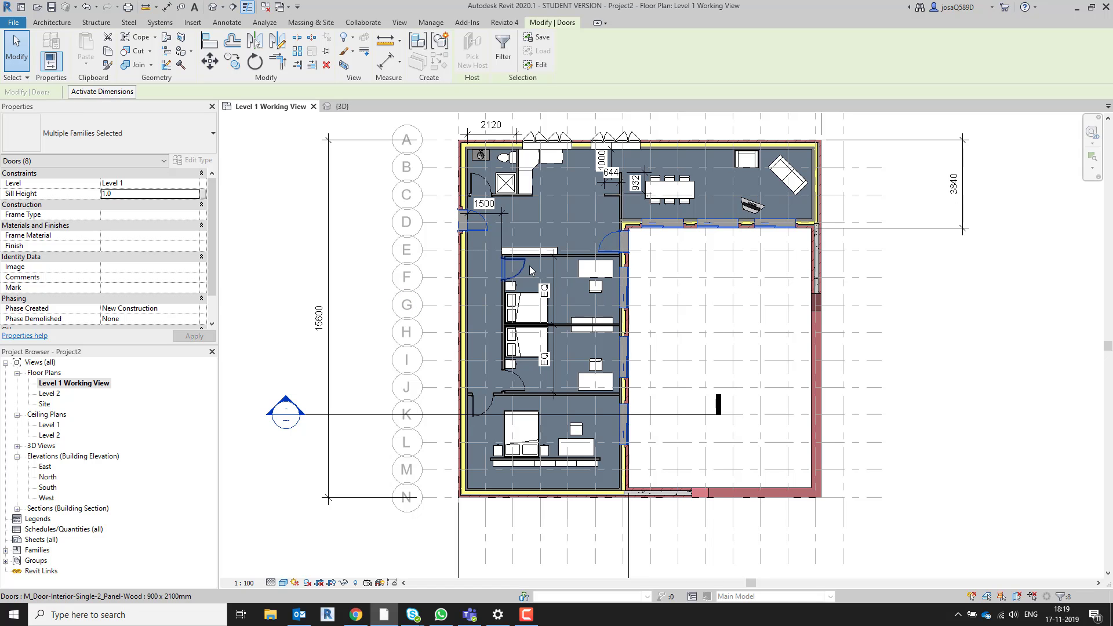
key(ctrl+Tab)
scroll(608, 342, down, 3)
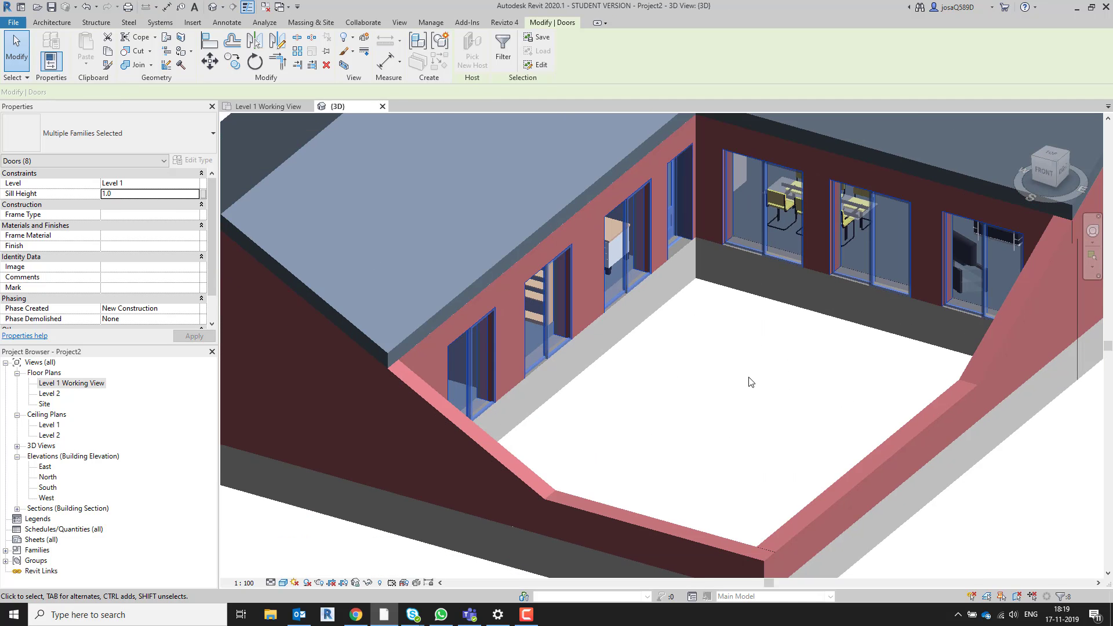
scroll(754, 379, up, 1)
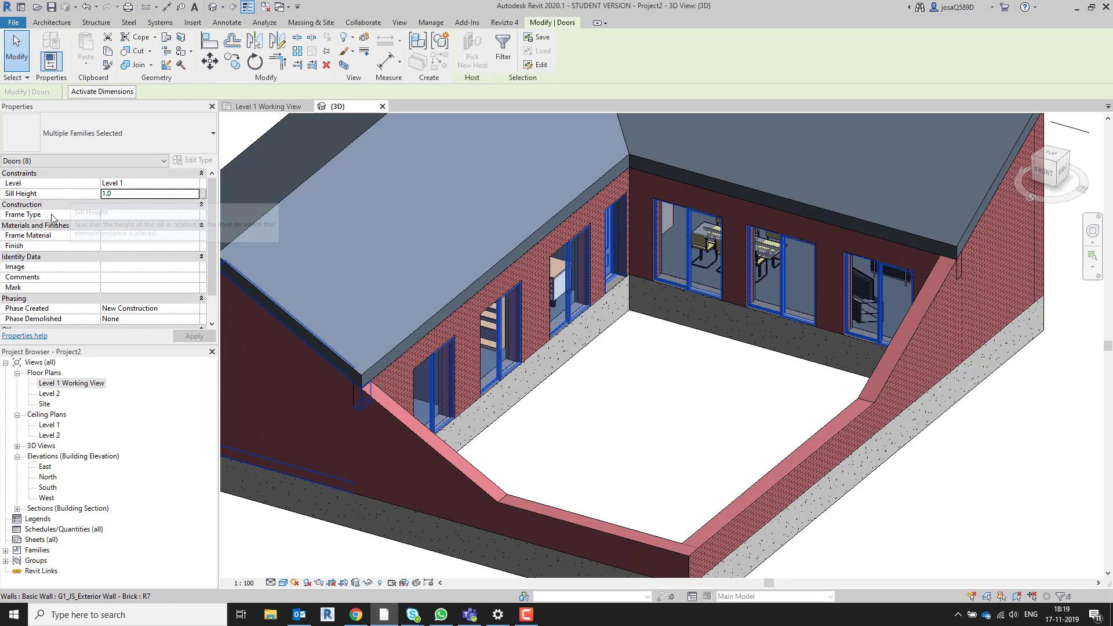
- In the Level 1 Working View, reveal hidden elements, unhide the Reference Planes category and leave the reveal mode
double_click(52, 384)
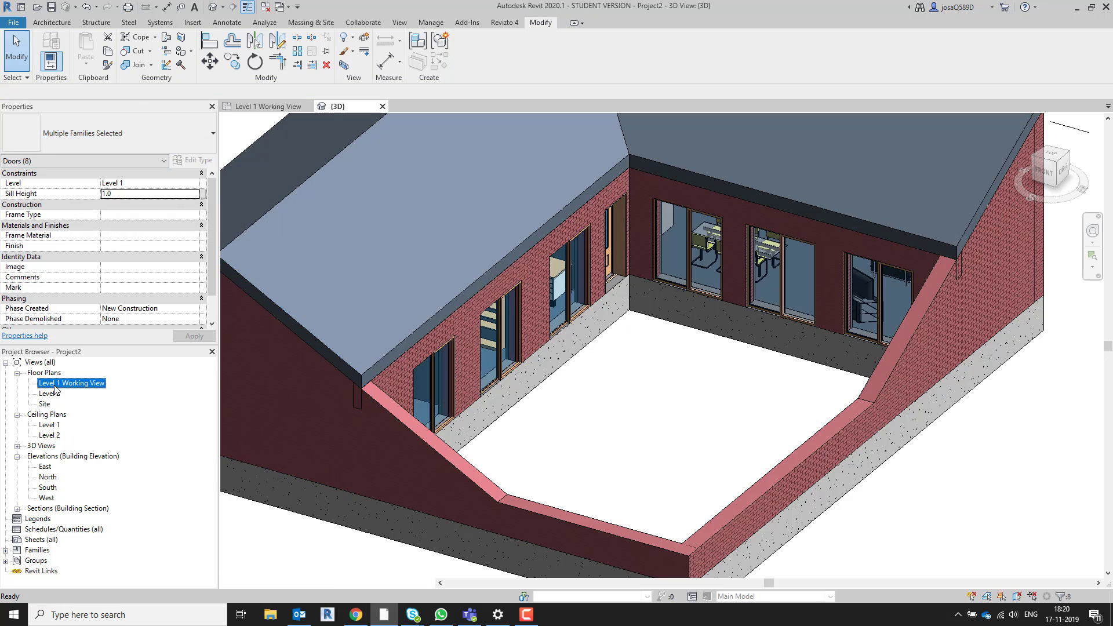
middle_drag(680, 276, 691, 313)
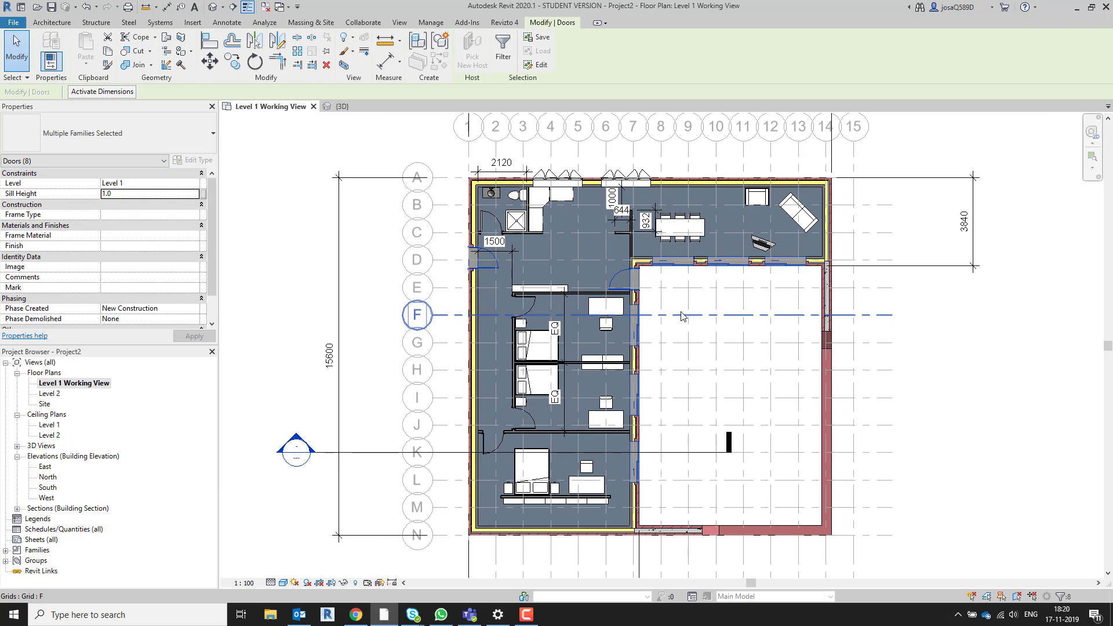
scroll(633, 264, up, 2)
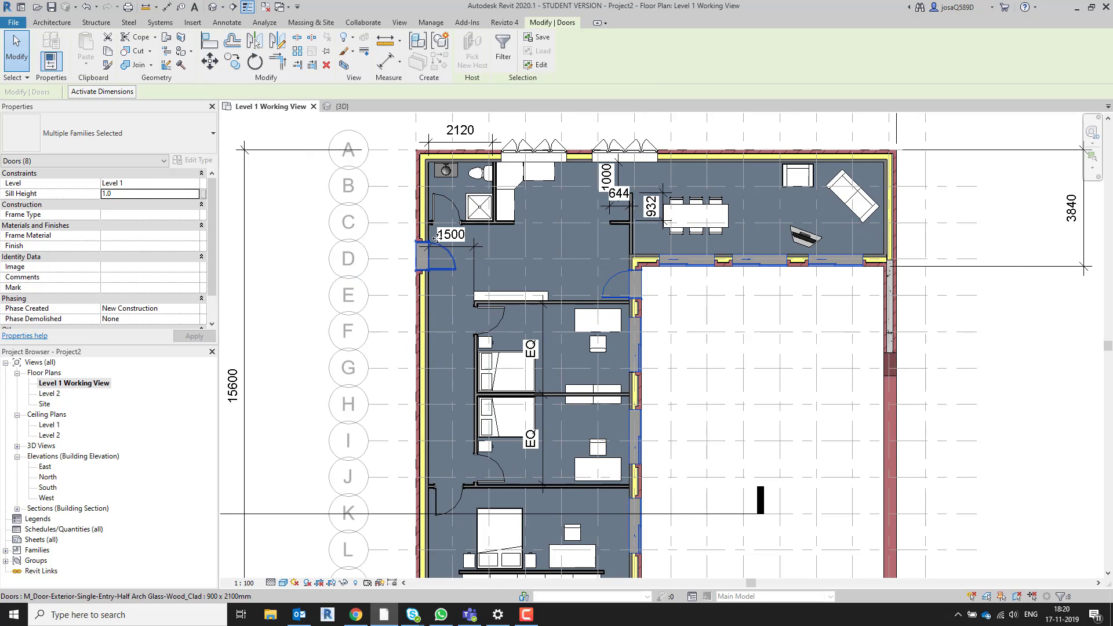
click(732, 352)
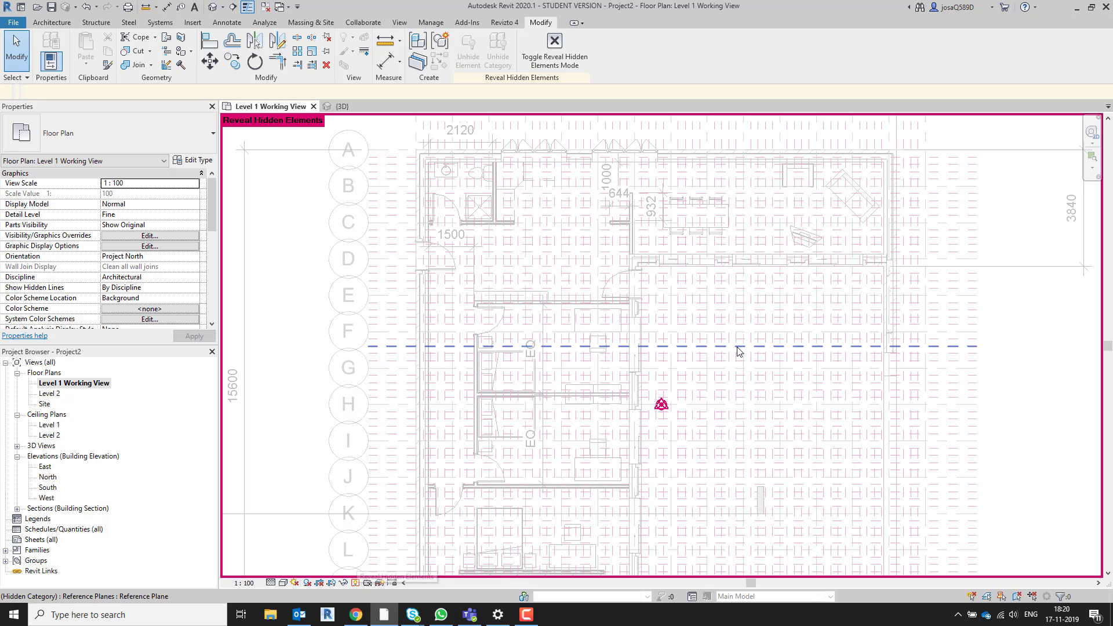
right_click(738, 352)
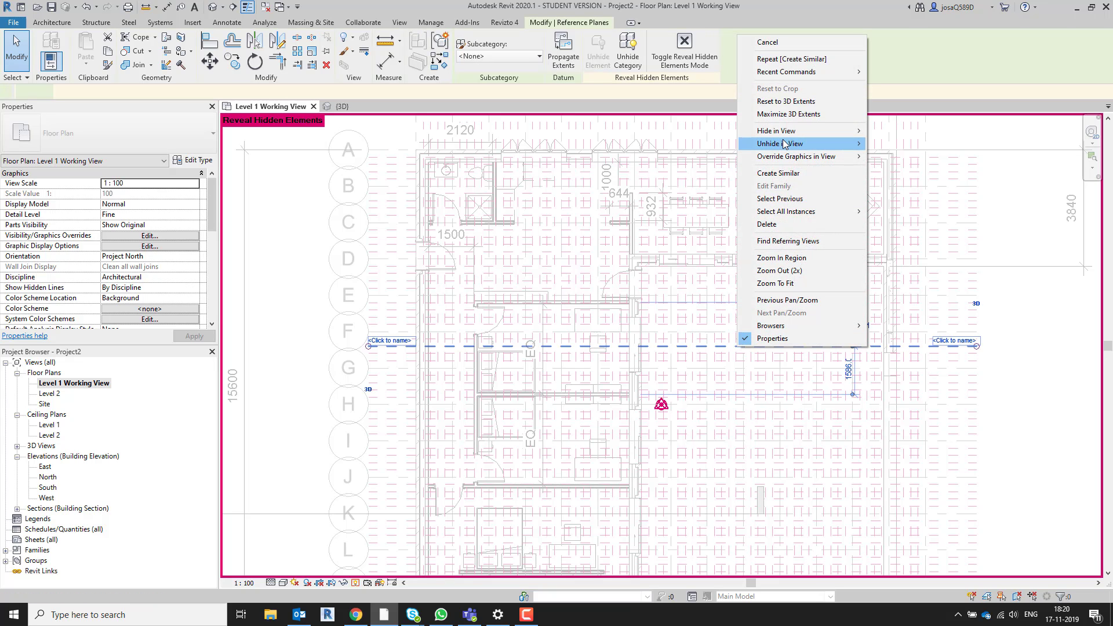
mouse_move(784, 143)
click(898, 157)
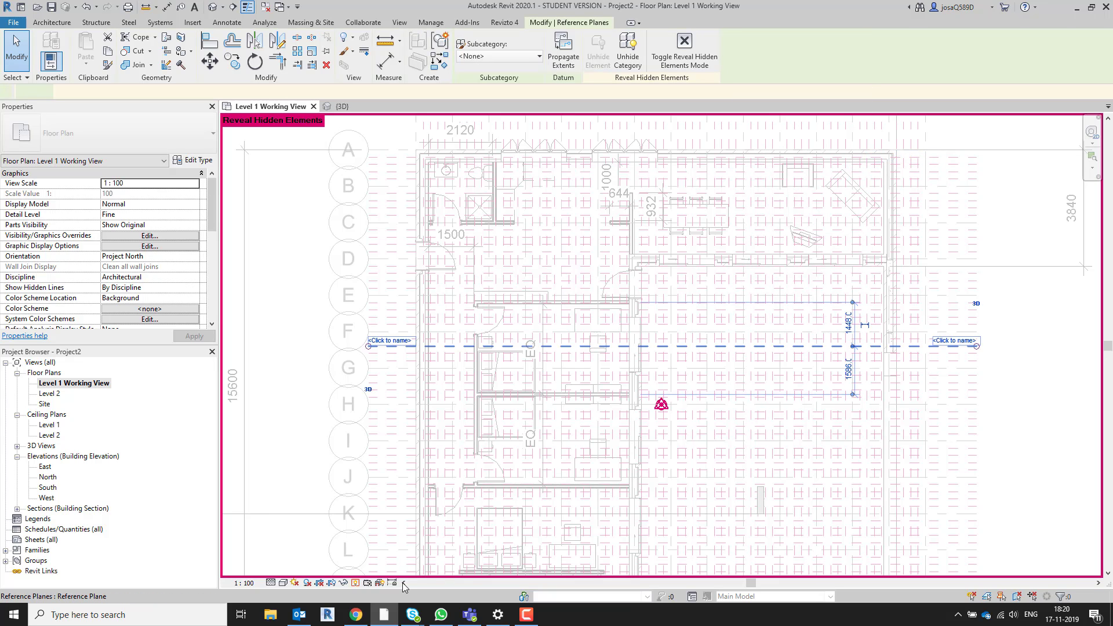
key(r)
key(h)
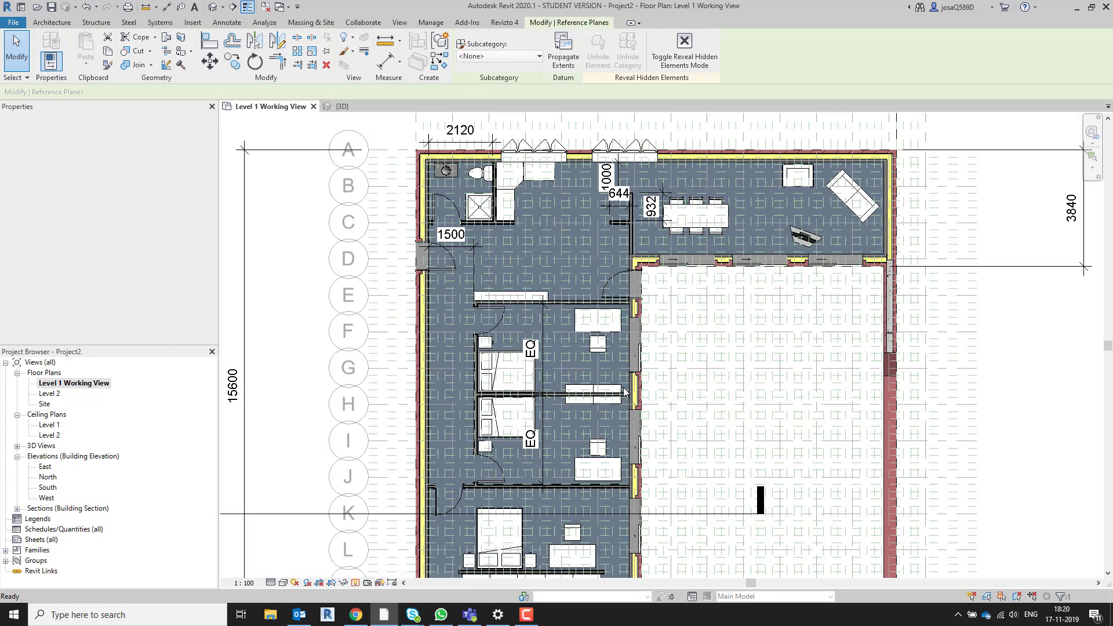
- Align the dining-wing sliding door nearest the inner courtyard corner to the adjacent reference plane, using its jamb farther from that corner
scroll(642, 308, up, 4)
scroll(642, 311, up, 2)
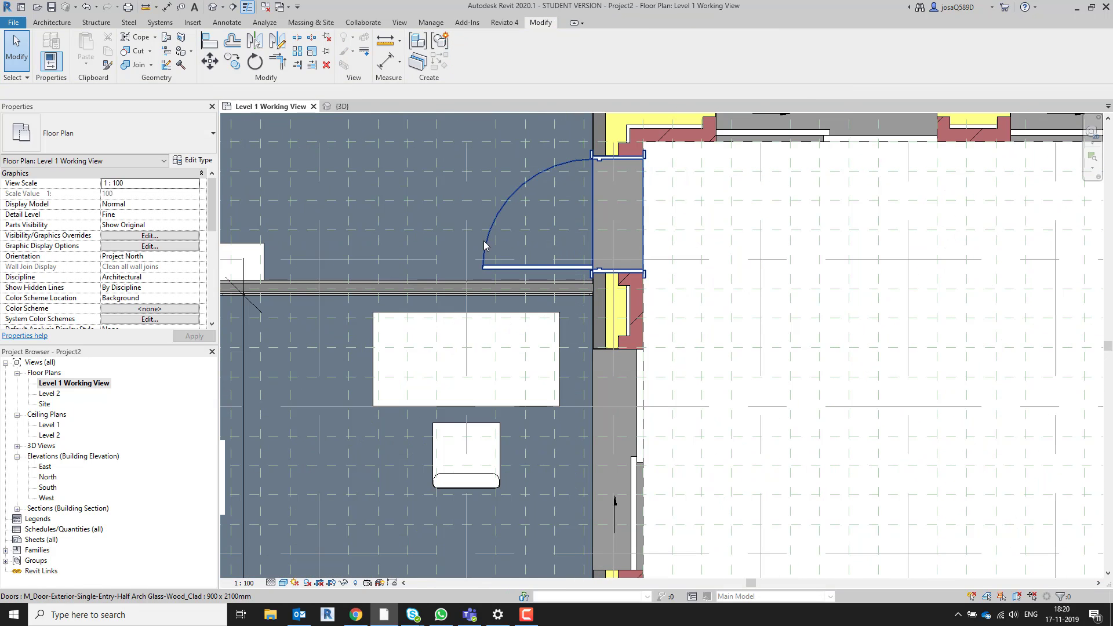
scroll(611, 323, down, 4)
scroll(749, 314, down, 1)
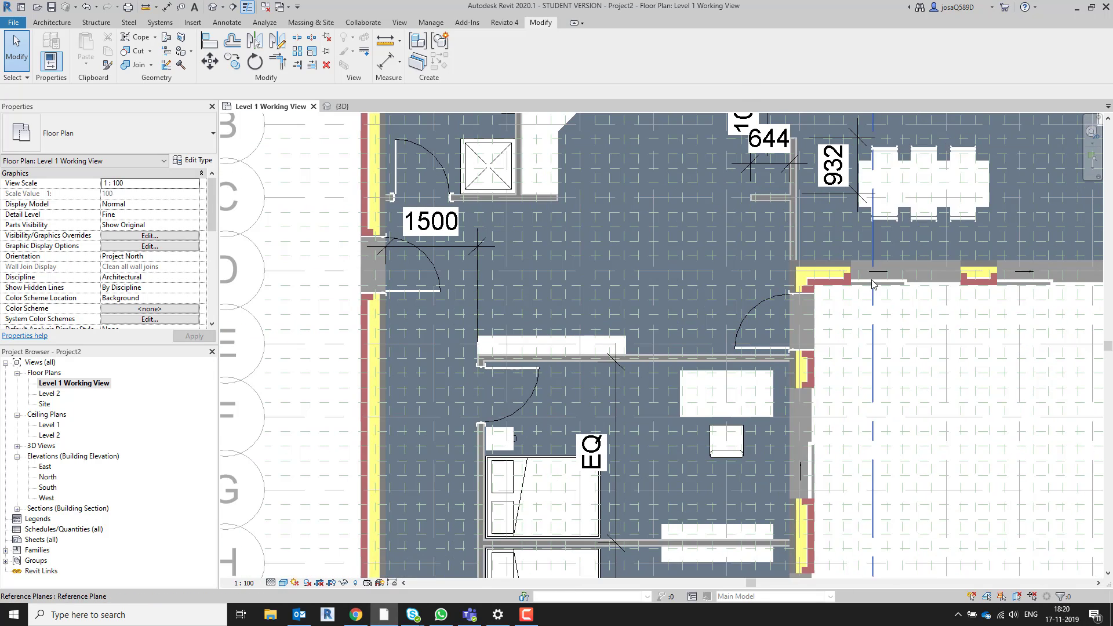
middle_drag(826, 289, 657, 326)
scroll(713, 311, up, 6)
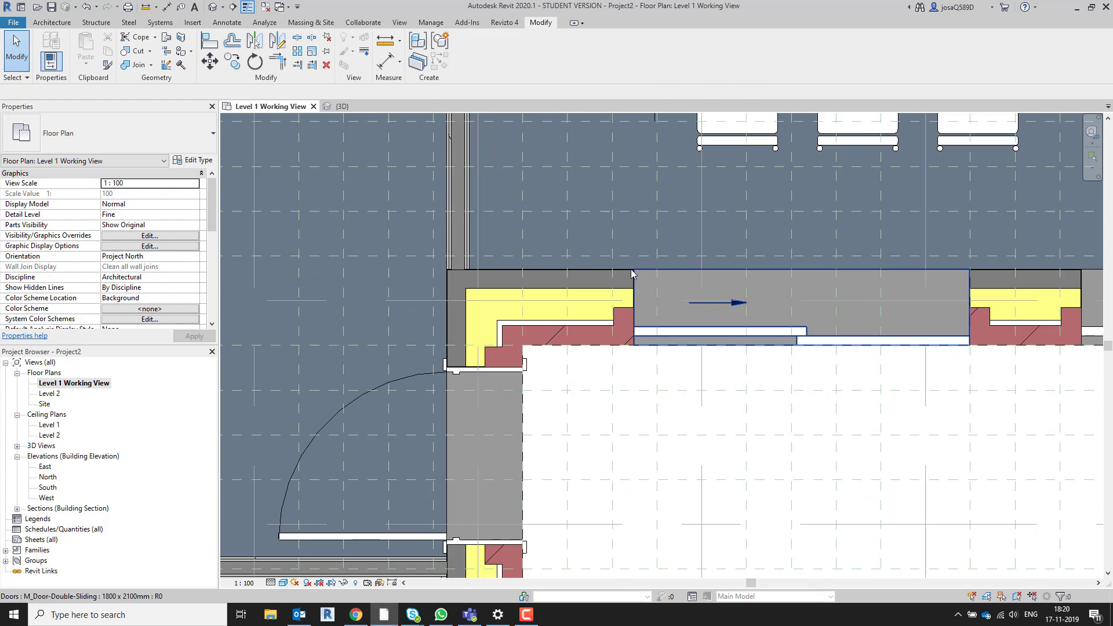
scroll(962, 293, up, 3)
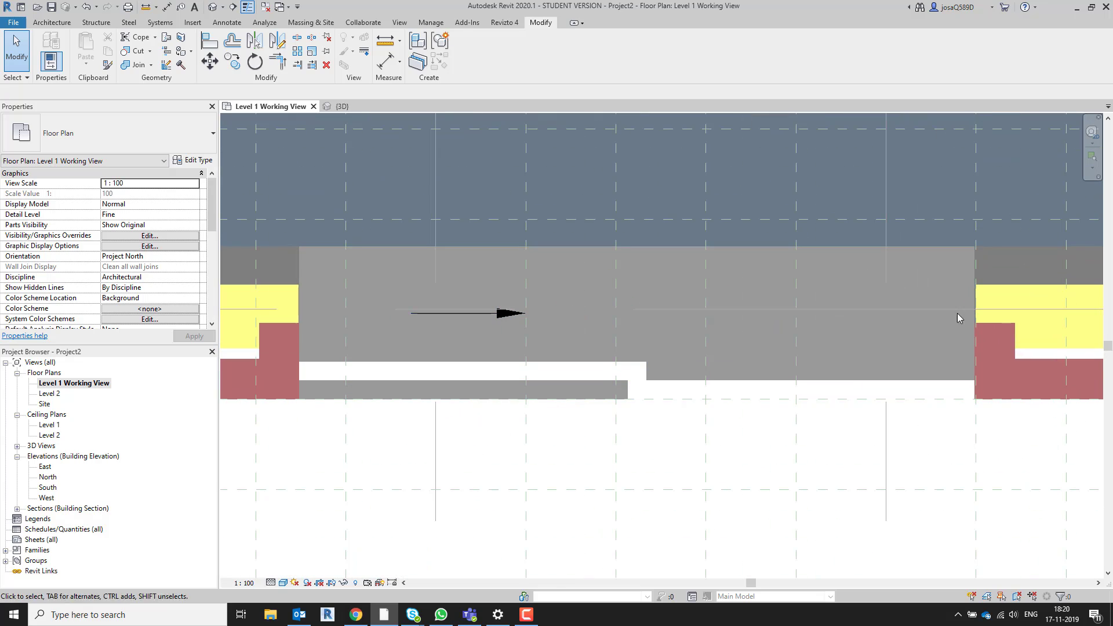
click(585, 248)
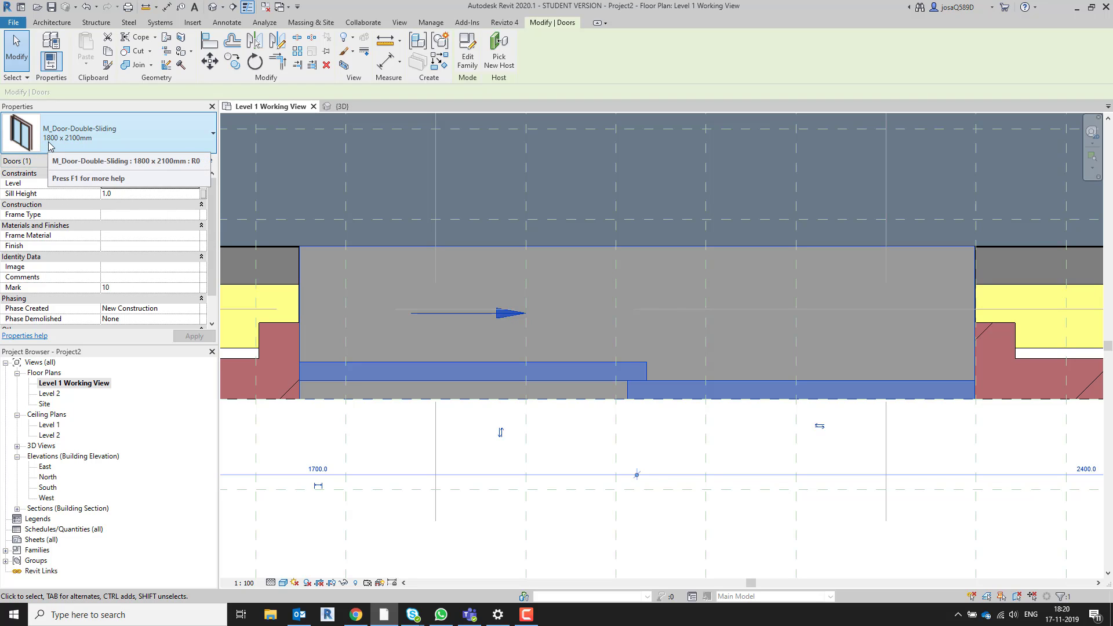
scroll(433, 393, down, 1)
scroll(432, 392, down, 1)
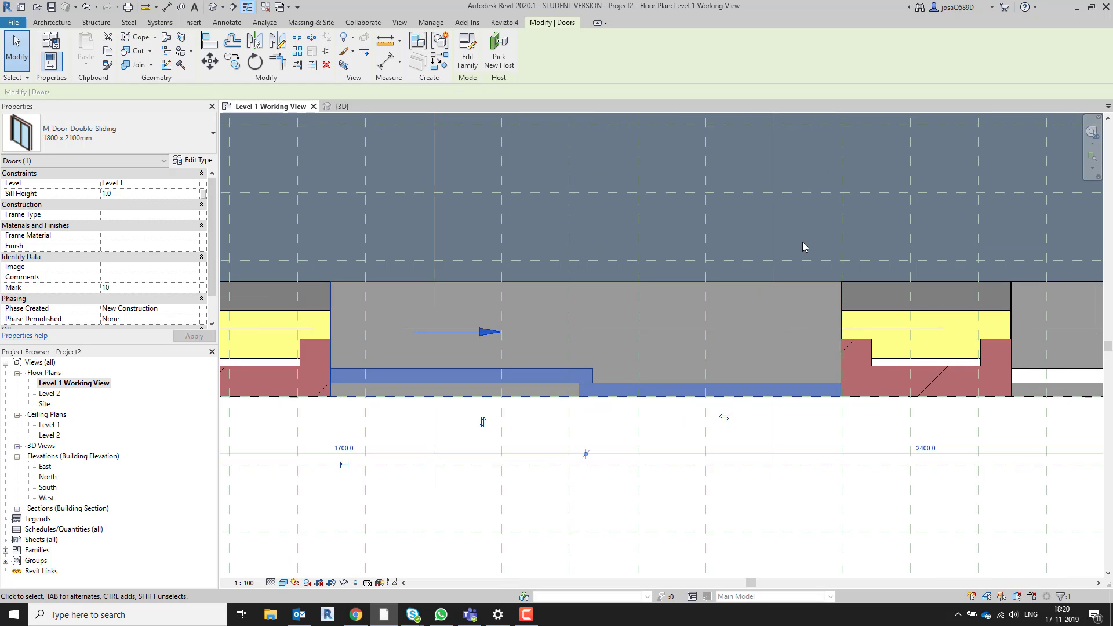
key(a)
key(l)
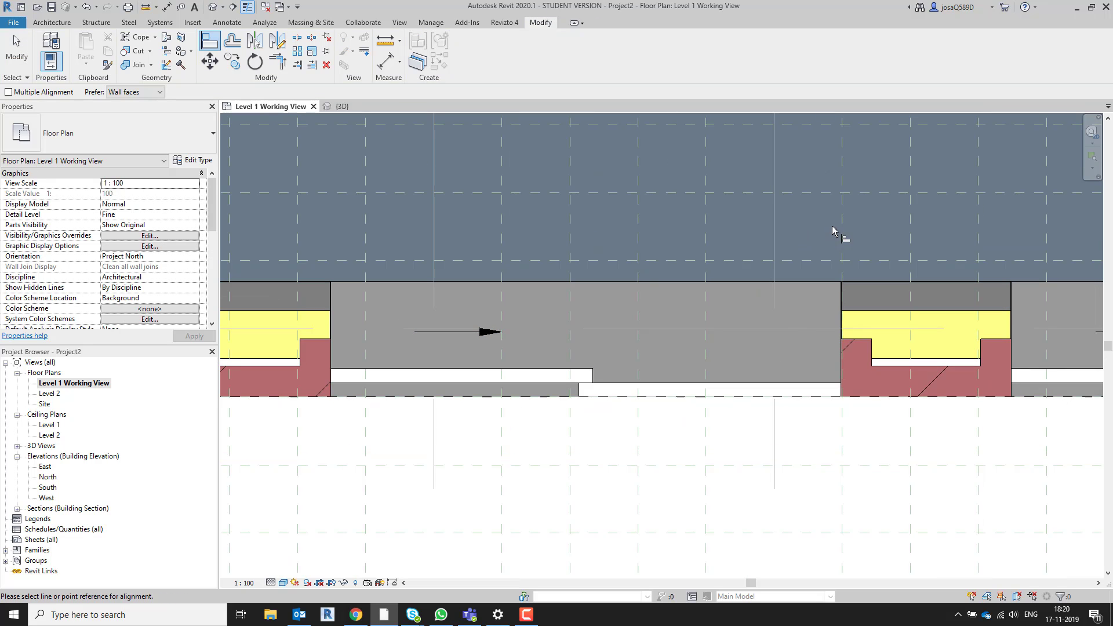
click(843, 220)
click(840, 301)
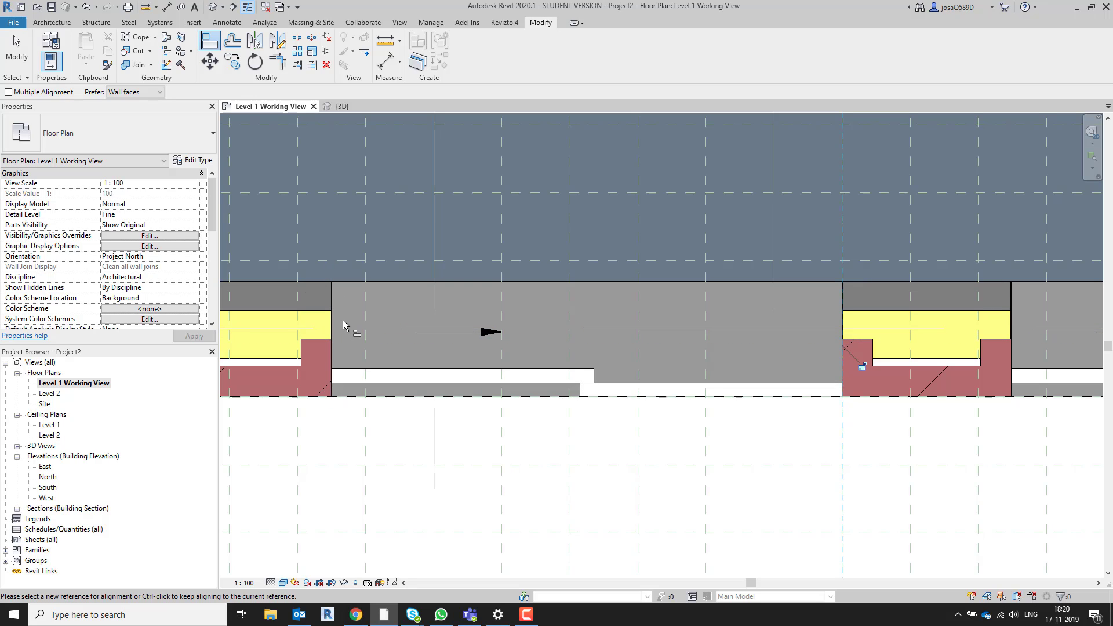
key(Escape)
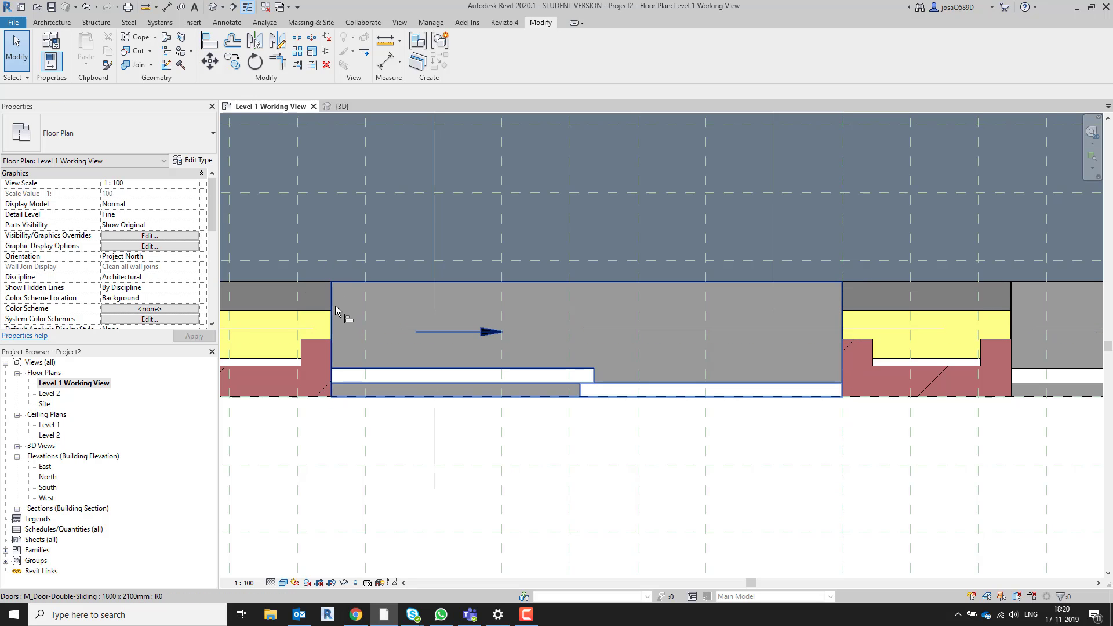
key(d)
key(i)
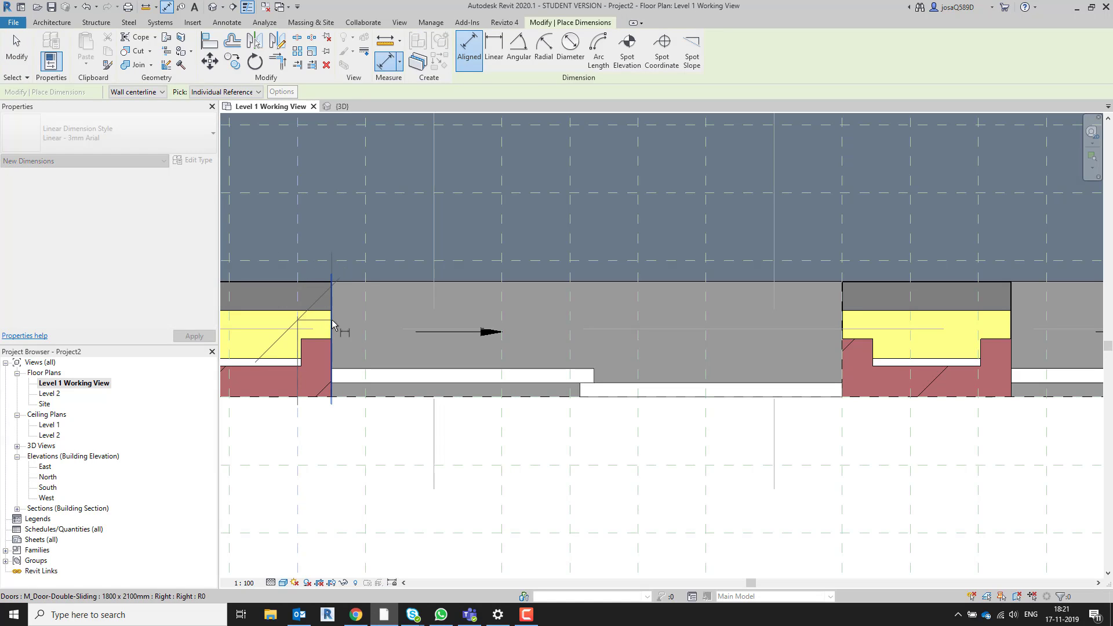
key(Escape)
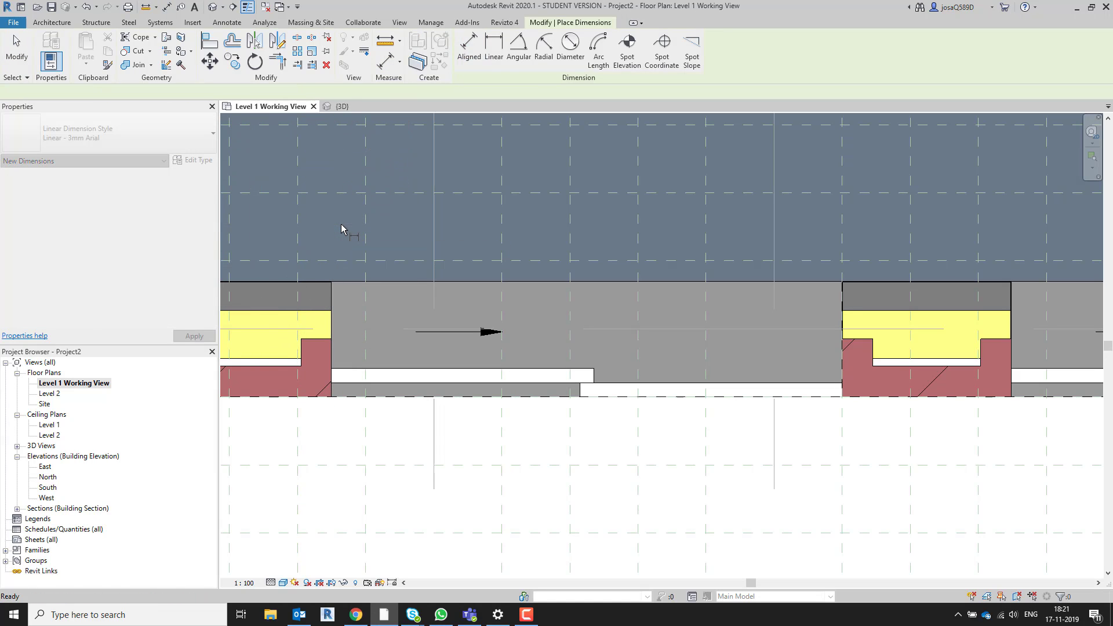
- Set the width of the double-sliding courtyard door type to 1920 and rename the type 1920 x 2100mm
key(Escape)
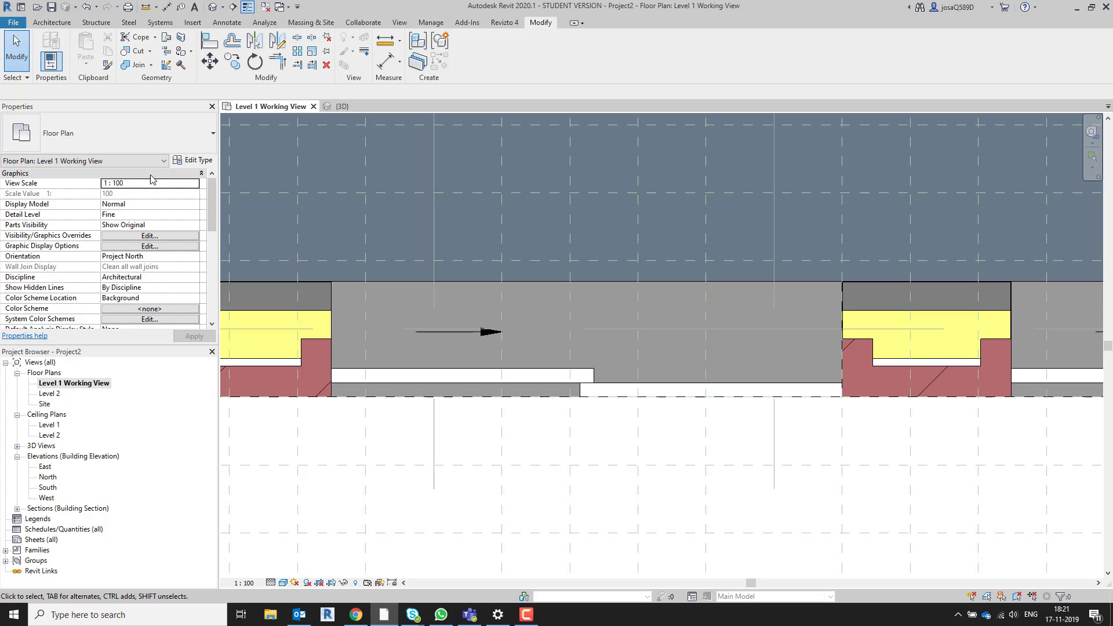
click(331, 306)
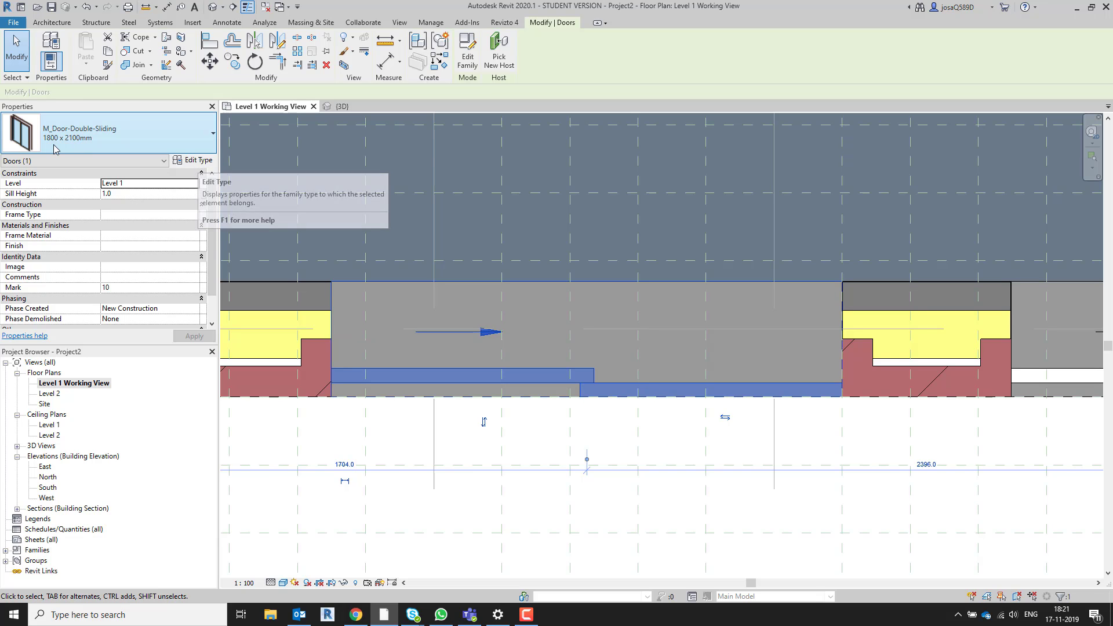
click(193, 160)
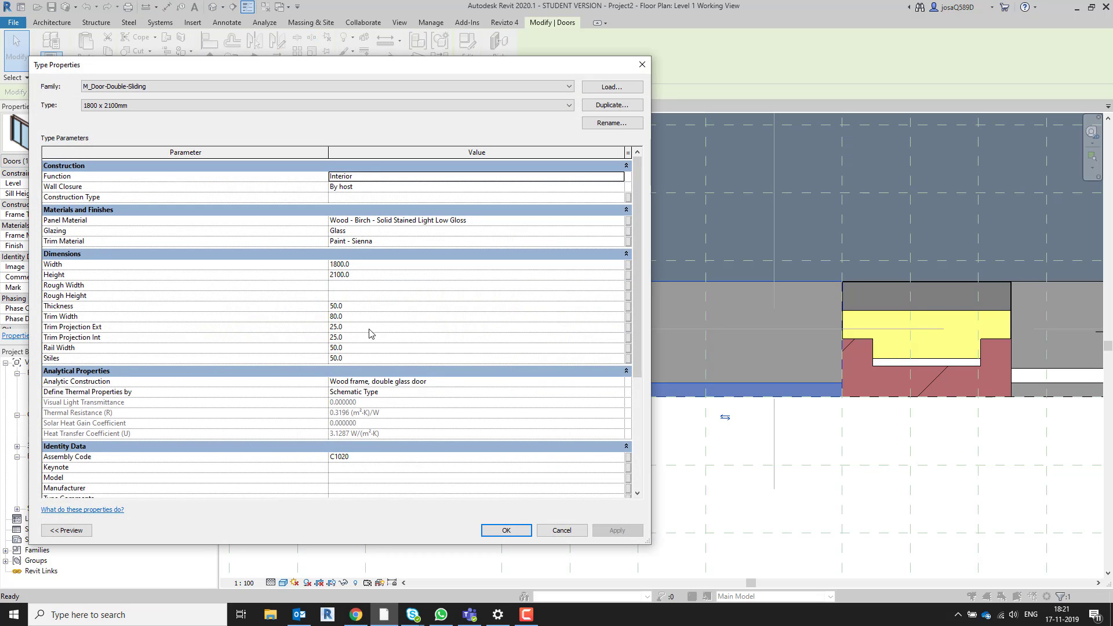
click(361, 268)
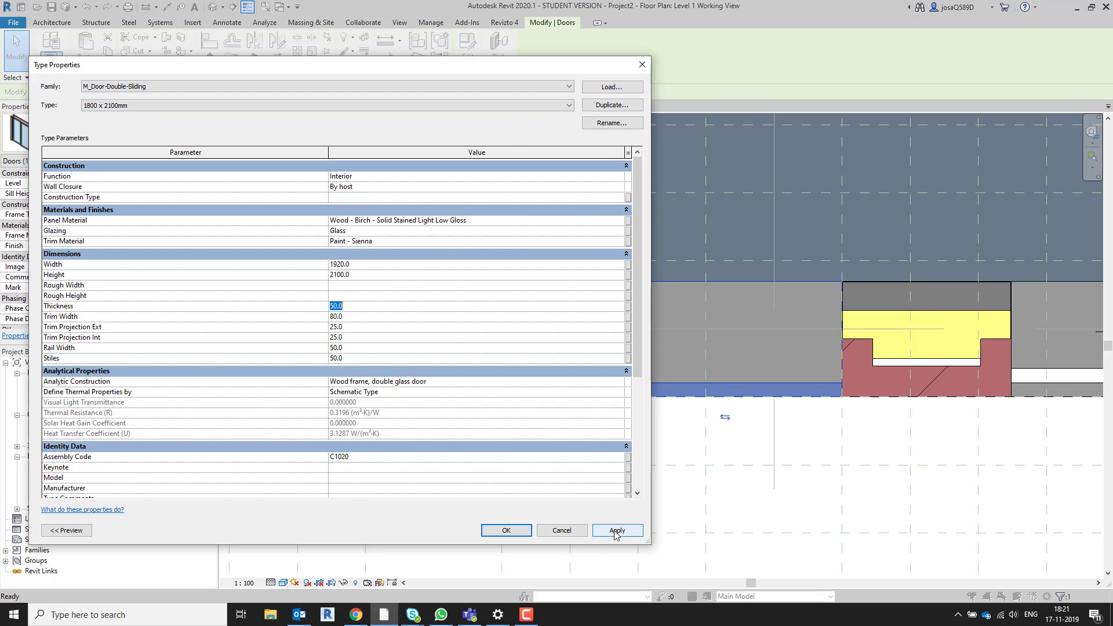
click(617, 125)
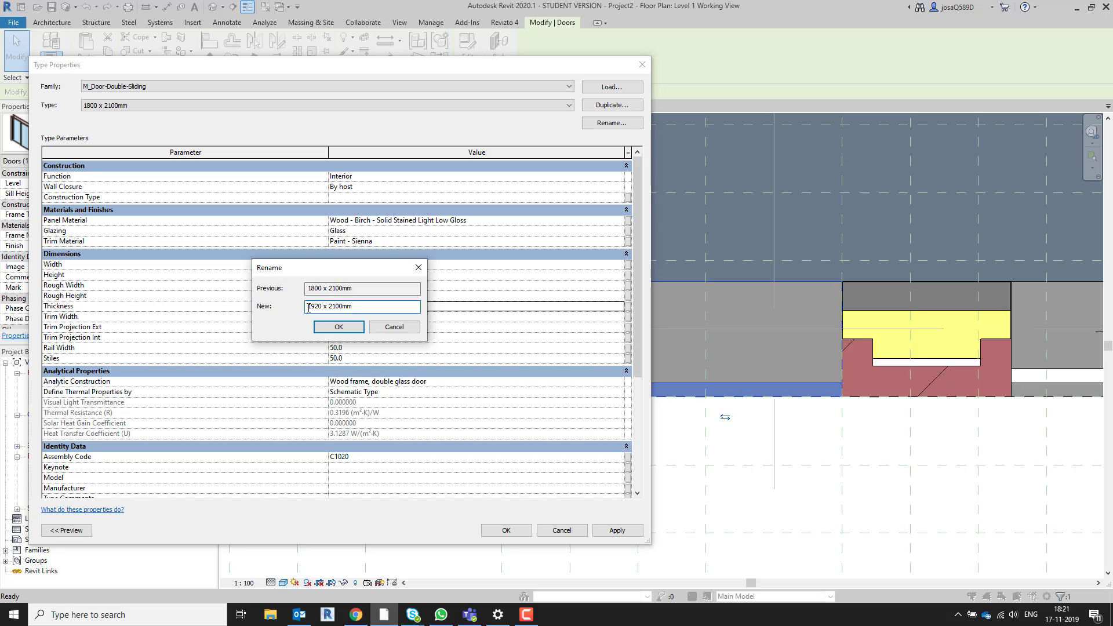
text(1920 x 2100mm)
click(339, 327)
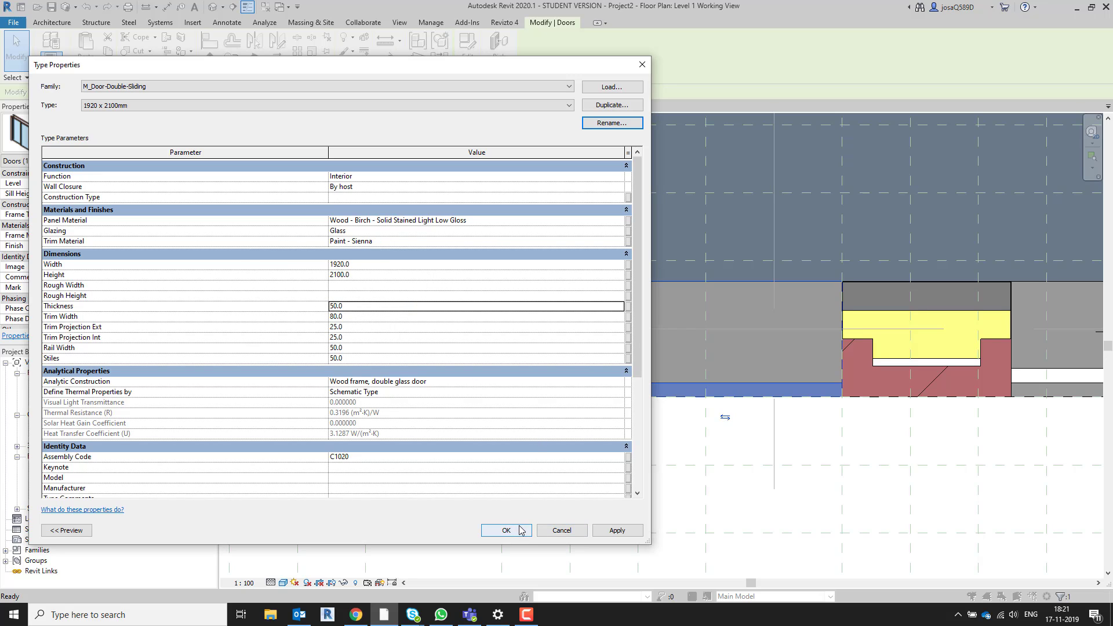
click(506, 530)
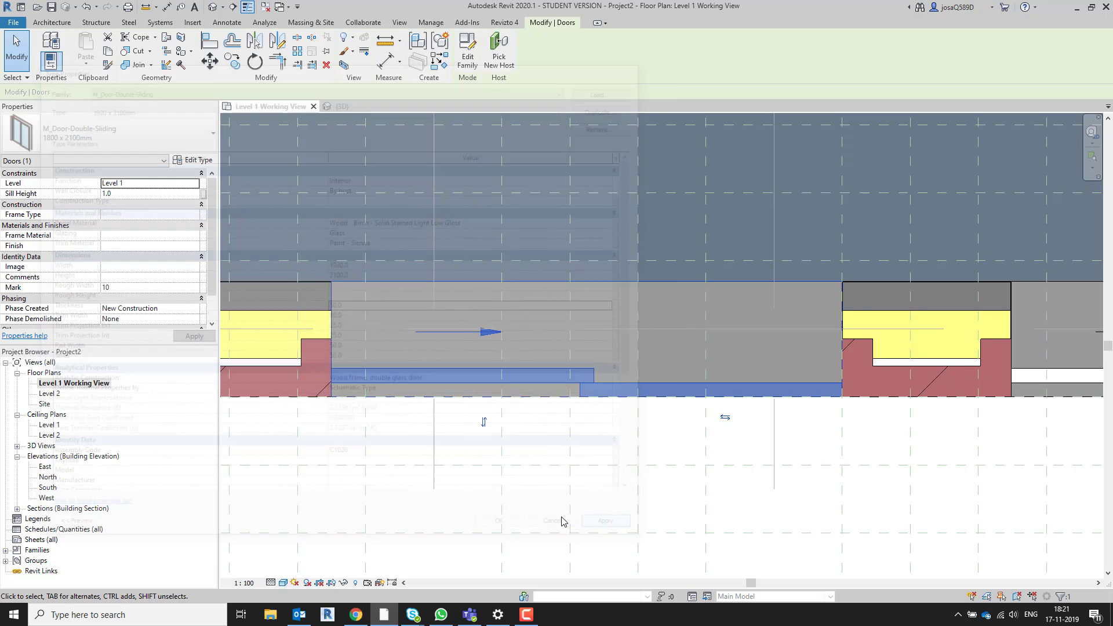
- Align the west jamb of the dining-wing sliding door nearest the inner courtyard corner to the reference plane just west of it
middle_drag(690, 438, 617, 494)
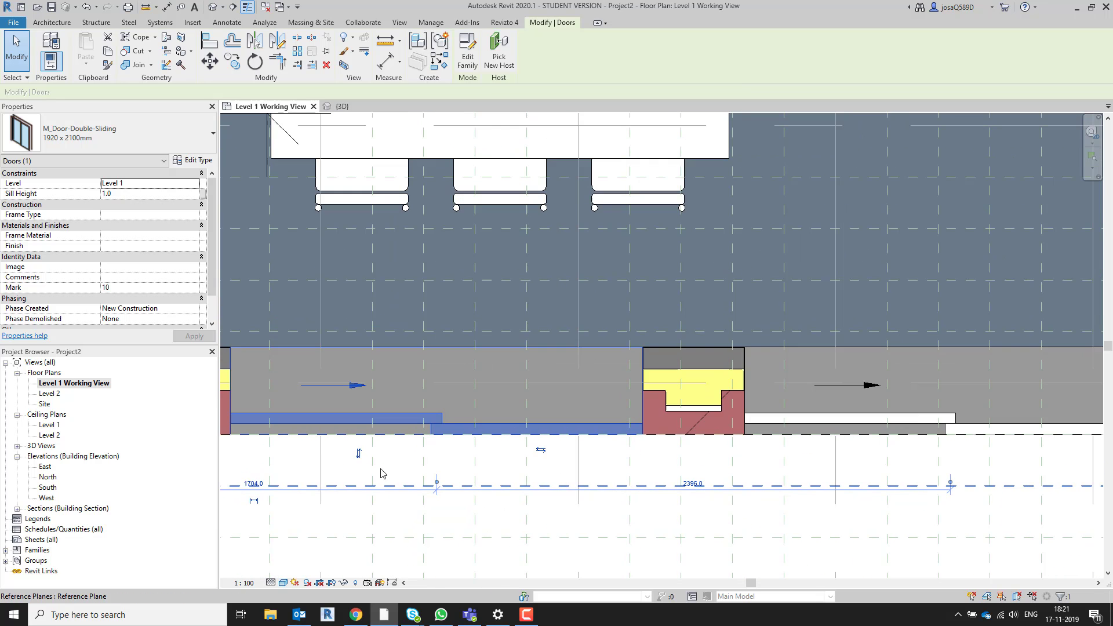
scroll(362, 452, up, 1)
middle_drag(363, 452, 575, 438)
scroll(575, 439, down, 1)
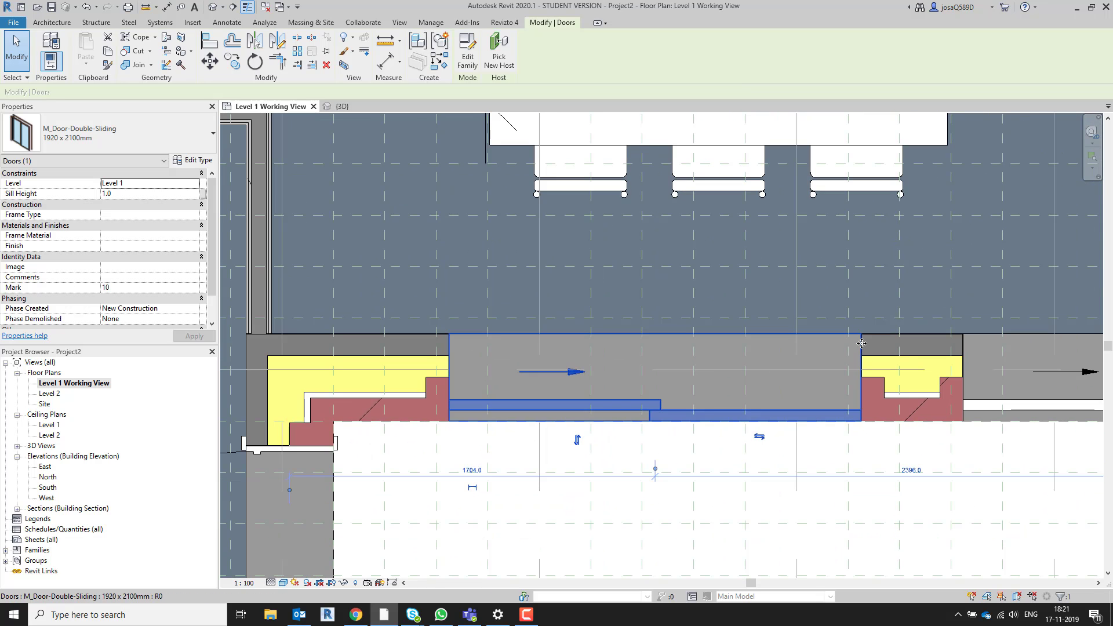
key(a)
key(l)
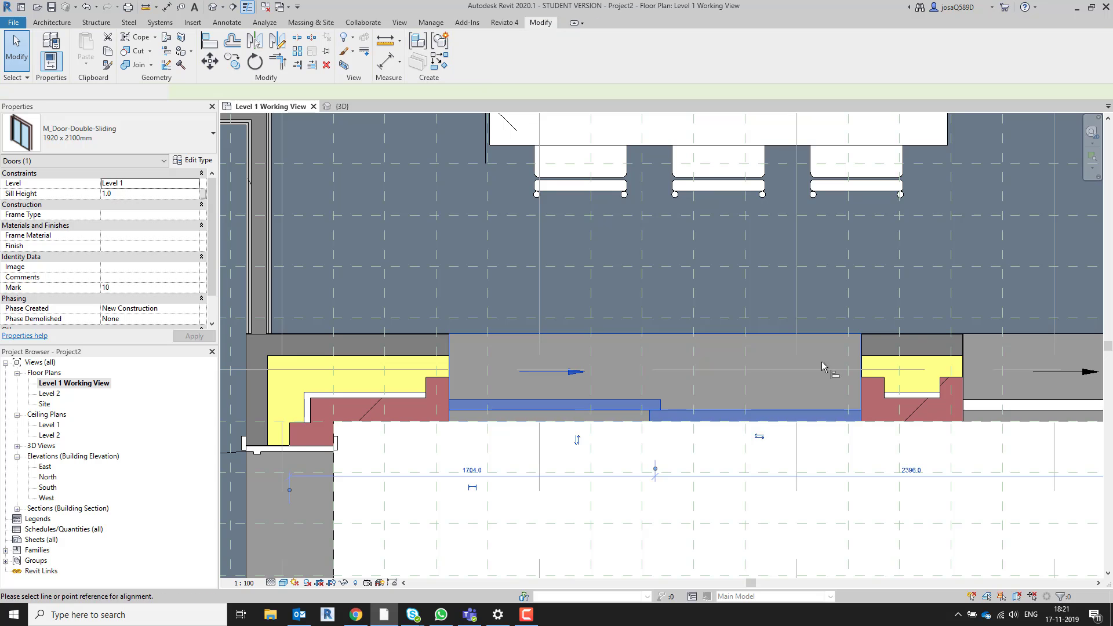
click(434, 297)
click(451, 347)
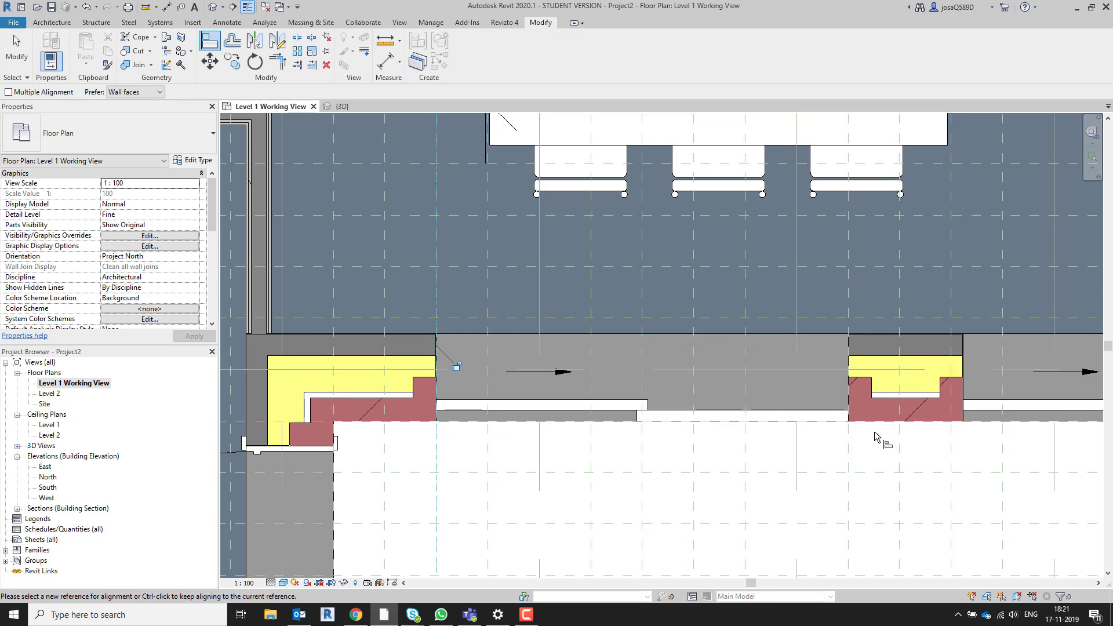
- Align the west jambs of the middle and easternmost dining-wing sliding doors to the reference planes just west of them
scroll(875, 436, down, 1)
middle_drag(875, 436, 608, 460)
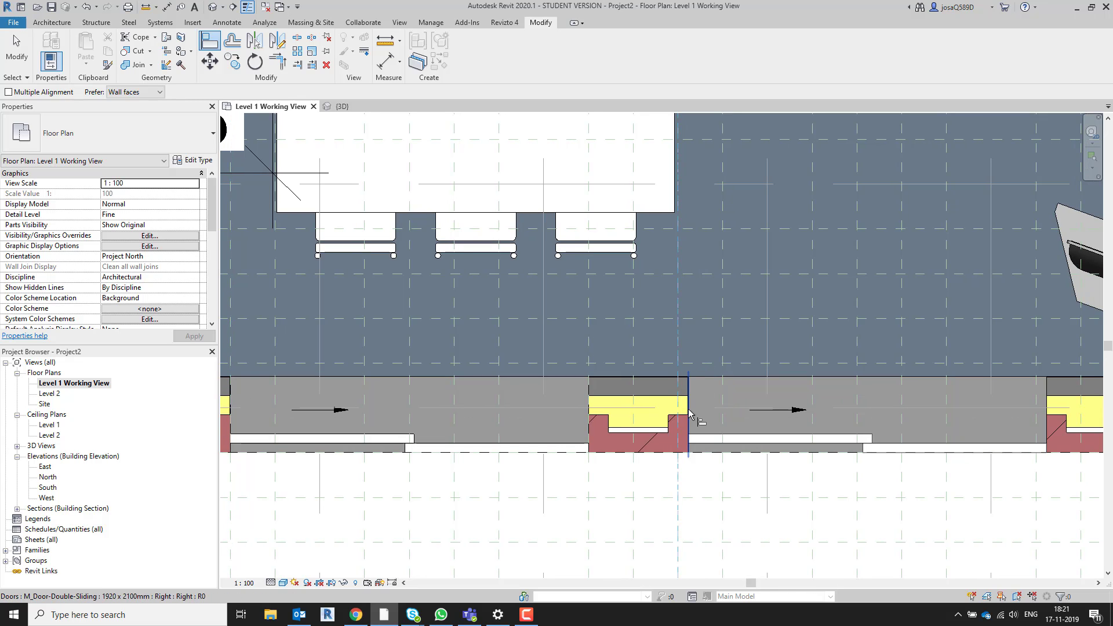
click(703, 424)
scroll(842, 443, down, 1)
middle_drag(847, 442, 576, 454)
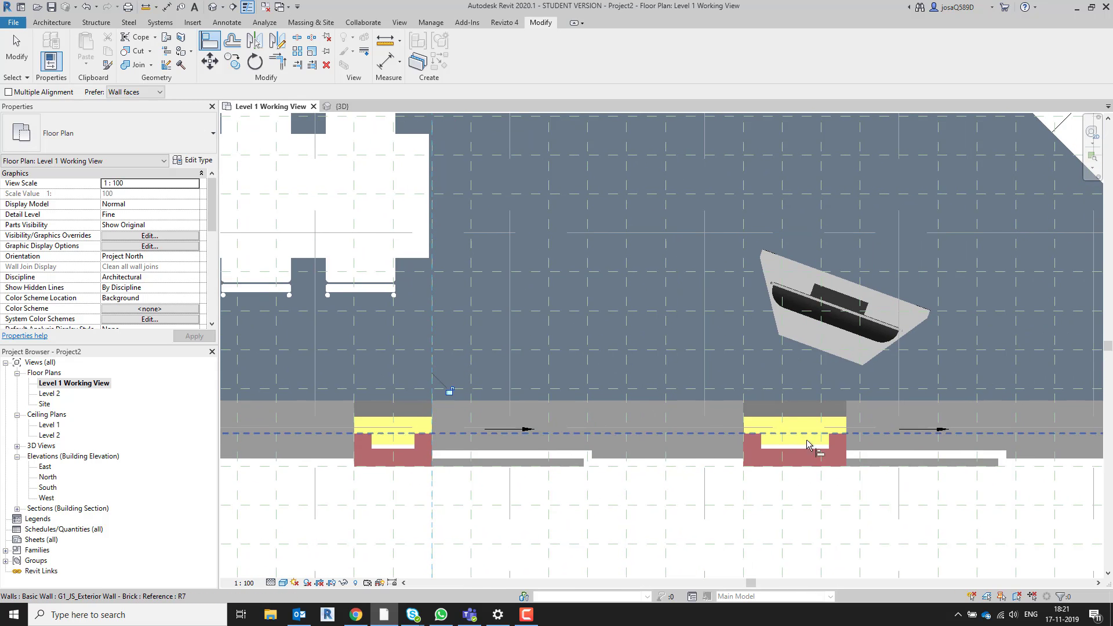
scroll(861, 400, down, 1)
middle_drag(892, 461, 672, 468)
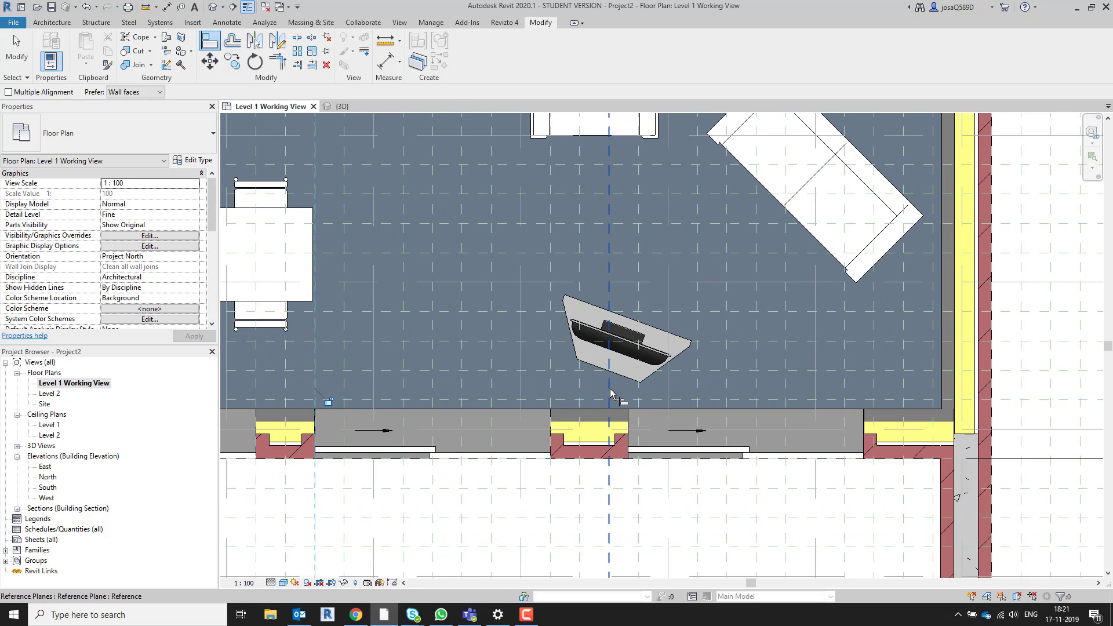
click(618, 399)
scroll(643, 523, down, 4)
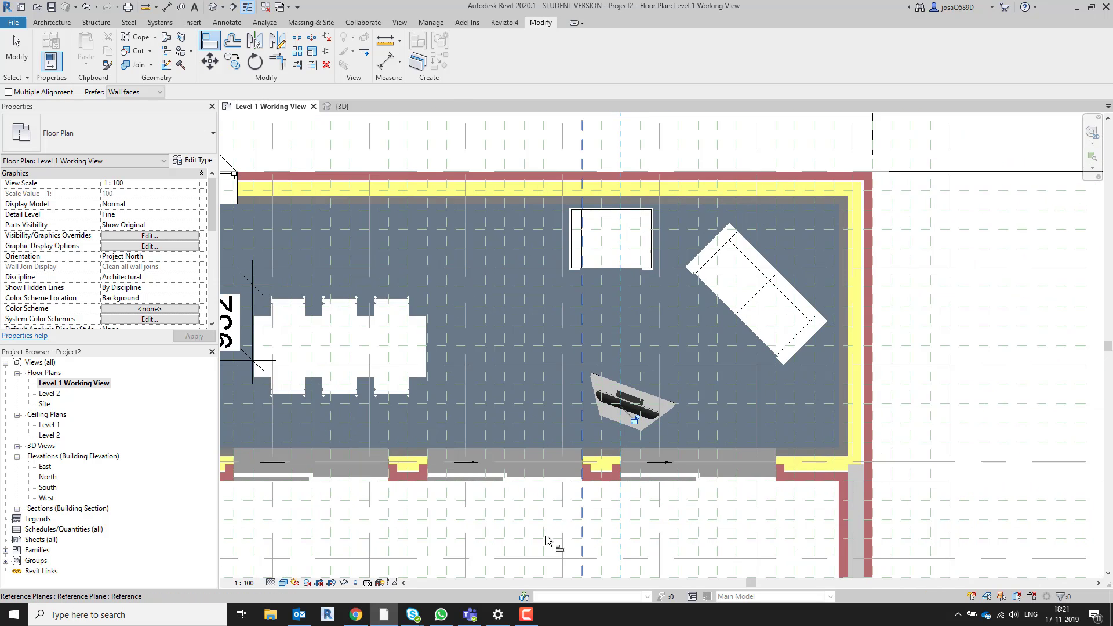
- Align the east jamb of each of the three dining-wing sliding doors to the next reference plane to its east
middle_drag(560, 528, 703, 436)
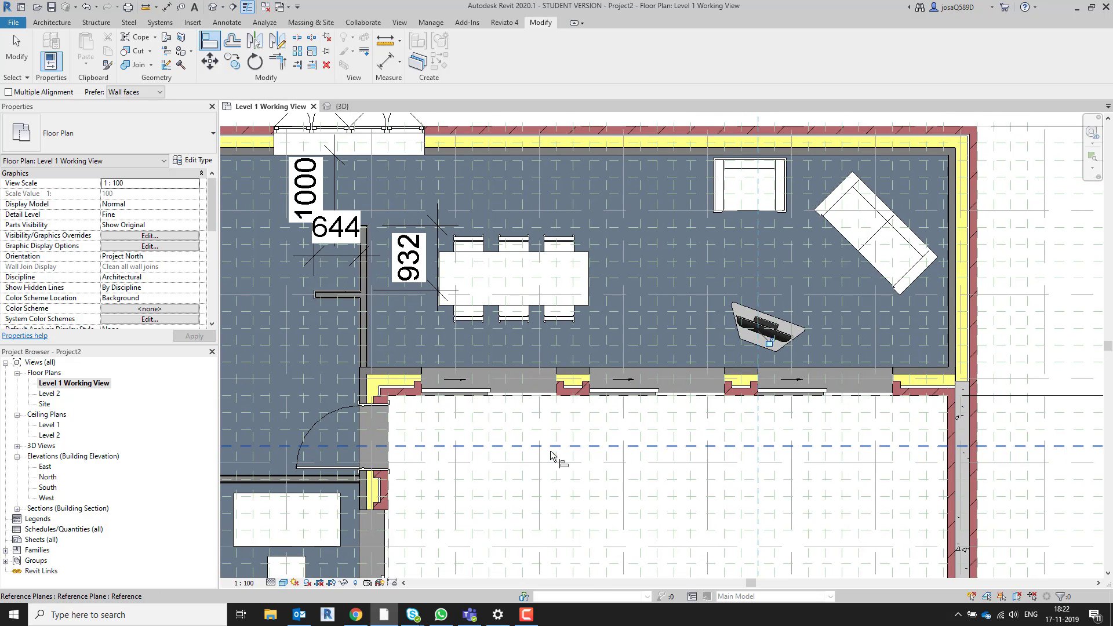
click(910, 356)
click(894, 378)
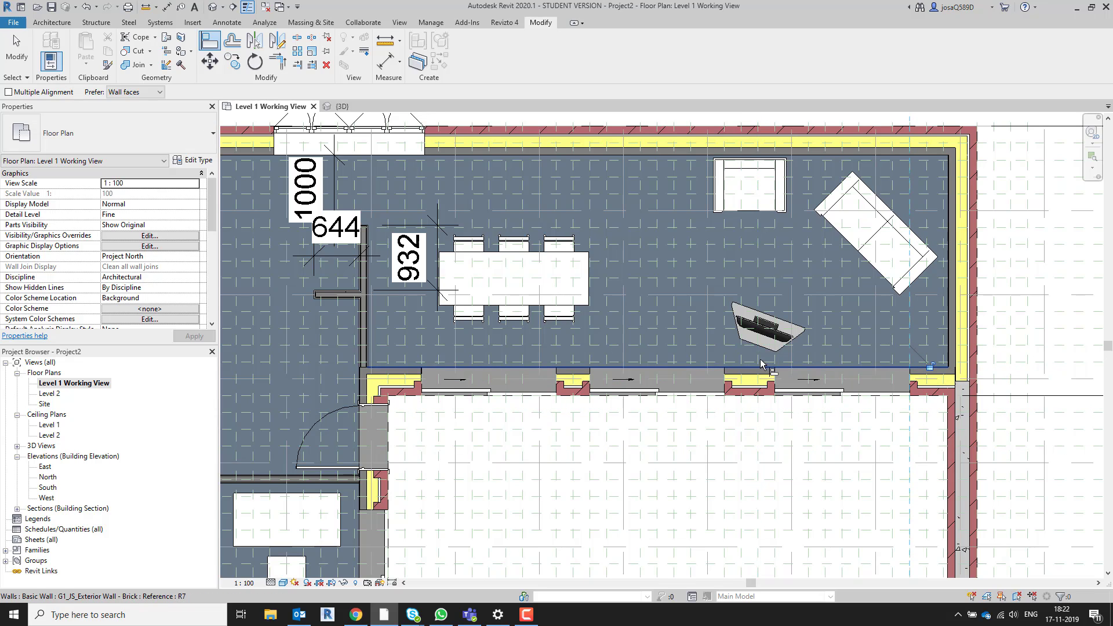
click(742, 357)
click(725, 374)
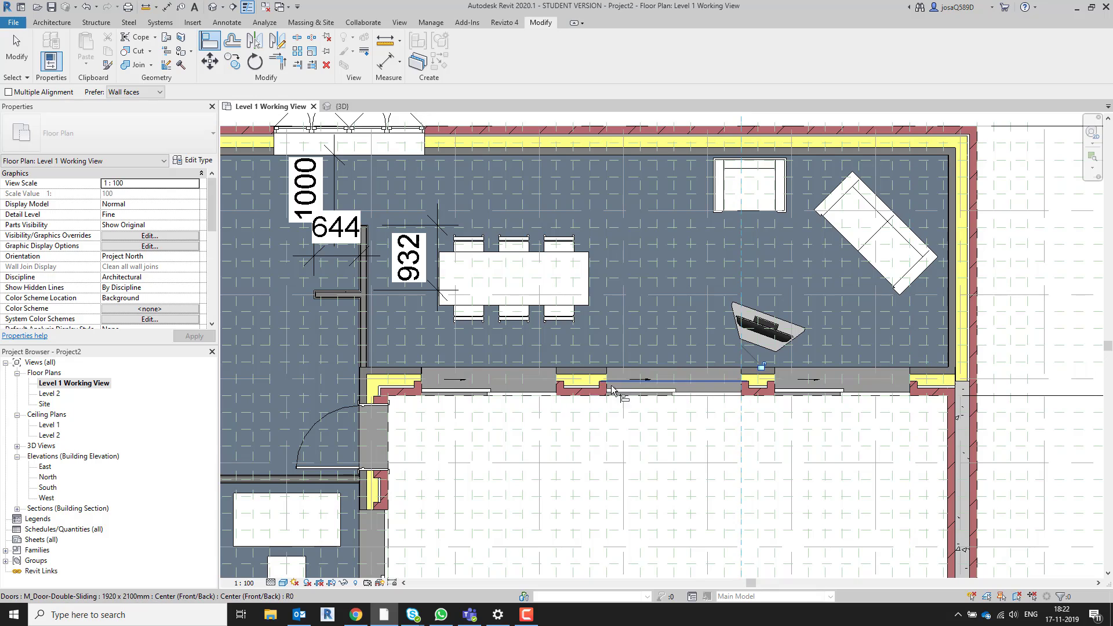
click(574, 360)
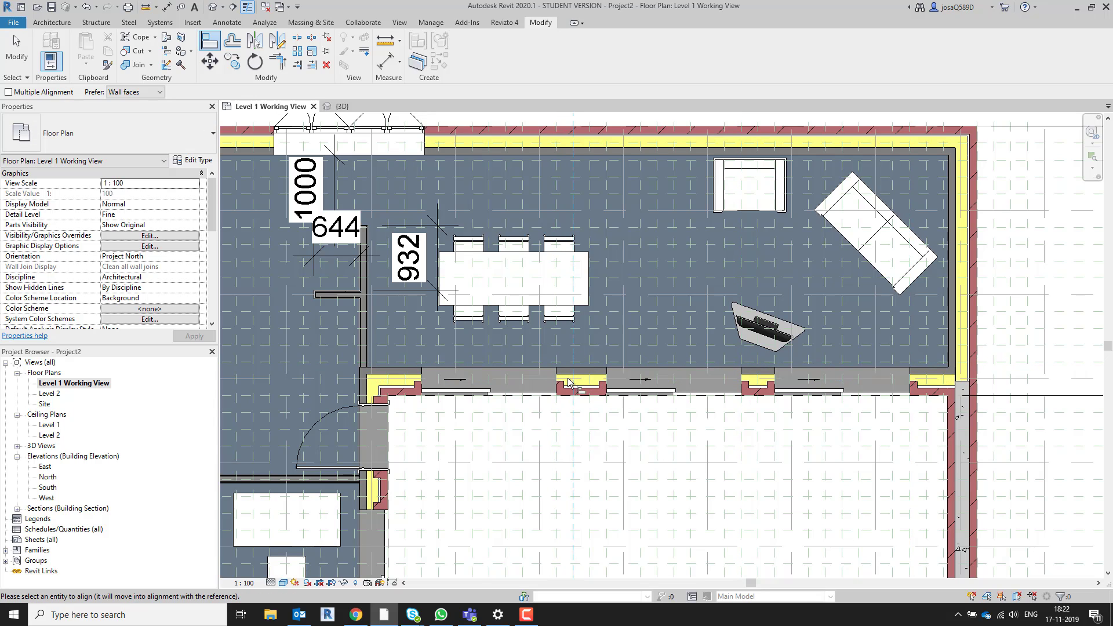
click(568, 383)
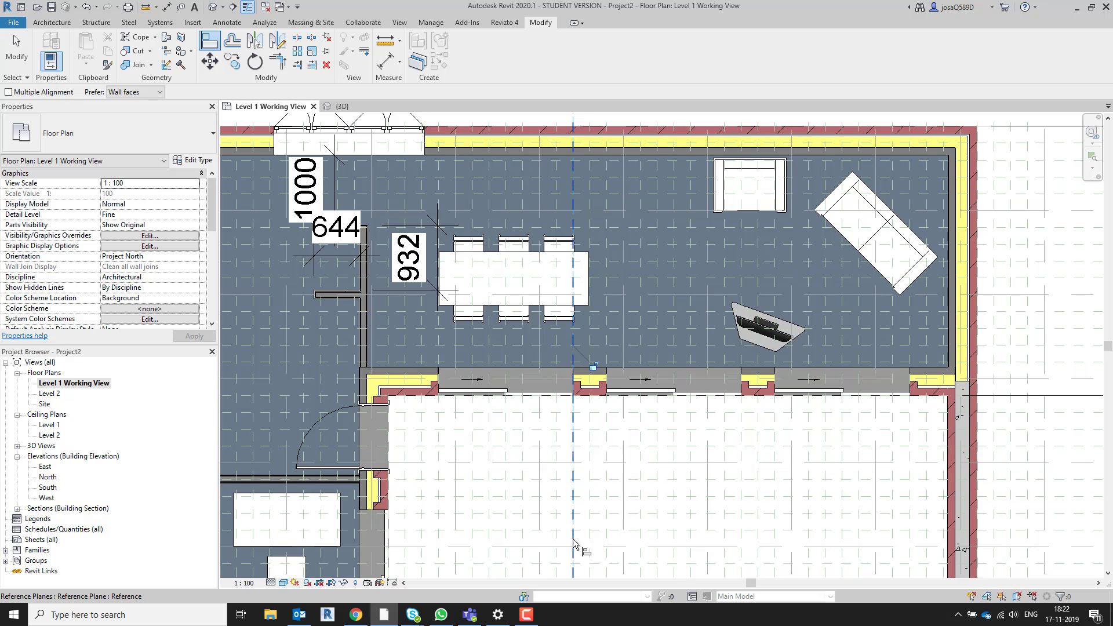
- Align the south jamb of the northernmost bedroom's courtyard sliding door to the reference plane just south of it
scroll(566, 456, down, 1)
middle_drag(567, 457, 629, 348)
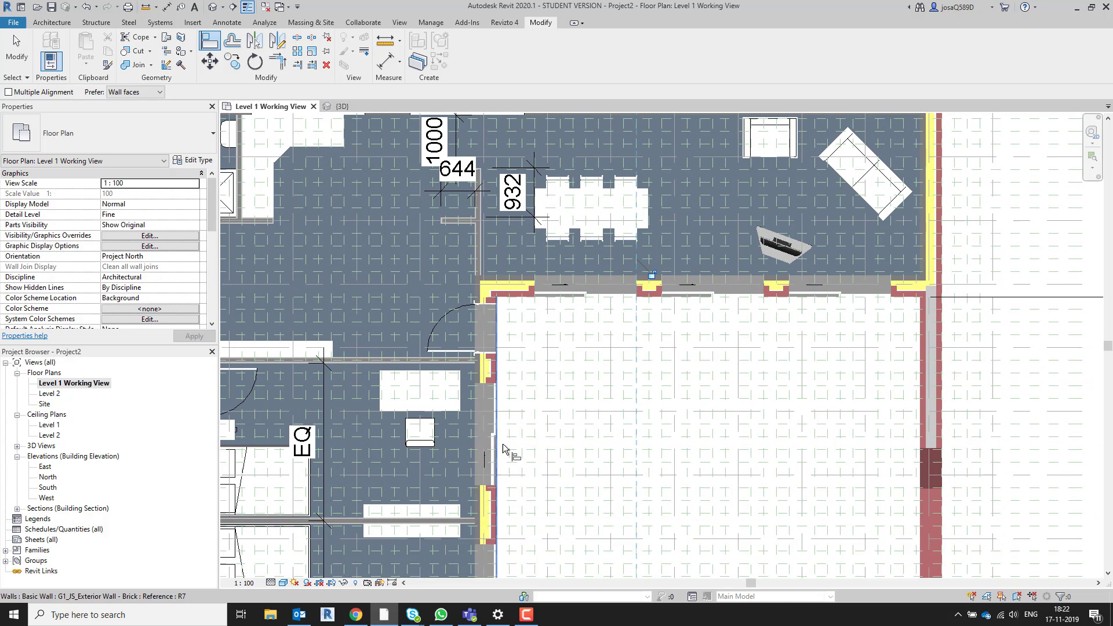
scroll(503, 443, up, 5)
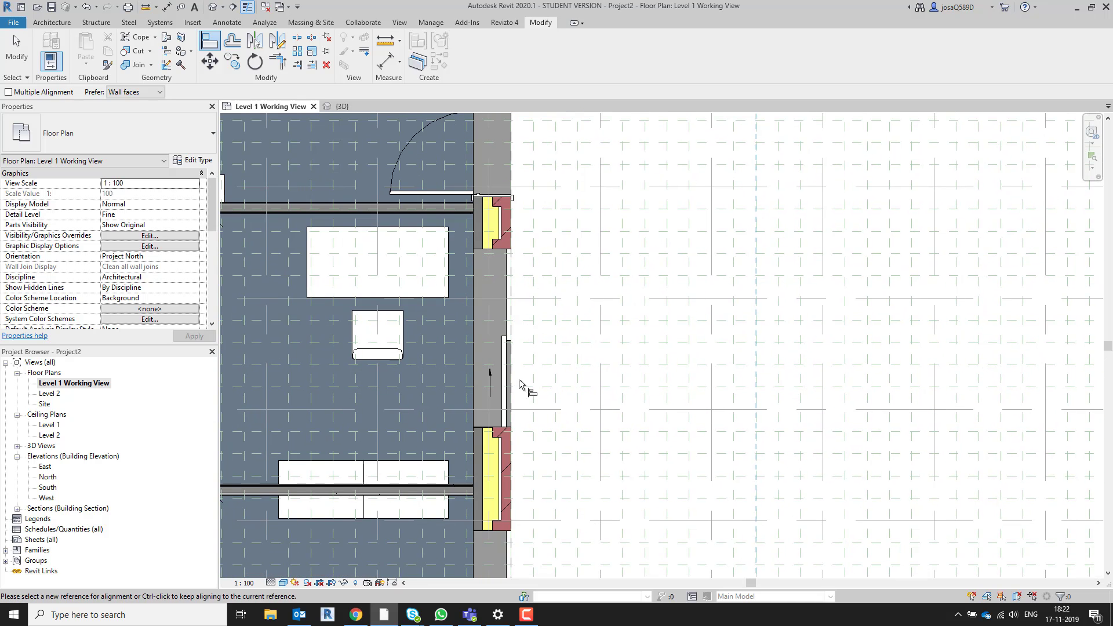
click(463, 435)
click(485, 427)
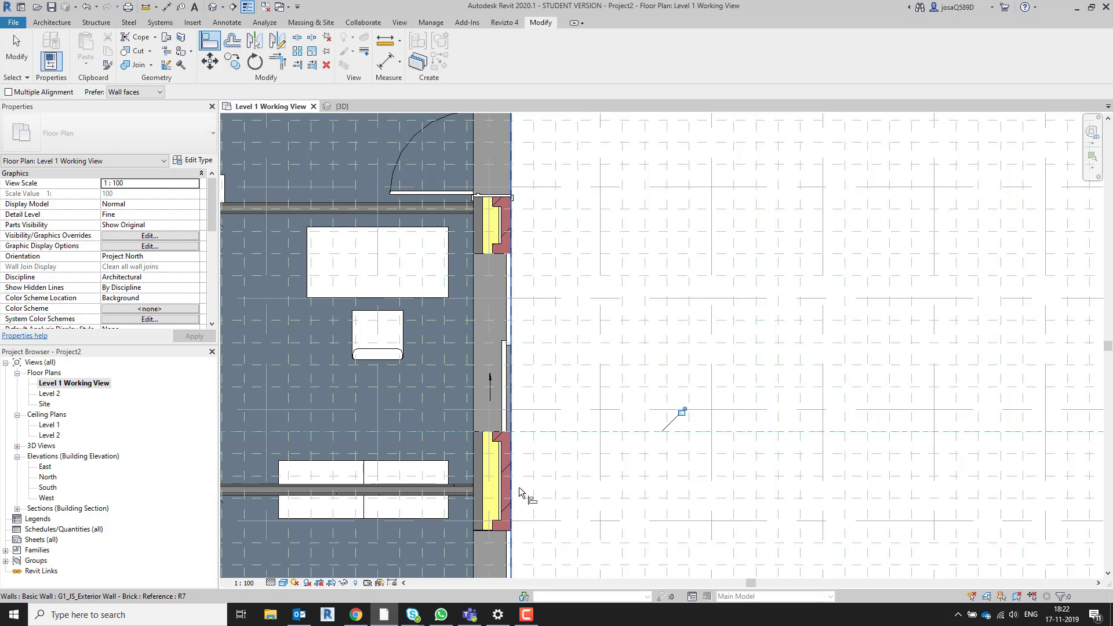
- Align the south jamb of the middle bedroom's courtyard sliding door to the reference plane just south of it
middle_drag(533, 482, 562, 368)
scroll(563, 368, down, 1)
middle_drag(553, 440, 545, 351)
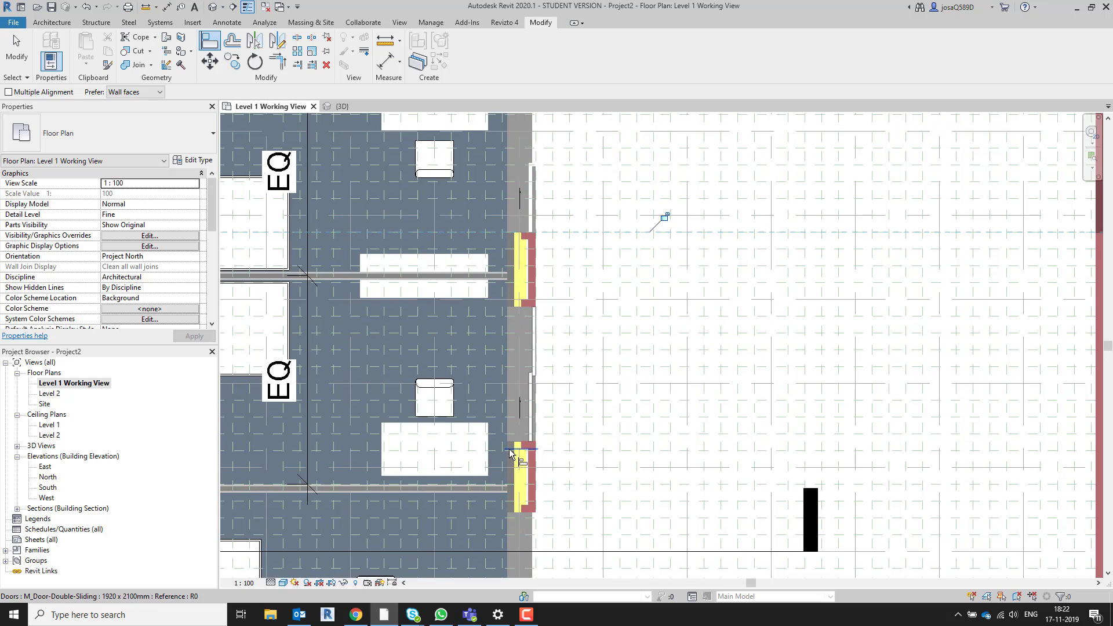
scroll(529, 454, up, 3)
click(481, 452)
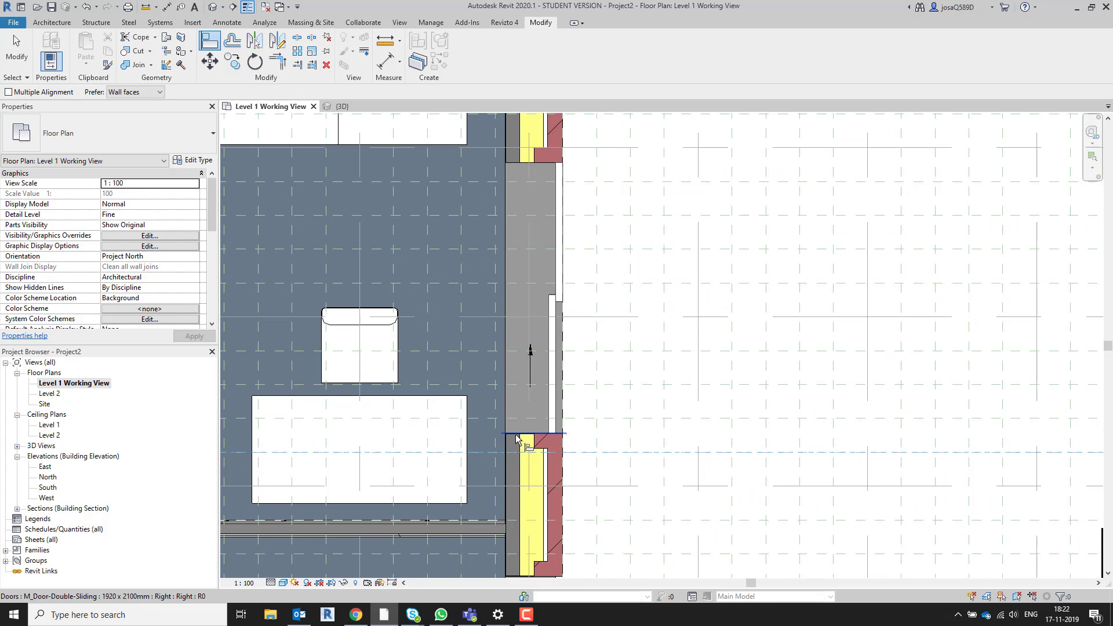
click(513, 434)
- Align the south jamb of the southernmost bedroom's courtyard sliding door to the reference plane just south of it
scroll(579, 482, down, 2)
middle_drag(616, 470, 636, 311)
middle_drag(608, 435, 634, 315)
click(560, 452)
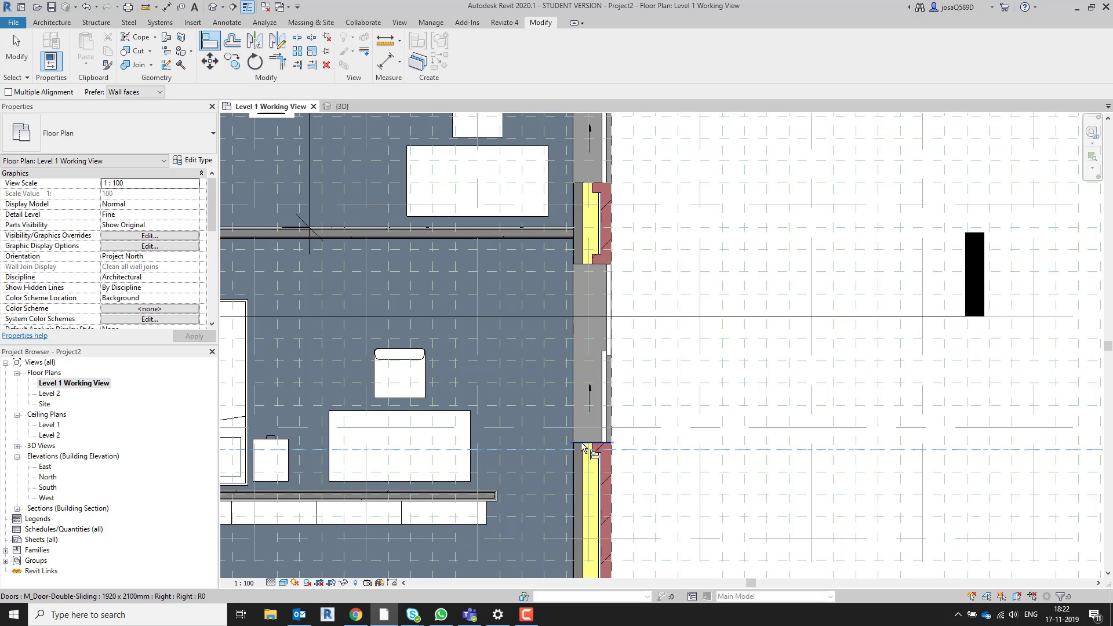
click(581, 442)
- Align the south jamb of the single door opening onto the courtyard to grid line E
scroll(608, 414, down, 1)
scroll(609, 417, down, 2)
middle_drag(607, 328, 636, 397)
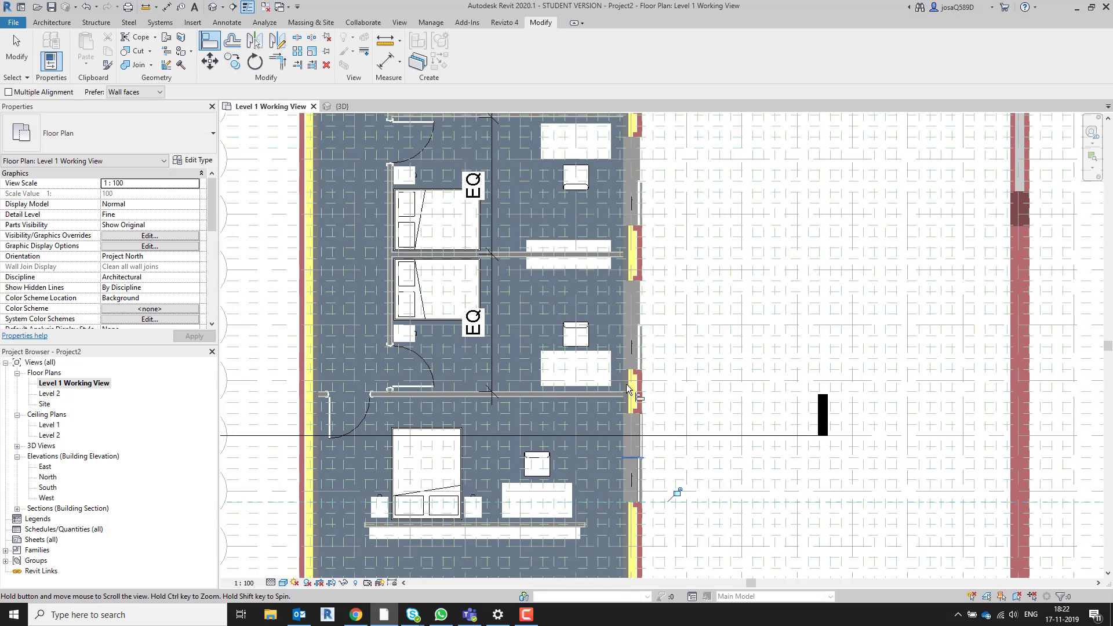
middle_drag(641, 283, 633, 413)
scroll(628, 241, up, 5)
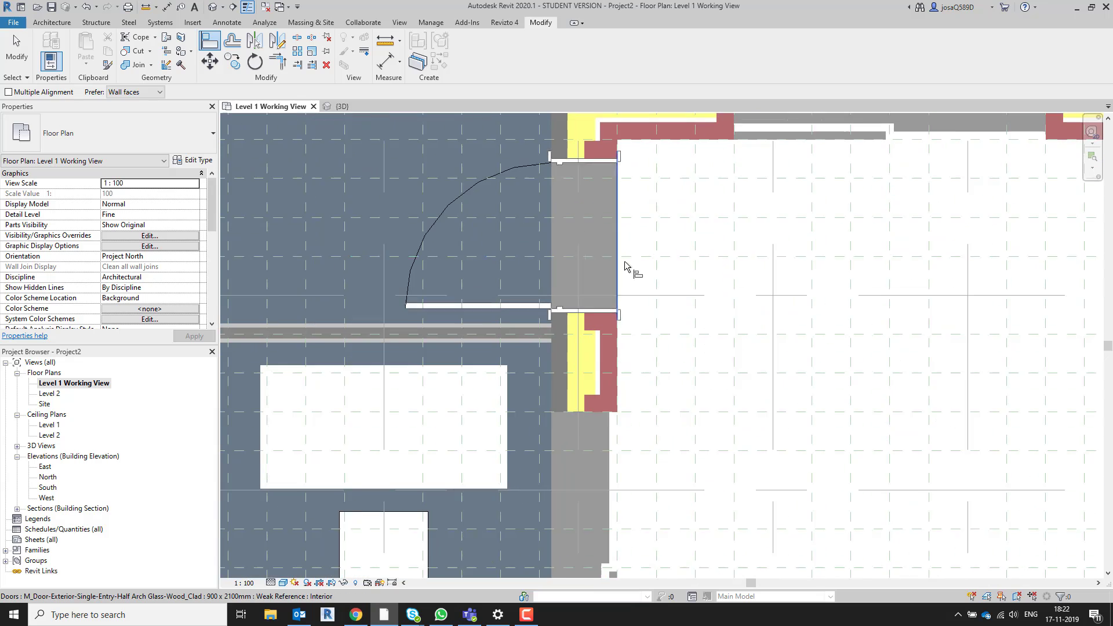
middle_drag(653, 251, 656, 275)
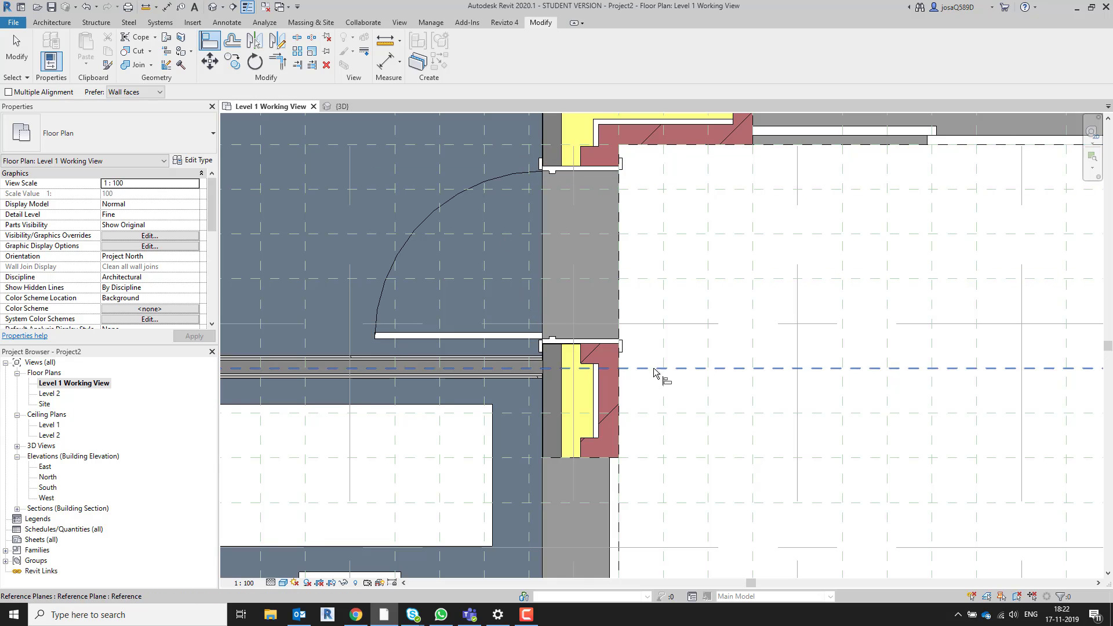
click(657, 324)
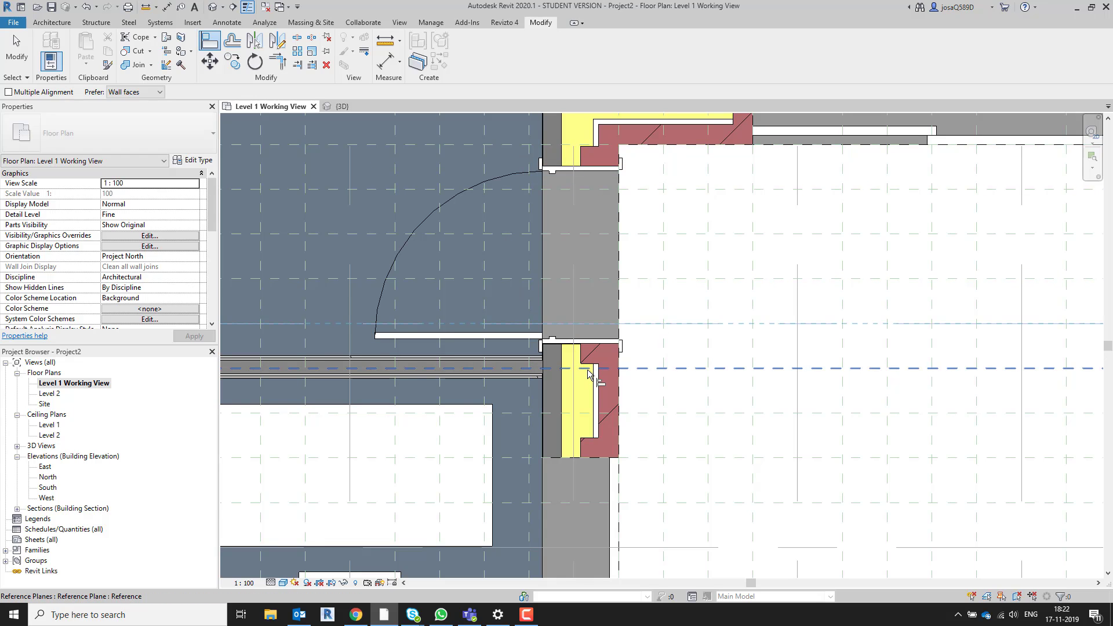
click(589, 374)
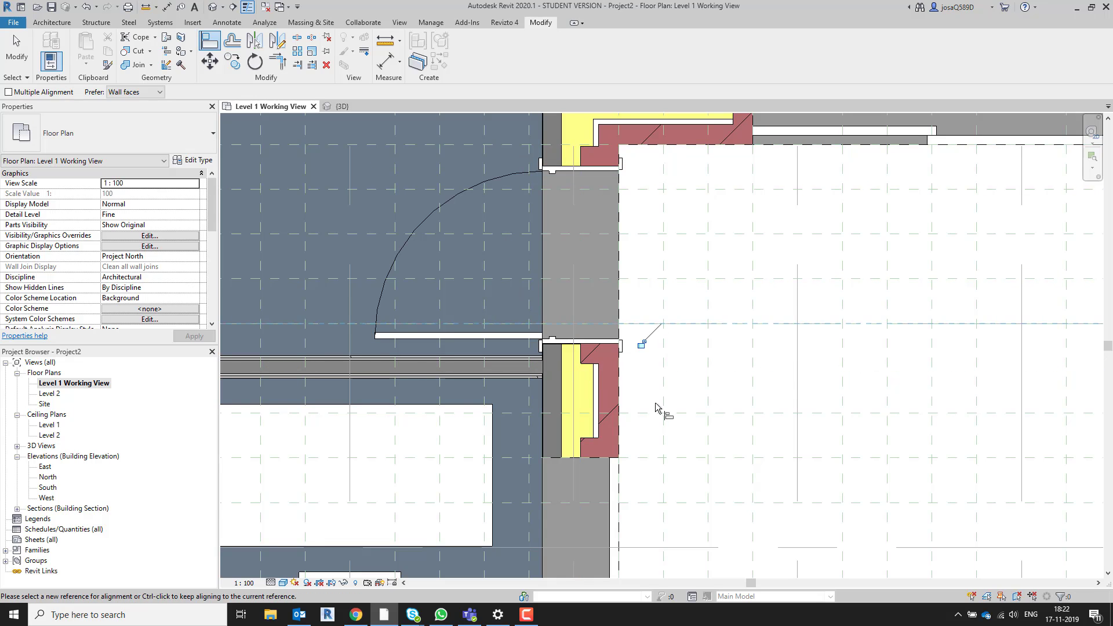
key(Escape)
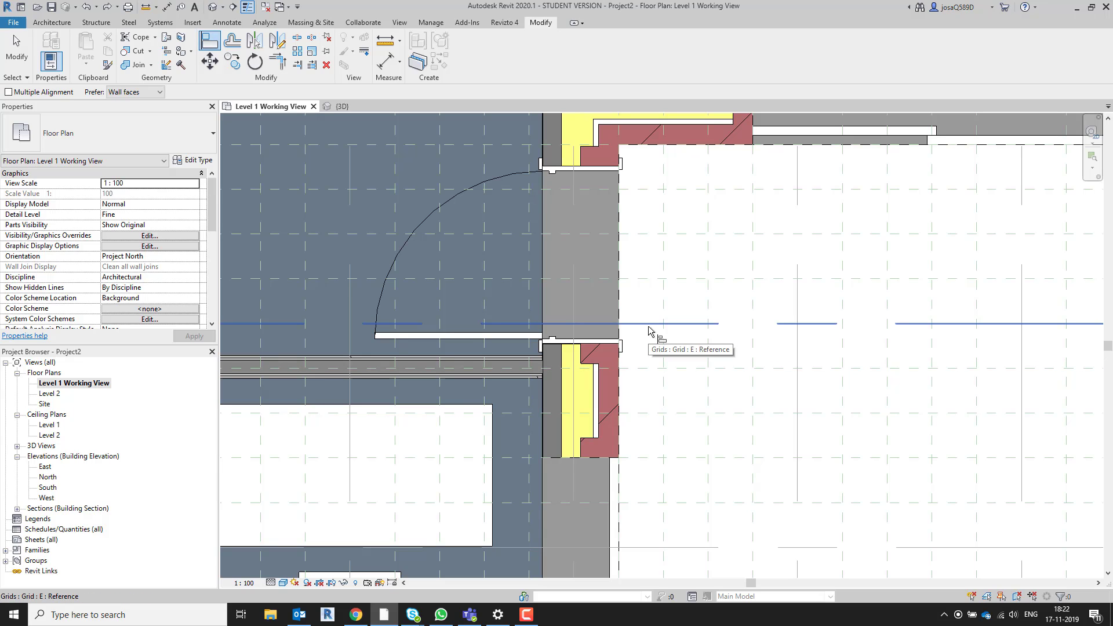
click(649, 331)
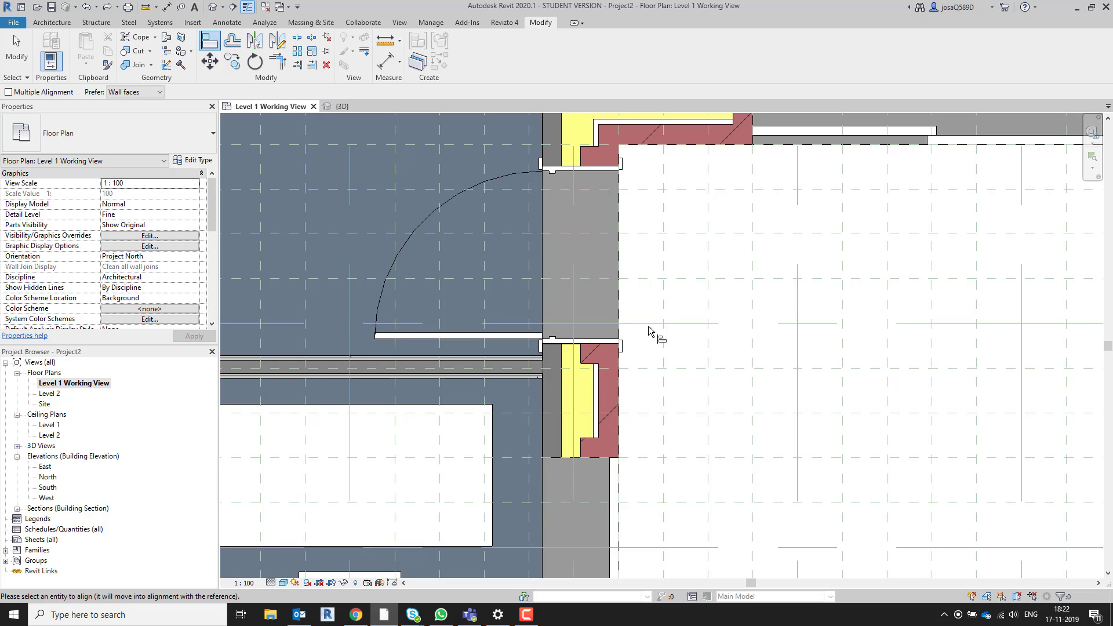
click(600, 346)
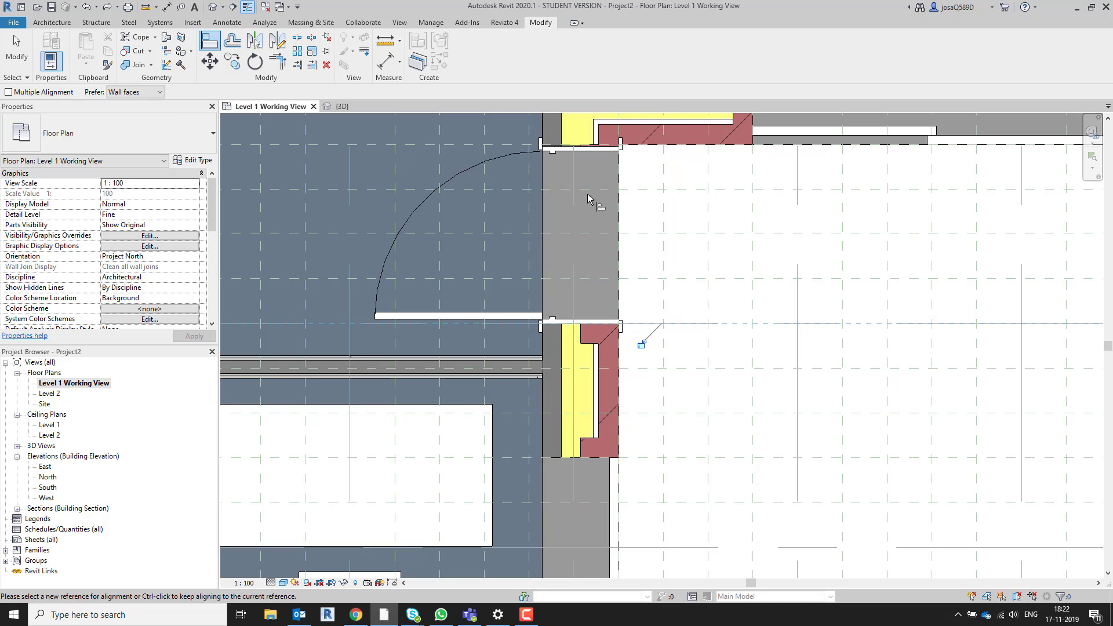
- Examine the west entry door's position on the grid and the dimensions in its type properties
scroll(548, 262, down, 1)
scroll(548, 262, down, 2)
middle_drag(678, 288, 958, 338)
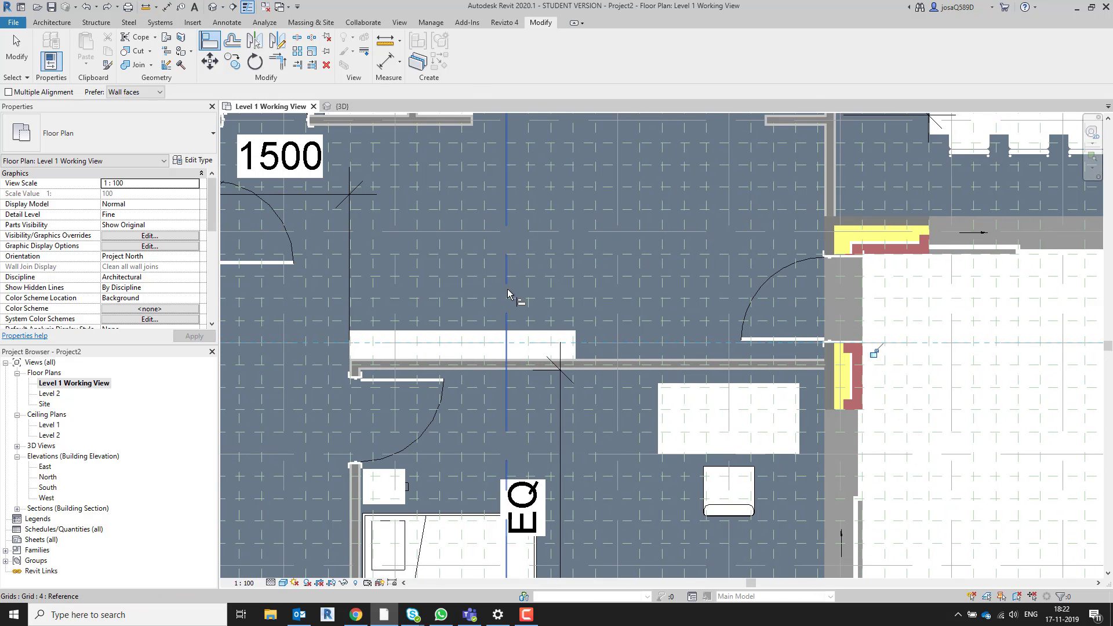
middle_drag(506, 288, 835, 326)
scroll(520, 229, up, 3)
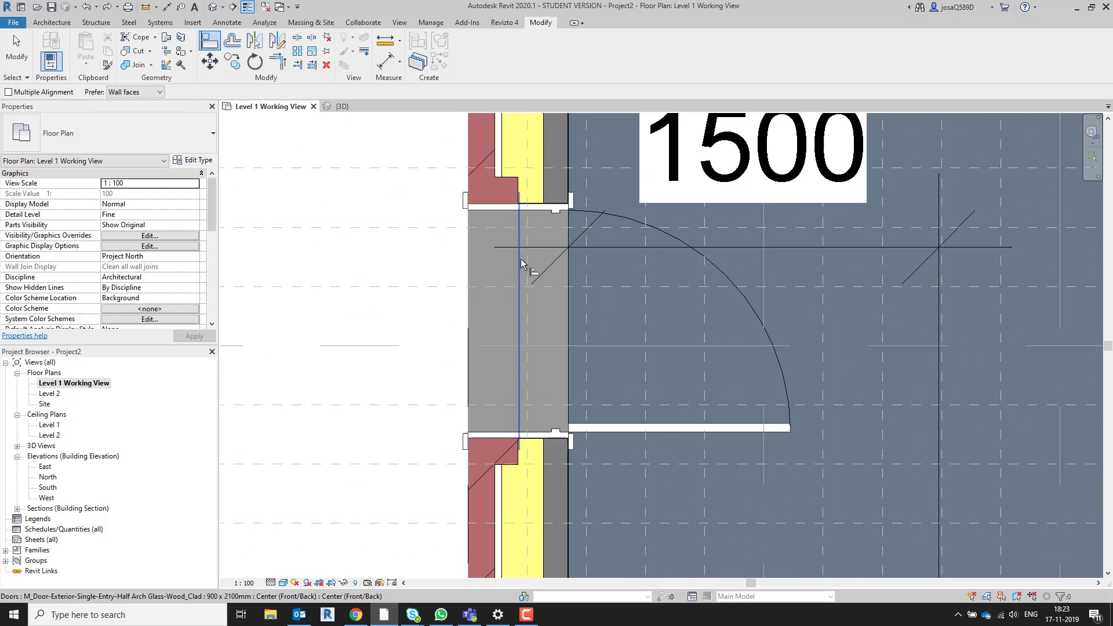
scroll(520, 259, down, 4)
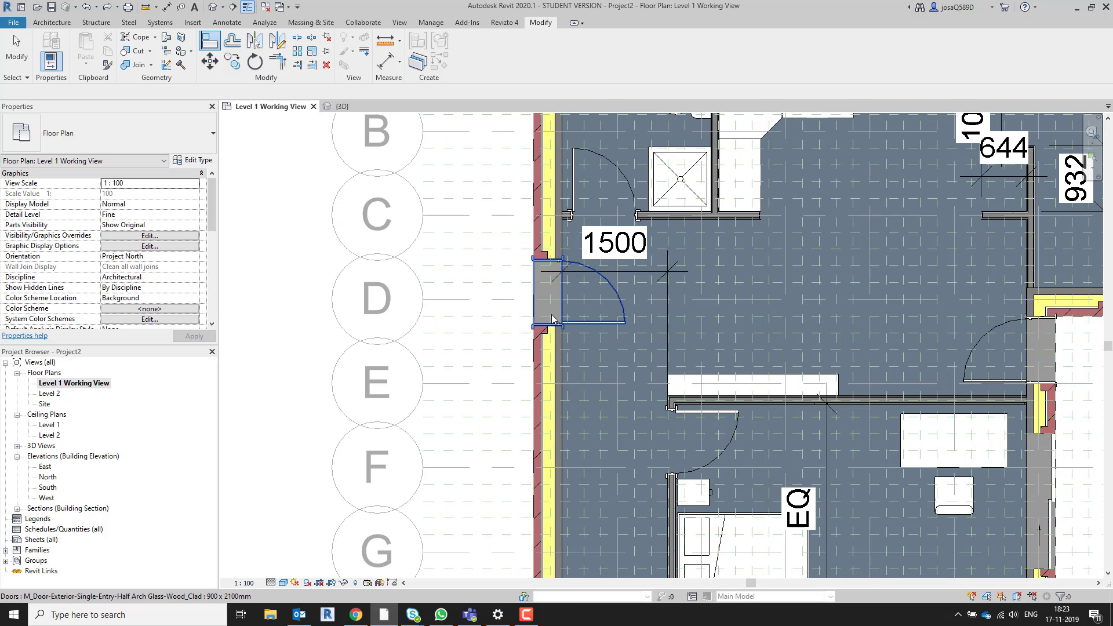
click(552, 314)
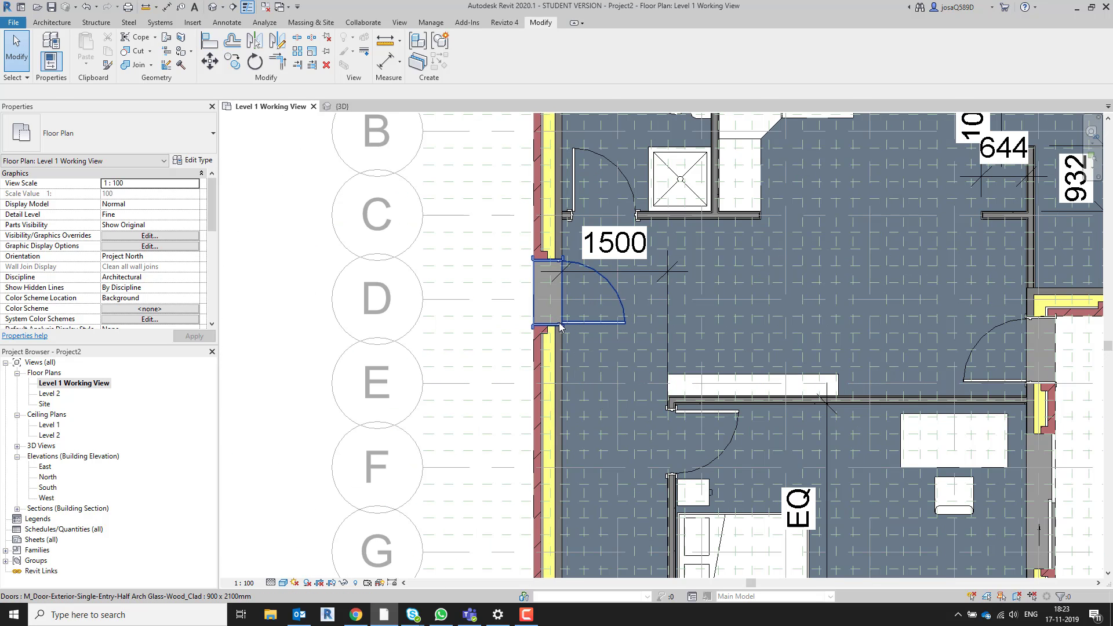
click(199, 163)
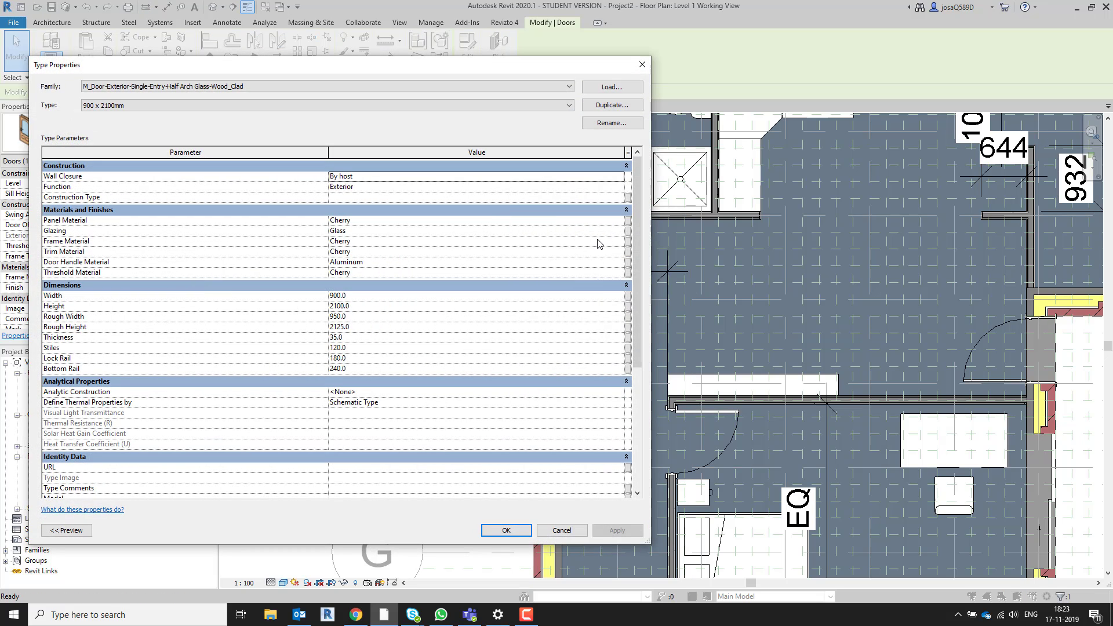
click(642, 64)
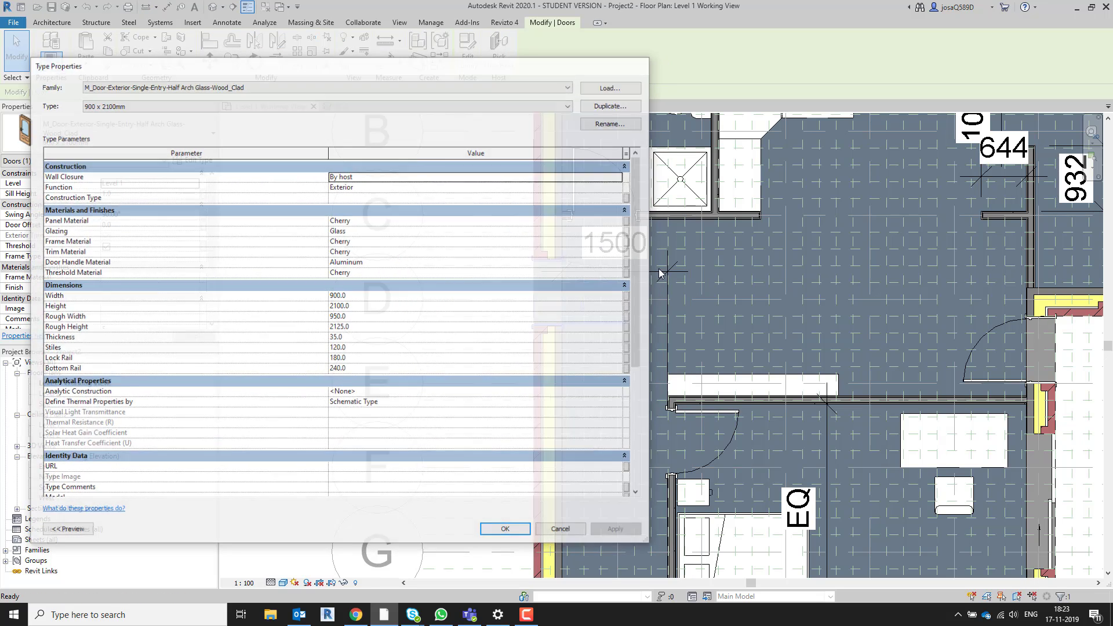